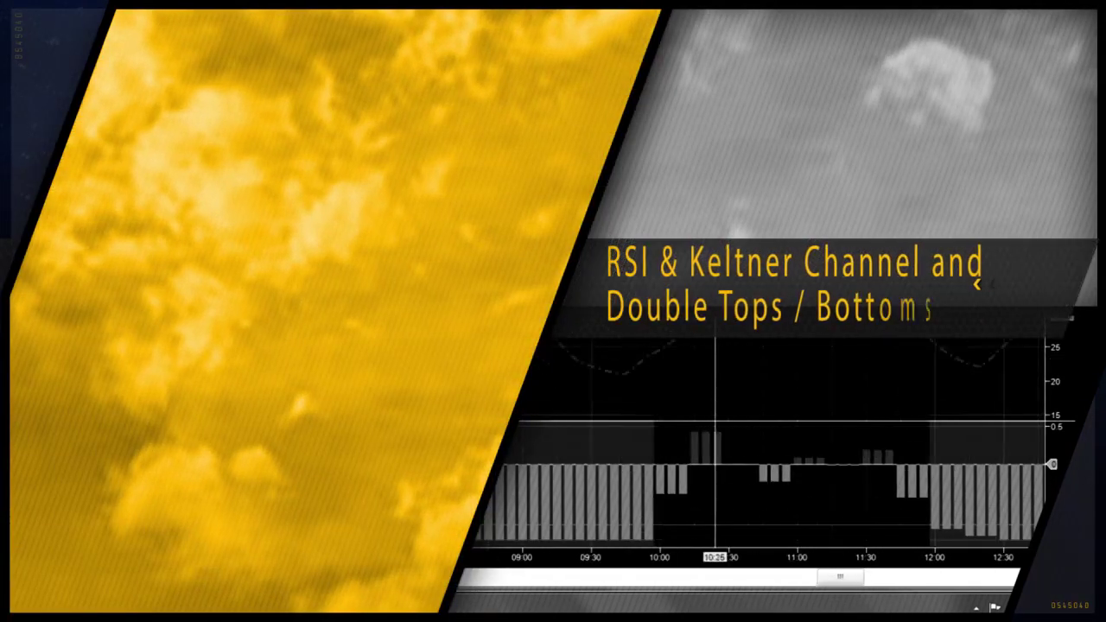
{"action": "left_click_drag", "start_coordinate": [248, 239], "coordinate": [238, 225]}
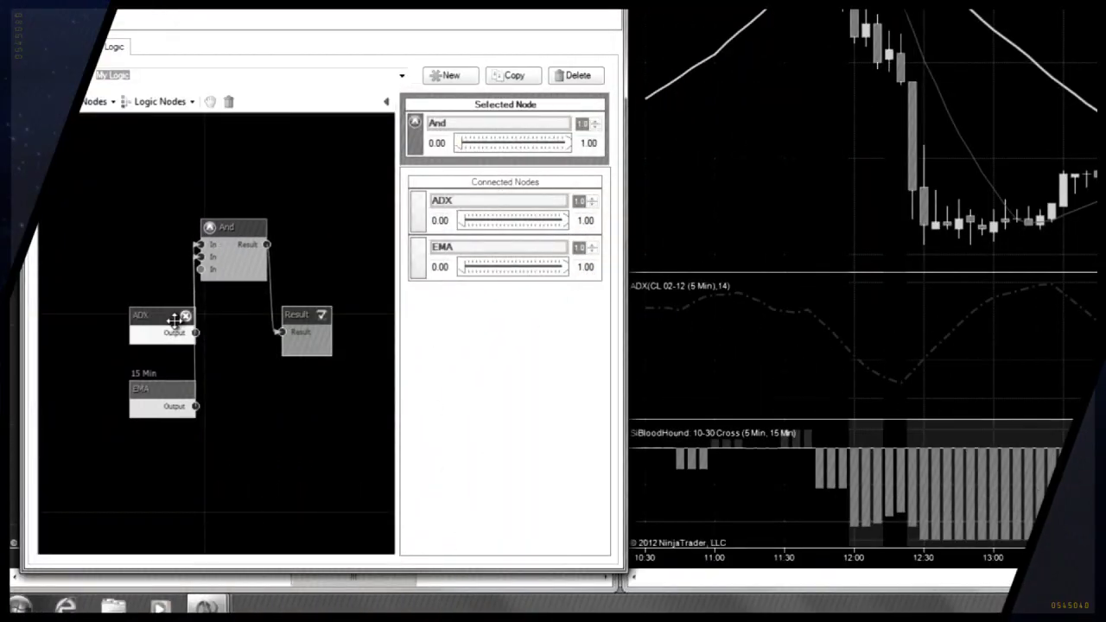
{"action": "left_click_drag", "start_coordinate": [176, 321], "coordinate": [141, 286]}
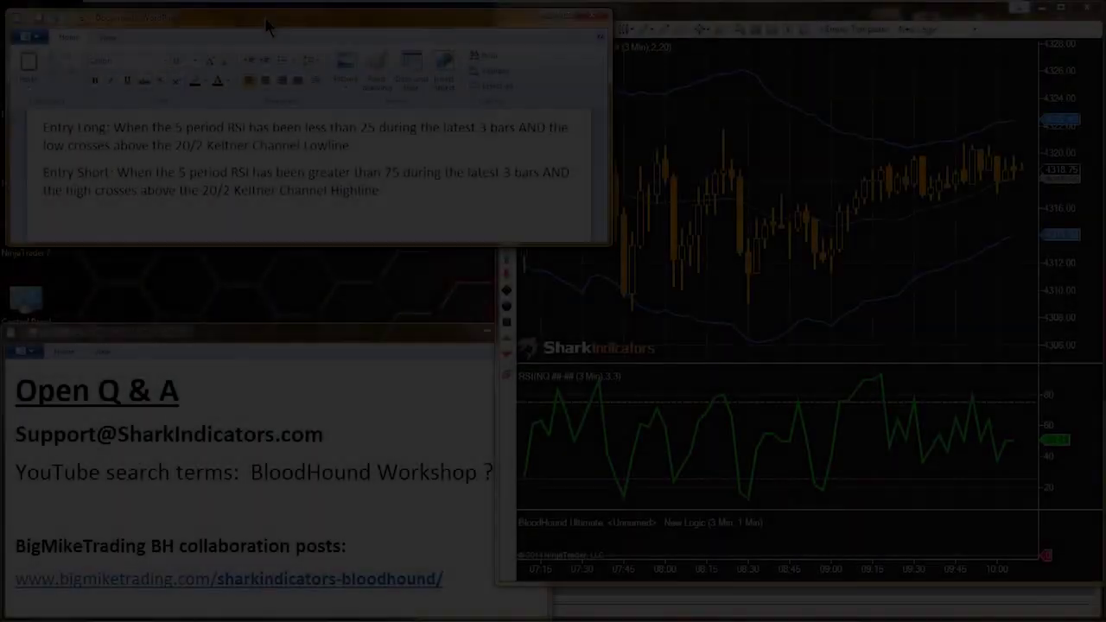
Reposition the entry rules document window and increase its height to leave blank space below the Entry Short rule
{"action": "left_click_drag", "start_coordinate": [265, 18], "coordinate": [259, 11]}
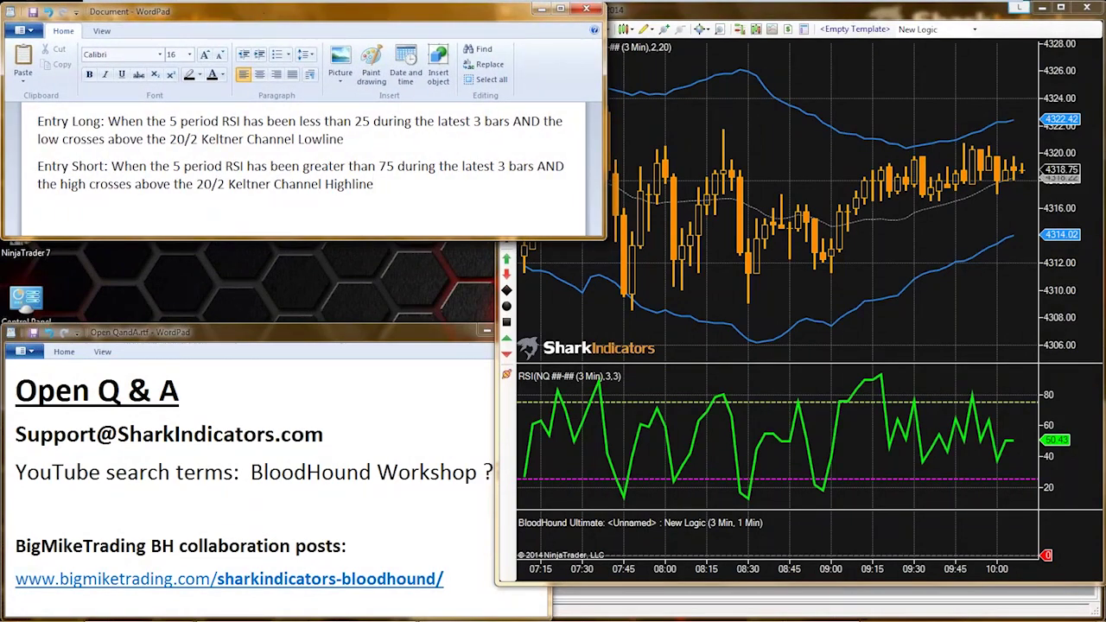
{"action": "left_click_drag", "start_coordinate": [367, 237], "coordinate": [365, 275]}
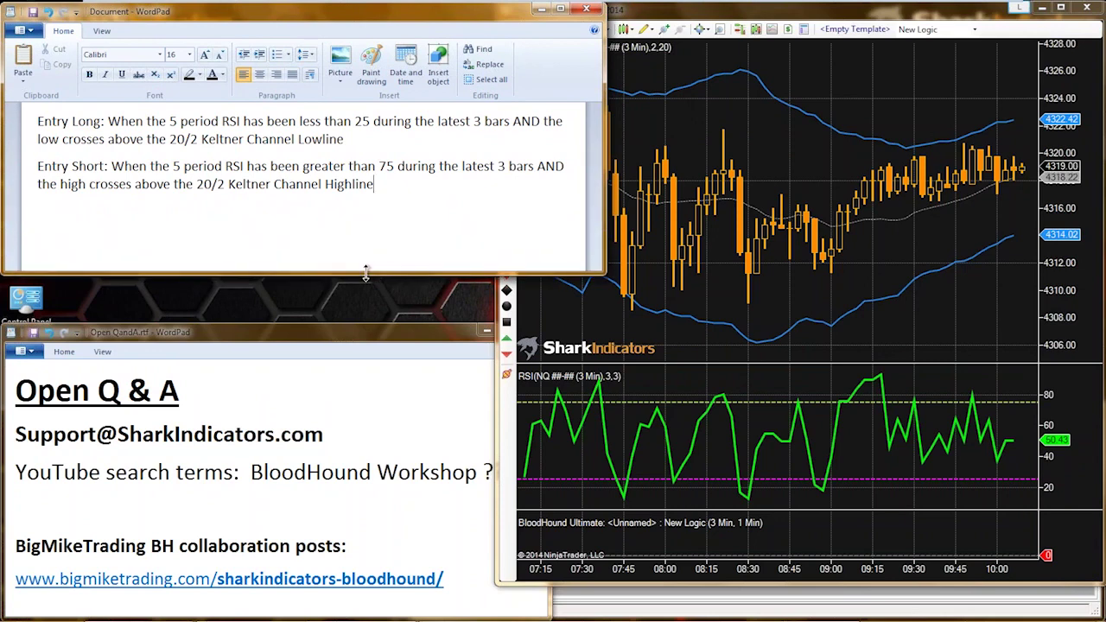
{"action": "left_click_drag", "start_coordinate": [366, 275], "coordinate": [367, 288]}
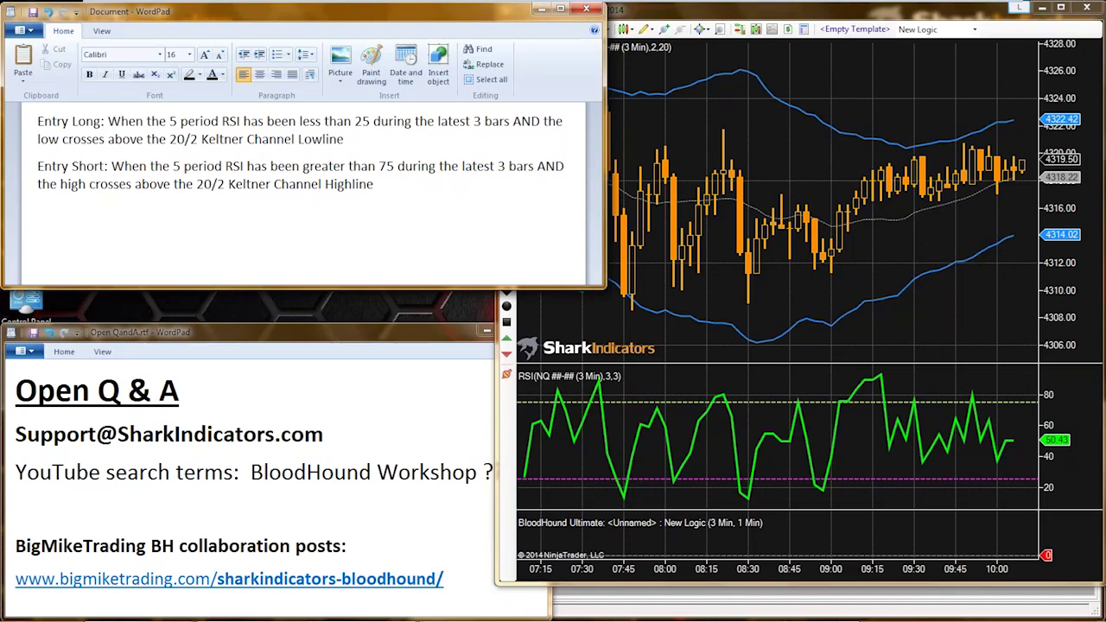
Switch the 3-minute price chart's instrument to CL ##-## Nymex
{"action": "left_click", "coordinate": [704, 112]}
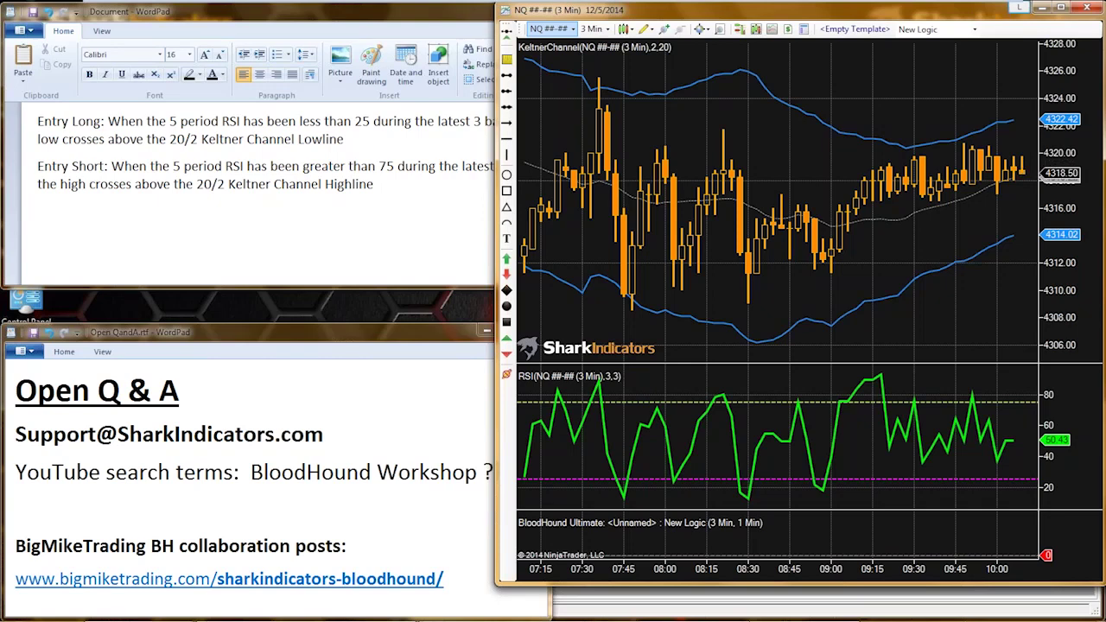
{"action": "left_click", "coordinate": [551, 29]}
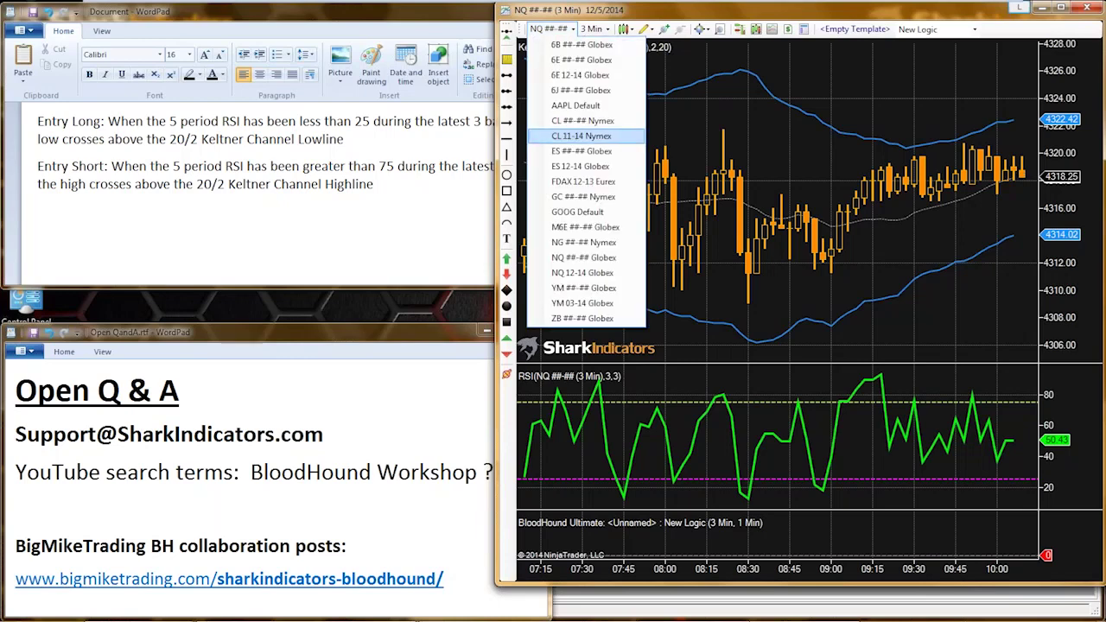
{"action": "left_click", "coordinate": [567, 120]}
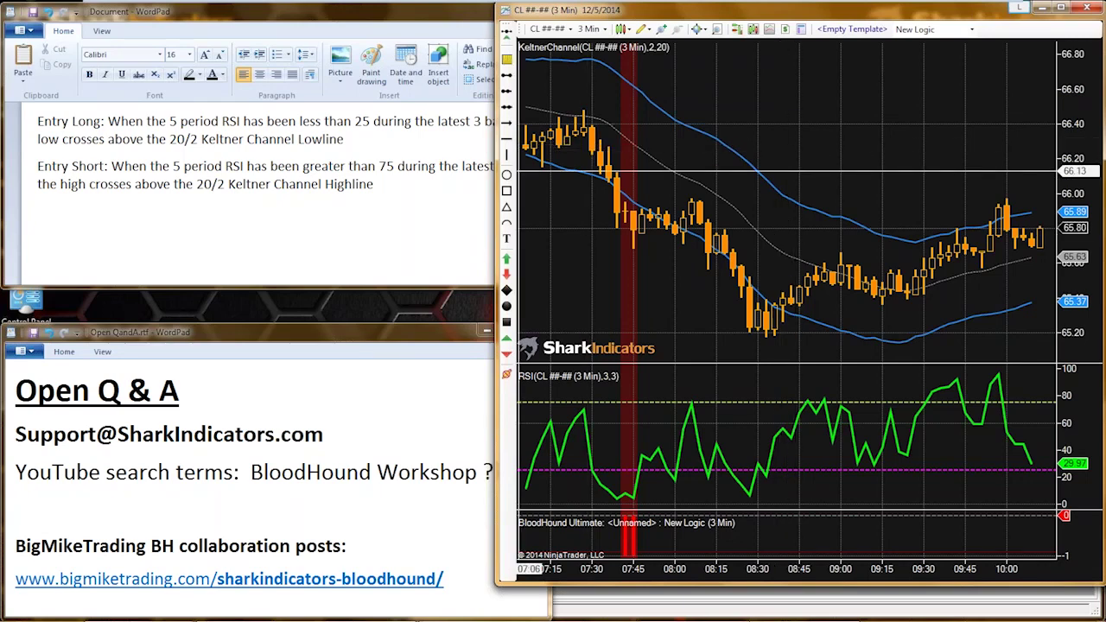
Review the entry rules against the chart's RSI line, highlighting the RSI, the 25 and 75 thresholds, 3 bars and Keltner Channel
{"action": "left_click", "coordinate": [374, 184]}
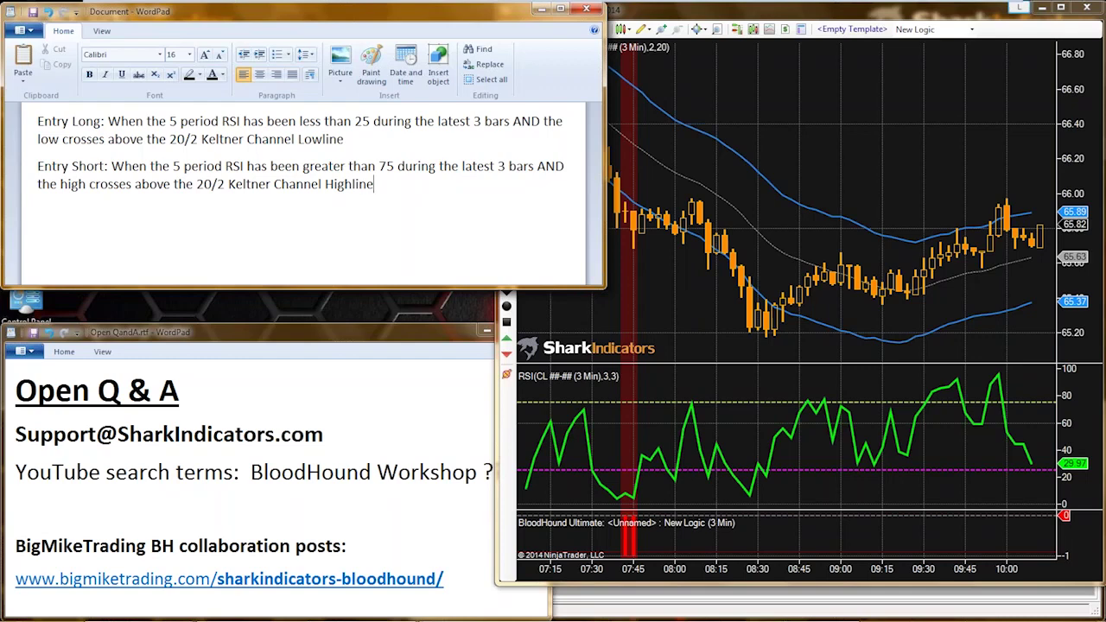
{"action": "left_click_drag", "start_coordinate": [222, 121], "coordinate": [239, 121]}
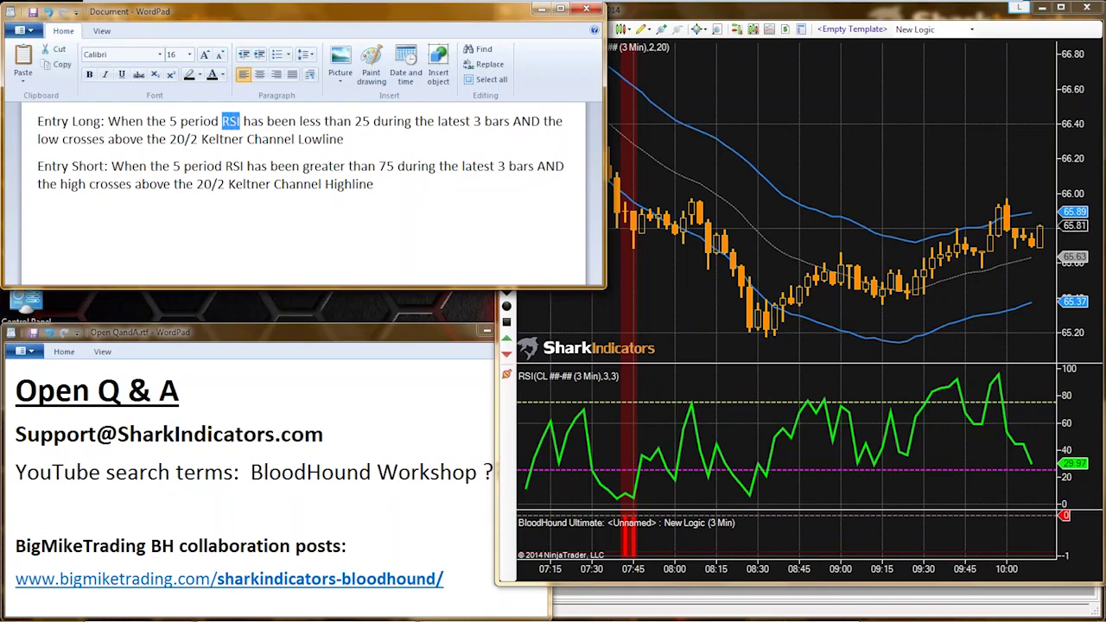
{"action": "left_click_drag", "start_coordinate": [355, 121], "coordinate": [370, 121]}
{"action": "left_click_drag", "start_coordinate": [378, 166], "coordinate": [394, 166]}
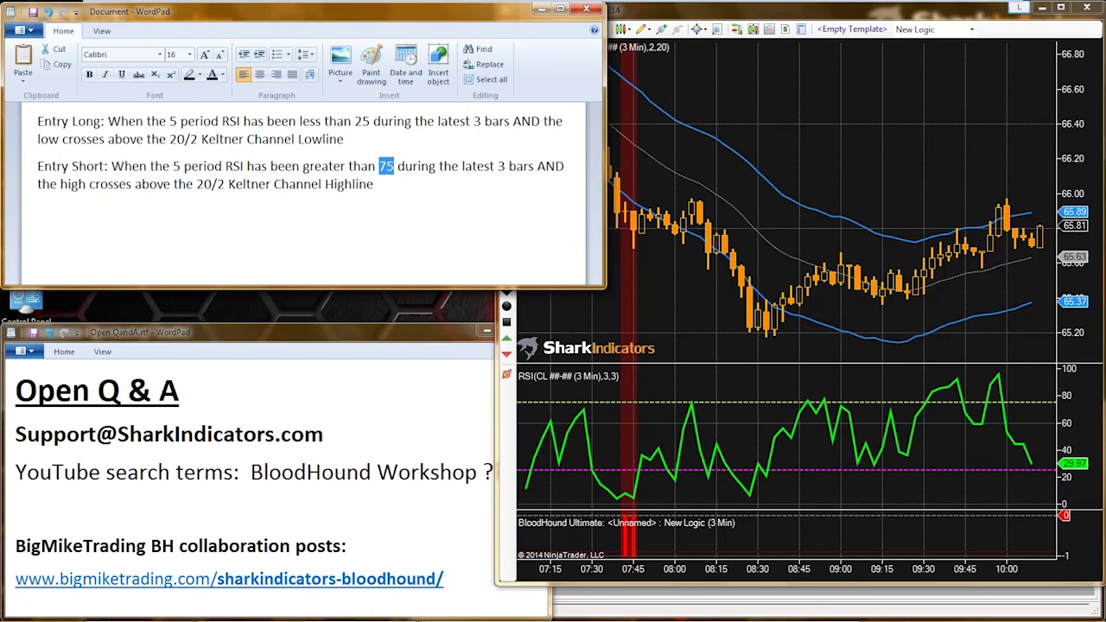
{"action": "left_click", "coordinate": [749, 439]}
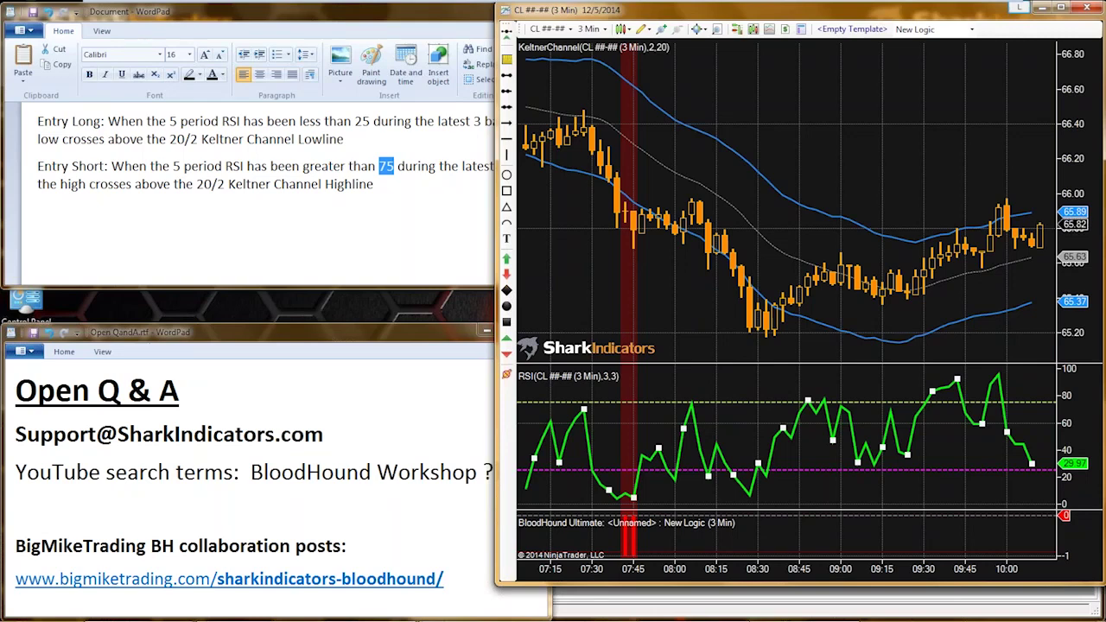
{"action": "key", "text": "alt+Tab"}
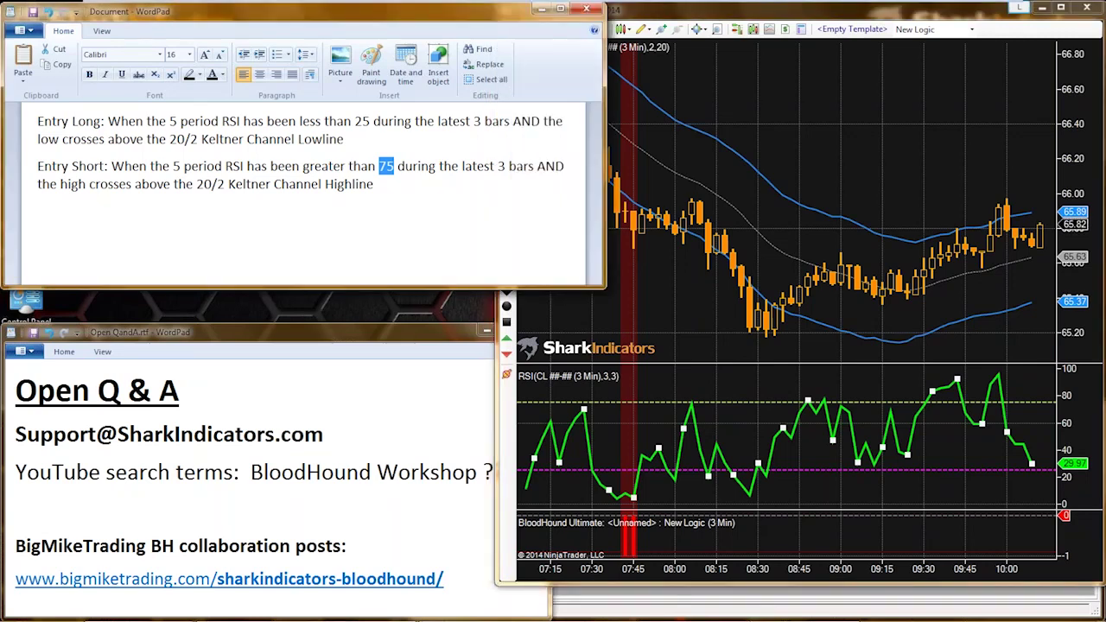
{"action": "left_click_drag", "start_coordinate": [474, 121], "coordinate": [512, 121]}
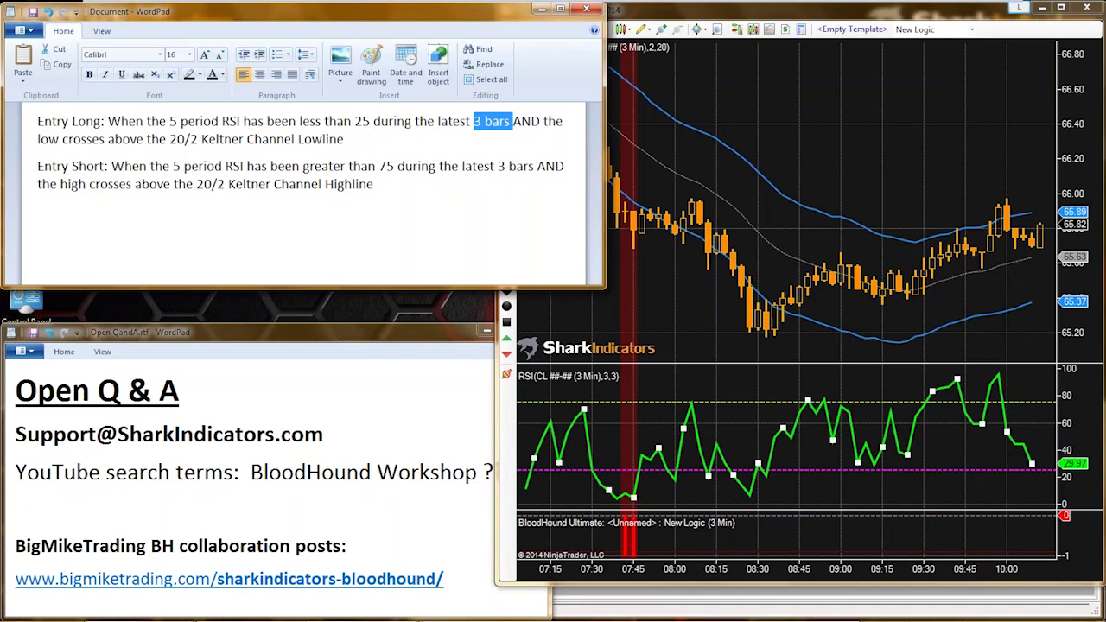
{"action": "left_click_drag", "start_coordinate": [202, 139], "coordinate": [295, 139]}
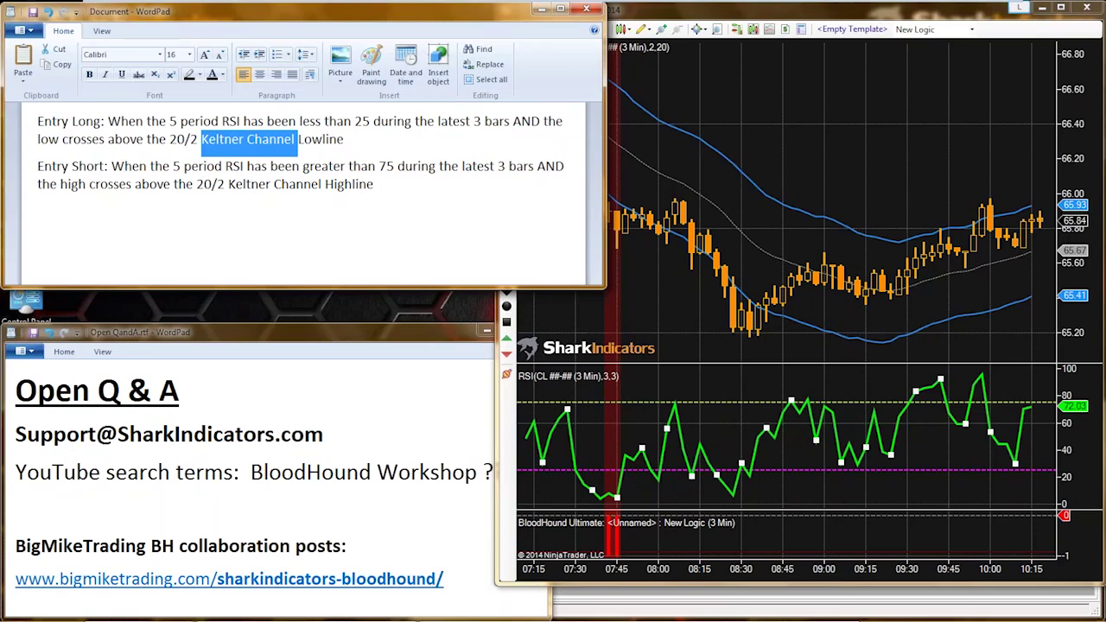
Highlight the mailbox part of the support e-mail address in the Open Q & A document
{"action": "left_click", "coordinate": [324, 433]}
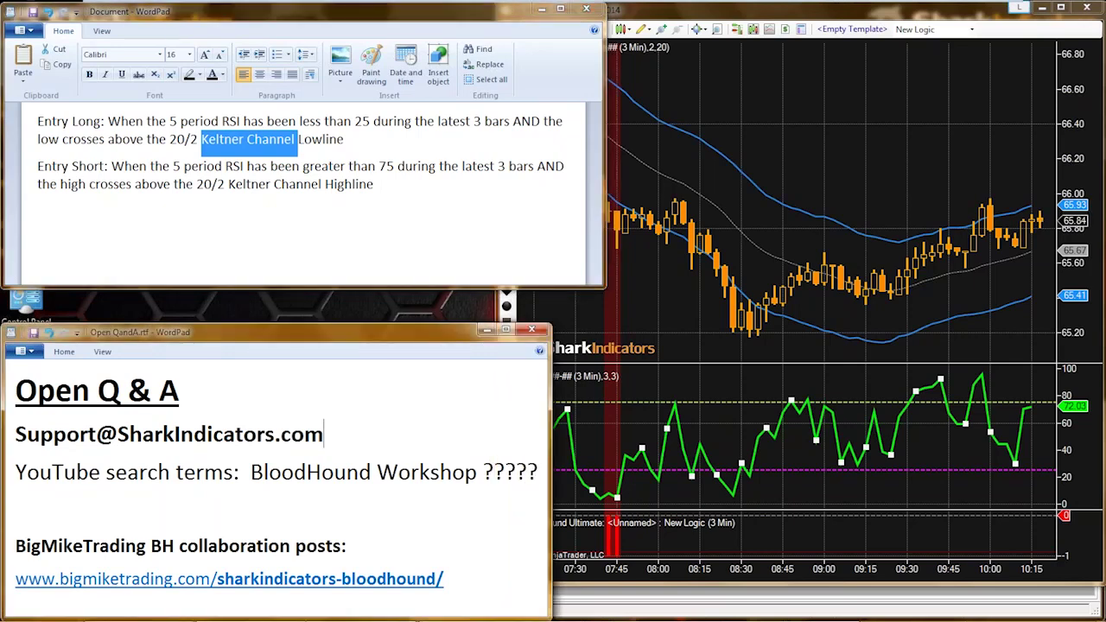
{"action": "left_click_drag", "start_coordinate": [26, 434], "coordinate": [66, 434]}
{"action": "key", "text": "shift+Right"}
{"action": "key", "text": "shift+Right"}
{"action": "key", "text": "shift+Right"}
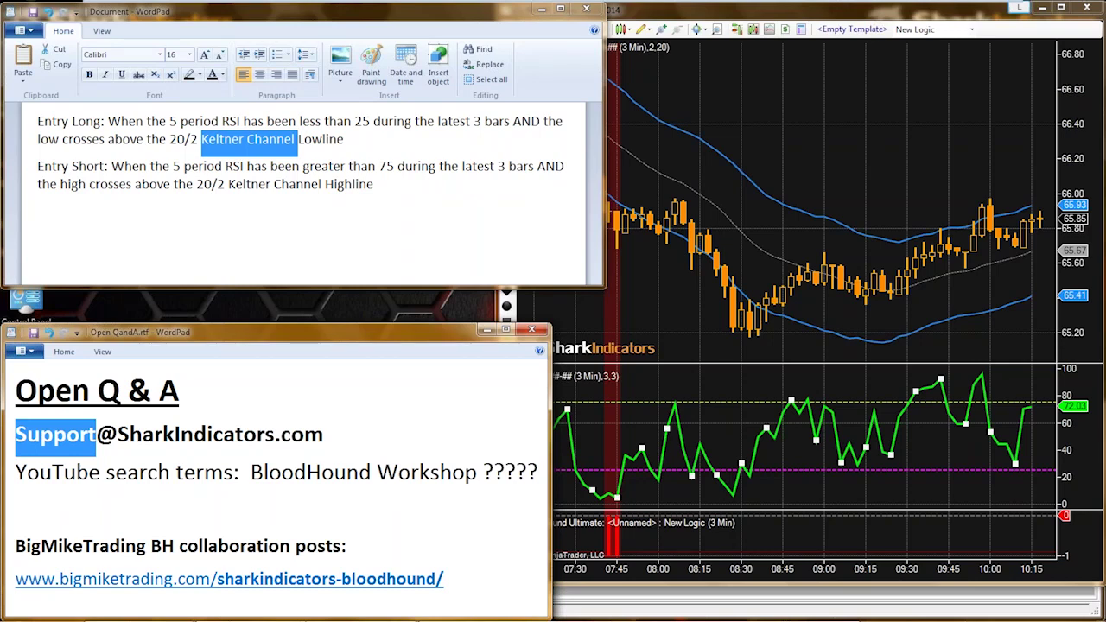
Examine the Entry Long rule phrase by phrase, from the RSI less than 25 condition to the low crossing above the Keltner Channel
{"action": "left_click", "coordinate": [874, 100]}
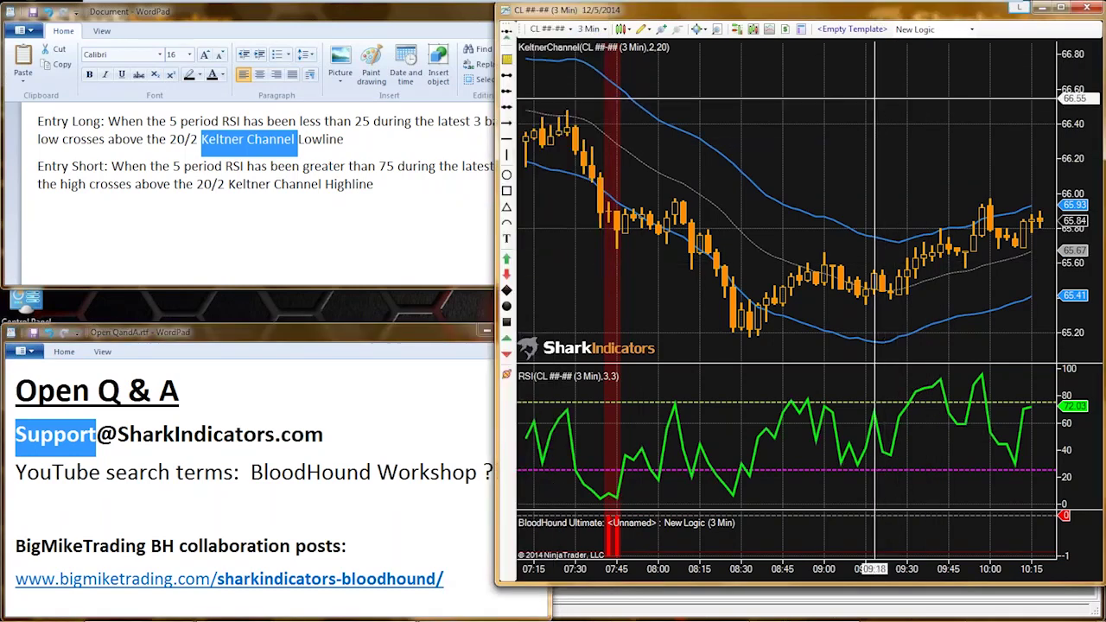
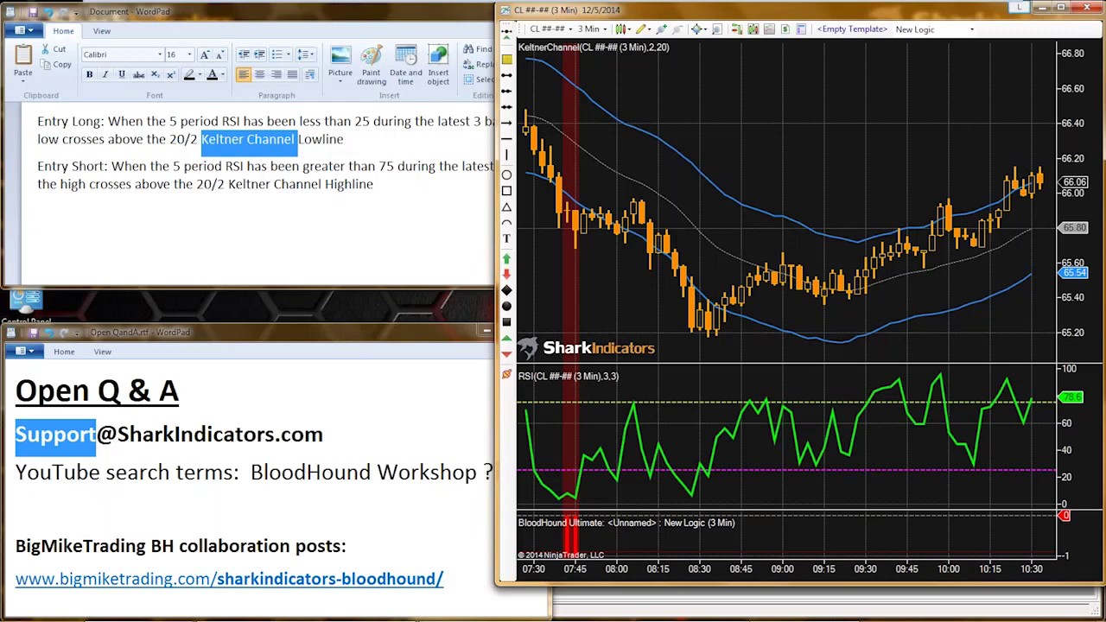
{"action": "key", "text": "alt+Tab"}
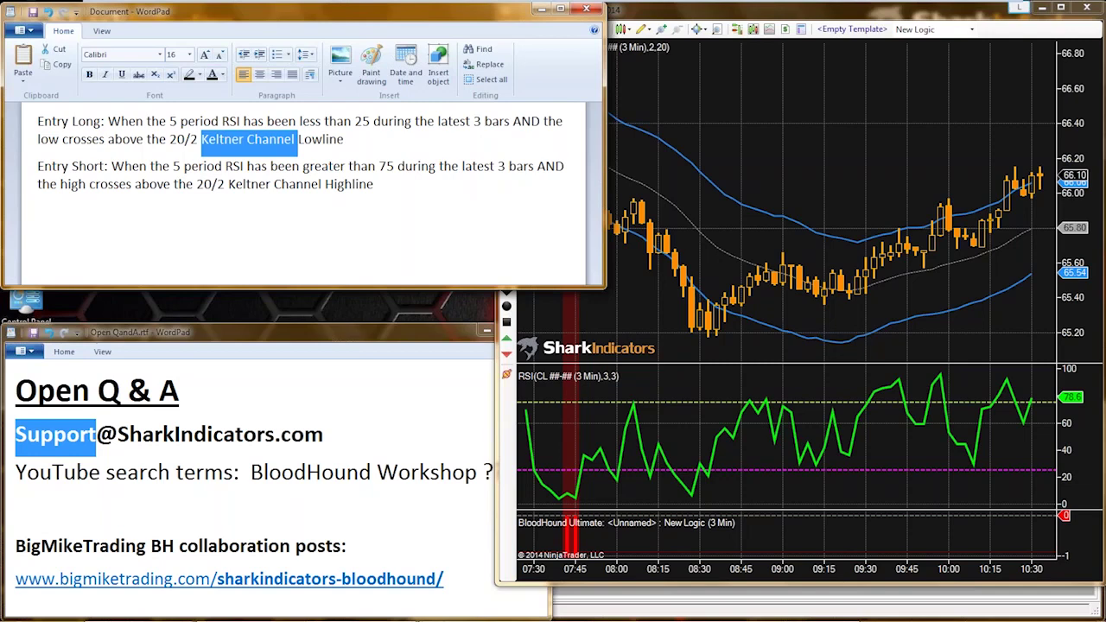
{"action": "double_click", "coordinate": [232, 121]}
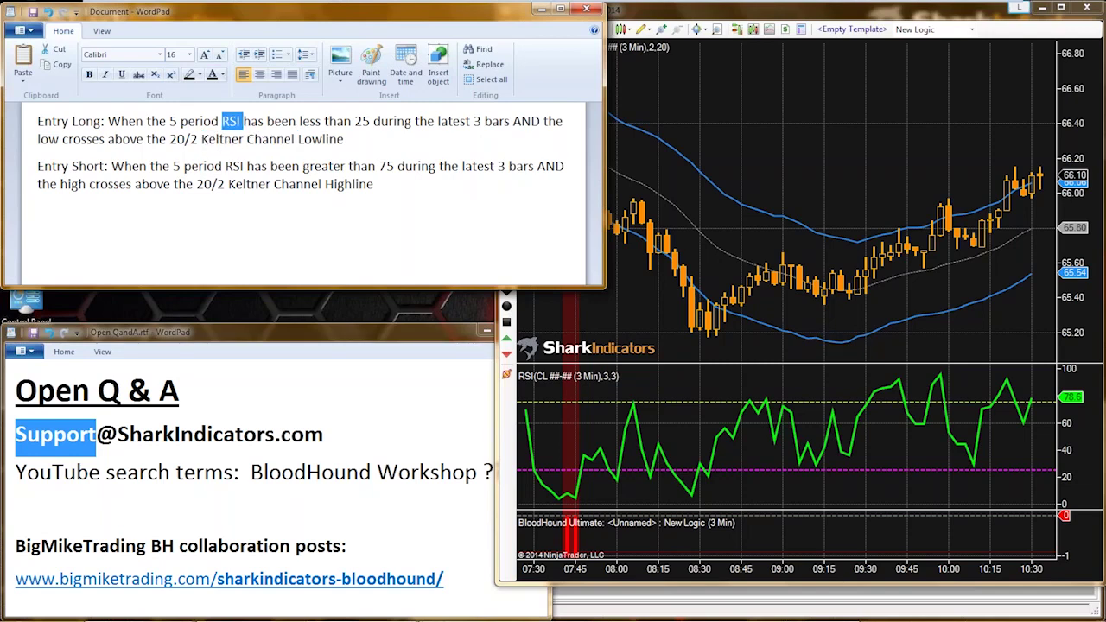
{"action": "left_click_drag", "start_coordinate": [354, 121], "coordinate": [362, 121]}
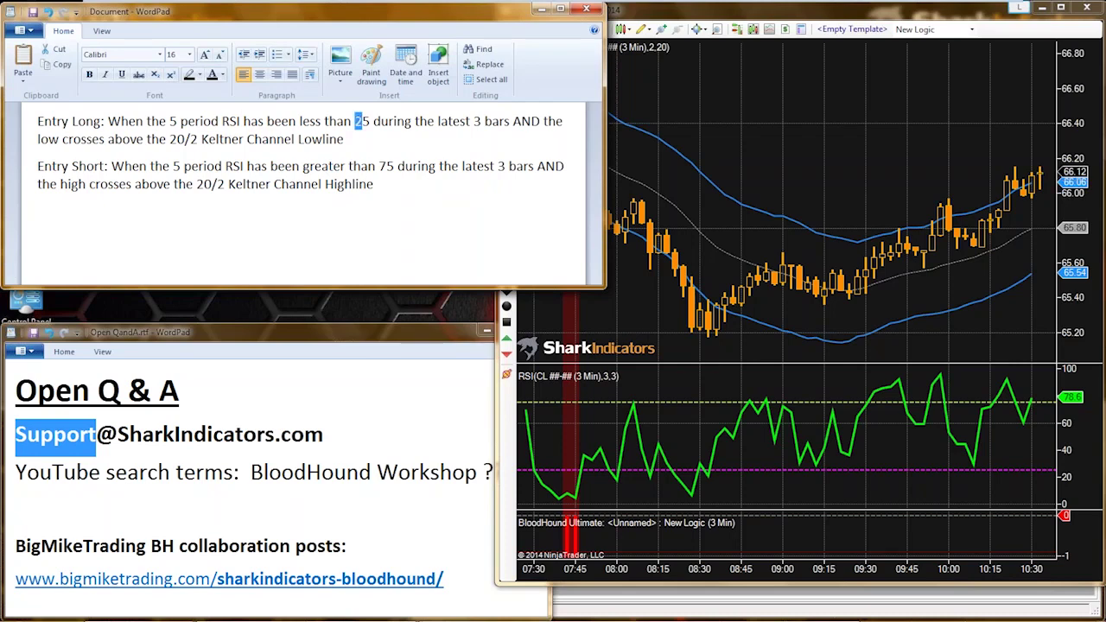
{"action": "left_click_drag", "start_coordinate": [299, 122], "coordinate": [372, 122]}
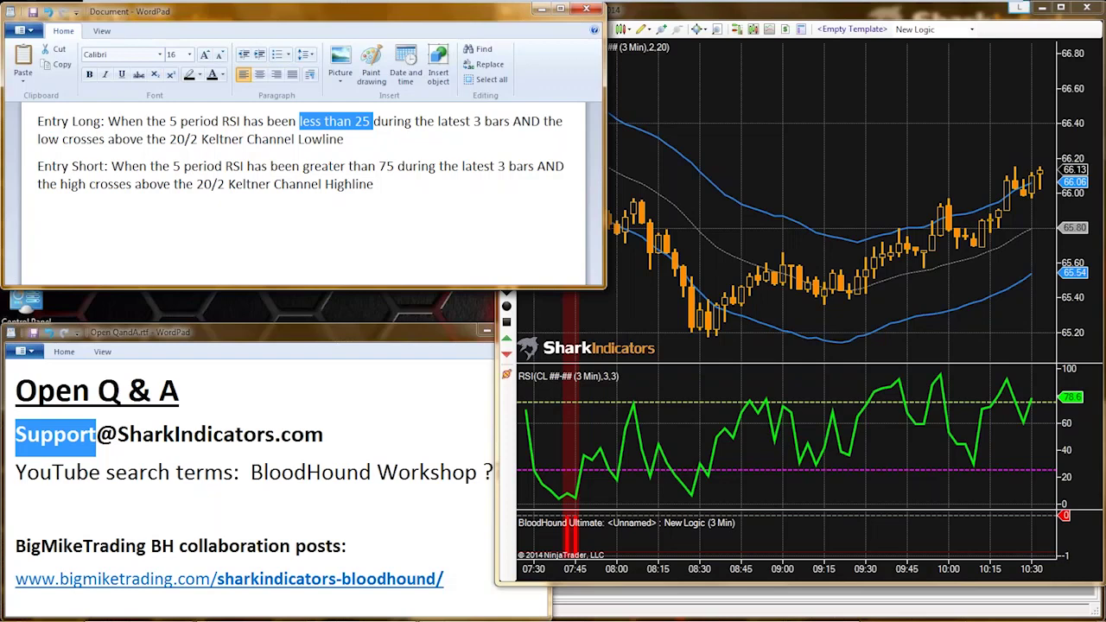
{"action": "left_click_drag", "start_coordinate": [438, 122], "coordinate": [512, 122]}
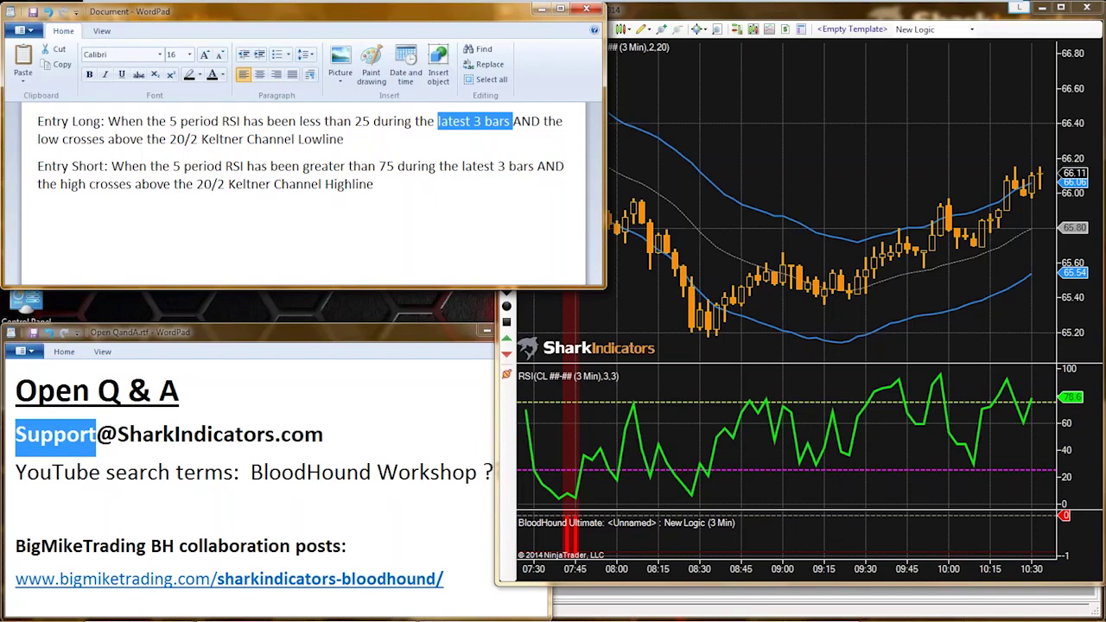
{"action": "left_click_drag", "start_coordinate": [202, 139], "coordinate": [296, 139]}
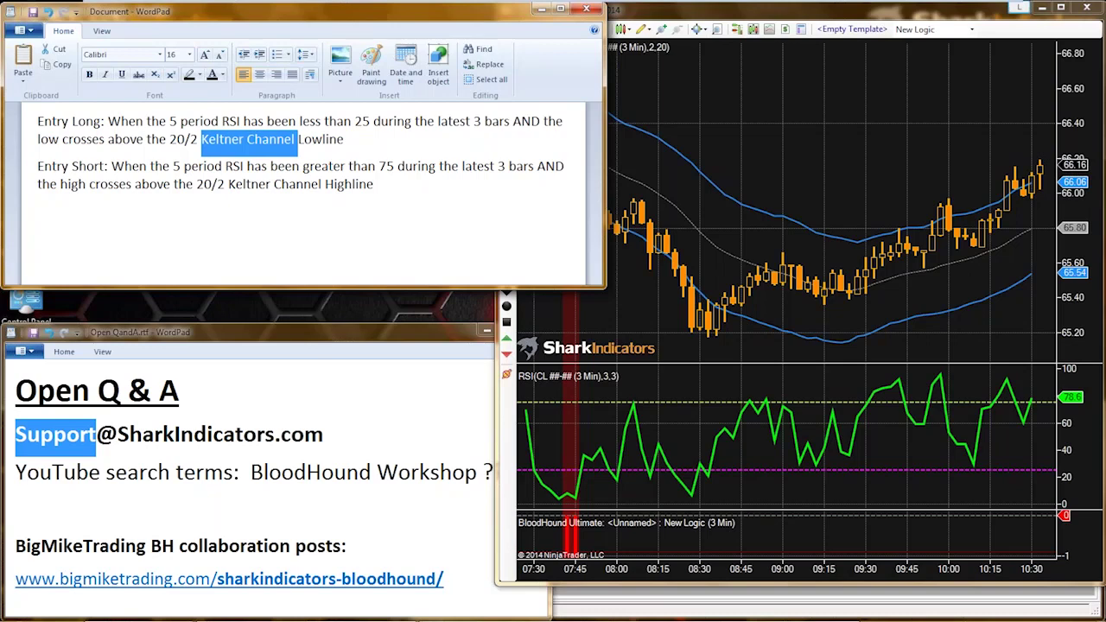
{"action": "double_click", "coordinate": [47, 139]}
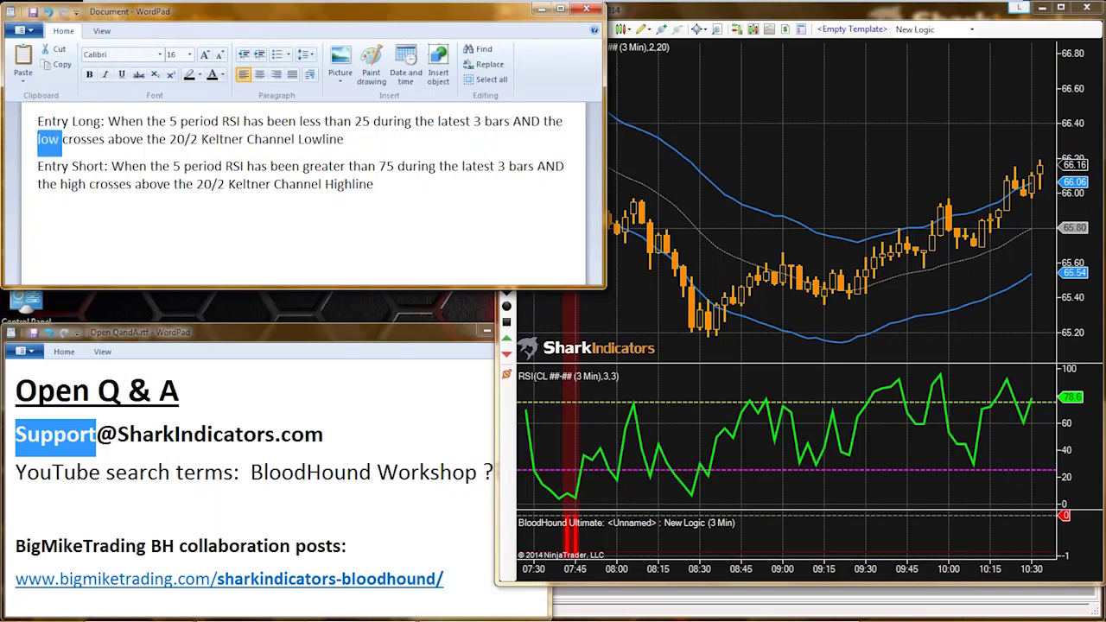
{"action": "double_click", "coordinate": [83, 139]}
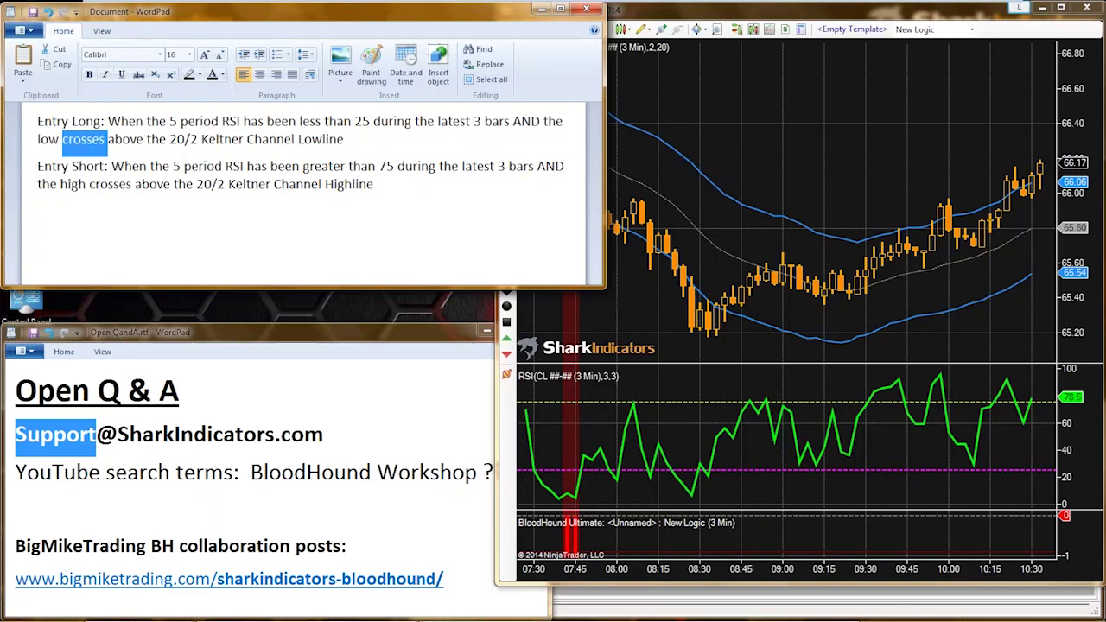
{"action": "double_click", "coordinate": [126, 139]}
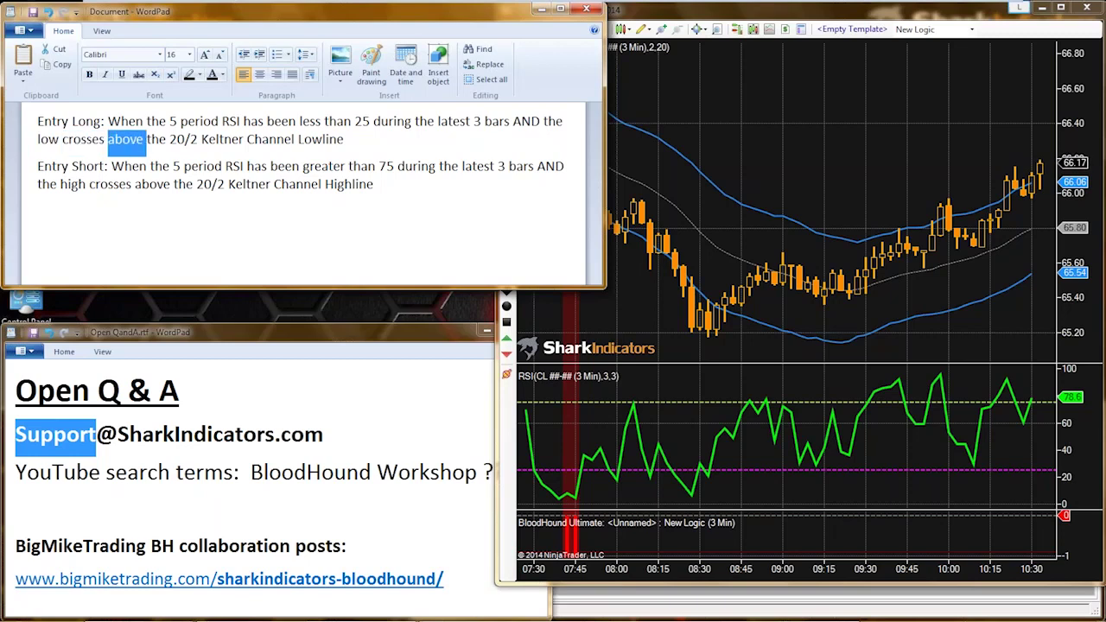
{"action": "left_click_drag", "start_coordinate": [203, 140], "coordinate": [292, 139]}
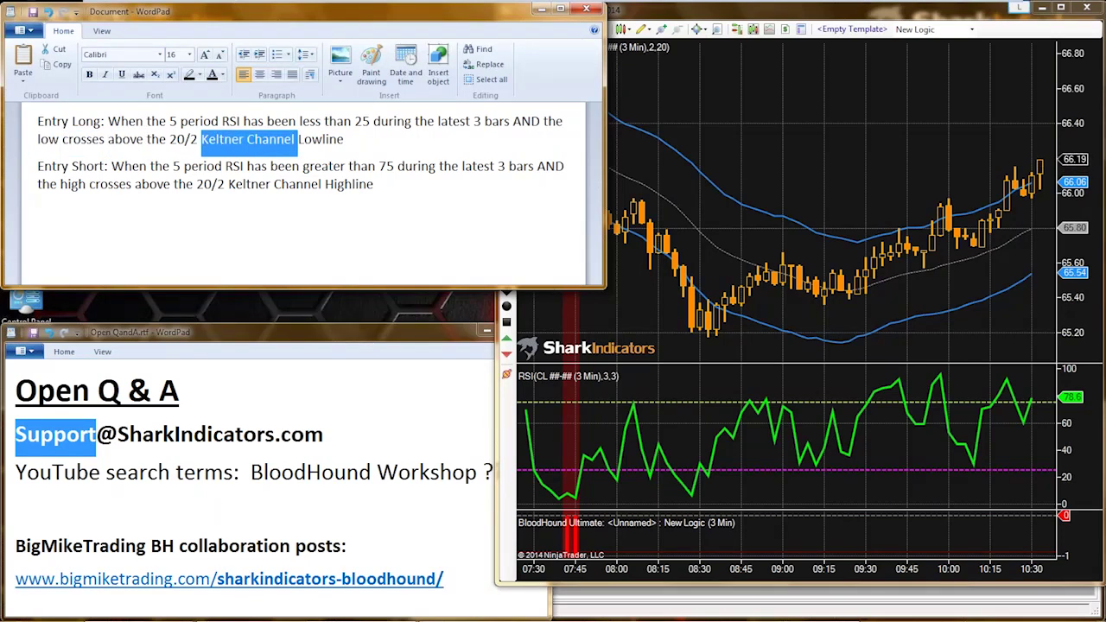
Inspect the RSI lows below the lower threshold line on the CL chart, including slightly earlier bars
{"action": "left_click", "coordinate": [795, 408]}
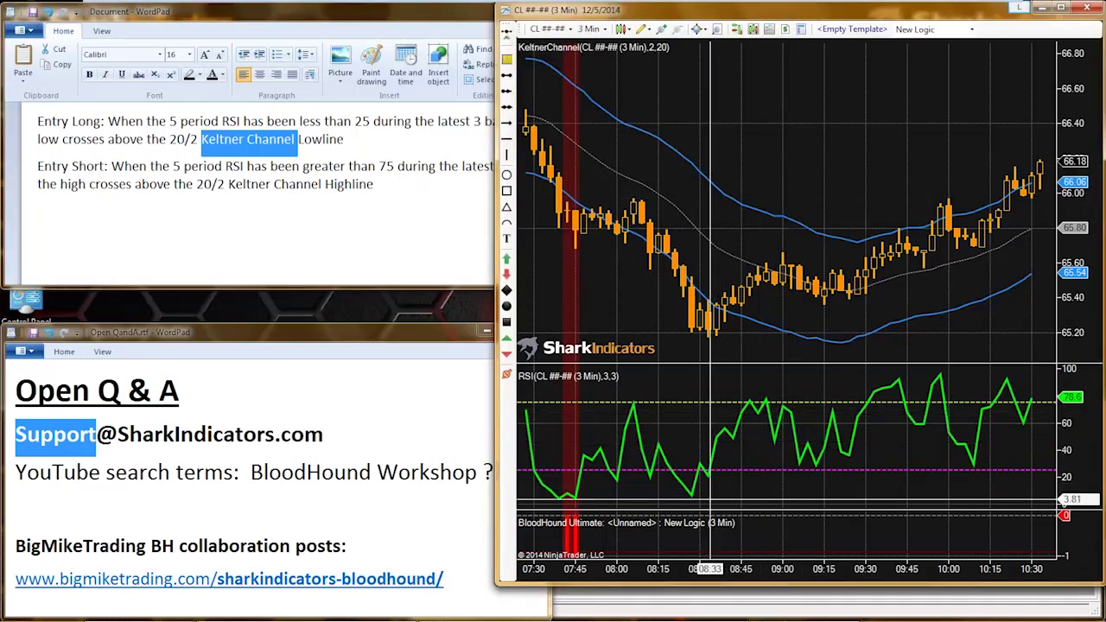
{"action": "left_click", "coordinate": [692, 495]}
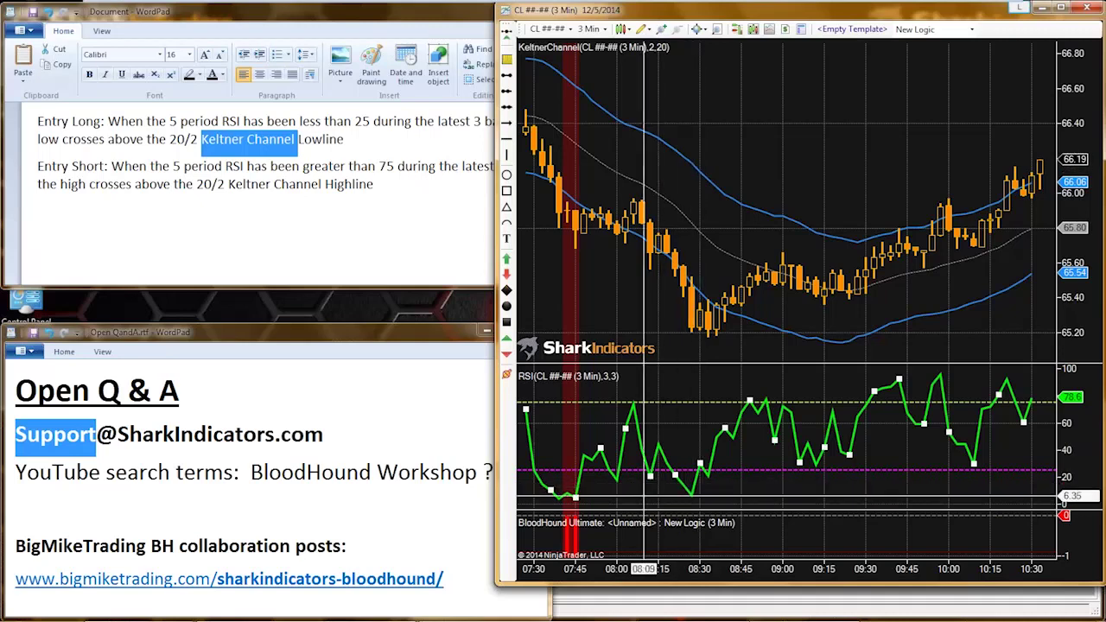
{"action": "left_click_drag", "start_coordinate": [642, 496], "coordinate": [710, 496]}
{"action": "scroll", "coordinate": [711, 497], "scroll_direction": "up", "scroll_amount": 1}
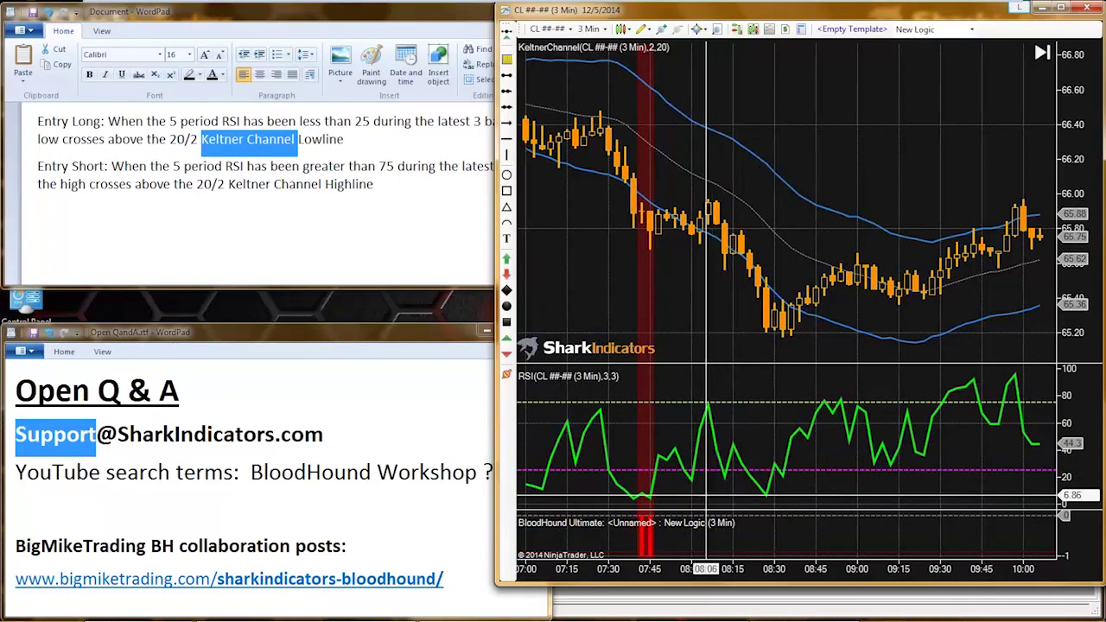
Start a new blank BloodHound template in place of the existing one and close the template editor
{"action": "left_click", "coordinate": [852, 28]}
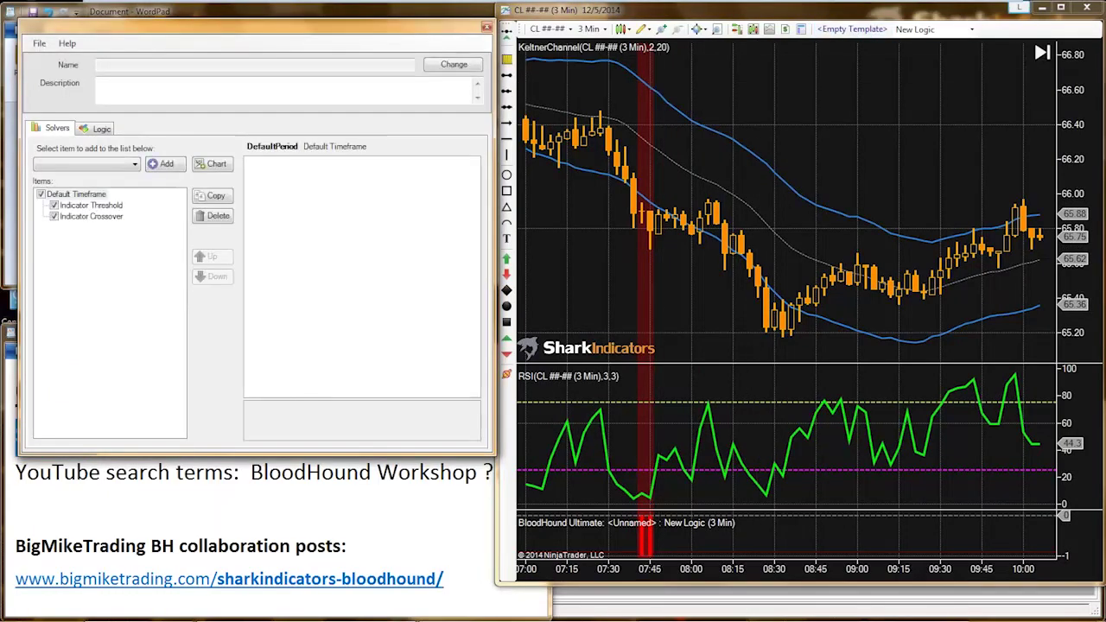
{"action": "left_click", "coordinate": [39, 43]}
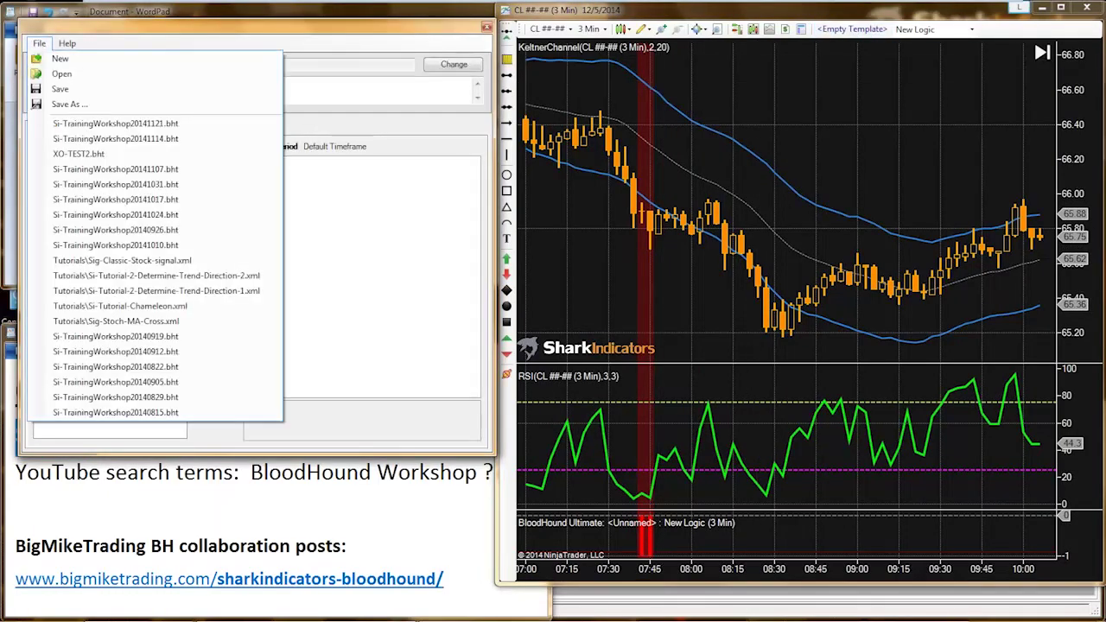
{"action": "key", "text": "Right"}
{"action": "key", "text": "Left"}
{"action": "key", "text": "Down"}
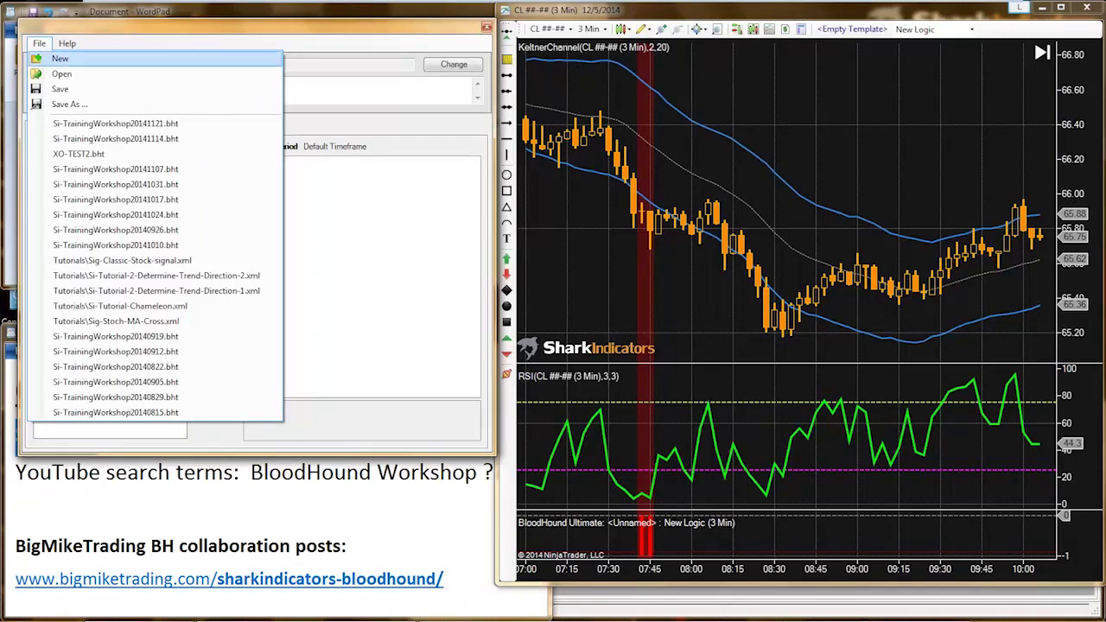
{"action": "key", "text": "Return"}
{"action": "key", "text": "Return"}
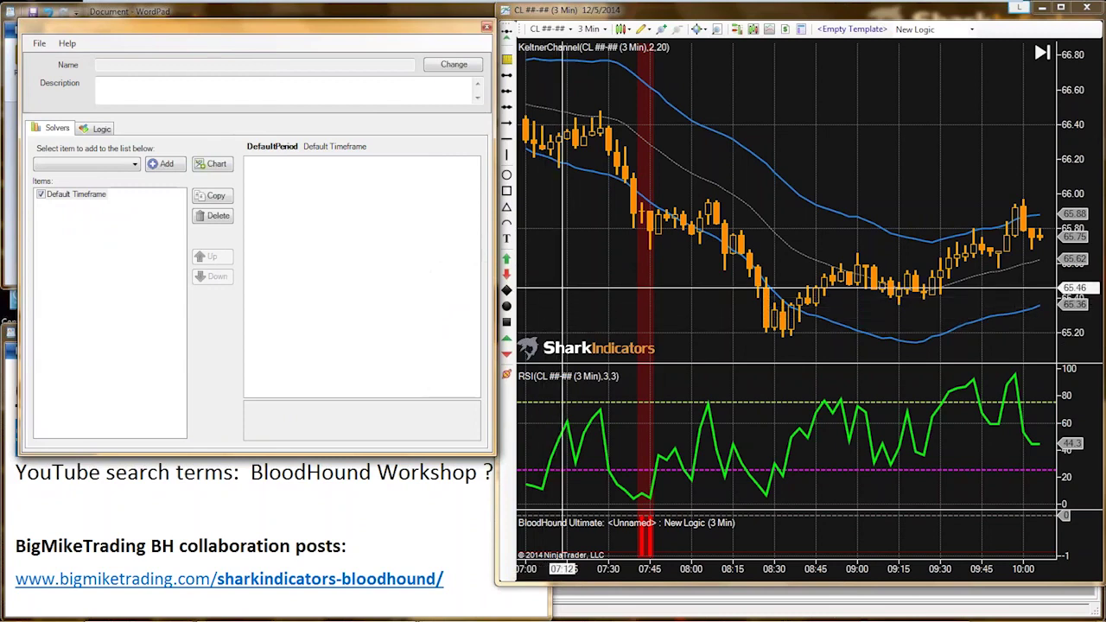
{"action": "left_click", "coordinate": [486, 26]}
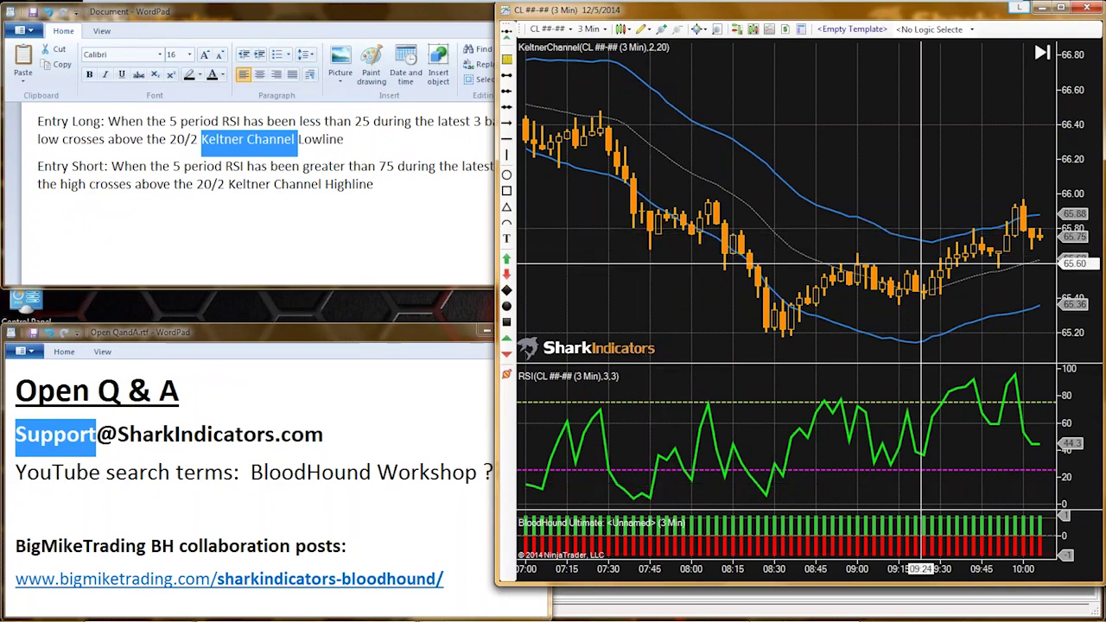
Examine the CL chart across later and earlier bars, picking out the RSI line and the Keltner Channel plots
{"action": "left_click_drag", "start_coordinate": [955, 189], "coordinate": [736, 174]}
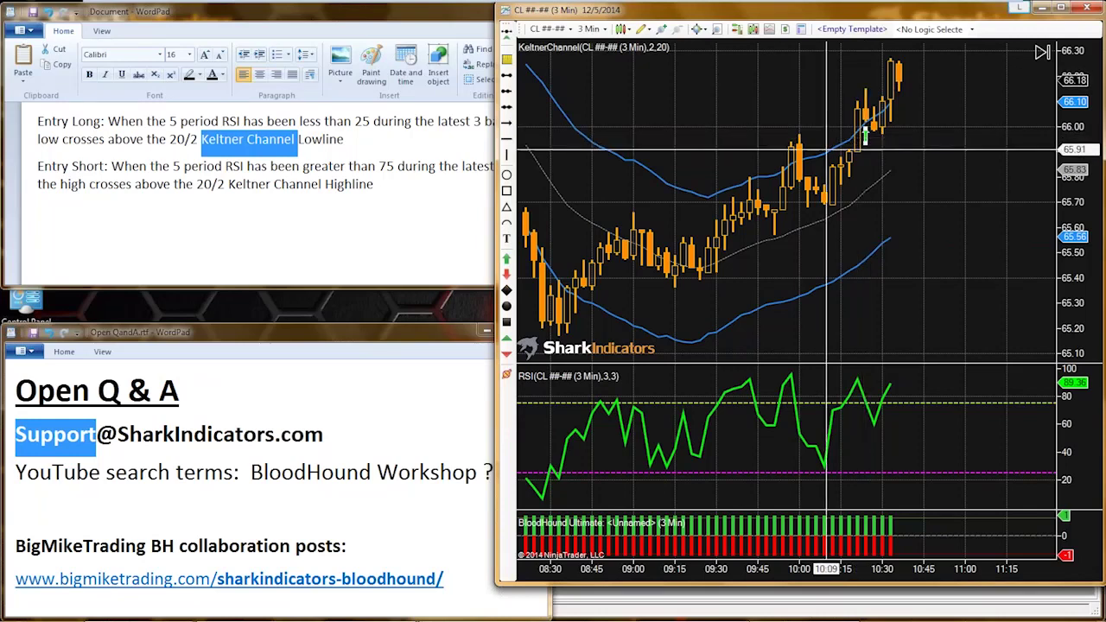
{"action": "left_click_drag", "start_coordinate": [723, 134], "coordinate": [929, 108]}
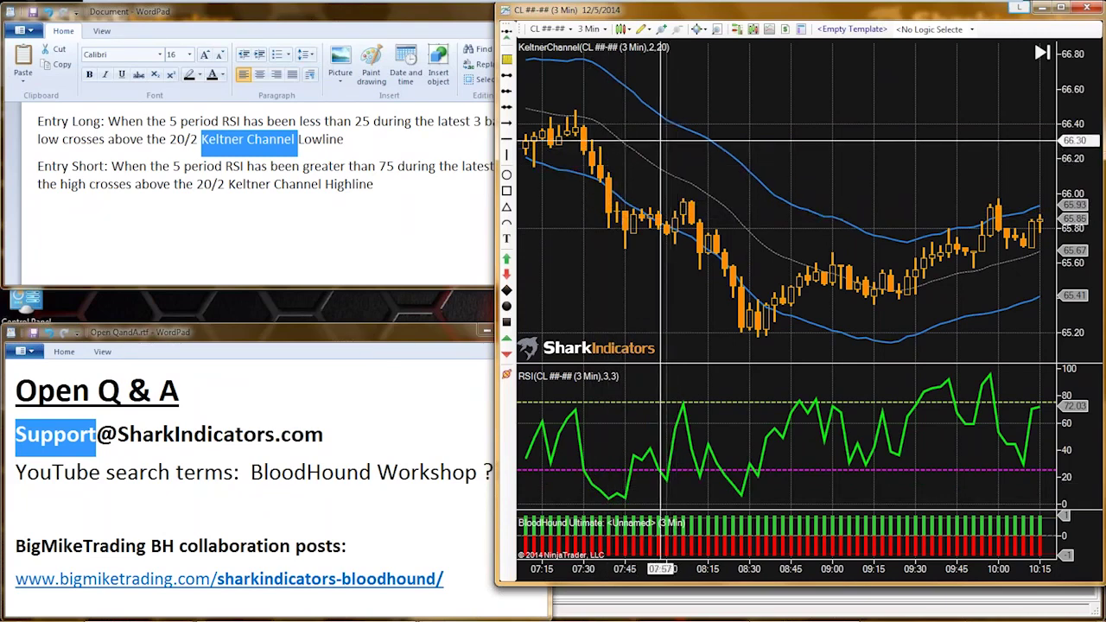
{"action": "scroll", "coordinate": [622, 208], "scroll_direction": "down", "scroll_amount": 10}
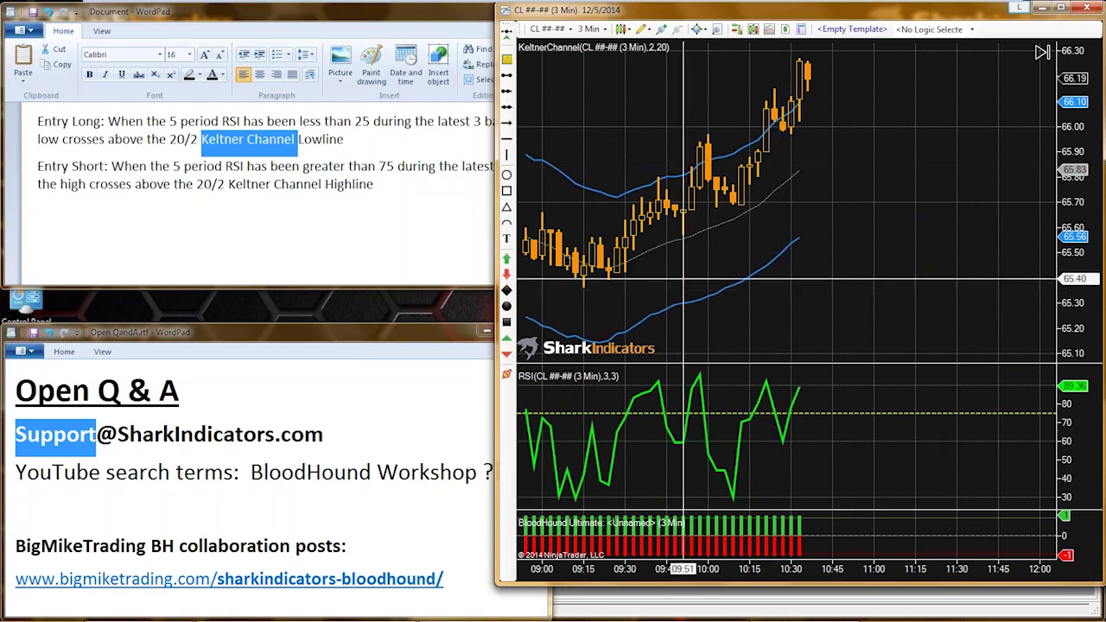
{"action": "left_click_drag", "start_coordinate": [689, 295], "coordinate": [931, 300]}
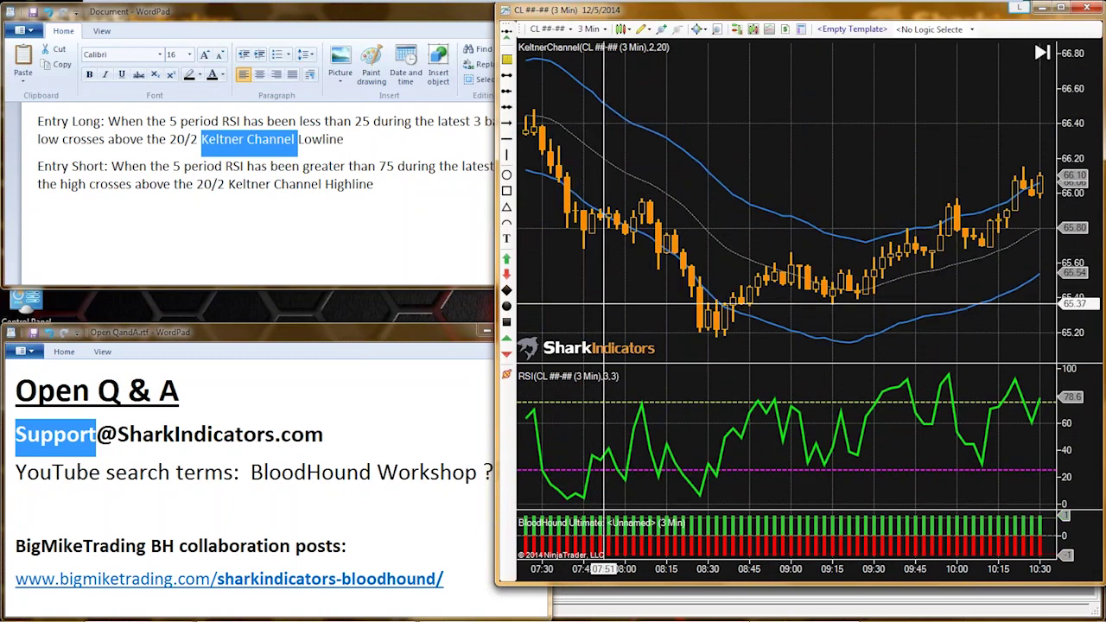
{"action": "left_click_drag", "start_coordinate": [597, 295], "coordinate": [622, 295]}
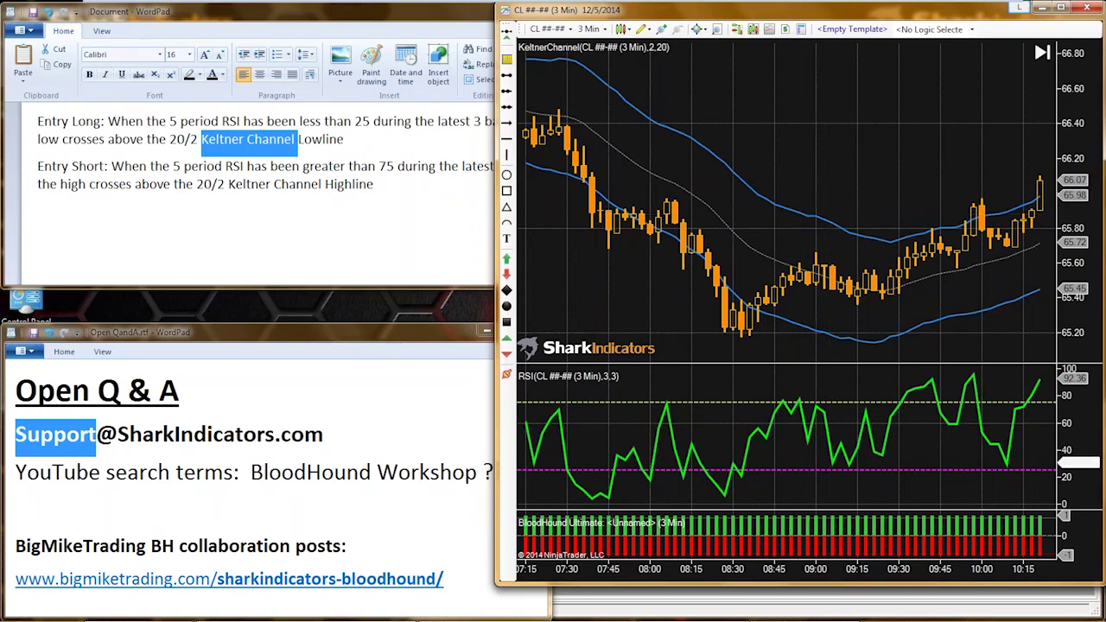
{"action": "left_click", "coordinate": [772, 432]}
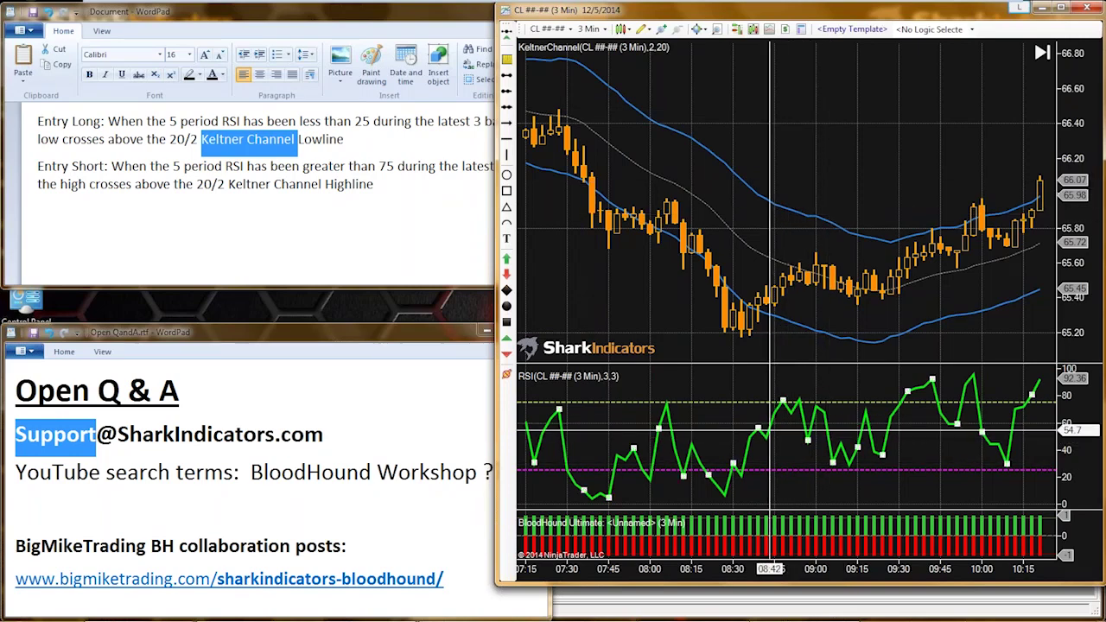
{"action": "left_click", "coordinate": [803, 327]}
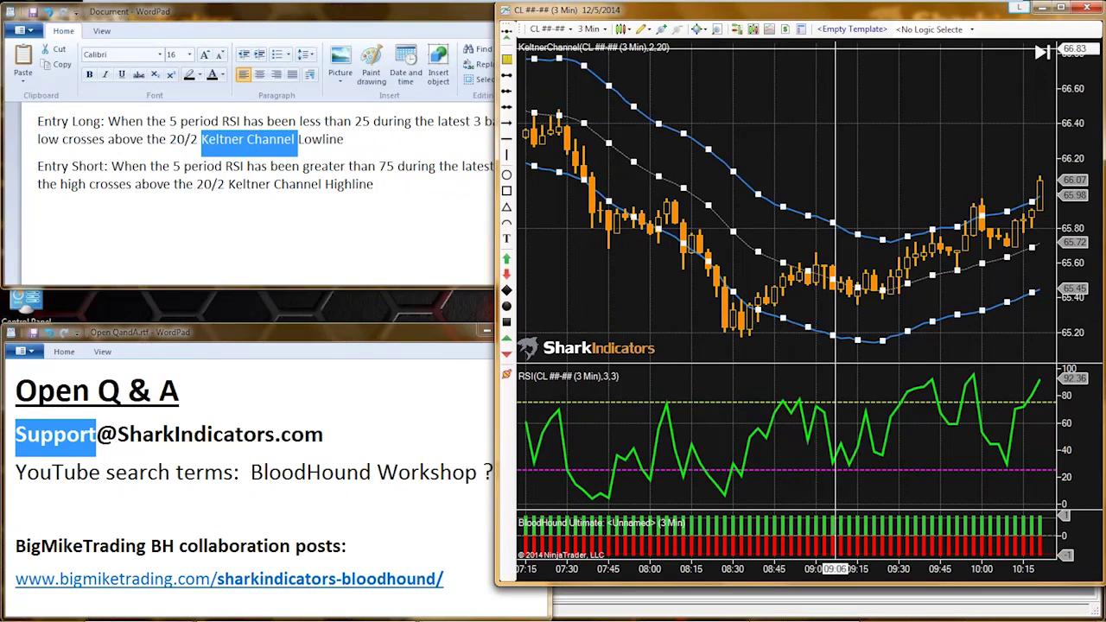
Reopen the template editor, start naming the blank template, and sort the saved templates by name to reach the latest Si-TrainingWorkshop files
{"action": "left_click", "coordinate": [843, 28]}
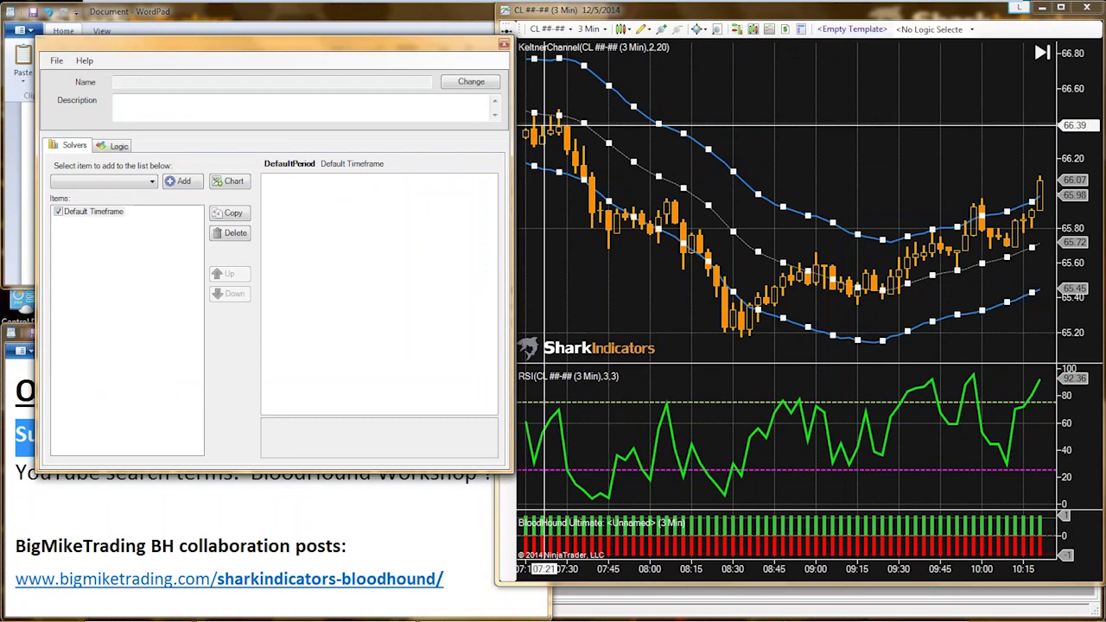
{"action": "left_click_drag", "start_coordinate": [205, 43], "coordinate": [230, 49]}
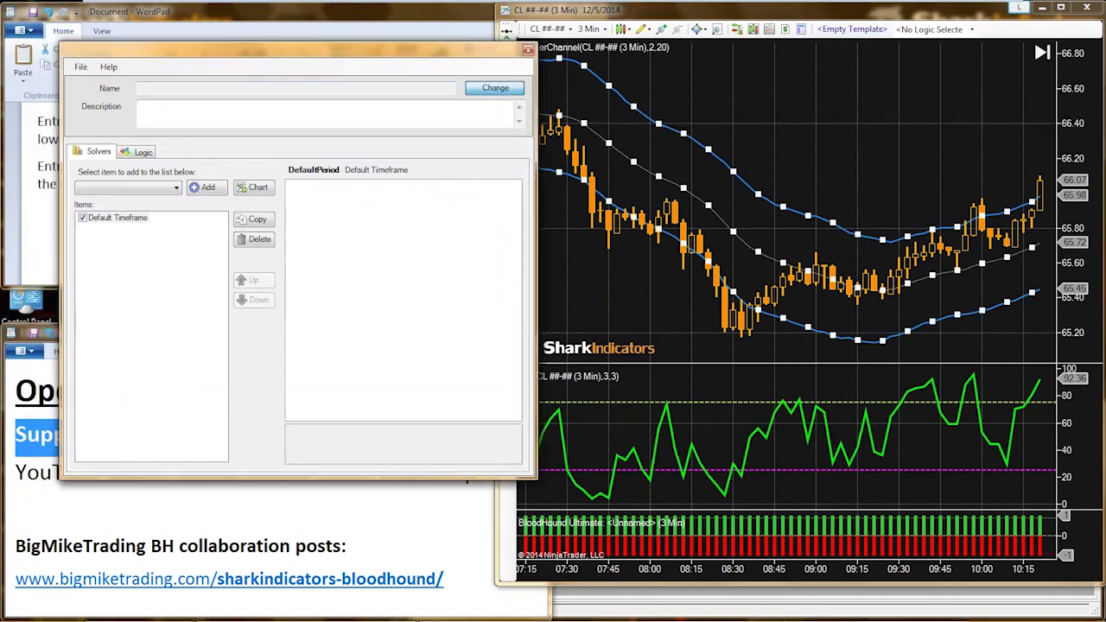
{"action": "left_click", "coordinate": [494, 87]}
{"action": "left_click_drag", "start_coordinate": [466, 57], "coordinate": [812, 42]}
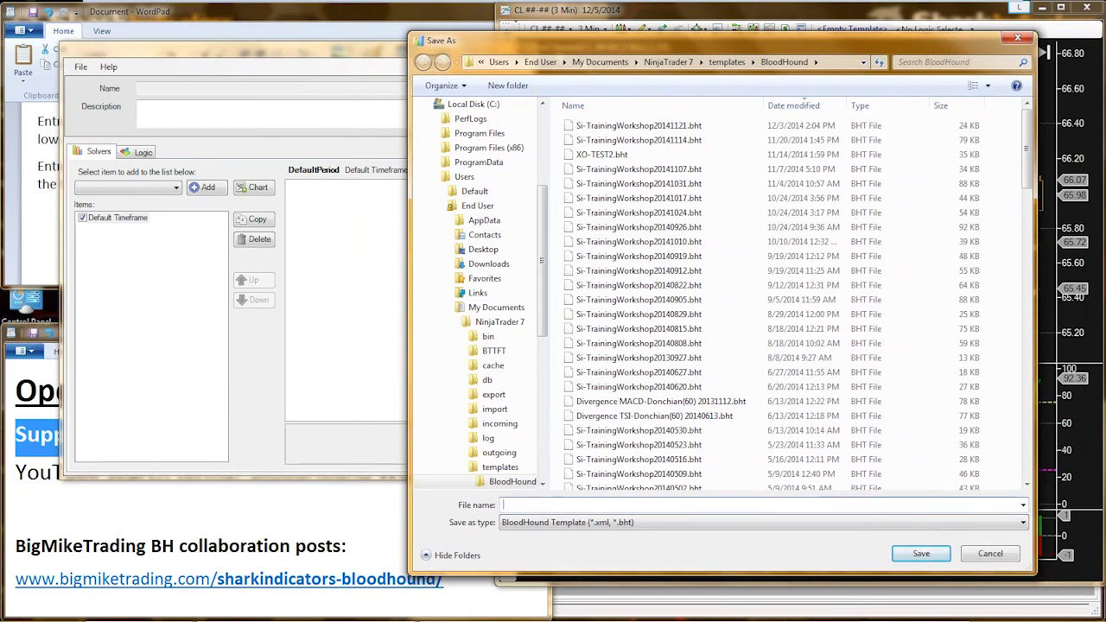
{"action": "left_click_drag", "start_coordinate": [497, 38], "coordinate": [409, 29]}
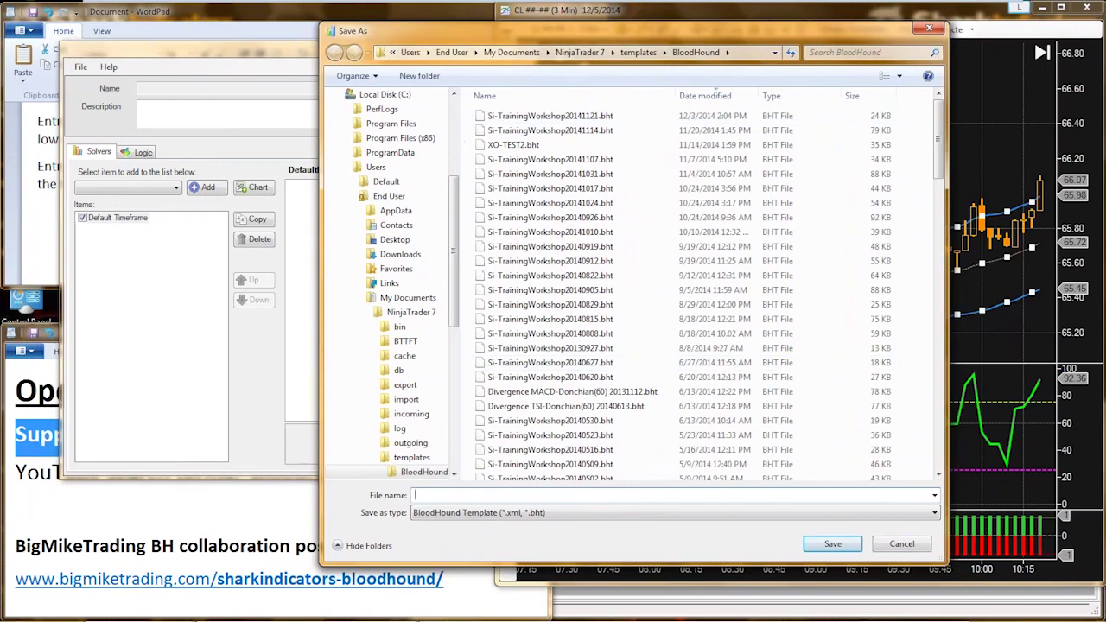
{"action": "left_click_drag", "start_coordinate": [937, 139], "coordinate": [938, 428]}
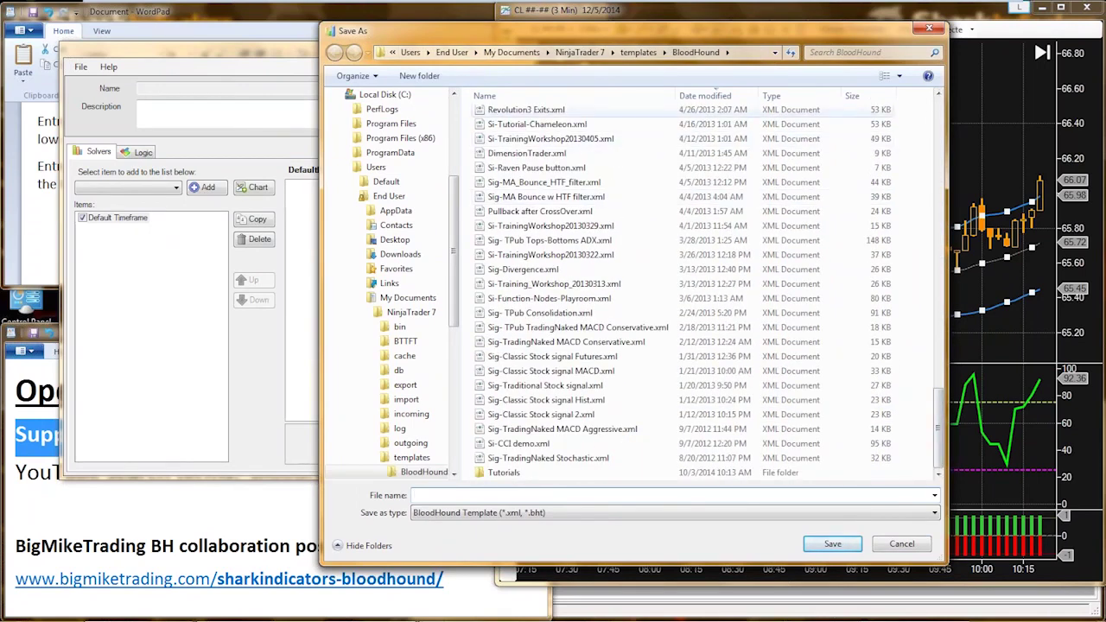
{"action": "left_click", "coordinate": [536, 96]}
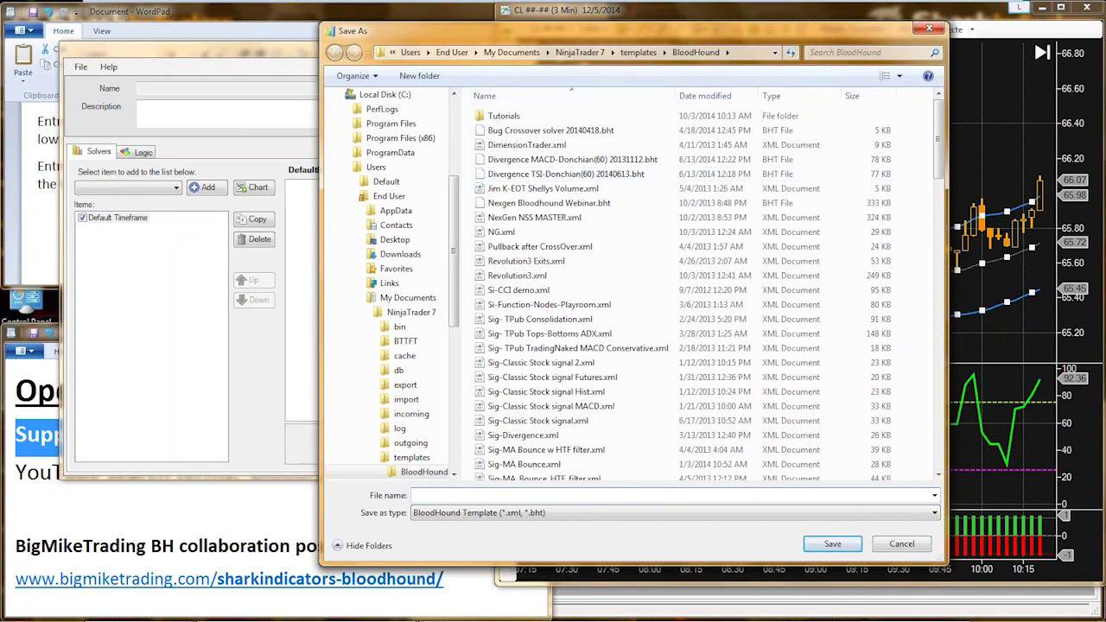
{"action": "scroll", "coordinate": [701, 292], "scroll_direction": "down", "scroll_amount": 10}
{"action": "scroll", "coordinate": [791, 166], "scroll_direction": "down", "scroll_amount": 14}
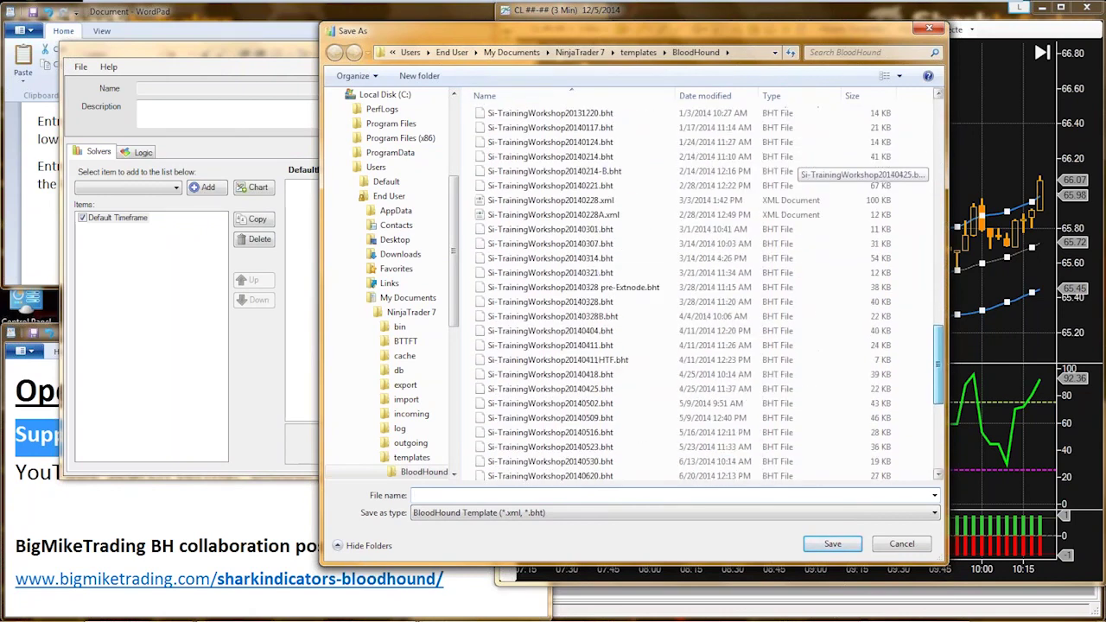
{"action": "scroll", "coordinate": [791, 166], "scroll_direction": "down", "scroll_amount": 1}
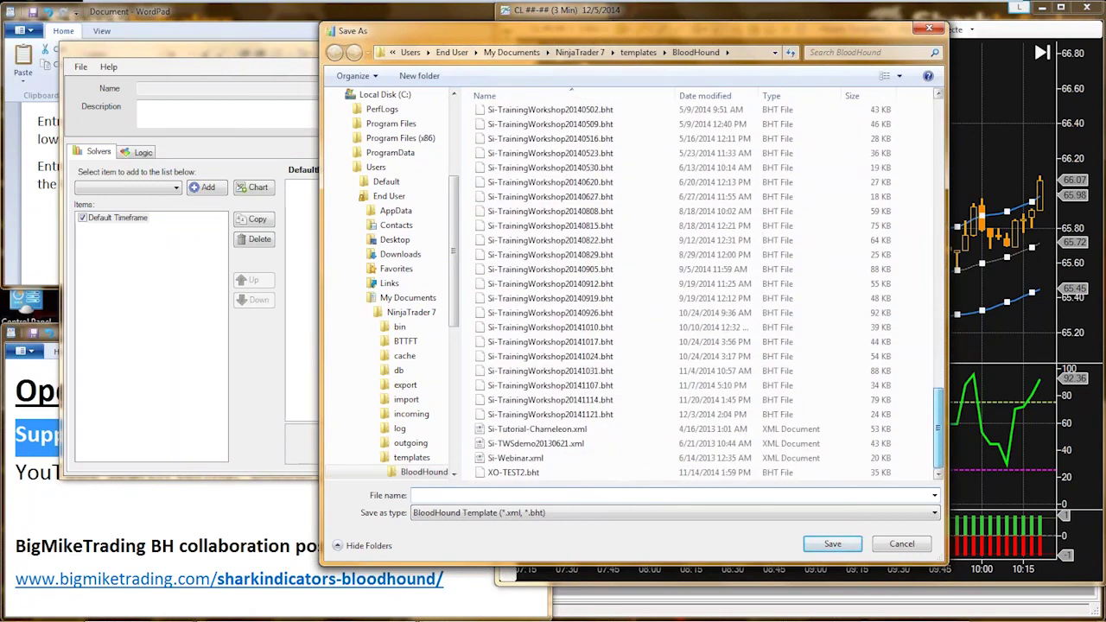
Save the template as Si-TrainingWorkshop20141205.bht, reusing the file name of Si-TrainingWorkshop20141121.bht
{"action": "left_click", "coordinate": [550, 414]}
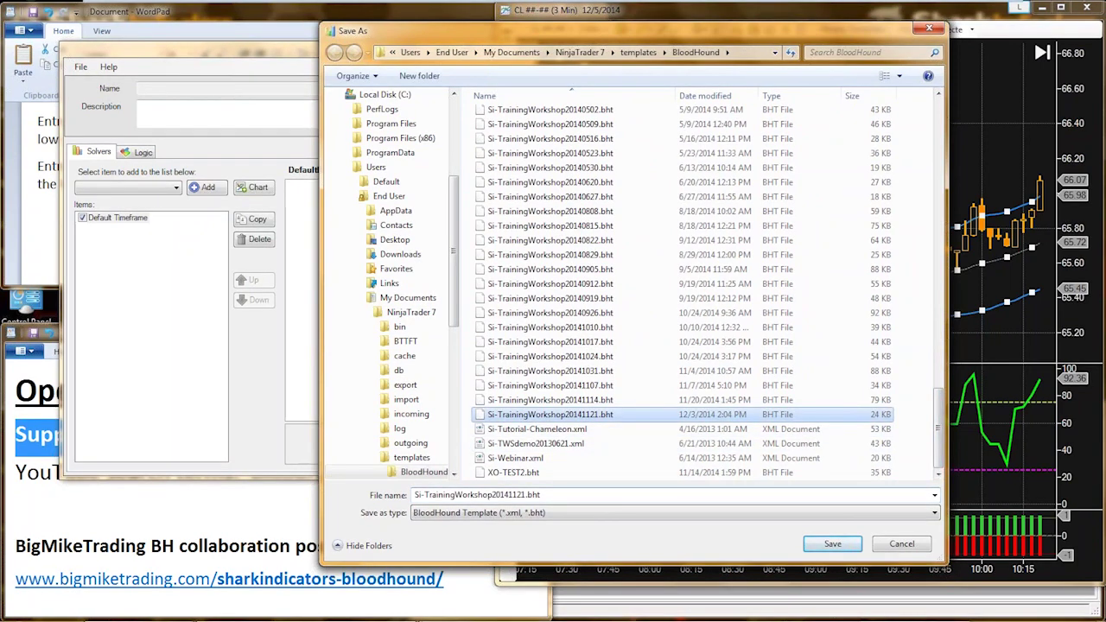
{"action": "left_click", "coordinate": [477, 495]}
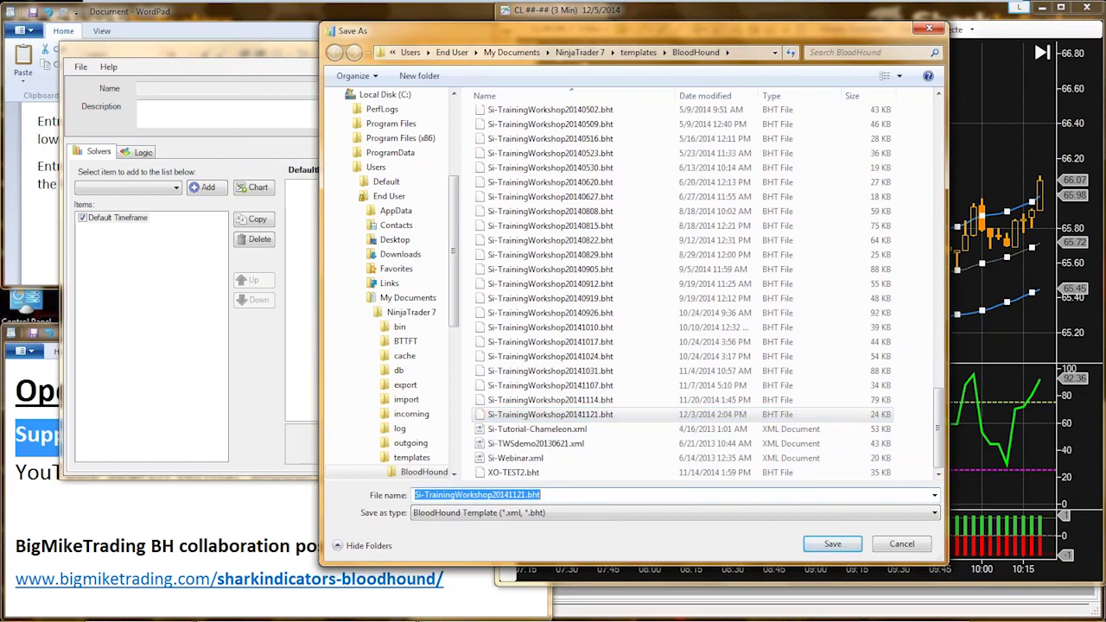
{"action": "left_click", "coordinate": [515, 494]}
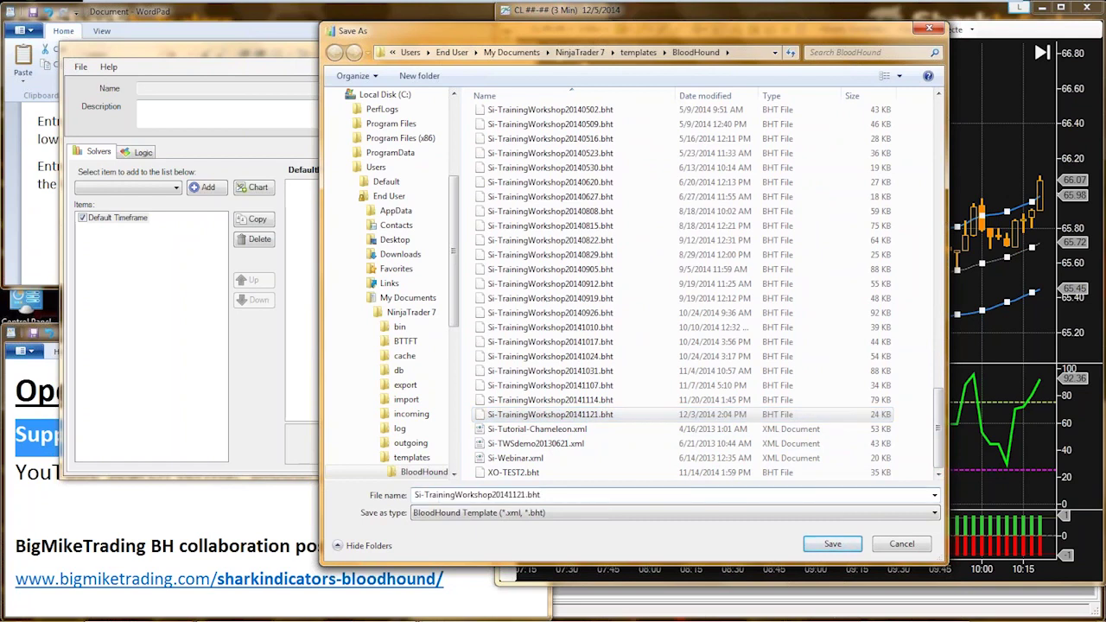
{"action": "key", "text": "Delete"}
{"action": "key", "text": "Delete"}
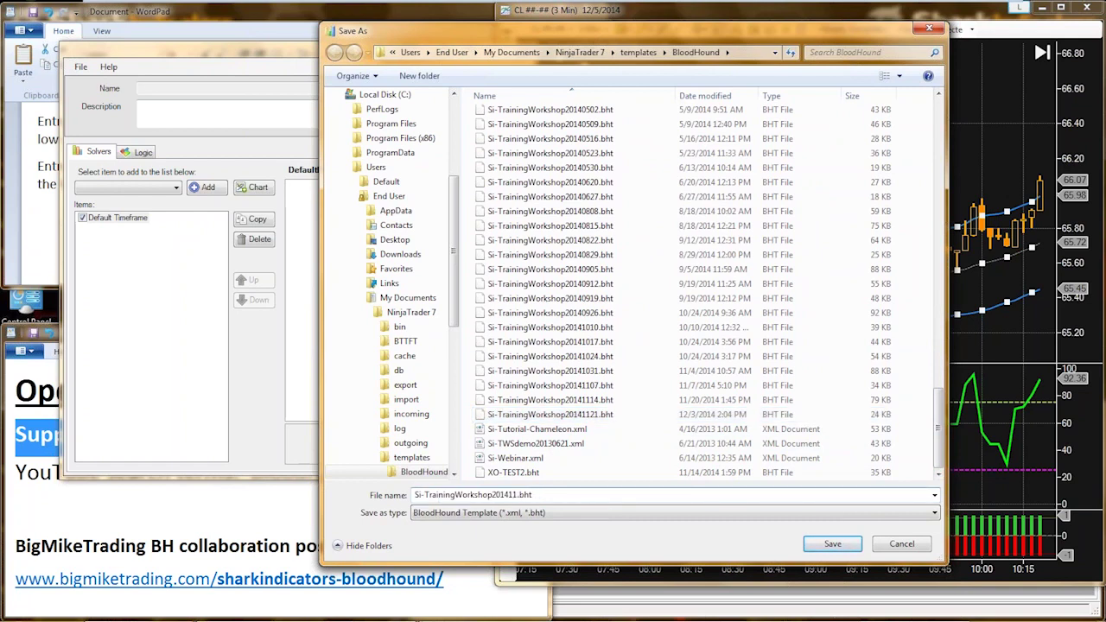
{"action": "key", "text": "Delete"}
{"action": "type", "text": "205"}
{"action": "key", "text": "Return"}
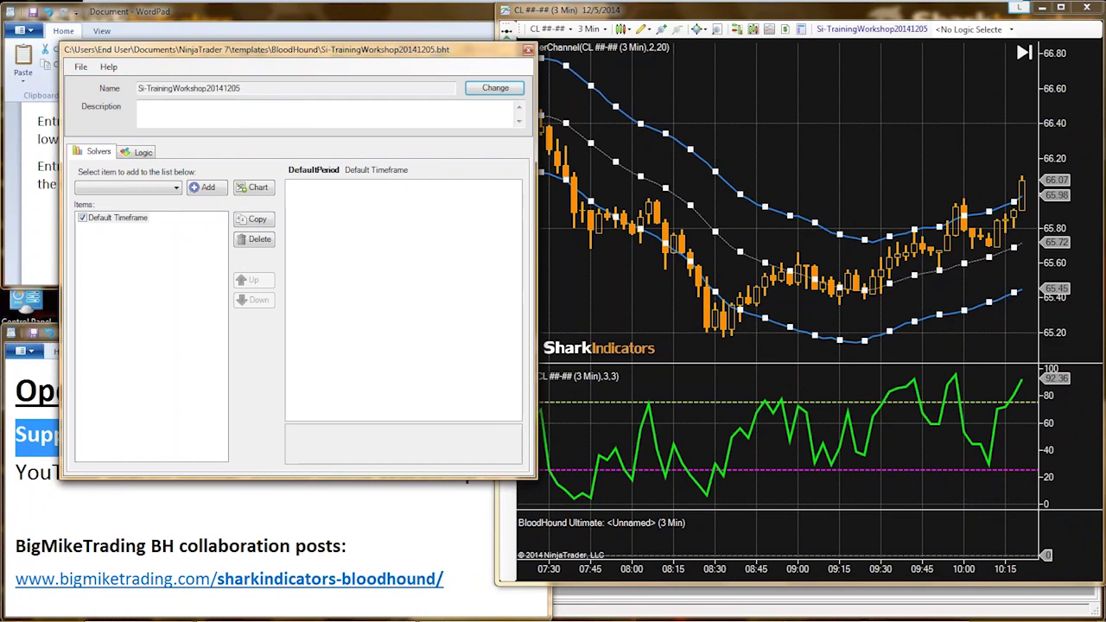
Show the template's logic canvas and enlarge the editor window to nearly the full screen height
{"action": "left_click", "coordinate": [137, 152]}
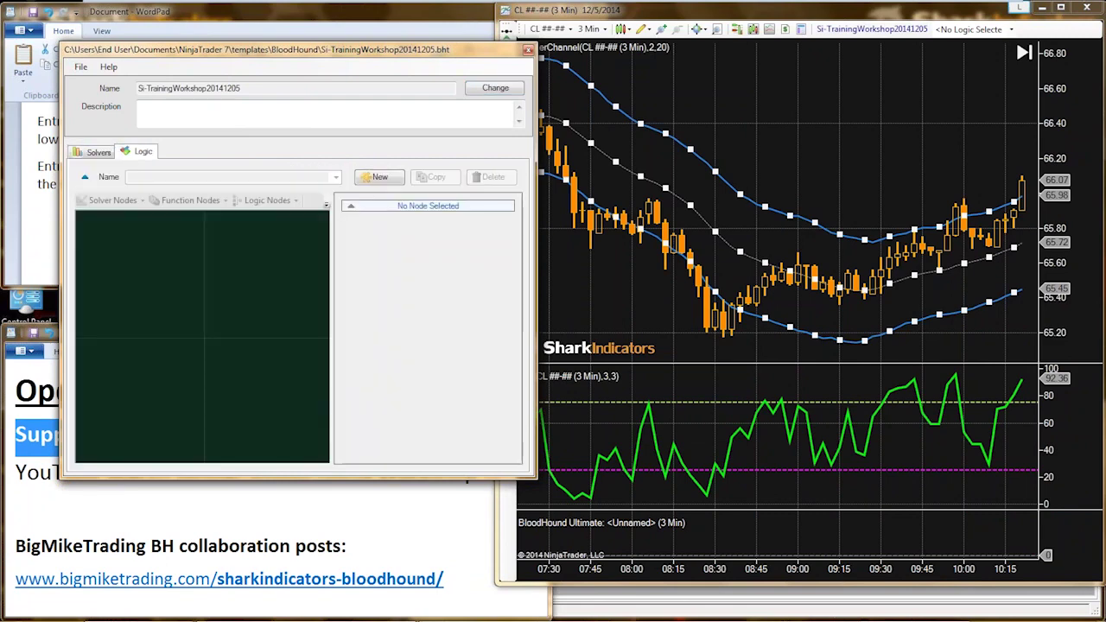
{"action": "left_click_drag", "start_coordinate": [210, 51], "coordinate": [164, 19]}
{"action": "left_click_drag", "start_coordinate": [490, 446], "coordinate": [603, 615]}
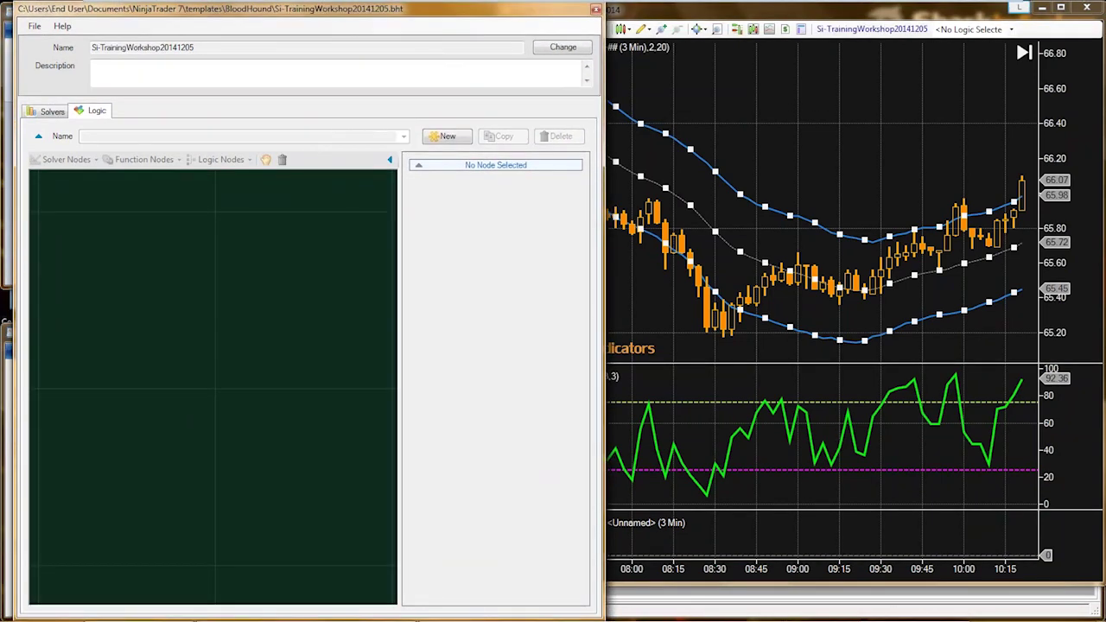
Create a new logic in the template and name it "RSI and Keltner Ch crossover"
{"action": "left_click", "coordinate": [447, 135]}
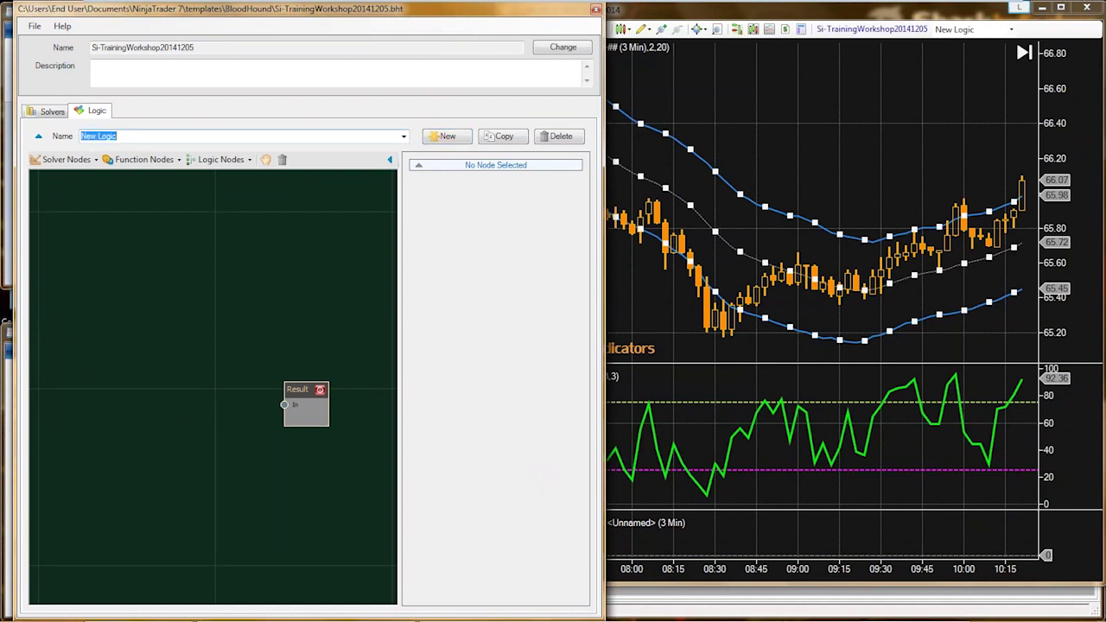
{"action": "type", "text": "RSI"}
{"action": "type", "text": "and Keltner"}
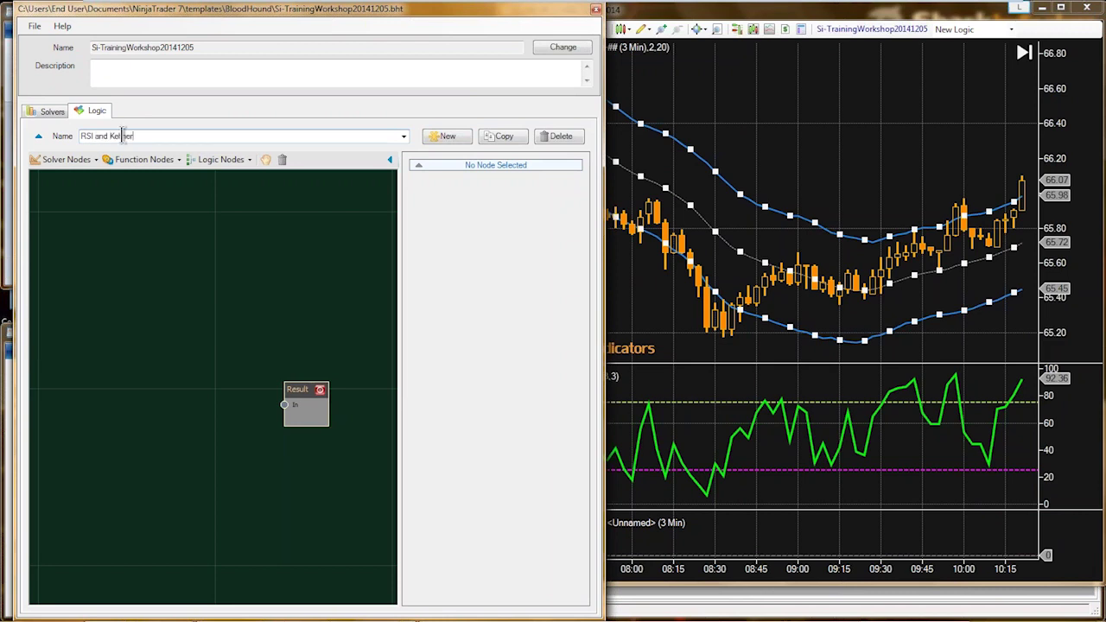
{"action": "type", "text": " Ch"}
{"action": "type", "text": "crossover"}
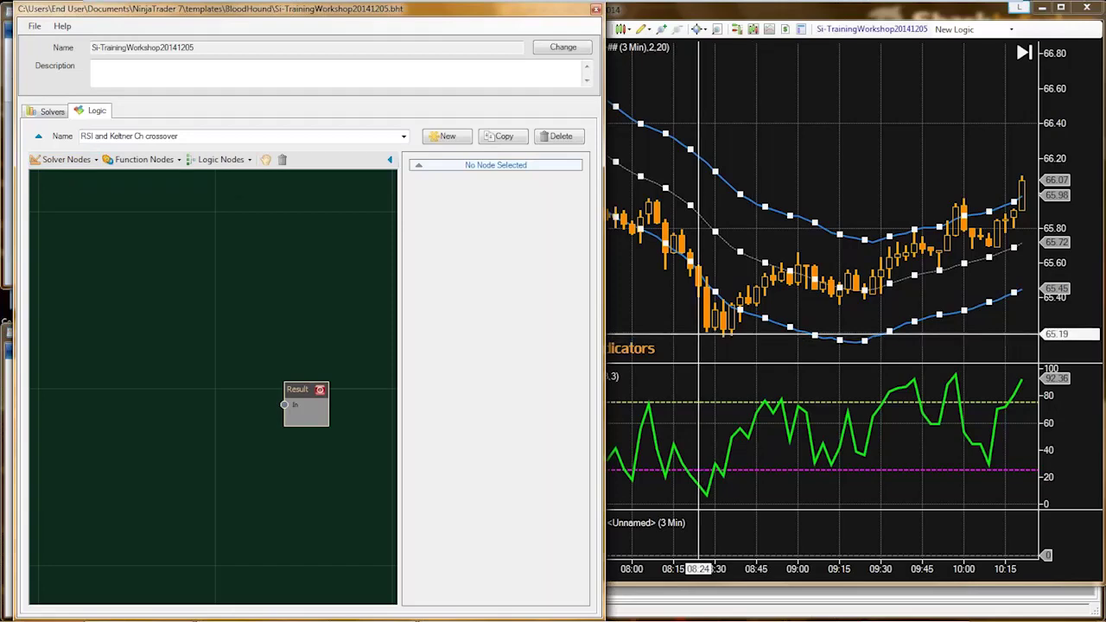
Bring the CL chart to the front and examine the RSI line's dips below the lower threshold around 07:30 to 07:45
{"action": "left_click", "coordinate": [699, 332]}
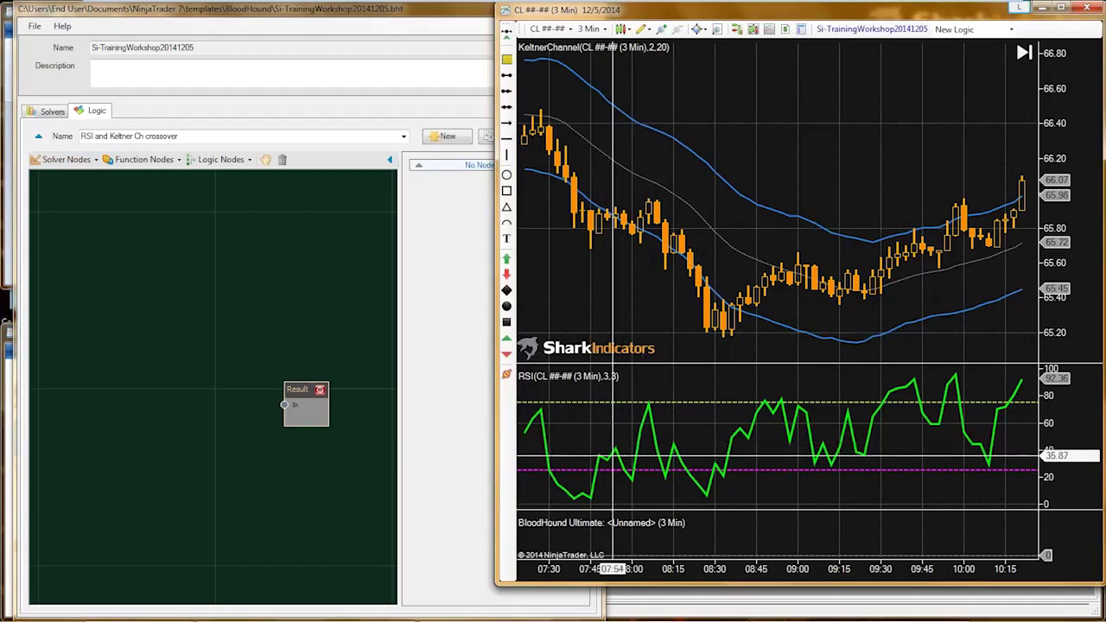
{"action": "left_click", "coordinate": [612, 457]}
{"action": "left_click_drag", "start_coordinate": [585, 443], "coordinate": [714, 430]}
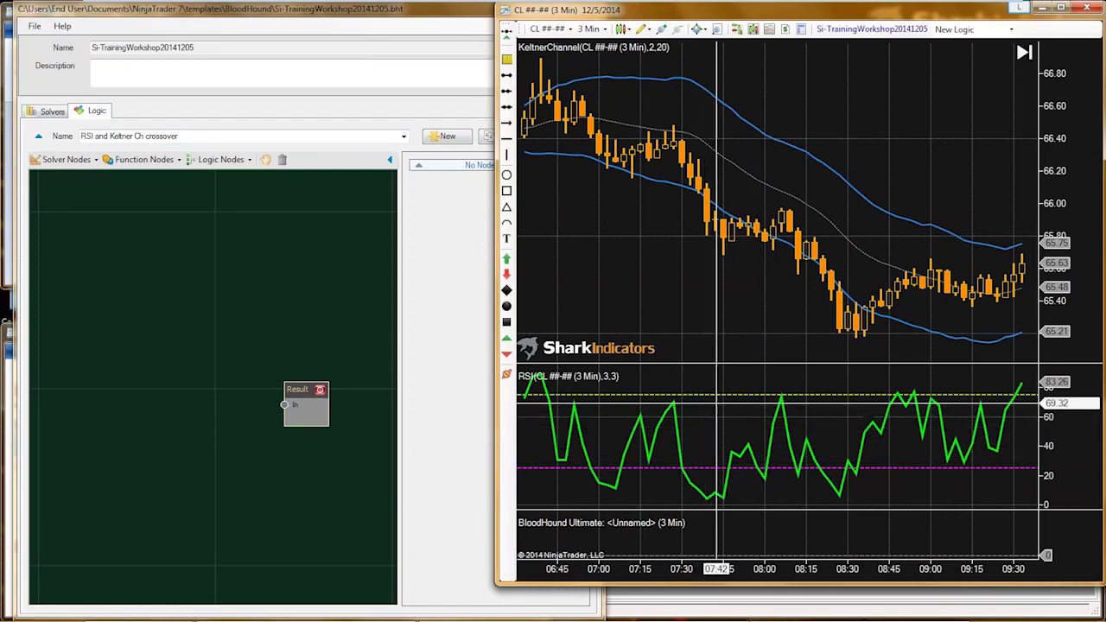
{"action": "left_click", "coordinate": [771, 425]}
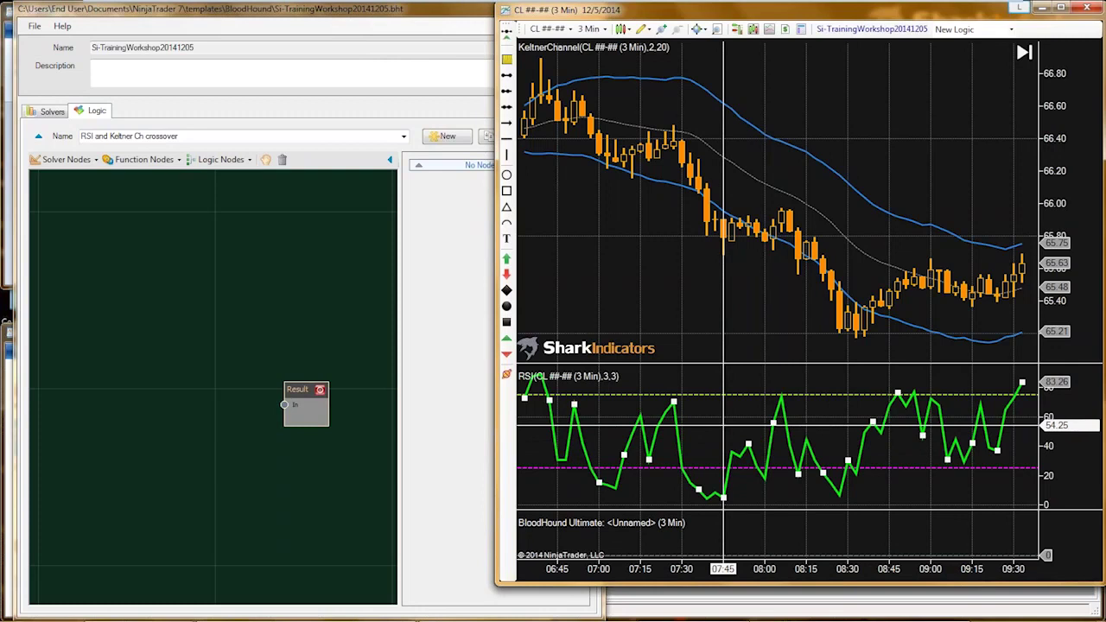
{"action": "left_click", "coordinate": [723, 424]}
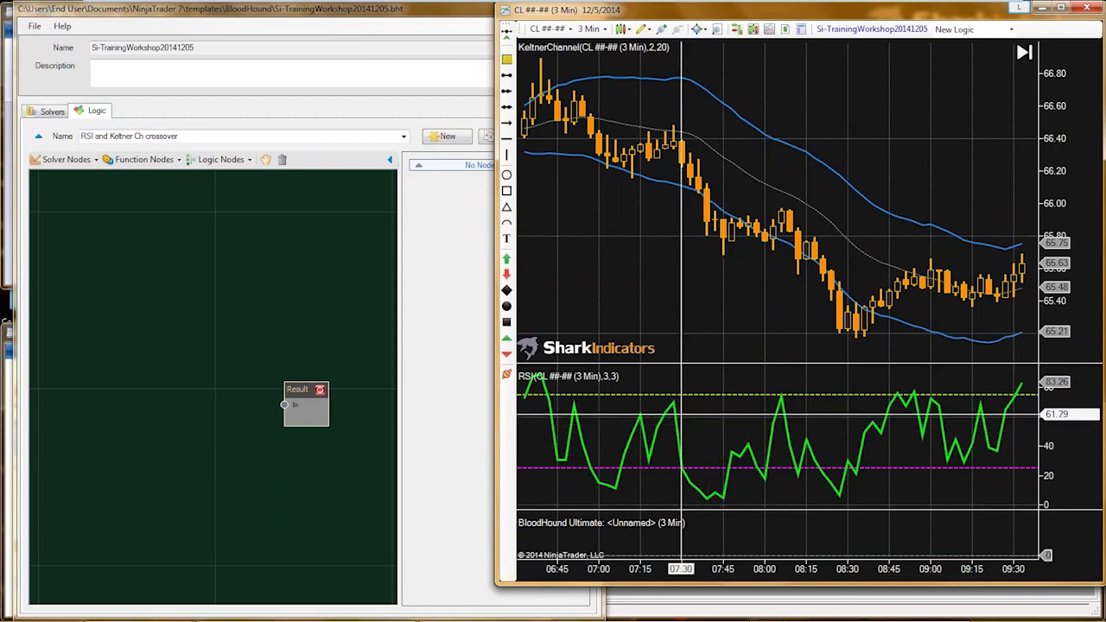
{"action": "left_click", "coordinate": [676, 418]}
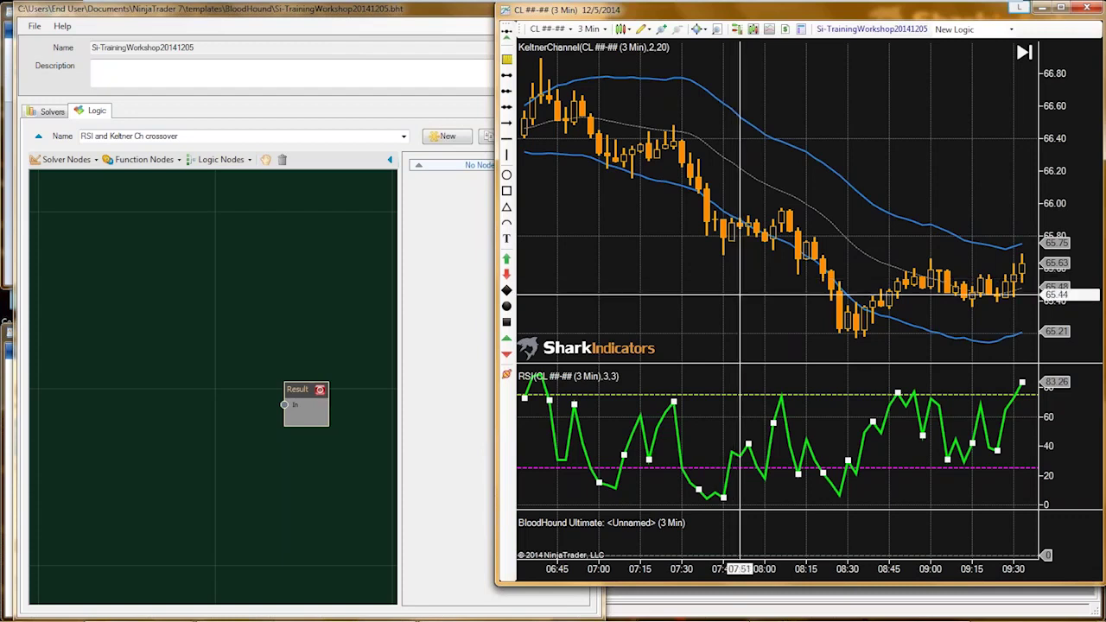
Examine the Keltner Channel bands and the RSI line on the CL chart around 07:30 to 08:00
{"action": "left_click", "coordinate": [741, 298]}
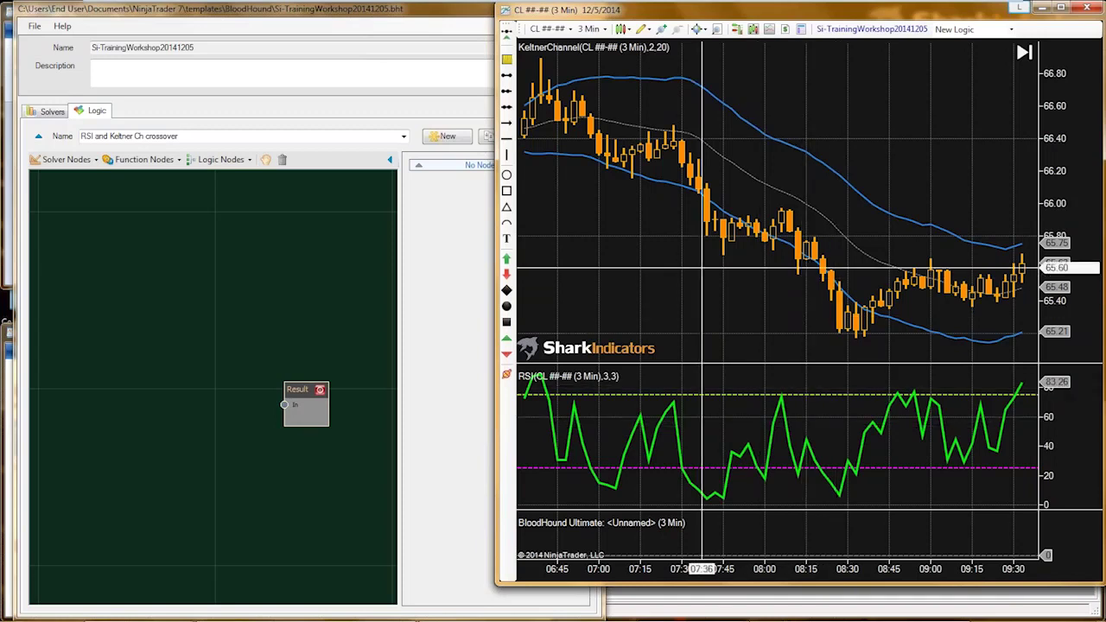
{"action": "left_click", "coordinate": [668, 182]}
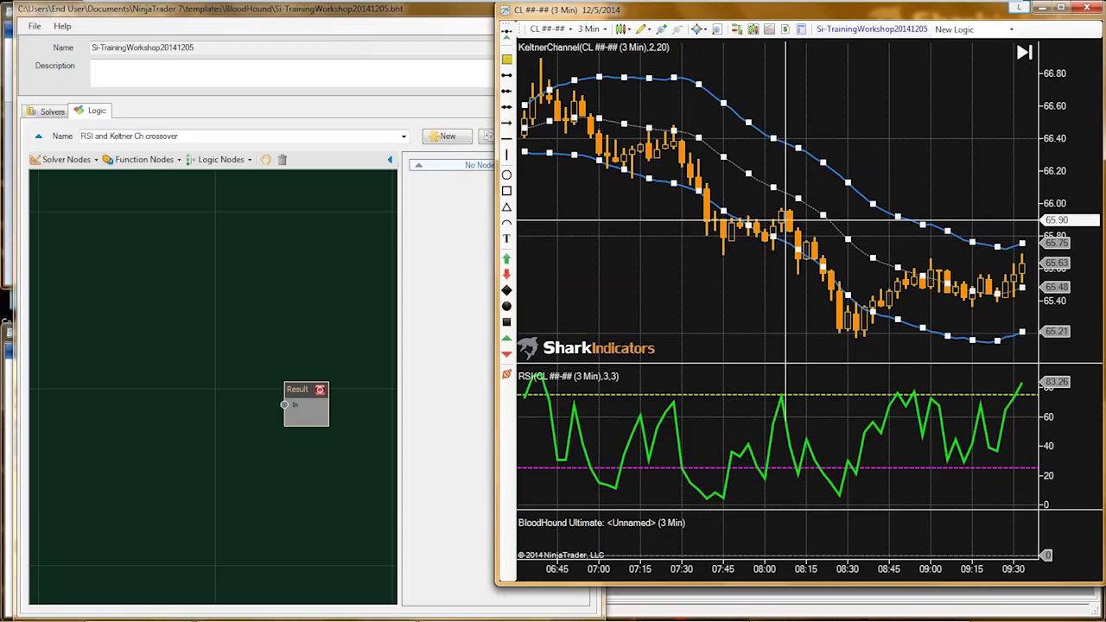
{"action": "left_click", "coordinate": [748, 294]}
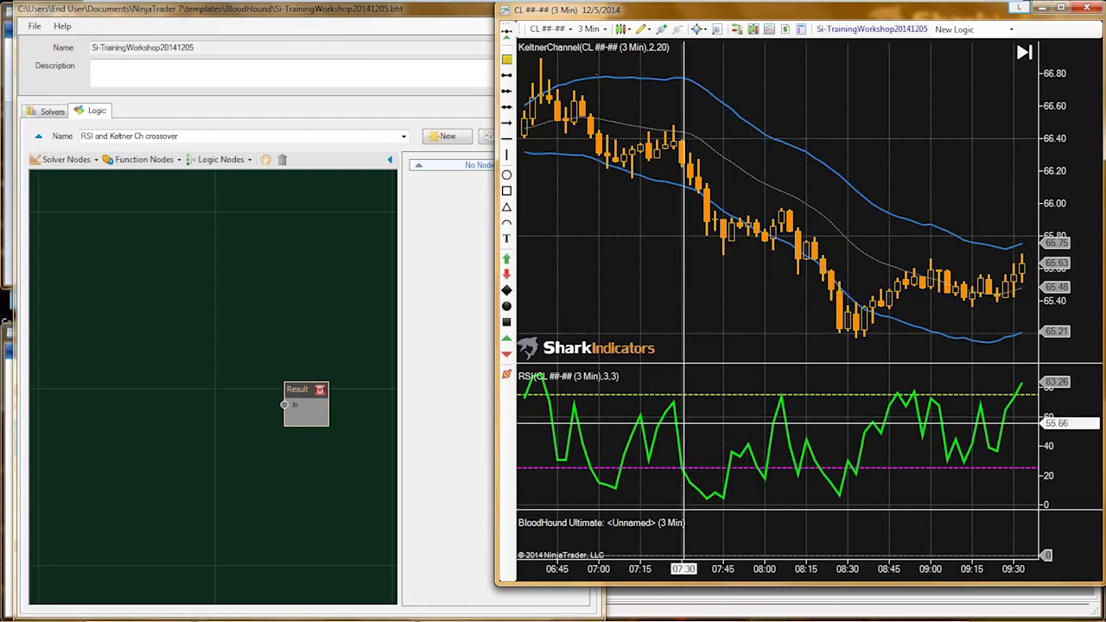
{"action": "left_click", "coordinate": [677, 421]}
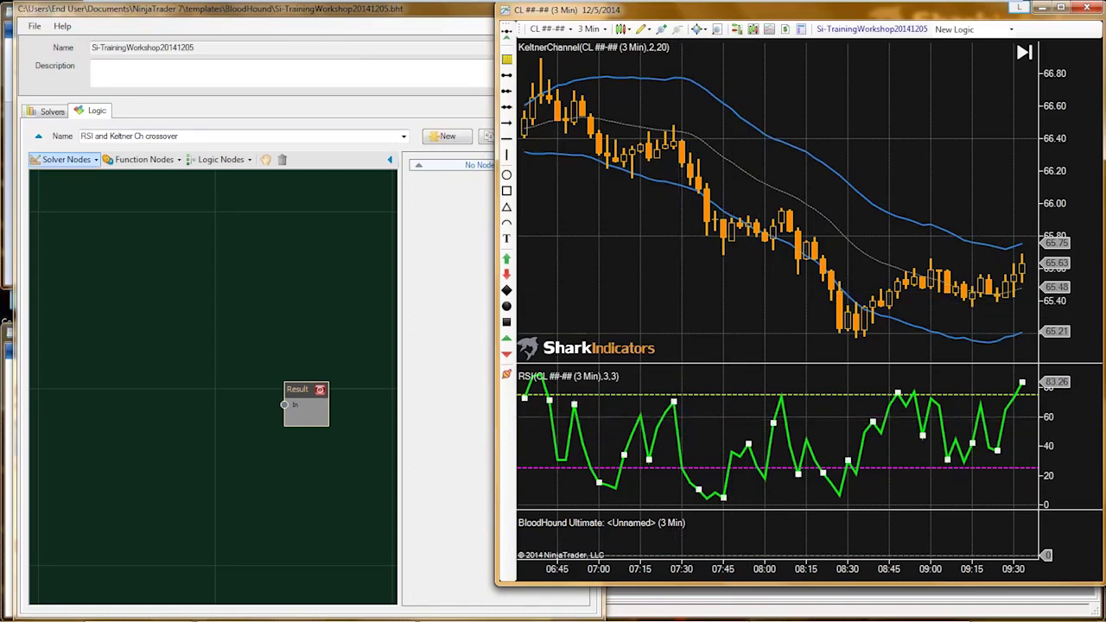
Add an Indicator Threshold solver node to the logic, wire its output to the Result node's input, and position it beside that node
{"action": "left_click", "coordinate": [60, 159]}
{"action": "left_click", "coordinate": [61, 159]}
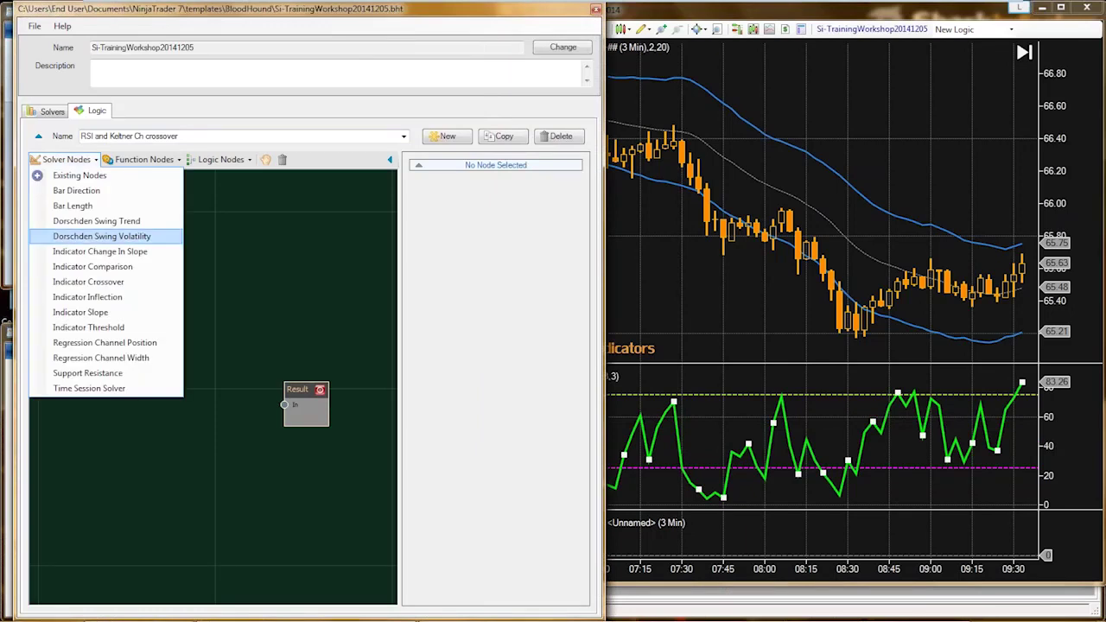
{"action": "left_click", "coordinate": [88, 327]}
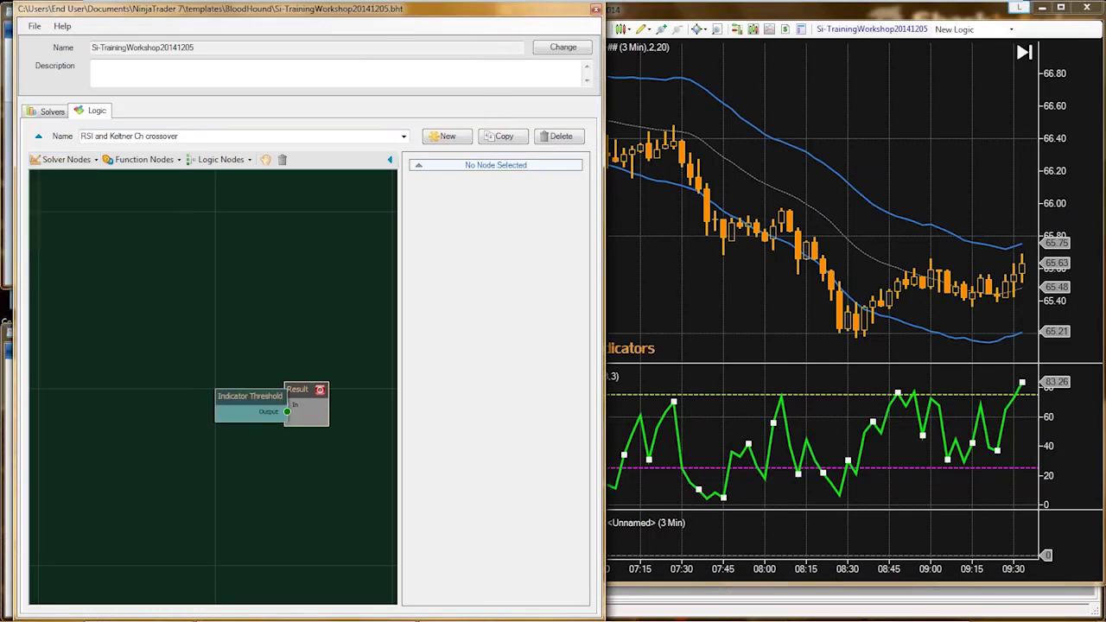
{"action": "left_click_drag", "start_coordinate": [251, 396], "coordinate": [285, 404]}
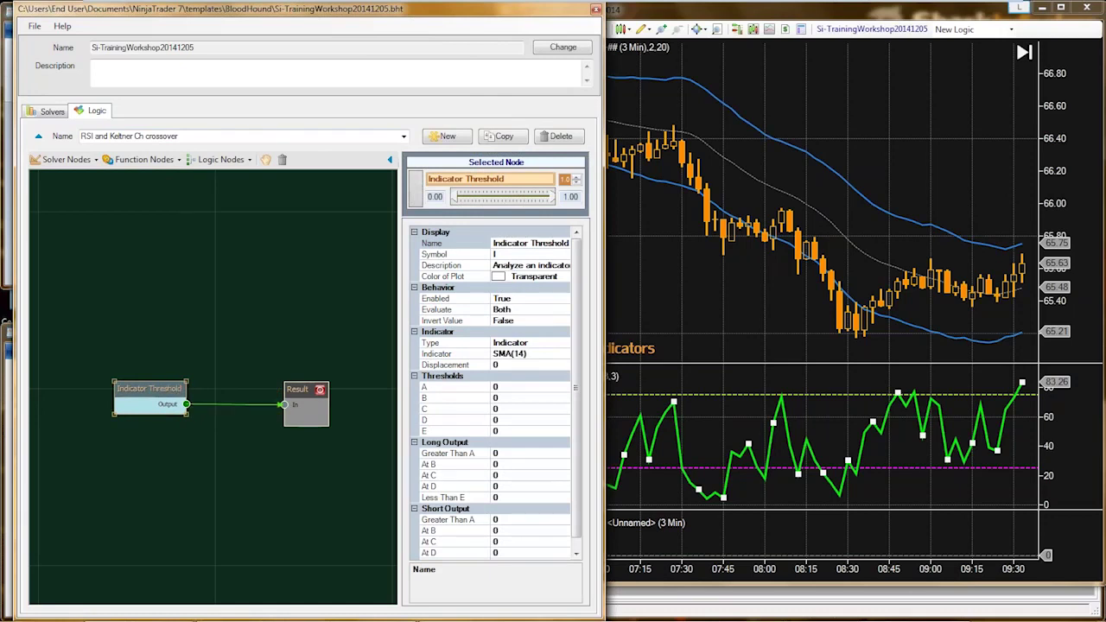
{"action": "left_click_drag", "start_coordinate": [177, 389], "coordinate": [208, 395]}
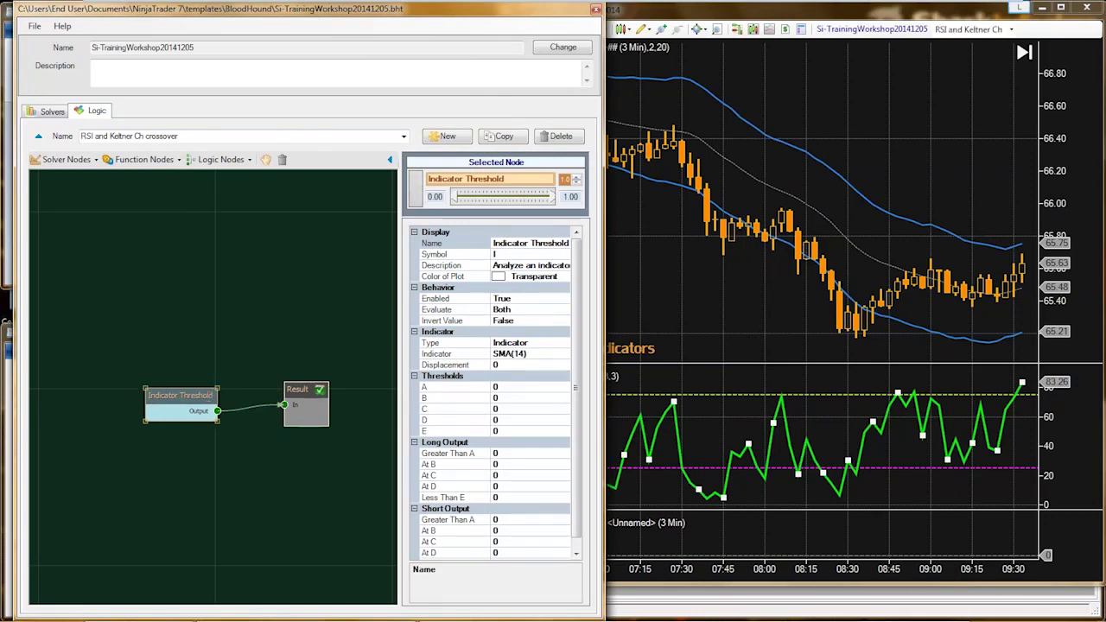
Rename the Indicator Threshold node to "RSI Threshold"
{"action": "left_click", "coordinate": [454, 243]}
{"action": "left_click_drag", "start_coordinate": [527, 243], "coordinate": [493, 243]}
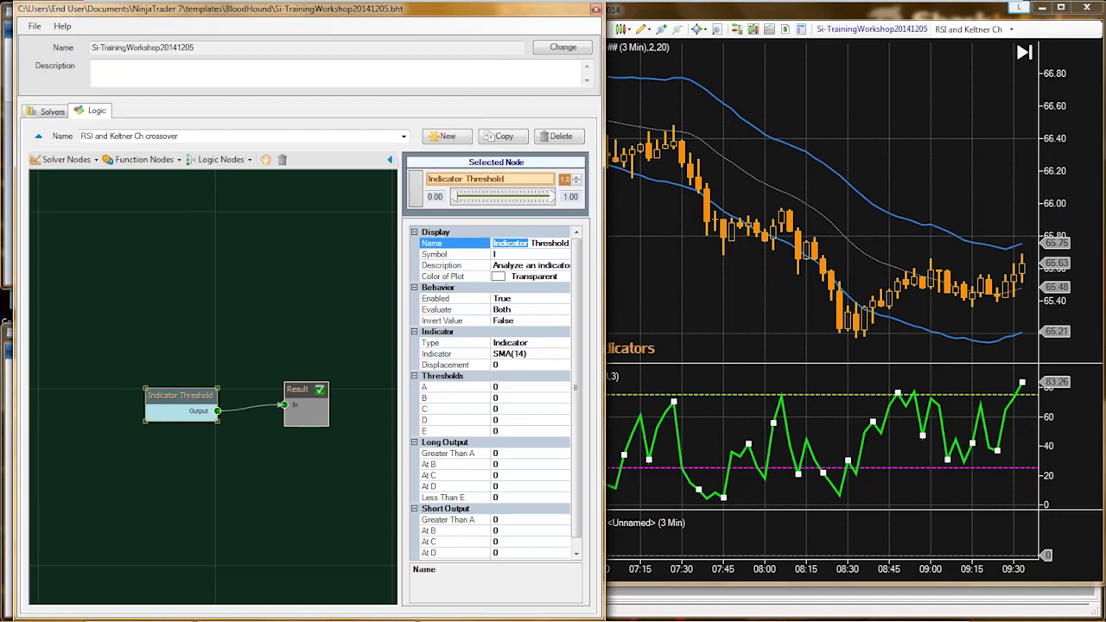
{"action": "type", "text": "RSI"}
Choose RSI in place of SMA as the indicator for the RSI Threshold node
{"action": "left_click", "coordinate": [526, 353]}
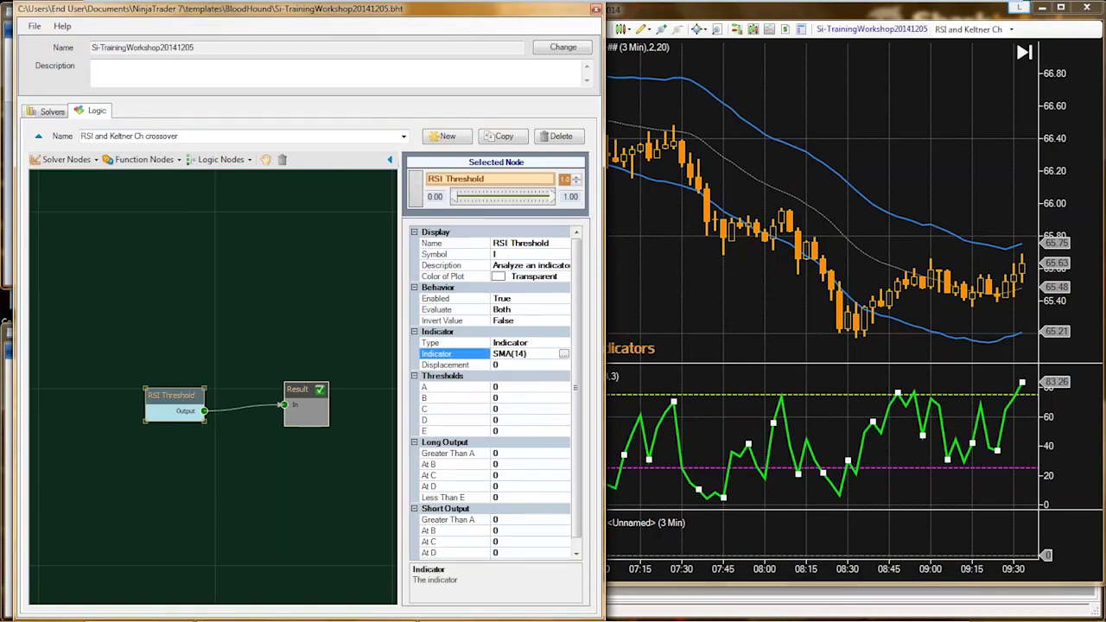
{"action": "left_click", "coordinate": [564, 354]}
{"action": "left_click", "coordinate": [122, 204]}
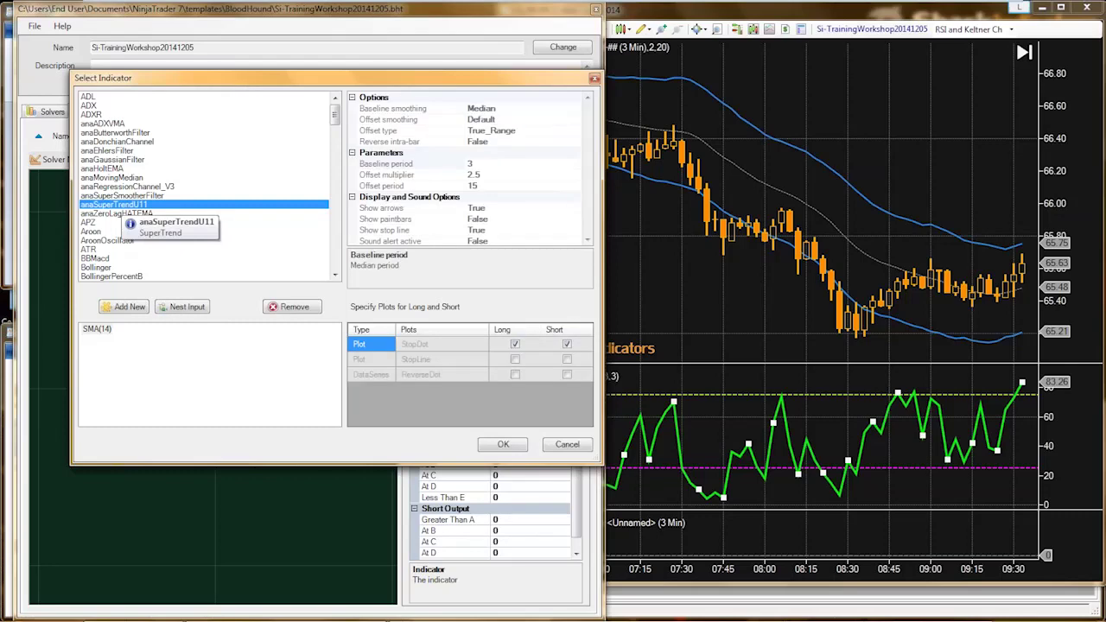
{"action": "key", "text": "r"}
{"action": "scroll", "coordinate": [126, 255], "scroll_direction": "down", "scroll_amount": 1}
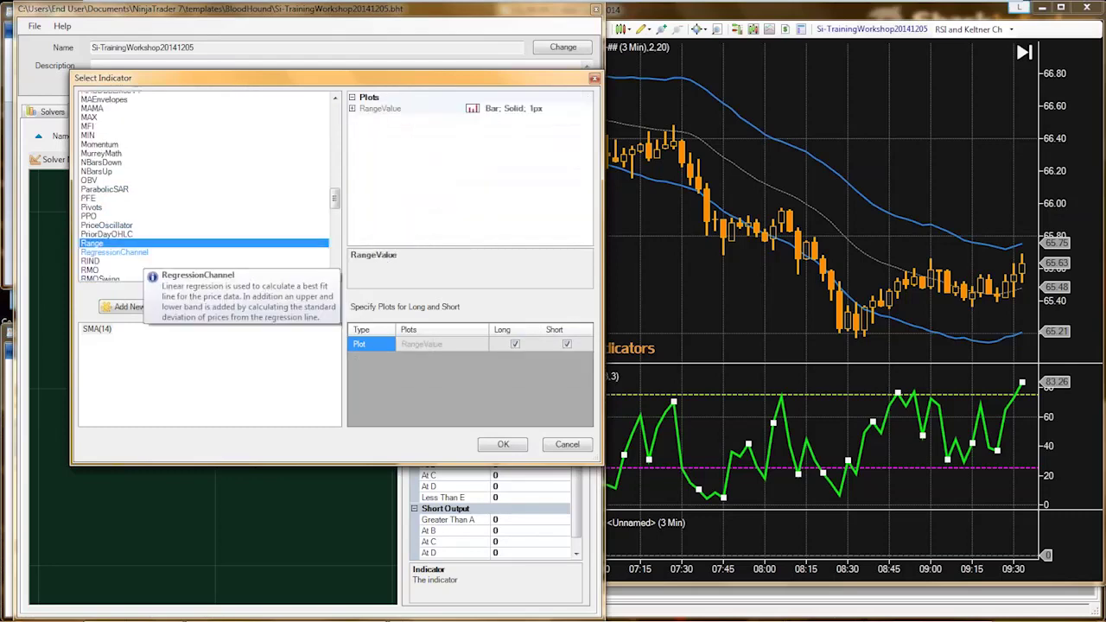
{"action": "scroll", "coordinate": [121, 255], "scroll_direction": "down", "scroll_amount": 1}
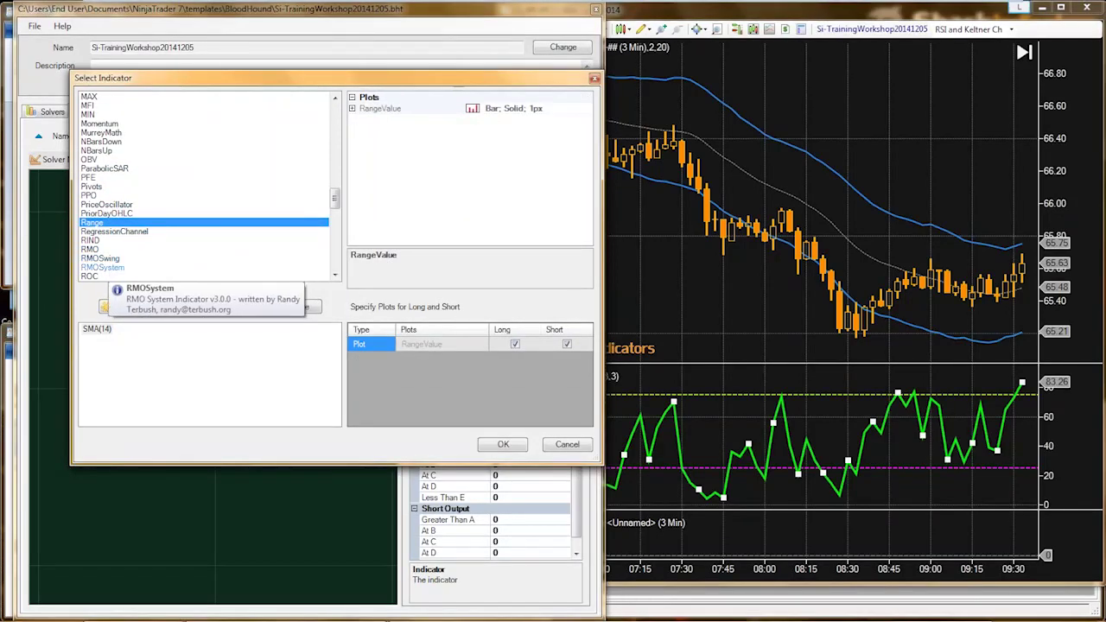
{"action": "scroll", "coordinate": [105, 269], "scroll_direction": "down", "scroll_amount": 1}
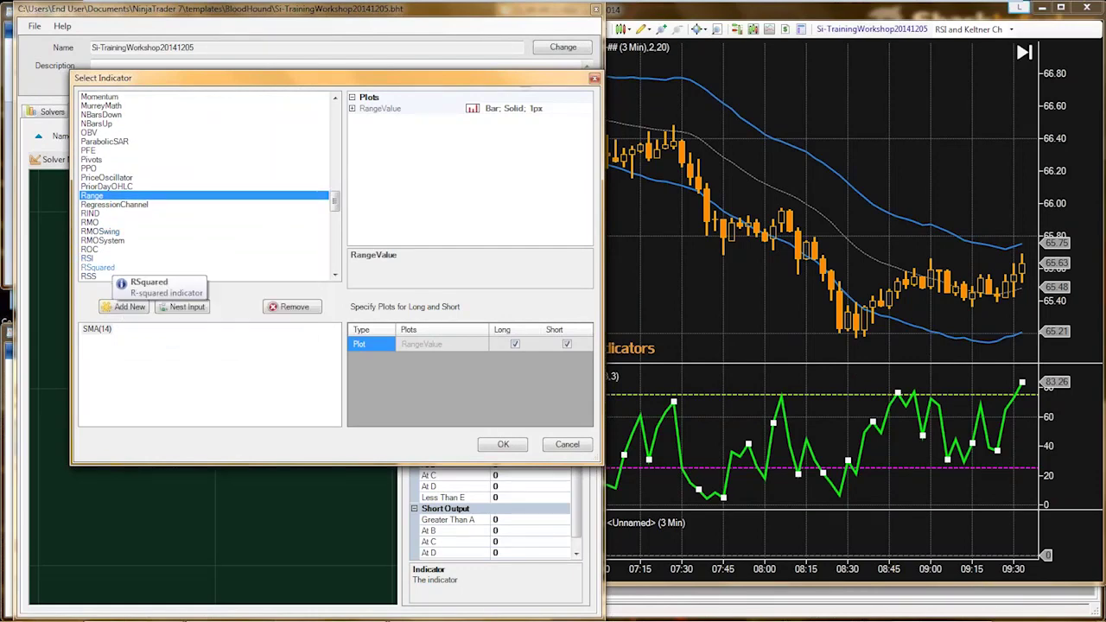
{"action": "left_click", "coordinate": [94, 259]}
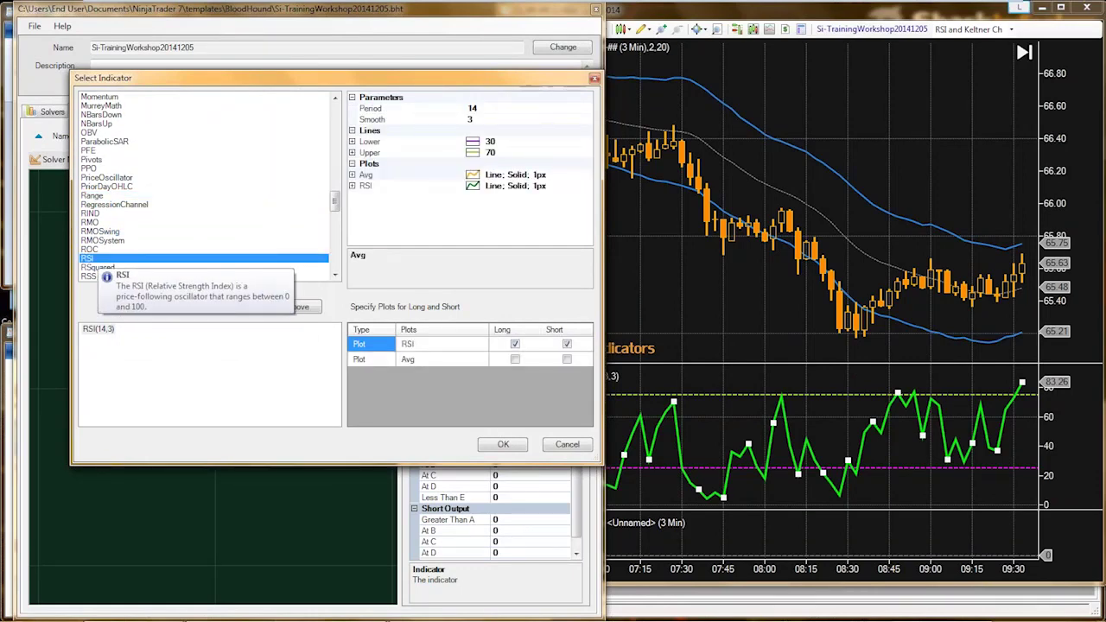
Reposition the indicator selection dialog and look up the RSI period for the long entry in the WordPad rules
{"action": "left_click_drag", "start_coordinate": [254, 81], "coordinate": [427, 146]}
{"action": "left_click_drag", "start_coordinate": [576, 144], "coordinate": [381, 111]}
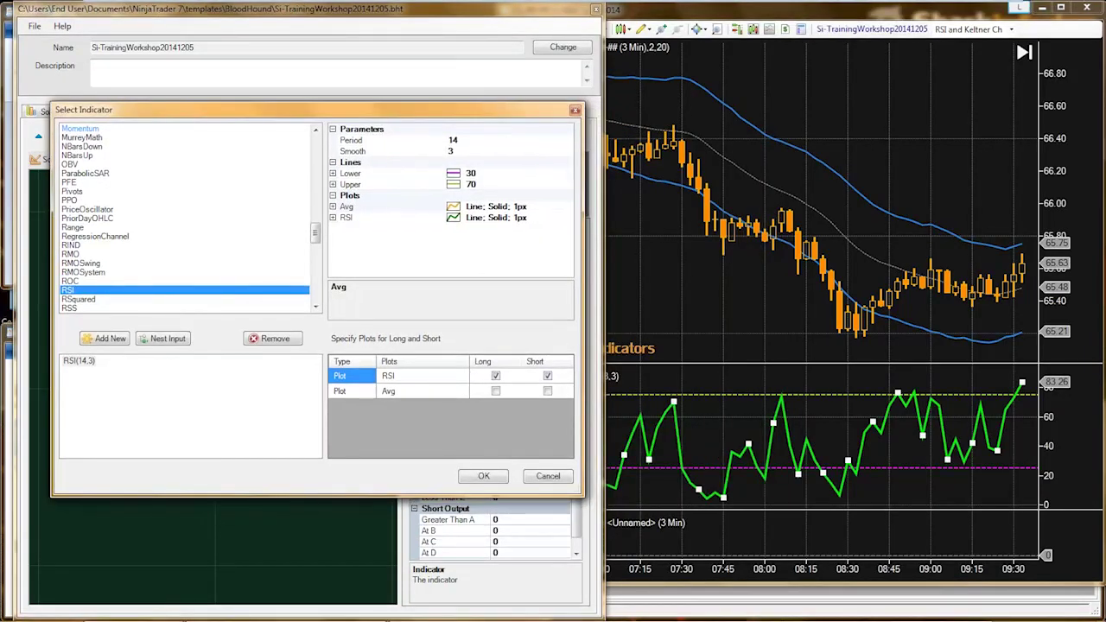
{"action": "left_click", "coordinate": [343, 615]}
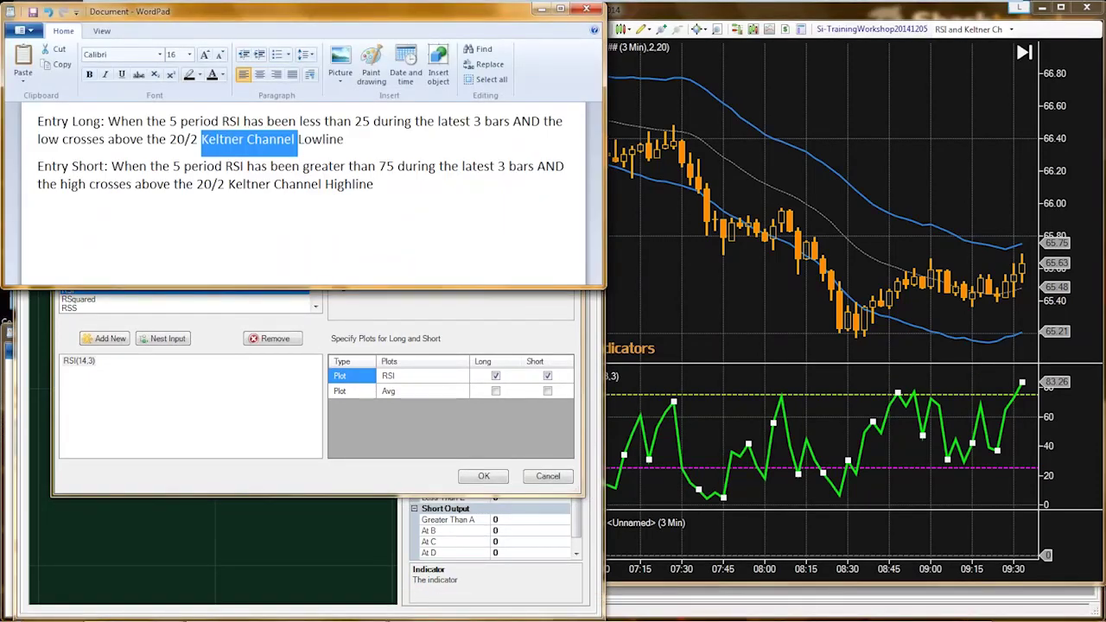
{"action": "double_click", "coordinate": [173, 121]}
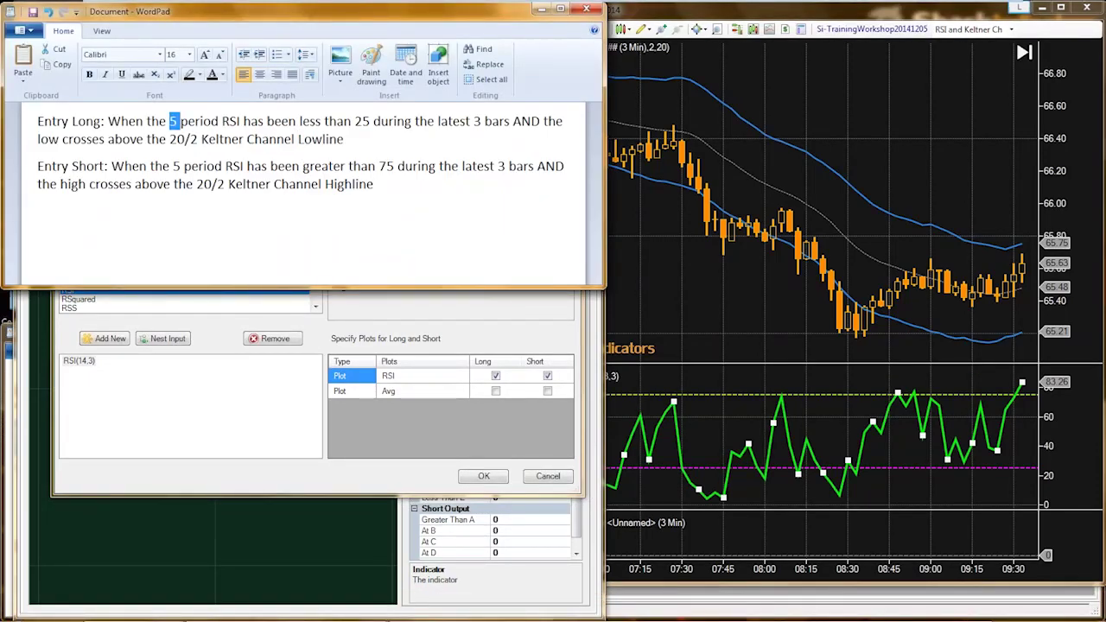
Set the RSI indicator's Period to 5 and accept it with the RSI plot used for both Long and Short
{"action": "left_click", "coordinate": [79, 361]}
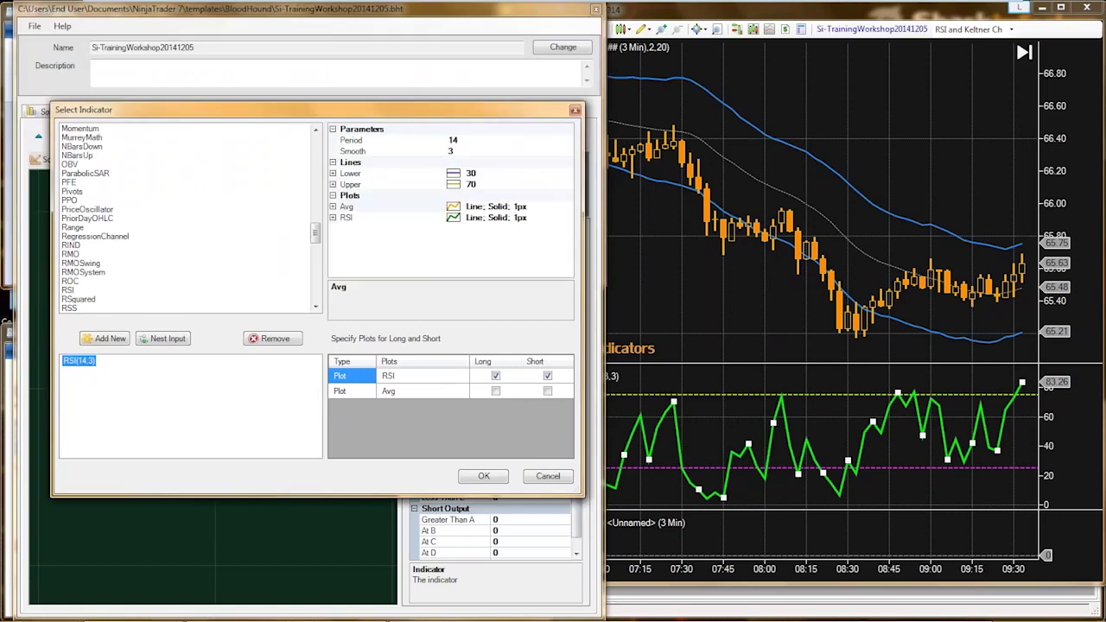
{"action": "double_click", "coordinate": [452, 140]}
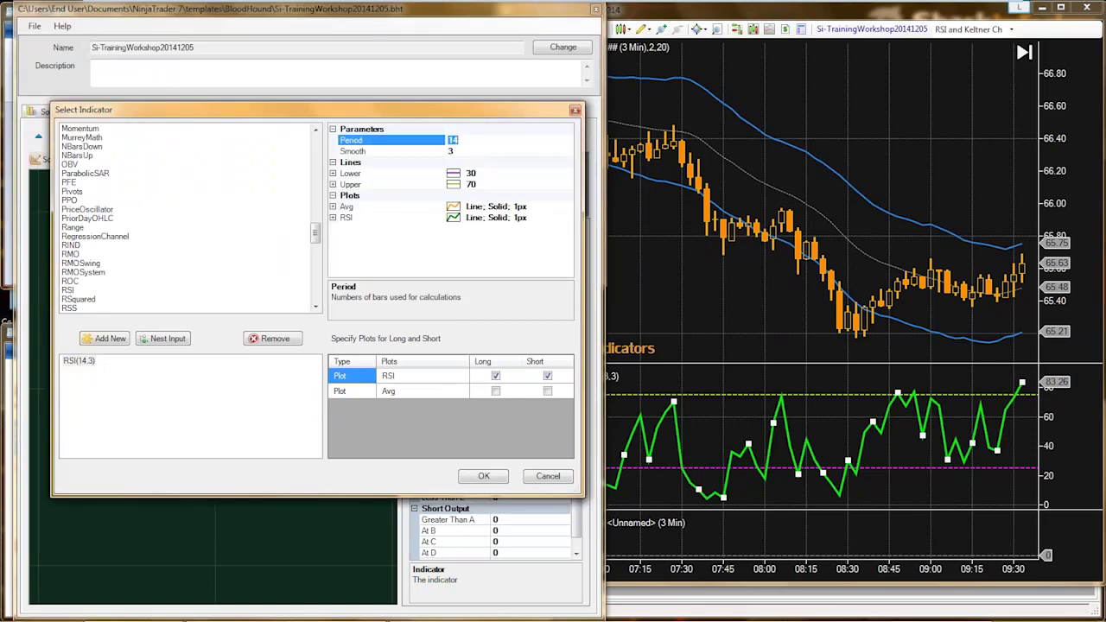
{"action": "type", "text": "5"}
{"action": "left_click", "coordinate": [451, 151]}
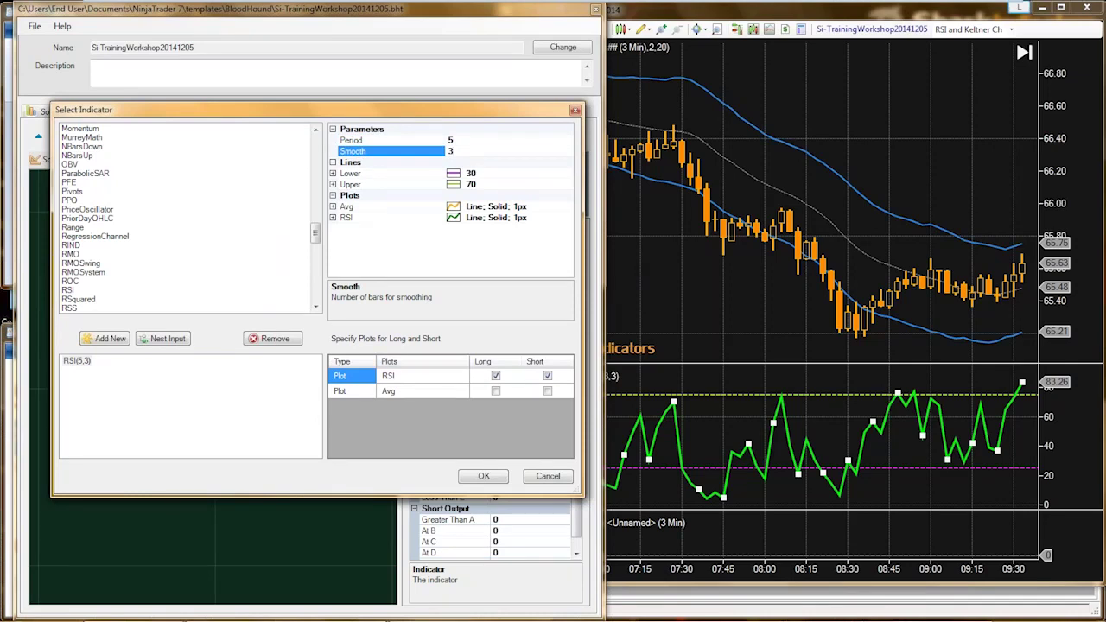
{"action": "left_click", "coordinate": [423, 376]}
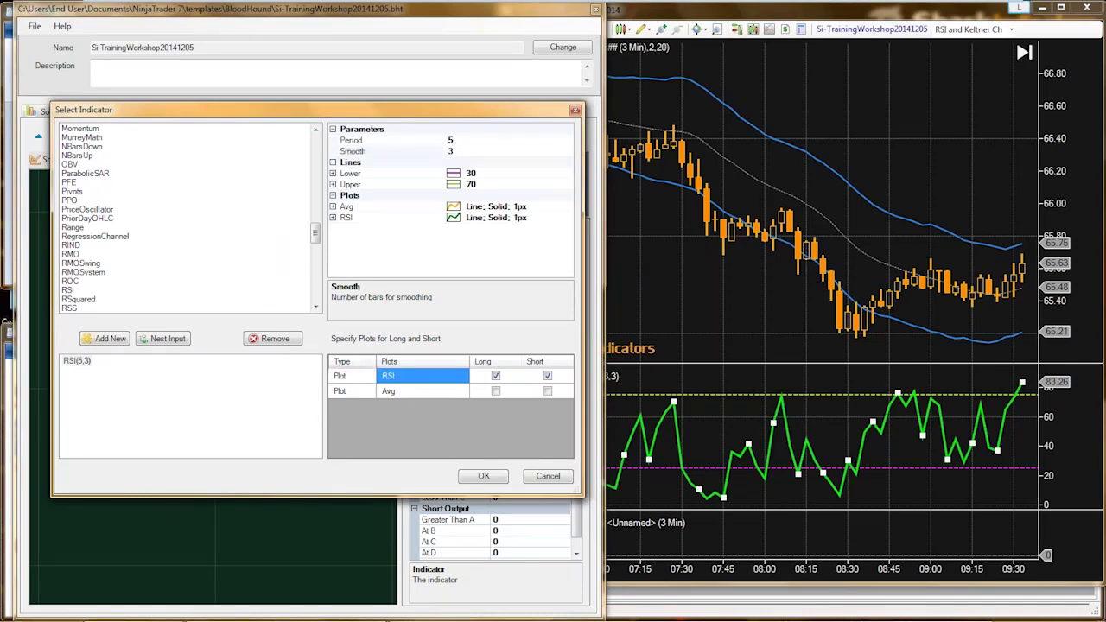
{"action": "left_click", "coordinate": [422, 390]}
{"action": "left_click", "coordinate": [422, 375]}
{"action": "left_click", "coordinate": [484, 476]}
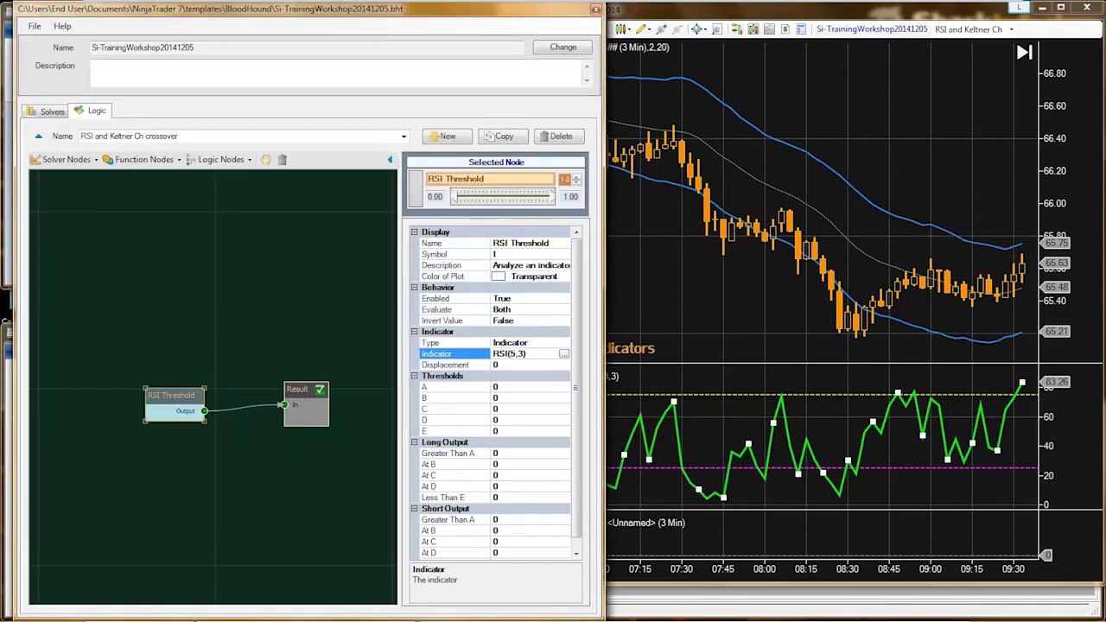
Set threshold A to 75 and threshold E to 25 on the RSI Threshold node
{"action": "left_click", "coordinate": [453, 387]}
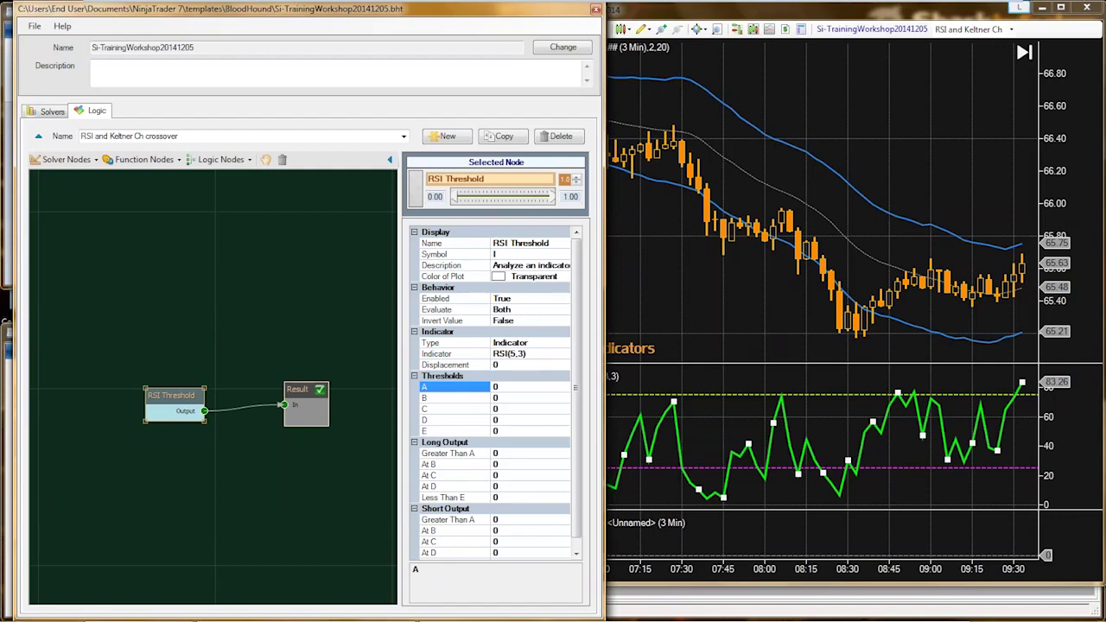
{"action": "key", "text": "Down"}
{"action": "key", "text": "Down"}
{"action": "key", "text": "Down"}
{"action": "key", "text": "Down"}
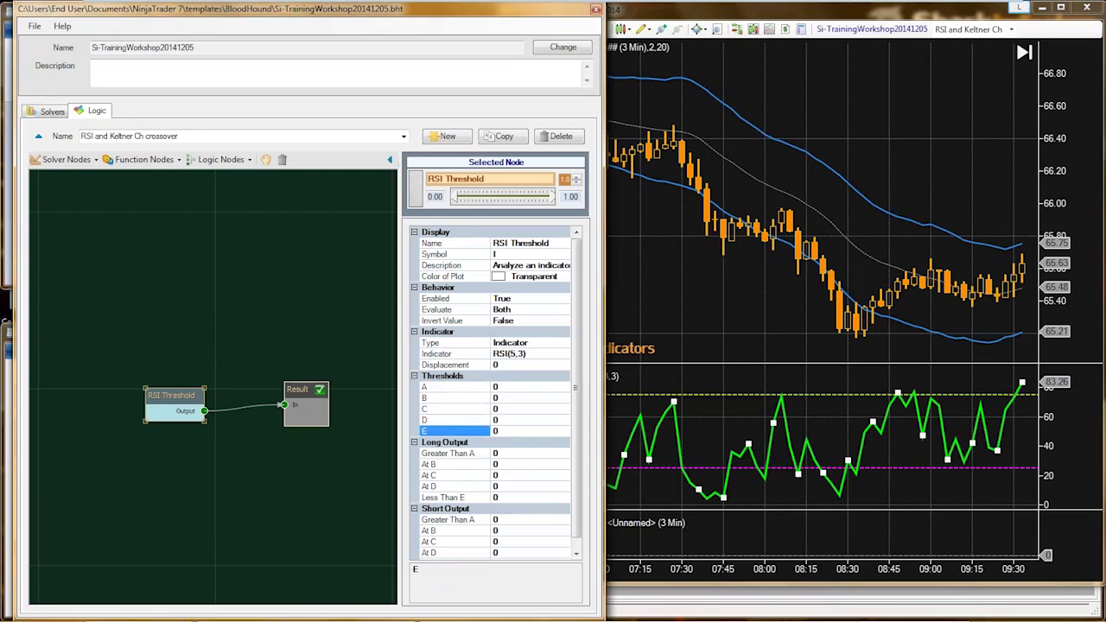
{"action": "left_click", "coordinate": [518, 386]}
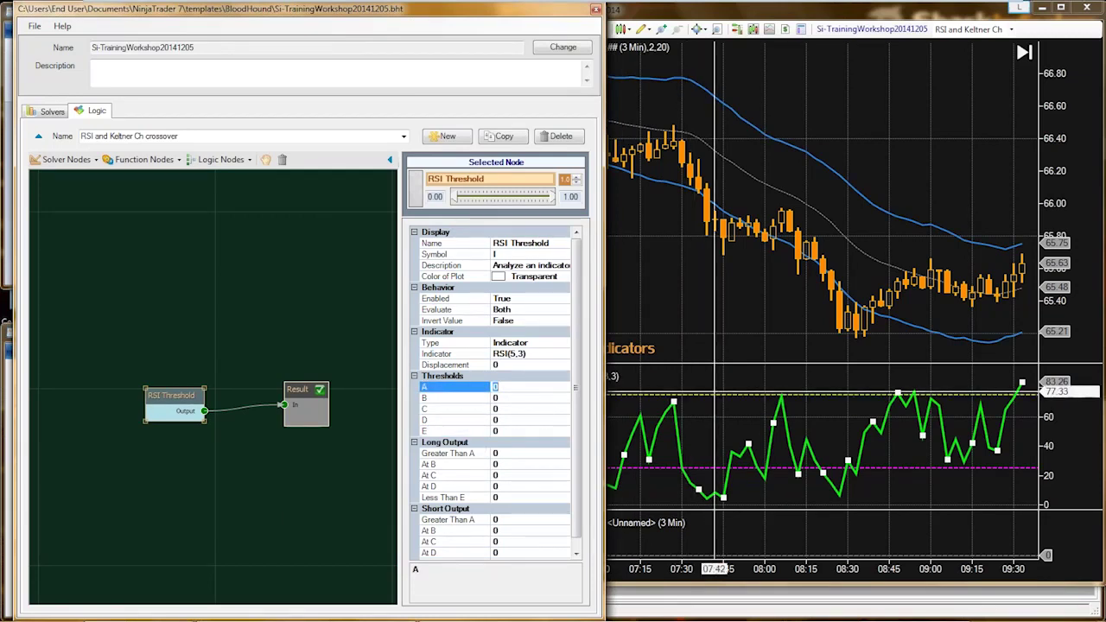
{"action": "left_click", "coordinate": [715, 383]}
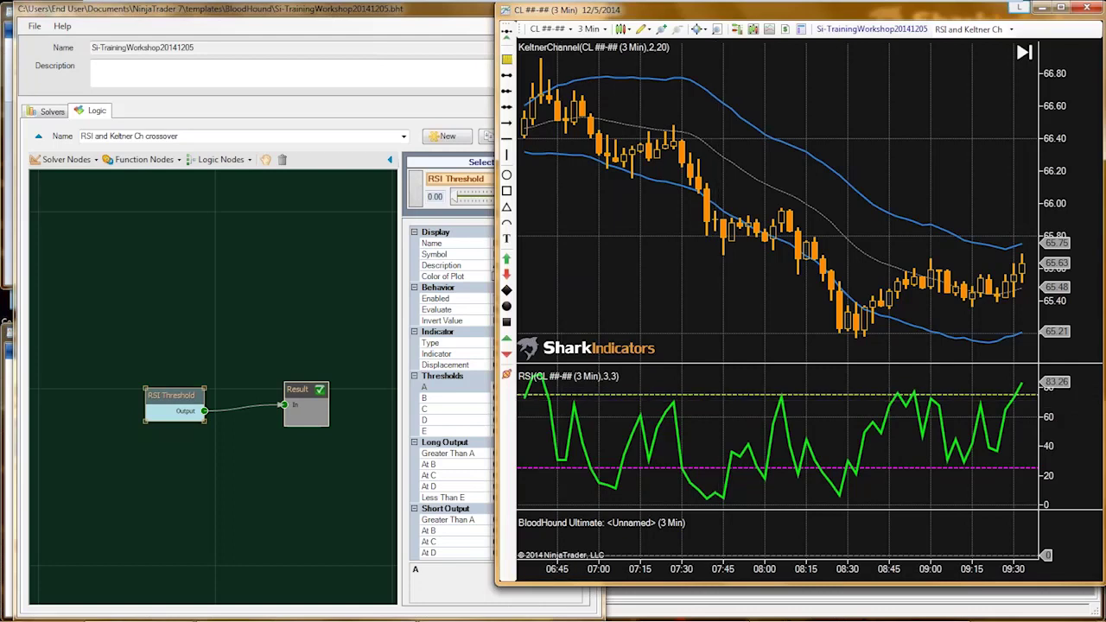
{"action": "left_click", "coordinate": [467, 397]}
{"action": "left_click", "coordinate": [519, 387]}
{"action": "double_click", "coordinate": [497, 386]}
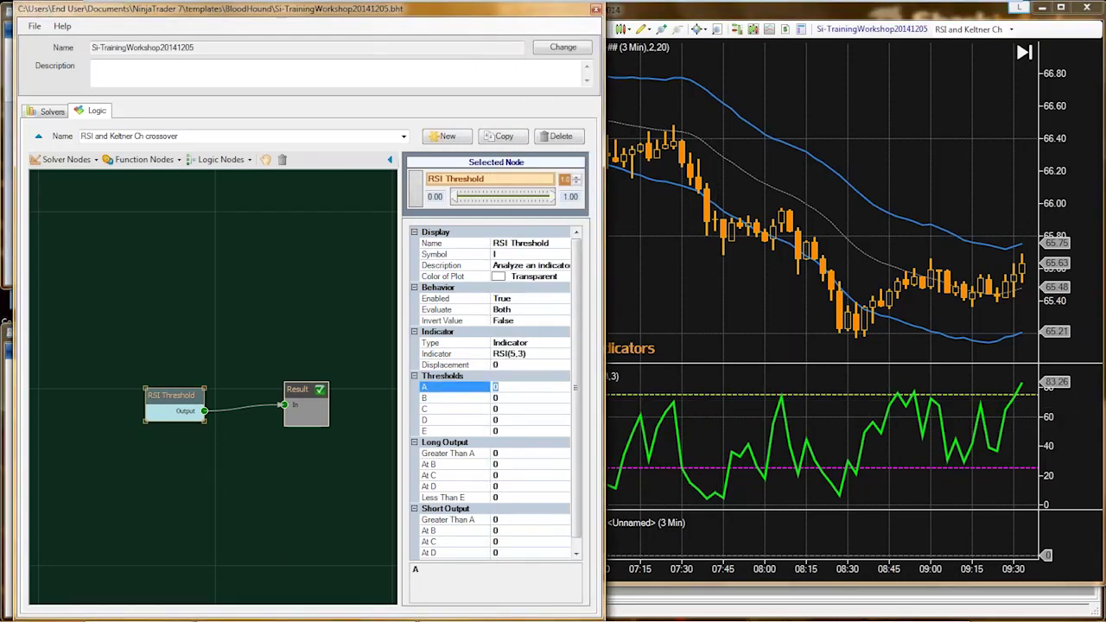
{"action": "type", "text": "75"}
{"action": "left_click", "coordinate": [519, 430]}
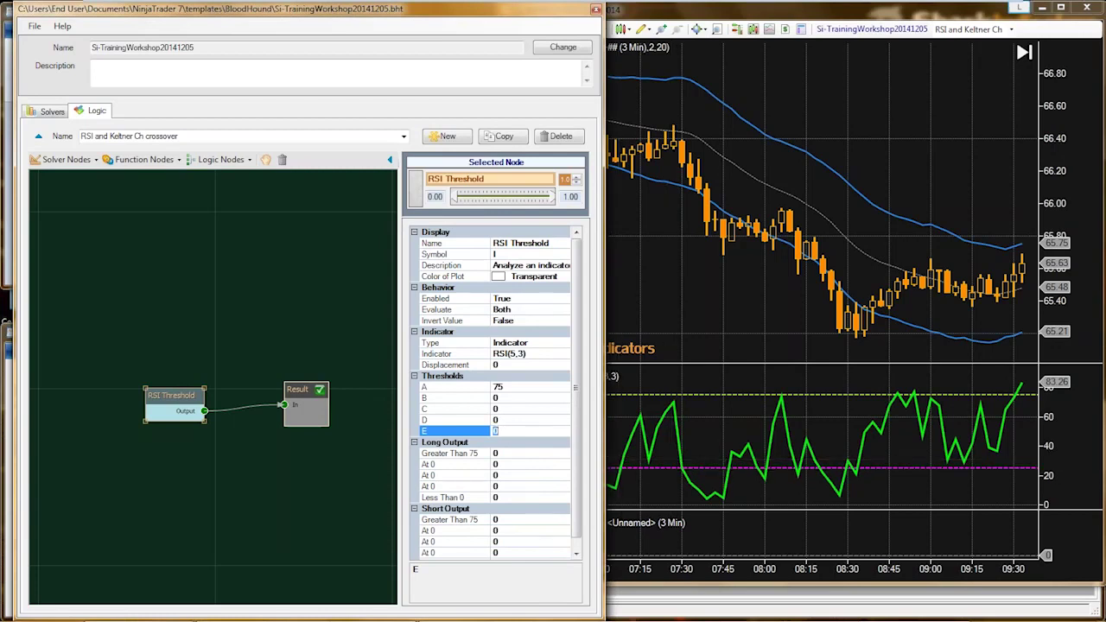
{"action": "type", "text": "25"}
Set the middle thresholds B, C and D of the RSI Threshold node to 50
{"action": "left_click", "coordinate": [497, 420]}
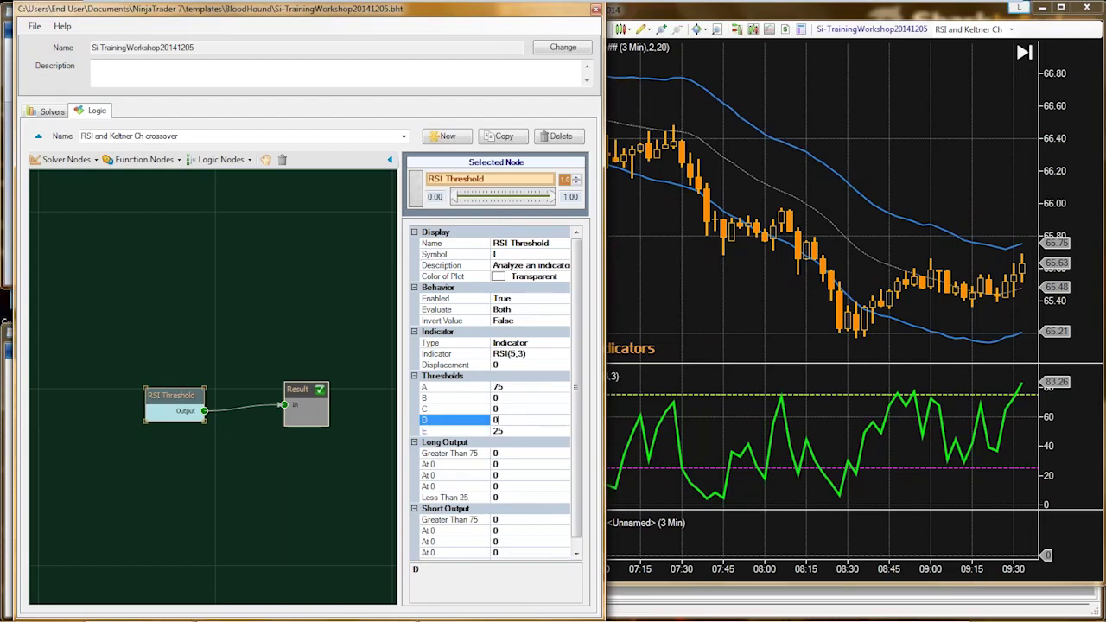
{"action": "left_click", "coordinate": [498, 409]}
{"action": "left_click", "coordinate": [497, 397]}
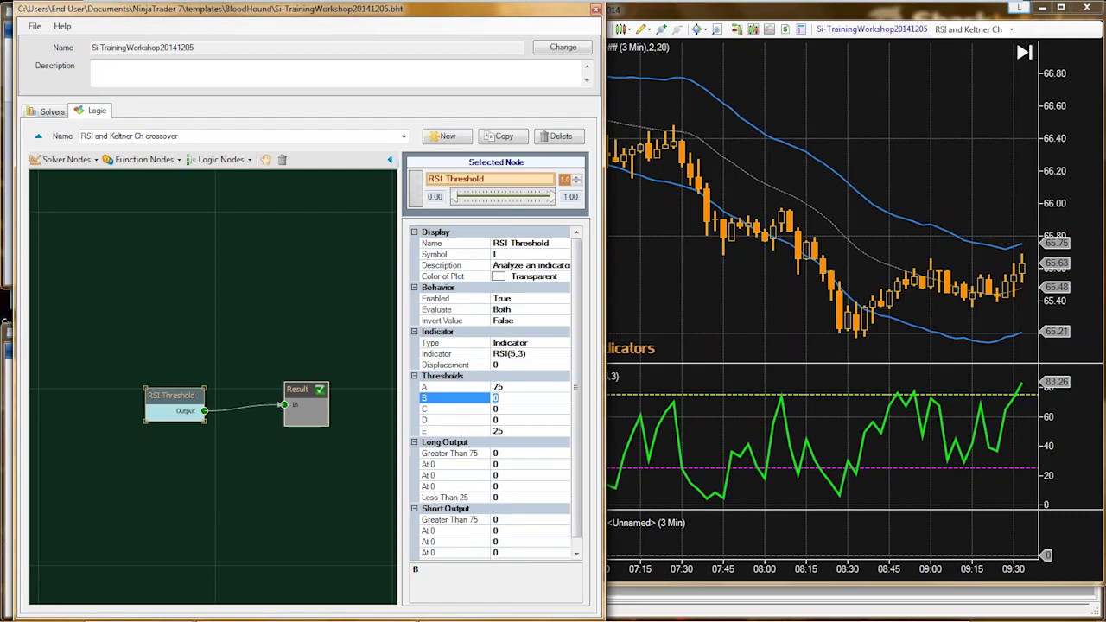
{"action": "left_click", "coordinate": [503, 386]}
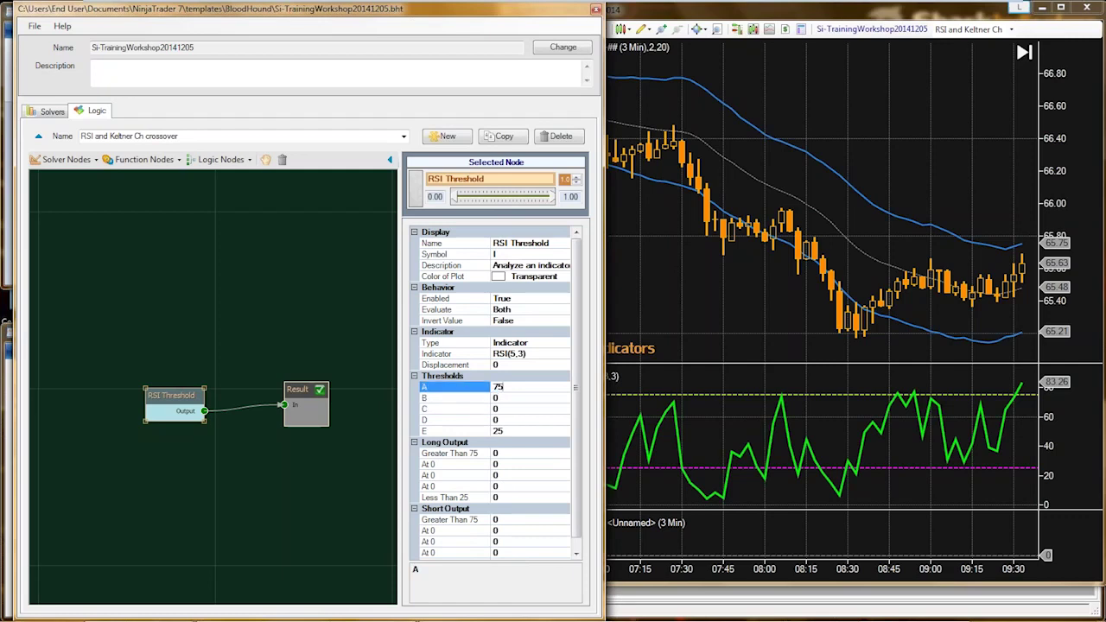
{"action": "left_click", "coordinate": [503, 430]}
{"action": "double_click", "coordinate": [498, 398]}
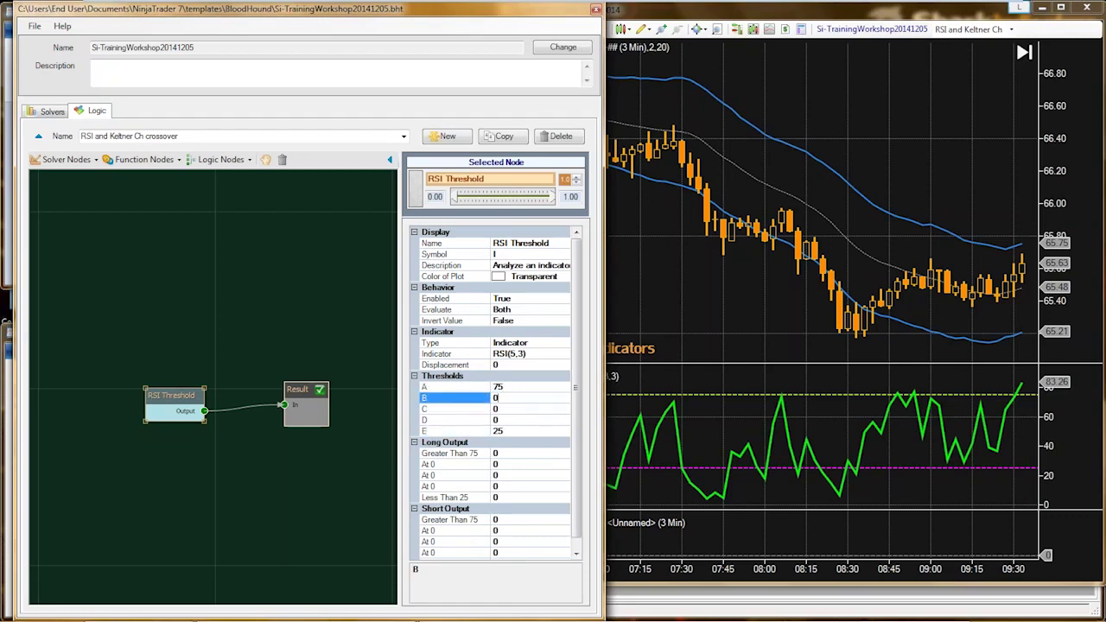
{"action": "type", "text": "75"}
{"action": "key", "text": "Return"}
{"action": "type", "text": "50"}
{"action": "double_click", "coordinate": [496, 408]}
{"action": "type", "text": "50"}
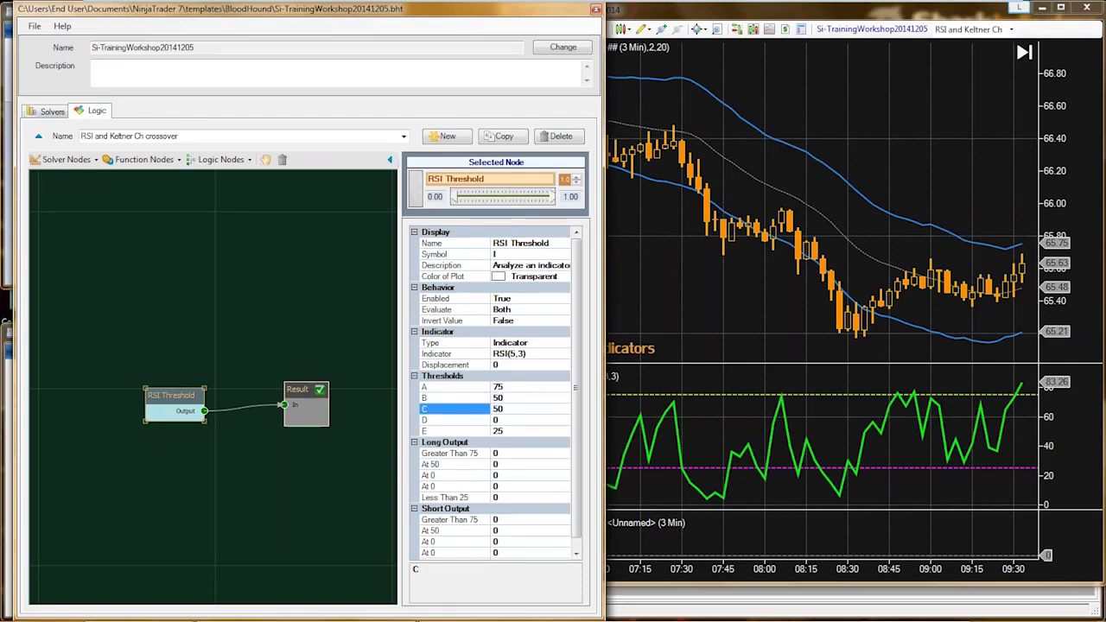
{"action": "double_click", "coordinate": [496, 420]}
{"action": "type", "text": "50"}
{"action": "left_click", "coordinate": [503, 432]}
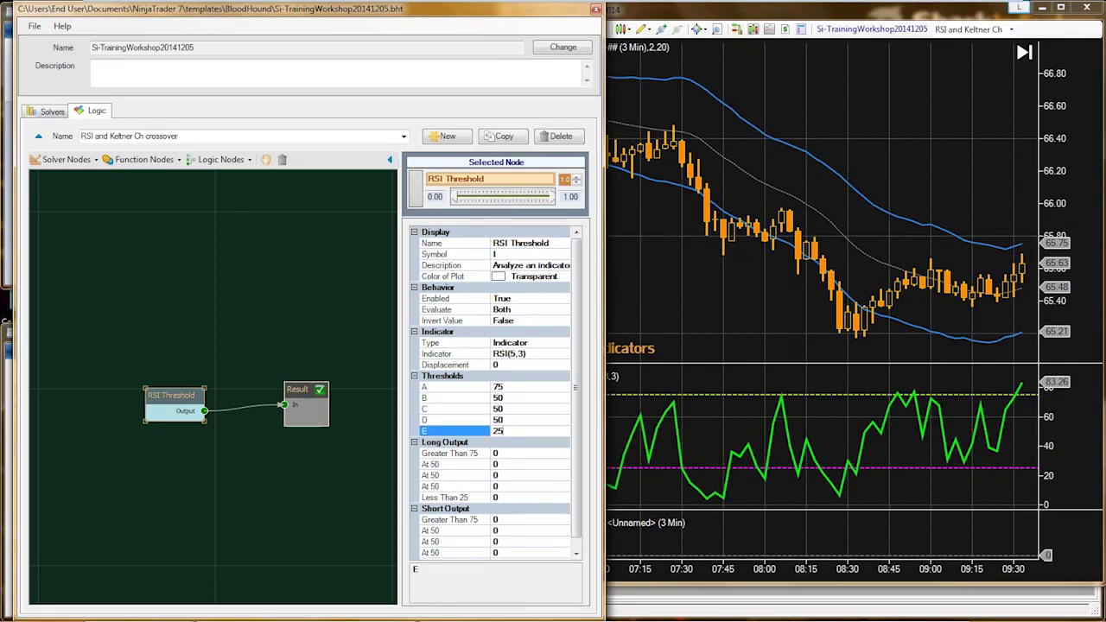
{"action": "left_click", "coordinate": [503, 387]}
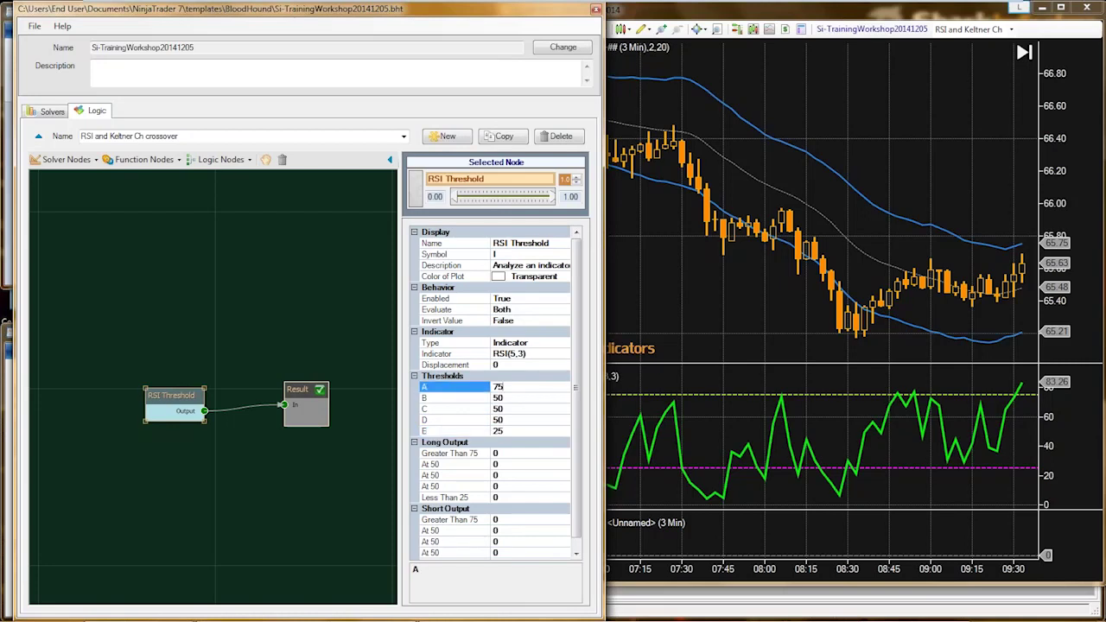
{"action": "left_click", "coordinate": [503, 397]}
{"action": "left_click", "coordinate": [503, 409]}
{"action": "left_click", "coordinate": [503, 420]}
{"action": "left_click", "coordinate": [503, 431]}
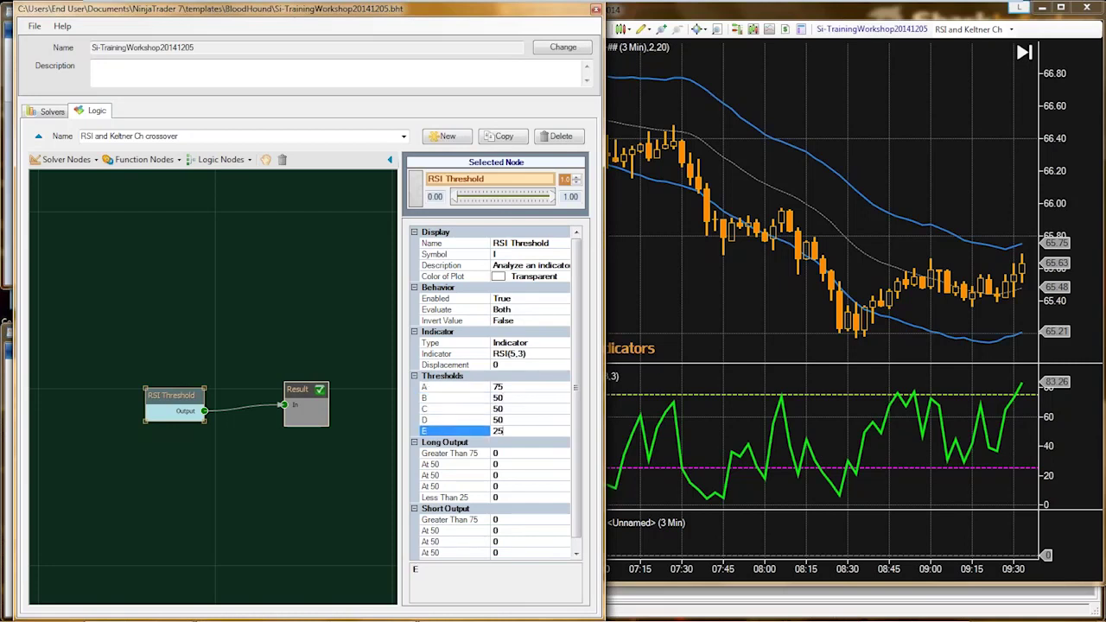
Try setting threshold E to 0 and threshold D to 25 on the RSI Threshold node
{"action": "scroll", "coordinate": [492, 389], "scroll_direction": "down", "scroll_amount": 1}
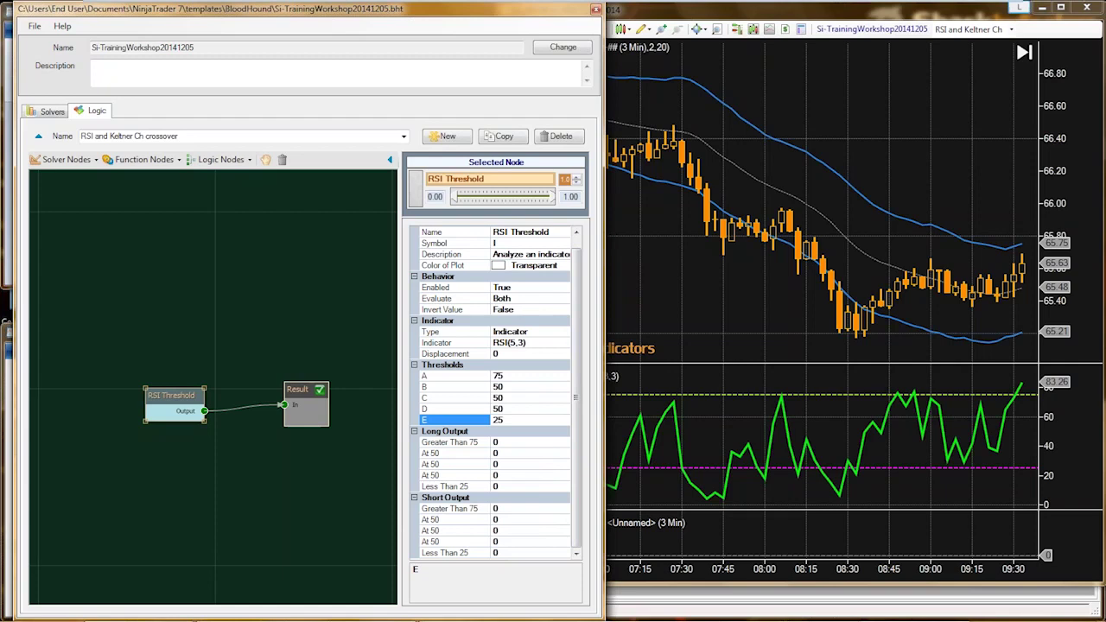
{"action": "double_click", "coordinate": [498, 420]}
{"action": "type", "text": "0"}
{"action": "double_click", "coordinate": [498, 409]}
{"action": "type", "text": "25"}
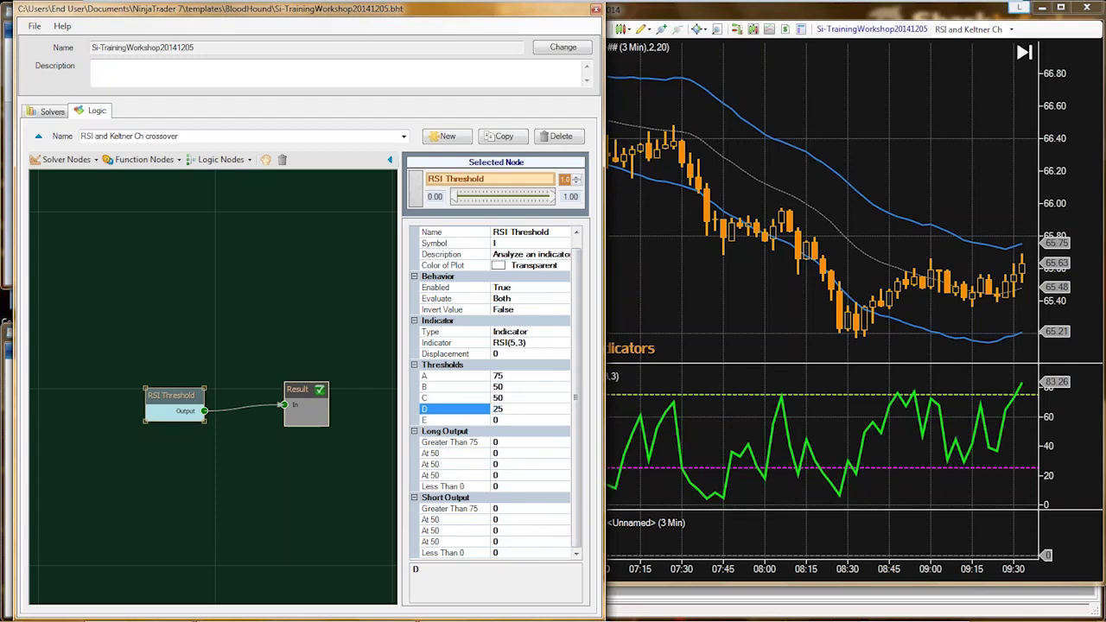
{"action": "double_click", "coordinate": [496, 420]}
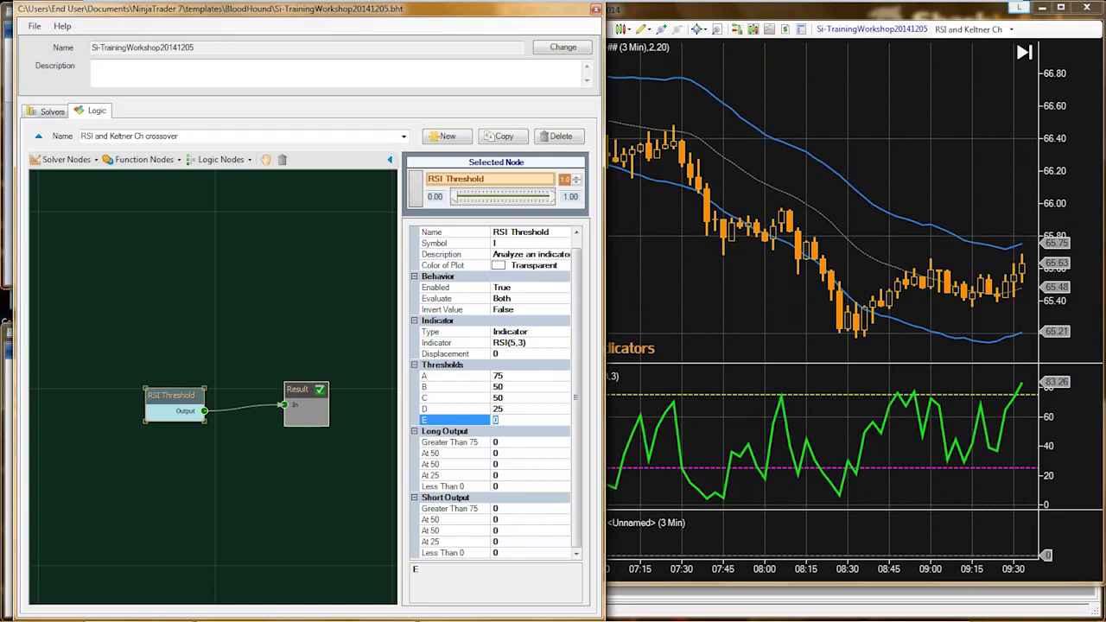
{"action": "left_click", "coordinate": [496, 553]}
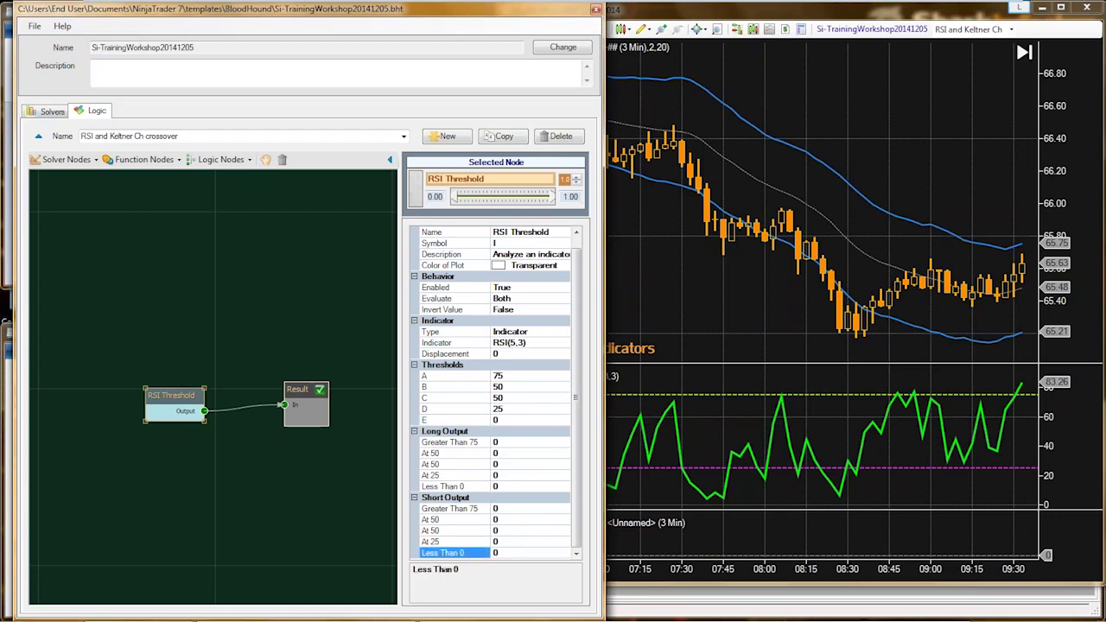
Check the lowest-threshold rows of the Long and Short Outputs and set threshold E back to 25
{"action": "double_click", "coordinate": [496, 420]}
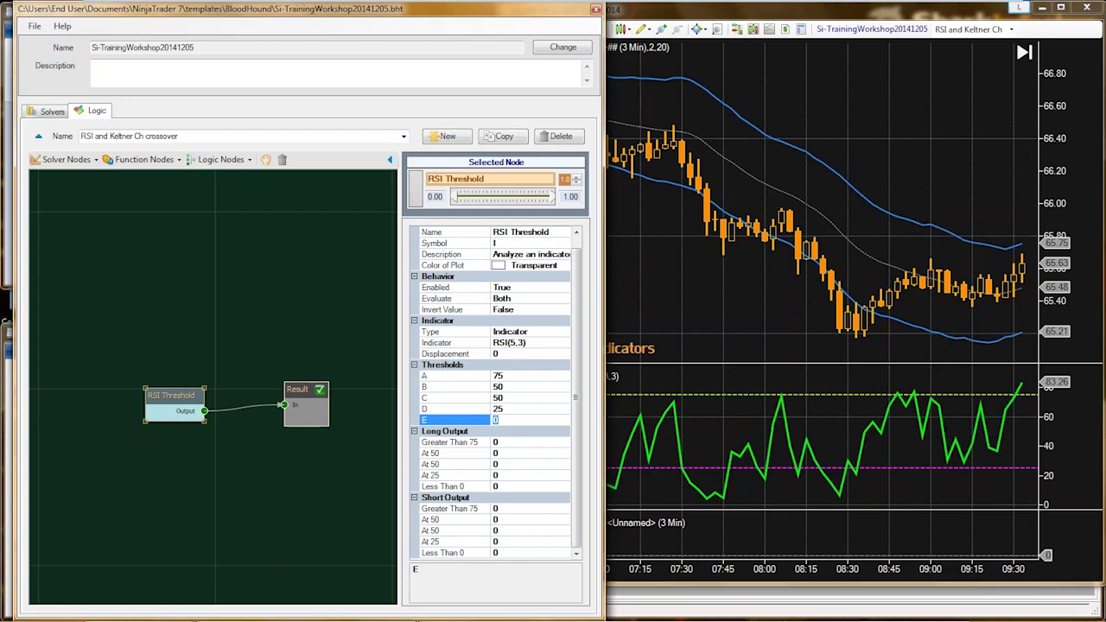
{"action": "left_click", "coordinate": [496, 553]}
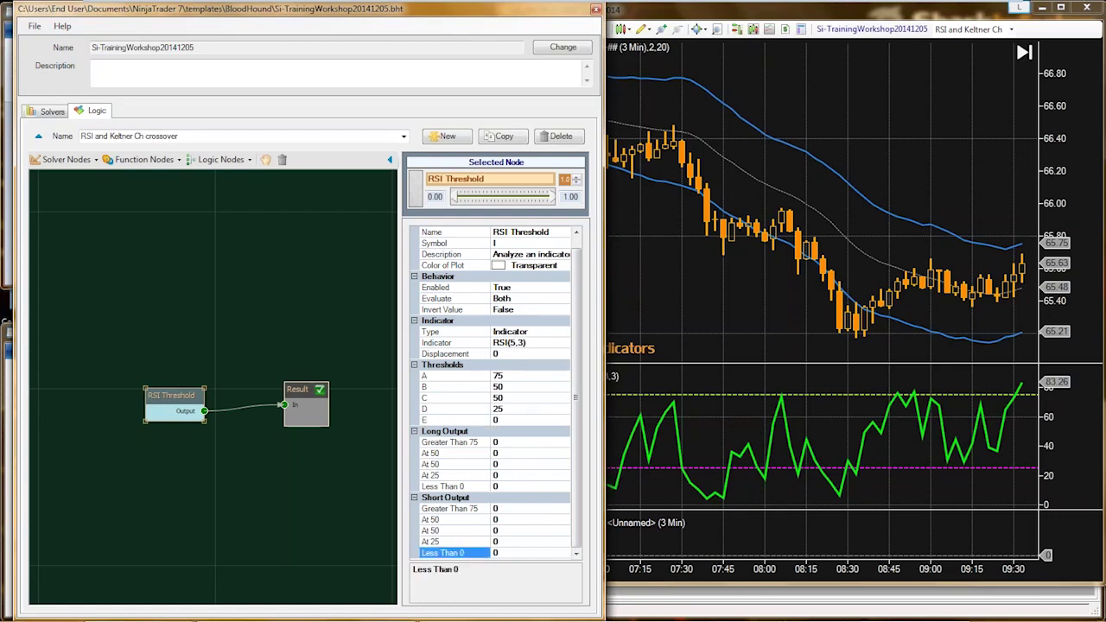
{"action": "left_click", "coordinate": [496, 486]}
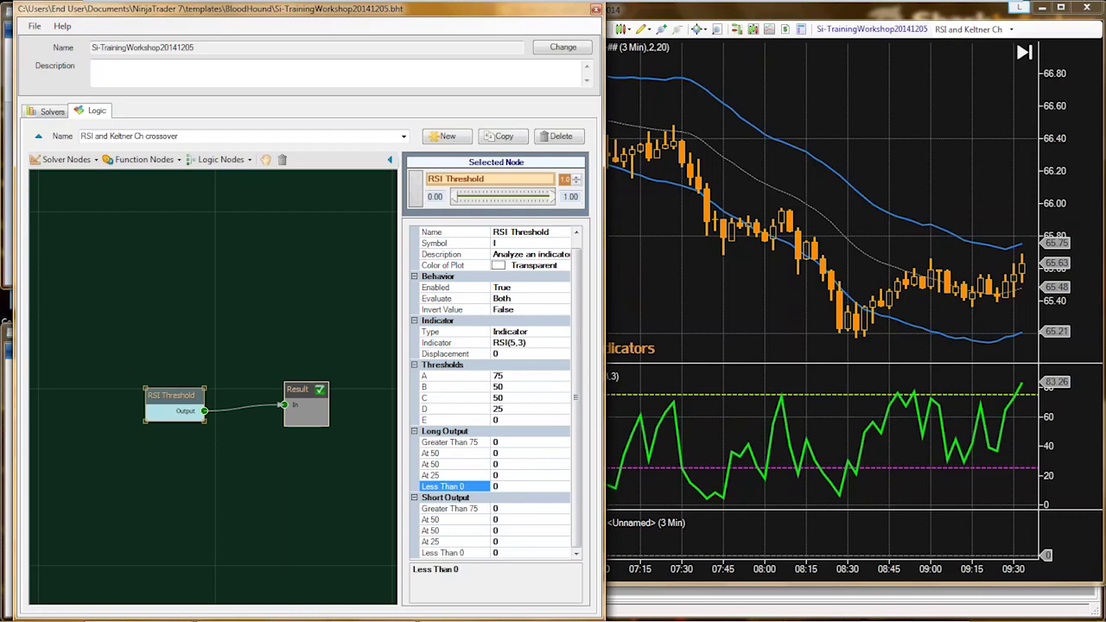
{"action": "left_click", "coordinate": [667, 471]}
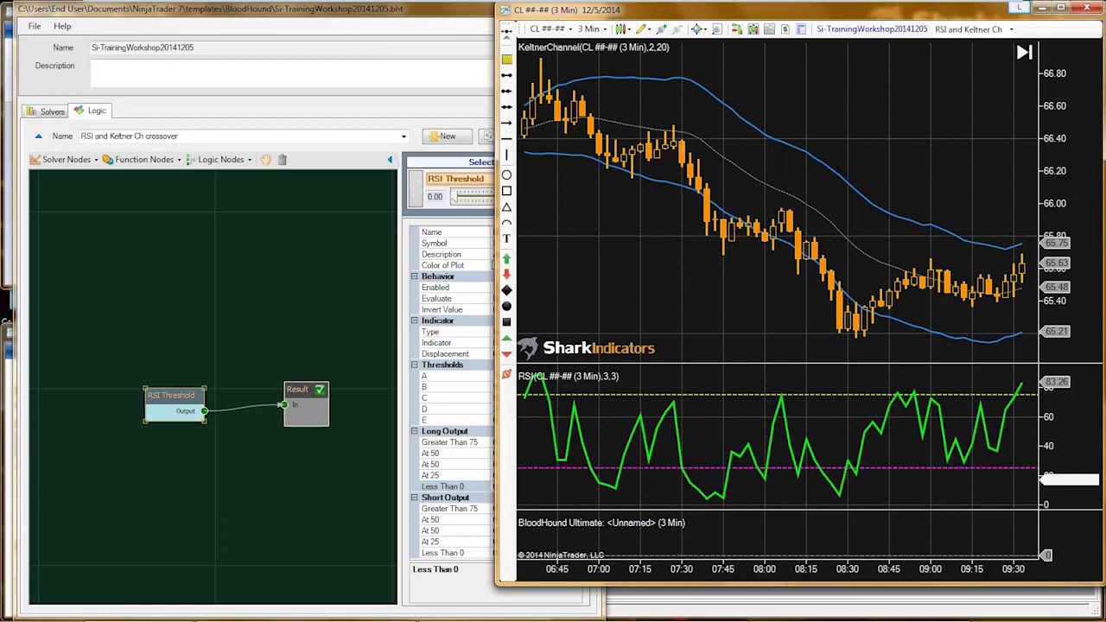
{"action": "left_click", "coordinate": [441, 476]}
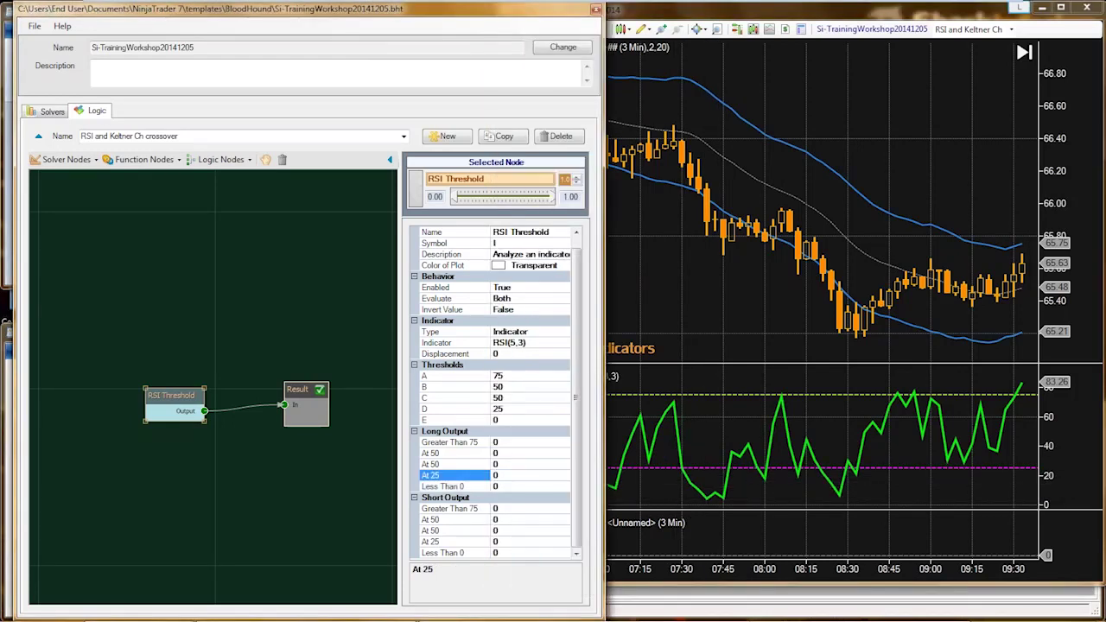
{"action": "left_click", "coordinate": [453, 486]}
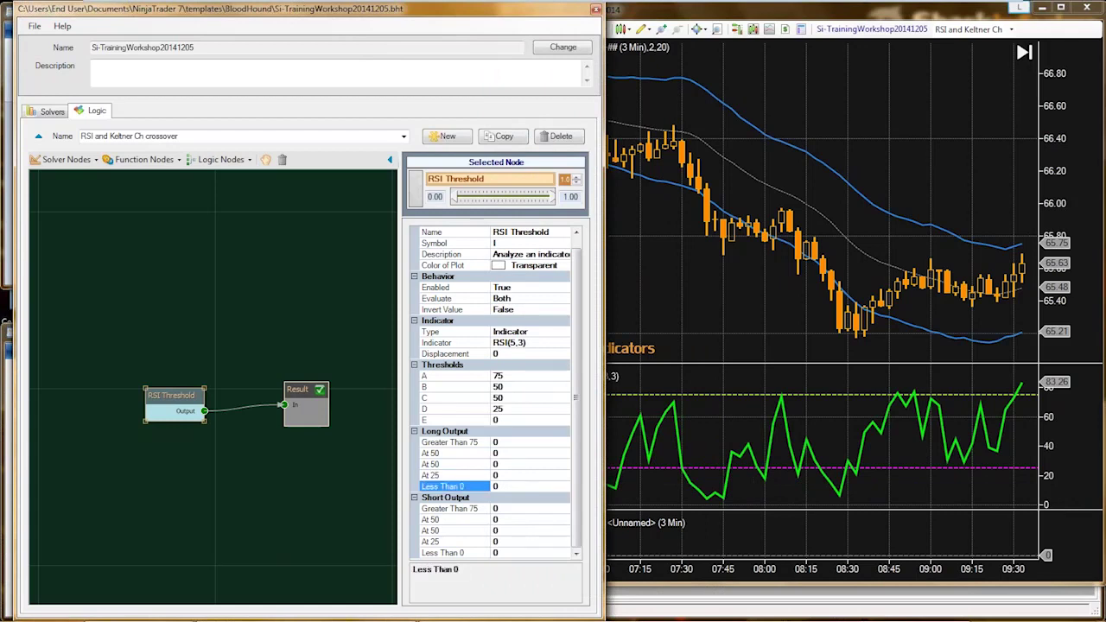
{"action": "double_click", "coordinate": [454, 420]}
{"action": "type", "text": "25"}
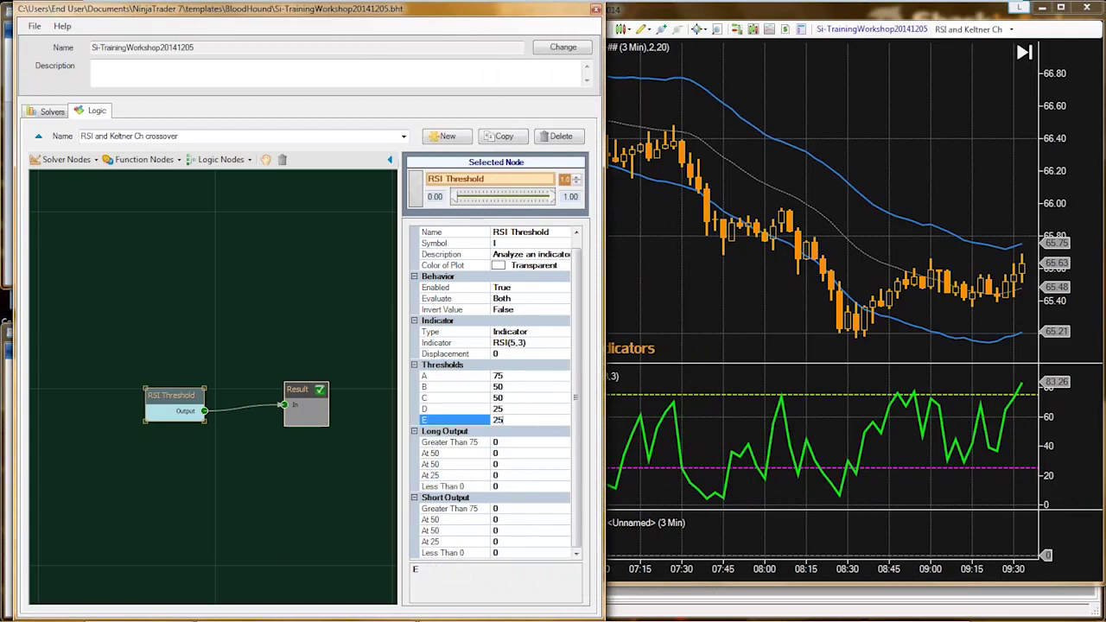
Examine how thresholds A and E correspond to the Greater Than and Less Than rows of the Long and Short Outputs
{"action": "left_click", "coordinate": [497, 475]}
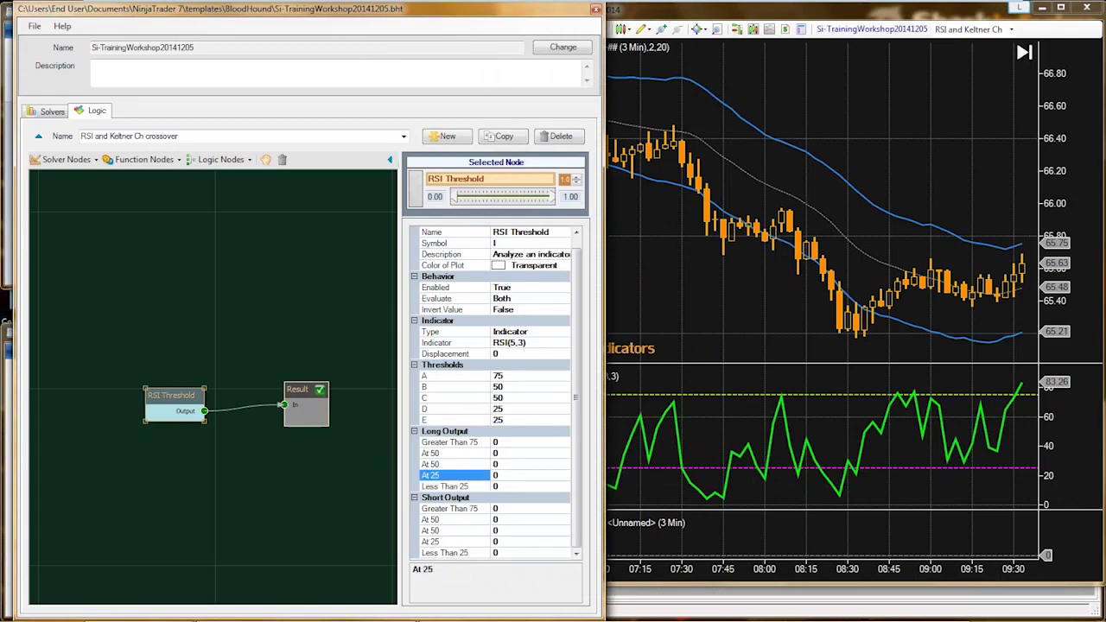
{"action": "left_click", "coordinate": [498, 486]}
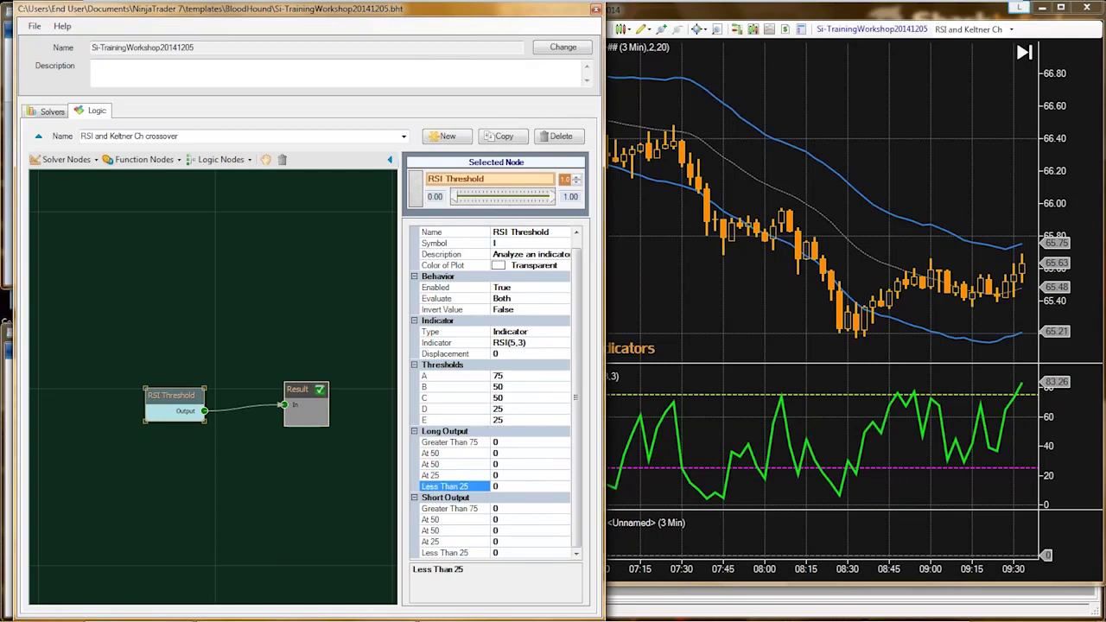
{"action": "left_click", "coordinate": [498, 554]}
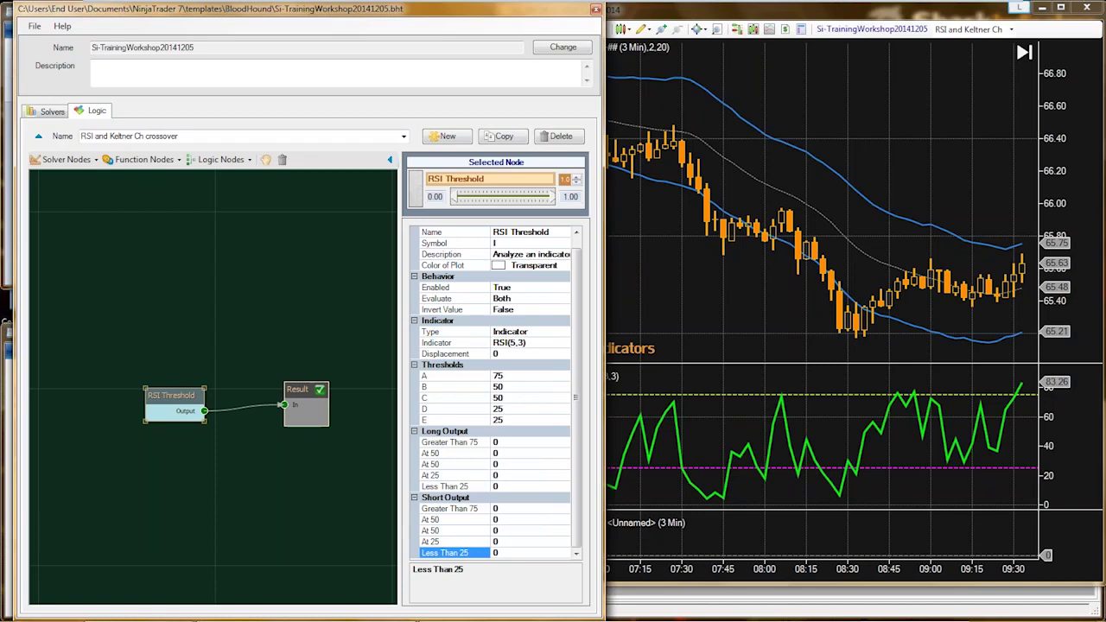
{"action": "left_click", "coordinate": [498, 509]}
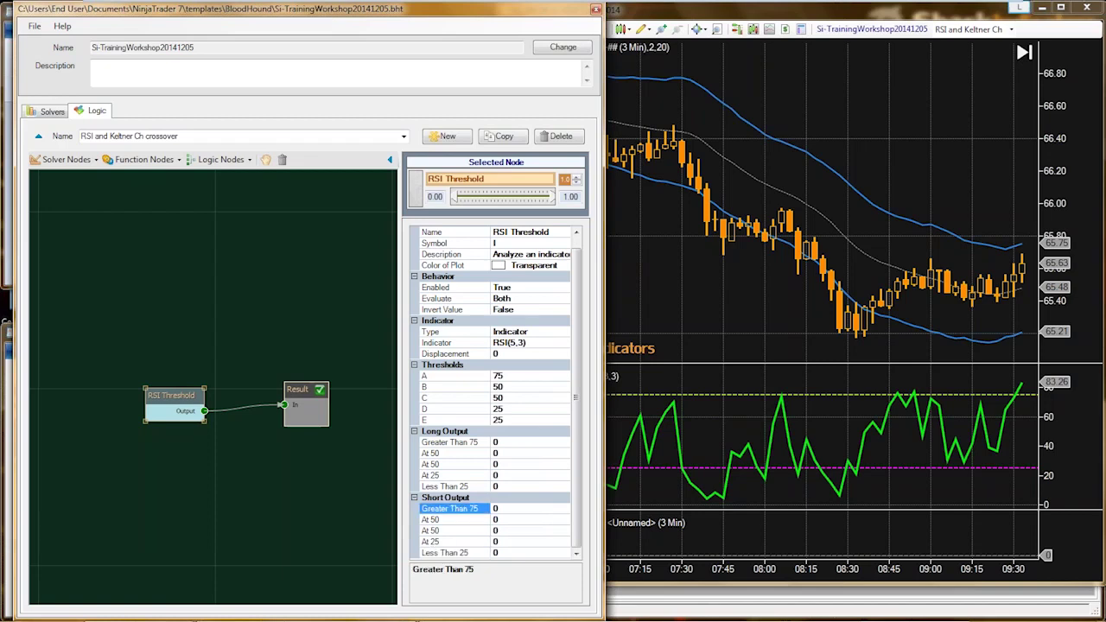
{"action": "left_click", "coordinate": [503, 375]}
{"action": "double_click", "coordinate": [497, 375]}
{"action": "double_click", "coordinate": [497, 420]}
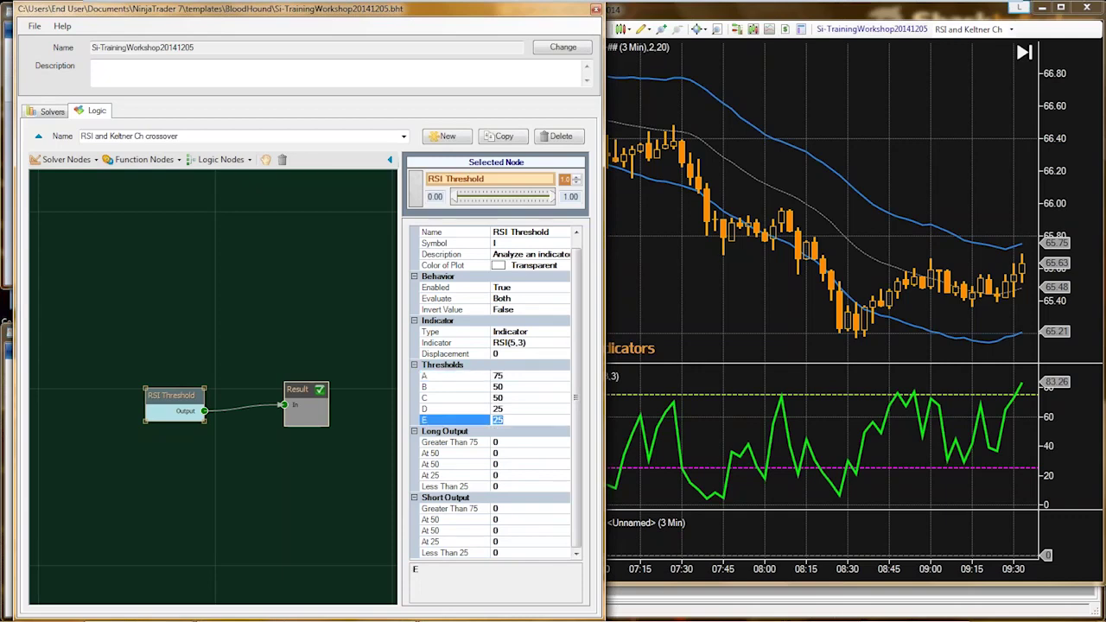
{"action": "left_click", "coordinate": [503, 442]}
{"action": "left_click", "coordinate": [503, 485]}
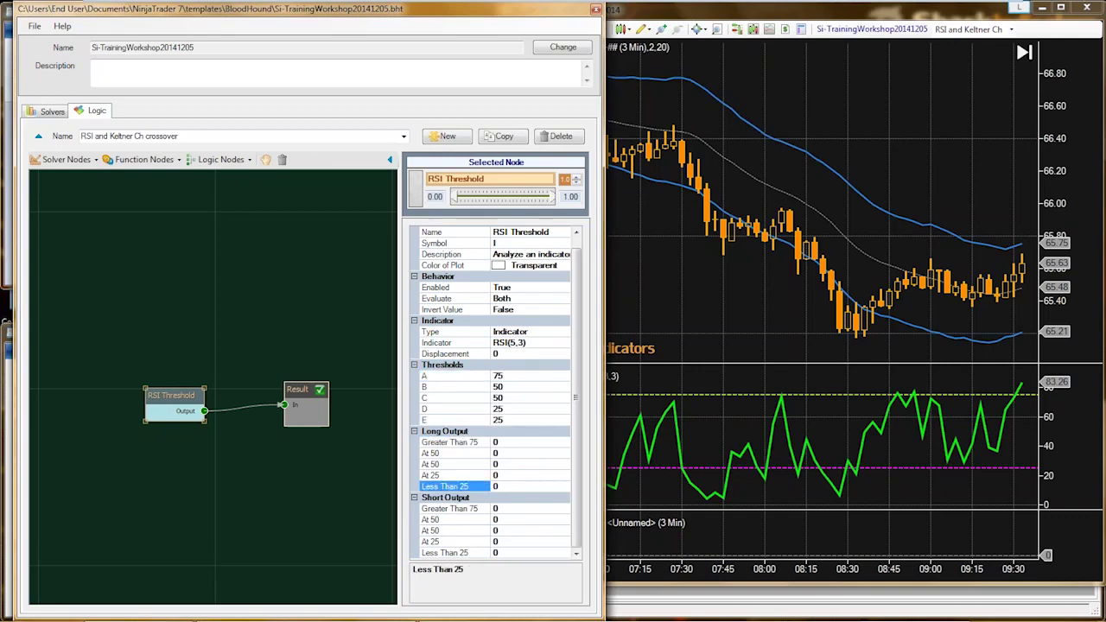
{"action": "left_click", "coordinate": [502, 509]}
Set threshold D of the RSI Threshold node back to 50
{"action": "left_click", "coordinate": [497, 409]}
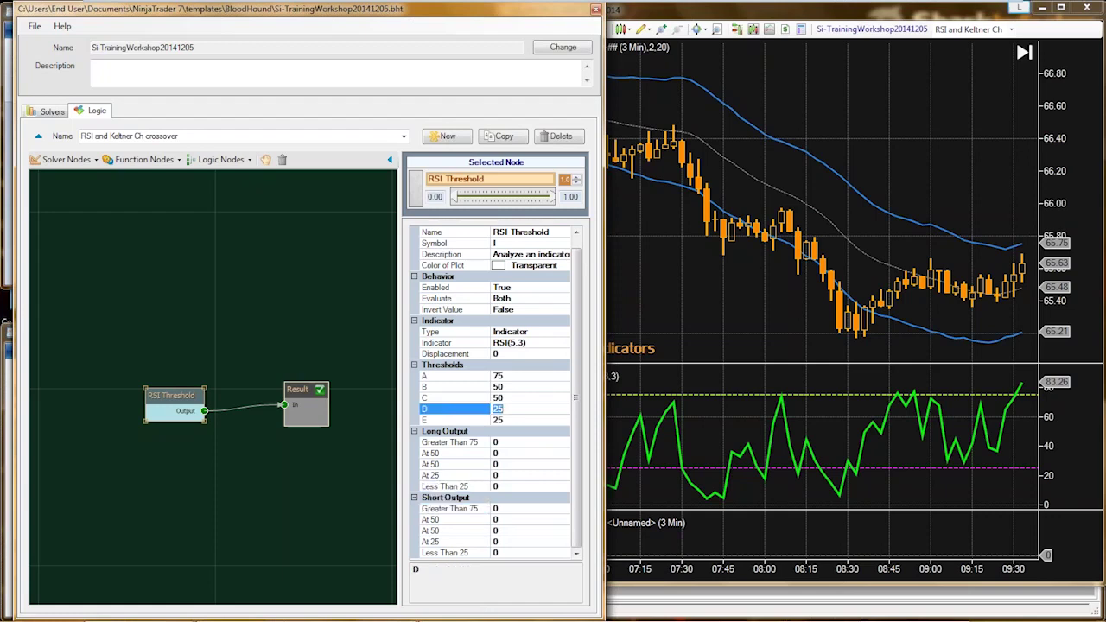
{"action": "type", "text": "50"}
{"action": "left_click", "coordinate": [503, 420]}
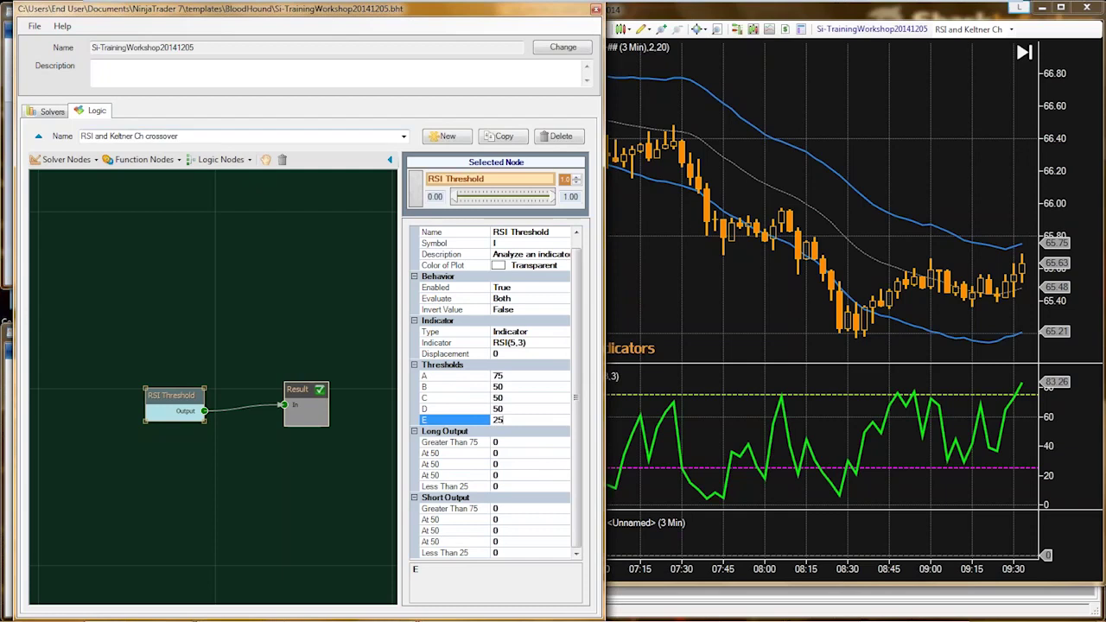
Check the RSI plot below its lower line on the chart and set the Long Output for Less Than 25 to 1
{"action": "left_click", "coordinate": [719, 426]}
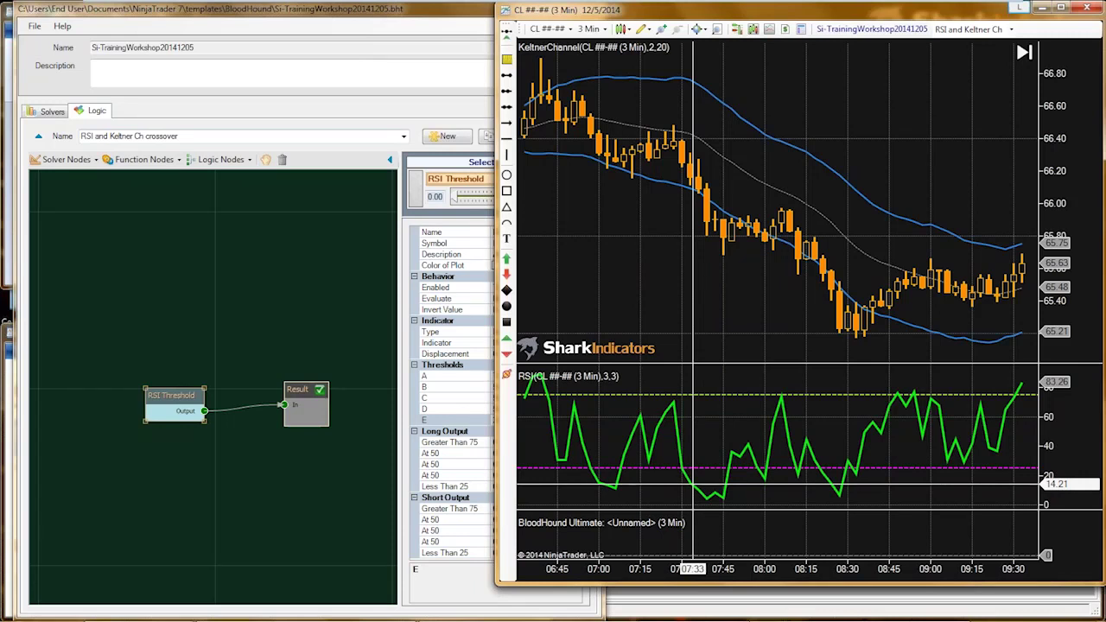
{"action": "left_click", "coordinate": [693, 484]}
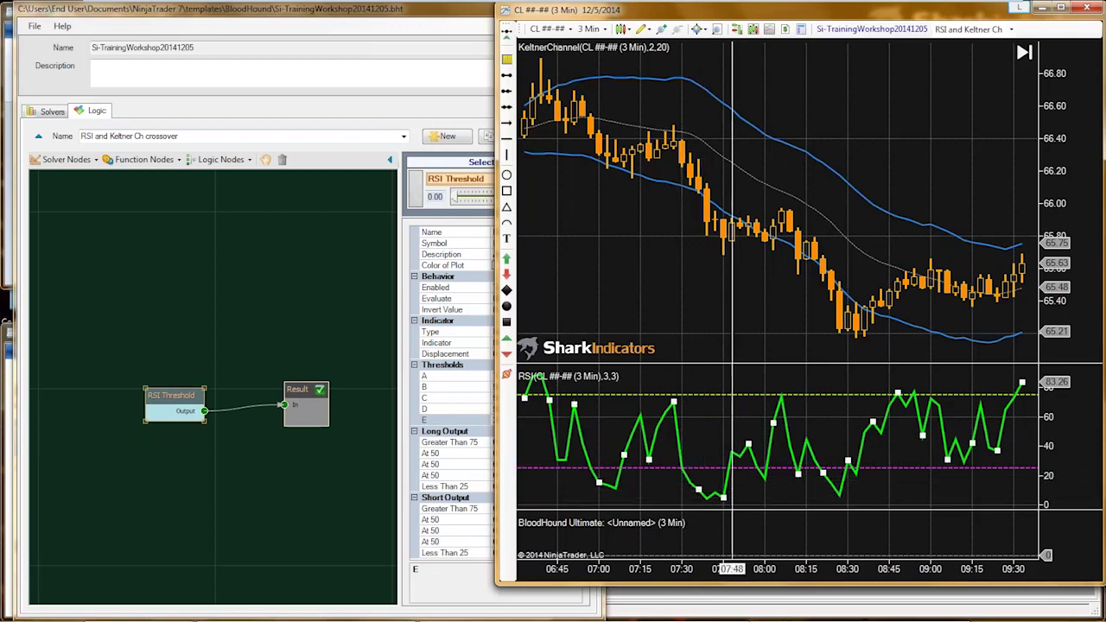
{"action": "left_click", "coordinate": [466, 486]}
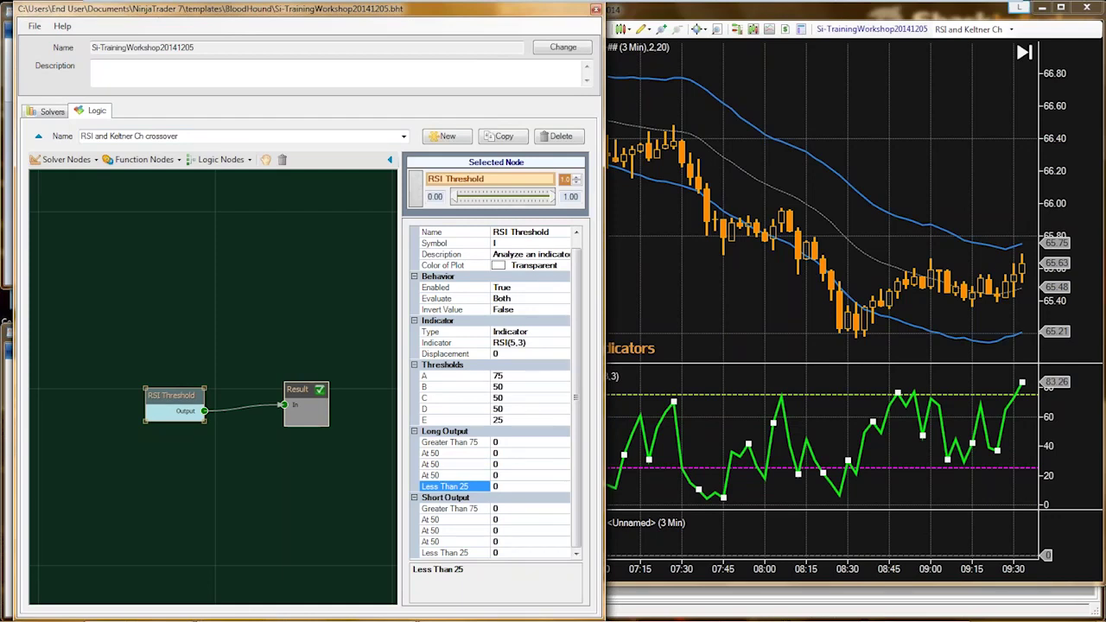
{"action": "type", "text": "1"}
{"action": "left_click", "coordinate": [497, 475]}
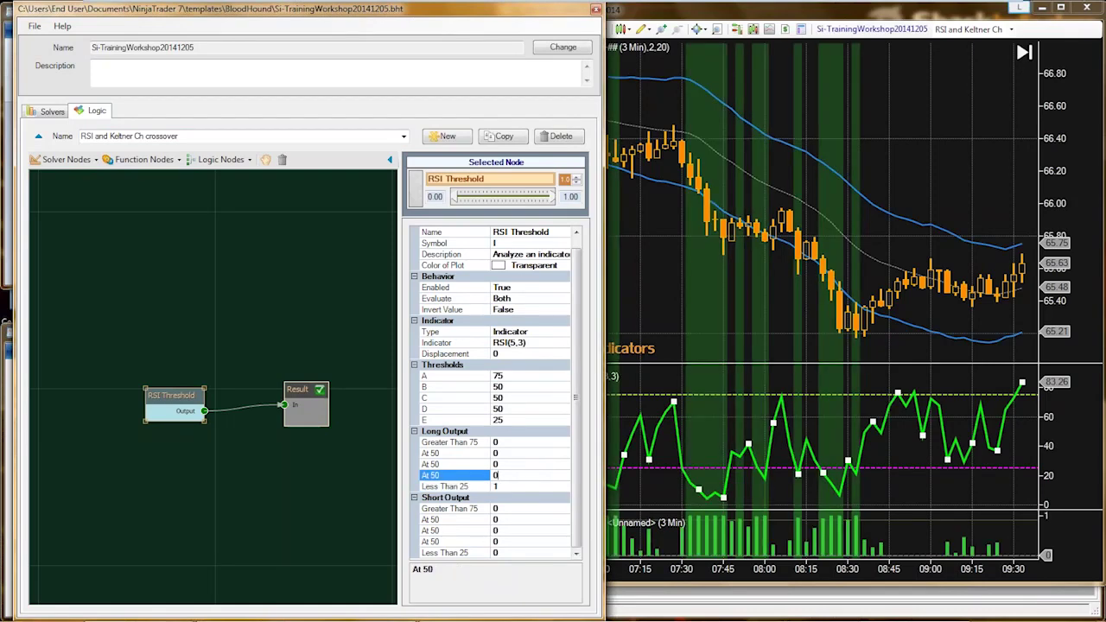
Review the long output bars on the chart and set threshold D of the RSI Threshold node to 25
{"action": "left_click", "coordinate": [908, 471]}
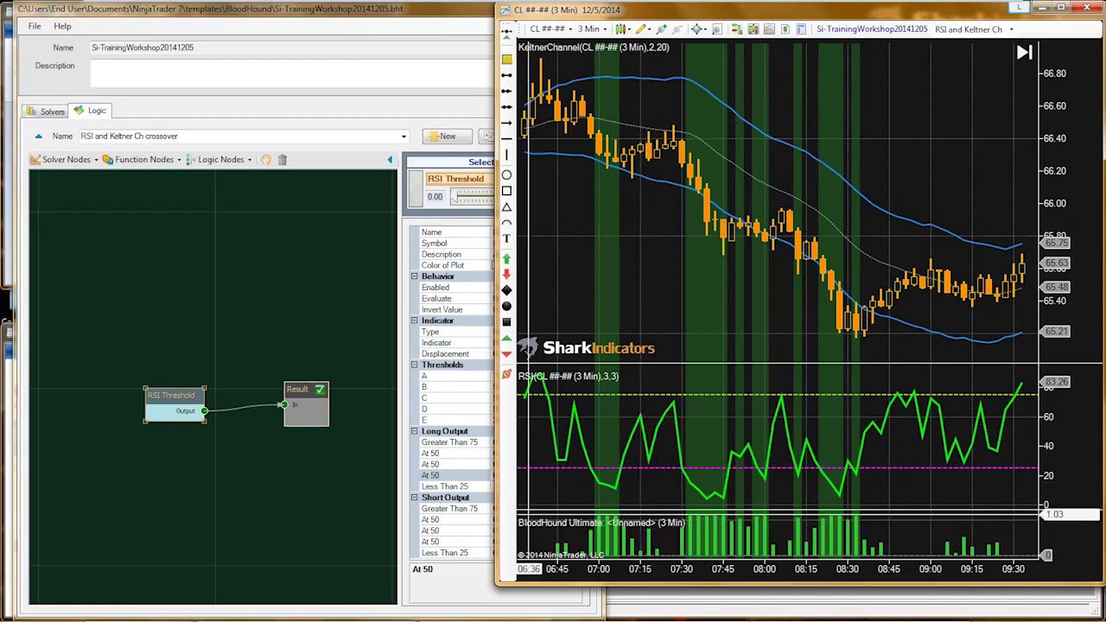
{"action": "left_click", "coordinate": [445, 487]}
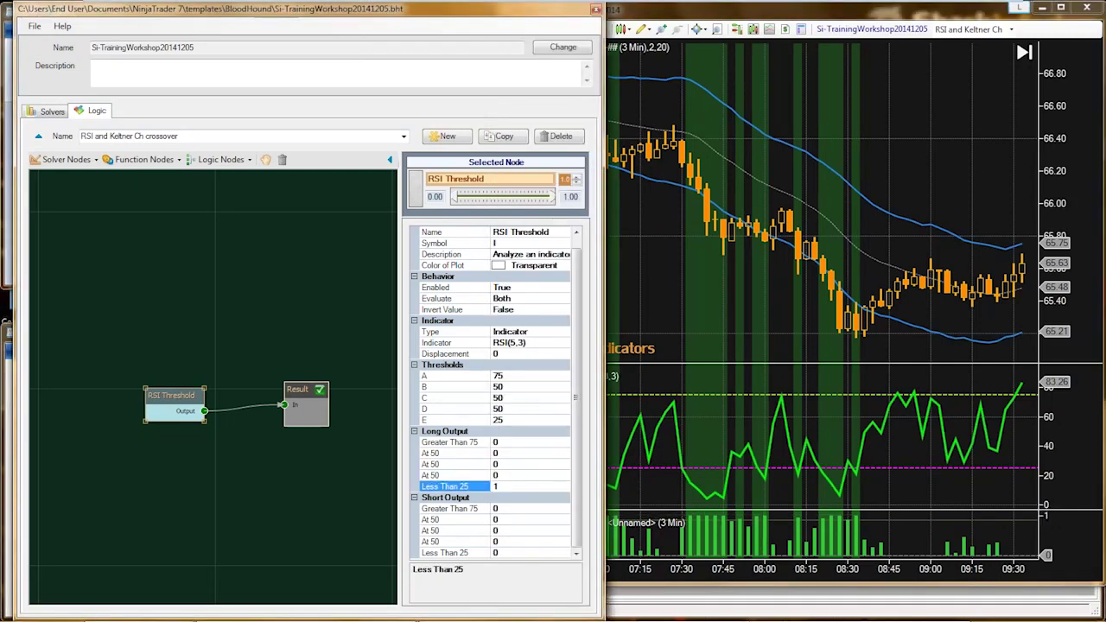
{"action": "double_click", "coordinate": [497, 409]}
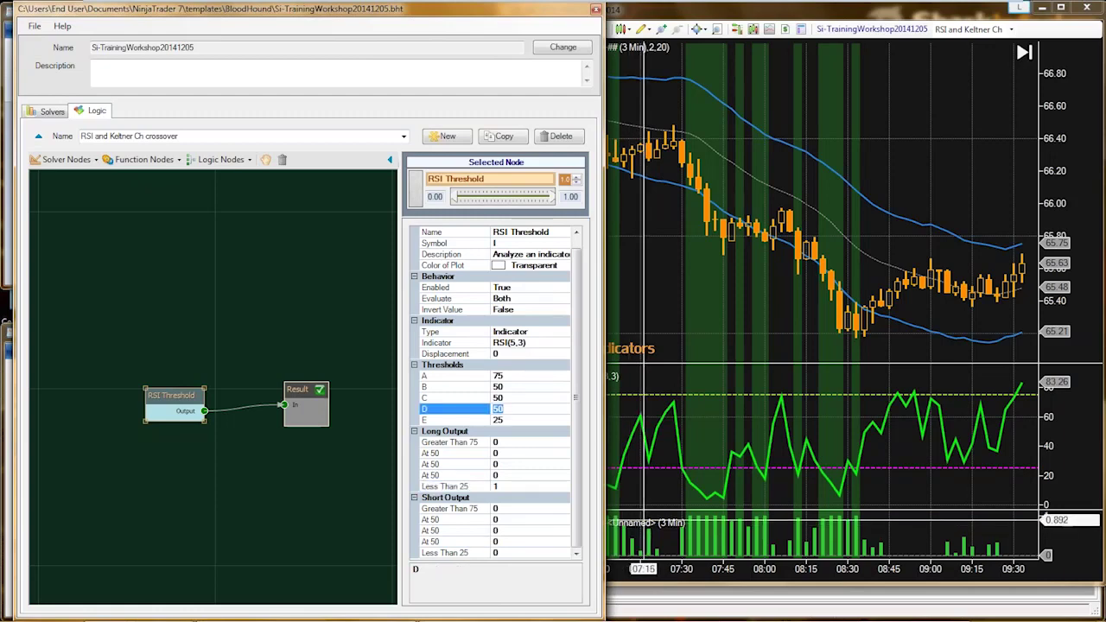
{"action": "left_click", "coordinate": [622, 518]}
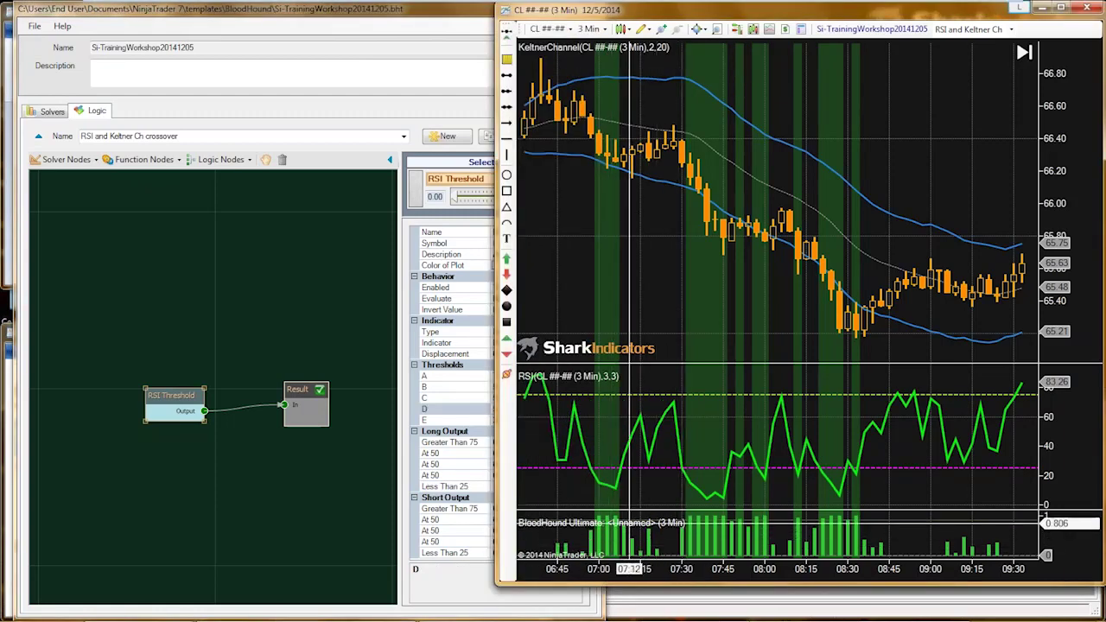
{"action": "key", "text": "alt+Tab"}
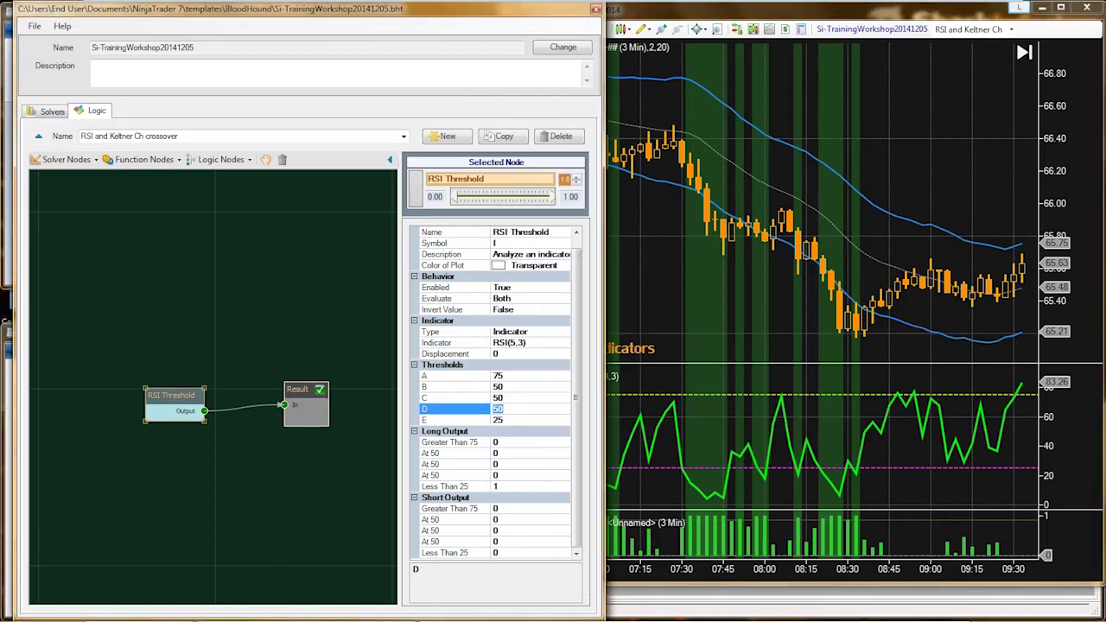
{"action": "type", "text": "25"}
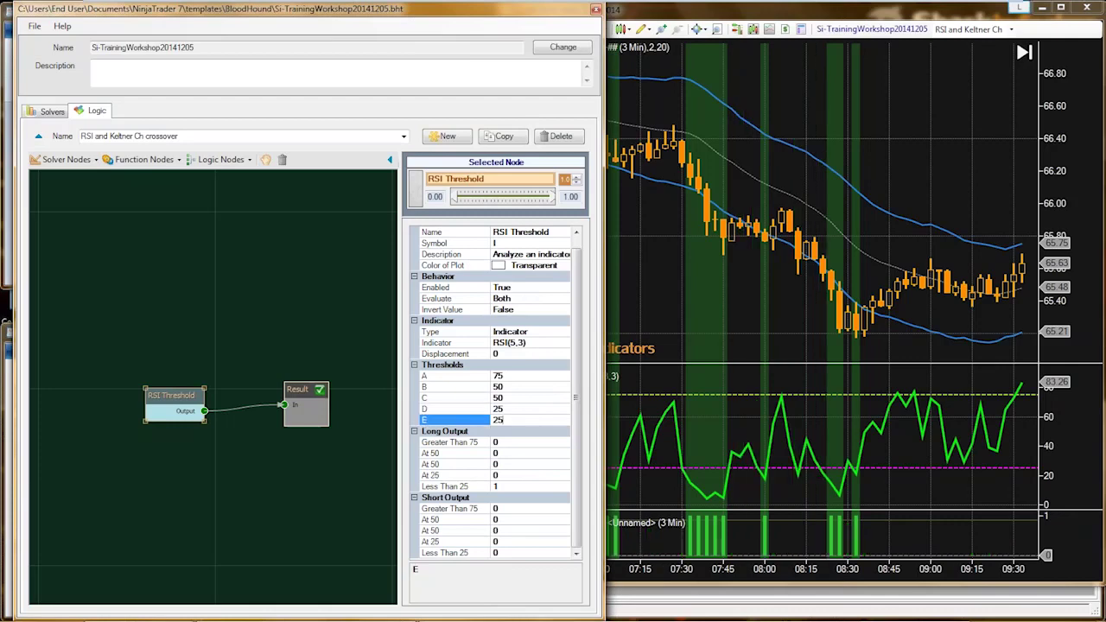
{"action": "left_click", "coordinate": [503, 420]}
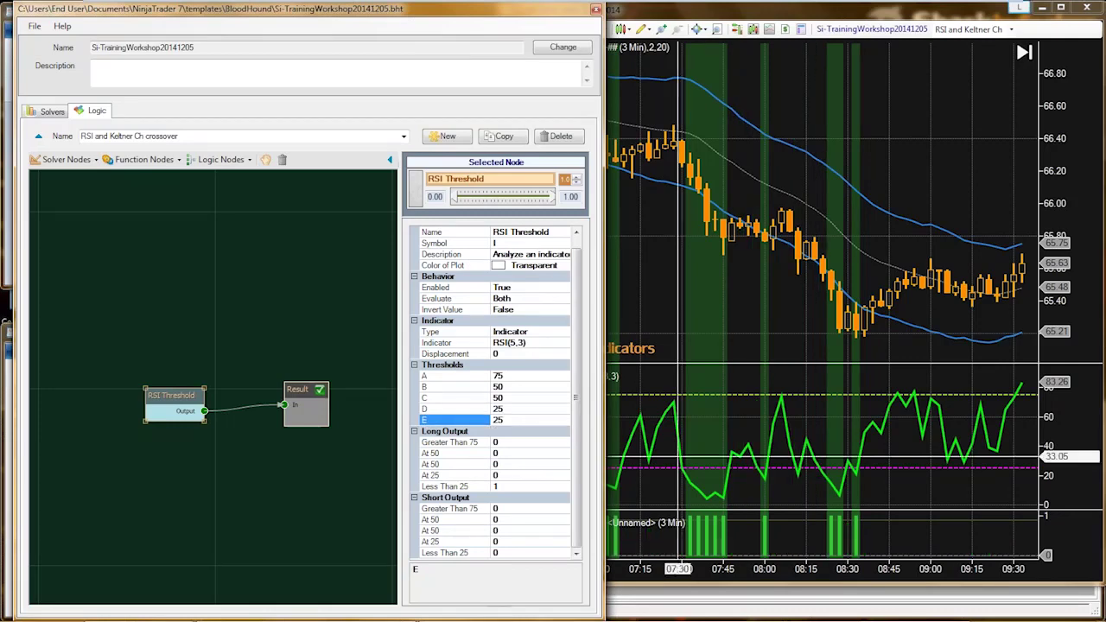
Set the Short Output for Greater Than 75 to 1 on the RSI Threshold node
{"action": "left_click", "coordinate": [785, 495]}
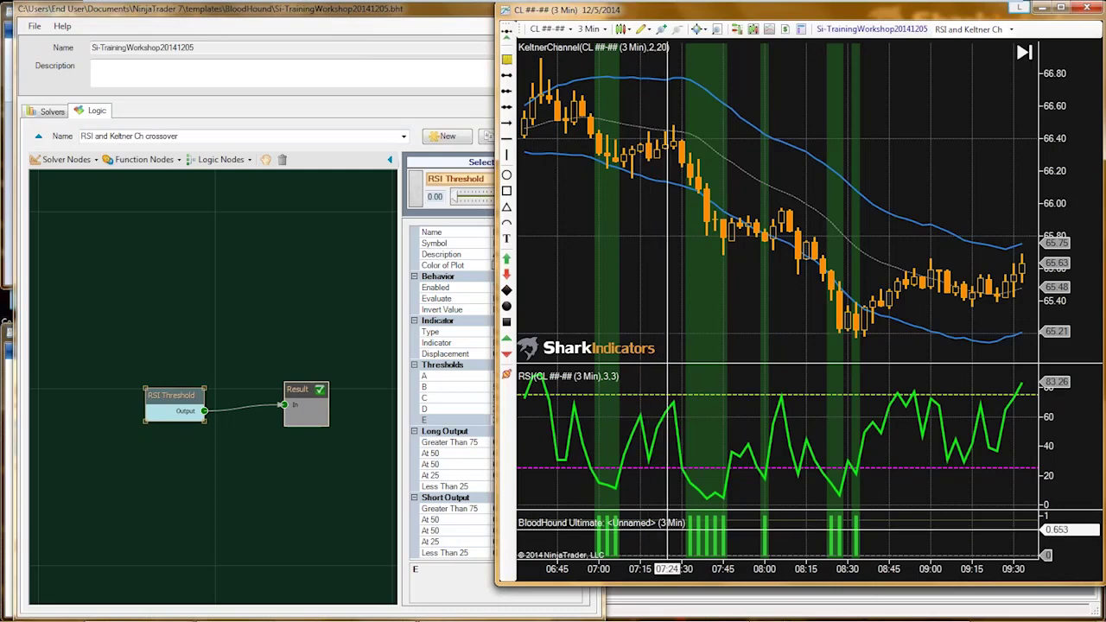
{"action": "left_click", "coordinate": [450, 508]}
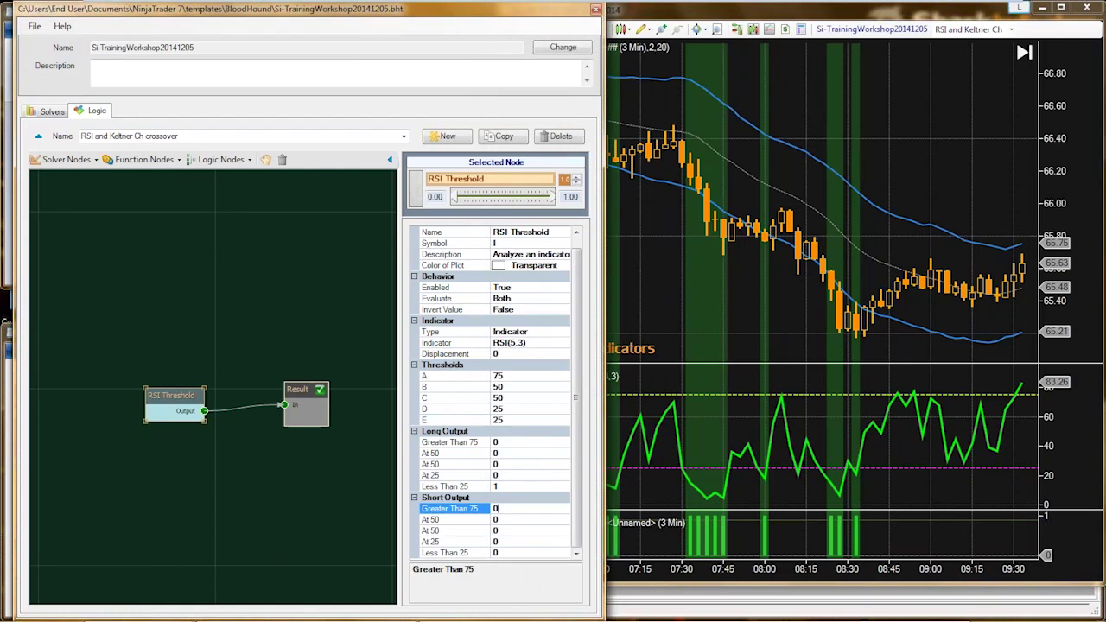
{"action": "type", "text": "1"}
{"action": "left_click", "coordinate": [497, 520]}
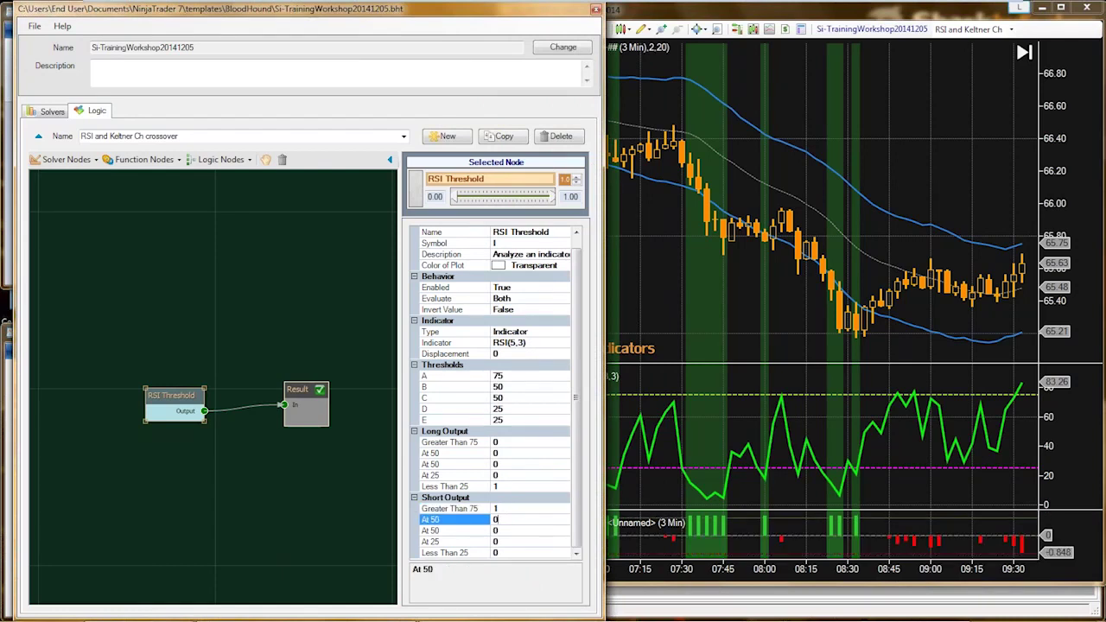
Examine the short output bars on earlier chart bars and enlarge the BloodHound output panel
{"action": "left_click", "coordinate": [946, 474]}
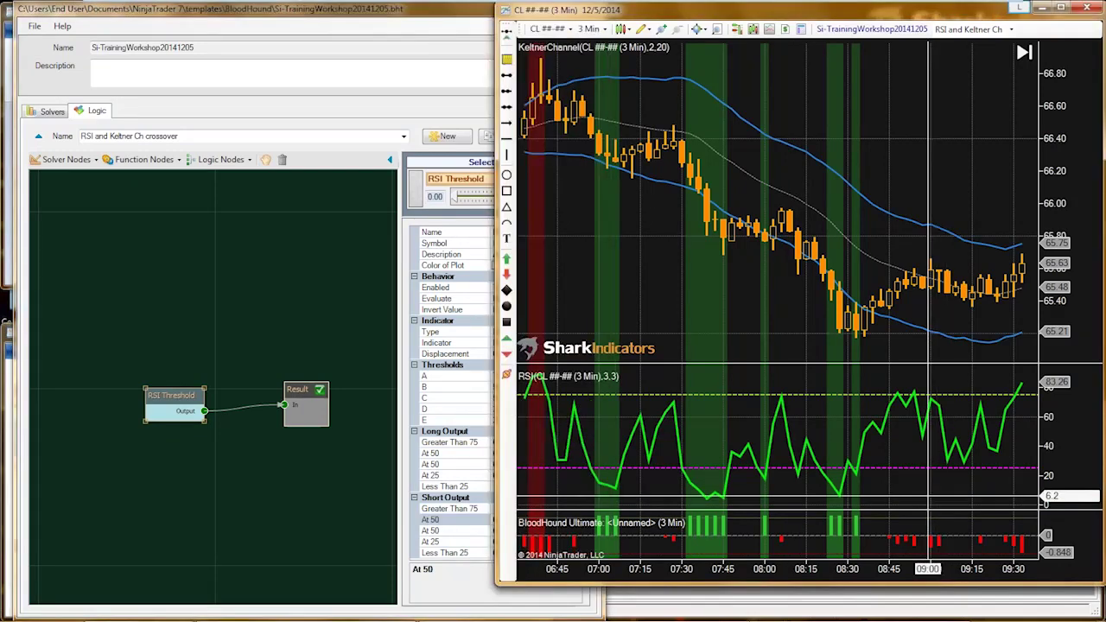
{"action": "scroll", "coordinate": [825, 480], "scroll_direction": "up", "scroll_amount": 5}
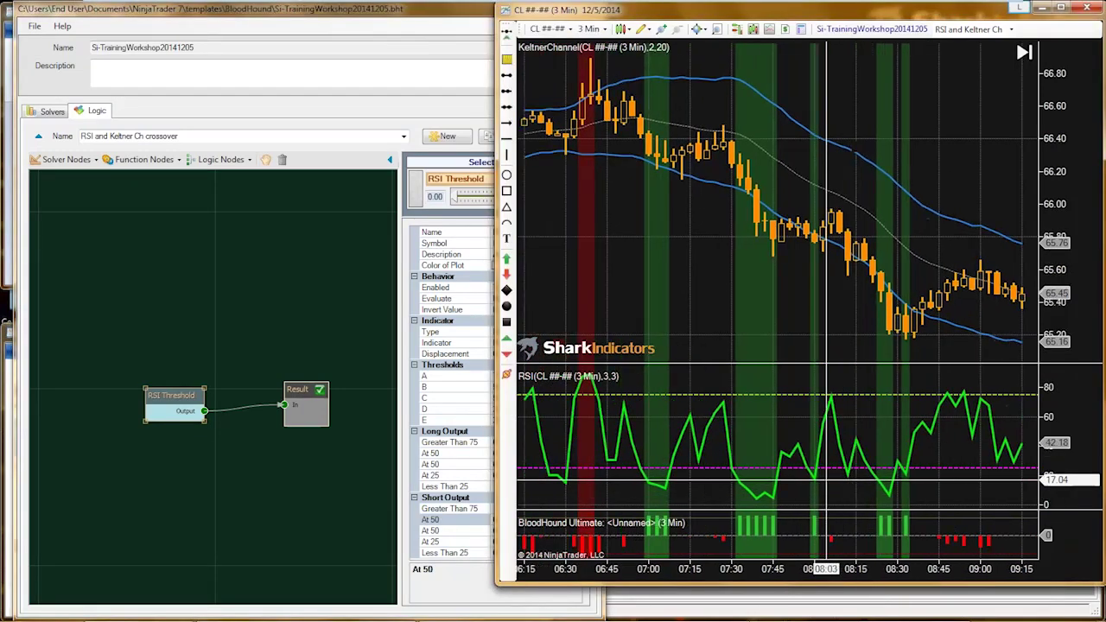
{"action": "scroll", "coordinate": [825, 479], "scroll_direction": "up", "scroll_amount": 5}
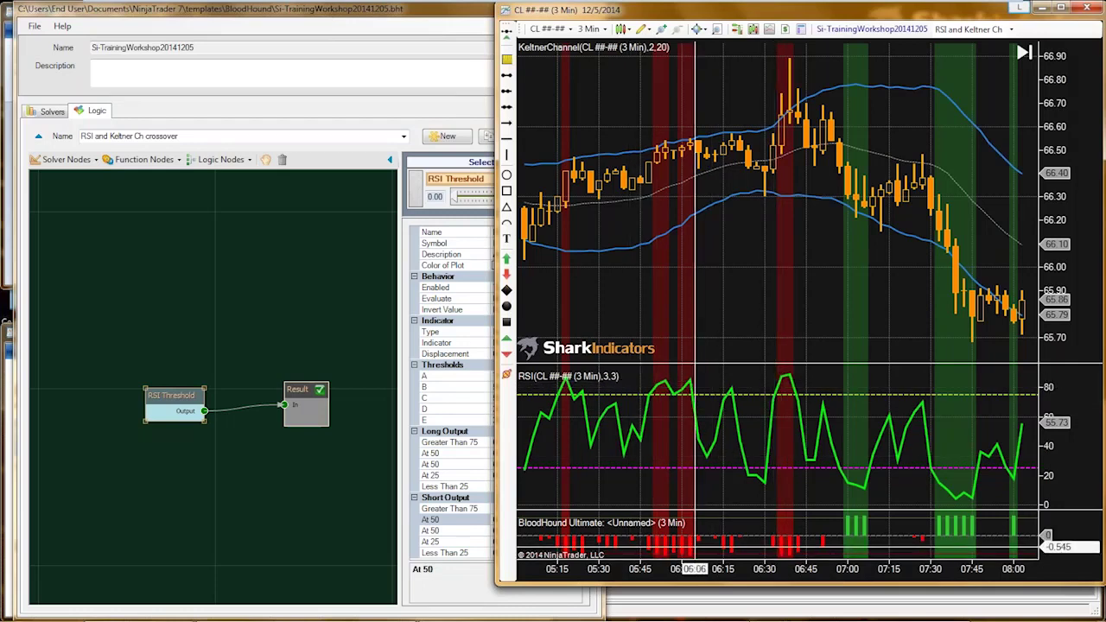
{"action": "mouse_move", "coordinate": [732, 509]}
{"action": "left_mouse_down"}
{"action": "mouse_move", "coordinate": [731, 519]}
{"action": "mouse_move", "coordinate": [731, 495]}
{"action": "left_mouse_up"}
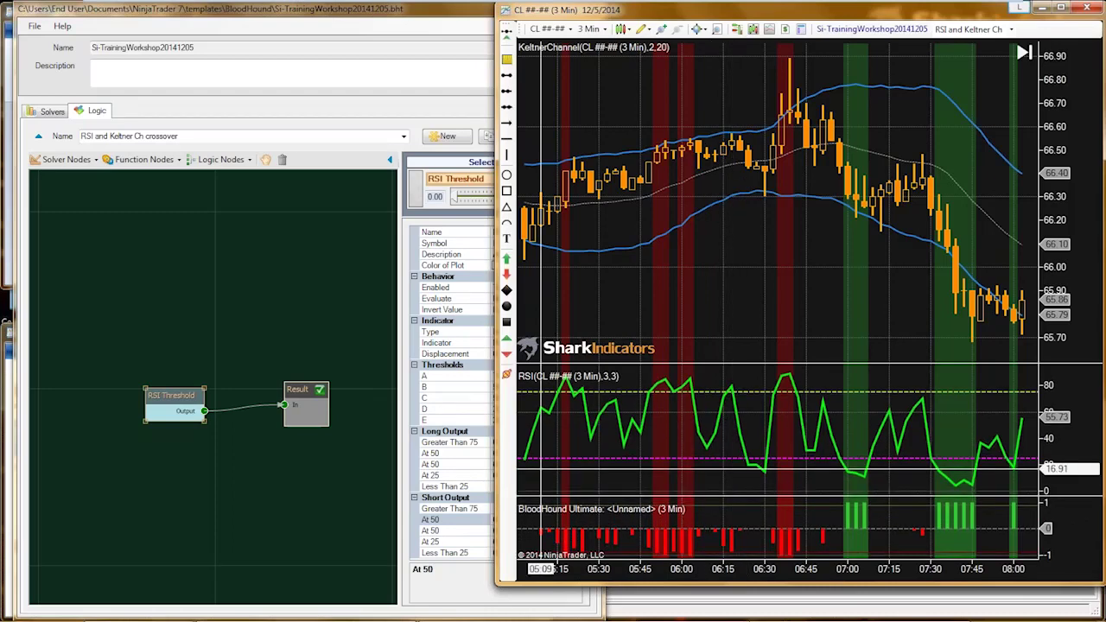
Set threshold B of the RSI Threshold node to 75 and check the short output bars on the chart
{"action": "left_click", "coordinate": [454, 386]}
{"action": "double_click", "coordinate": [498, 386]}
{"action": "type", "text": "75"}
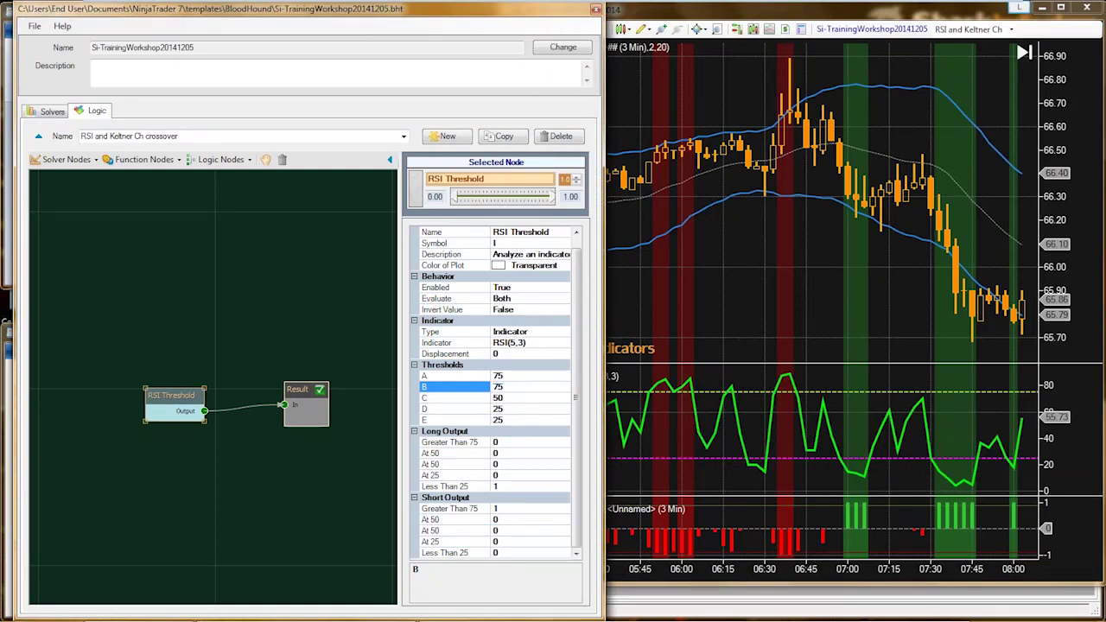
{"action": "left_click", "coordinate": [455, 397]}
{"action": "left_click", "coordinate": [715, 472]}
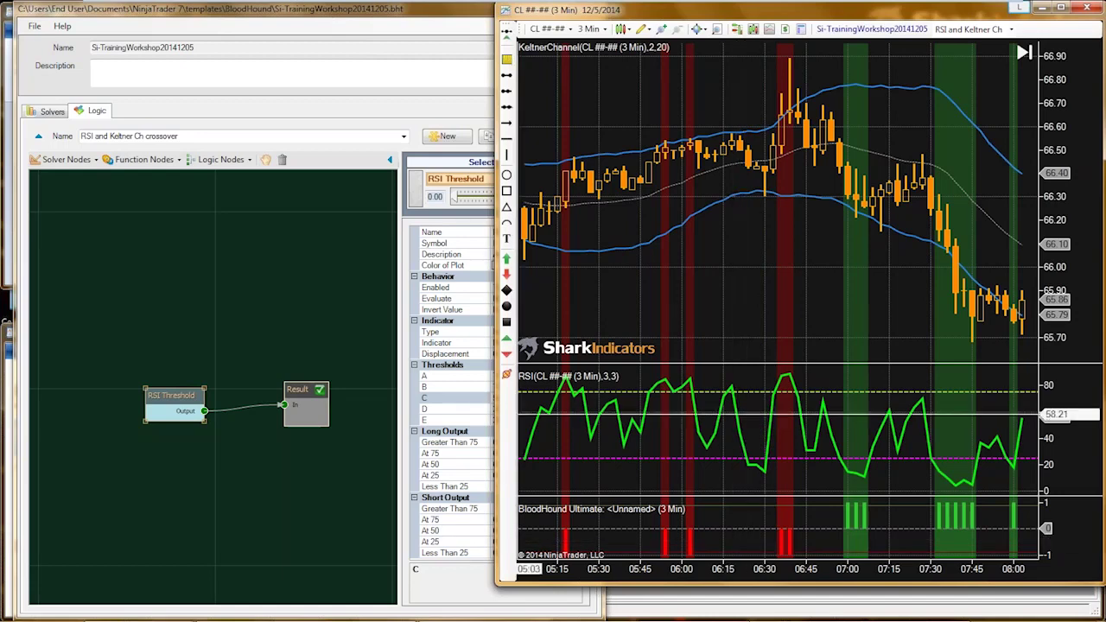
Review thresholds A to E and the Less Than 25 long output of the RSI Threshold node against the chart signals
{"action": "left_click", "coordinate": [451, 376]}
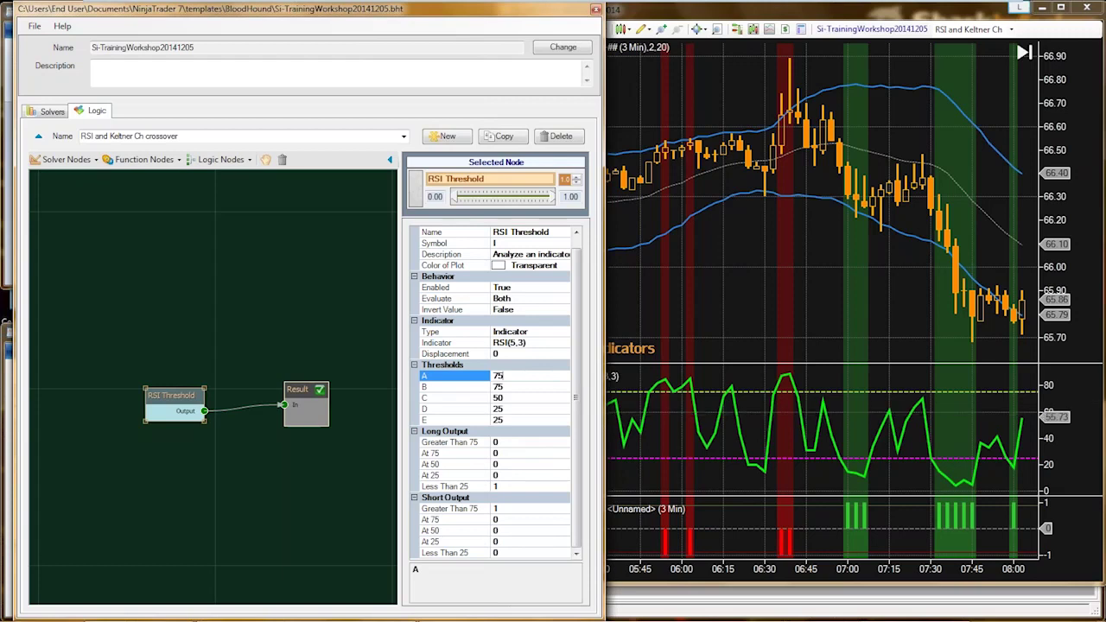
{"action": "double_click", "coordinate": [498, 387]}
{"action": "key", "text": "Down"}
{"action": "key", "text": "Down"}
{"action": "key", "text": "Down"}
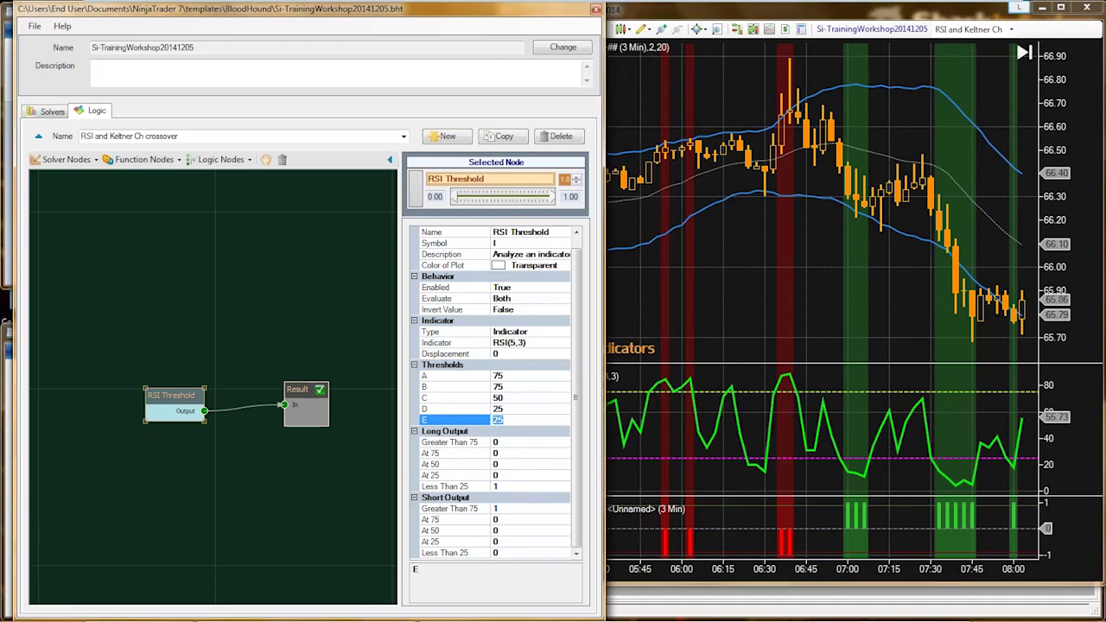
{"action": "left_click", "coordinate": [503, 398]}
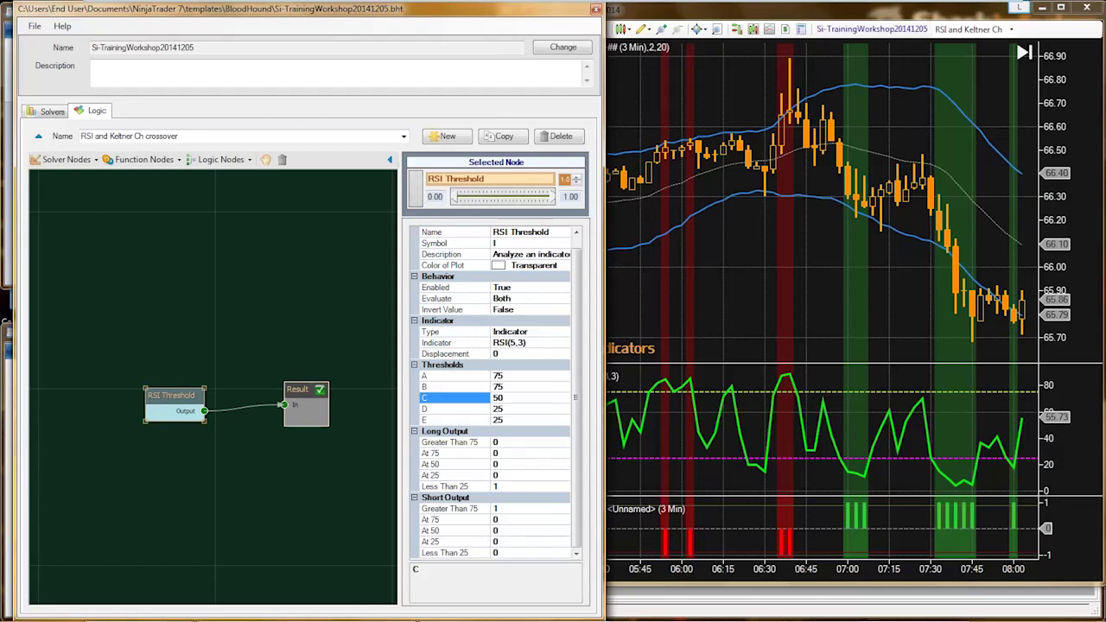
{"action": "left_click", "coordinate": [519, 485]}
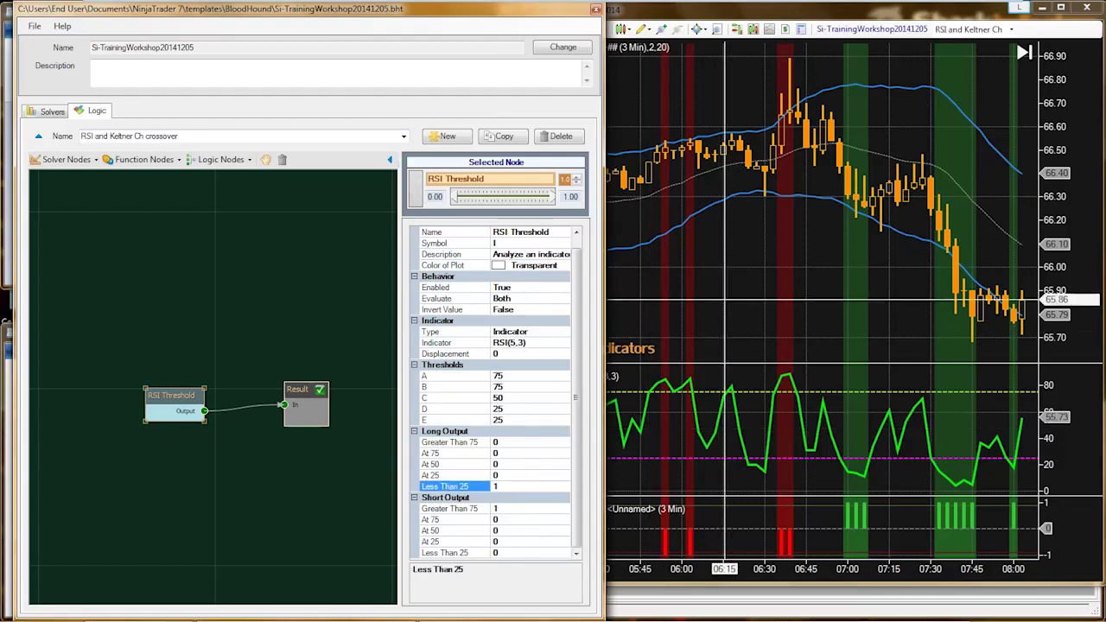
{"action": "left_click", "coordinate": [729, 307]}
{"action": "scroll", "coordinate": [730, 307], "scroll_direction": "down", "scroll_amount": 5}
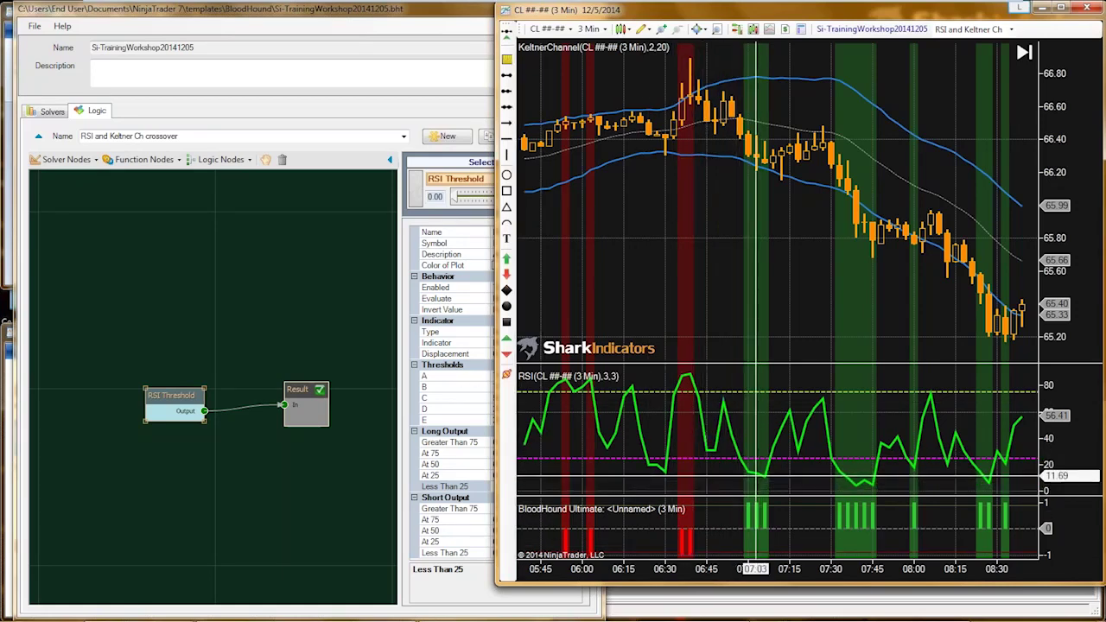
Switch to the WordPad notes, highlight "the latest 3 bars" in the long entry rule, and return to the BloodHound logic
{"action": "mouse_move", "coordinate": [368, 615]}
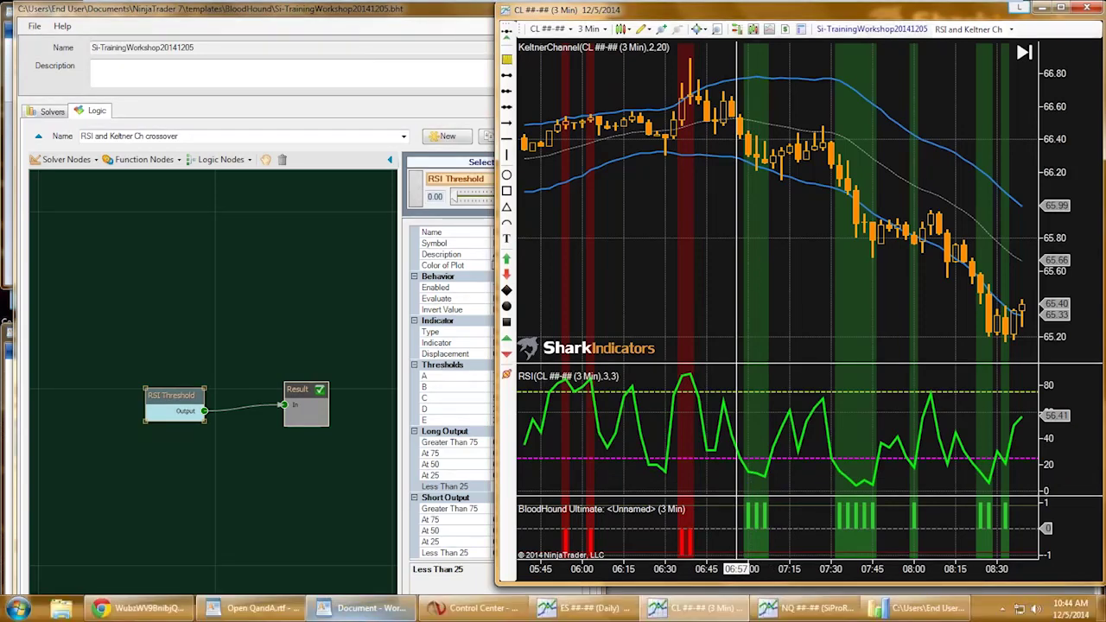
{"action": "left_click", "coordinate": [363, 608]}
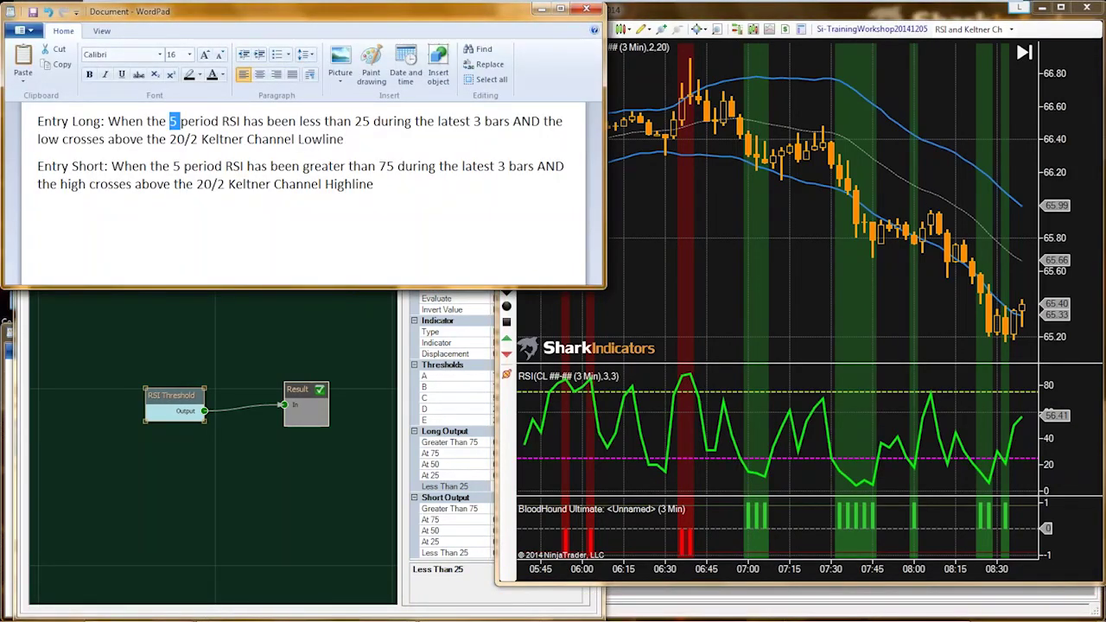
{"action": "left_click_drag", "start_coordinate": [415, 121], "coordinate": [511, 121]}
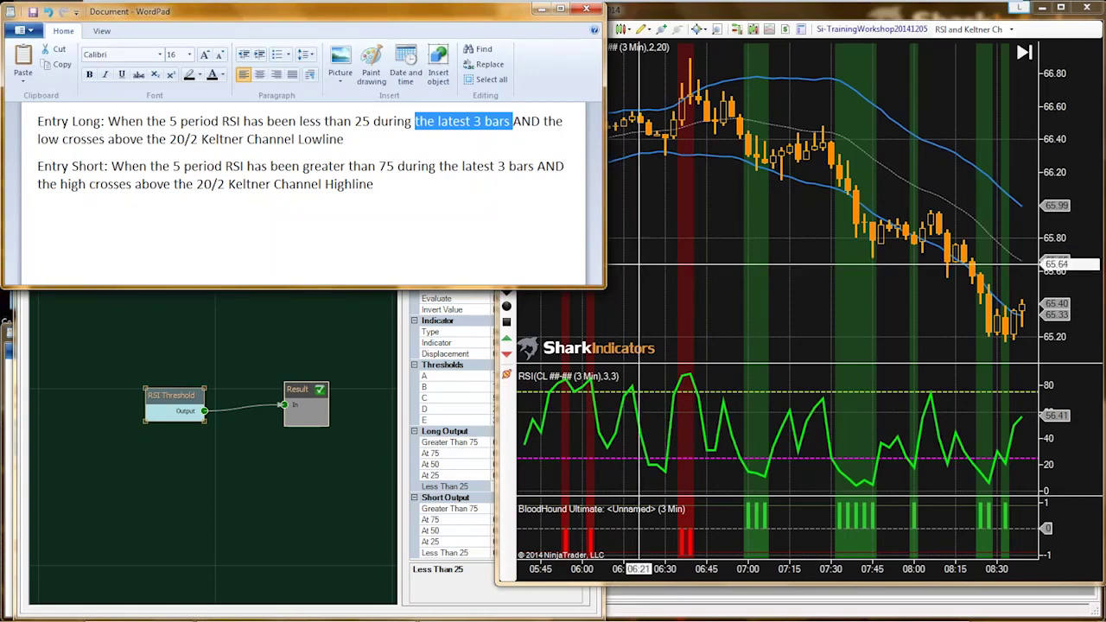
{"action": "left_click", "coordinate": [639, 263]}
{"action": "left_click", "coordinate": [363, 320]}
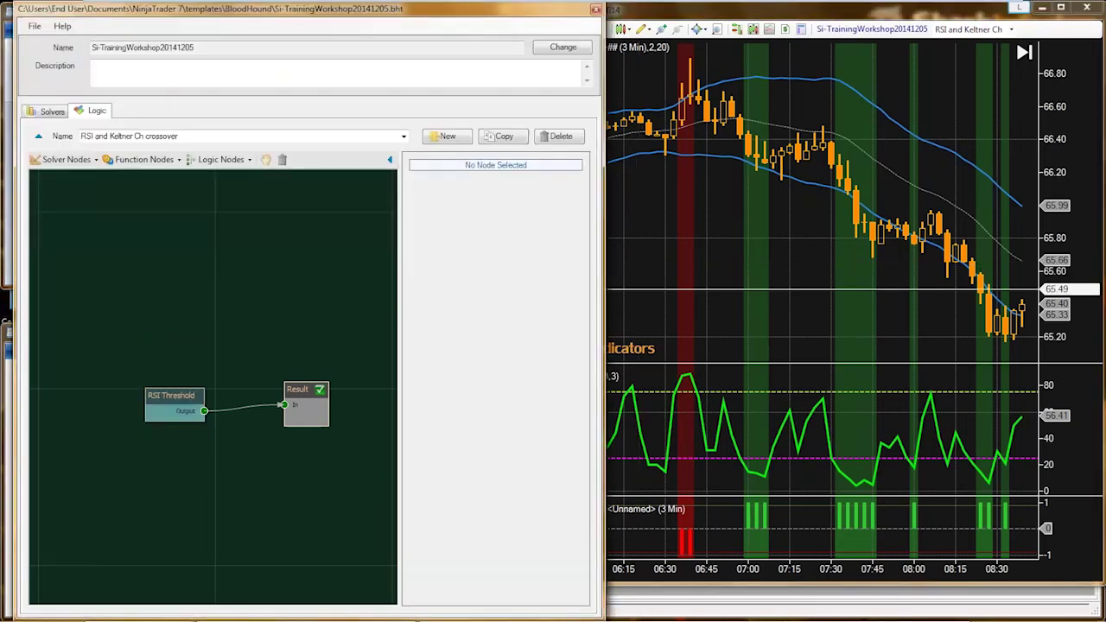
Insert a Lookback function node between the RSI Threshold and Result nodes, moving RSI Threshold aside to make room
{"action": "left_click_drag", "start_coordinate": [173, 398], "coordinate": [125, 385]}
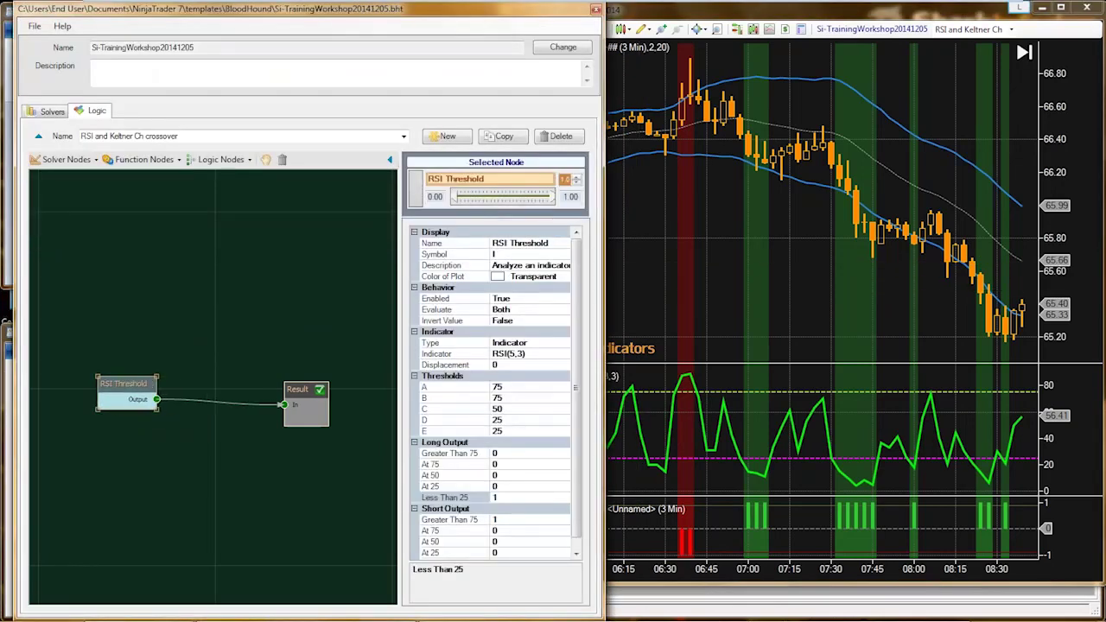
{"action": "left_click", "coordinate": [143, 159]}
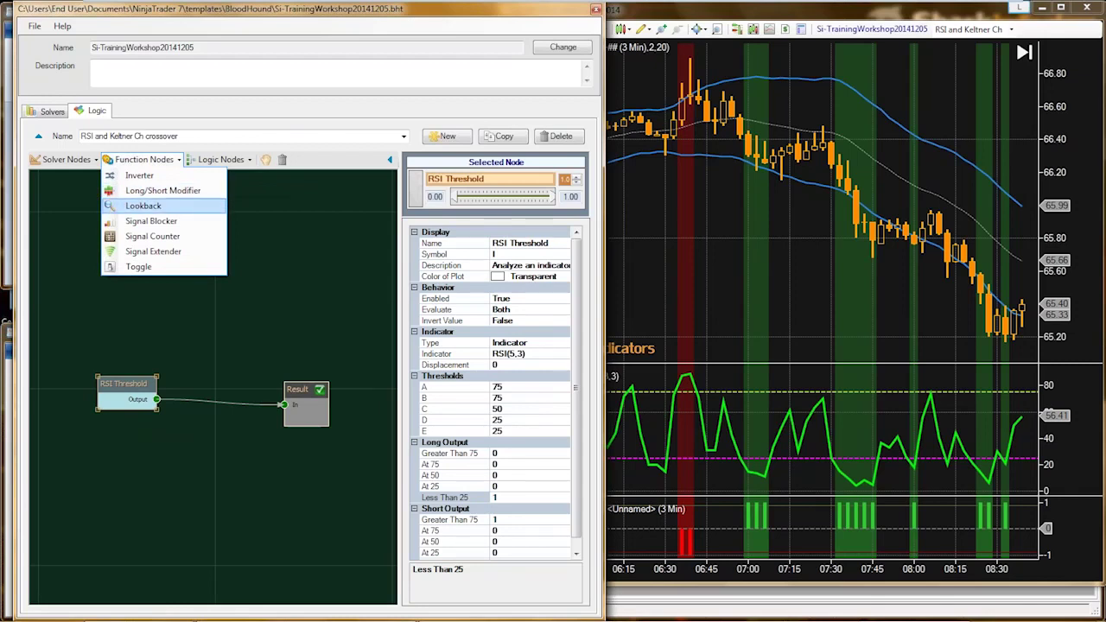
{"action": "left_click", "coordinate": [143, 205]}
{"action": "left_click", "coordinate": [244, 397]}
{"action": "left_click_drag", "start_coordinate": [241, 395], "coordinate": [218, 355]}
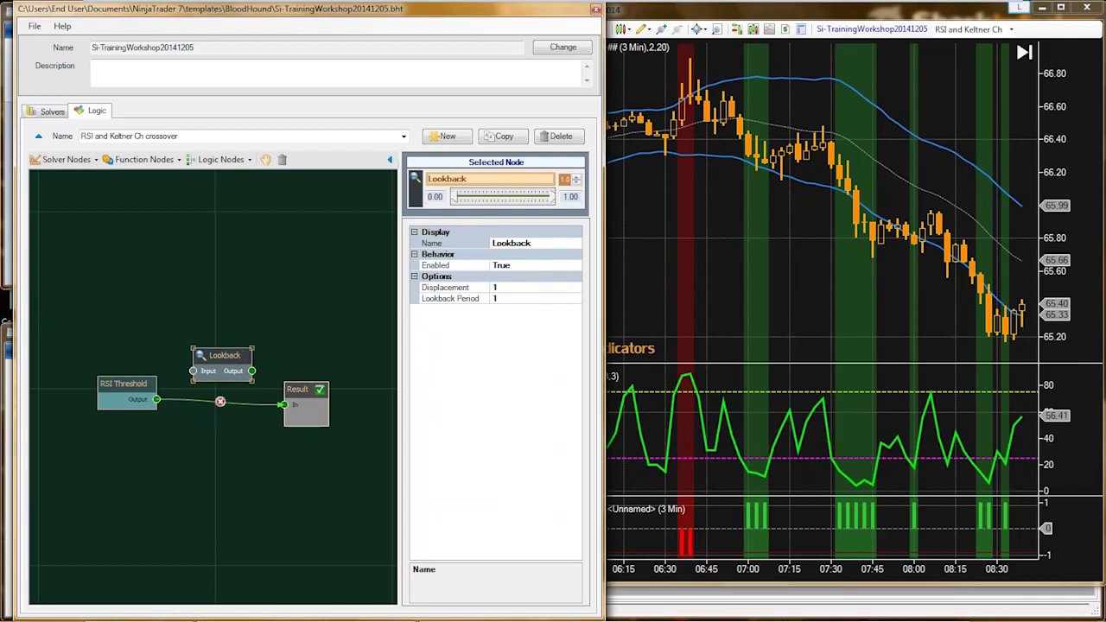
{"action": "left_click_drag", "start_coordinate": [157, 399], "coordinate": [284, 405]}
{"action": "left_click_drag", "start_coordinate": [221, 356], "coordinate": [221, 370]}
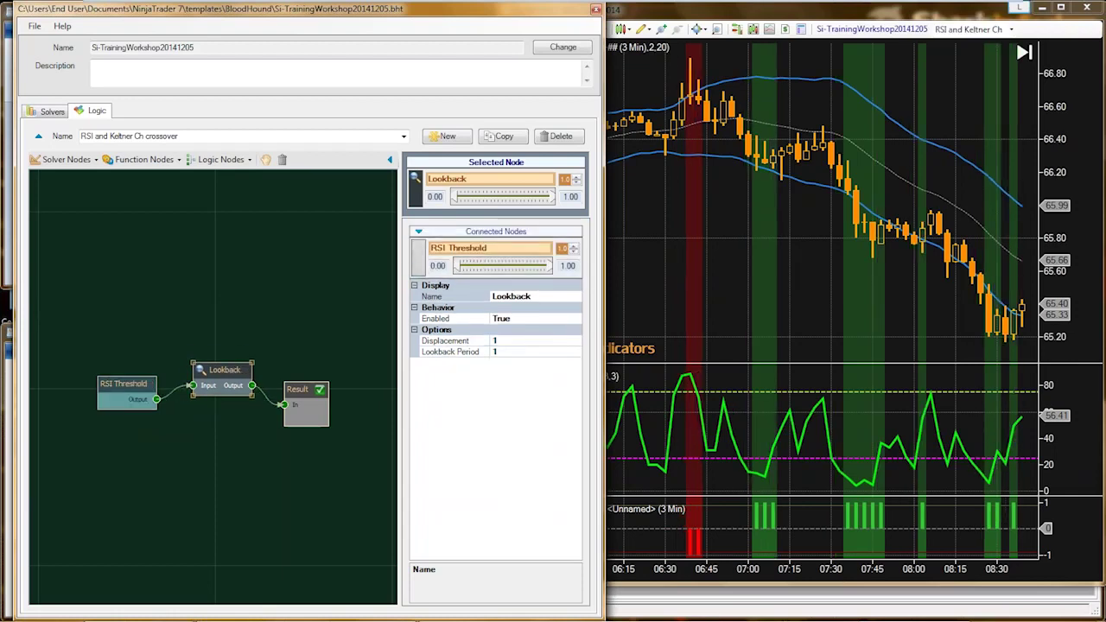
Compare the Lookback node's output bars with the RSI plot on the enlarged chart and set its Displacement to 0
{"action": "left_click", "coordinate": [454, 341]}
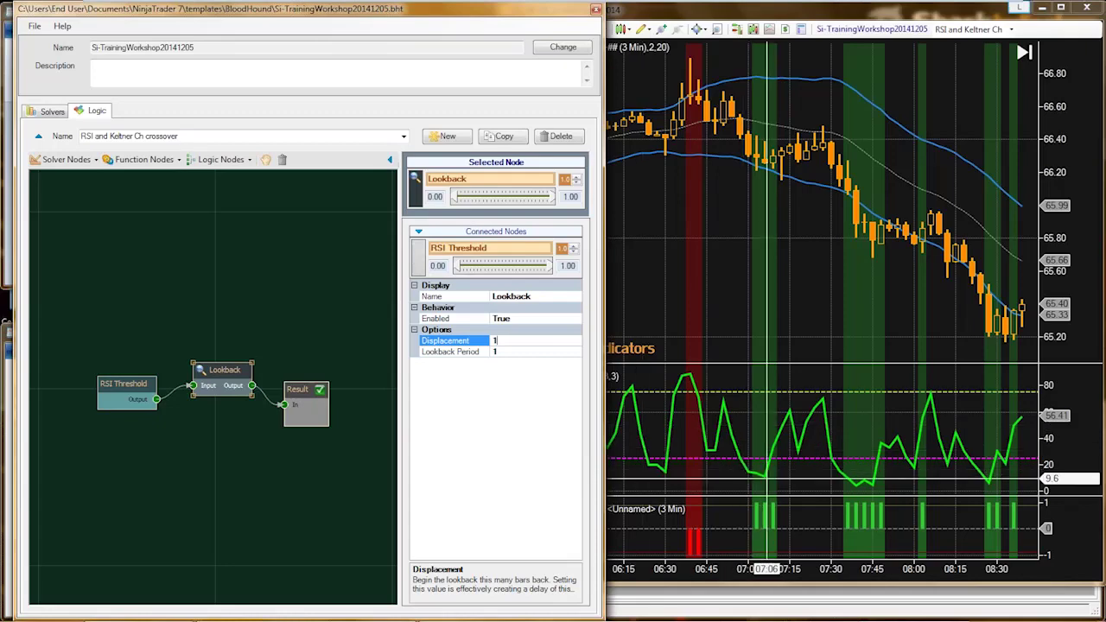
{"action": "left_click", "coordinate": [743, 458]}
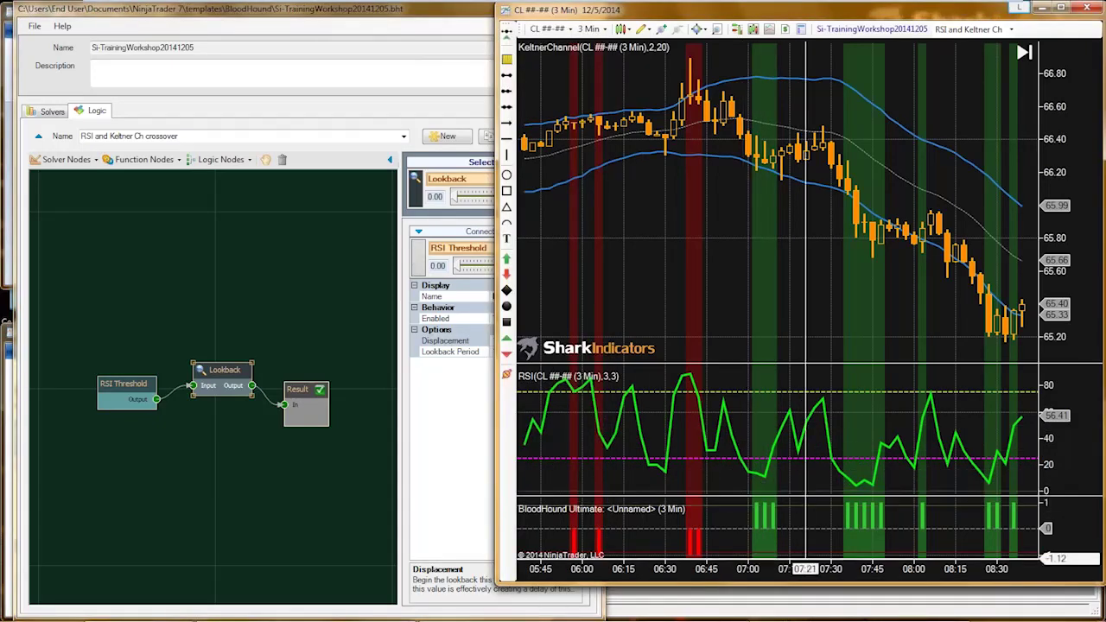
{"action": "scroll", "coordinate": [846, 259], "scroll_direction": "up", "scroll_amount": 5}
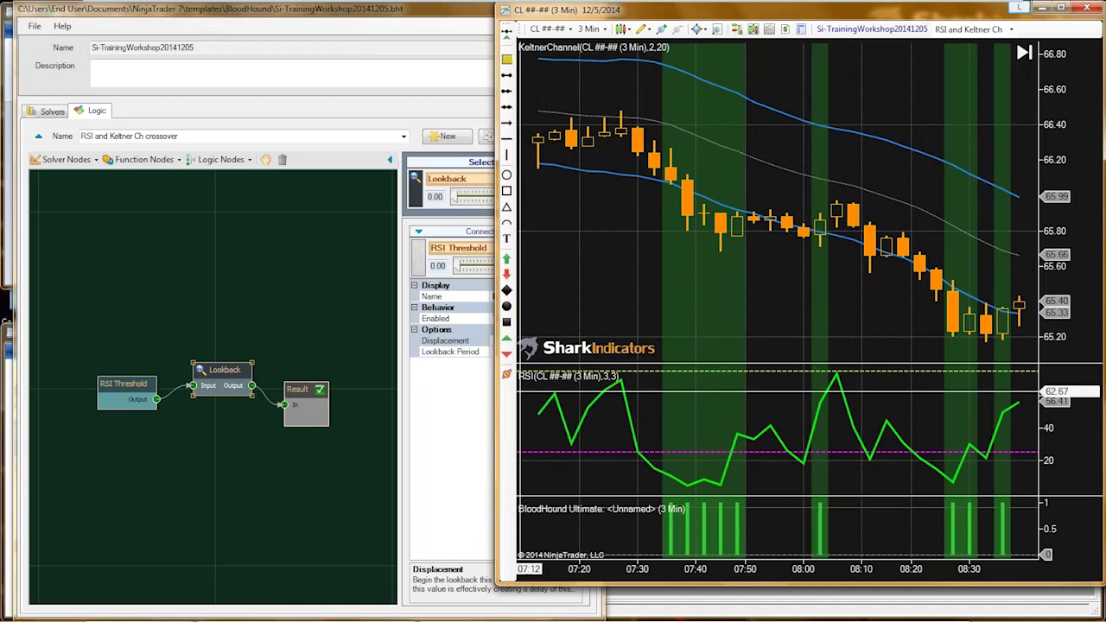
{"action": "left_click", "coordinate": [449, 341]}
{"action": "type", "text": "0"}
{"action": "left_click", "coordinate": [449, 352]}
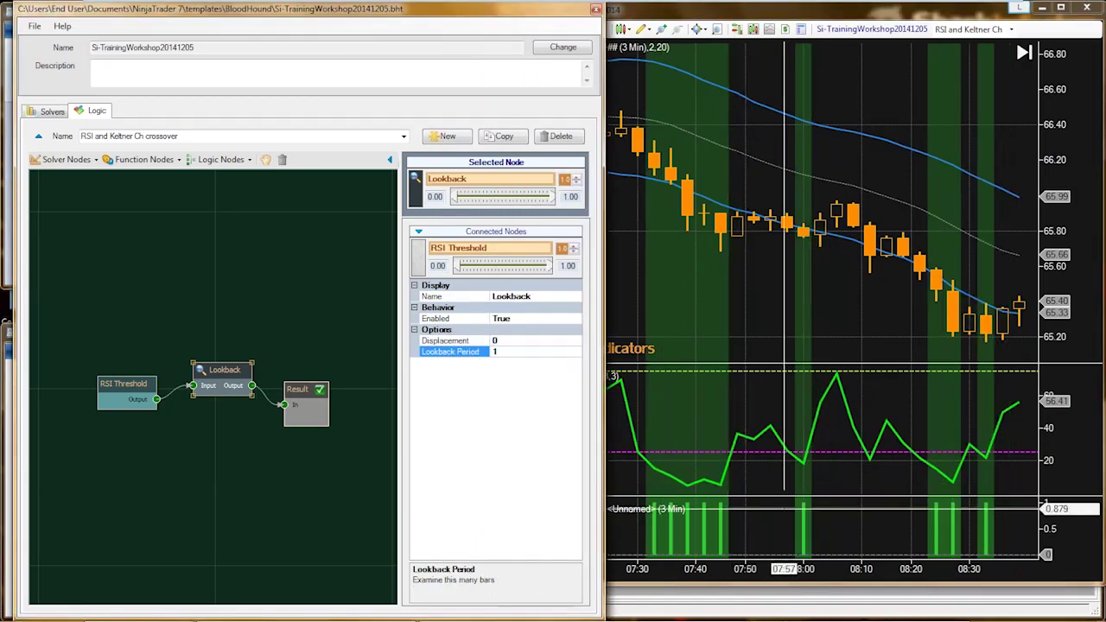
{"action": "left_click", "coordinate": [821, 465]}
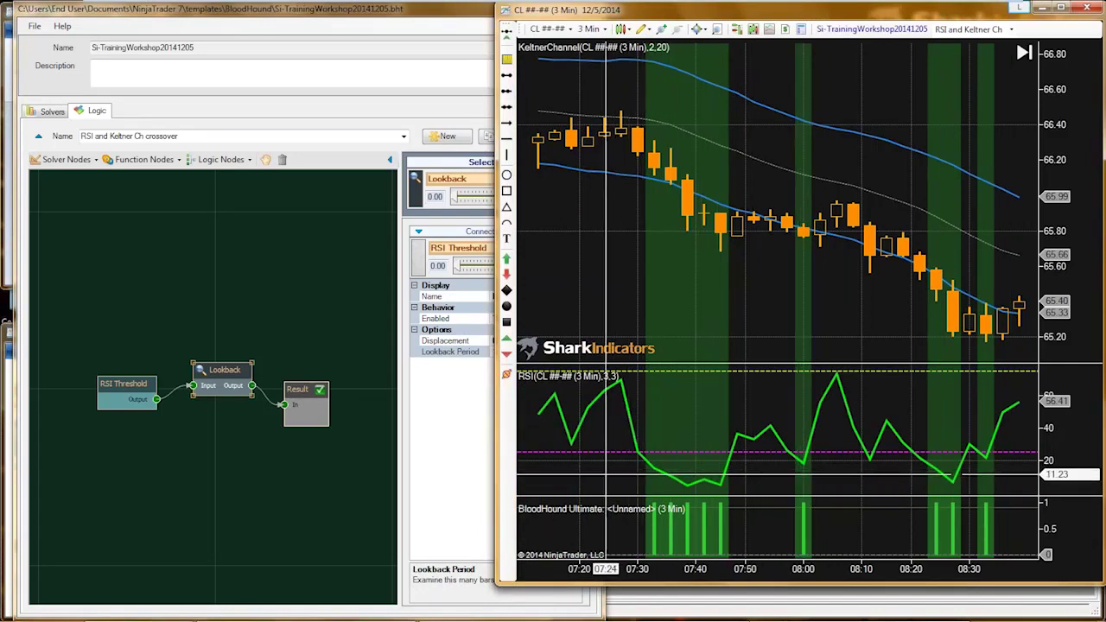
Set the Lookback node's Lookback Period to 3 and its Lookback Mode to Min
{"action": "left_click", "coordinate": [495, 352]}
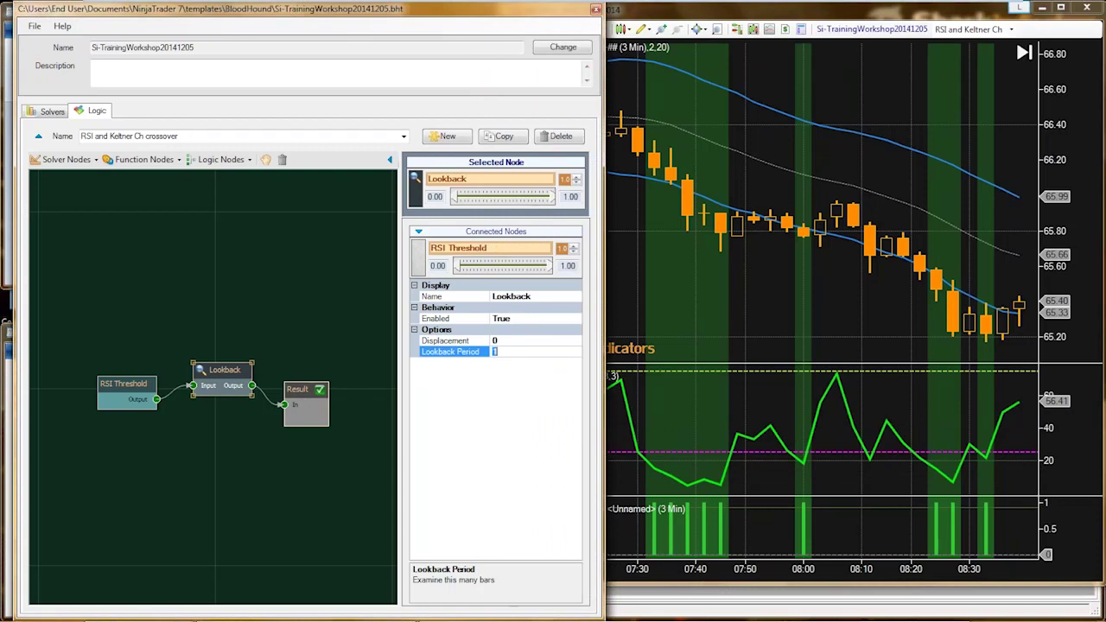
{"action": "type", "text": "3"}
{"action": "key", "text": "Return"}
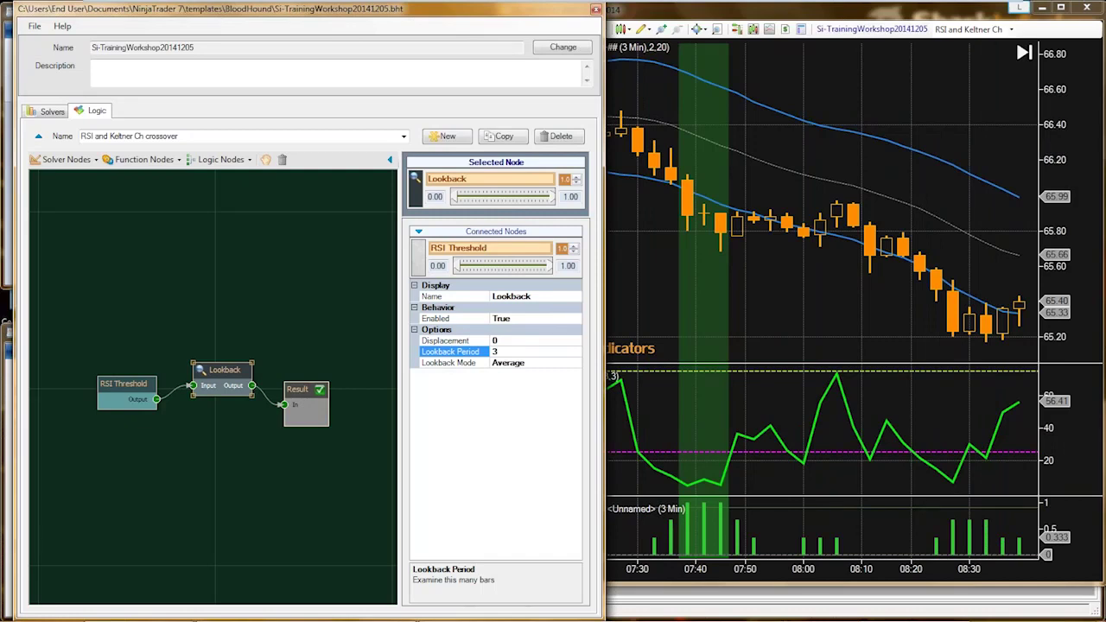
{"action": "left_click", "coordinate": [517, 363]}
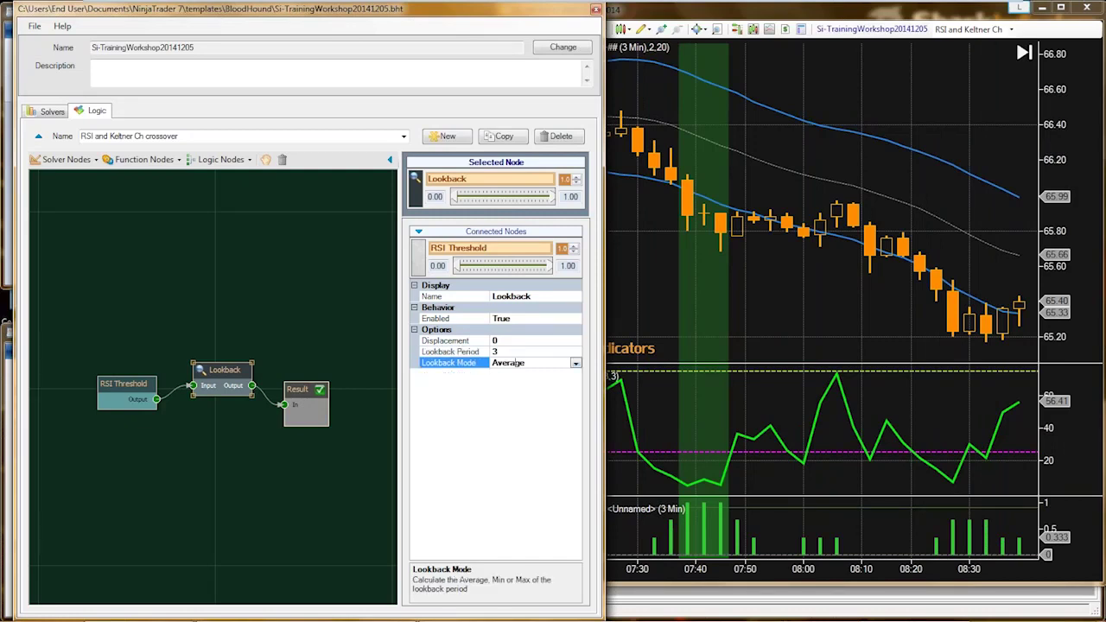
{"action": "left_click", "coordinate": [576, 363]}
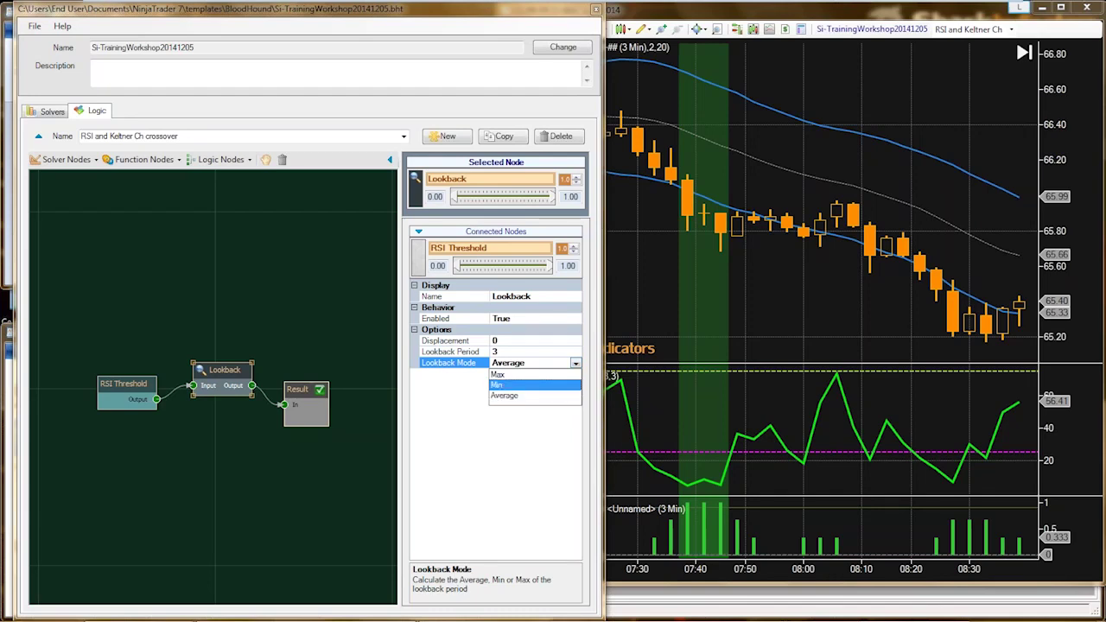
{"action": "left_click", "coordinate": [518, 384]}
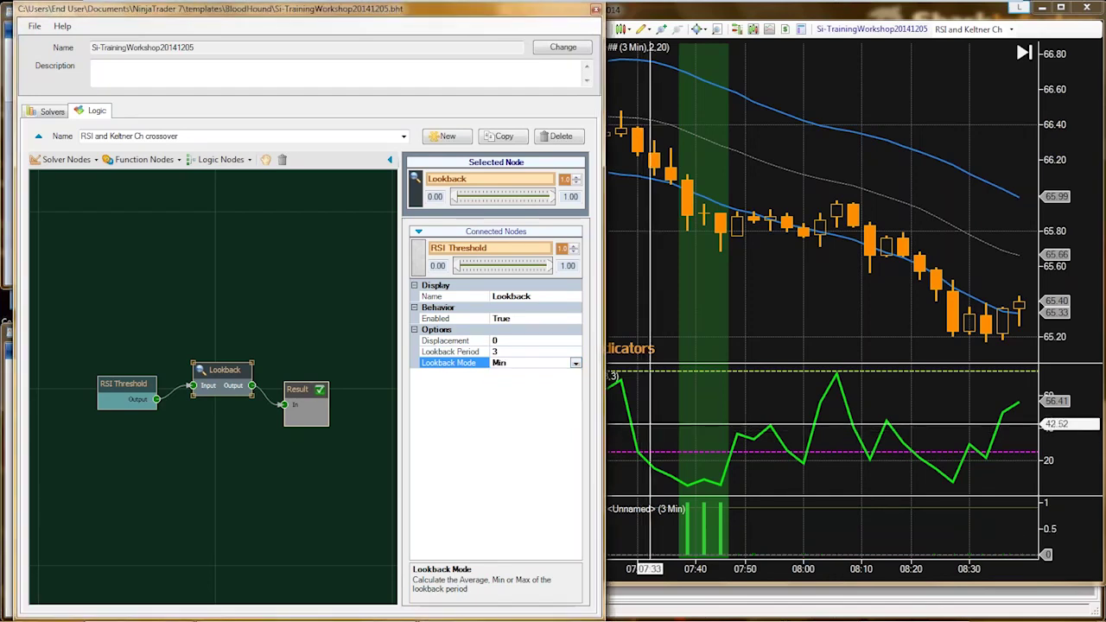
Examine earlier chart bars to see where the three-bar Min lookback produces long signals
{"action": "left_click", "coordinate": [661, 407]}
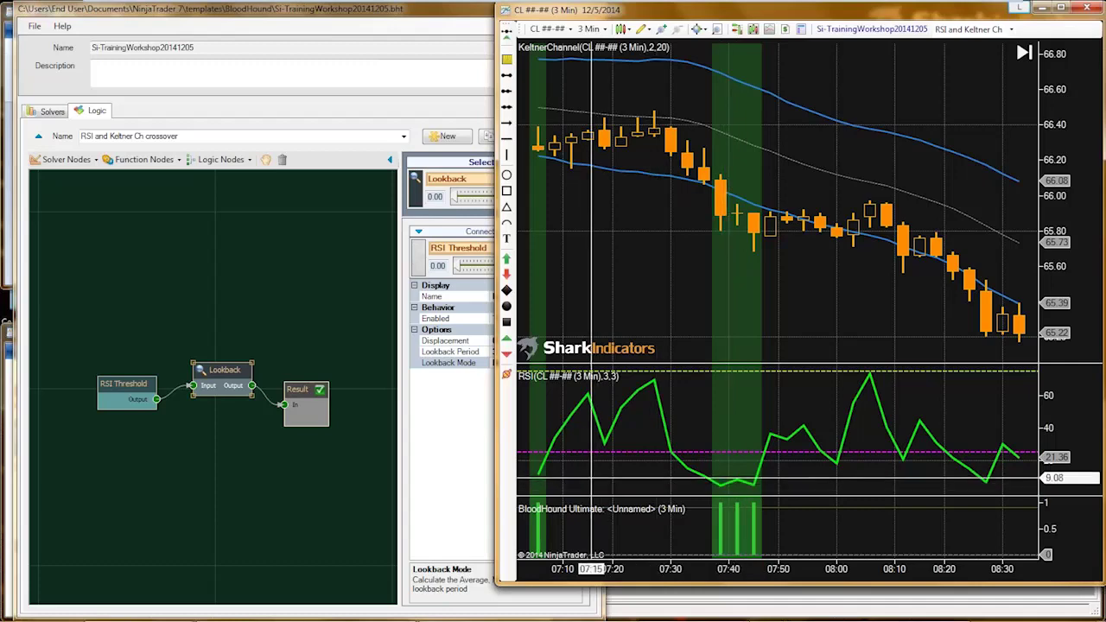
{"action": "scroll", "coordinate": [591, 478], "scroll_direction": "up", "scroll_amount": 5}
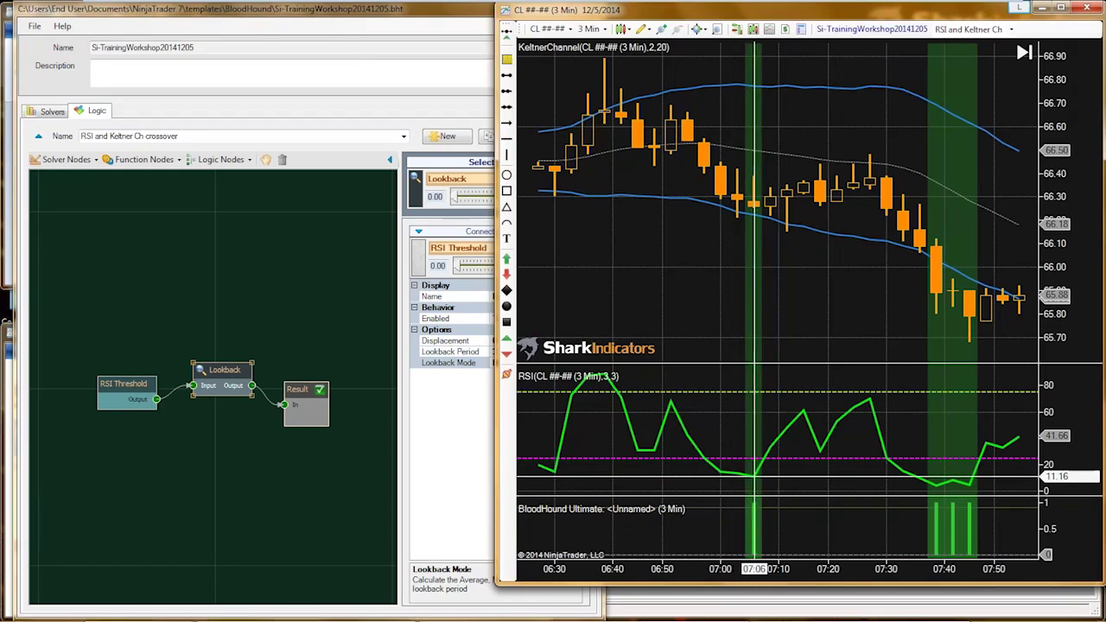
{"action": "scroll", "coordinate": [752, 467], "scroll_direction": "up", "scroll_amount": 5}
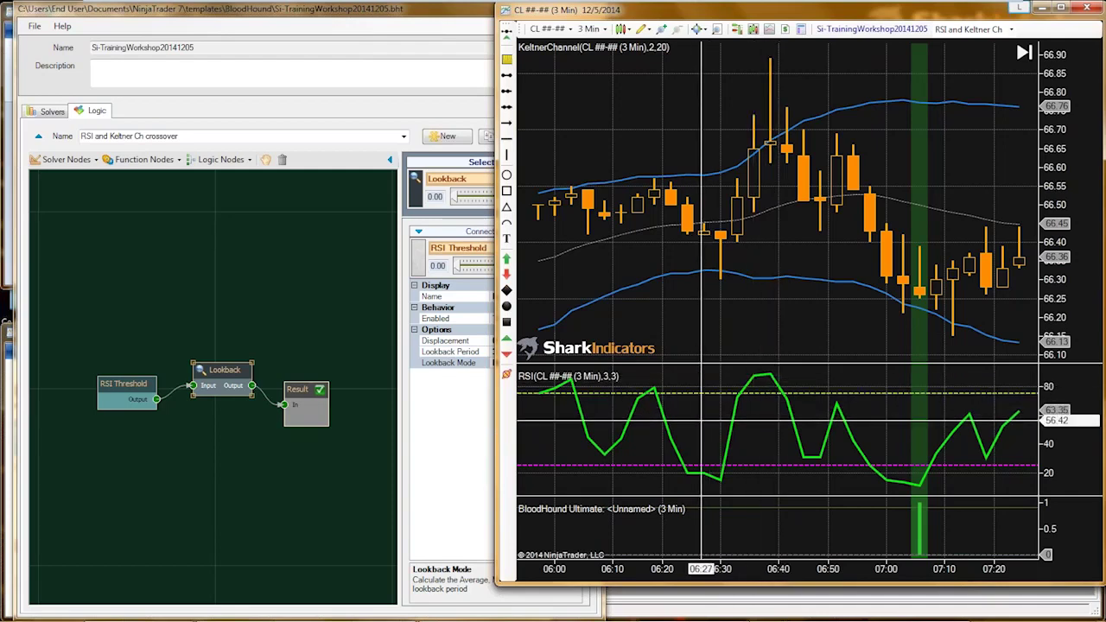
Open the chart's indicator settings and add a second RSI indicator
{"action": "double_click", "coordinate": [733, 421]}
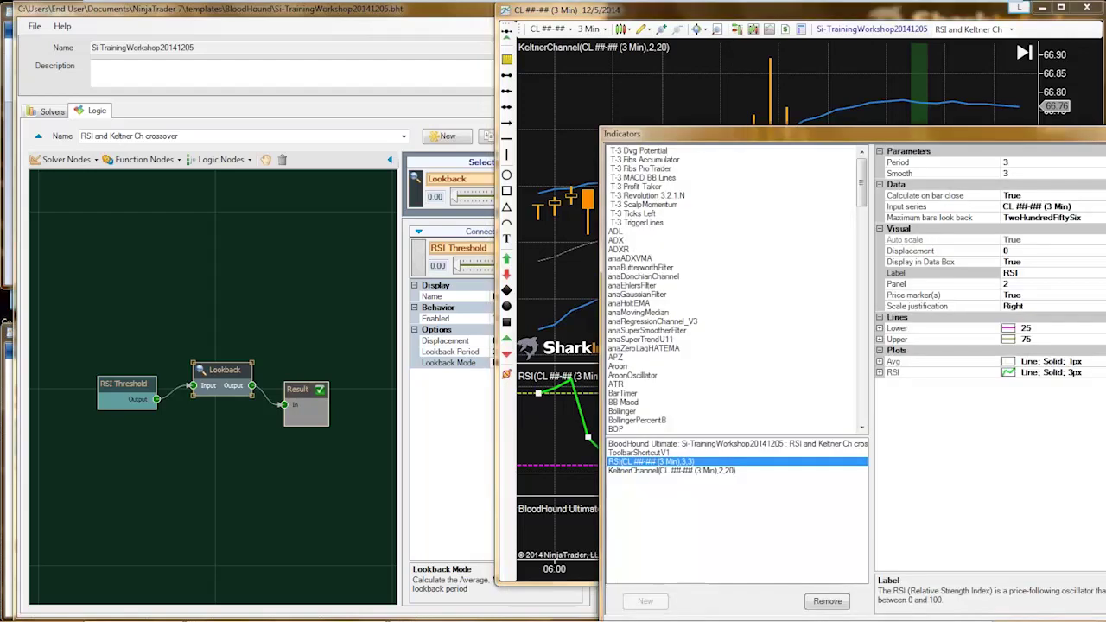
{"action": "left_click_drag", "start_coordinate": [738, 136], "coordinate": [204, 44]}
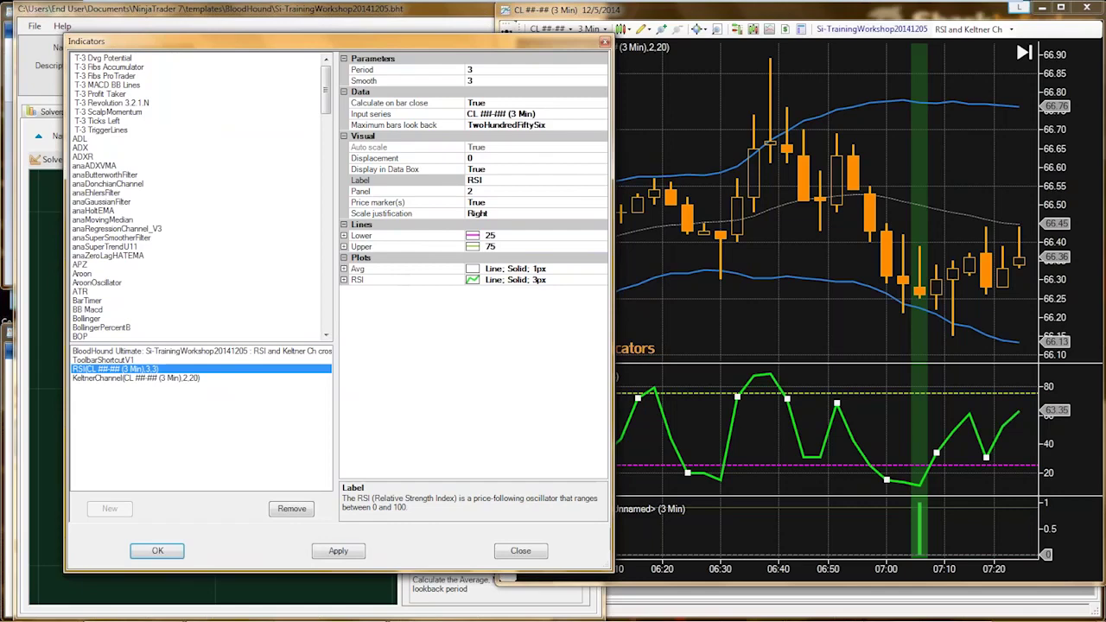
{"action": "left_click", "coordinate": [104, 246]}
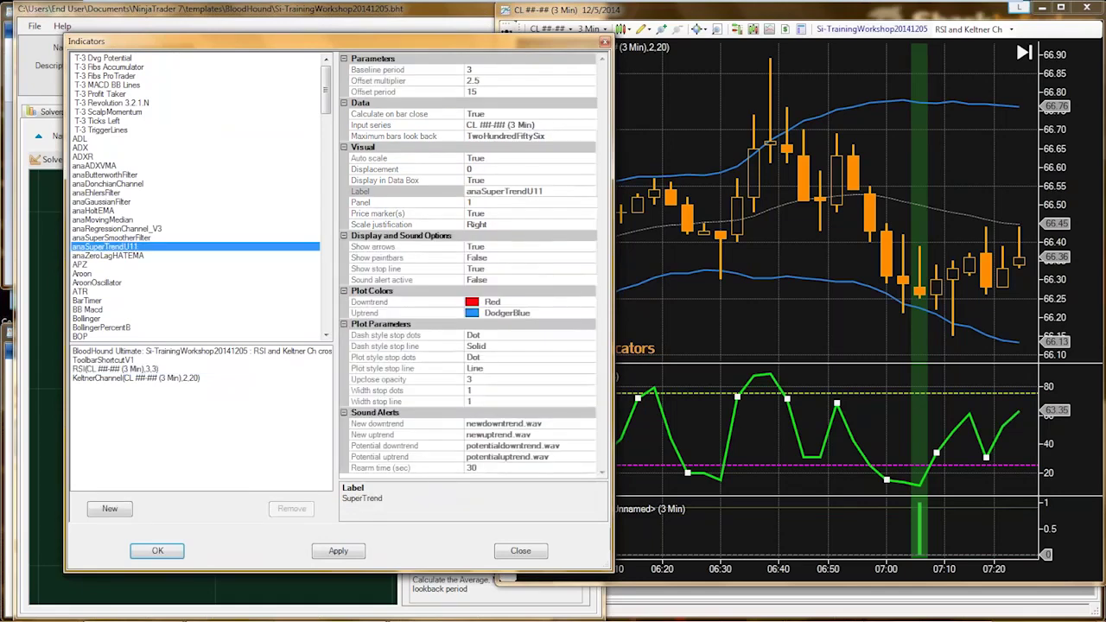
{"action": "key", "text": "r"}
{"action": "scroll", "coordinate": [196, 197], "scroll_direction": "down", "scroll_amount": 3}
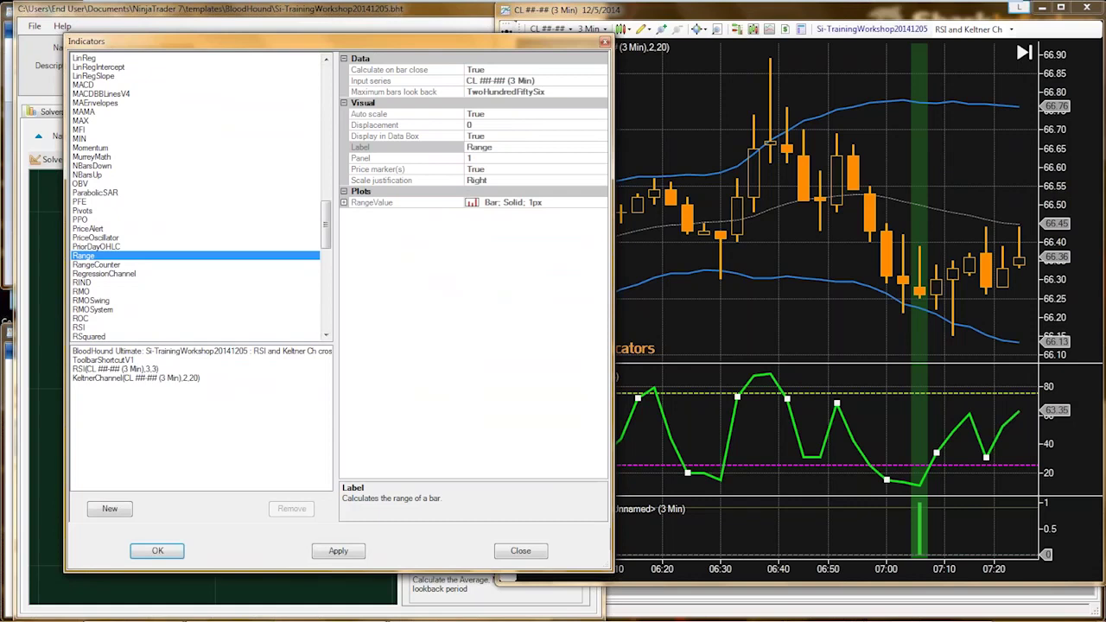
{"action": "double_click", "coordinate": [78, 327]}
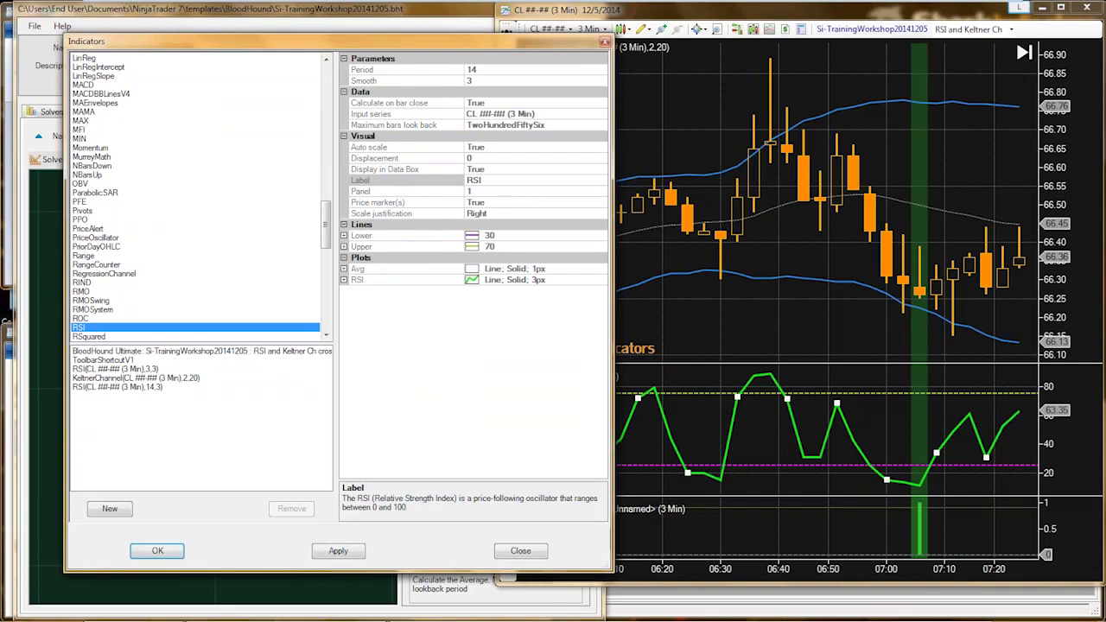
Set the newly added RSI's period to 20 and the plot style of its RSI line to Dot
{"action": "left_click", "coordinate": [117, 387]}
{"action": "double_click", "coordinate": [472, 70]}
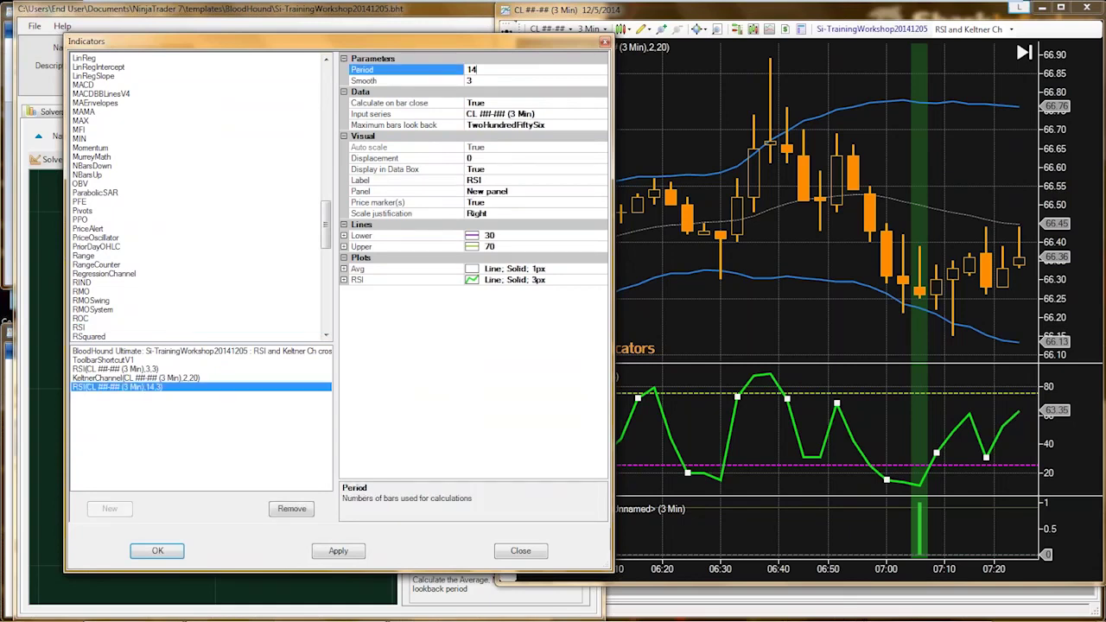
{"action": "type", "text": "20"}
{"action": "double_click", "coordinate": [380, 279]}
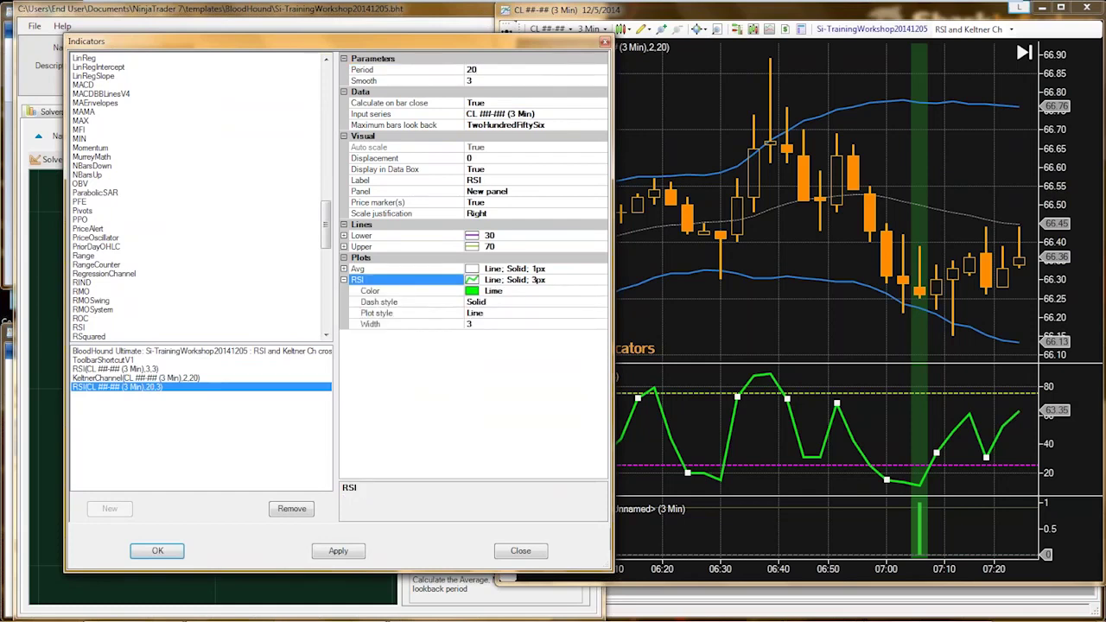
{"action": "left_click", "coordinate": [484, 313]}
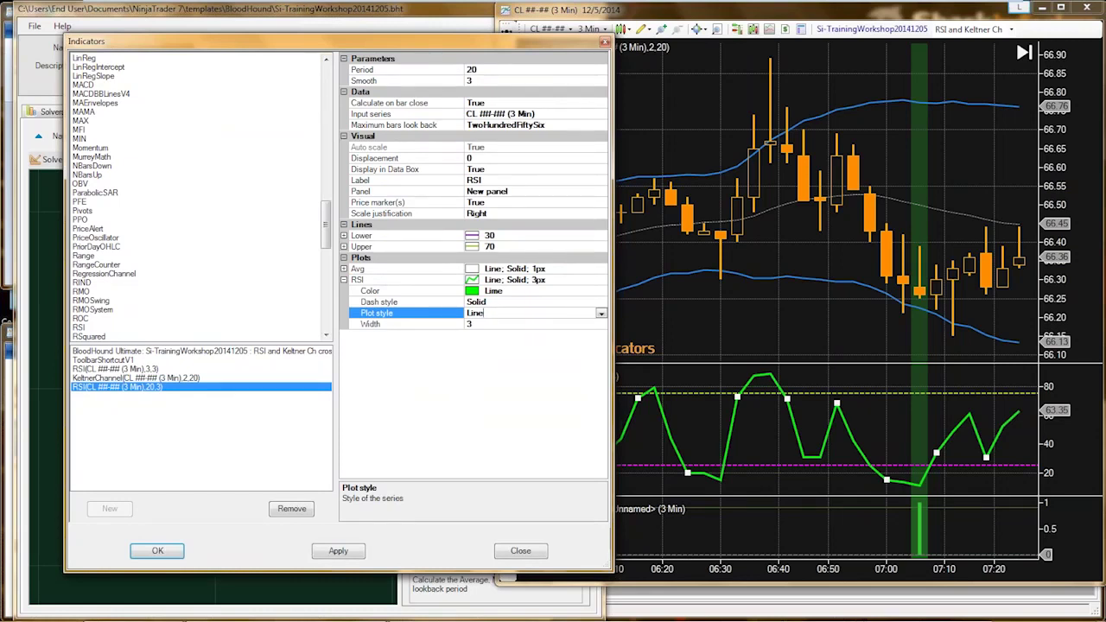
{"action": "left_click", "coordinate": [601, 313]}
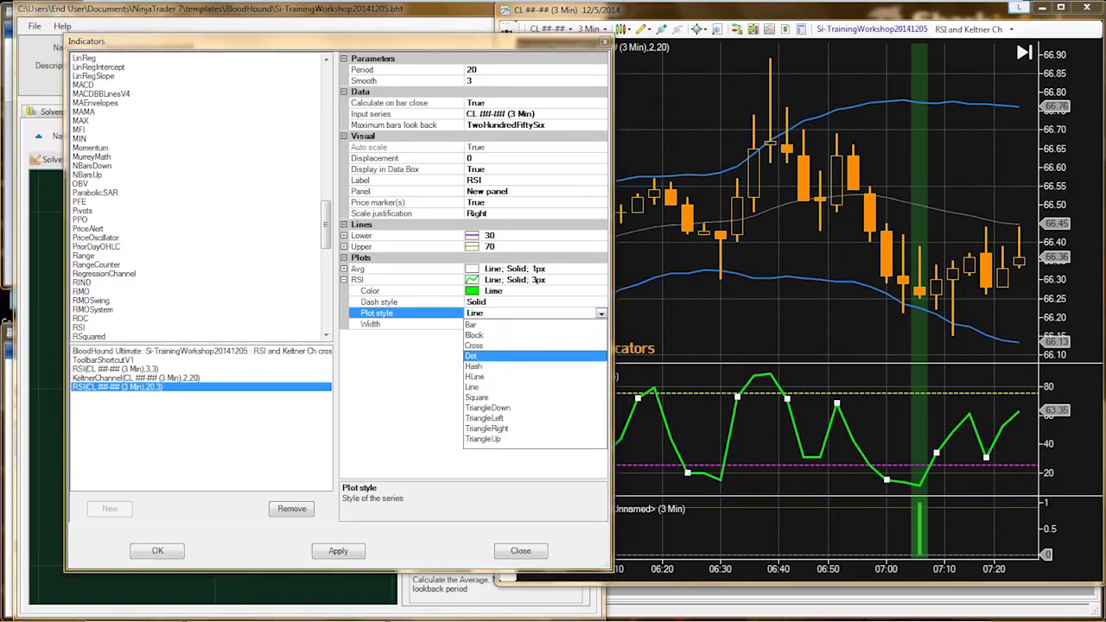
{"action": "left_click", "coordinate": [471, 356]}
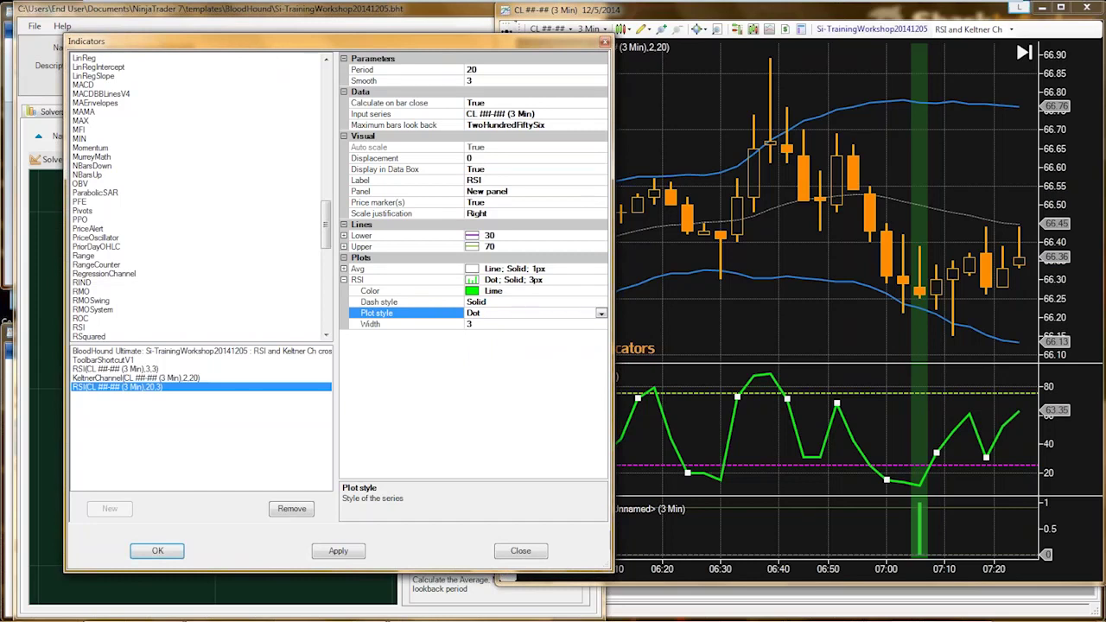
{"action": "key", "text": "Down"}
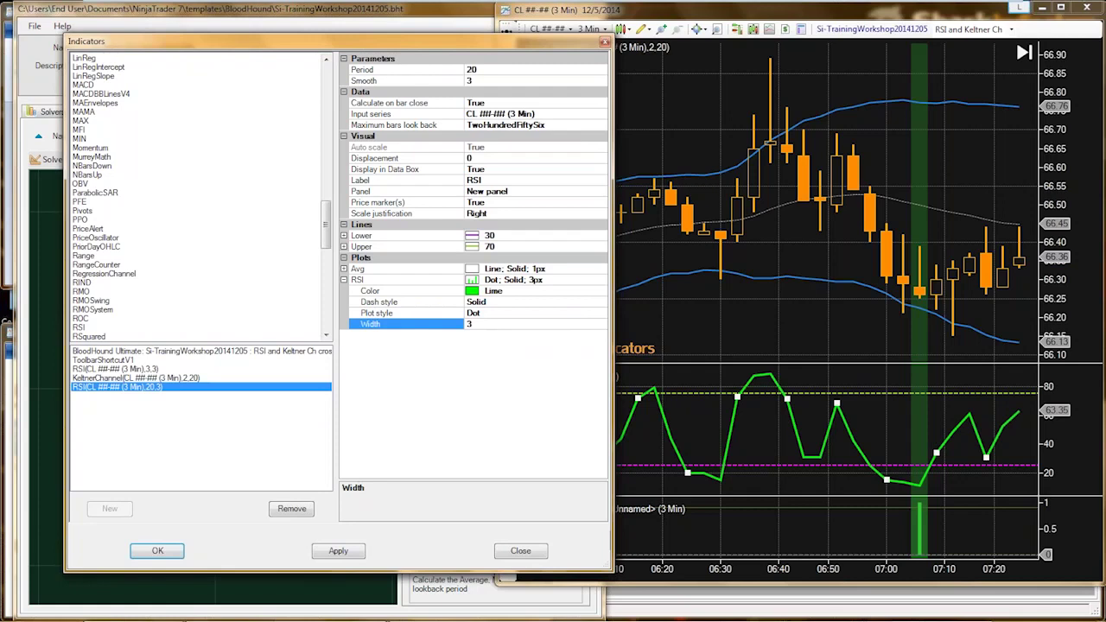
Assign the dotted RSI to panel 2 and apply it to the chart
{"action": "left_click", "coordinate": [487, 191]}
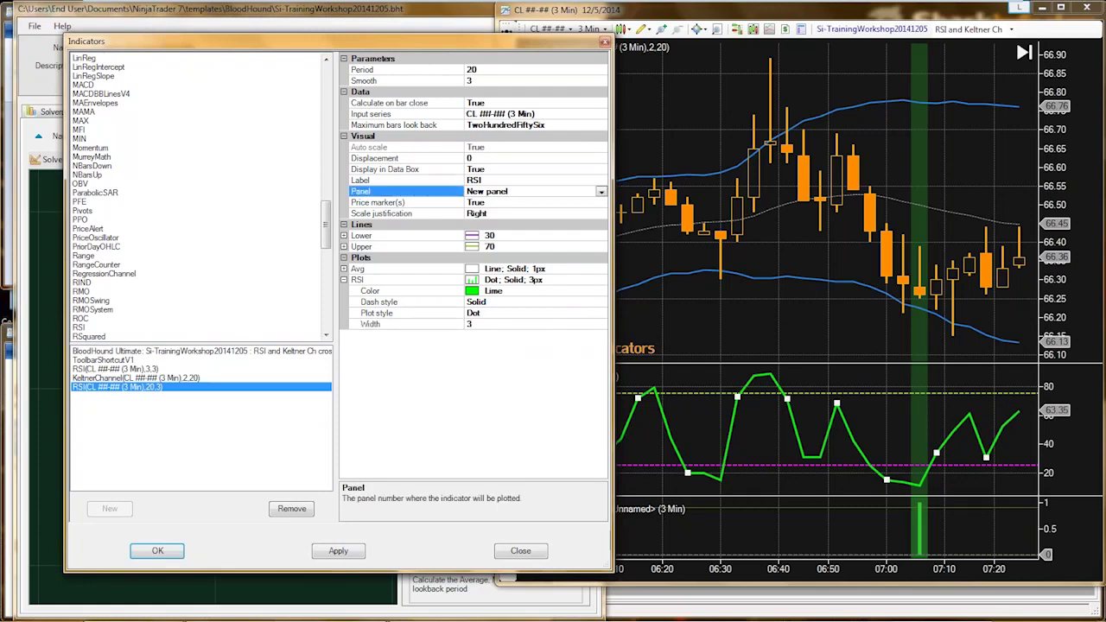
{"action": "left_click", "coordinate": [601, 191]}
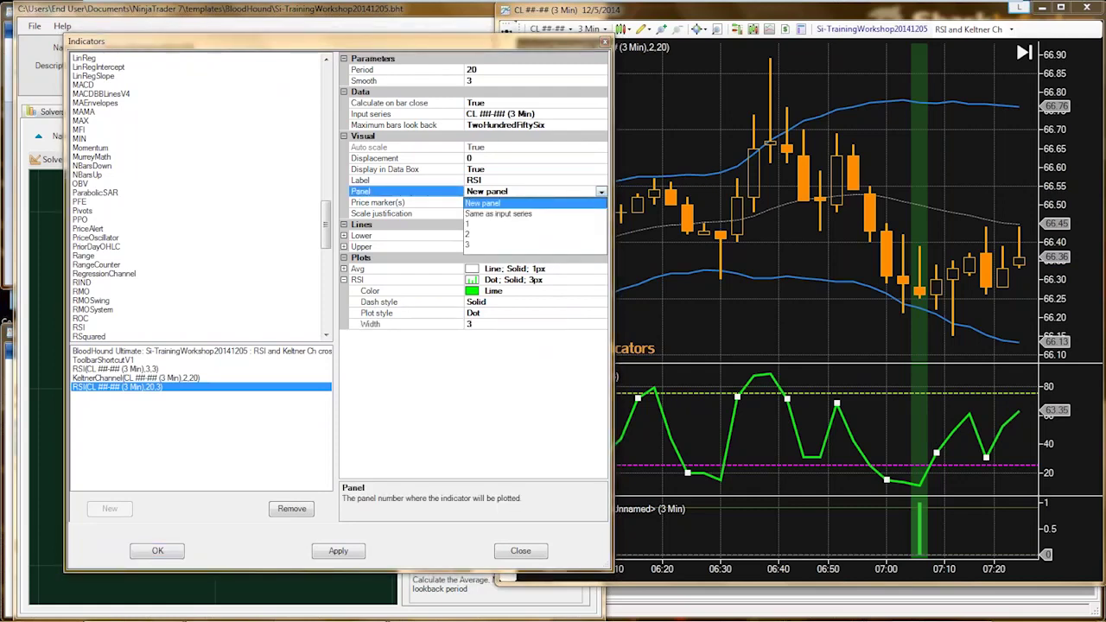
{"action": "left_click", "coordinate": [467, 234]}
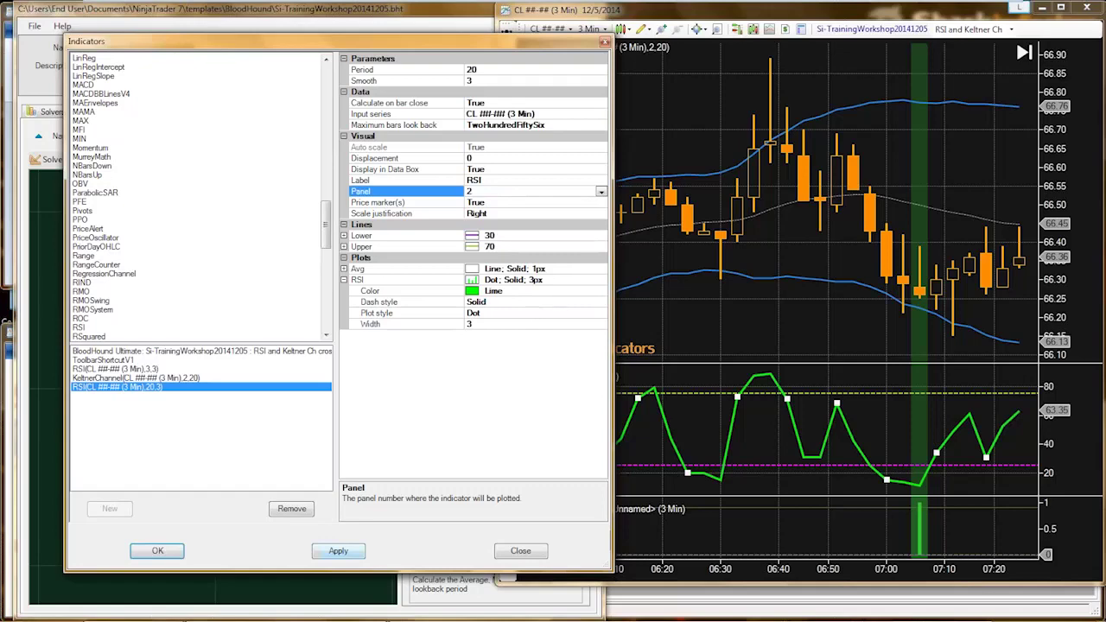
{"action": "left_click", "coordinate": [337, 550]}
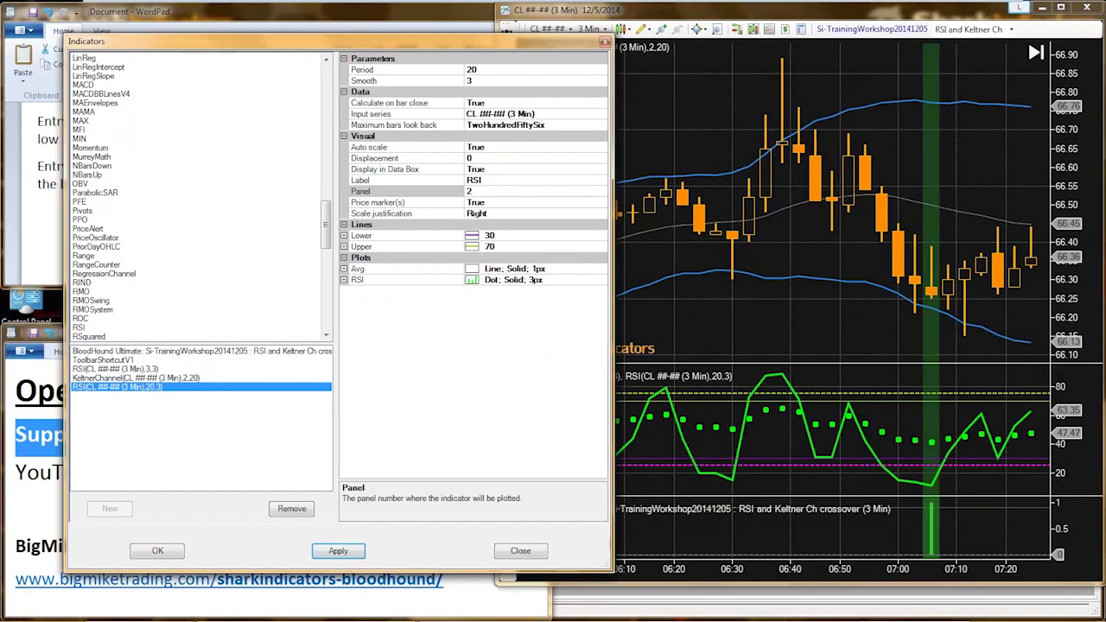
Set the dotted RSI's period to 5 and apply the change to the chart
{"action": "left_click", "coordinate": [489, 213]}
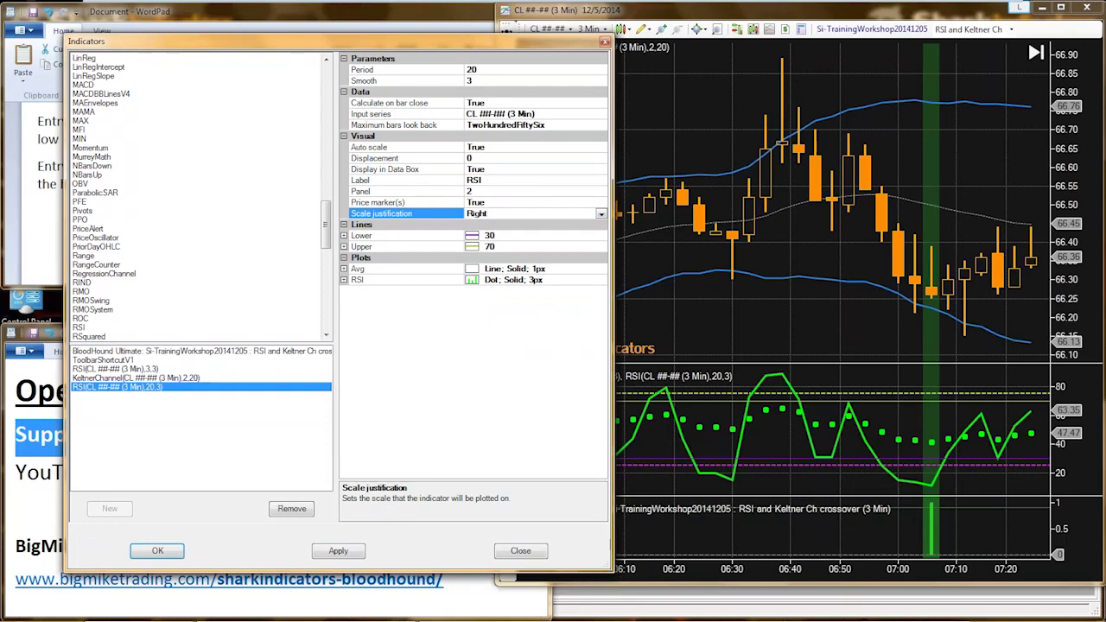
{"action": "double_click", "coordinate": [472, 70]}
{"action": "type", "text": "5"}
{"action": "left_click", "coordinate": [472, 81]}
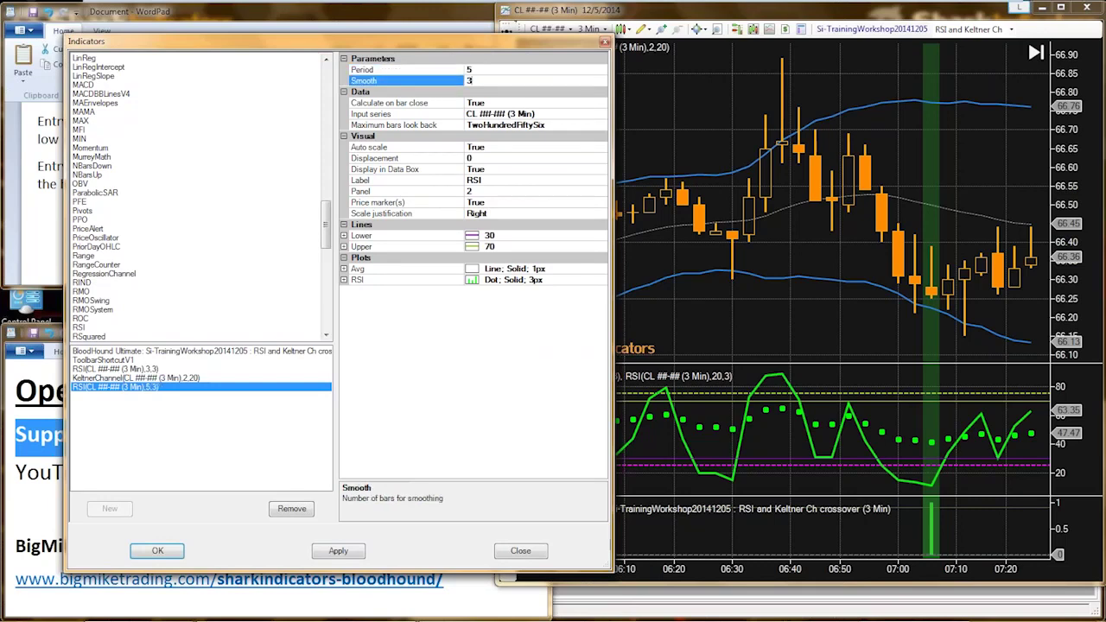
{"action": "left_click", "coordinate": [338, 550]}
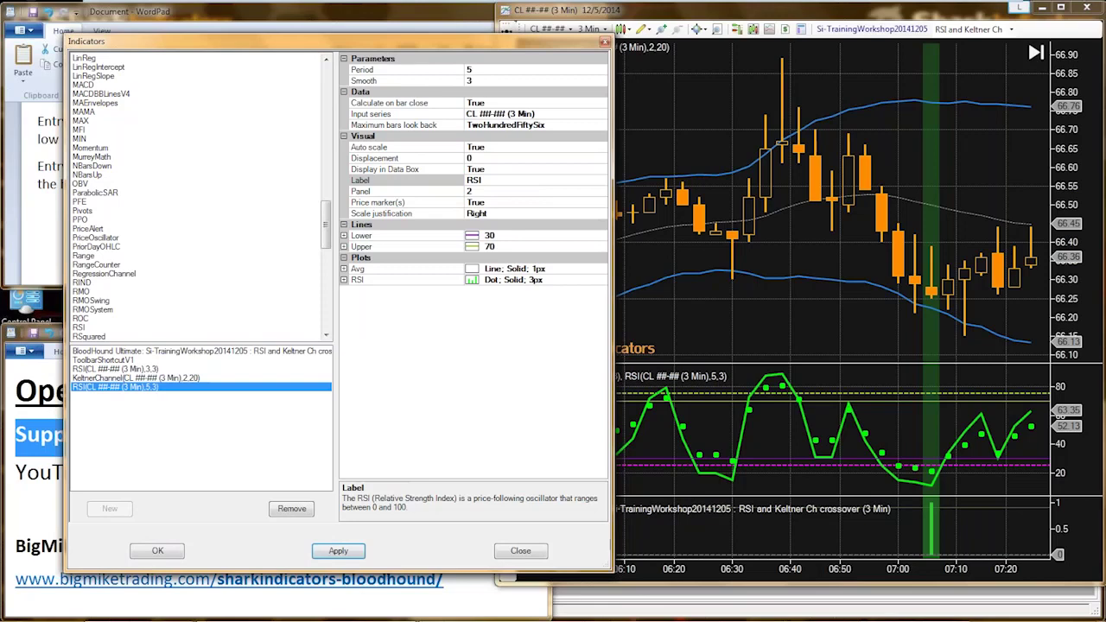
Set the original line-style RSI's period to 5 as well, apply it to the chart and close the indicator settings
{"action": "left_click", "coordinate": [114, 369]}
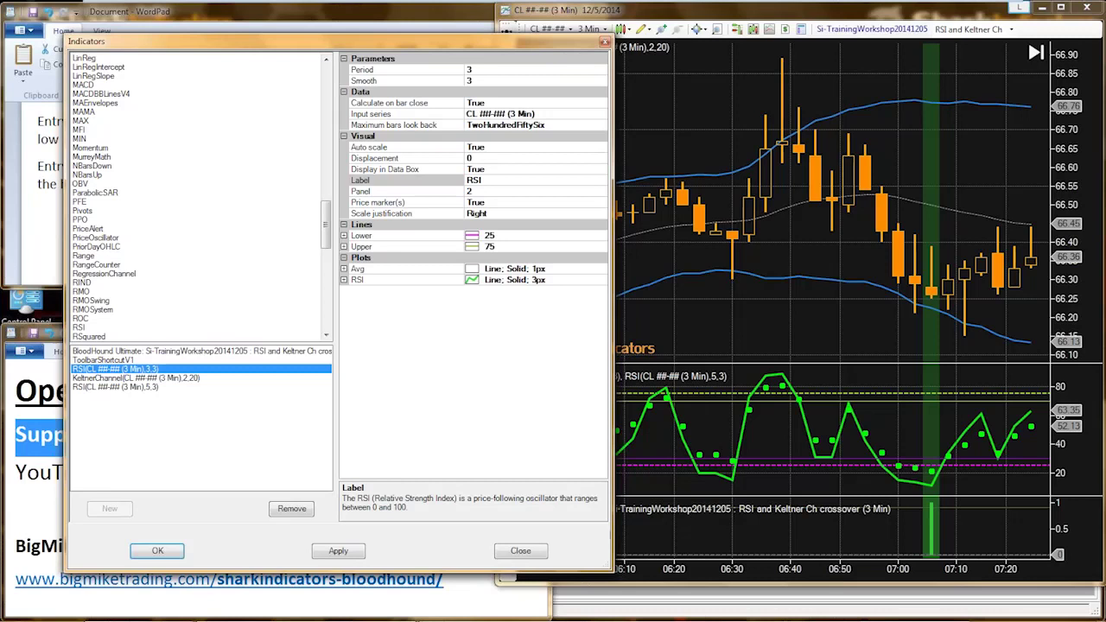
{"action": "left_click", "coordinate": [115, 386]}
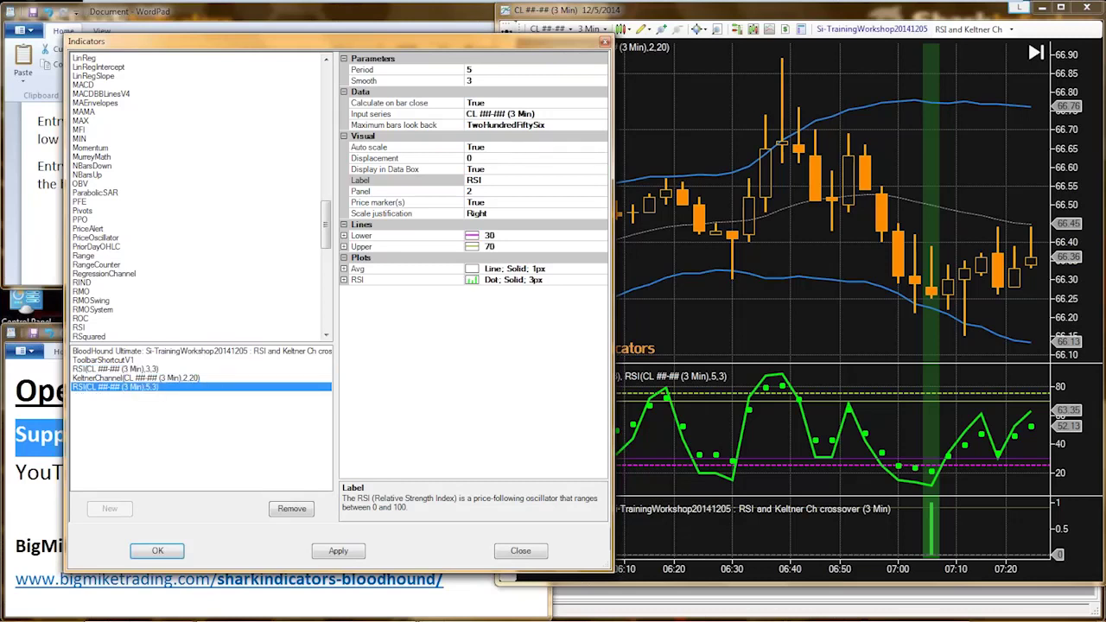
{"action": "left_click", "coordinate": [115, 369]}
{"action": "left_click", "coordinate": [470, 70]}
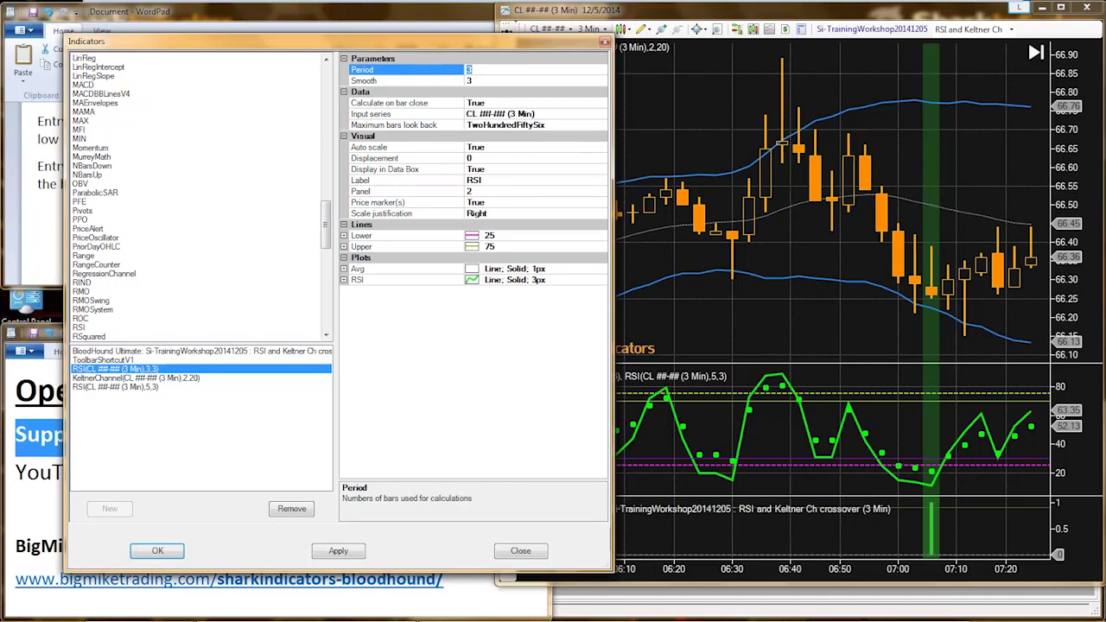
{"action": "type", "text": "5"}
{"action": "left_click", "coordinate": [406, 81]}
{"action": "left_click", "coordinate": [115, 386]}
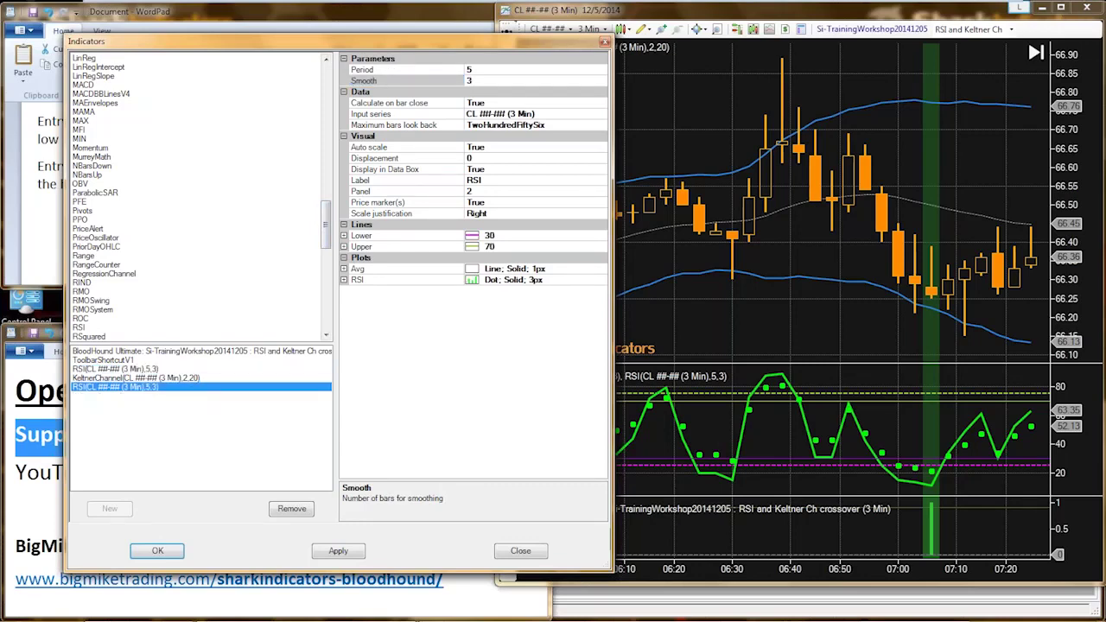
{"action": "left_click", "coordinate": [407, 69]}
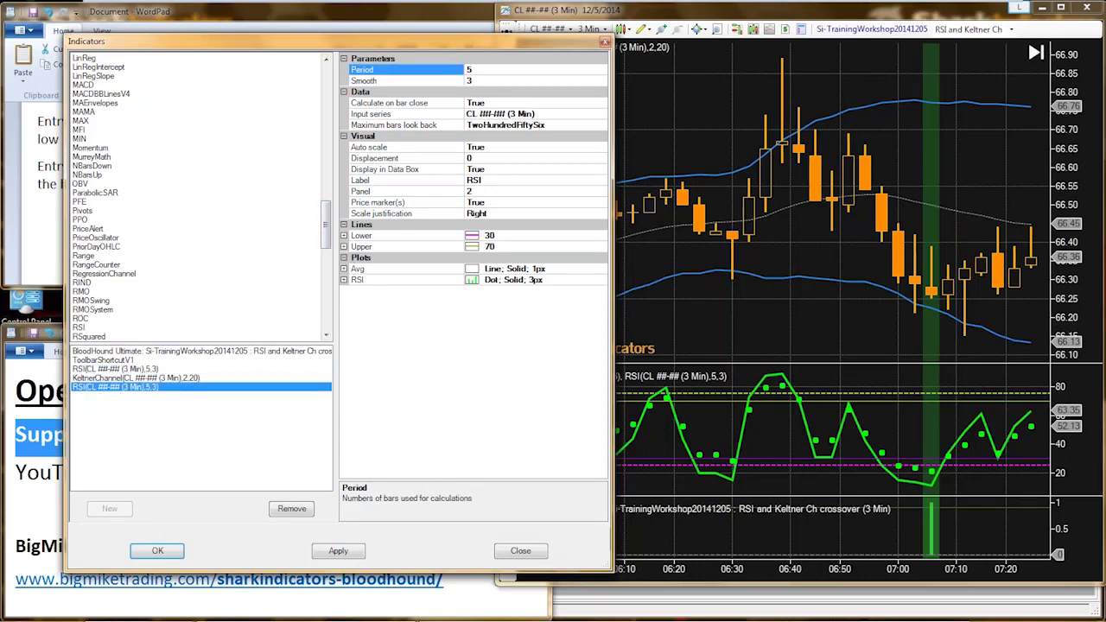
{"action": "left_click", "coordinate": [338, 551]}
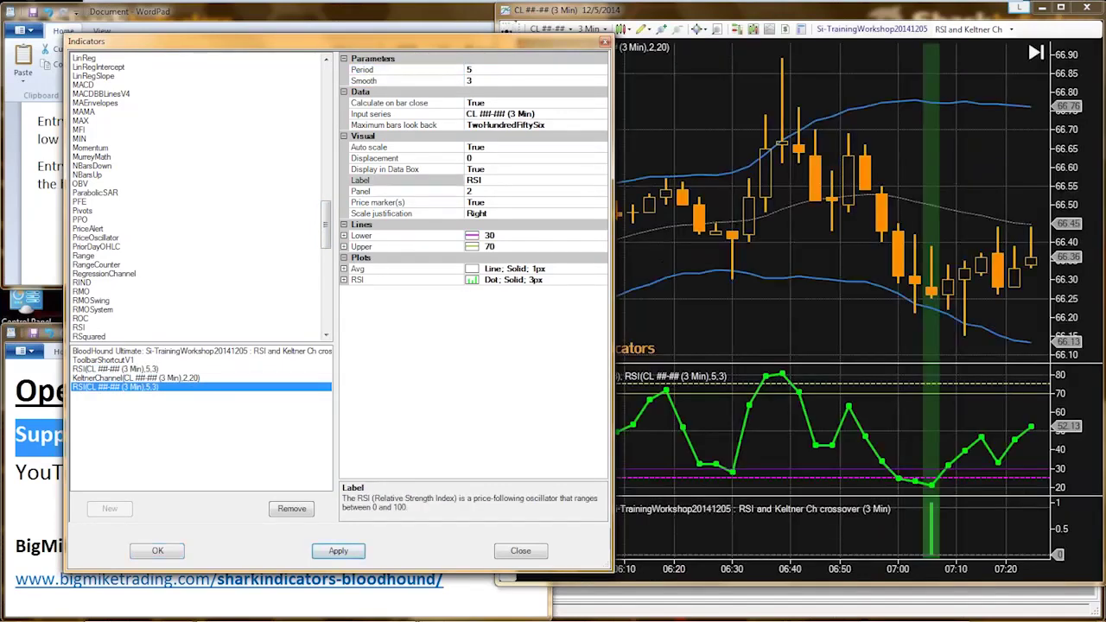
{"action": "left_click", "coordinate": [520, 550]}
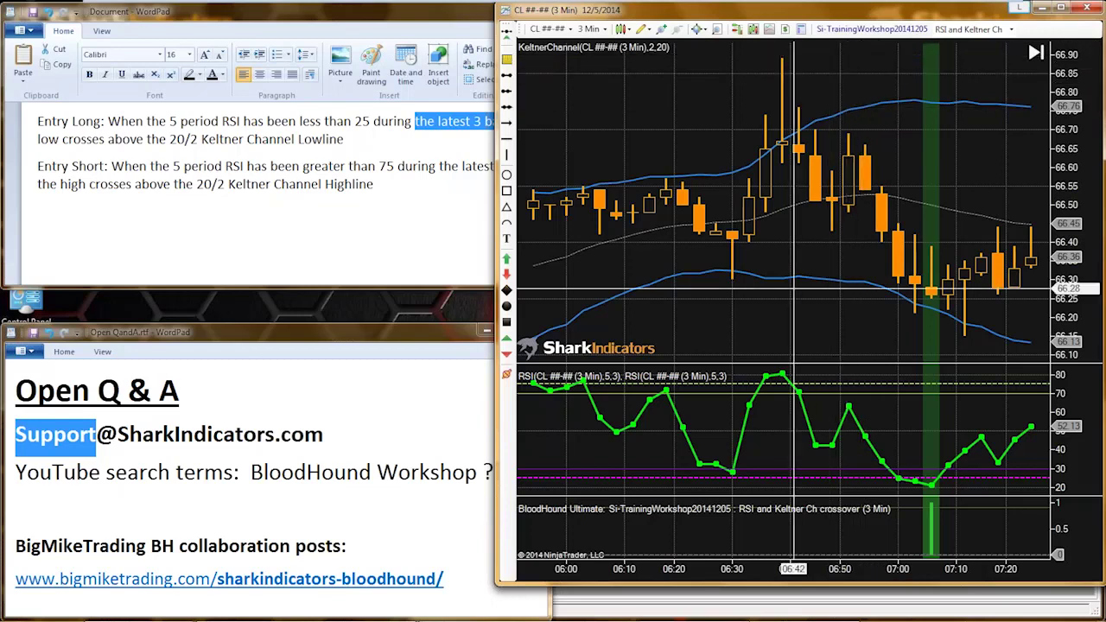
Reopen the Si-TrainingWorkshop20141205 template editor and enlarge it beside the chart
{"action": "left_click_drag", "start_coordinate": [778, 569], "coordinate": [861, 568]}
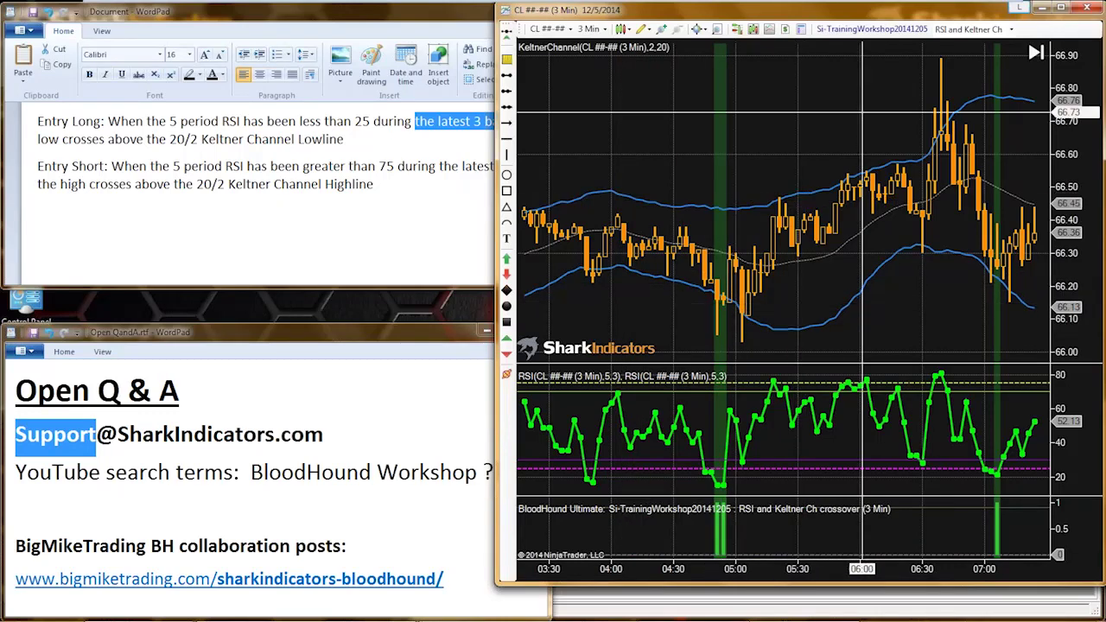
{"action": "left_click", "coordinate": [871, 29]}
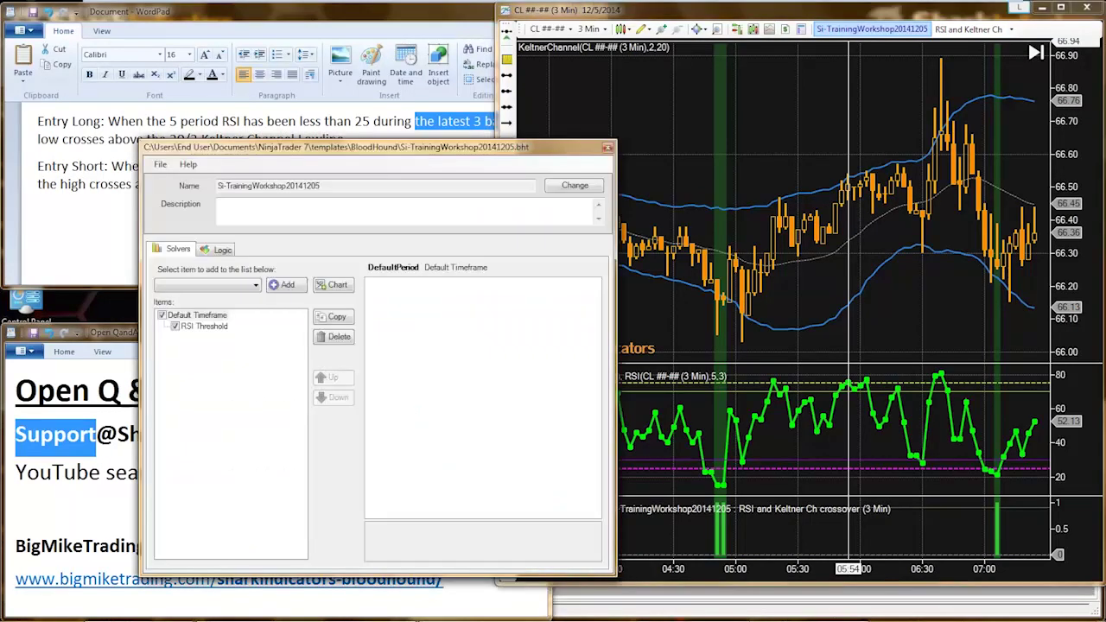
{"action": "left_click_drag", "start_coordinate": [519, 147], "coordinate": [377, 8]}
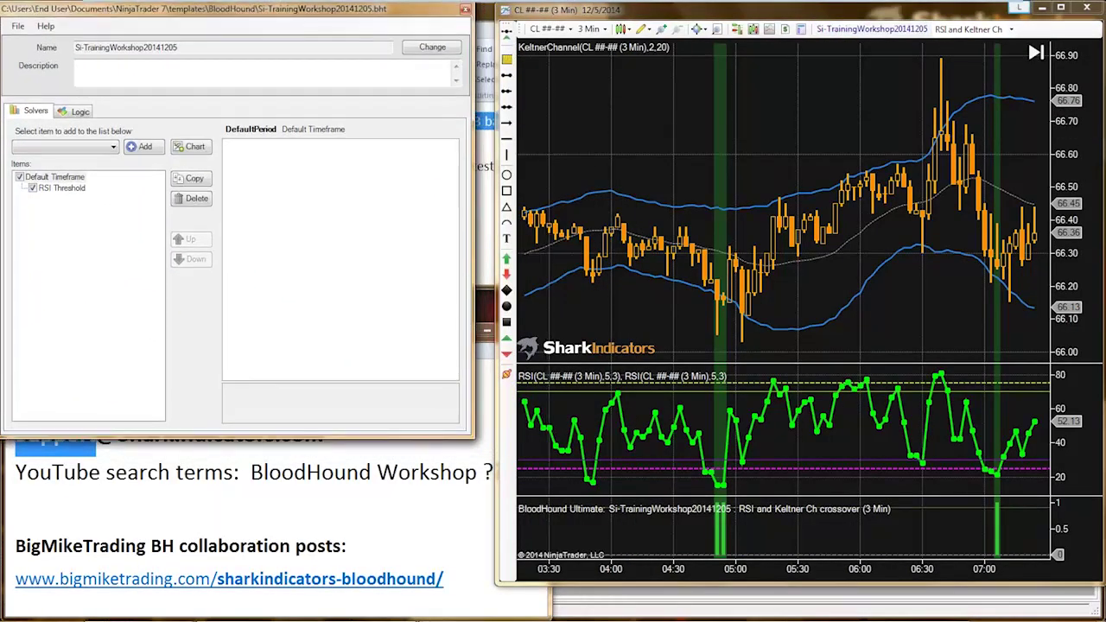
{"action": "left_click_drag", "start_coordinate": [473, 436], "coordinate": [584, 605]}
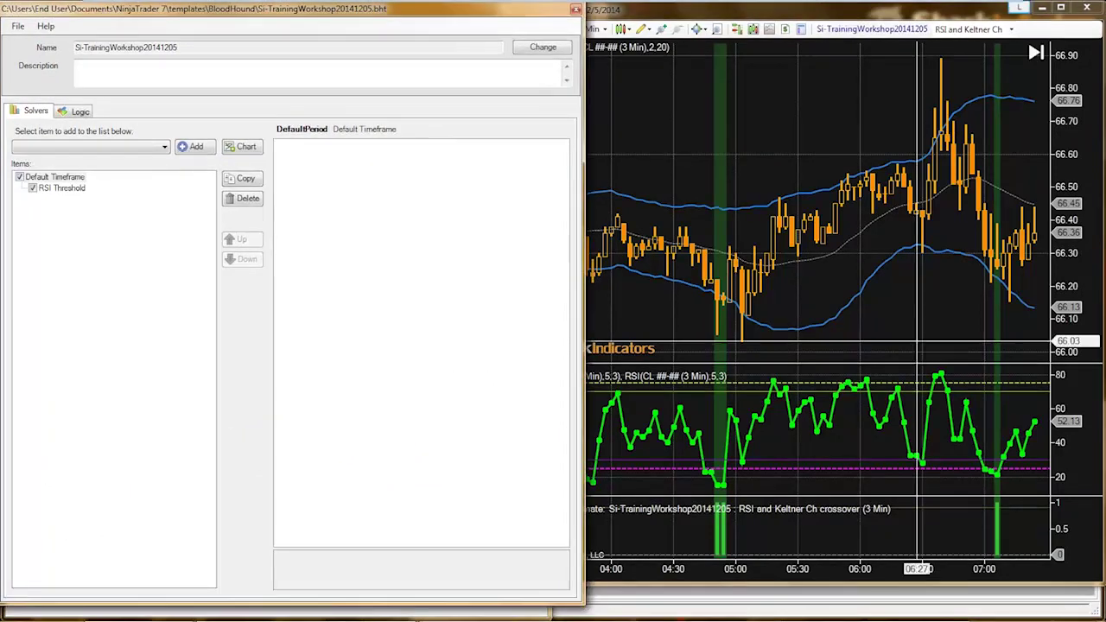
Draw an ellipse around the price low near 08:30, where the bars dip below the lower Keltner Channel line
{"action": "left_click", "coordinate": [930, 337]}
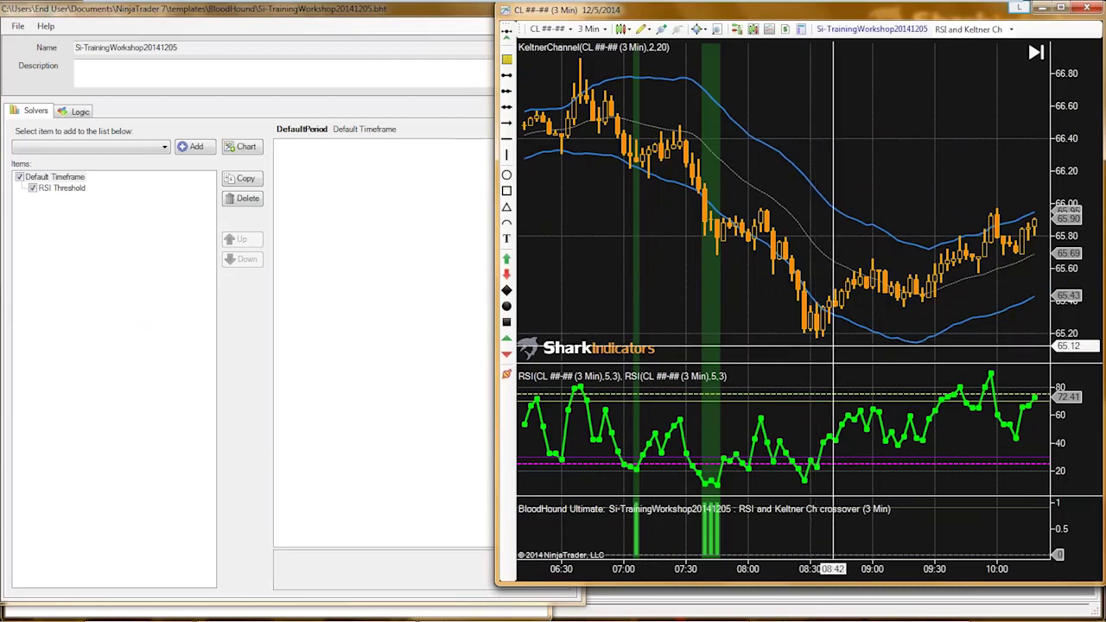
{"action": "left_click", "coordinate": [507, 174]}
{"action": "left_click_drag", "start_coordinate": [848, 350], "coordinate": [781, 276]}
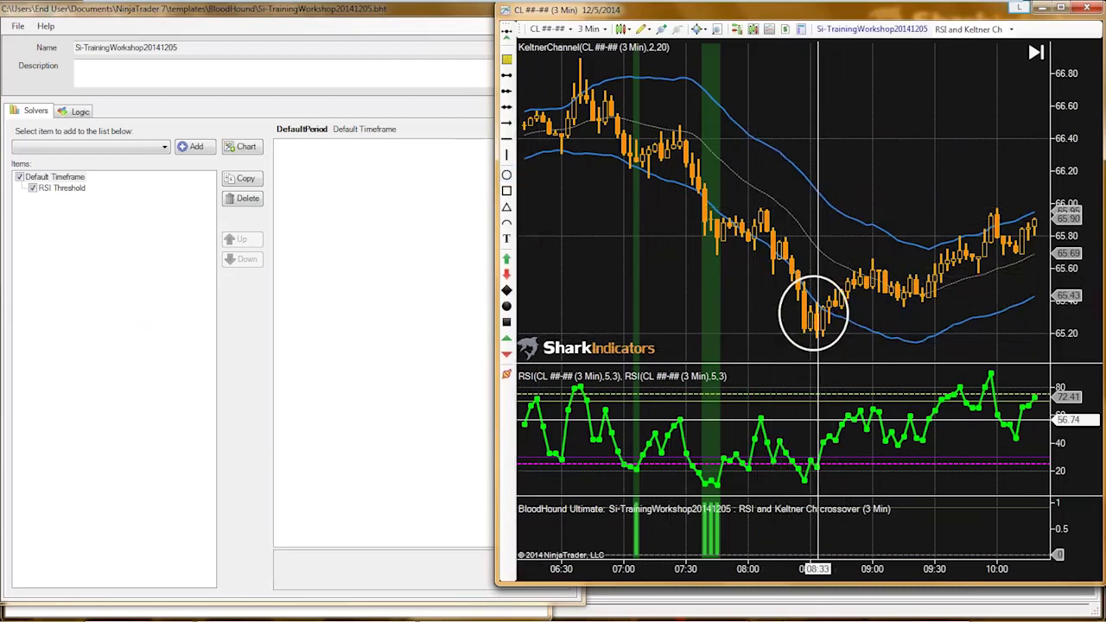
{"action": "scroll", "coordinate": [889, 296], "scroll_direction": "up", "scroll_amount": 5}
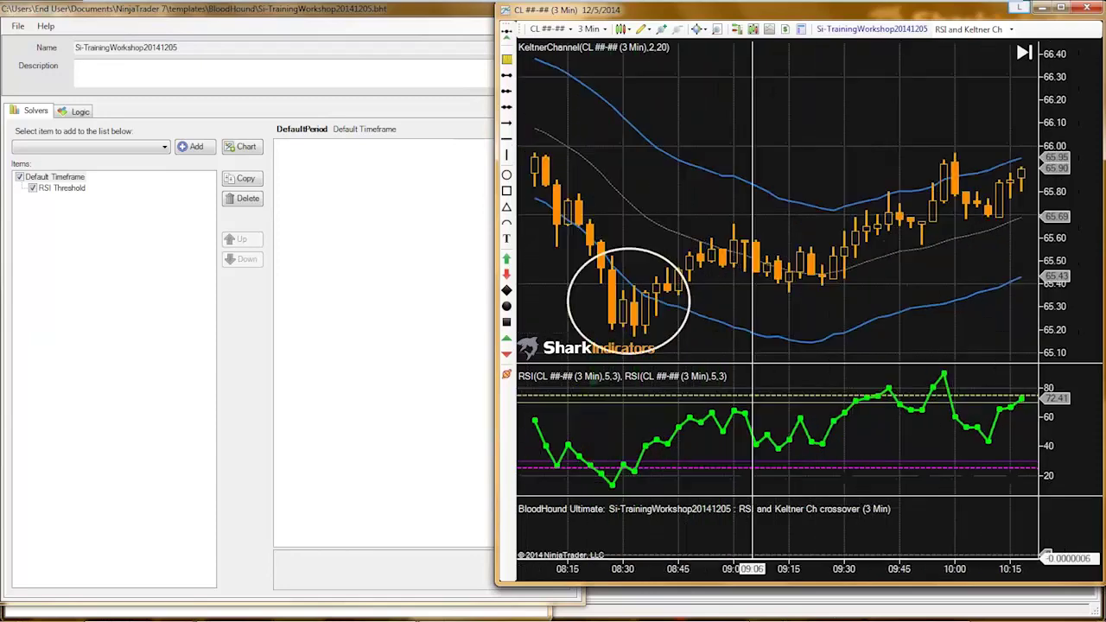
{"action": "scroll", "coordinate": [736, 296], "scroll_direction": "up", "scroll_amount": 8}
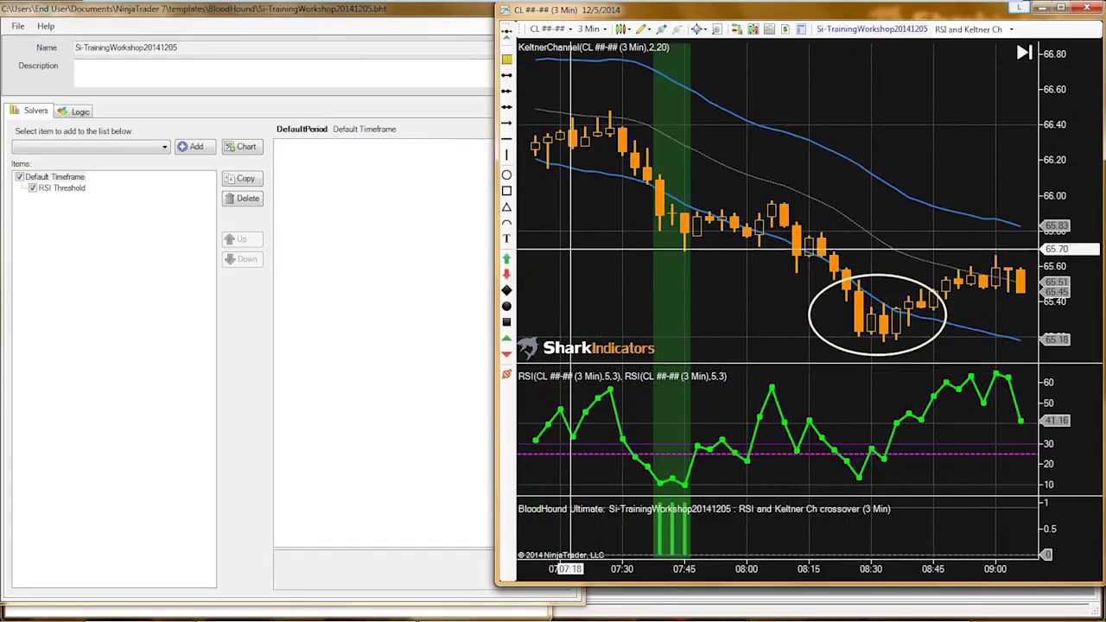
Show the RSI and Keltner Ch crossover logic and move the RSI Threshold node up level with the Lookback node
{"action": "left_click", "coordinate": [79, 110]}
{"action": "left_click_drag", "start_coordinate": [123, 377], "coordinate": [125, 361]}
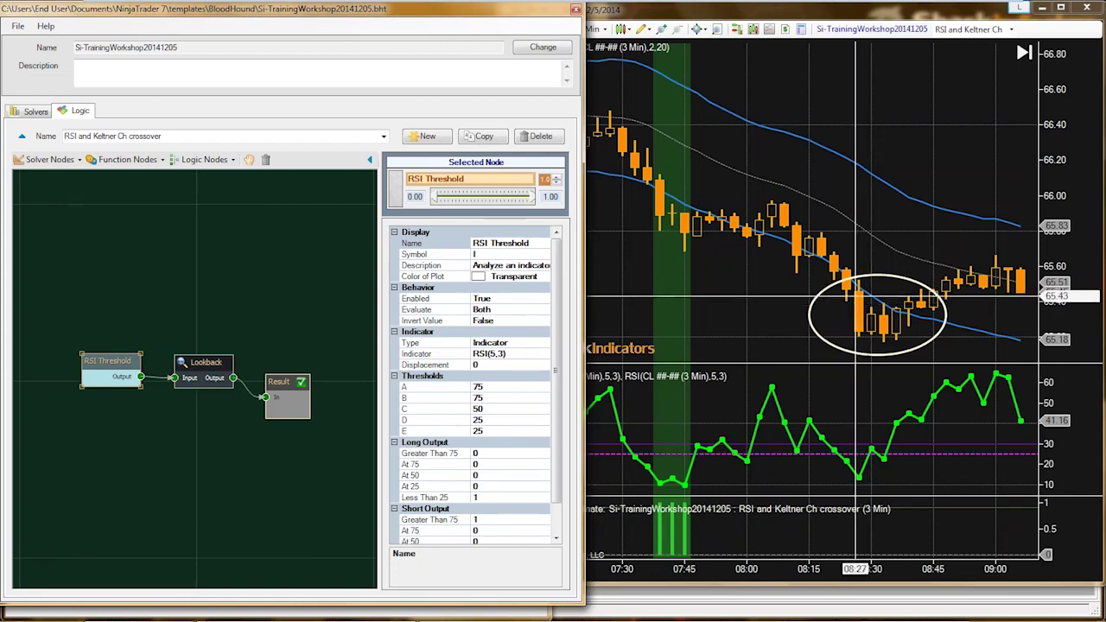
{"action": "left_click", "coordinate": [745, 298]}
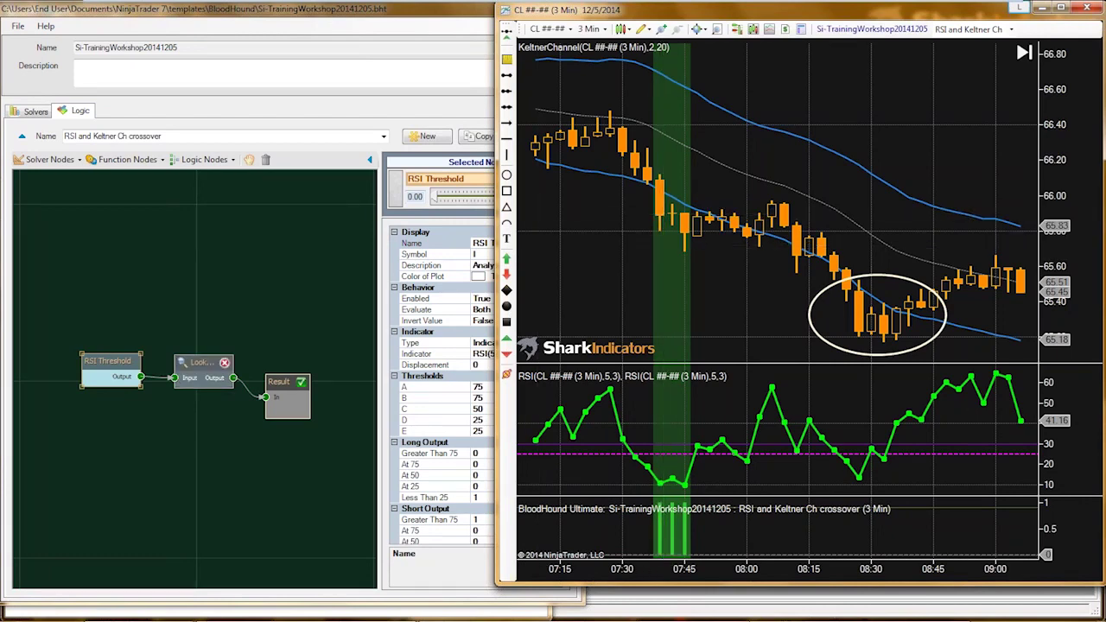
Add an Indicator Crossover solver node, place it below the RSI Threshold node and connect its output to Result
{"action": "left_click", "coordinate": [201, 364]}
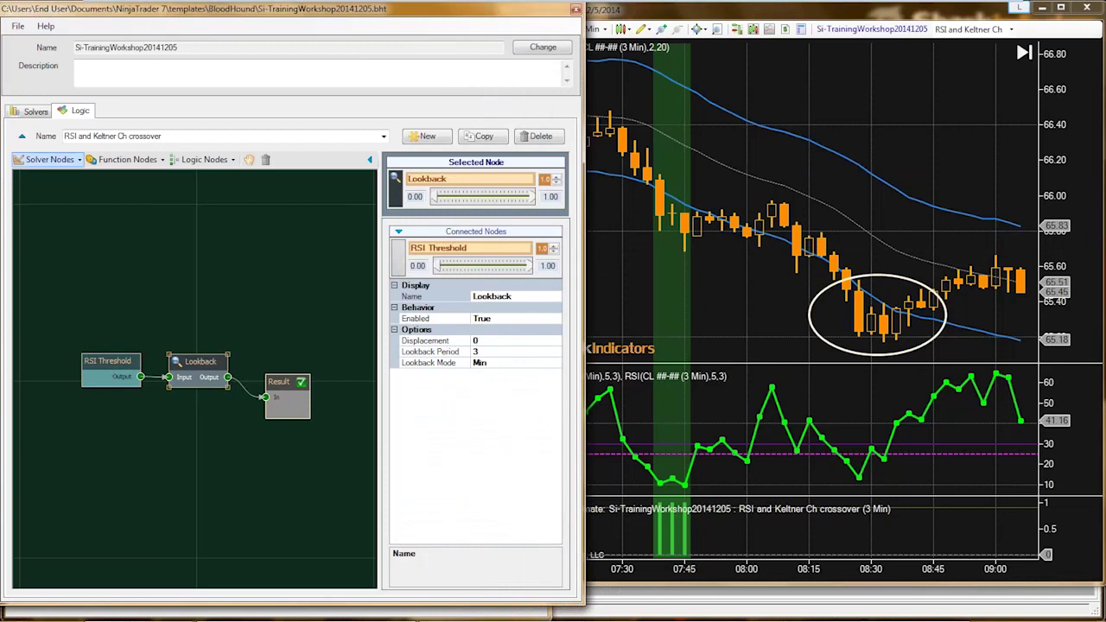
{"action": "left_click", "coordinate": [49, 159]}
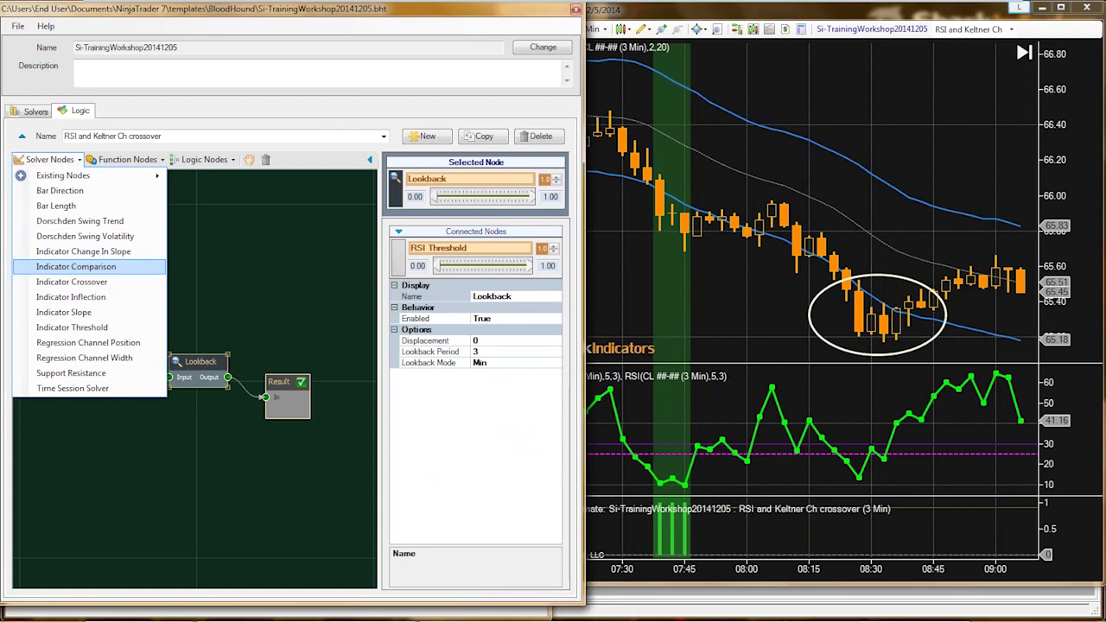
{"action": "left_click", "coordinate": [72, 281]}
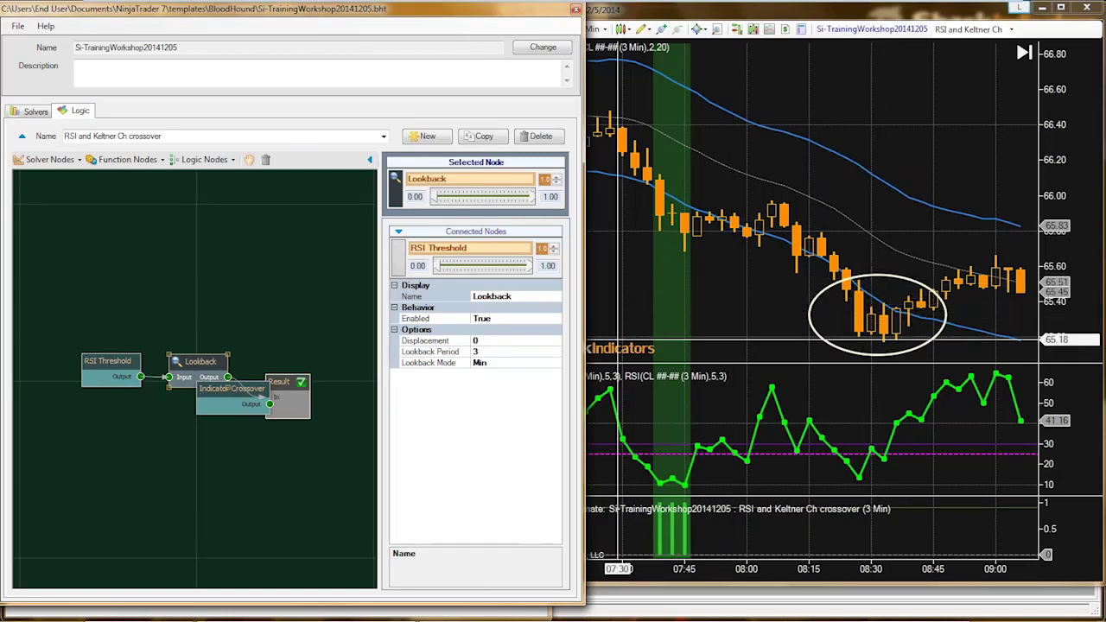
{"action": "mouse_move", "coordinate": [233, 400]}
{"action": "left_click_drag", "start_coordinate": [225, 388], "coordinate": [266, 397]}
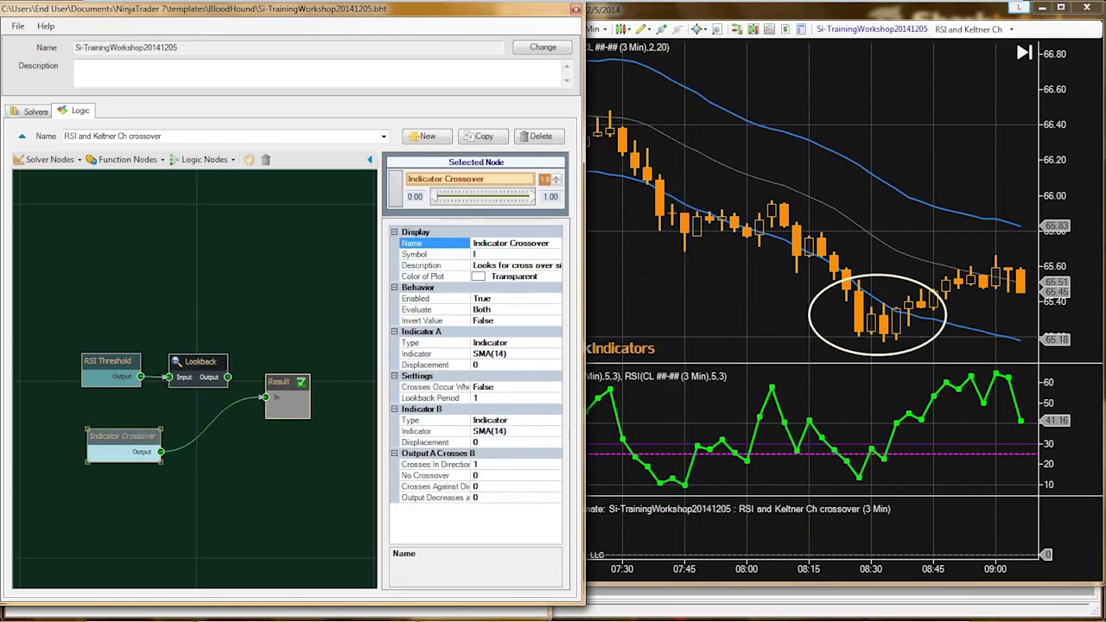
Rename the Indicator Crossover node to HiLo/Keltner Crossover
{"action": "left_click_drag", "start_coordinate": [509, 243], "coordinate": [472, 243]}
{"action": "type", "text": "HiLo/Keltner"}
{"action": "key", "text": "Return"}
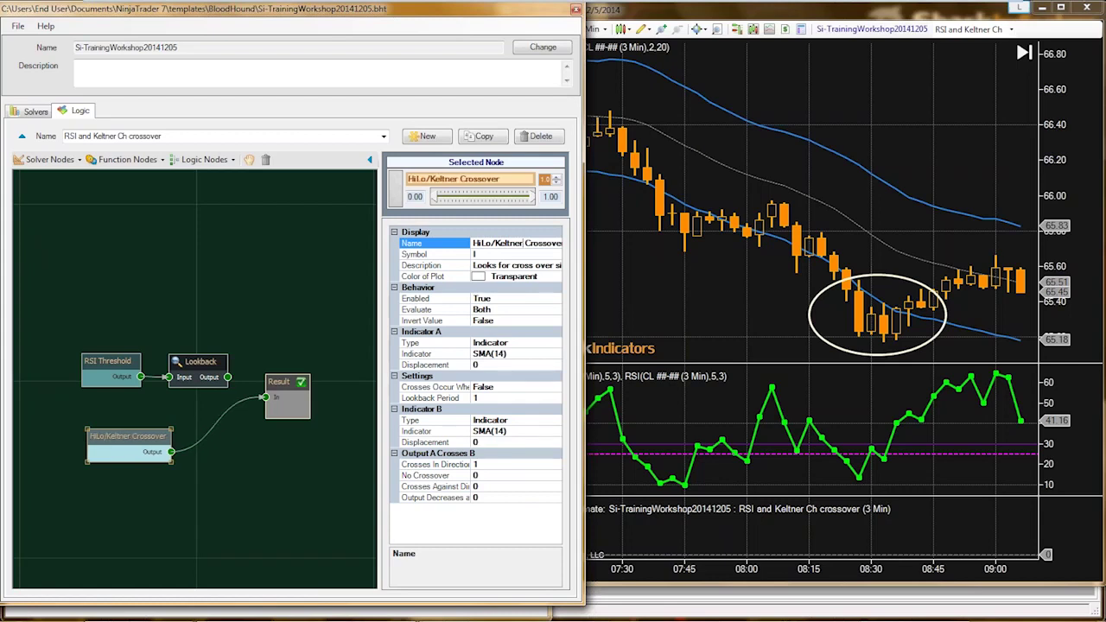
Choose SiChameleon for Indicator A of the HiLo/Keltner Crossover node and assign its Low Bounds plot to Long
{"action": "left_click", "coordinate": [501, 354]}
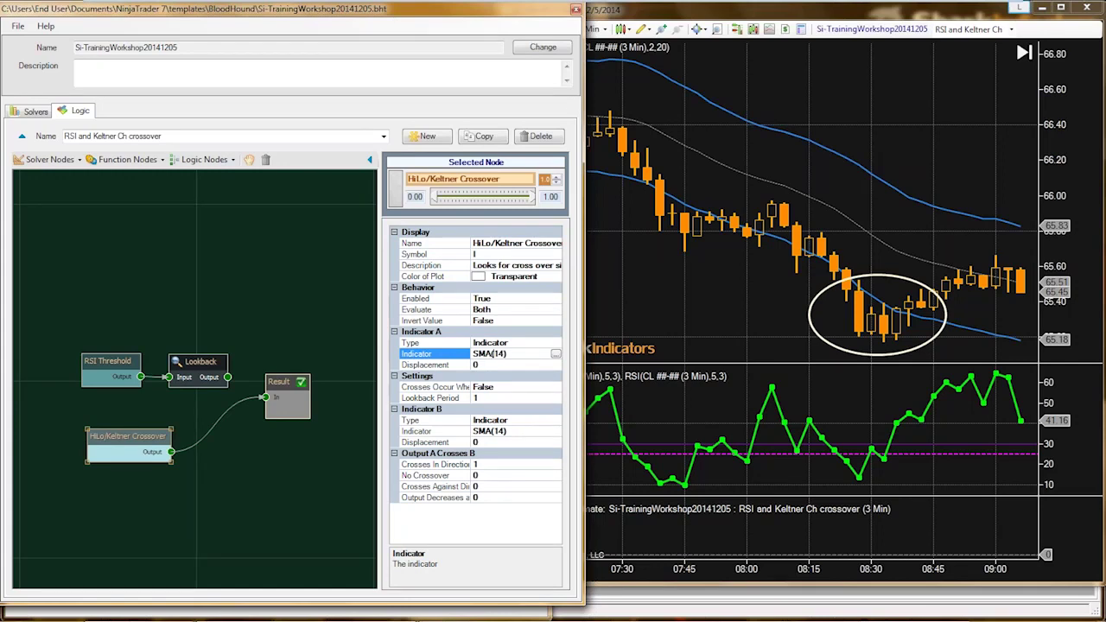
{"action": "left_click", "coordinate": [556, 353]}
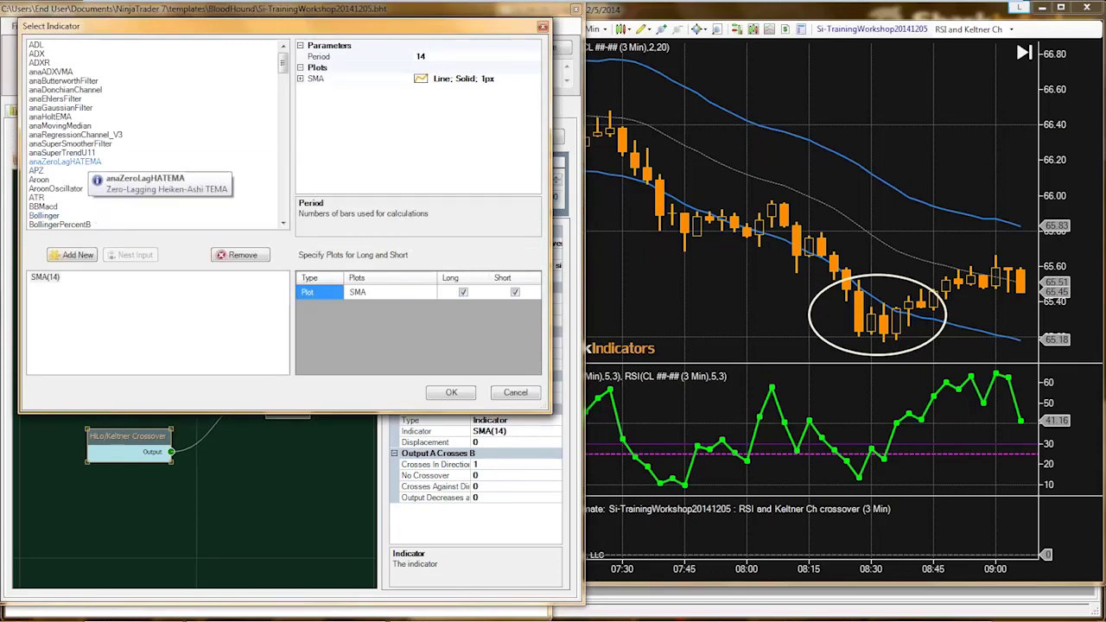
{"action": "left_click", "coordinate": [87, 162]}
{"action": "key", "text": "s"}
{"action": "scroll", "coordinate": [111, 170], "scroll_direction": "down", "scroll_amount": 1}
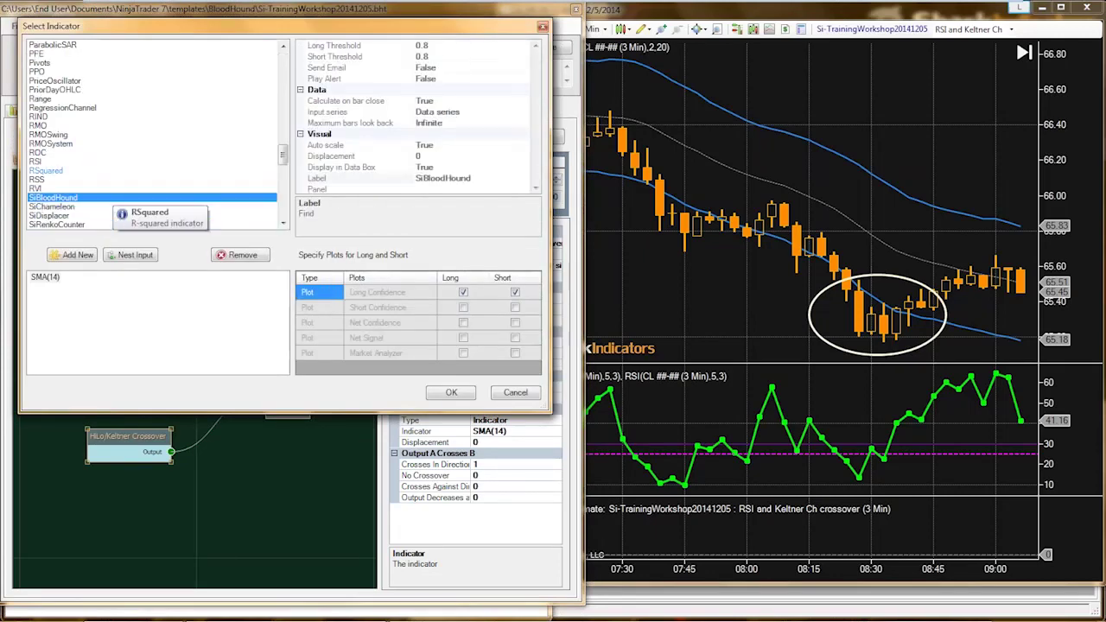
{"action": "scroll", "coordinate": [73, 181], "scroll_direction": "down", "scroll_amount": 1}
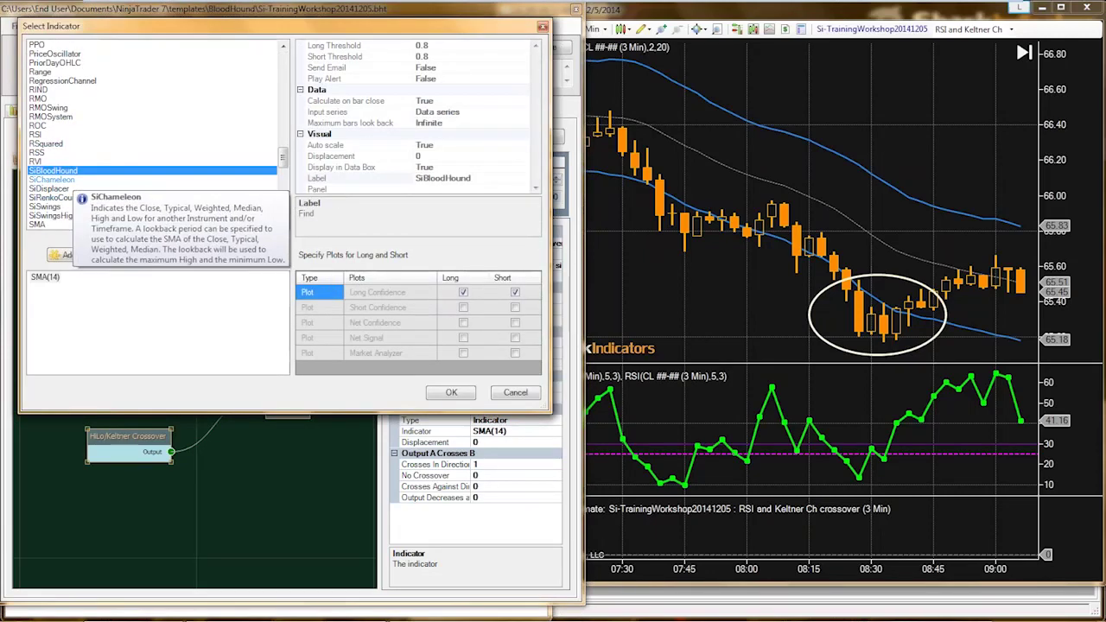
{"action": "left_click", "coordinate": [73, 180]}
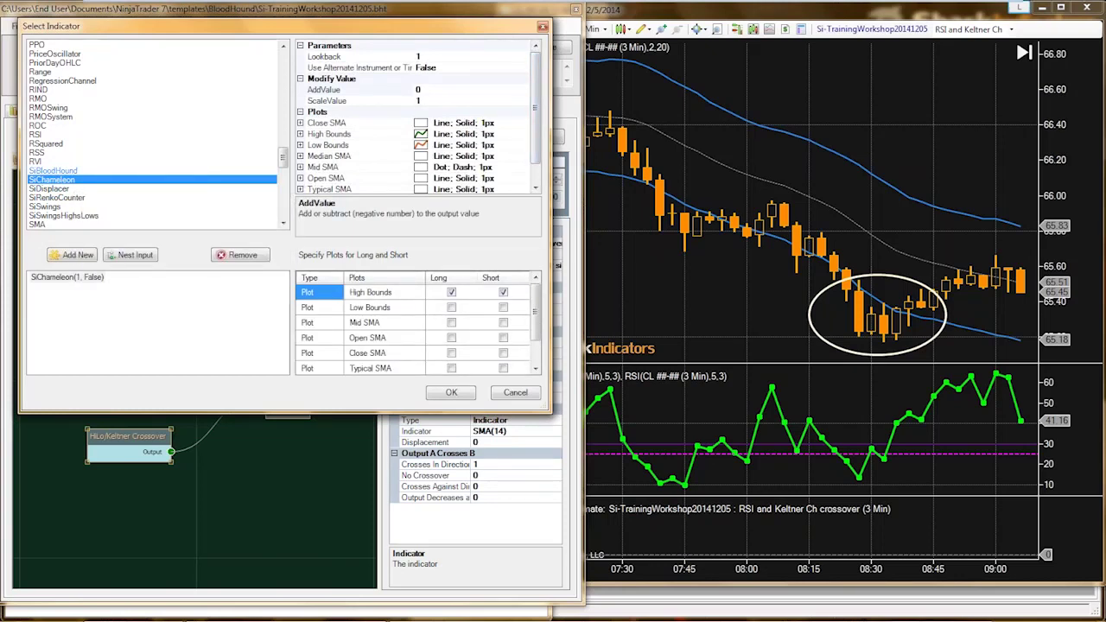
{"action": "left_click", "coordinate": [370, 307]}
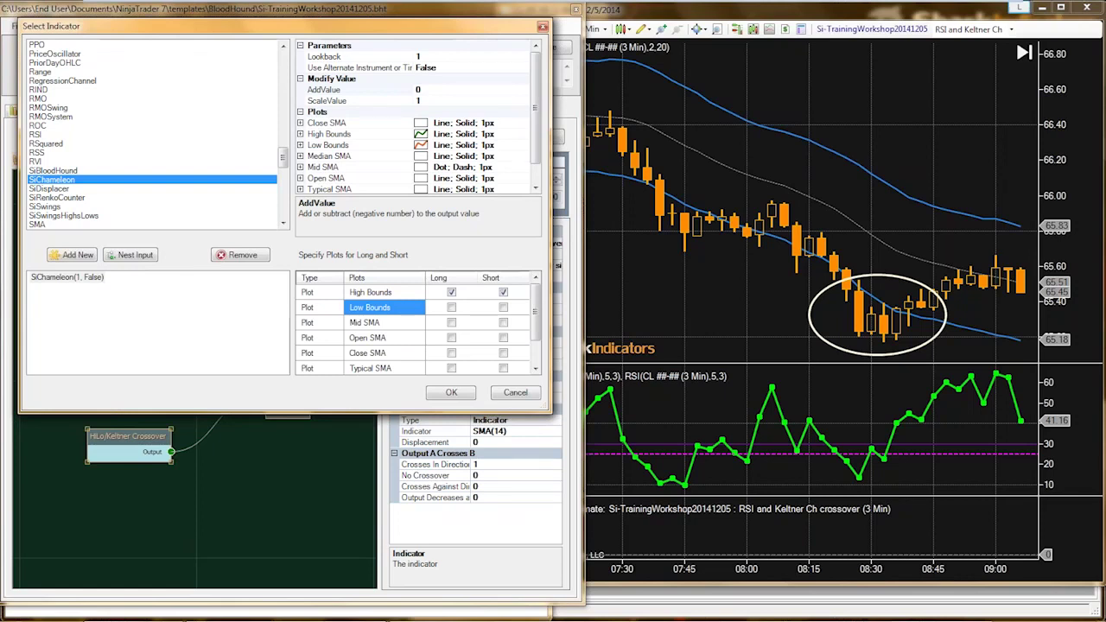
{"action": "left_click", "coordinate": [451, 307]}
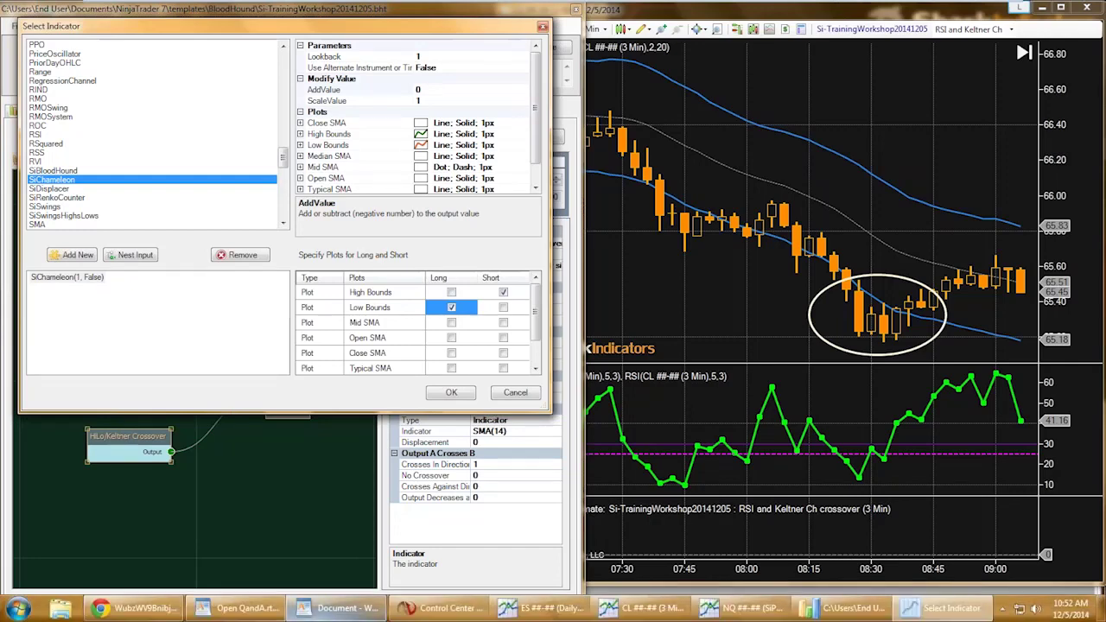
Switch to the WordPad document and read the Entry Long rule, highlighting "Entry Long" and "low crosses"
{"action": "left_click", "coordinate": [337, 608]}
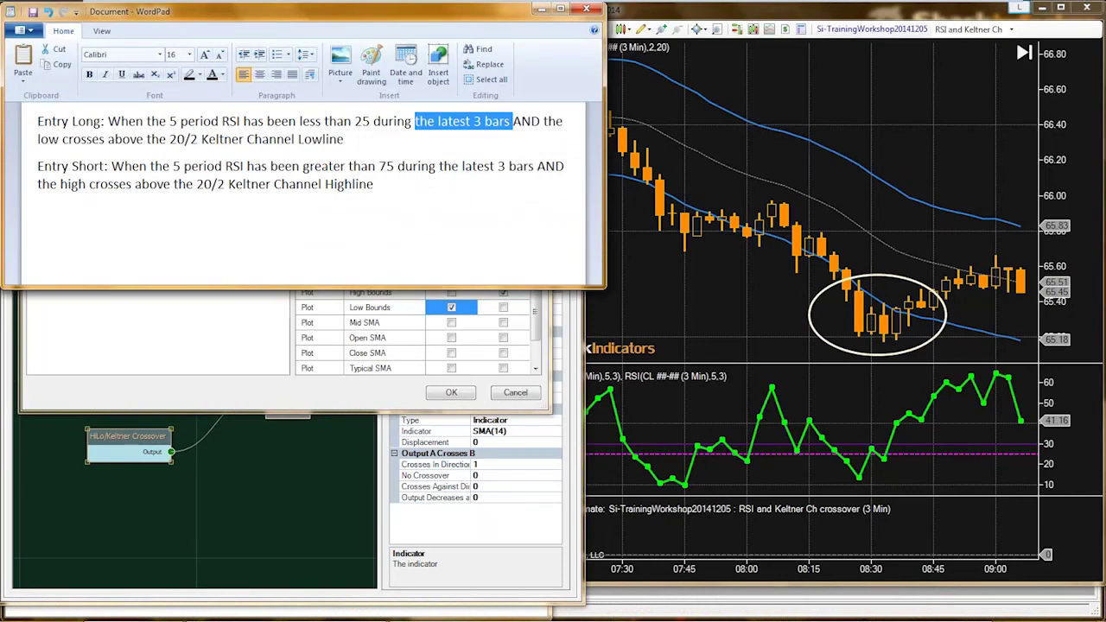
{"action": "left_click_drag", "start_coordinate": [37, 121], "coordinate": [100, 121]}
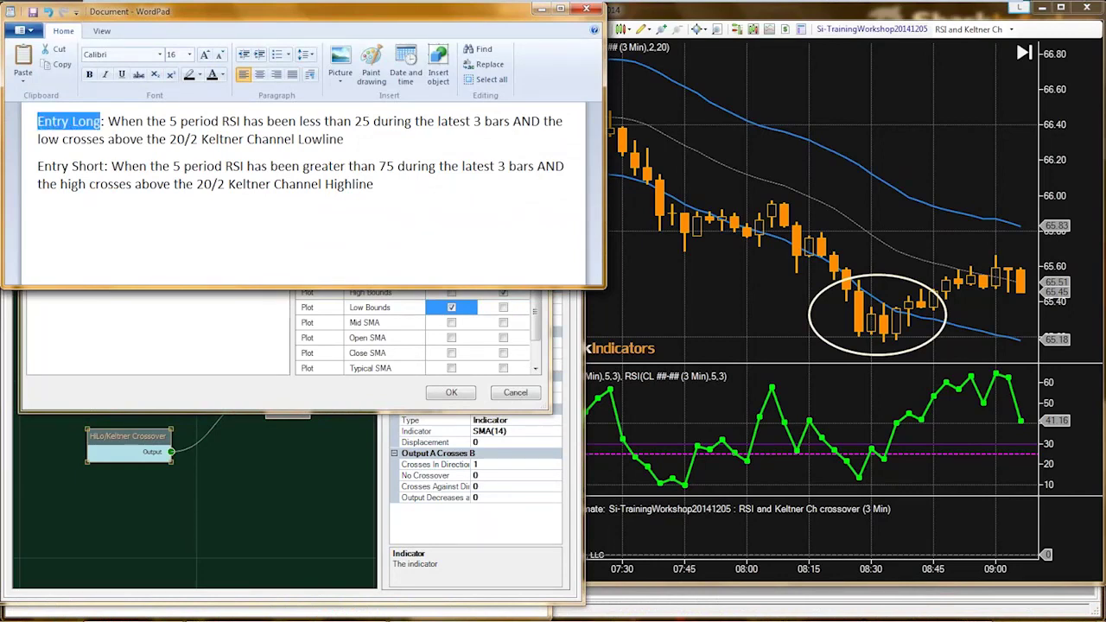
{"action": "left_click", "coordinate": [59, 139]}
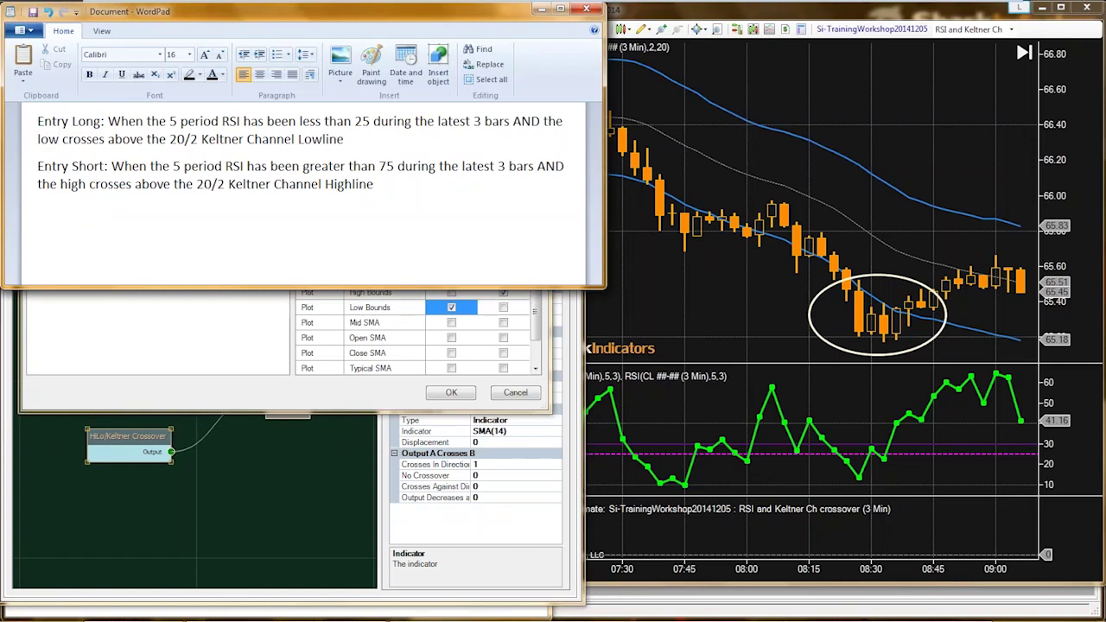
{"action": "key", "text": "shift+Right"}
{"action": "key", "text": "shift+Right"}
{"action": "key", "text": "shift+Right"}
{"action": "key", "text": "shift+Right"}
{"action": "key", "text": "shift+Right"}
{"action": "key", "text": "shift+Right"}
{"action": "key", "text": "shift+Right"}
{"action": "key", "text": "shift+Right"}
{"action": "key", "text": "shift+Right"}
{"action": "key", "text": "shift+Right"}
{"action": "key", "text": "shift+Right"}
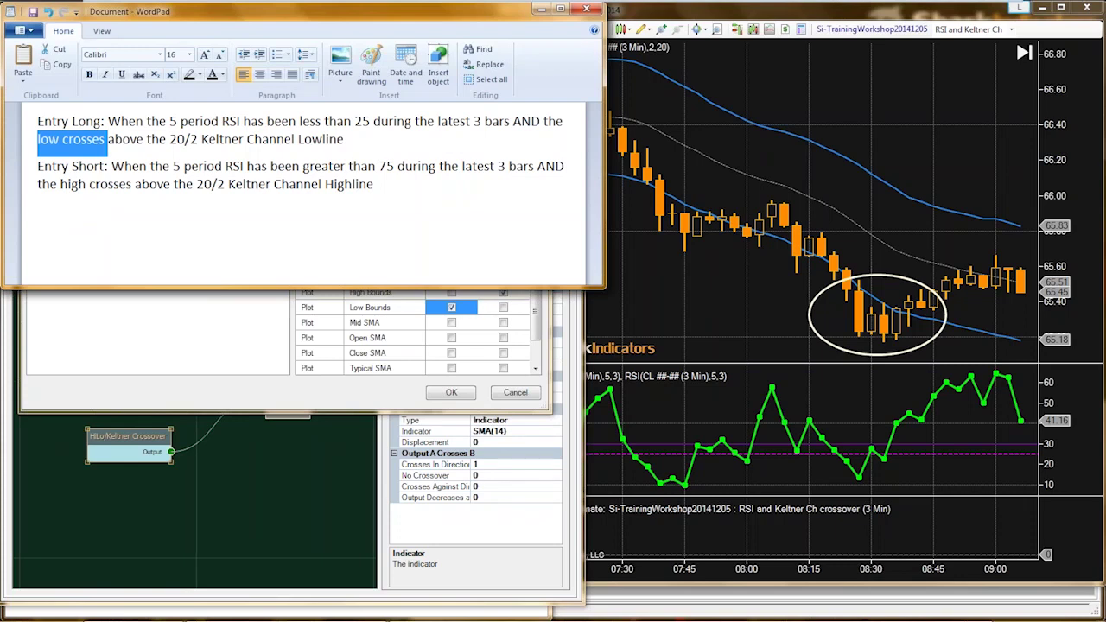
Review the Keltner Channel part of the Entry Long rule, highlighting its second line and the words "above" and "Lowline"
{"action": "left_click", "coordinate": [299, 139]}
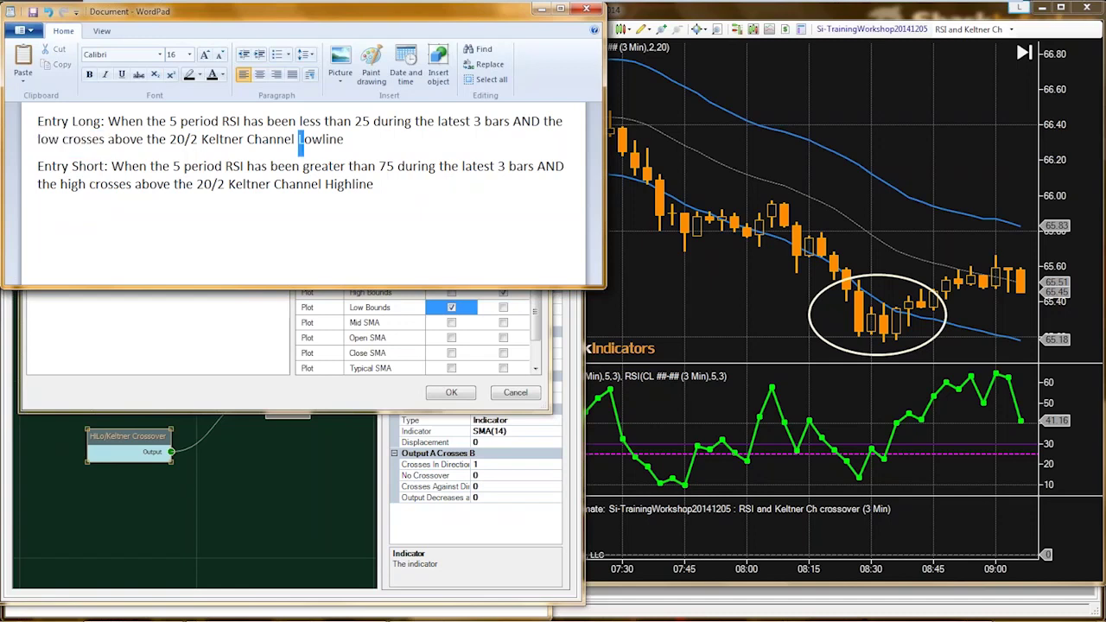
{"action": "double_click", "coordinate": [301, 139]}
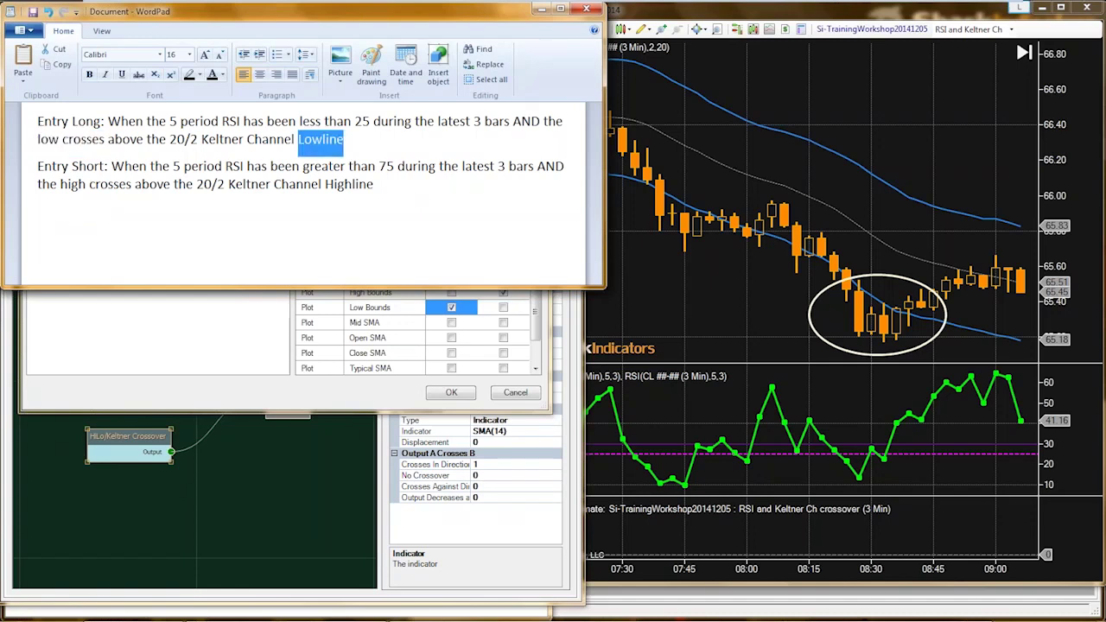
{"action": "left_click", "coordinate": [29, 140]}
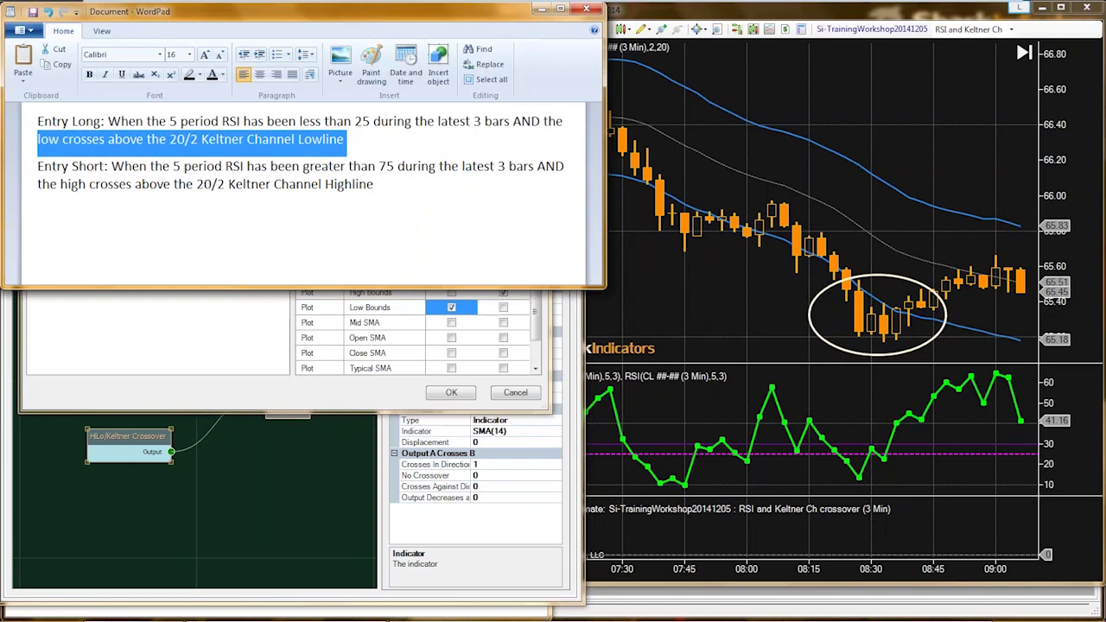
{"action": "left_click", "coordinate": [62, 139]}
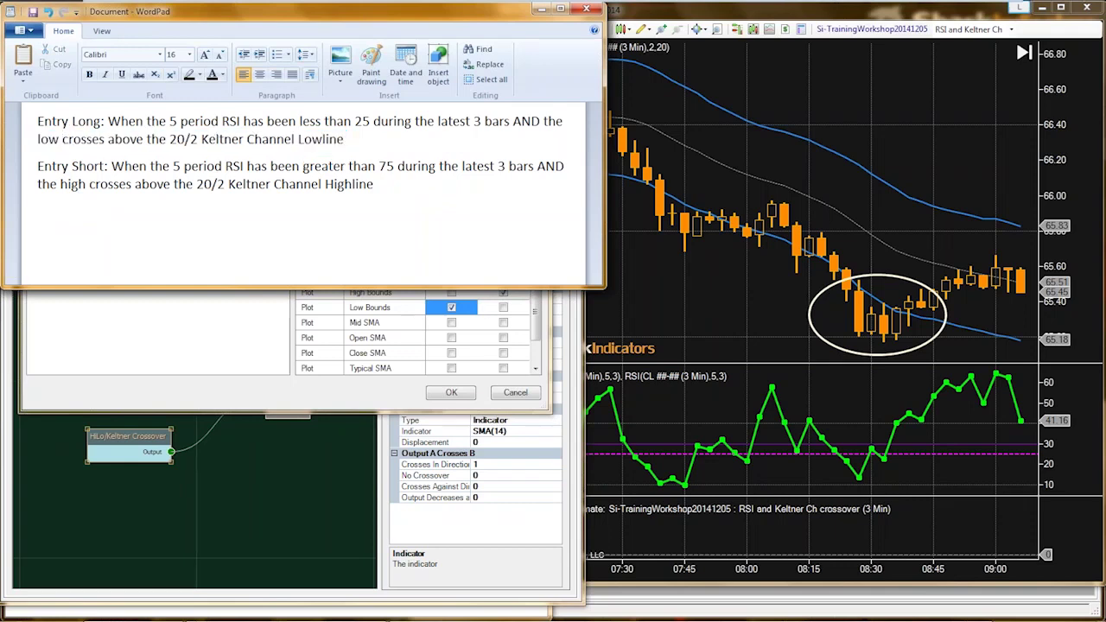
{"action": "double_click", "coordinate": [125, 139]}
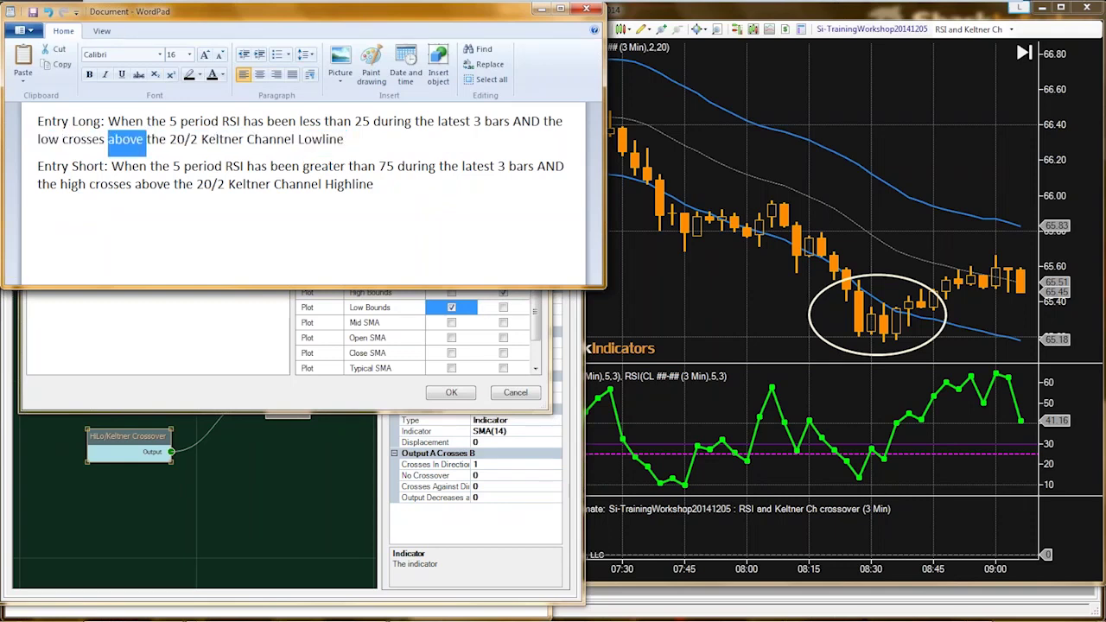
{"action": "double_click", "coordinate": [321, 139]}
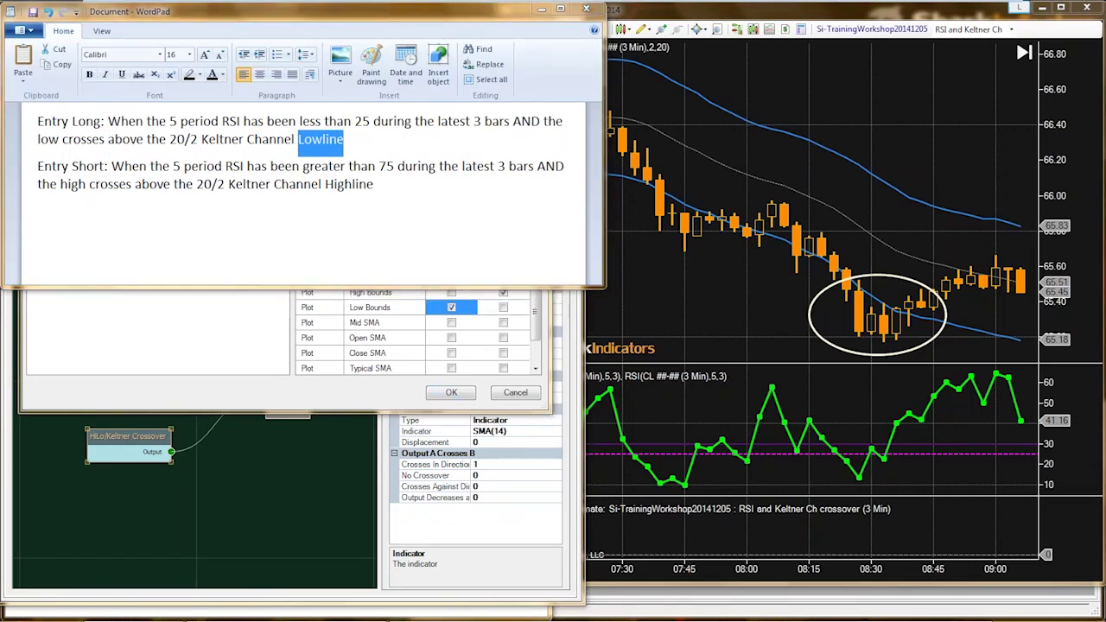
Return to BloodHound's indicator selection, keep High Bounds assigned to Short and apply SiChameleon as Indicator A
{"action": "key", "text": "alt+Tab"}
{"action": "left_click", "coordinate": [383, 306]}
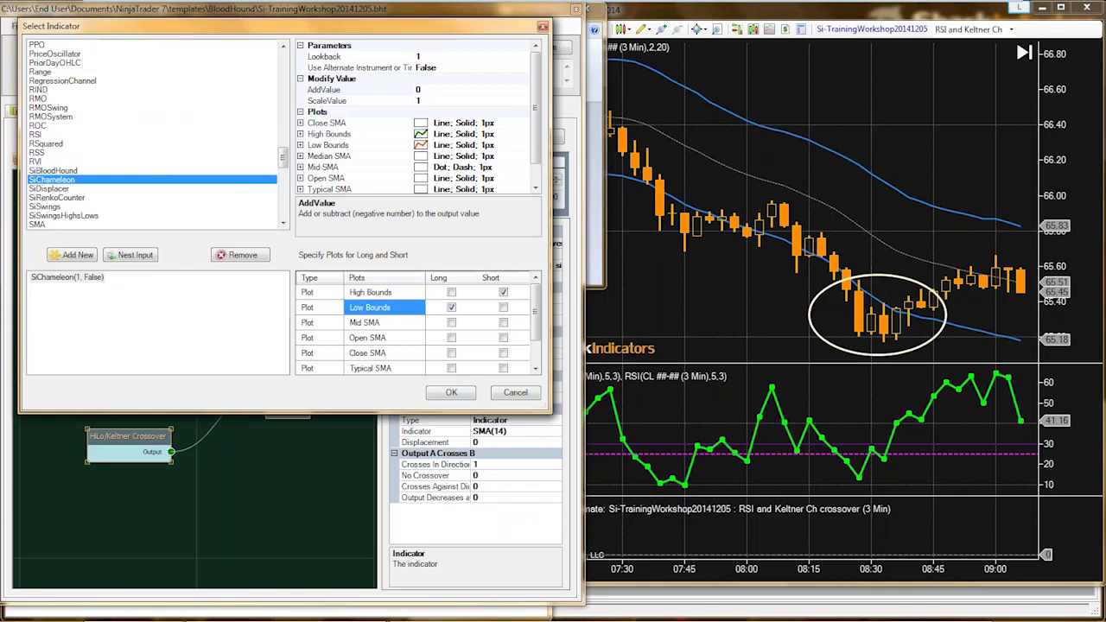
{"action": "left_click", "coordinate": [383, 292]}
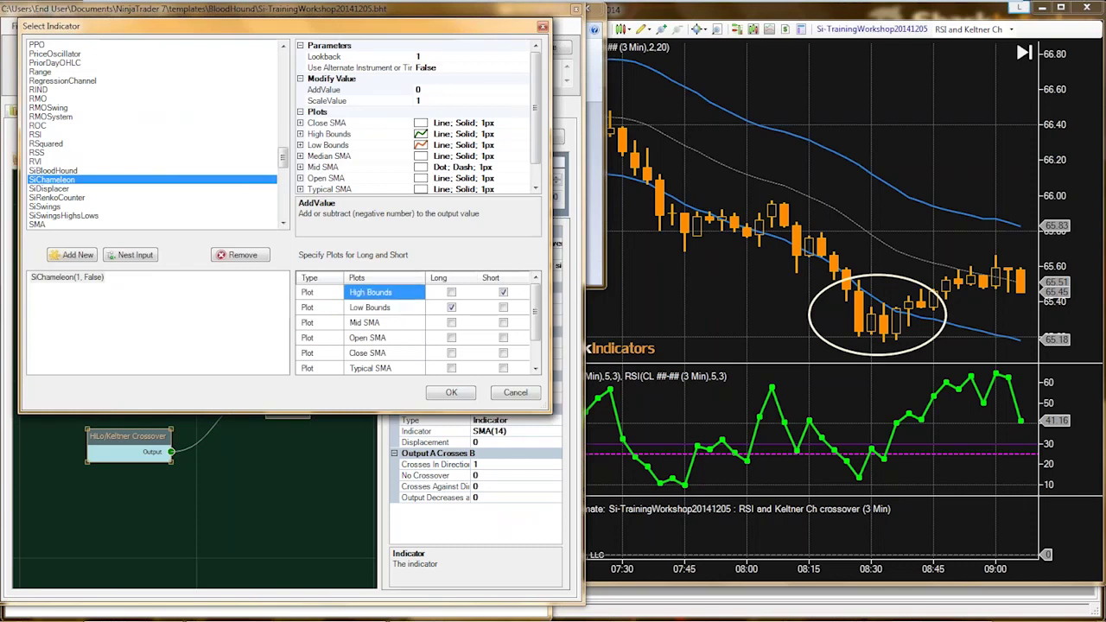
{"action": "left_click", "coordinate": [503, 292]}
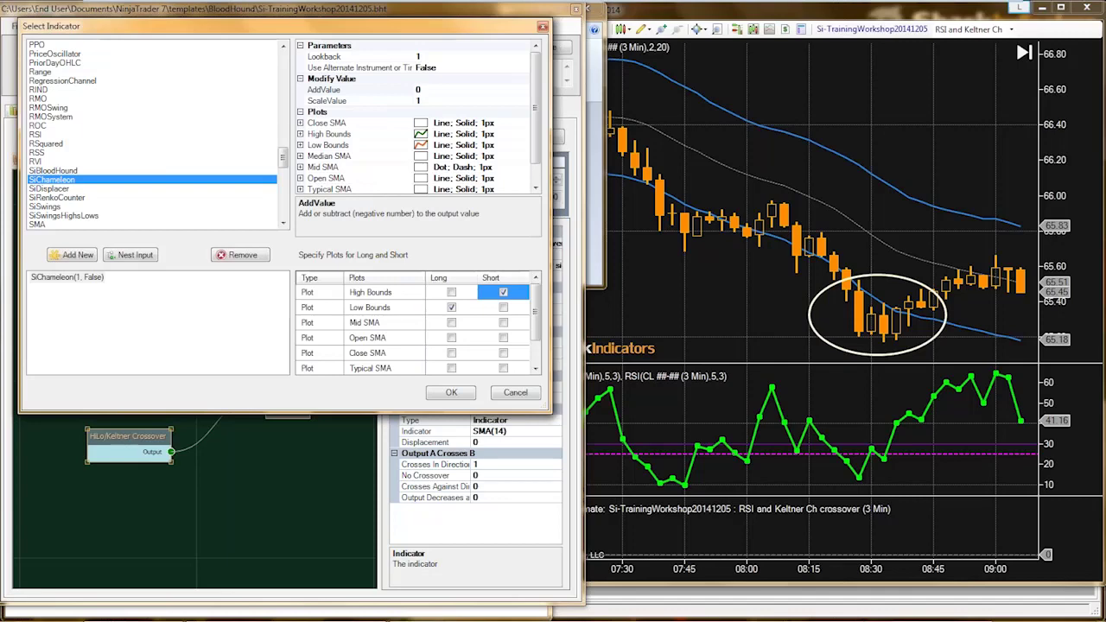
{"action": "left_click", "coordinate": [451, 392]}
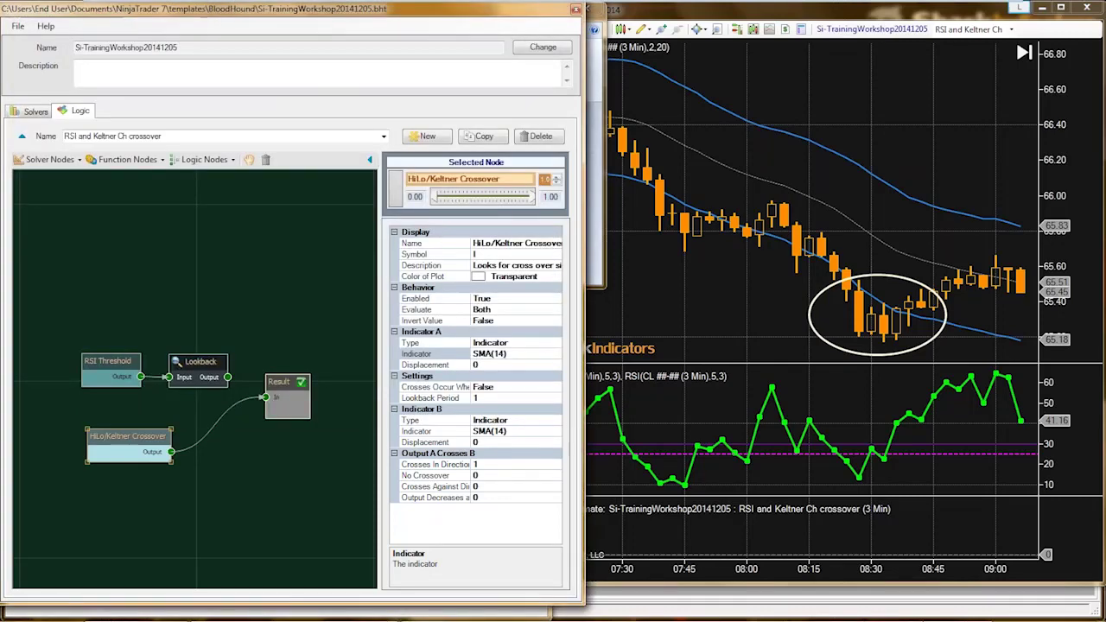
Place a green up arrow below the 08:42 bar inside the ellipse on the CL chart
{"action": "left_click", "coordinate": [731, 299]}
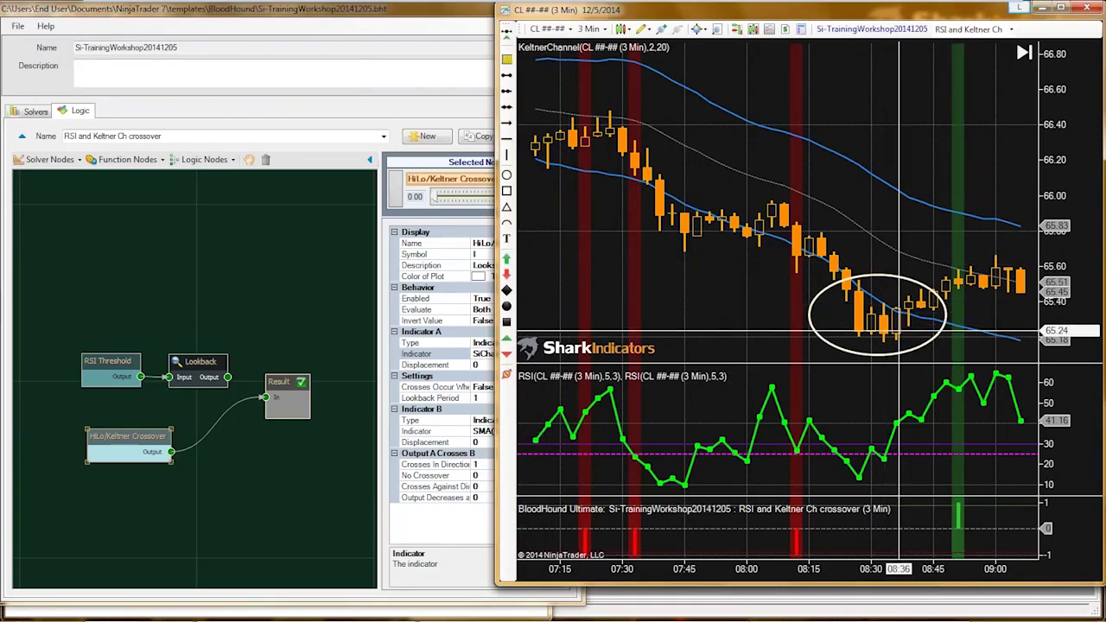
{"action": "left_click", "coordinate": [922, 325]}
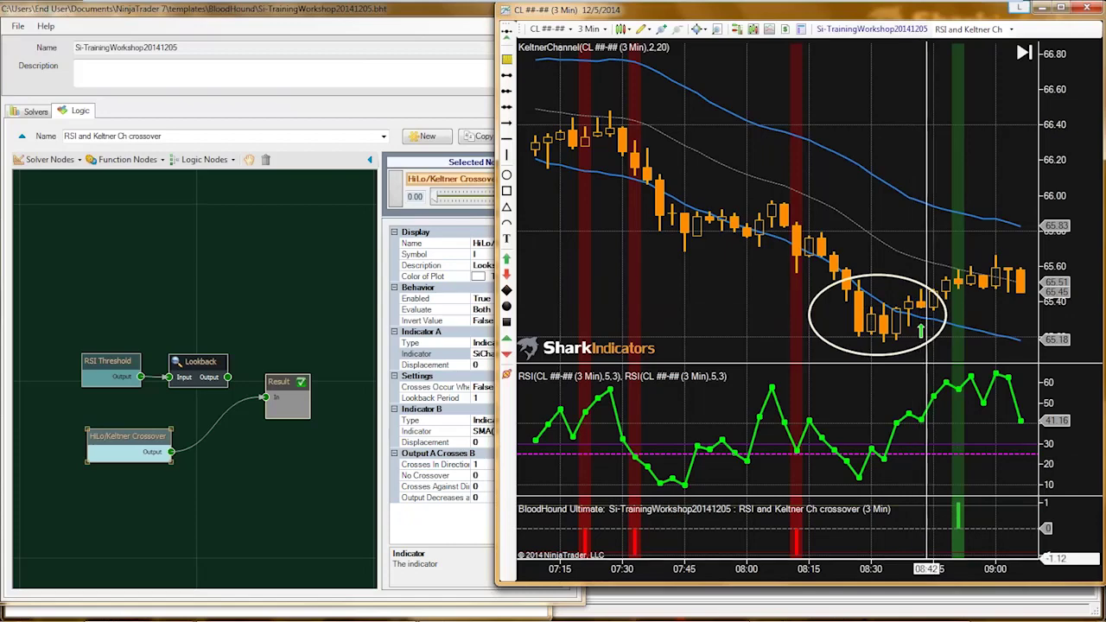
{"action": "left_click_drag", "start_coordinate": [927, 568], "coordinate": [780, 568]}
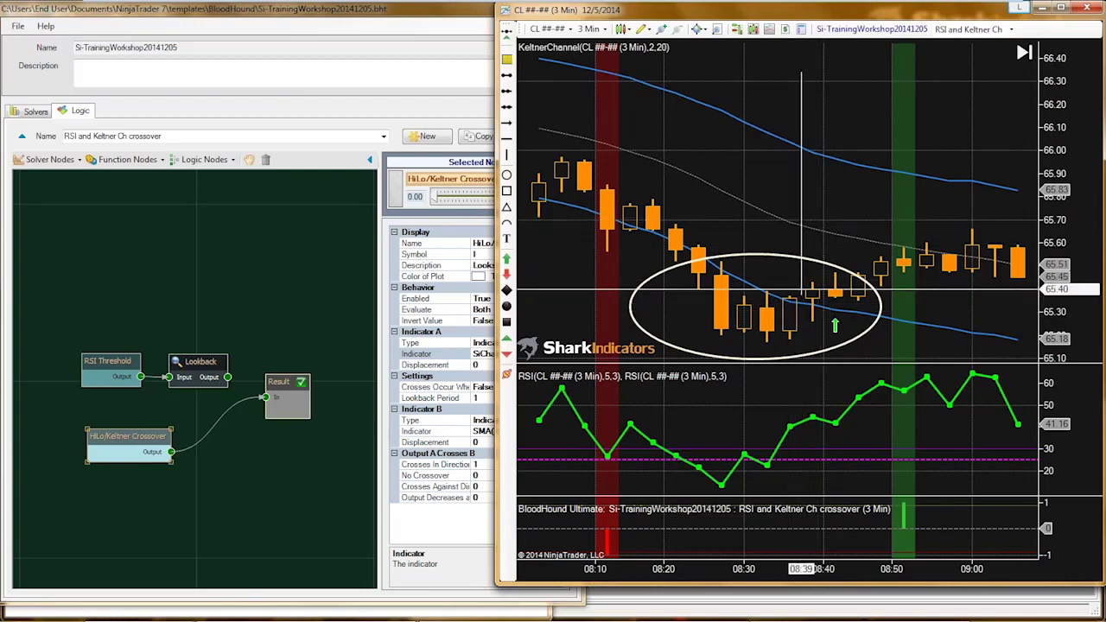
Choose KeltnerChannel as Indicator B of the HiLo/Keltner Crossover node, replacing the SMA
{"action": "mouse_move", "coordinate": [138, 445]}
{"action": "left_click_drag", "start_coordinate": [138, 445], "coordinate": [135, 443]}
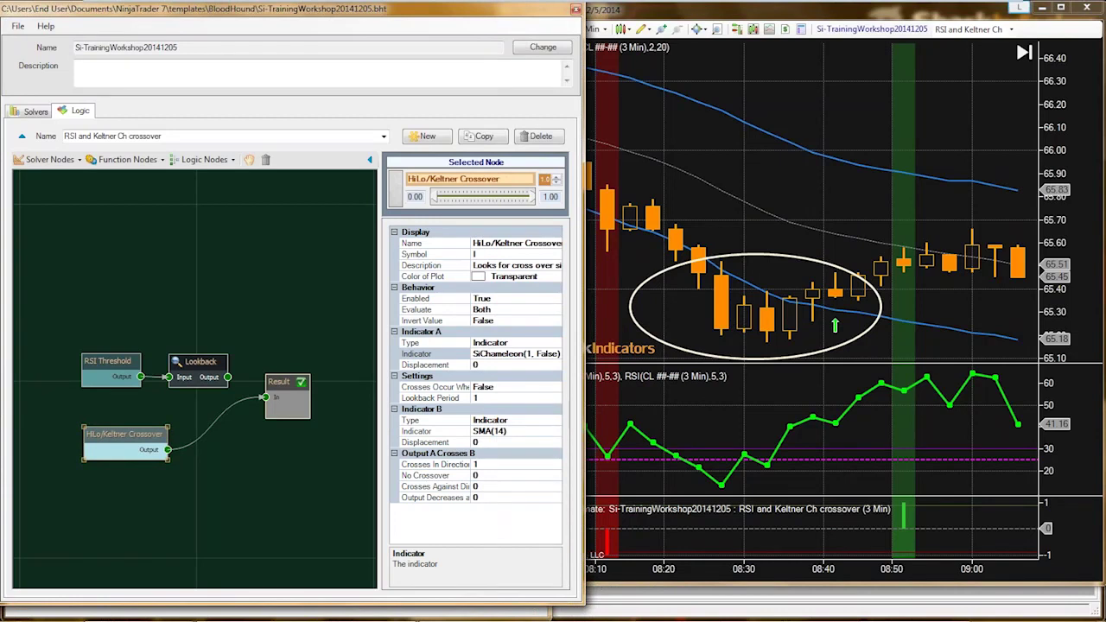
{"action": "left_click", "coordinate": [514, 354]}
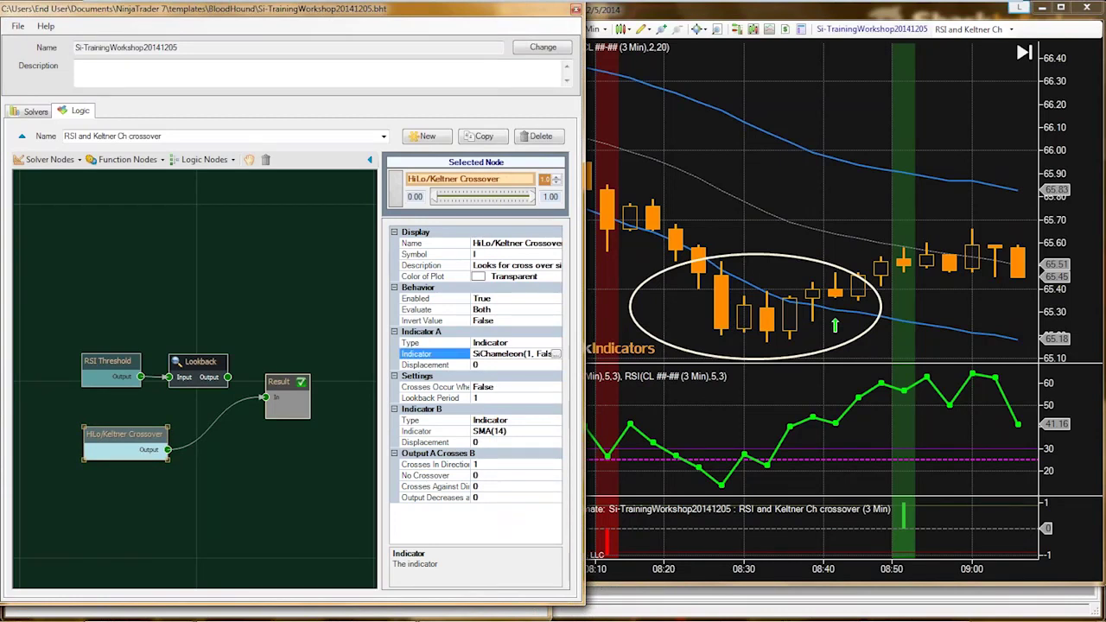
{"action": "left_click", "coordinate": [514, 431]}
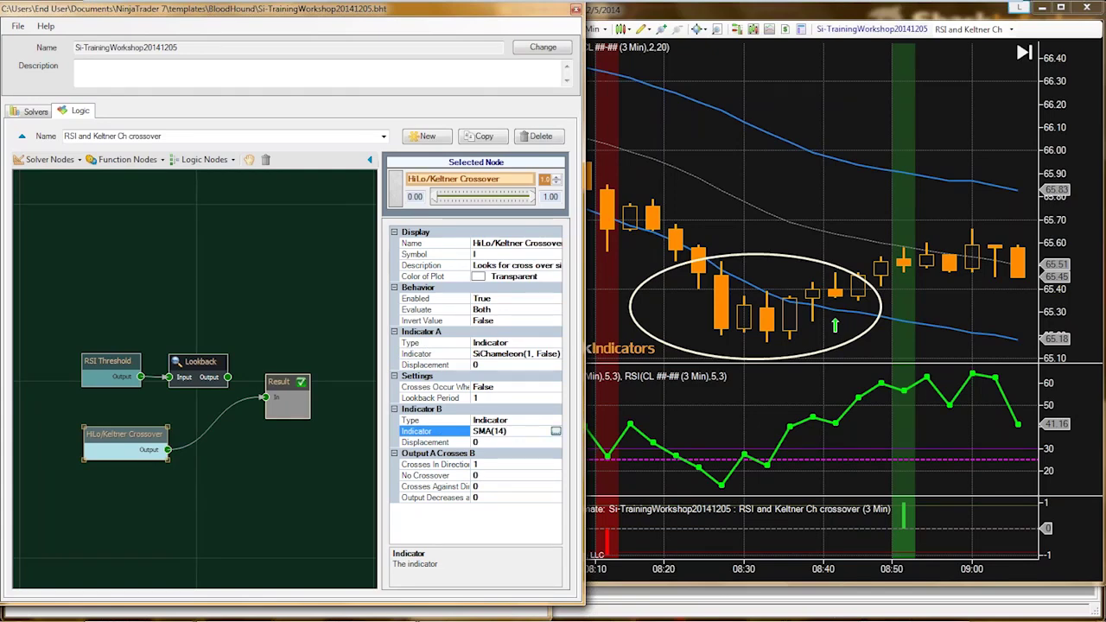
{"action": "left_click", "coordinate": [556, 430]}
{"action": "left_click", "coordinate": [82, 170]}
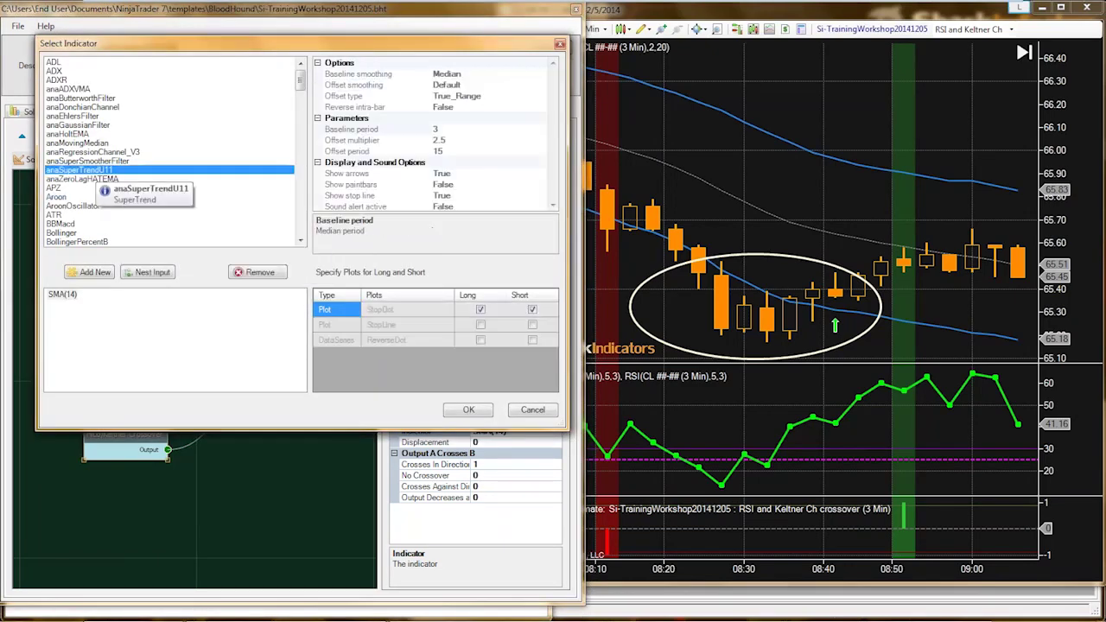
{"action": "key", "text": "k"}
{"action": "scroll", "coordinate": [93, 178], "scroll_direction": "down", "scroll_amount": 2}
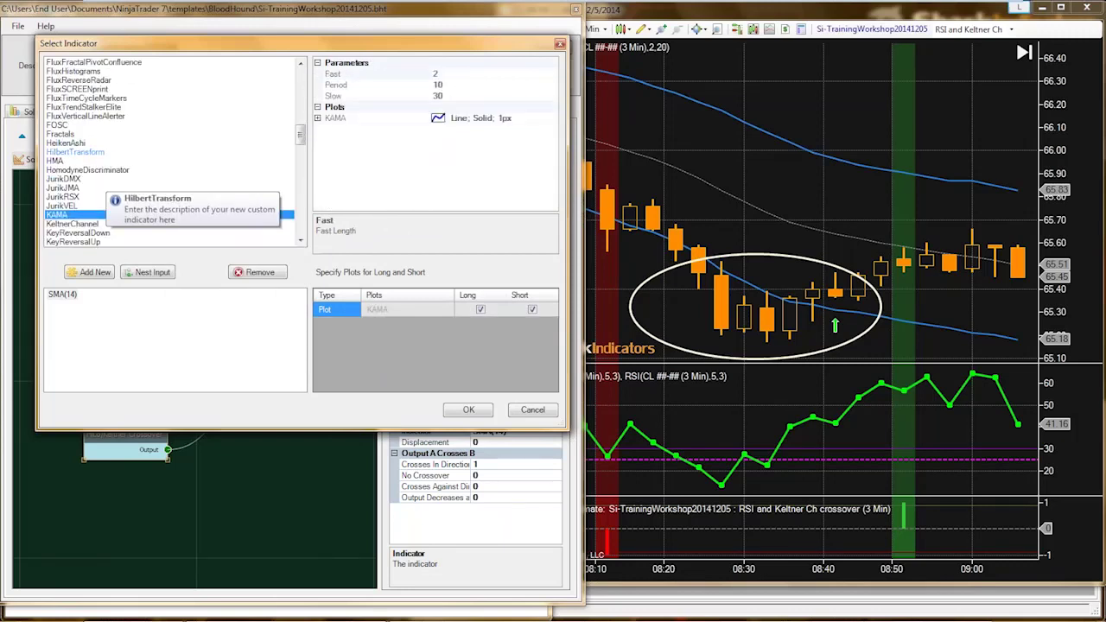
{"action": "key", "text": "Down"}
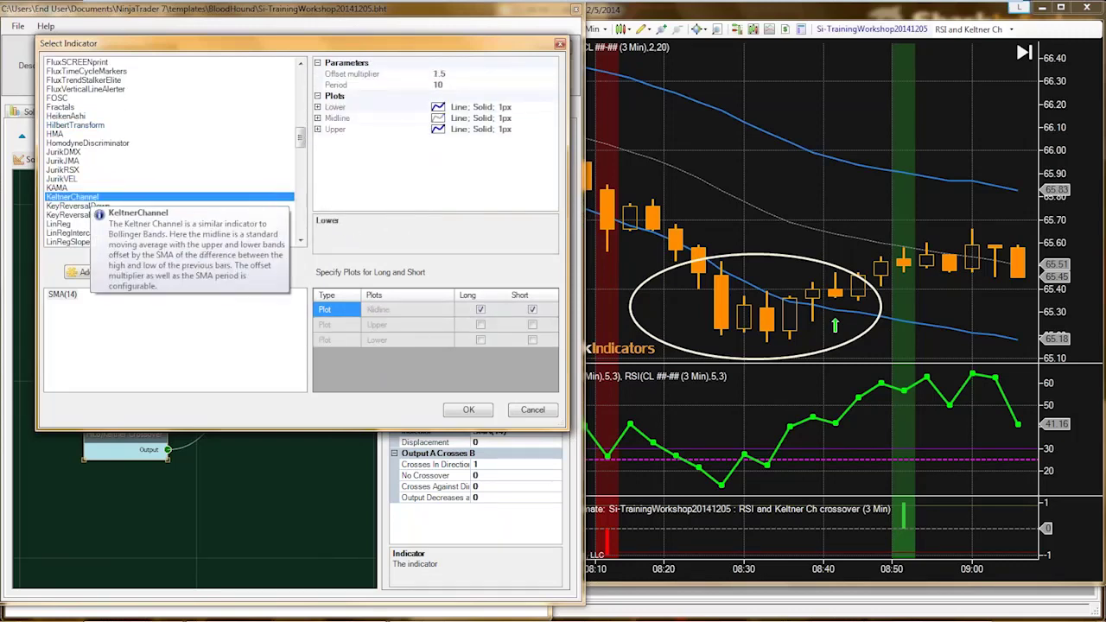
{"action": "double_click", "coordinate": [90, 197]}
Set the KeltnerChannel's period to 20 and its offset multiplier to 2
{"action": "double_click", "coordinate": [438, 85]}
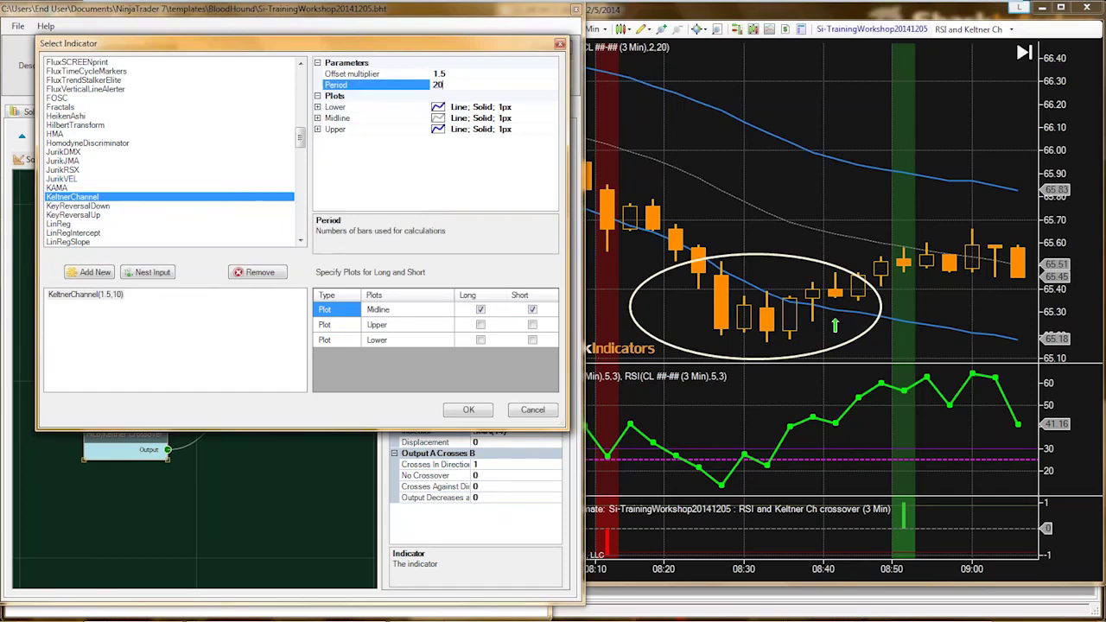
{"action": "double_click", "coordinate": [439, 73]}
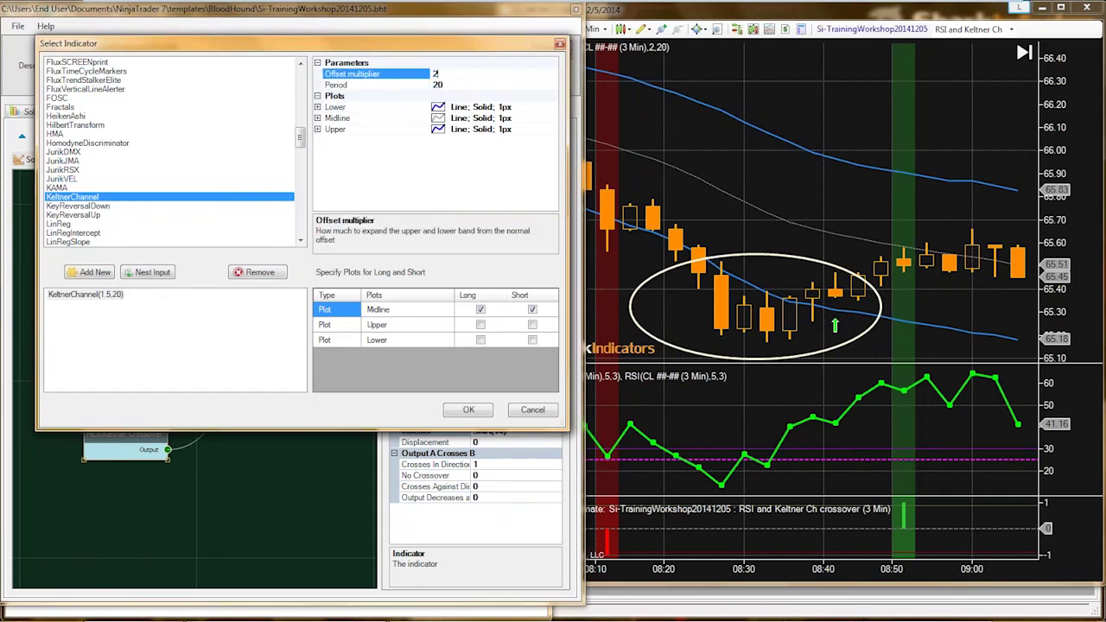
{"action": "type", "text": "2"}
{"action": "left_click", "coordinate": [438, 85]}
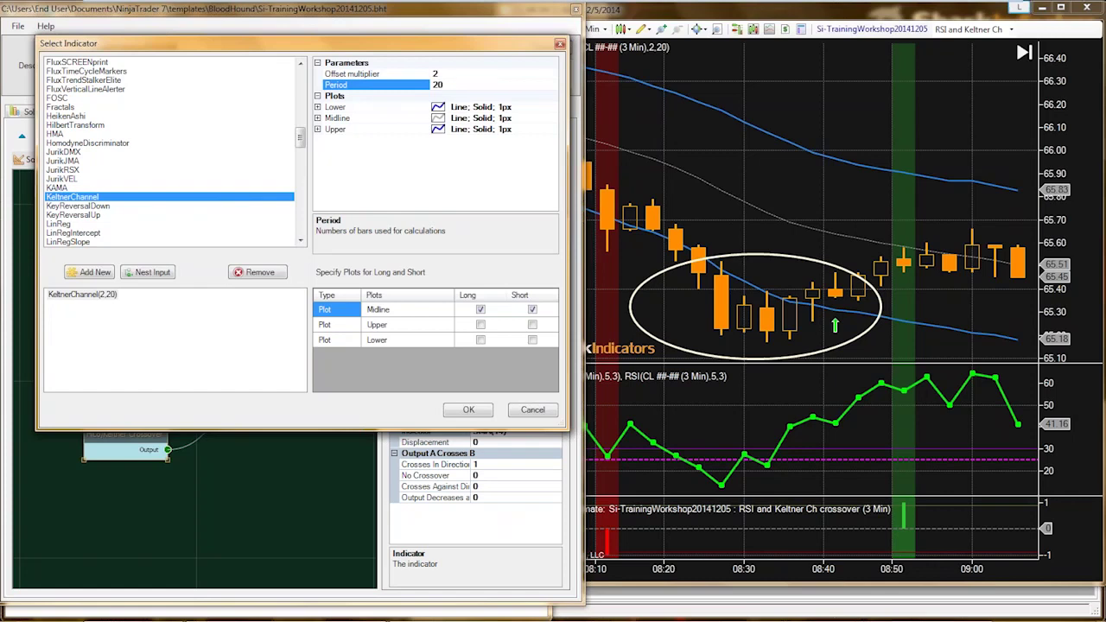
Assign the Keltner Lower plot to Long and the Upper plot to Short, apply the indicator, and check the crossover signals on the chart
{"action": "left_click", "coordinate": [407, 340]}
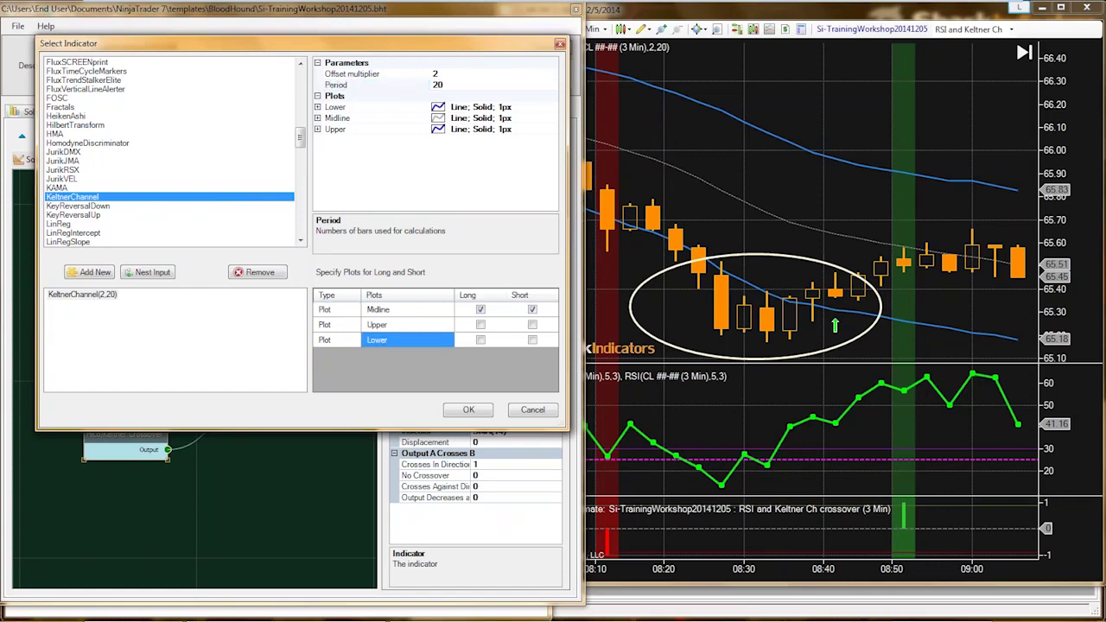
{"action": "left_click", "coordinate": [480, 339]}
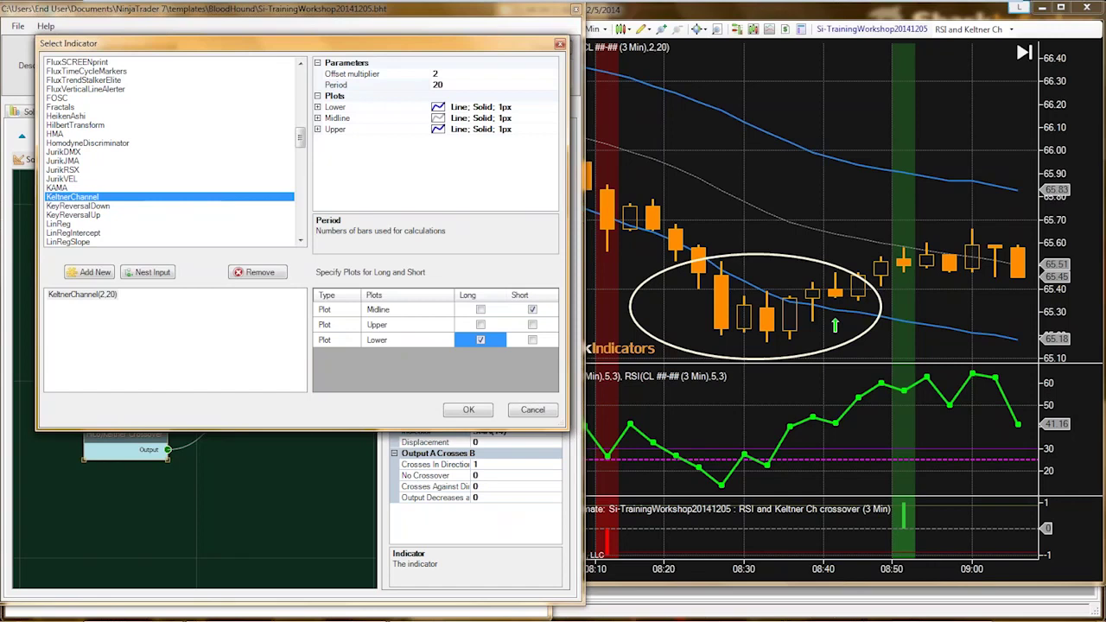
{"action": "left_click", "coordinate": [407, 324]}
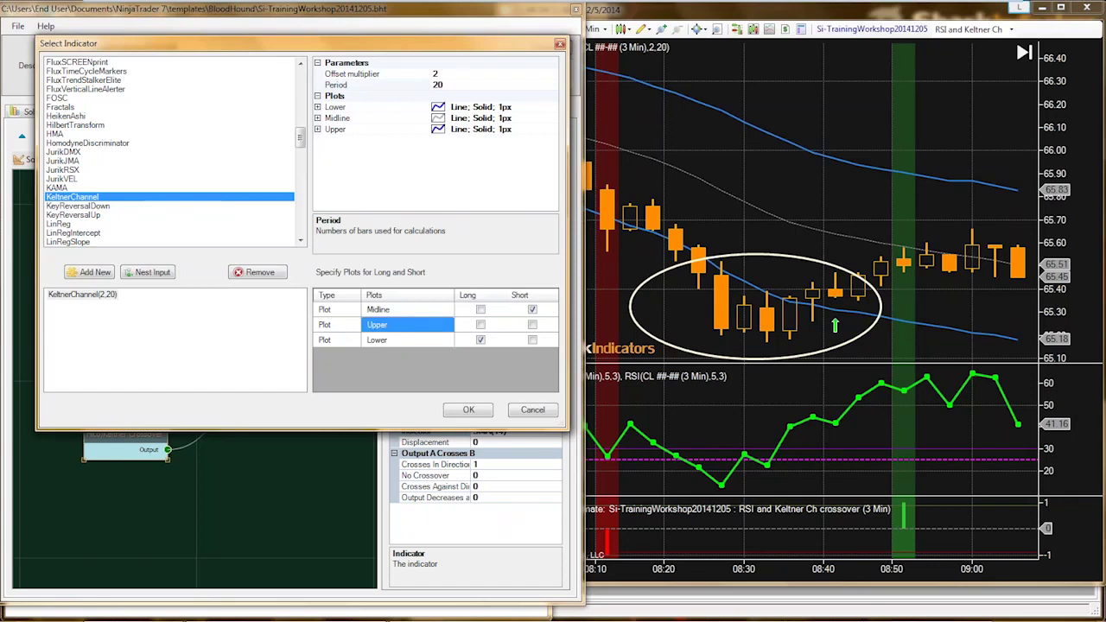
{"action": "left_click", "coordinate": [533, 324]}
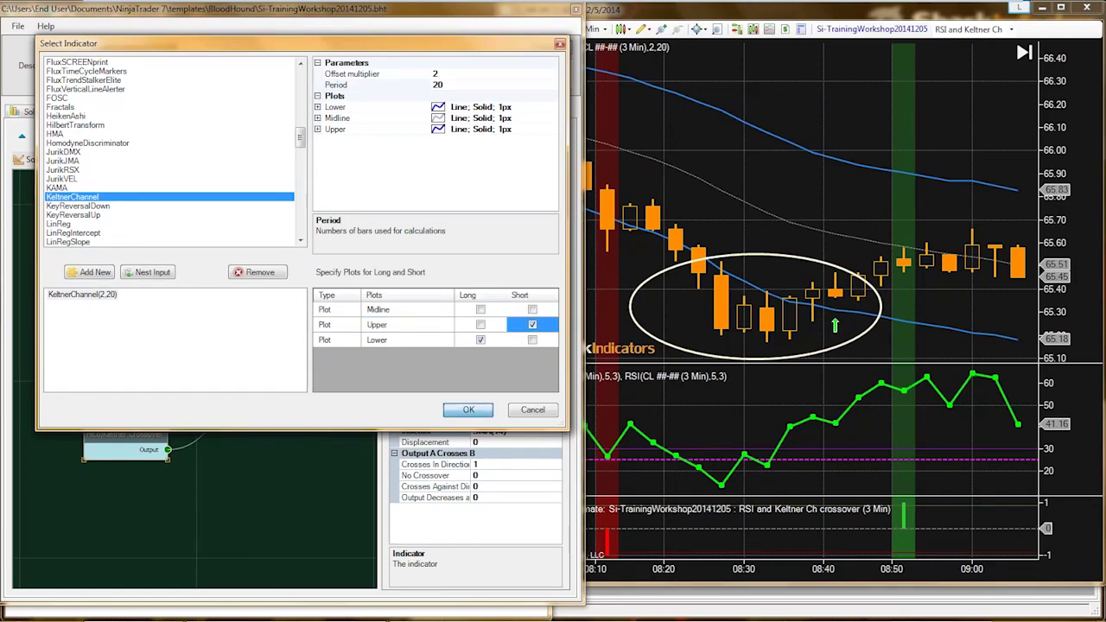
{"action": "left_click", "coordinate": [469, 410]}
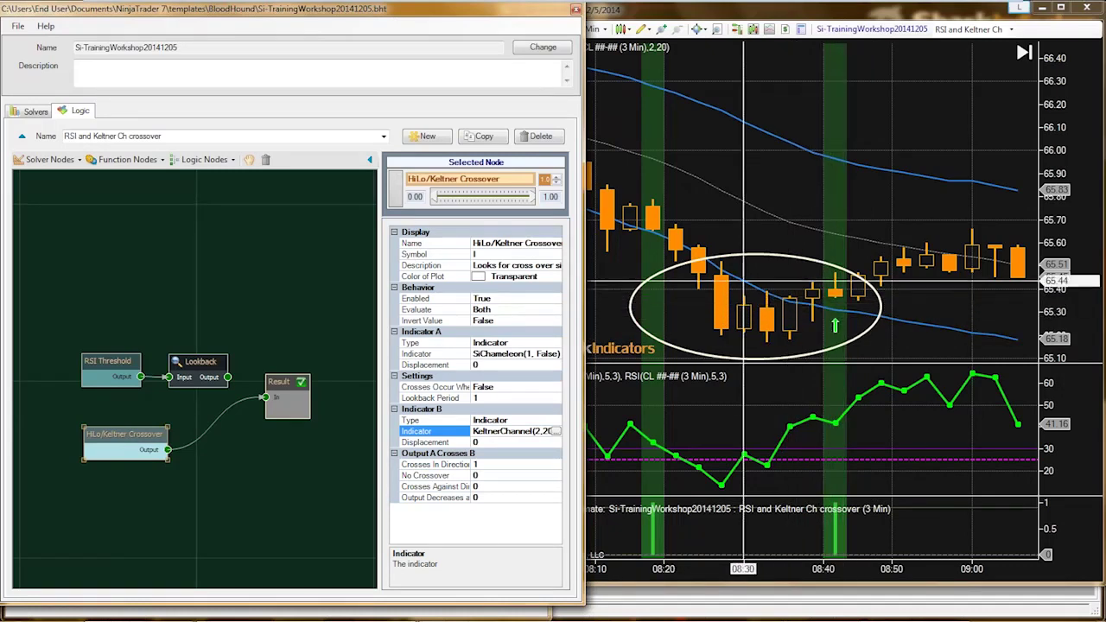
{"action": "left_click_drag", "start_coordinate": [698, 224], "coordinate": [879, 247]}
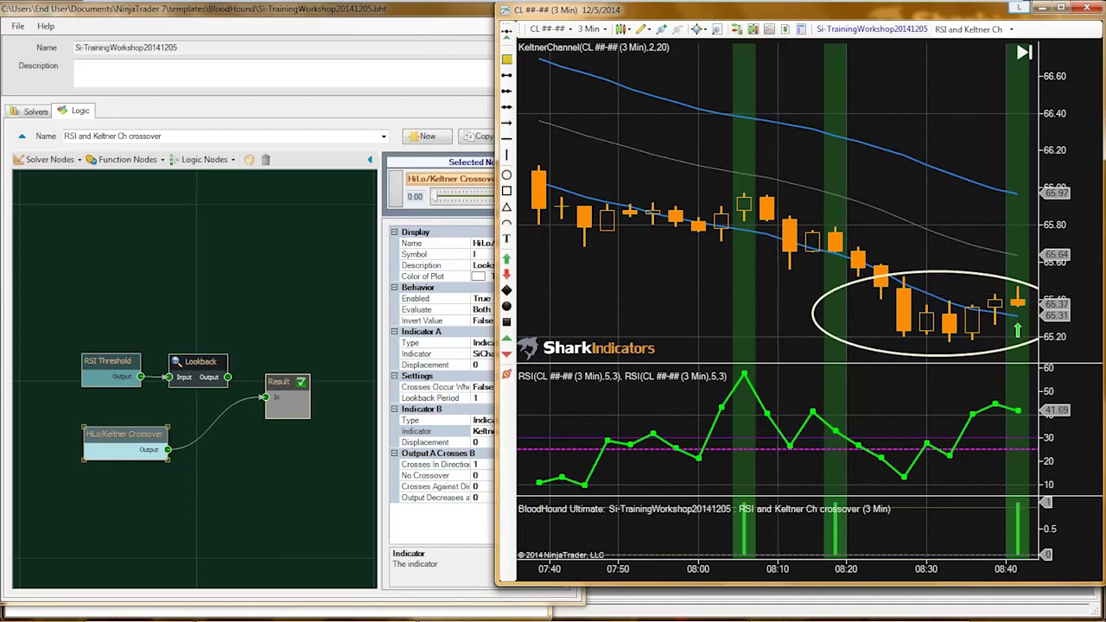
{"action": "scroll", "coordinate": [777, 295], "scroll_direction": "down", "scroll_amount": 4}
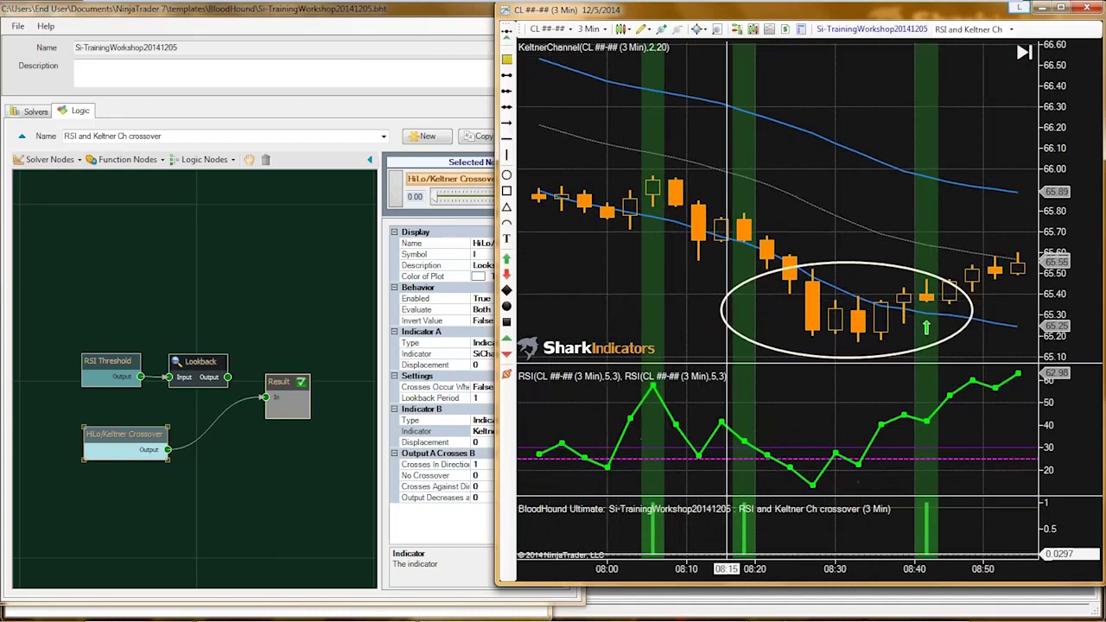
{"action": "left_click_drag", "start_coordinate": [723, 566], "coordinate": [809, 566]}
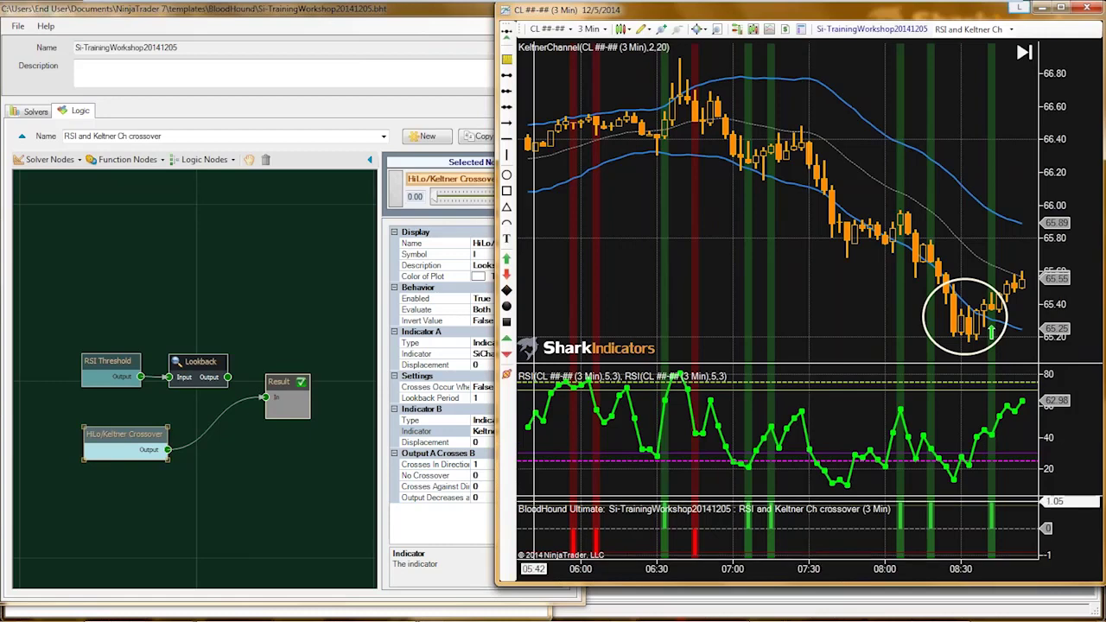
Spread out the HiLo/Keltner Crossover, Lookback and Result nodes, and insert an And (Min) node in front of Result
{"action": "left_click_drag", "start_coordinate": [125, 441], "coordinate": [124, 446]}
{"action": "left_click_drag", "start_coordinate": [199, 361], "coordinate": [187, 361]}
{"action": "left_click_drag", "start_coordinate": [124, 441], "coordinate": [121, 442]}
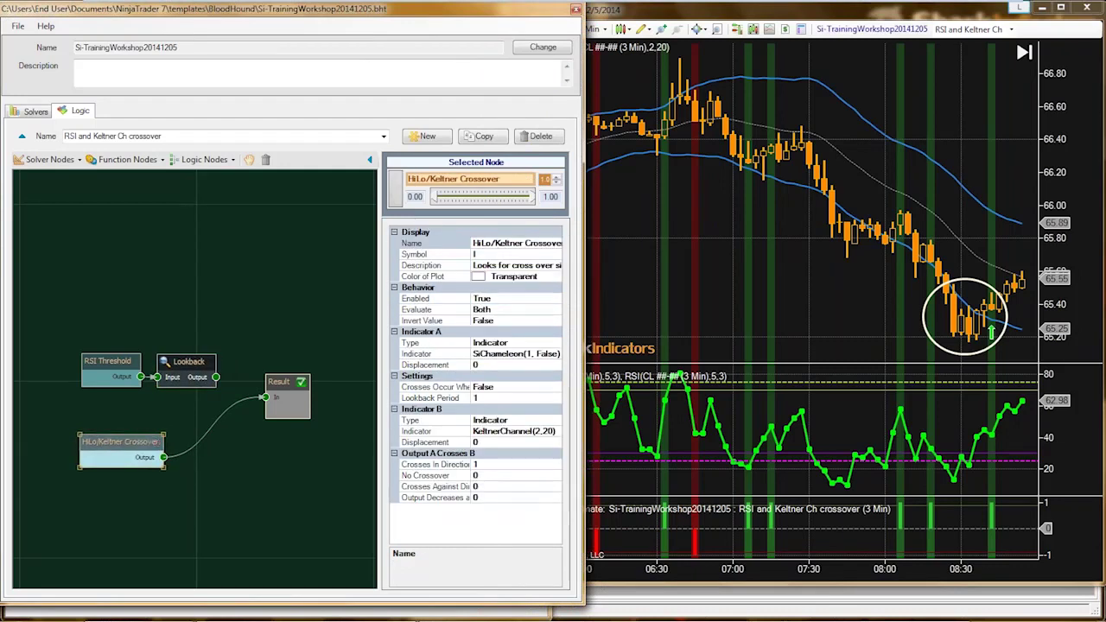
{"action": "left_click_drag", "start_coordinate": [279, 381], "coordinate": [306, 401]}
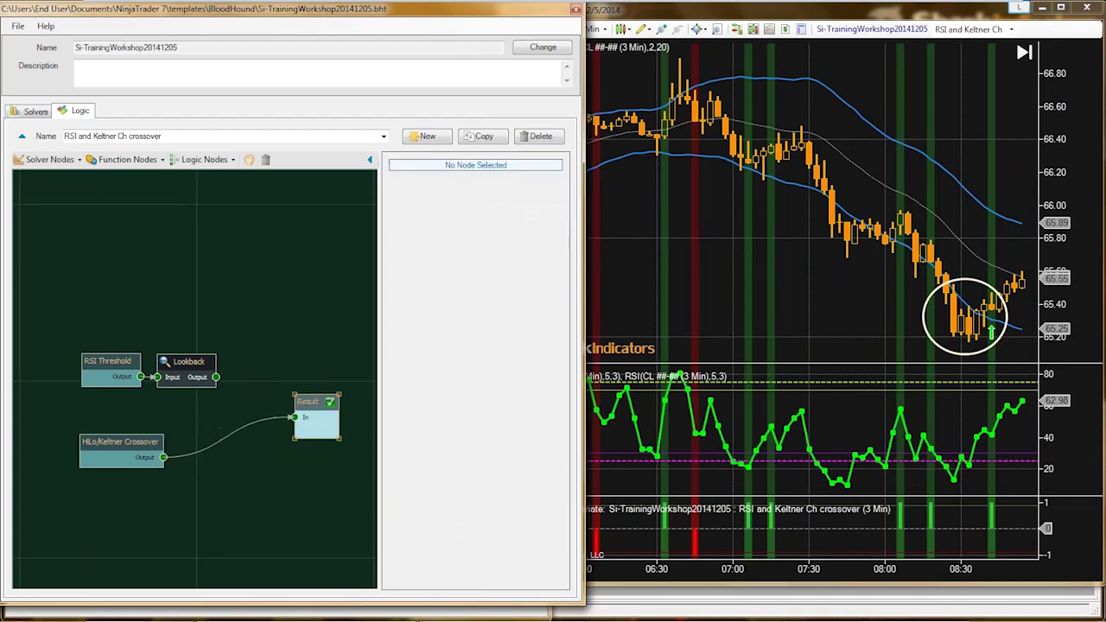
{"action": "left_click", "coordinate": [204, 159]}
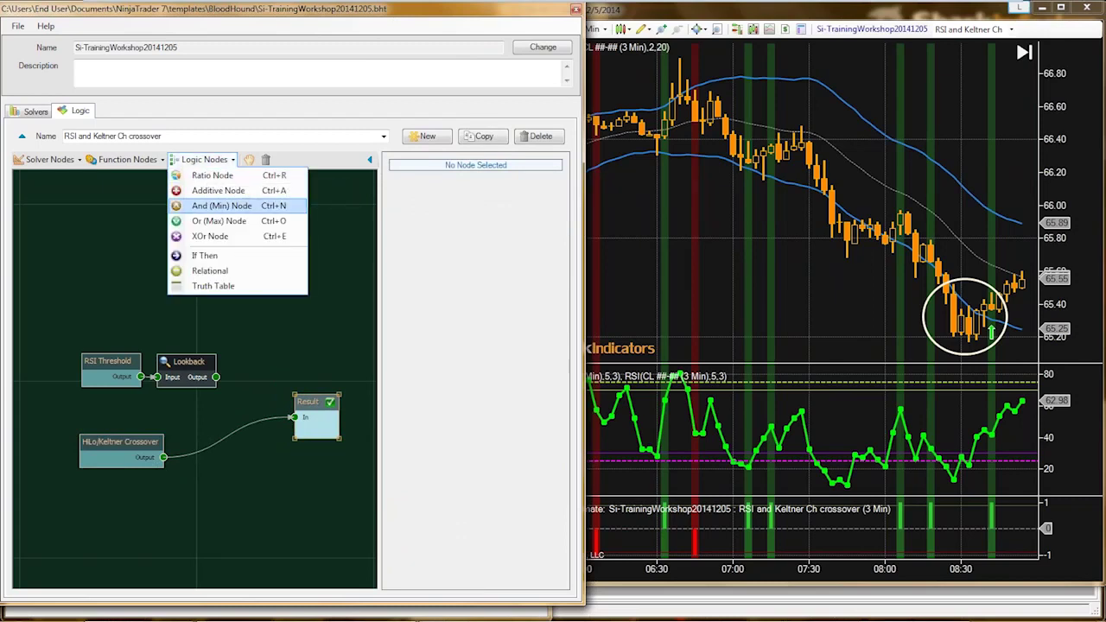
{"action": "left_click", "coordinate": [222, 206]}
{"action": "left_click", "coordinate": [259, 415]}
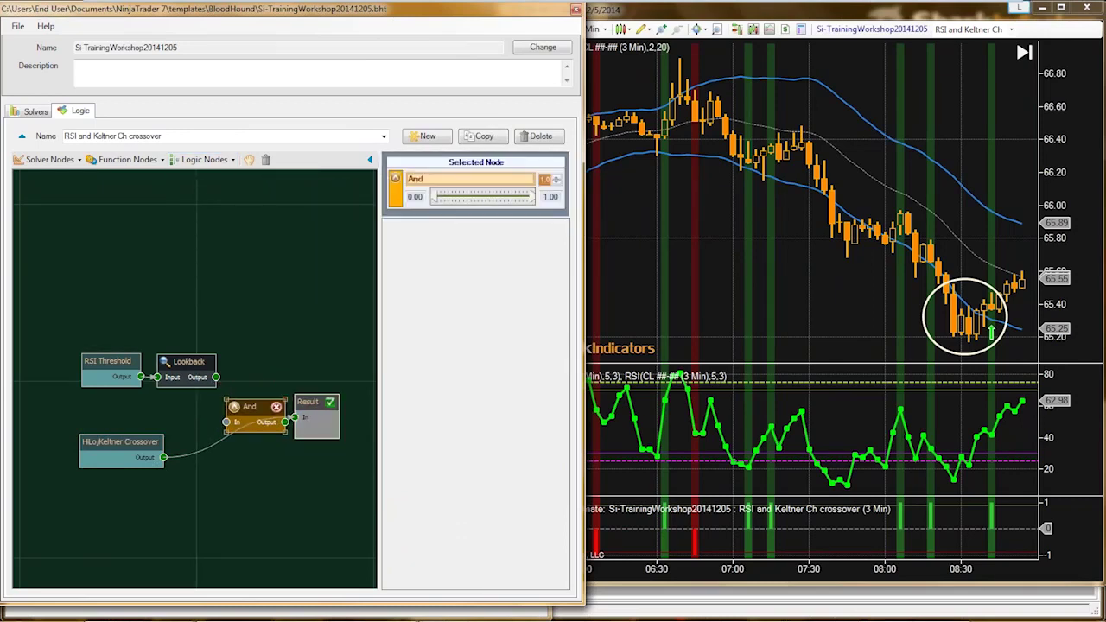
Connect the Lookback and HiLo/Keltner Crossover outputs to the And node, and route the And output into Result
{"action": "left_click_drag", "start_coordinate": [216, 376], "coordinate": [237, 425]}
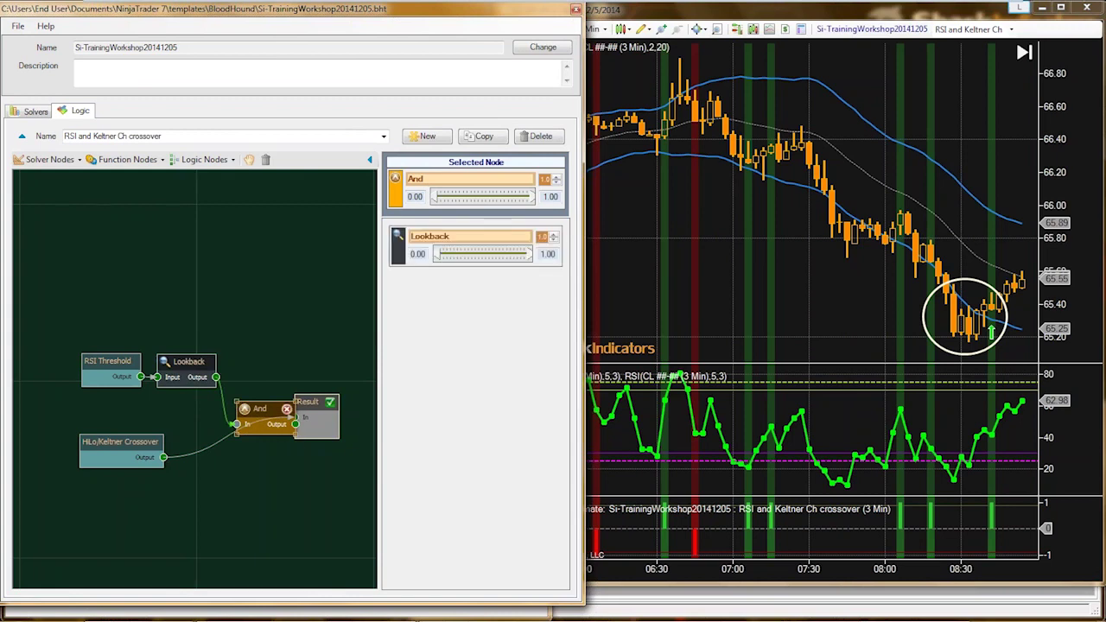
{"action": "left_click_drag", "start_coordinate": [163, 457], "coordinate": [237, 435]}
{"action": "left_click_drag", "start_coordinate": [314, 403], "coordinate": [339, 413]}
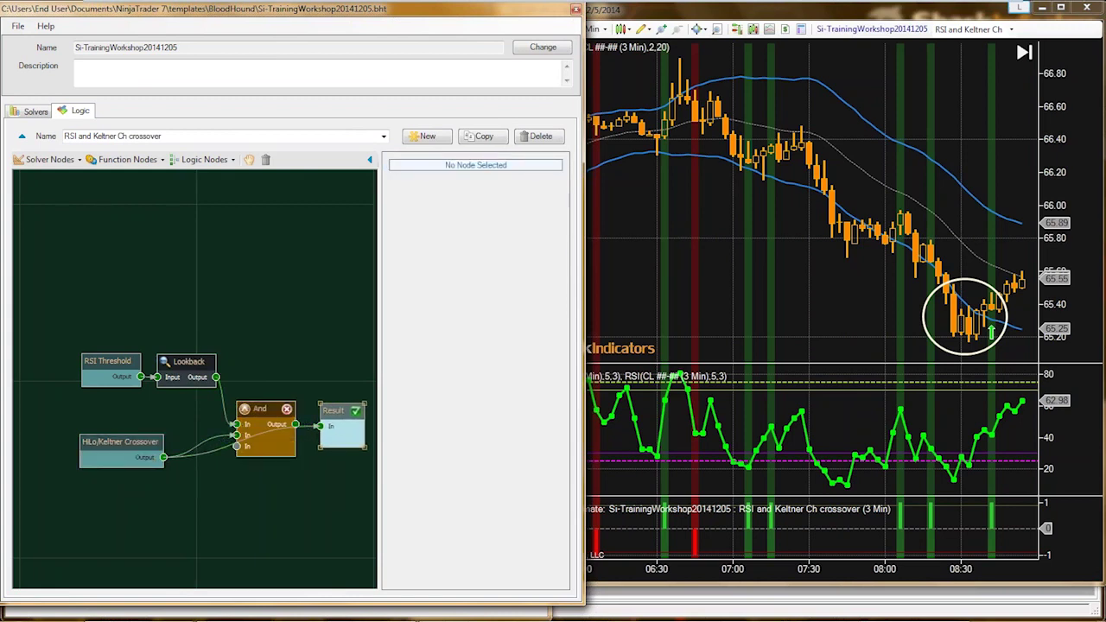
{"action": "left_click_drag", "start_coordinate": [339, 412], "coordinate": [363, 403]}
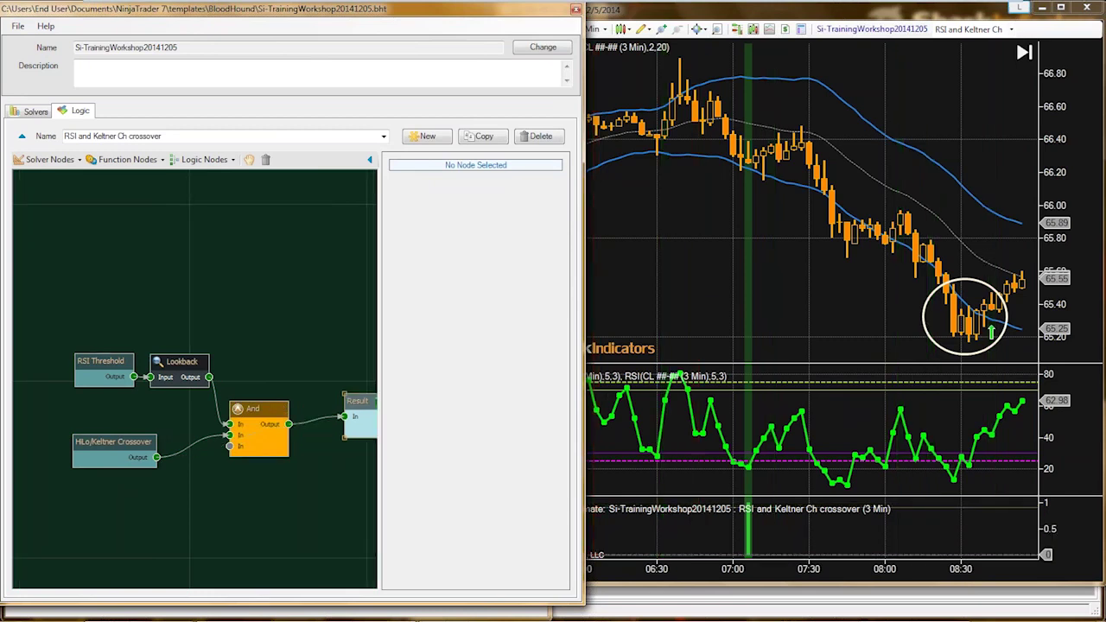
Mark the missed setup on the CL chart with ellipses around the 07:27–08:00 candles and the RSI dip, plus a green arrow below the 08:06 bar
{"action": "left_click", "coordinate": [665, 292]}
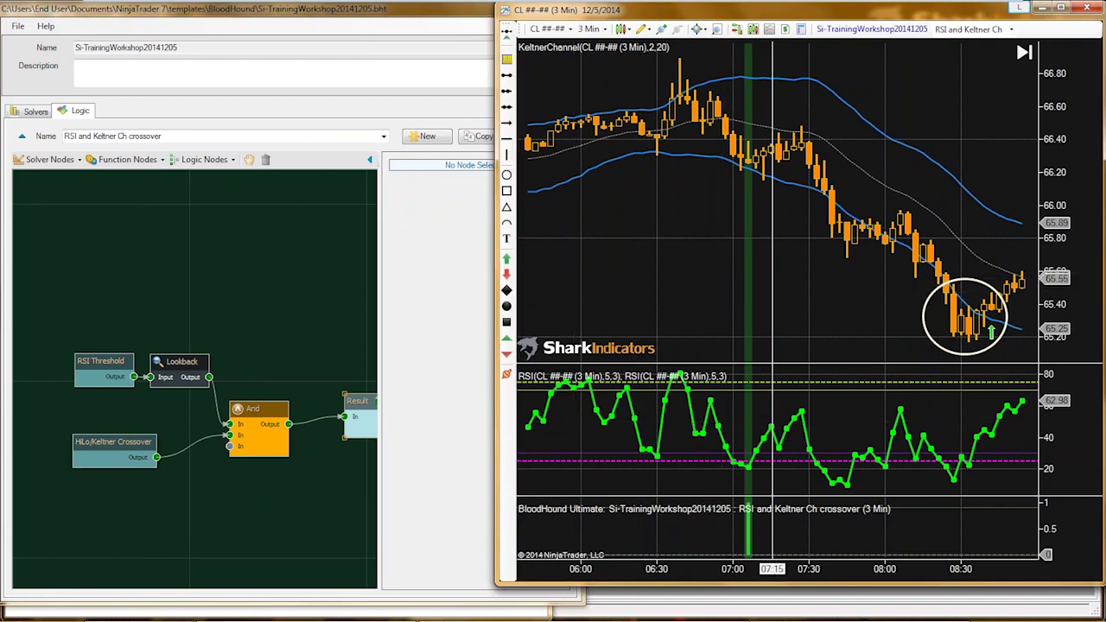
{"action": "scroll", "coordinate": [798, 553], "scroll_direction": "up", "scroll_amount": 5}
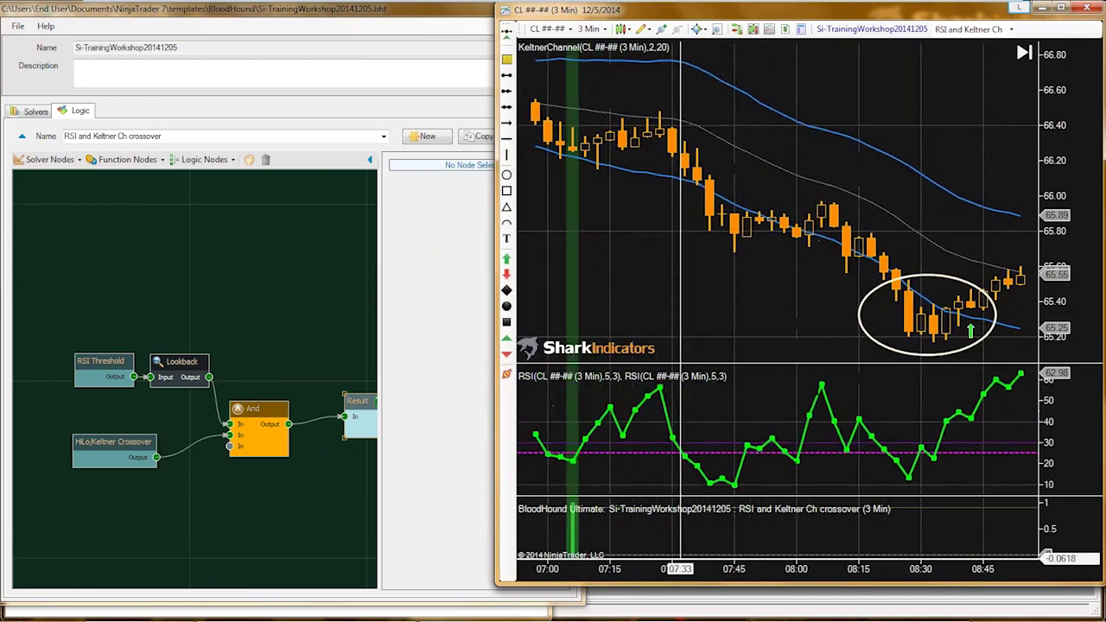
{"action": "left_click_drag", "start_coordinate": [630, 295], "coordinate": [873, 319]}
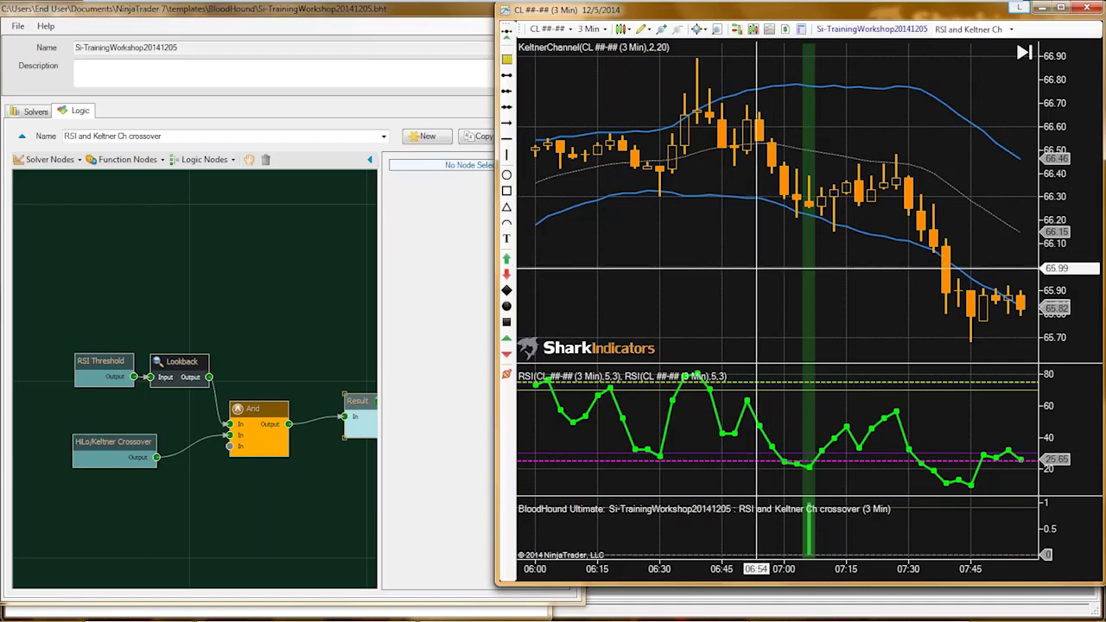
{"action": "scroll", "coordinate": [756, 269], "scroll_direction": "down", "scroll_amount": 5}
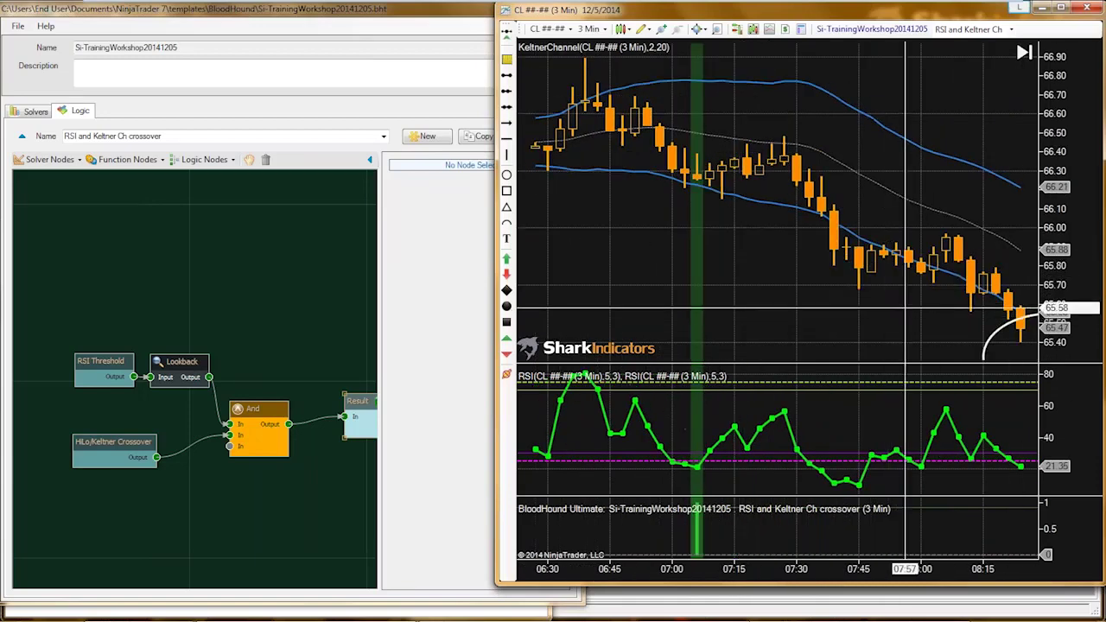
{"action": "mouse_move", "coordinate": [998, 338]}
{"action": "left_mouse_down"}
{"action": "mouse_move", "coordinate": [837, 258]}
{"action": "mouse_move", "coordinate": [786, 249]}
{"action": "left_mouse_up"}
{"action": "left_click", "coordinate": [507, 175]}
{"action": "left_click_drag", "start_coordinate": [882, 491], "coordinate": [784, 447]}
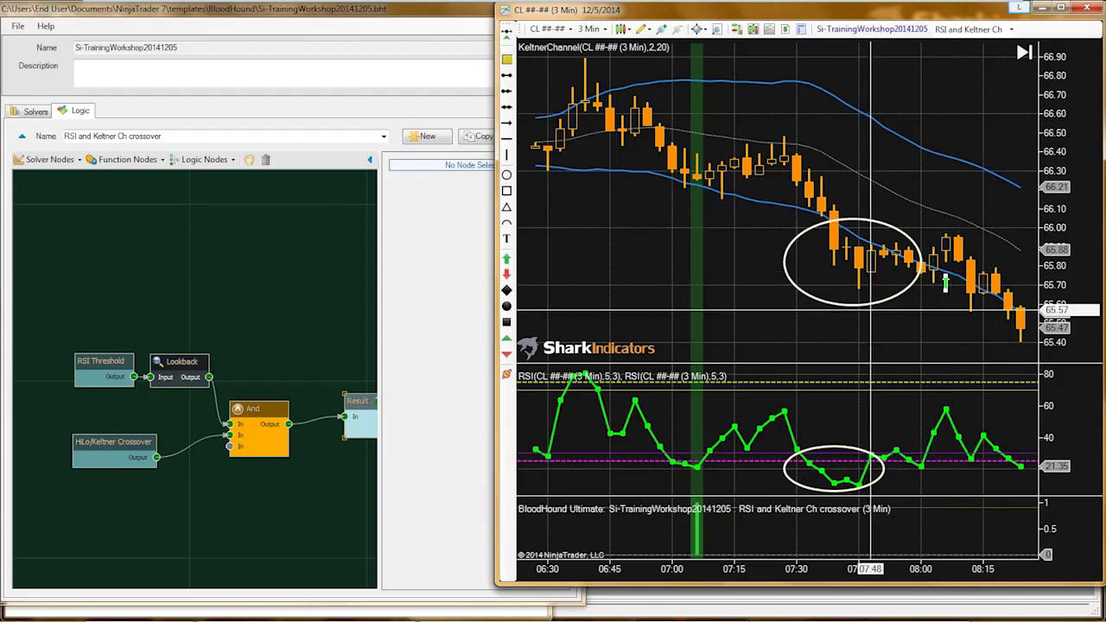
Connect the Lookback output directly to Result and narrow the RSI ellipse to the bars from 07:39 to 07:45
{"action": "left_click_drag", "start_coordinate": [363, 402], "coordinate": [303, 374]}
{"action": "left_click_drag", "start_coordinate": [182, 376], "coordinate": [283, 388]}
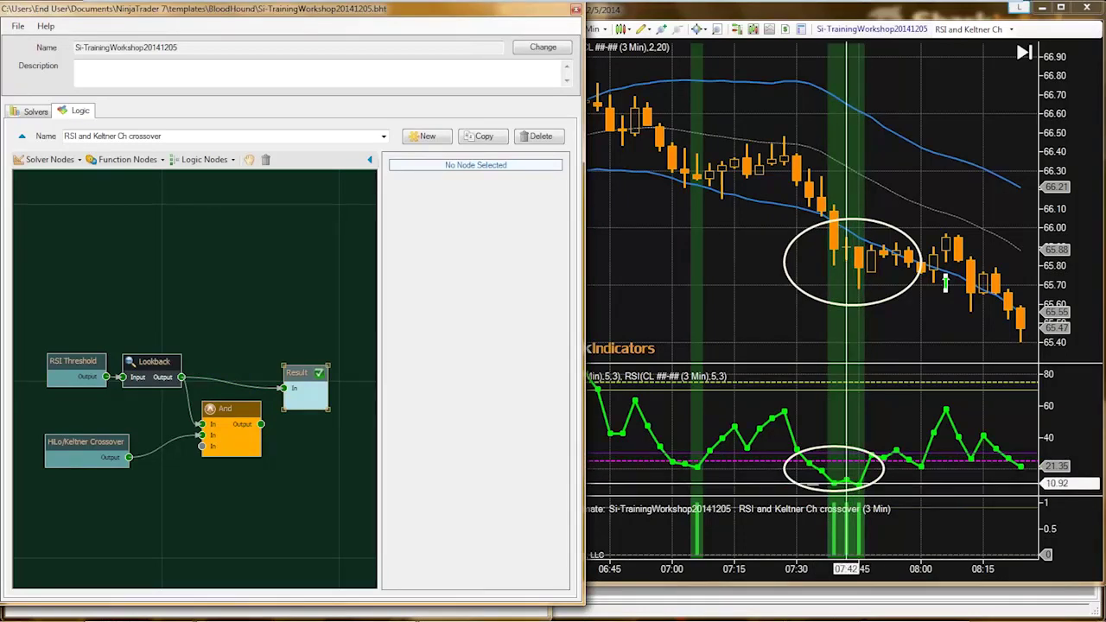
{"action": "left_click", "coordinate": [785, 467]}
{"action": "left_click_drag", "start_coordinate": [784, 467], "coordinate": [858, 468]}
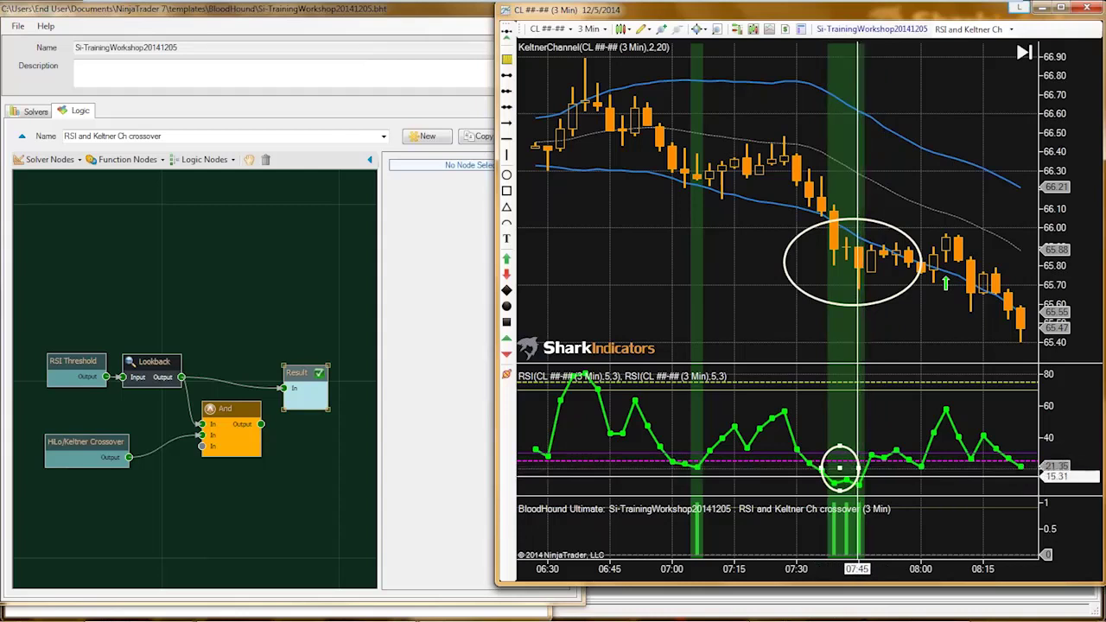
{"action": "mouse_move", "coordinate": [859, 479]}
{"action": "left_mouse_down"}
{"action": "mouse_move", "coordinate": [871, 479]}
{"action": "mouse_move", "coordinate": [860, 466]}
{"action": "left_mouse_up"}
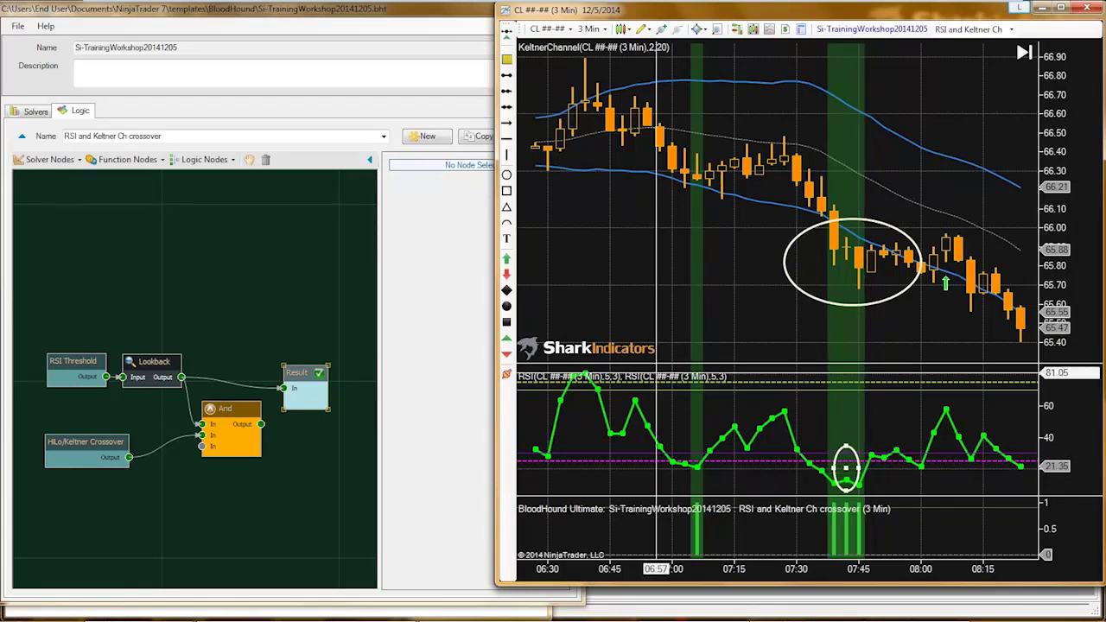
Connect the HiLo/Keltner Crossover output directly to Result and lower the green arrow beneath the 08:06 bar
{"action": "left_click_drag", "start_coordinate": [127, 457], "coordinate": [202, 435]}
{"action": "left_click_drag", "start_coordinate": [303, 381], "coordinate": [298, 475]}
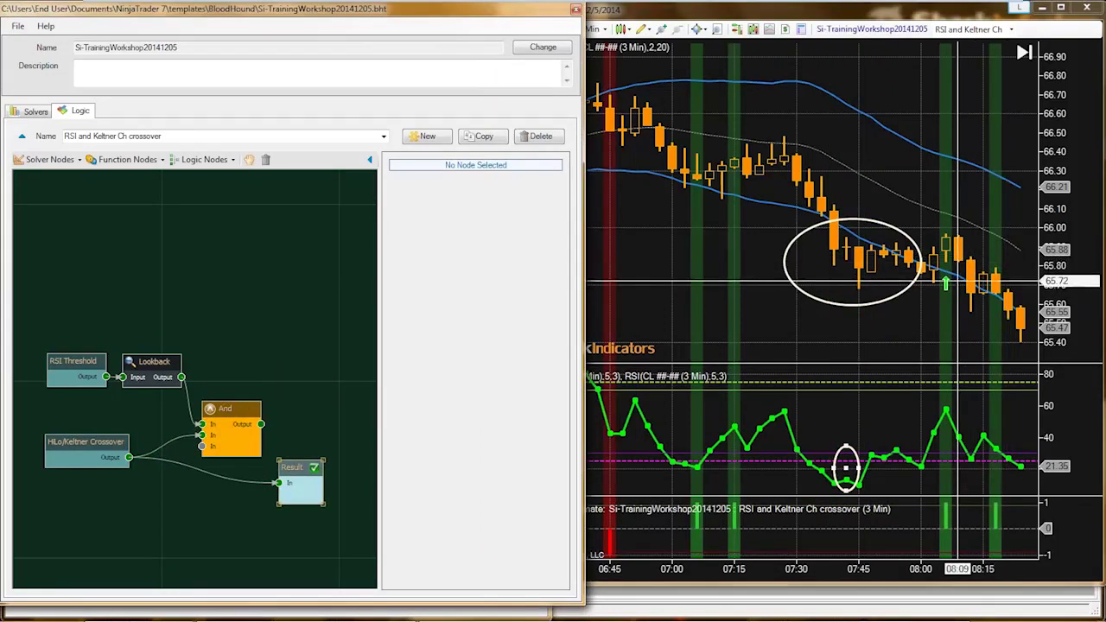
{"action": "left_click", "coordinate": [947, 283]}
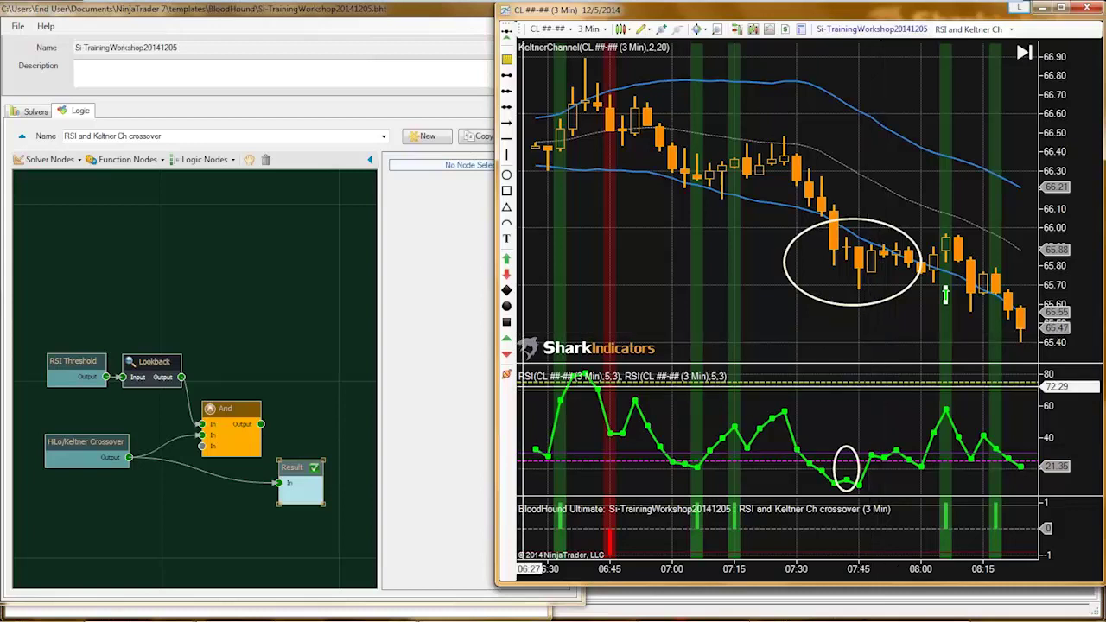
Switch the Result node's input back to the Lookback output and place Result above the And node
{"action": "left_click_drag", "start_coordinate": [181, 377], "coordinate": [291, 346]}
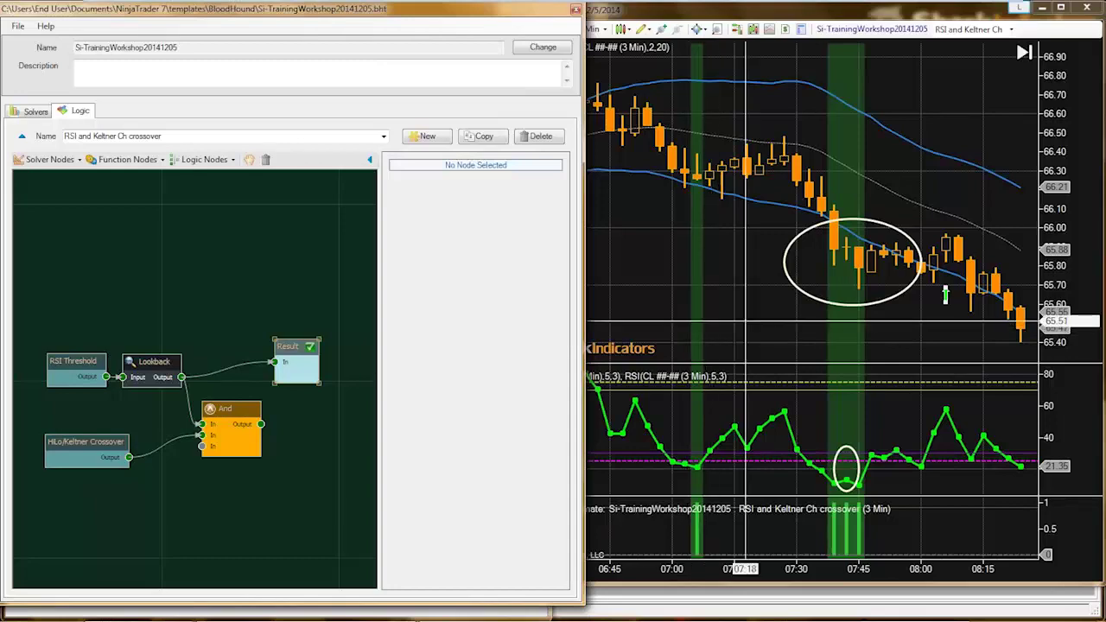
Look through the CL chart's Lookback signals and mark the 01:39–01:48 candles at the lower Keltner band with an ellipse
{"action": "left_click", "coordinate": [745, 321]}
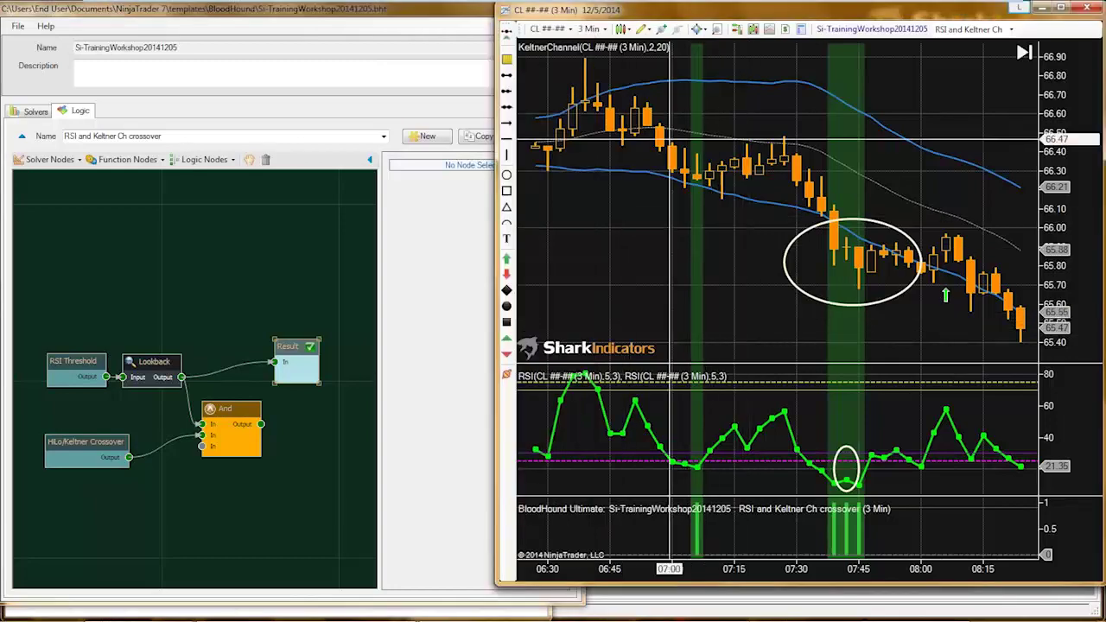
{"action": "double_click", "coordinate": [723, 10]}
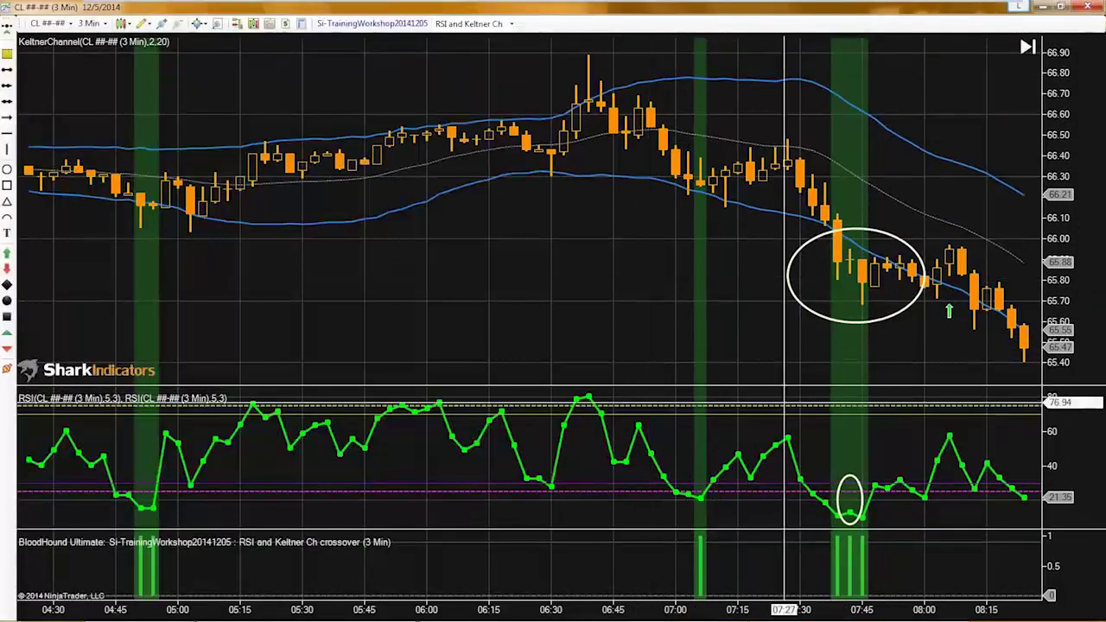
{"action": "scroll", "coordinate": [750, 350], "scroll_direction": "down", "scroll_amount": 10}
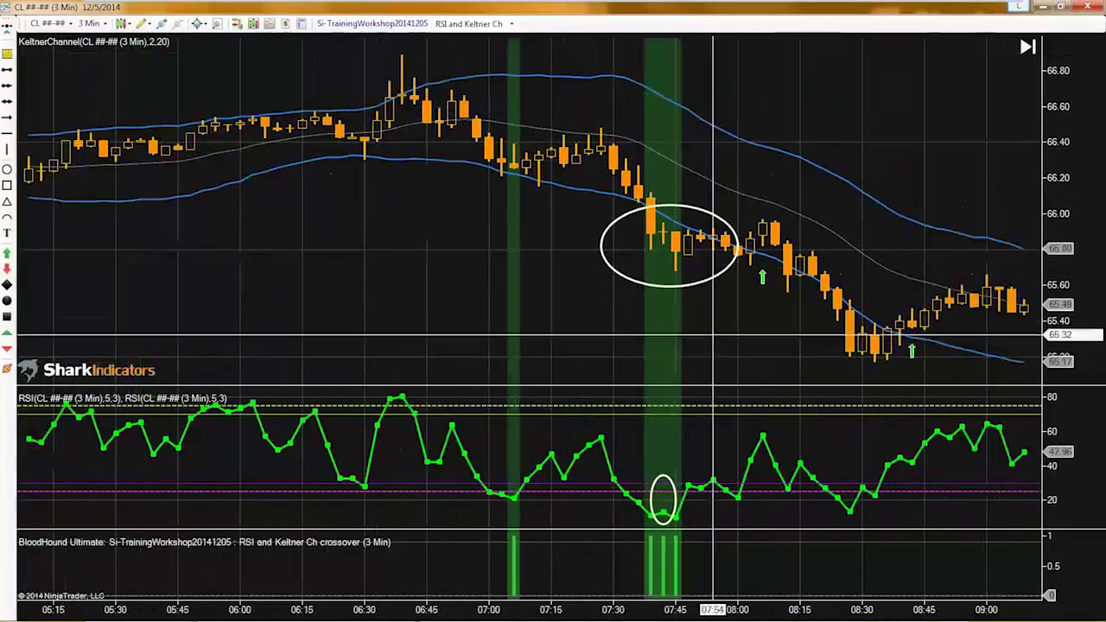
{"action": "scroll", "coordinate": [624, 376], "scroll_direction": "down", "scroll_amount": 15}
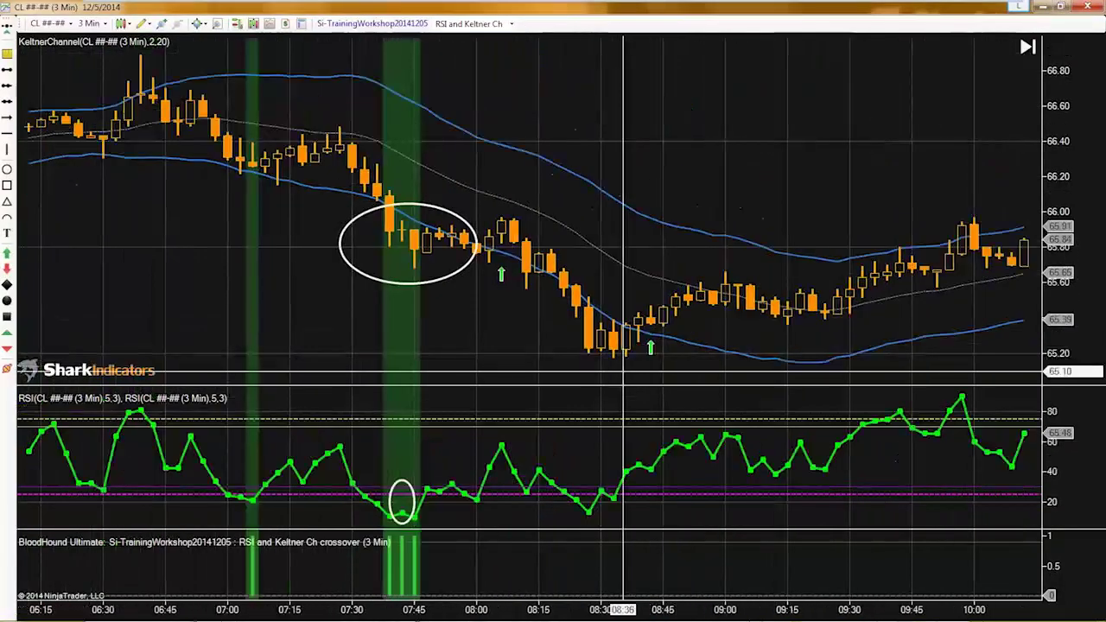
{"action": "scroll", "coordinate": [624, 375], "scroll_direction": "up", "scroll_amount": 20}
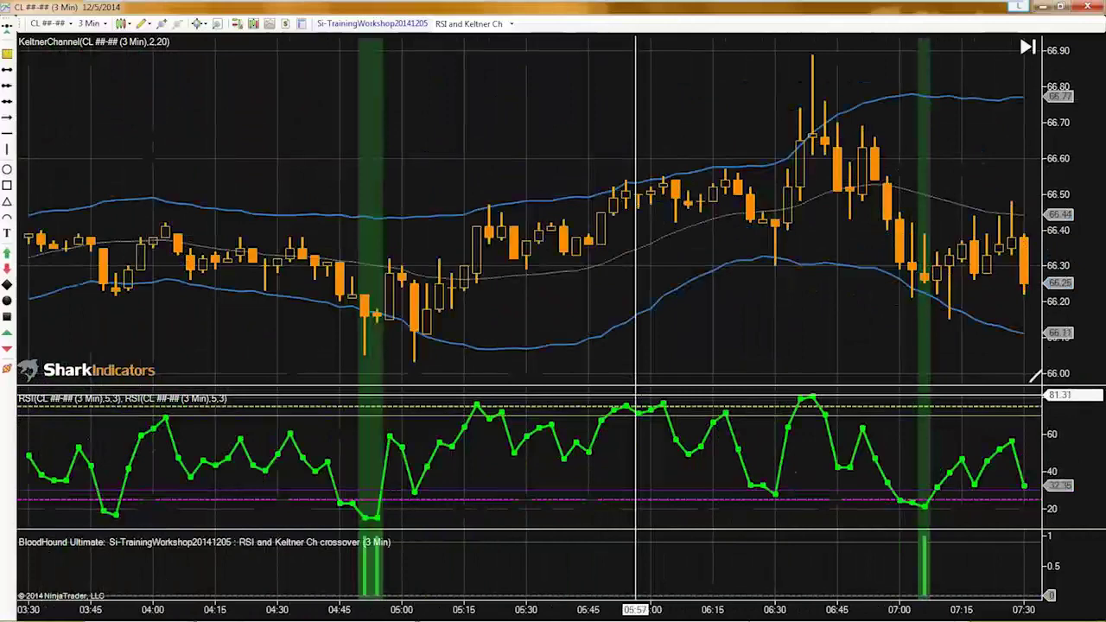
{"action": "scroll", "coordinate": [635, 376], "scroll_direction": "up", "scroll_amount": 3}
{"action": "scroll", "coordinate": [635, 380], "scroll_direction": "up", "scroll_amount": 10}
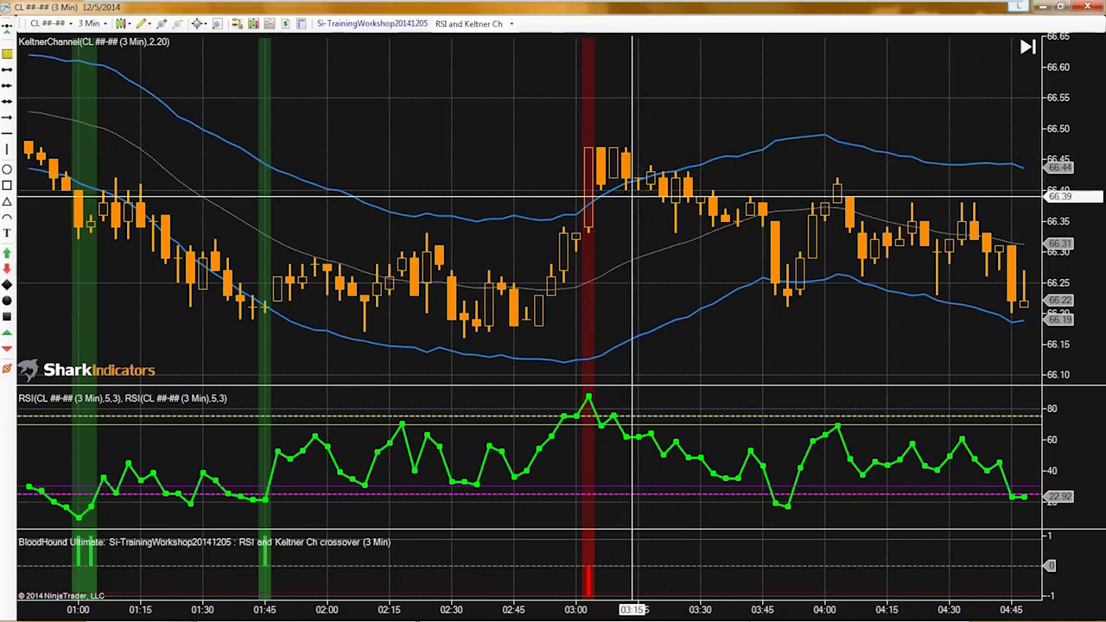
{"action": "scroll", "coordinate": [674, 270], "scroll_direction": "up", "scroll_amount": 8}
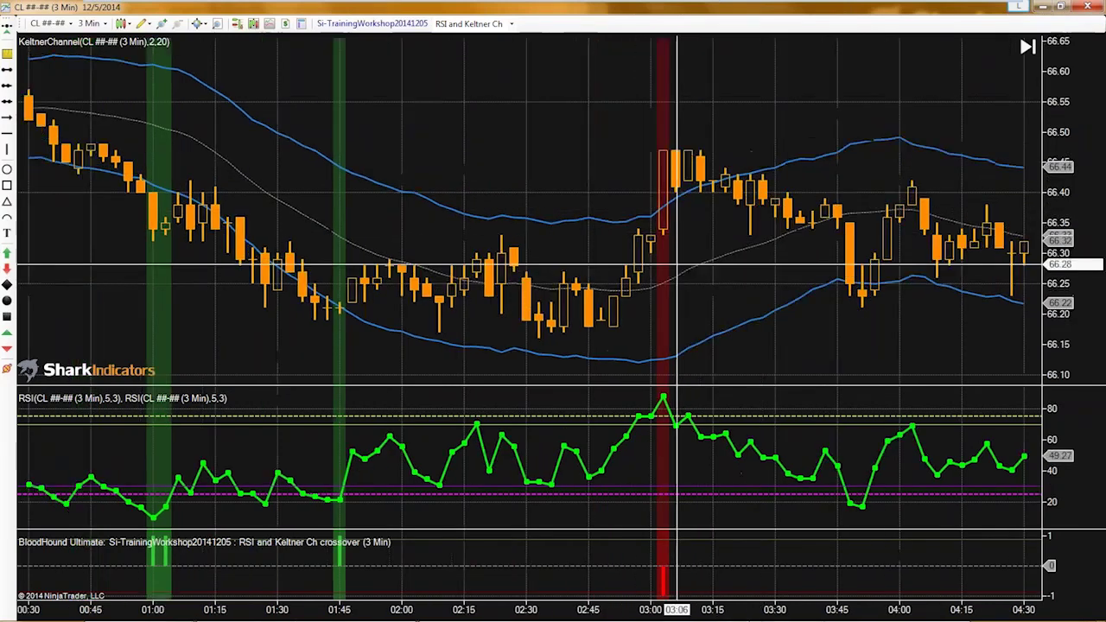
{"action": "scroll", "coordinate": [674, 269], "scroll_direction": "up", "scroll_amount": 3}
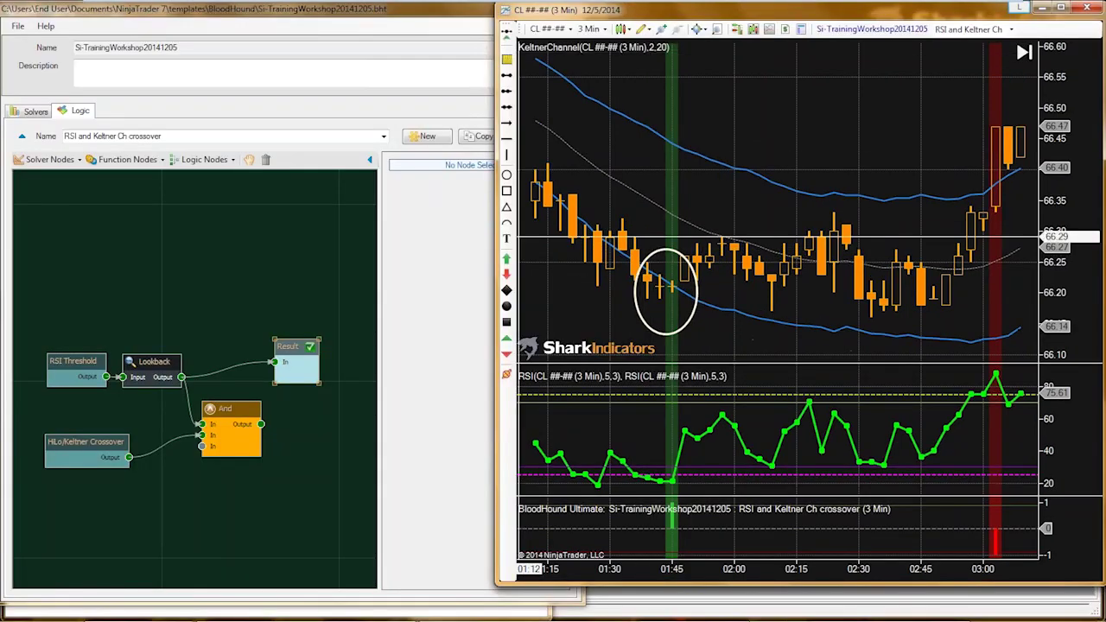
Try the And output as Result's input, switch back to the Lookback output, and place a green arrow beneath the RSI low at 01:45
{"action": "left_click_drag", "start_coordinate": [261, 424], "coordinate": [275, 362]}
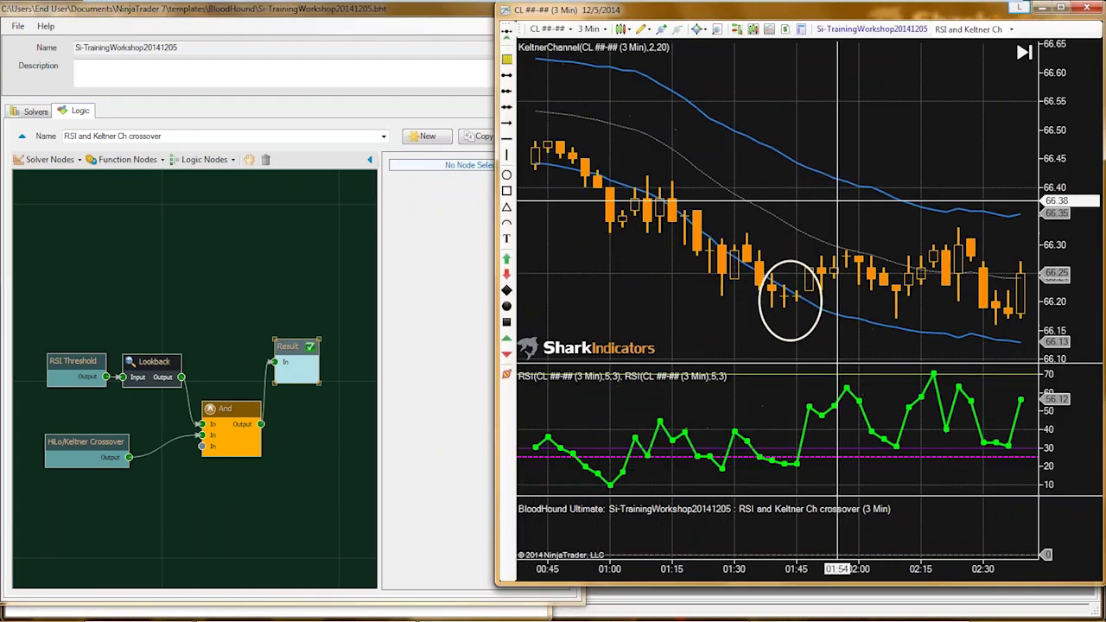
{"action": "mouse_move", "coordinate": [191, 400]}
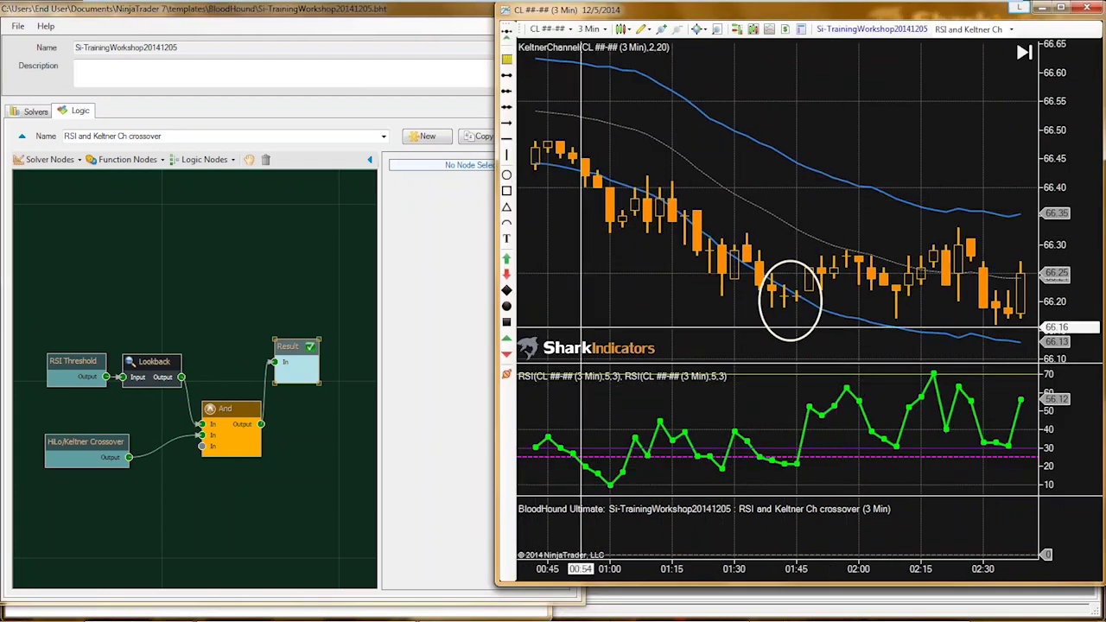
{"action": "left_click_drag", "start_coordinate": [182, 377], "coordinate": [274, 362]}
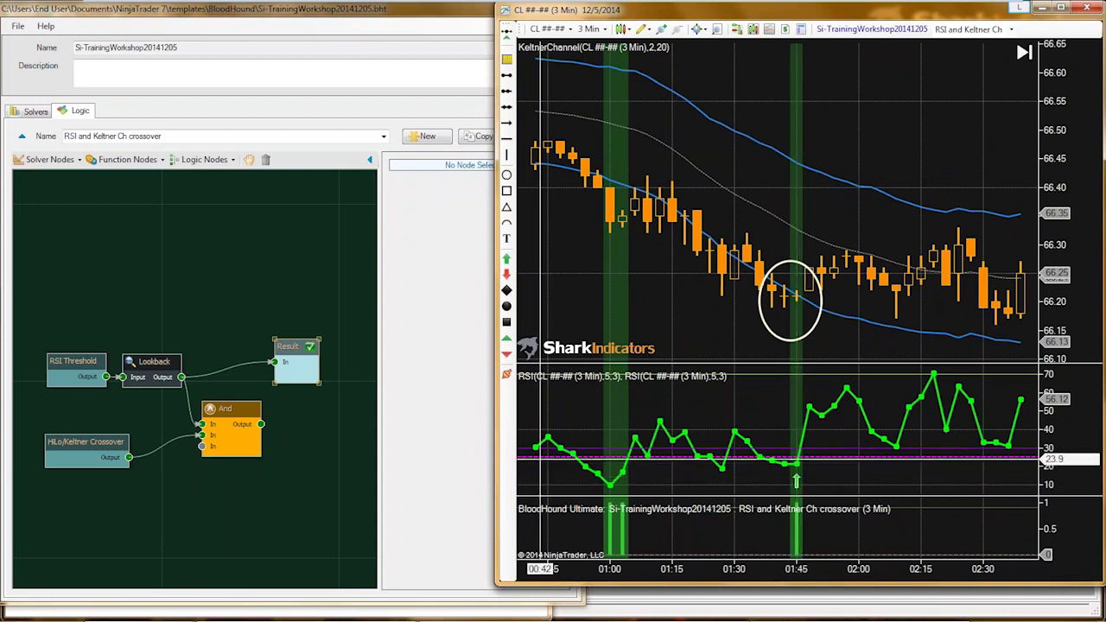
Connect the HiLo/Keltner Crossover output directly to Result, level its node with the And inputs, and place a green arrow beneath the 01:48 bar
{"action": "left_click_drag", "start_coordinate": [129, 457], "coordinate": [275, 362]}
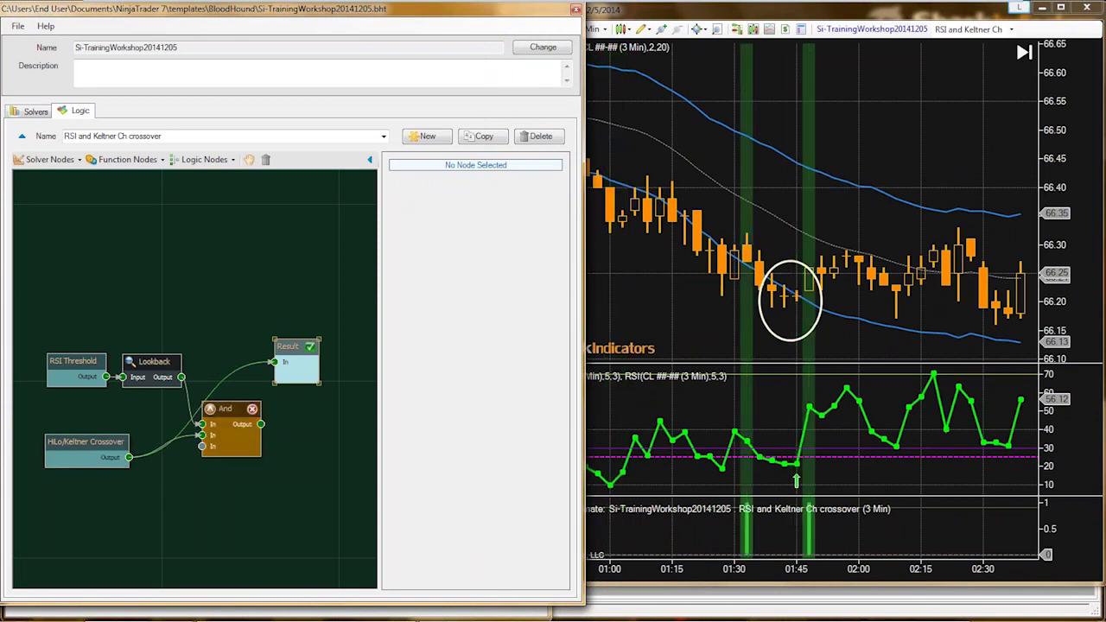
{"action": "left_click_drag", "start_coordinate": [229, 408], "coordinate": [232, 415]}
{"action": "left_click_drag", "start_coordinate": [85, 442], "coordinate": [90, 425]}
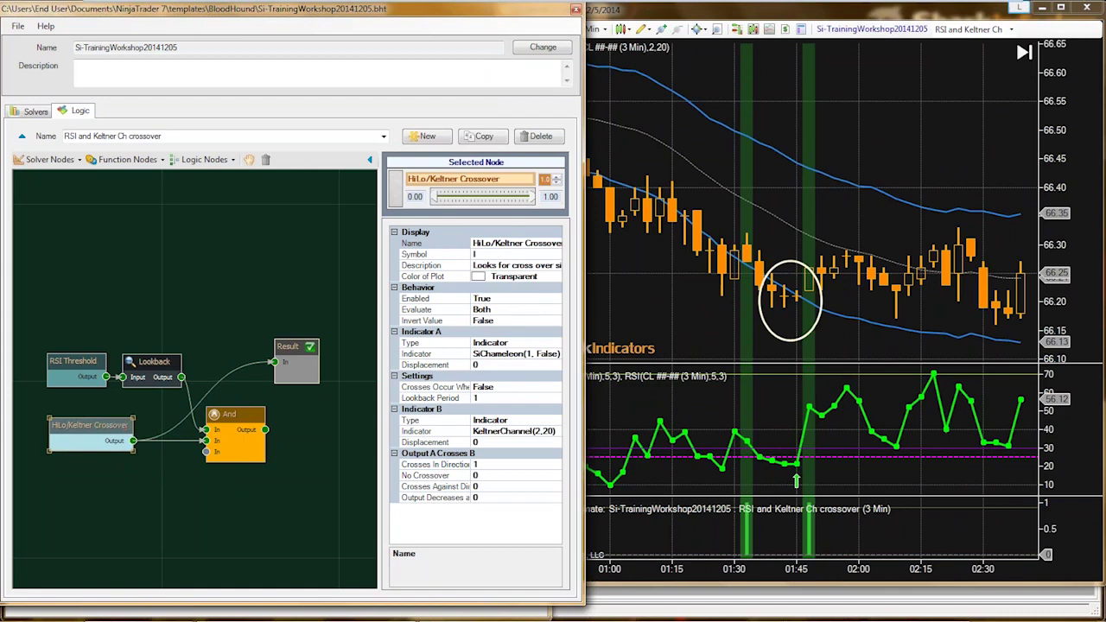
{"action": "left_click", "coordinate": [721, 134]}
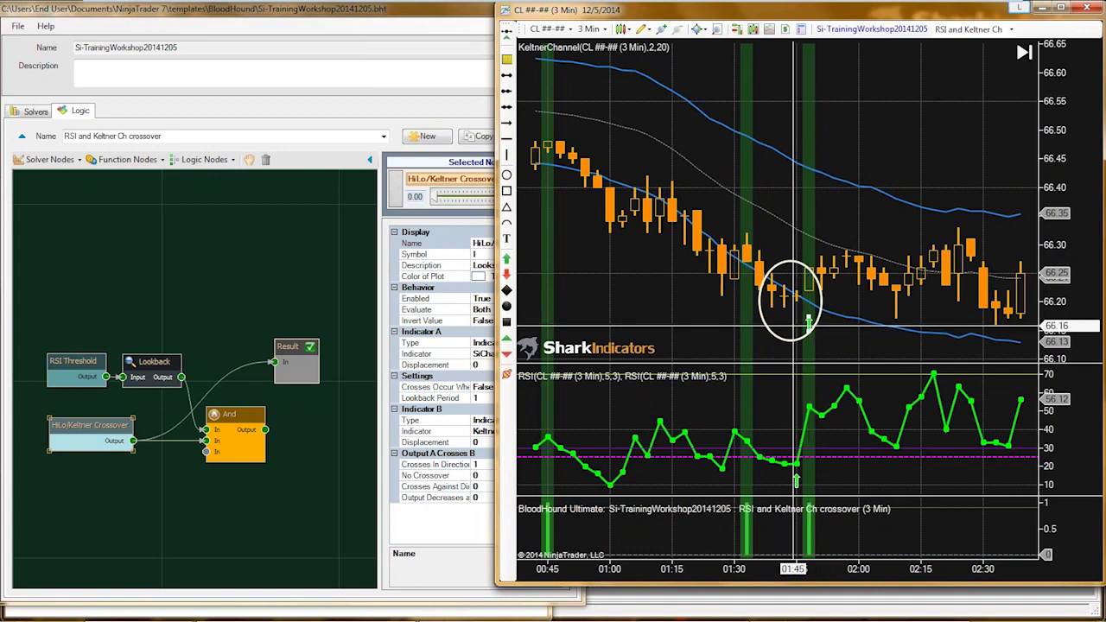
Connect the And output back to Result and space the And and HiLo/Keltner Crossover nodes further from the Lookback branch
{"action": "left_click", "coordinate": [231, 424]}
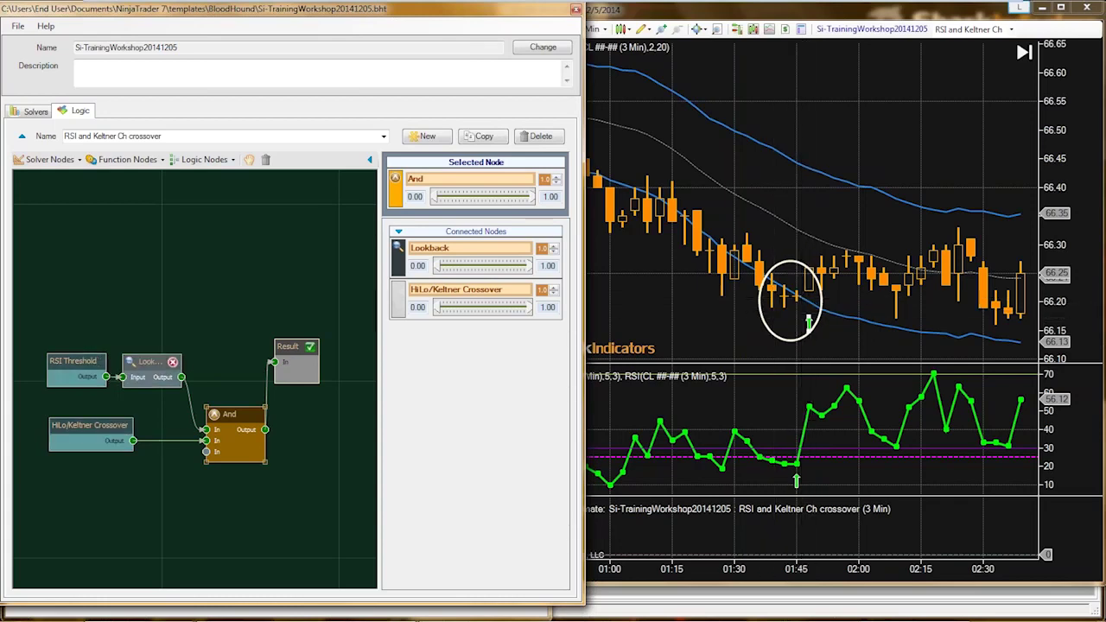
{"action": "left_click_drag", "start_coordinate": [235, 415], "coordinate": [251, 425]}
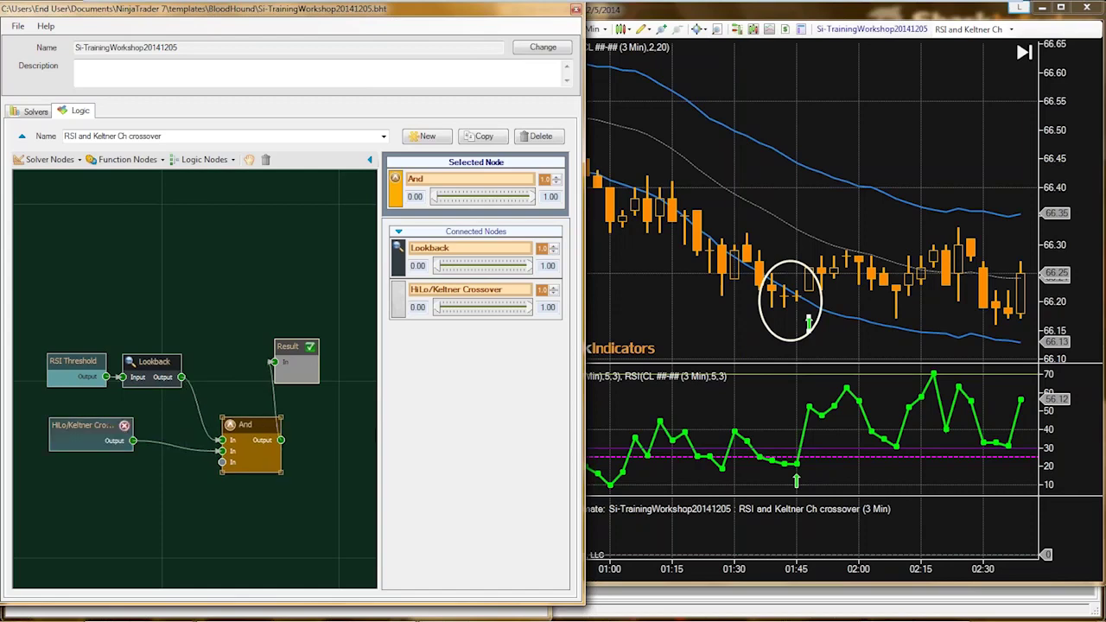
{"action": "left_click_drag", "start_coordinate": [87, 425], "coordinate": [85, 442]}
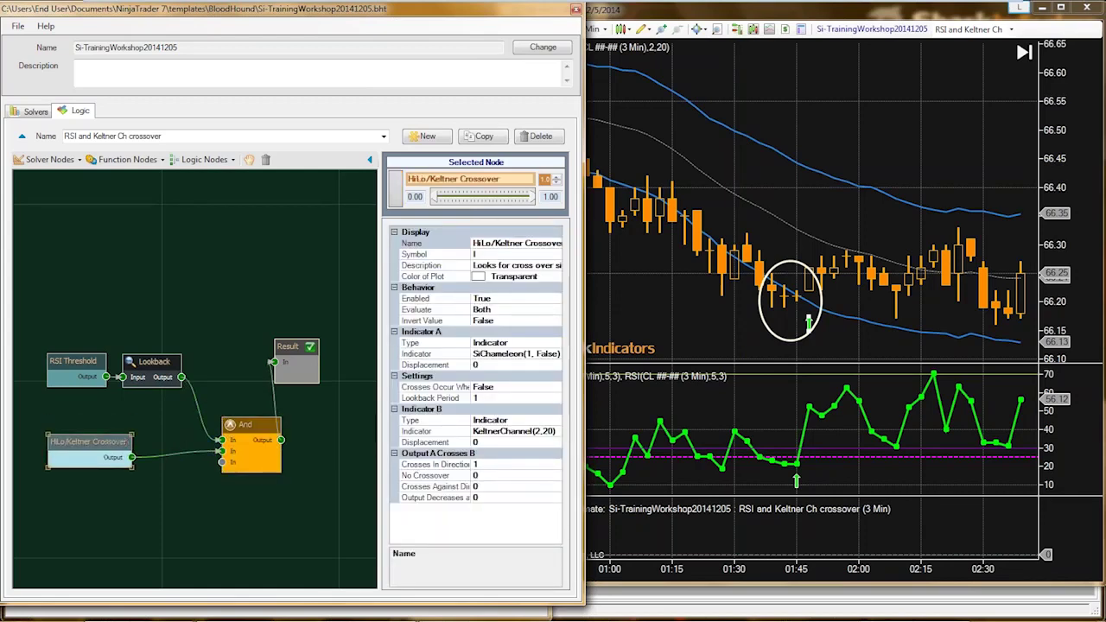
Add a Signal Extender function node above Lookback and wire it between the Lookback output and Result
{"action": "left_click", "coordinate": [125, 159]}
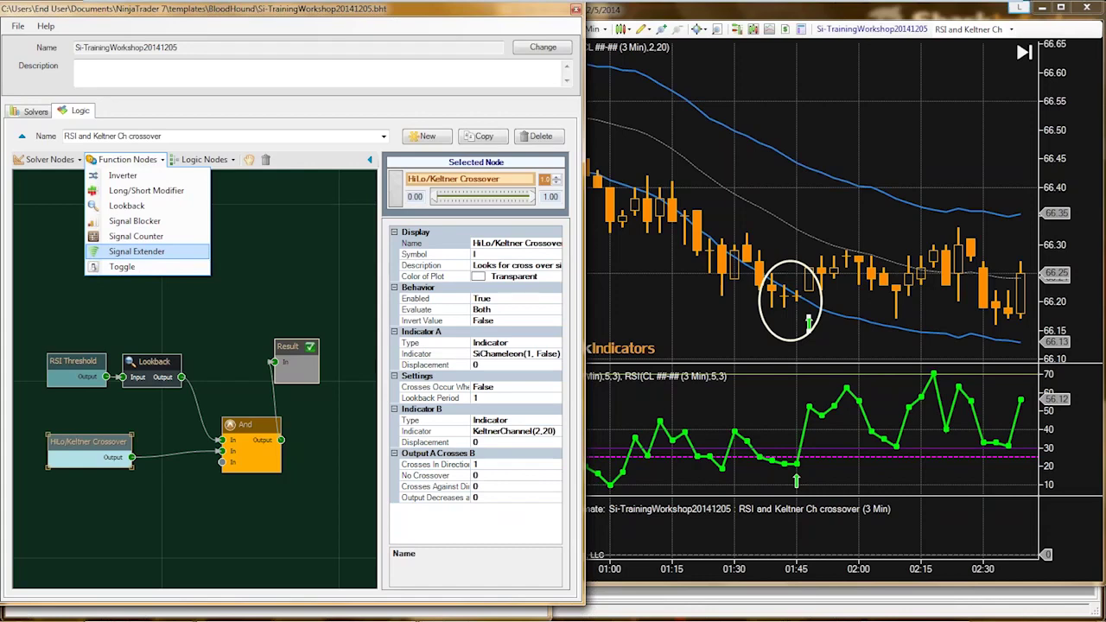
{"action": "left_click", "coordinate": [137, 251]}
{"action": "left_click_drag", "start_coordinate": [238, 389], "coordinate": [245, 251]}
{"action": "left_click_drag", "start_coordinate": [181, 376], "coordinate": [273, 362]}
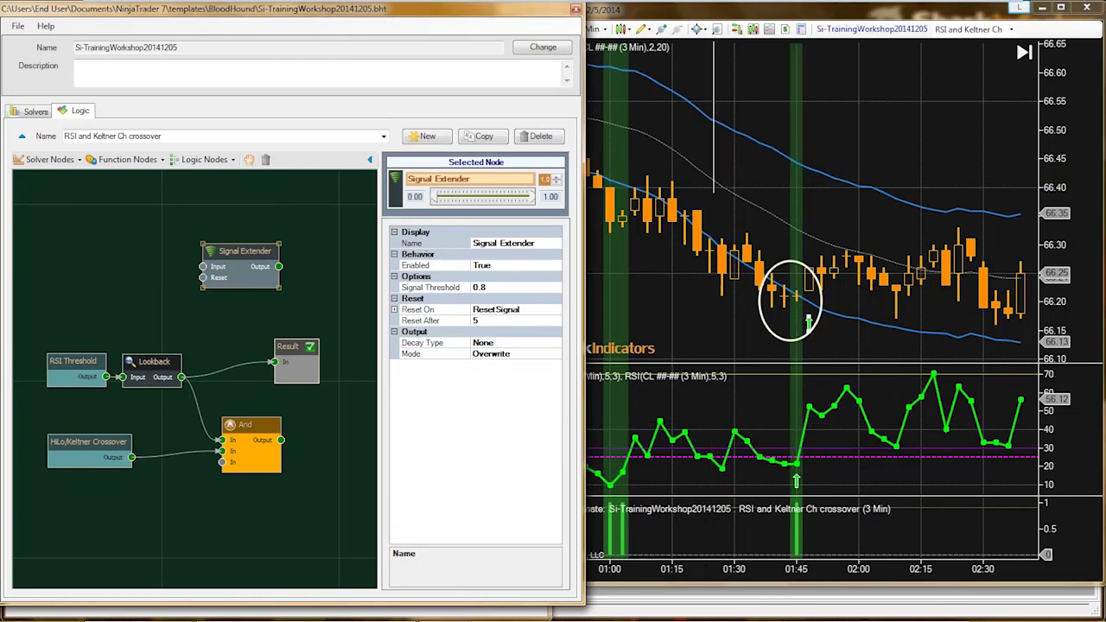
{"action": "left_click", "coordinate": [769, 420]}
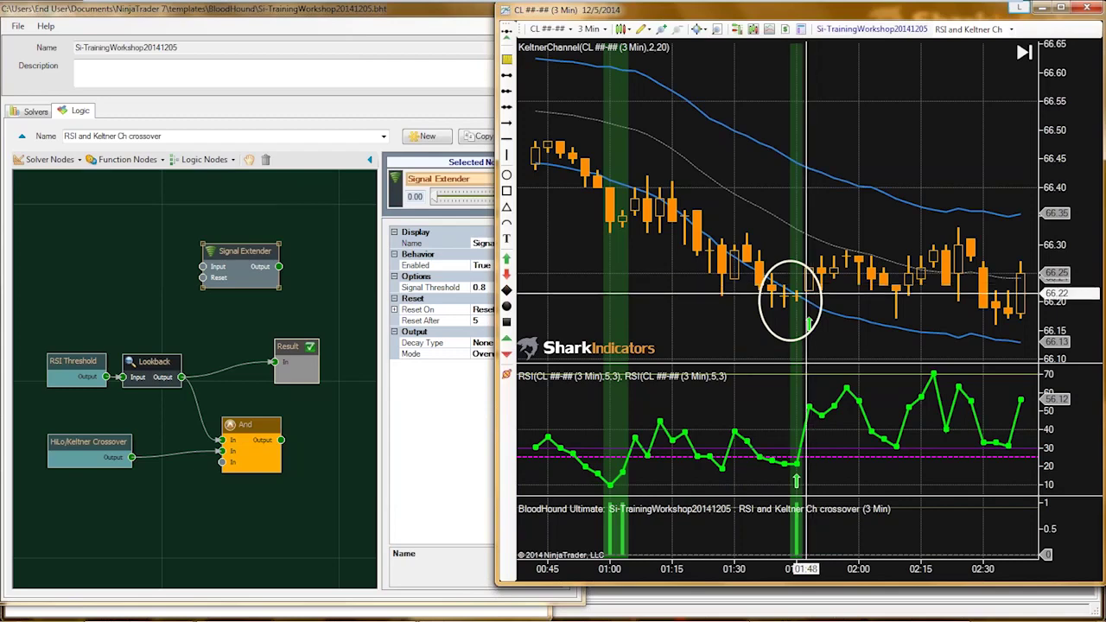
{"action": "left_click_drag", "start_coordinate": [182, 376], "coordinate": [274, 361]}
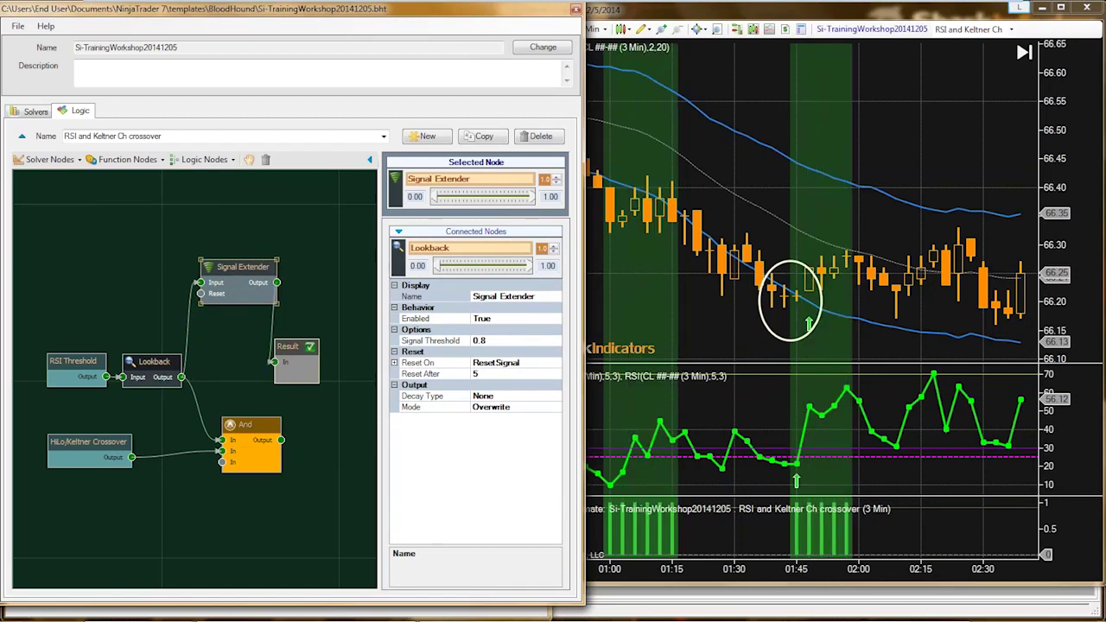
Set the Signal Extender's Reset Signal condition to False and its Reset After value to 2
{"action": "left_click", "coordinate": [394, 363]}
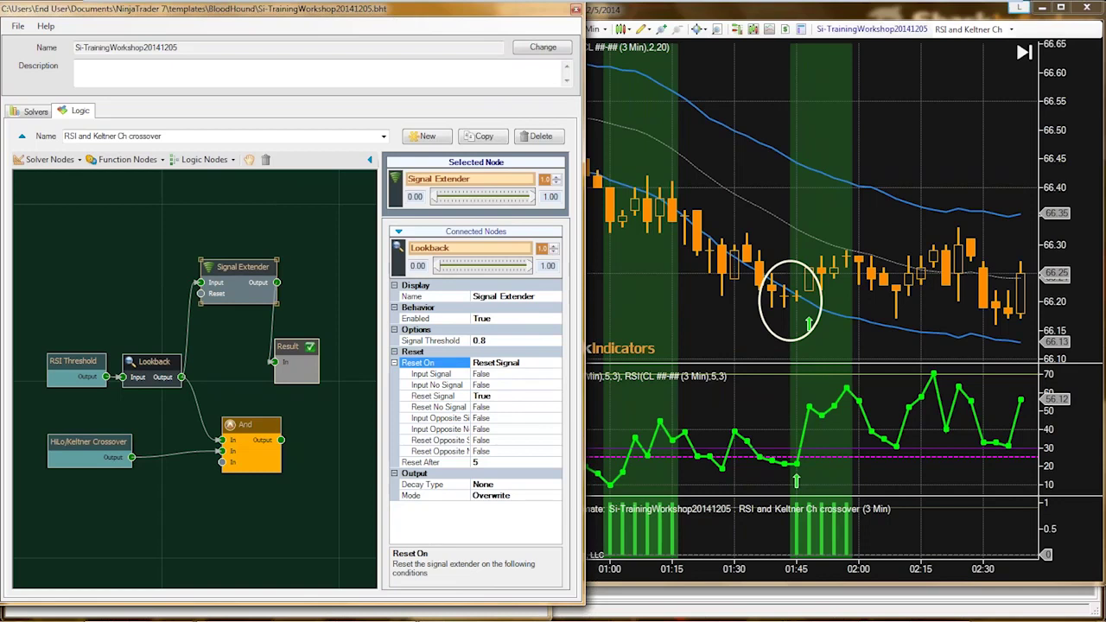
{"action": "left_click", "coordinate": [433, 396]}
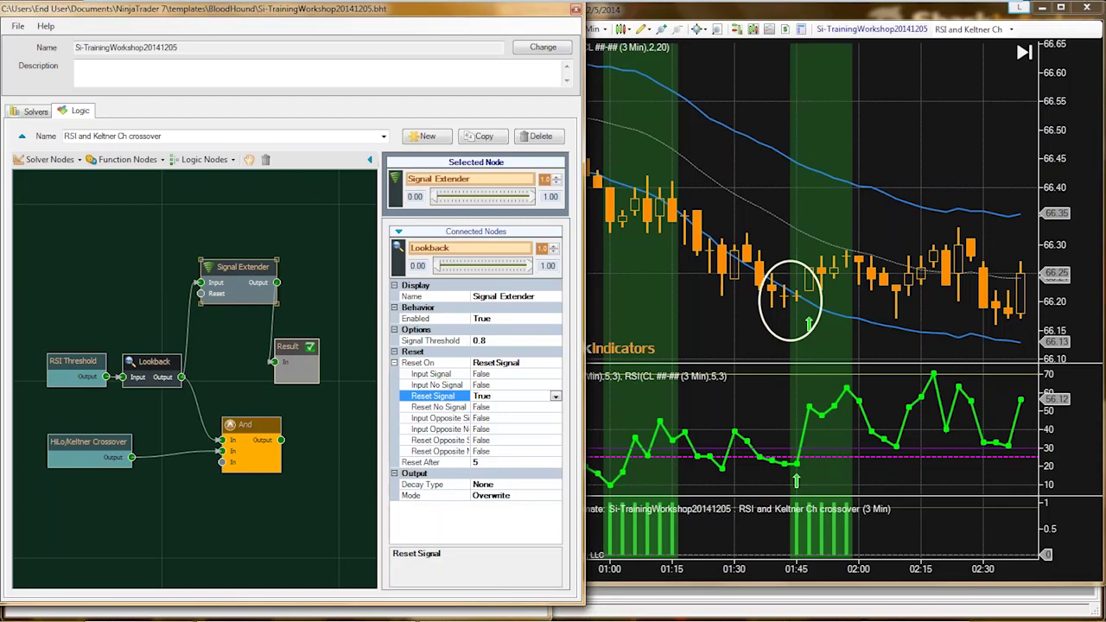
{"action": "key", "text": "f"}
{"action": "left_click", "coordinate": [435, 362]}
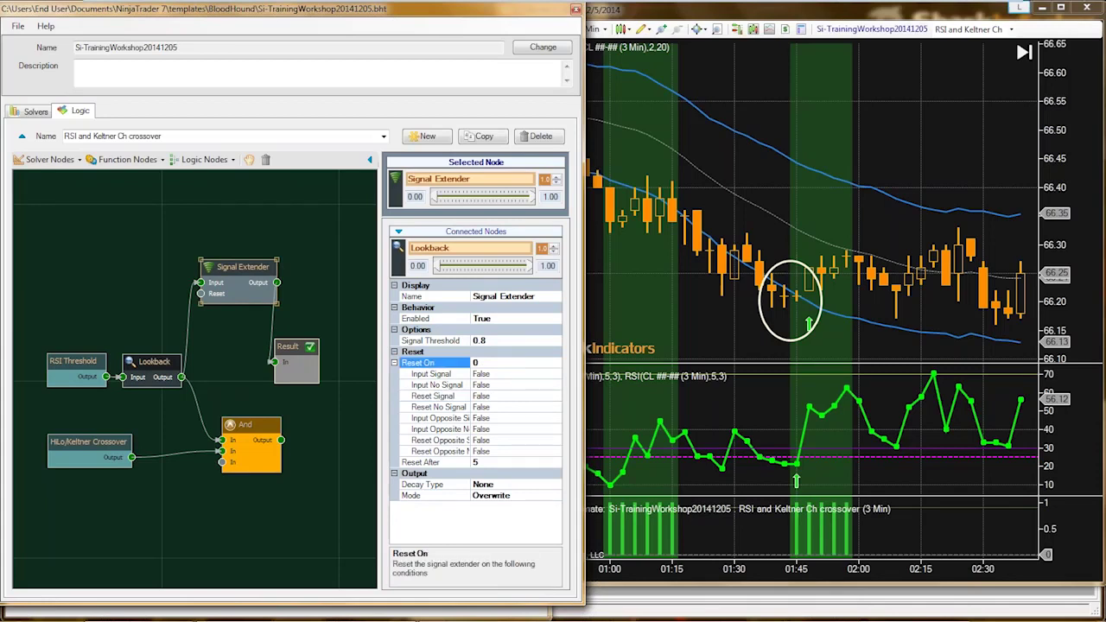
{"action": "left_click", "coordinate": [435, 462]}
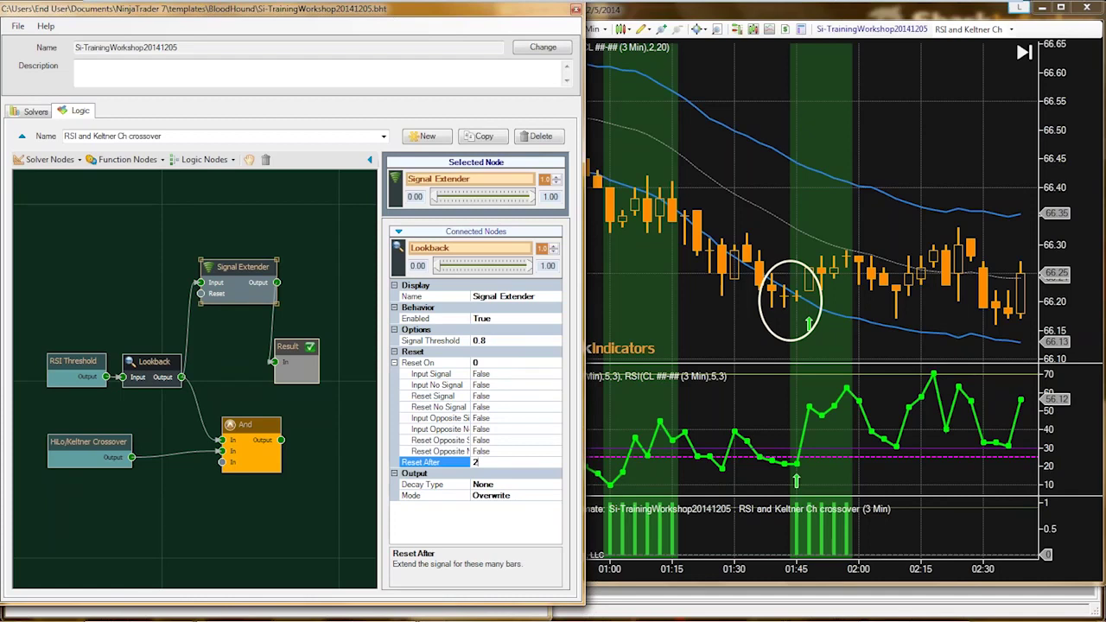
{"action": "left_click", "coordinate": [514, 451]}
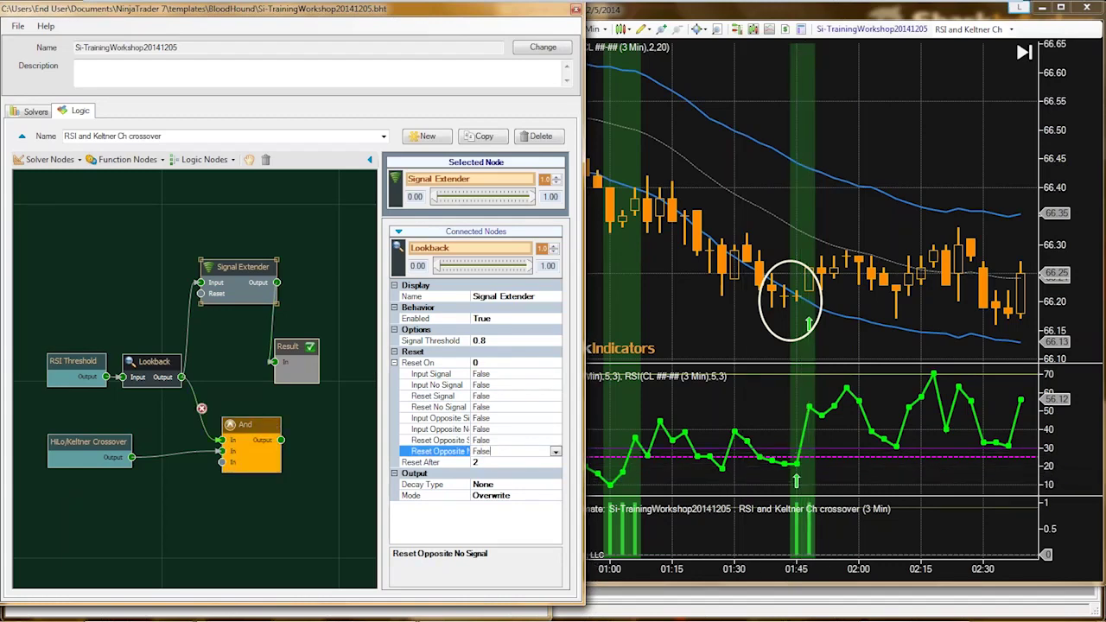
Replace the direct Lookback-to-And link with one from the Signal Extender placed beside Lookback, and feed the And output into Result
{"action": "left_click", "coordinate": [201, 408]}
{"action": "left_click", "coordinate": [201, 408]}
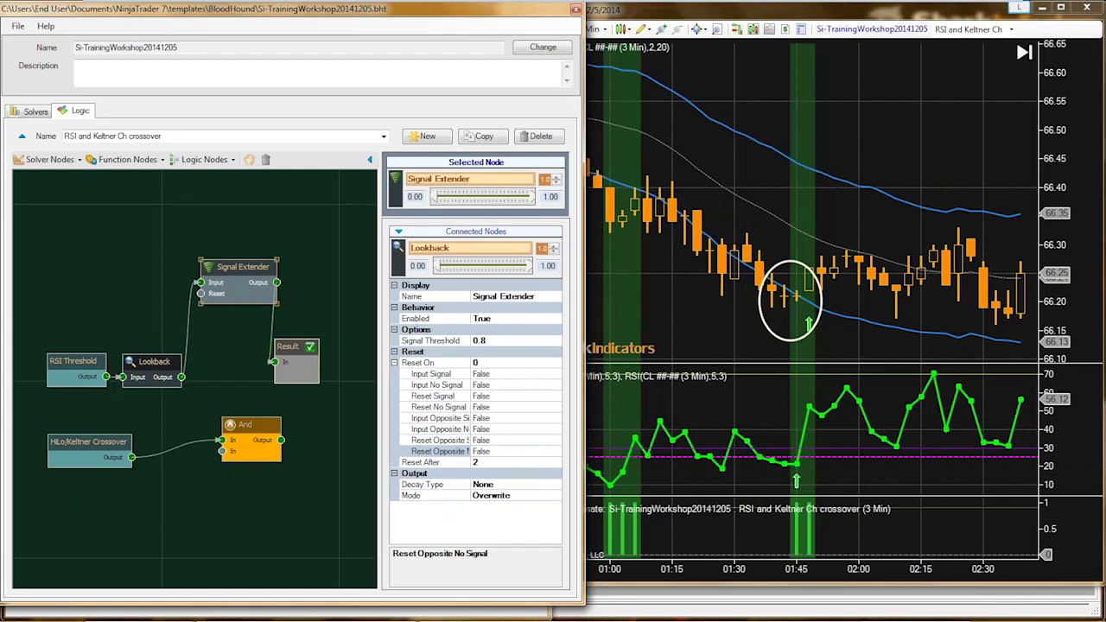
{"action": "mouse_move", "coordinate": [268, 267]}
{"action": "left_click_drag", "start_coordinate": [237, 267], "coordinate": [222, 450]}
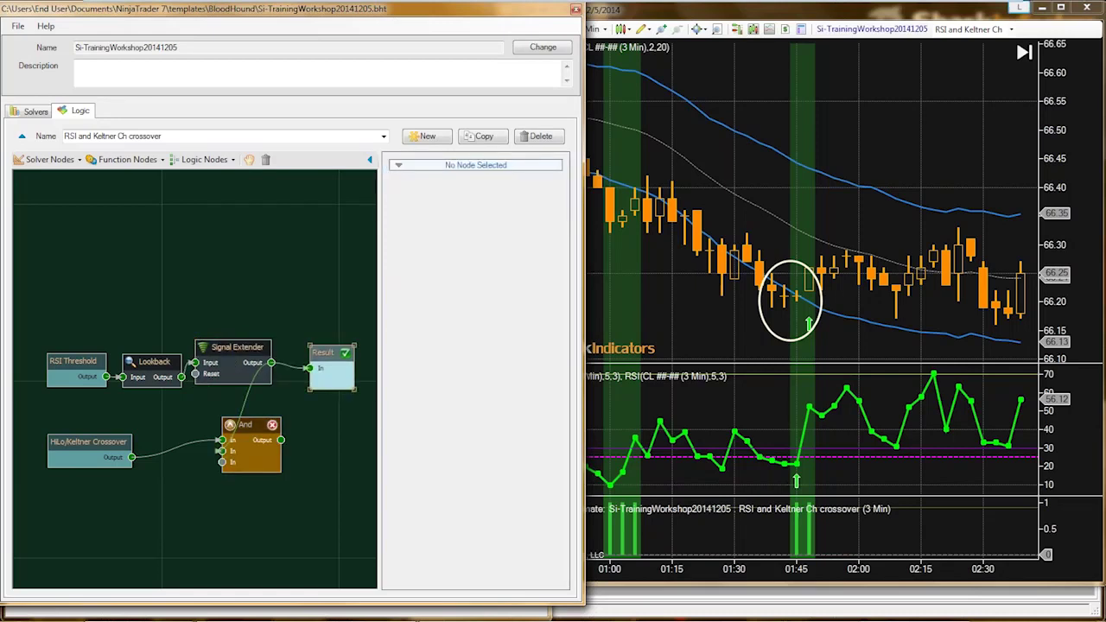
{"action": "left_click_drag", "start_coordinate": [281, 440], "coordinate": [326, 409]}
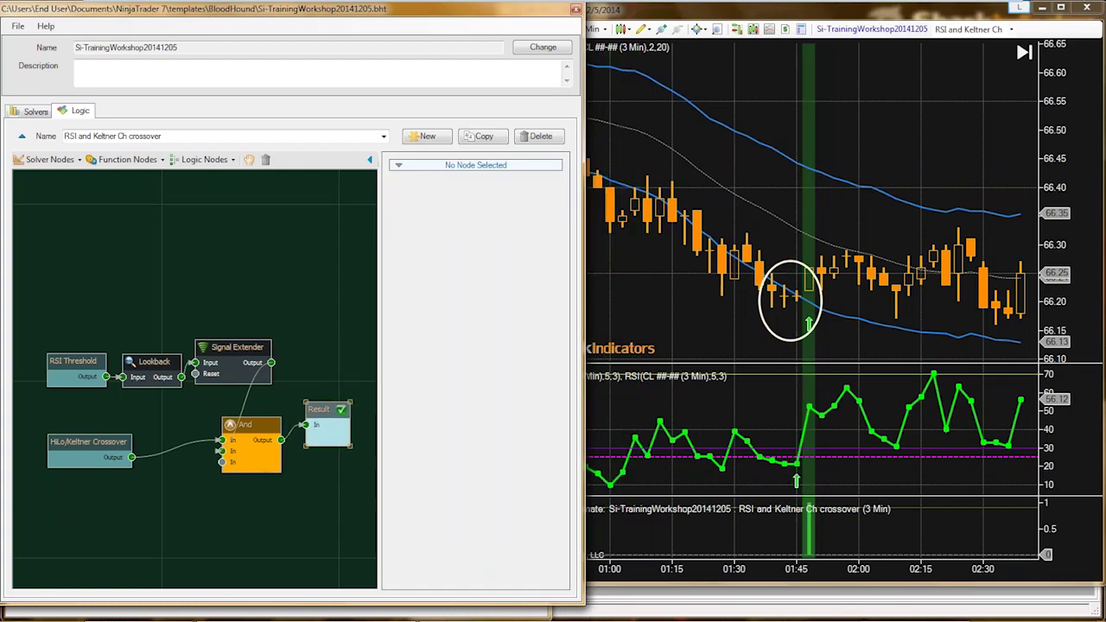
Check the 01:48 bar on the chart and set the Signal Extender's Reset After to 3
{"action": "left_click", "coordinate": [691, 337]}
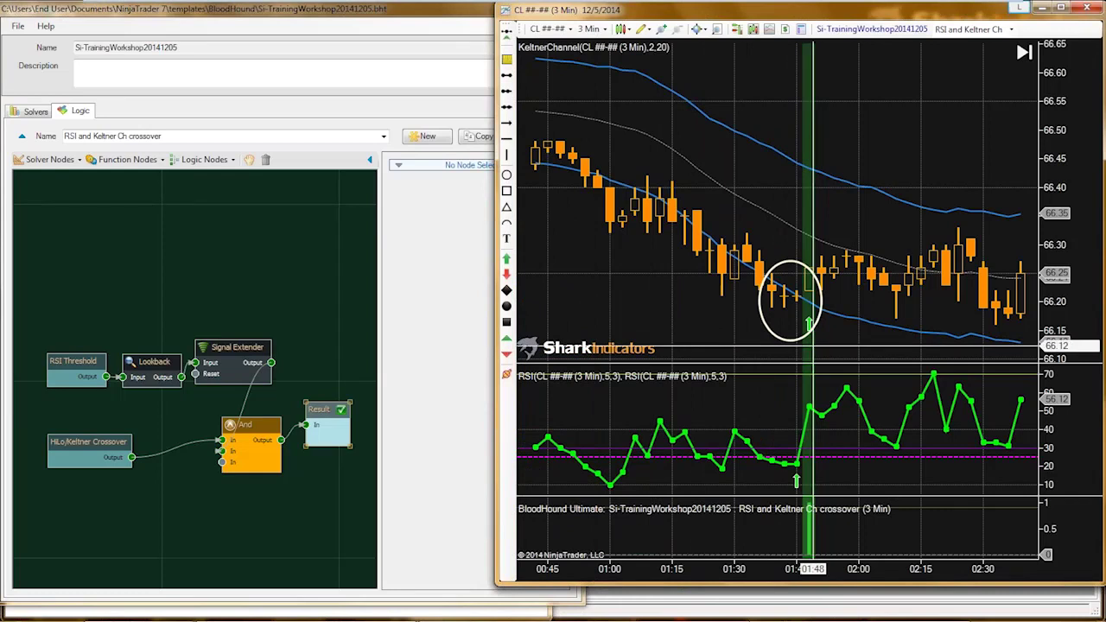
{"action": "left_click", "coordinate": [232, 347]}
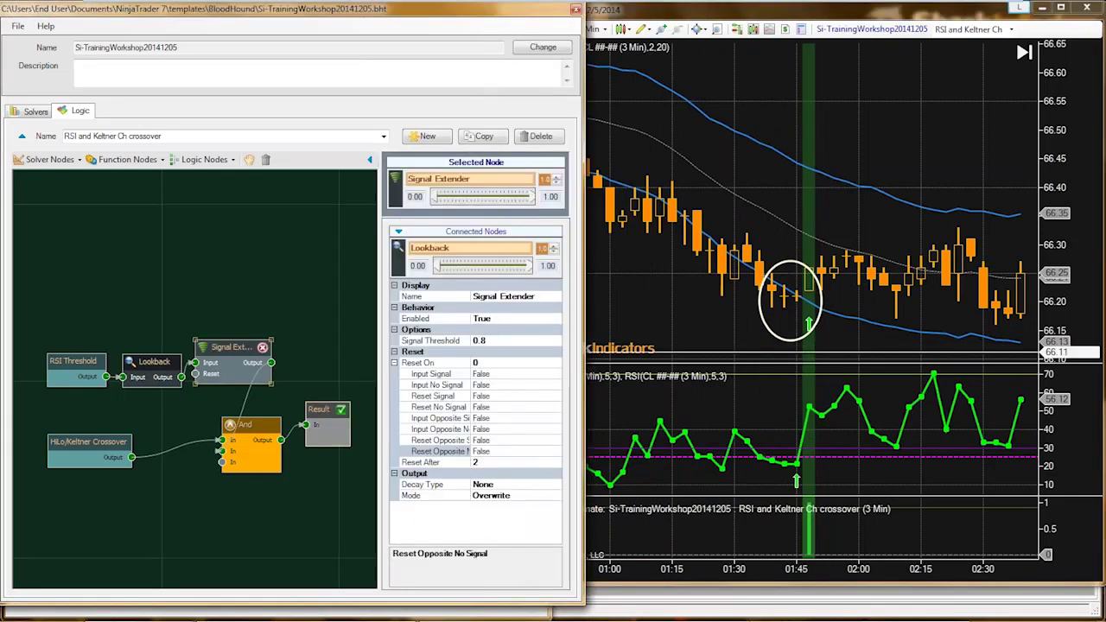
{"action": "double_click", "coordinate": [475, 463]}
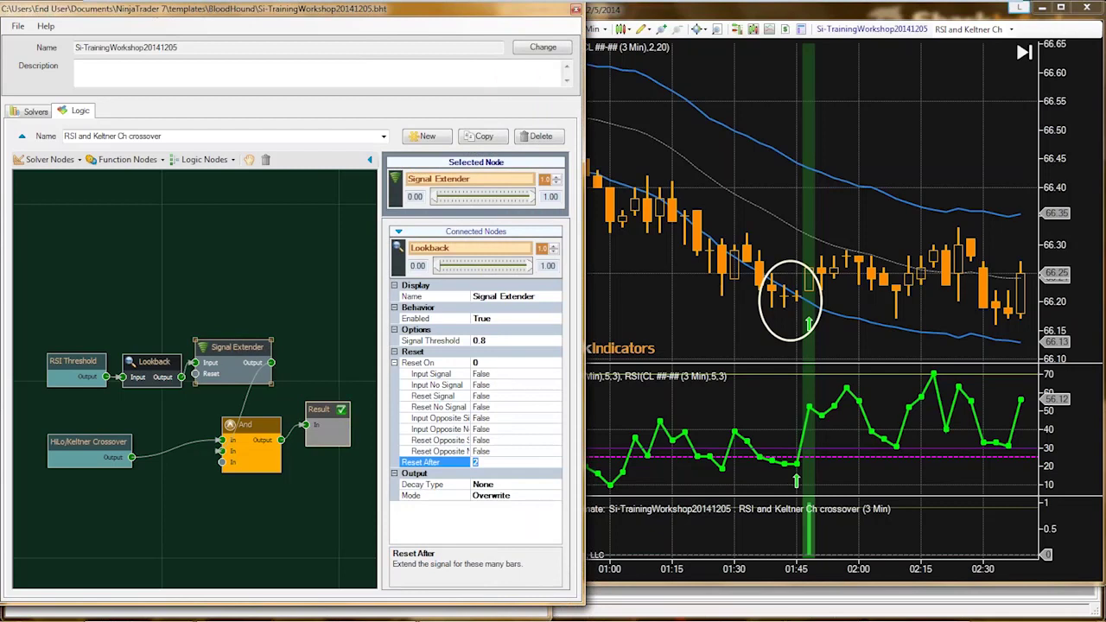
{"action": "type", "text": "3"}
{"action": "left_click", "coordinate": [489, 484]}
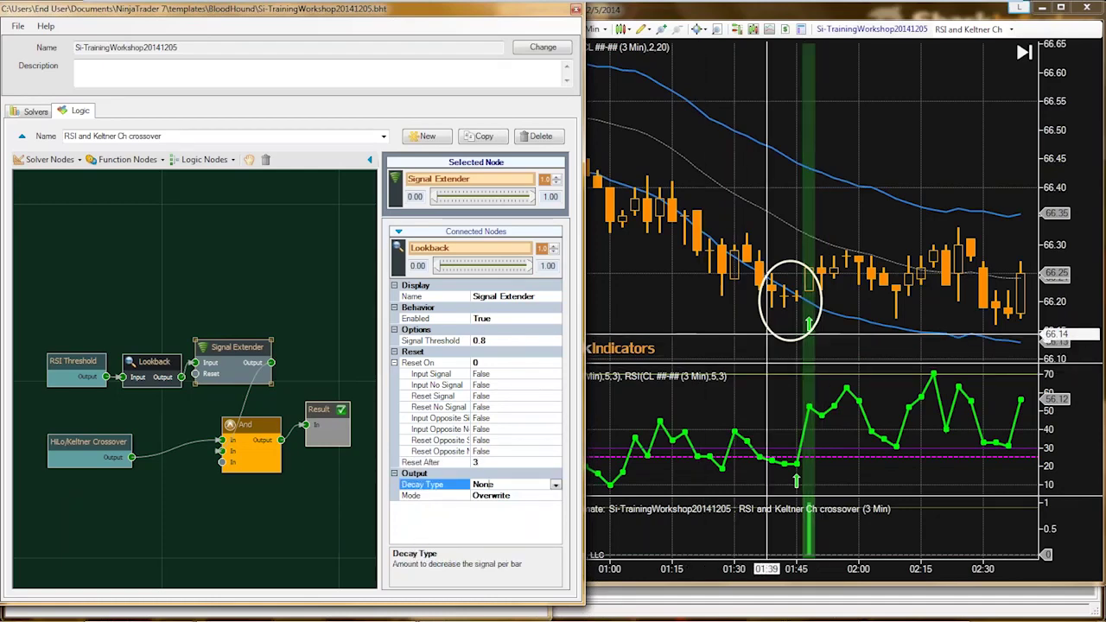
Enlarge the CL chart and mark the 00:12–00:18 candles at the upper Keltner band with an ellipse
{"action": "left_click", "coordinate": [715, 322]}
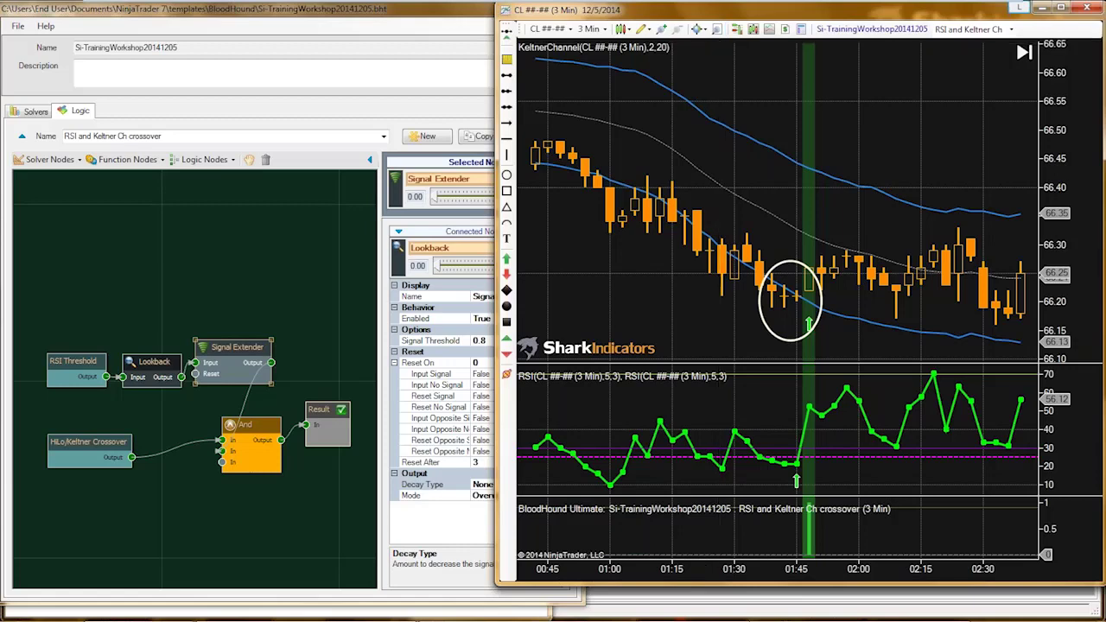
{"action": "left_click", "coordinate": [1061, 7]}
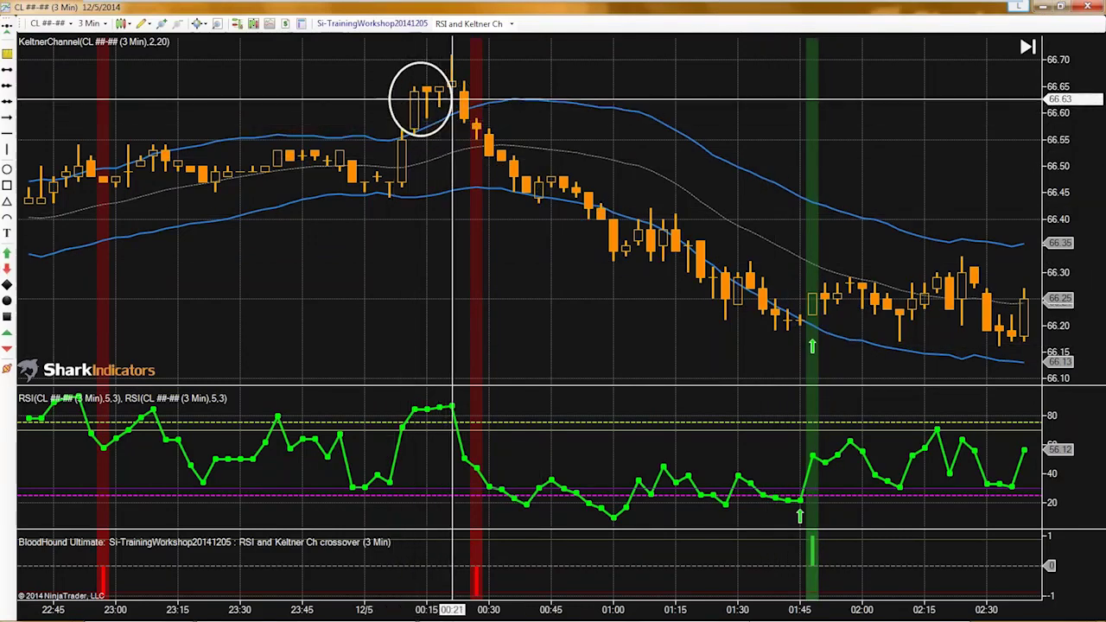
Widen the ellipse to about 00:36 and mark the 00:21 RSI bar with a red down arrow
{"action": "left_click_drag", "start_coordinate": [451, 99], "coordinate": [514, 99]}
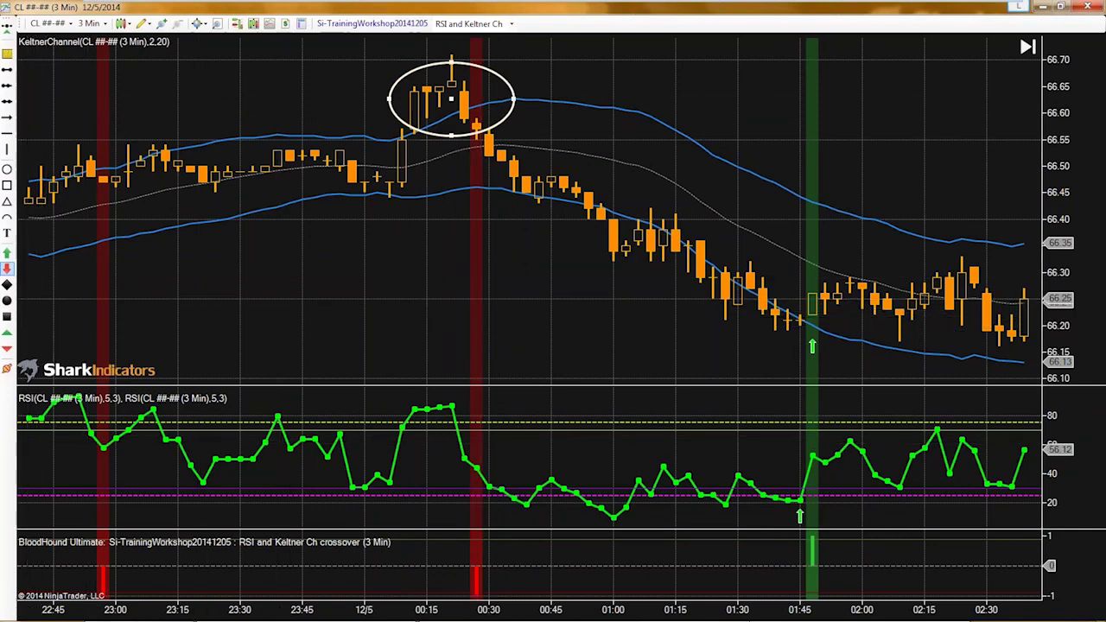
{"action": "left_click", "coordinate": [7, 268]}
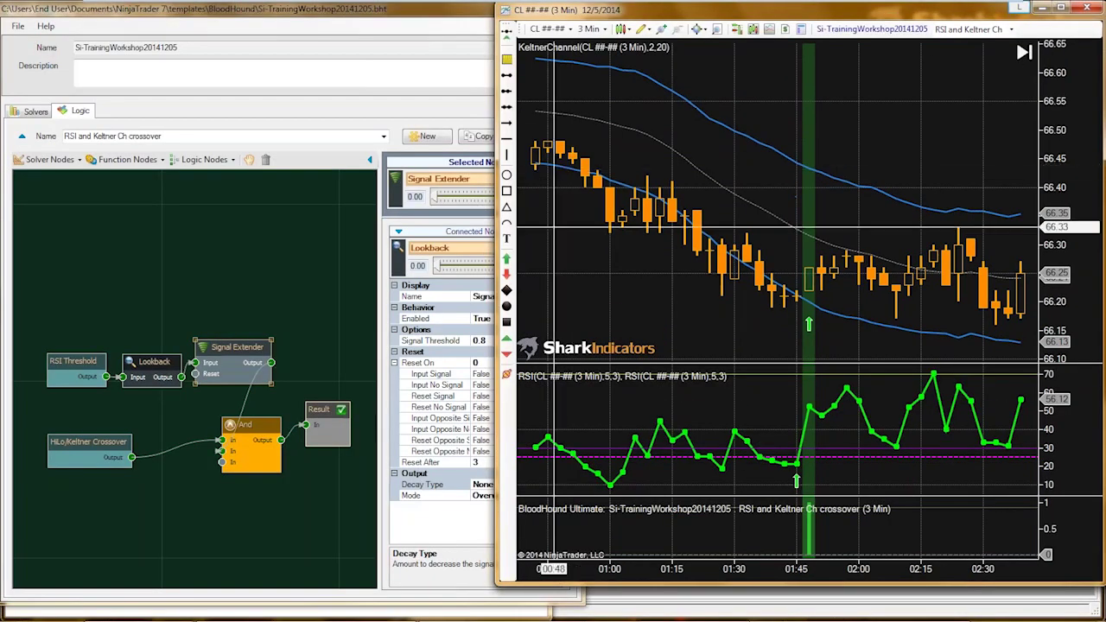
Feed Result from Lookback, Signal Extender and HiLo/Keltner Crossover in turn to compare their individual signals on the CL chart
{"action": "left_click_drag", "start_coordinate": [181, 377], "coordinate": [306, 428]}
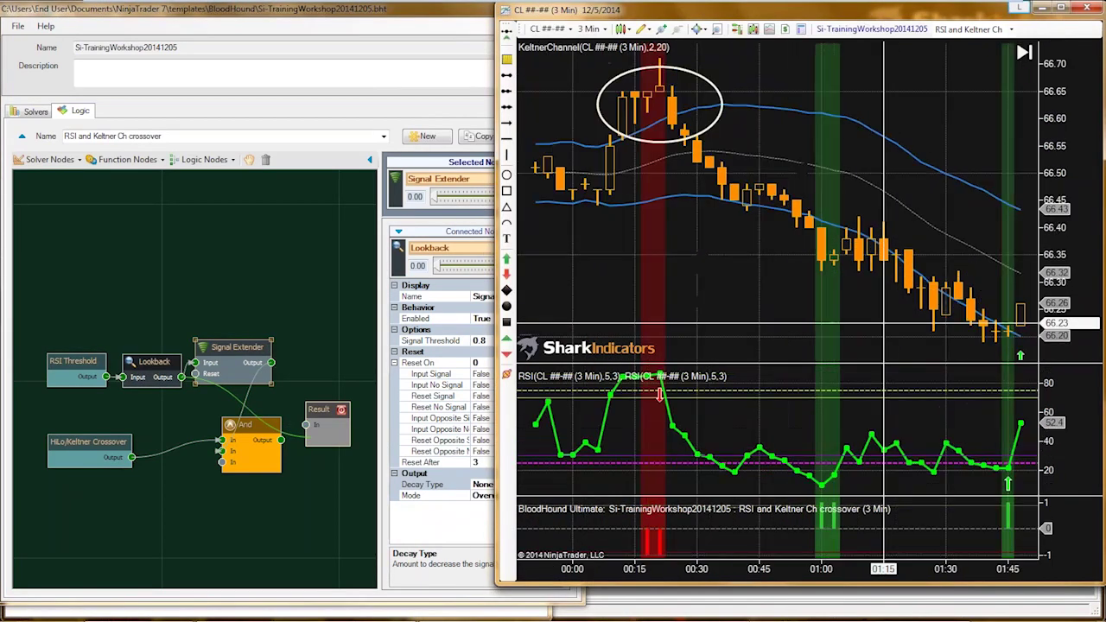
{"action": "scroll", "coordinate": [847, 308], "scroll_direction": "up", "scroll_amount": 1}
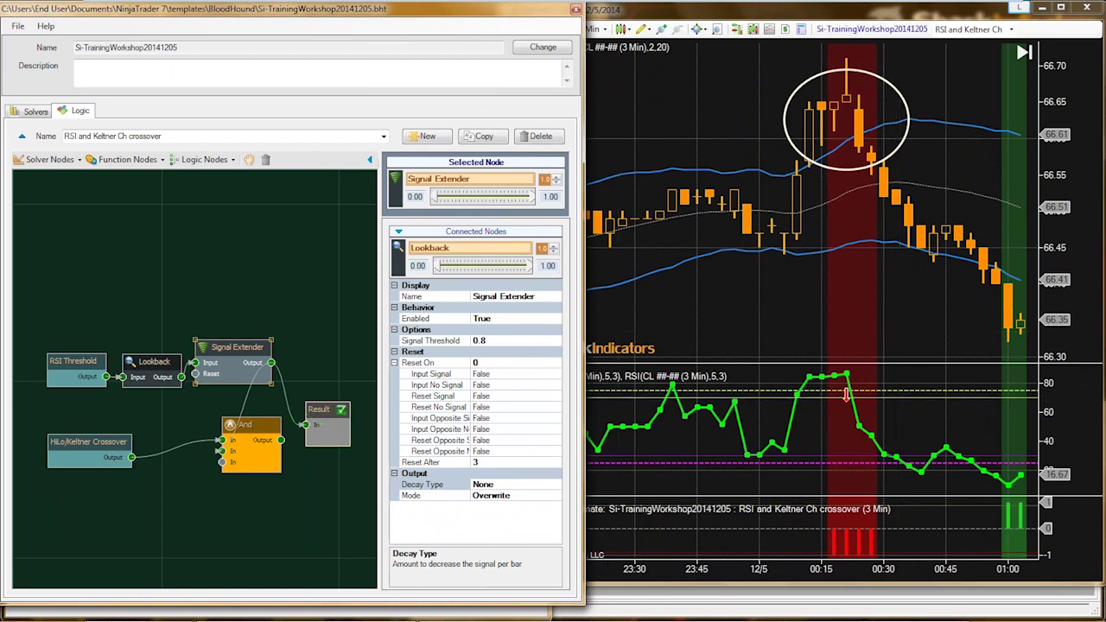
{"action": "left_click_drag", "start_coordinate": [131, 458], "coordinate": [306, 424]}
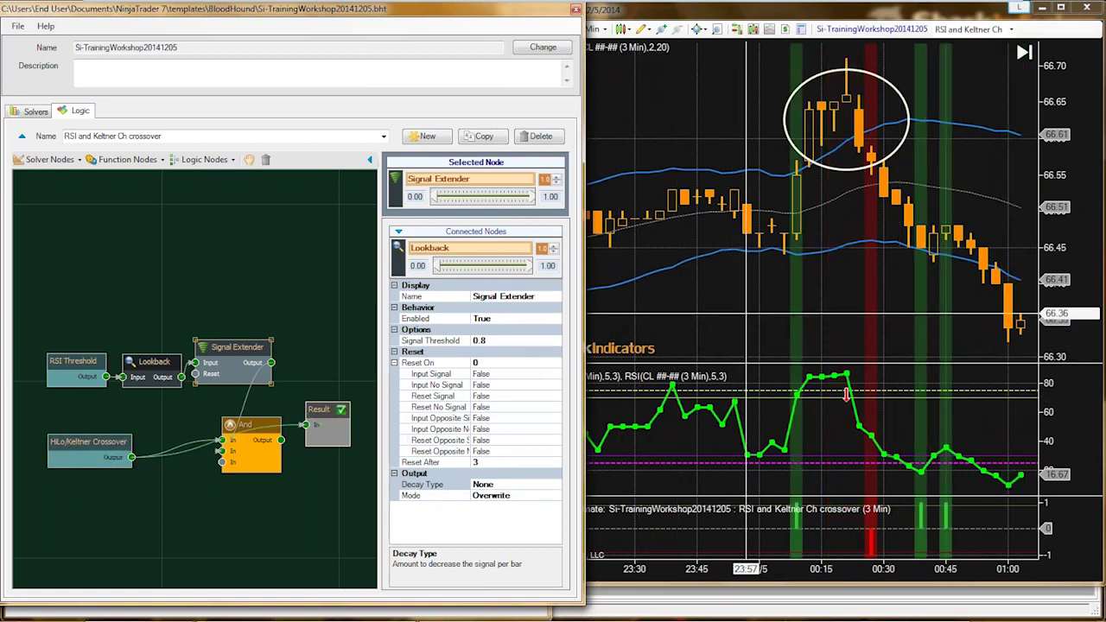
{"action": "left_click", "coordinate": [747, 316]}
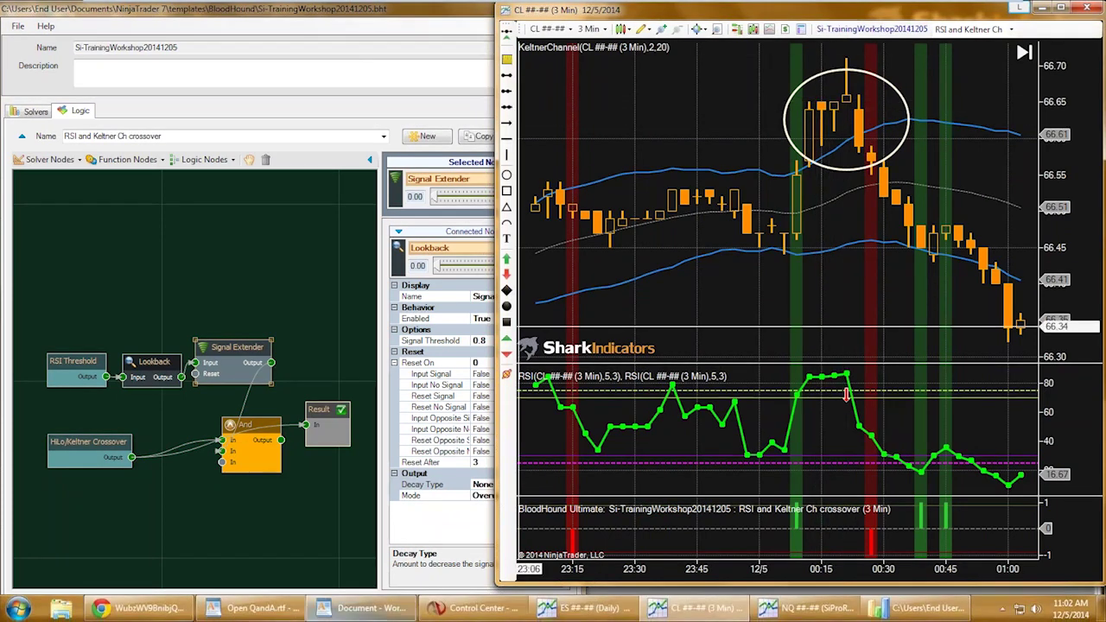
Review the crossing conditions of the Entry Long and Entry Short rules in the WordPad document against the circled chart candles
{"action": "left_click", "coordinate": [337, 617]}
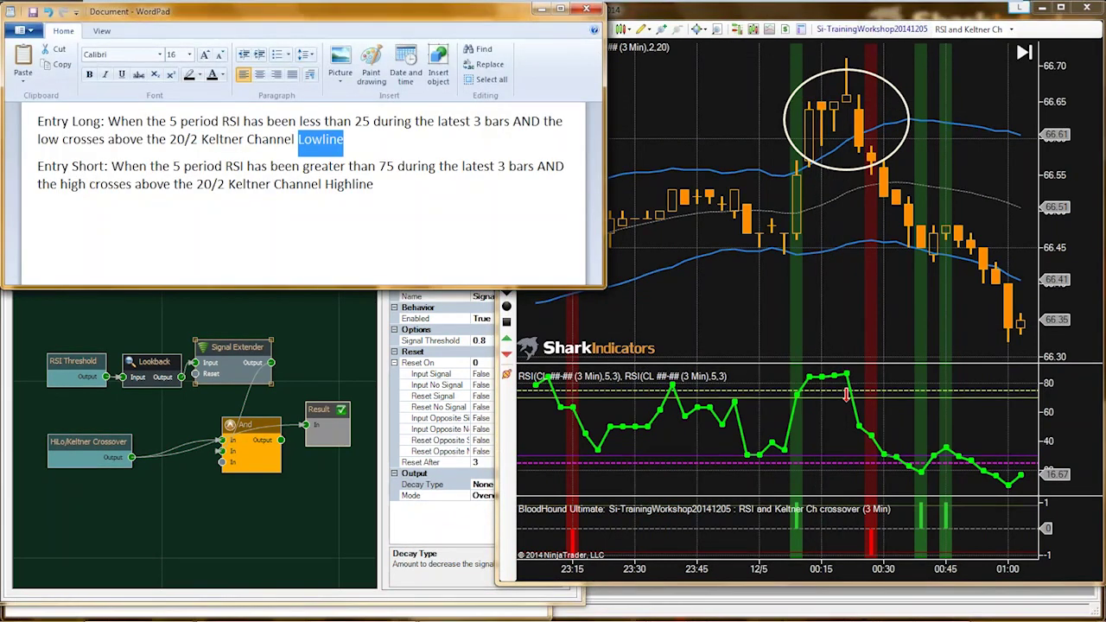
{"action": "left_click", "coordinate": [87, 166]}
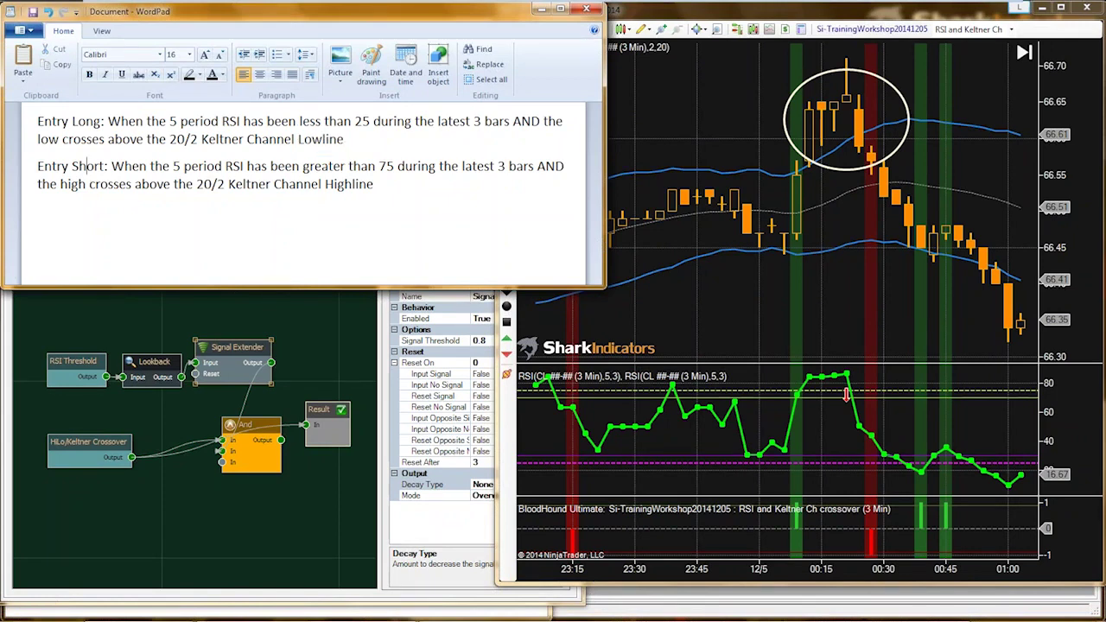
{"action": "double_click", "coordinate": [88, 166]}
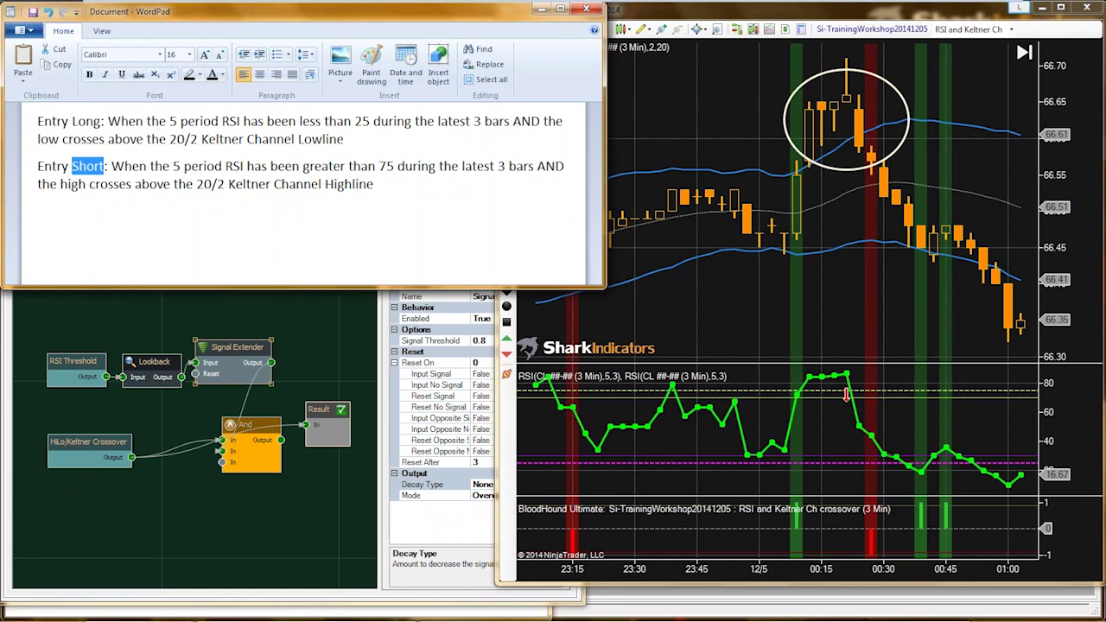
{"action": "double_click", "coordinate": [73, 184]}
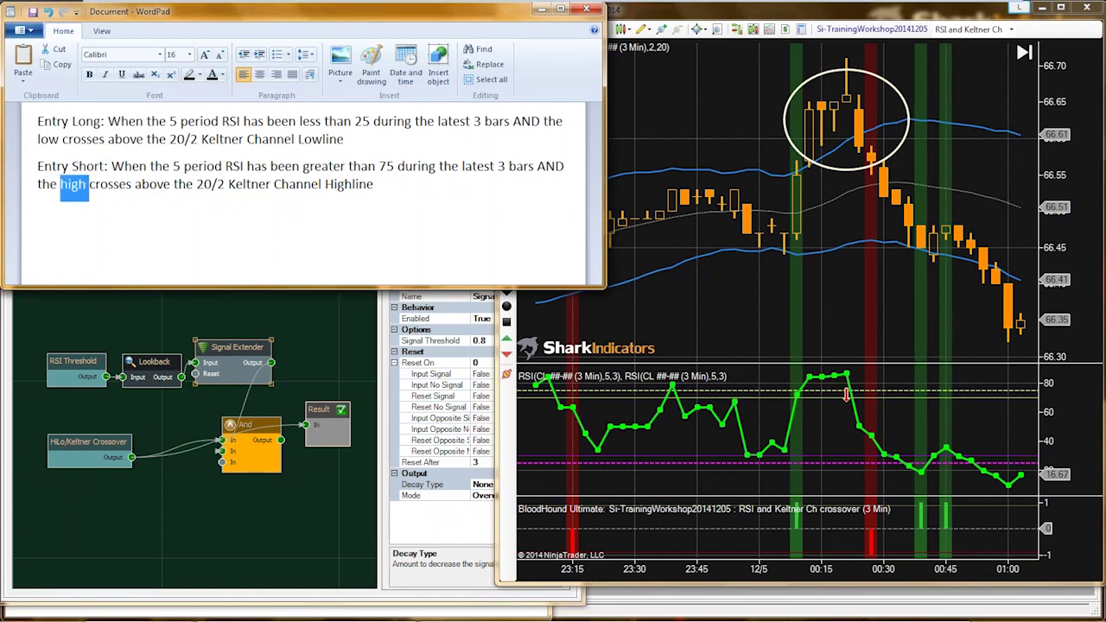
{"action": "double_click", "coordinate": [110, 184]}
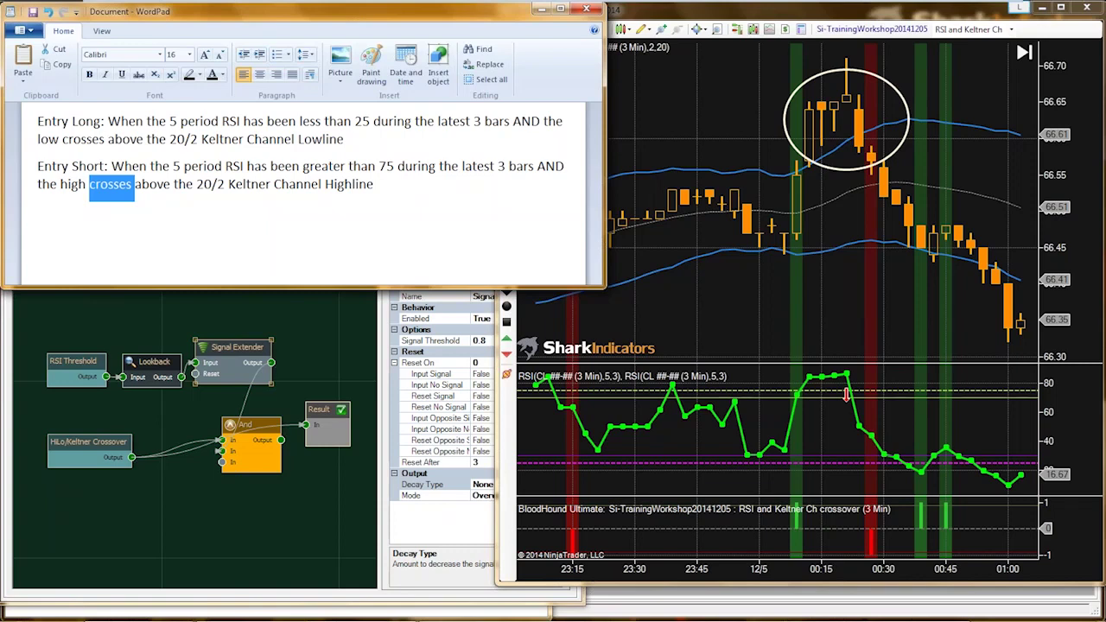
{"action": "double_click", "coordinate": [153, 184]}
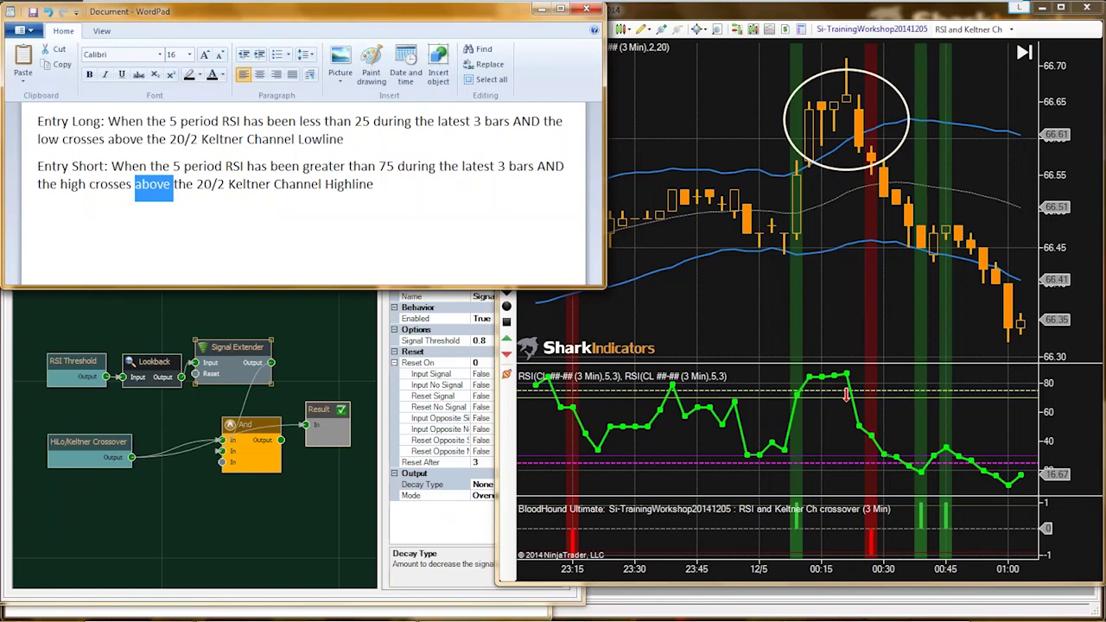
{"action": "double_click", "coordinate": [126, 139]}
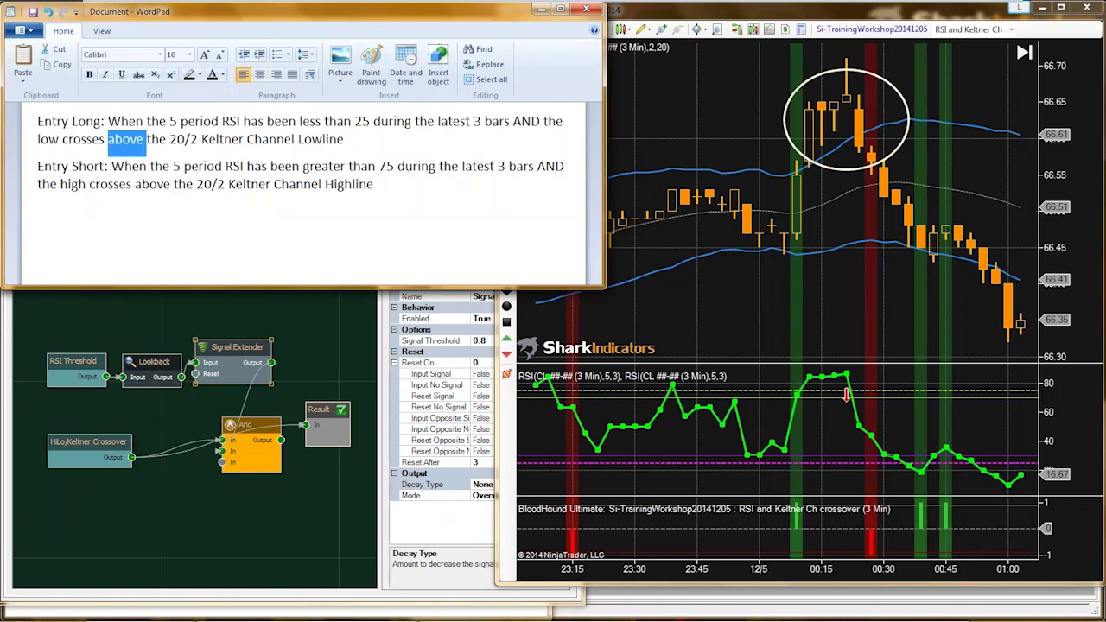
{"action": "double_click", "coordinate": [152, 184]}
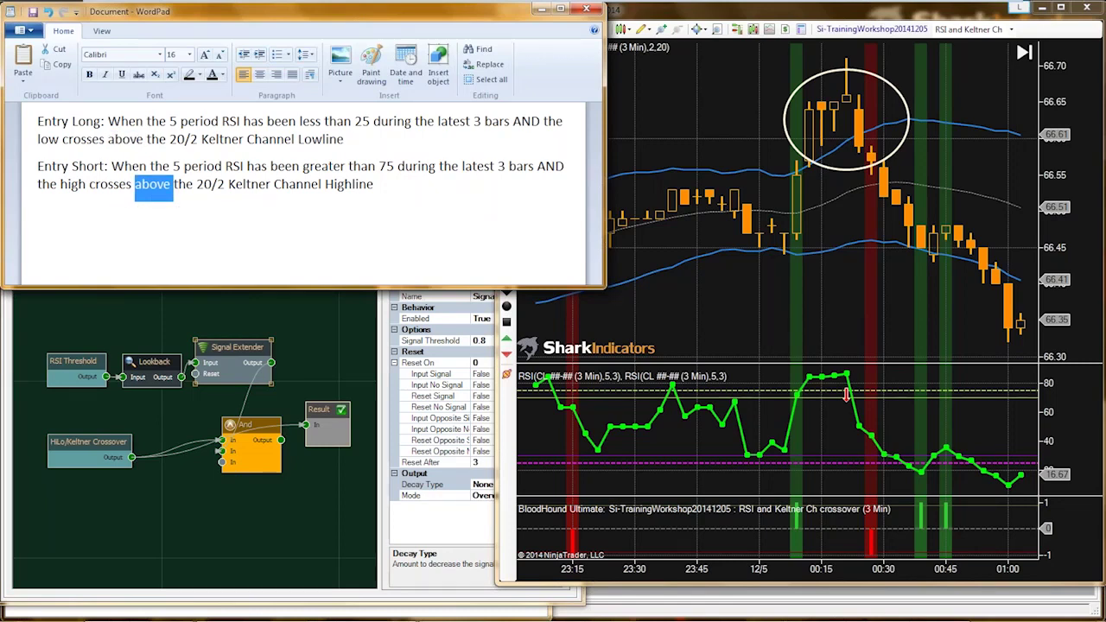
{"action": "left_click", "coordinate": [730, 107]}
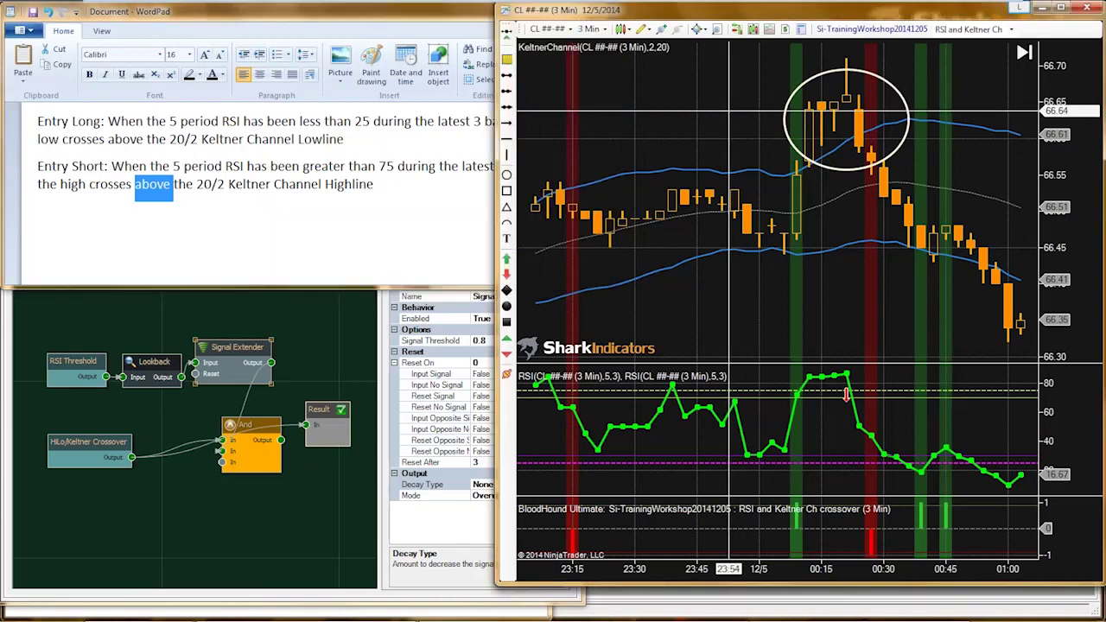
Feed the And output back into Result and examine earlier short signals on the enlarged CL chart
{"action": "key", "text": "alt+Tab"}
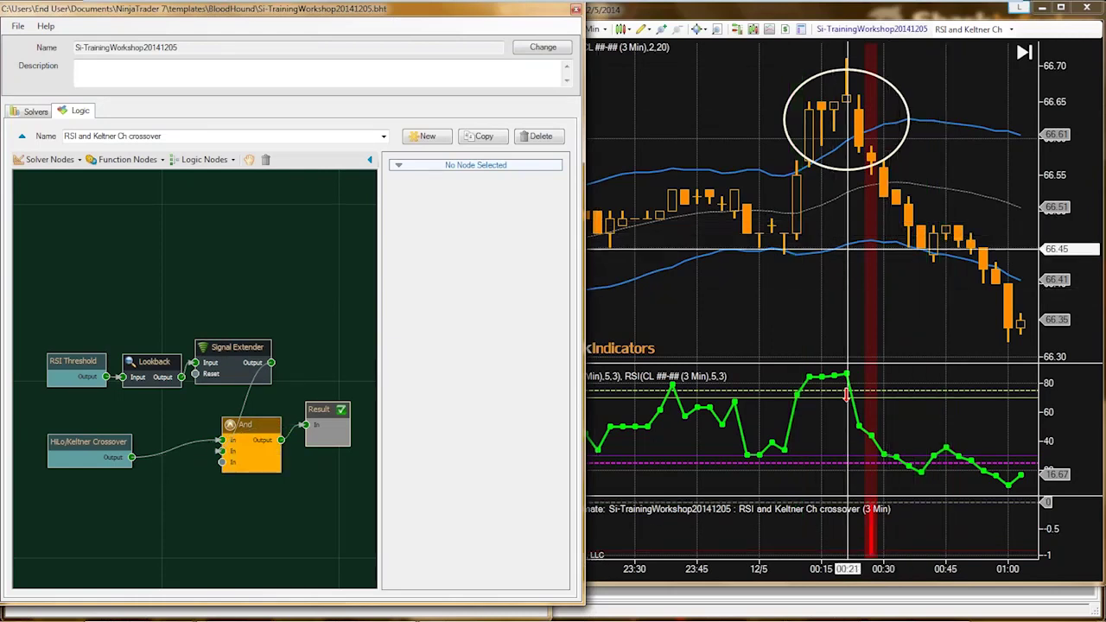
{"action": "left_click", "coordinate": [816, 295]}
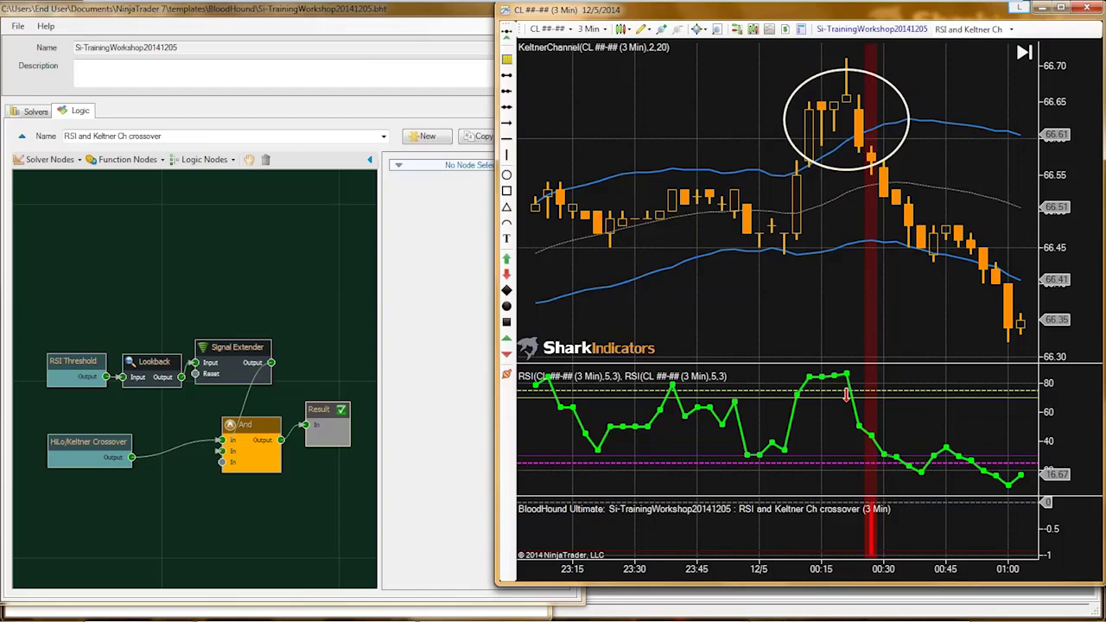
{"action": "double_click", "coordinate": [726, 10]}
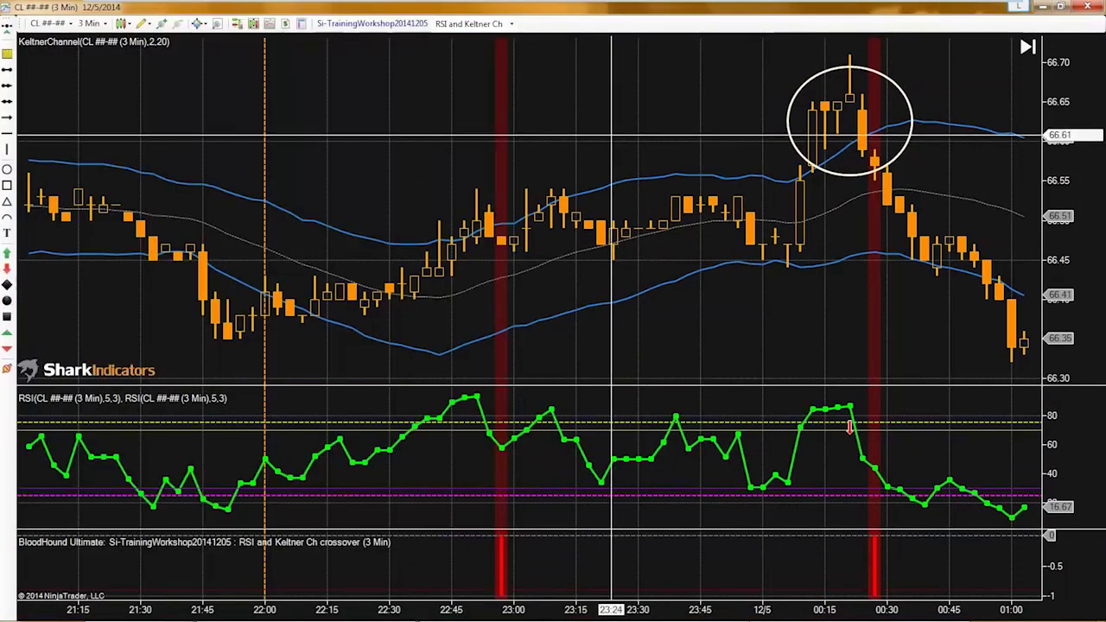
{"action": "left_click_drag", "start_coordinate": [612, 136], "coordinate": [699, 182]}
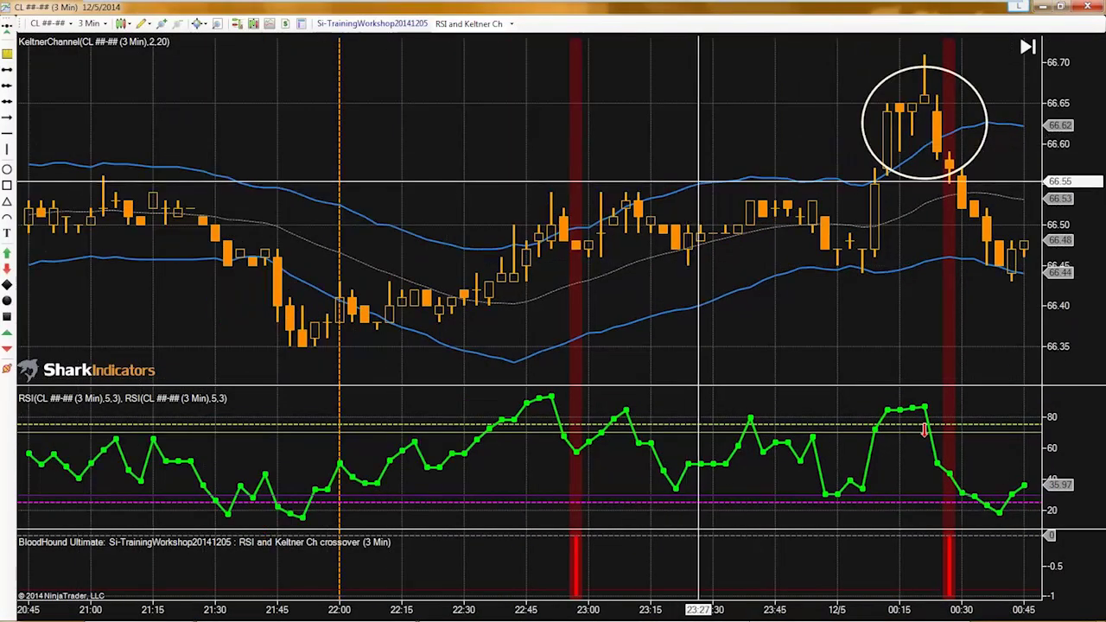
{"action": "scroll", "coordinate": [716, 174], "scroll_direction": "up", "scroll_amount": 3}
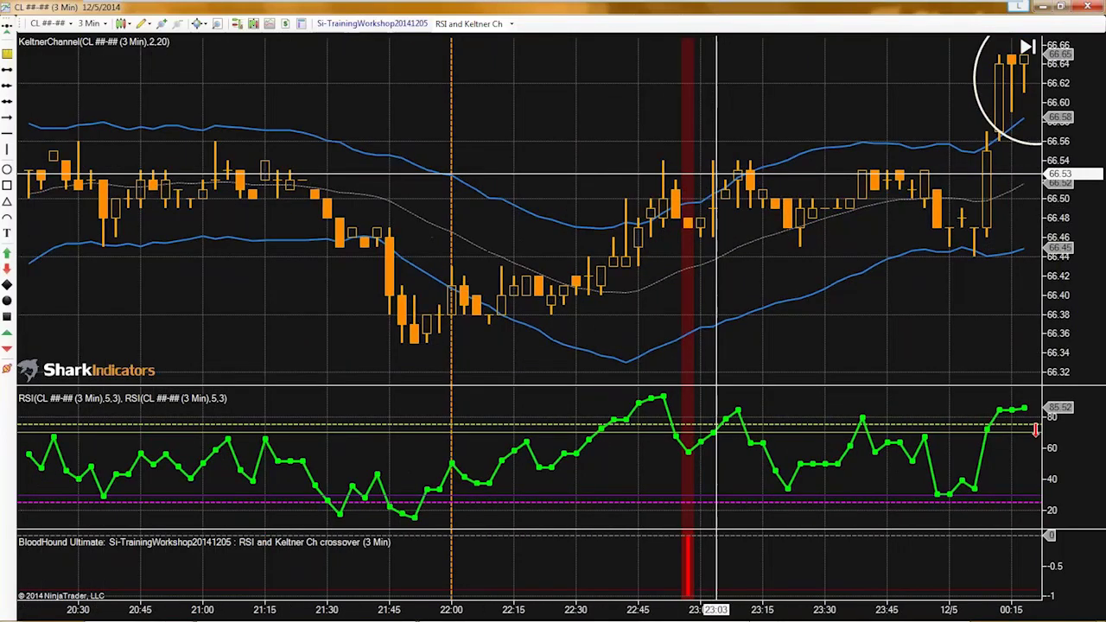
{"action": "scroll", "coordinate": [716, 176], "scroll_direction": "up", "scroll_amount": 3}
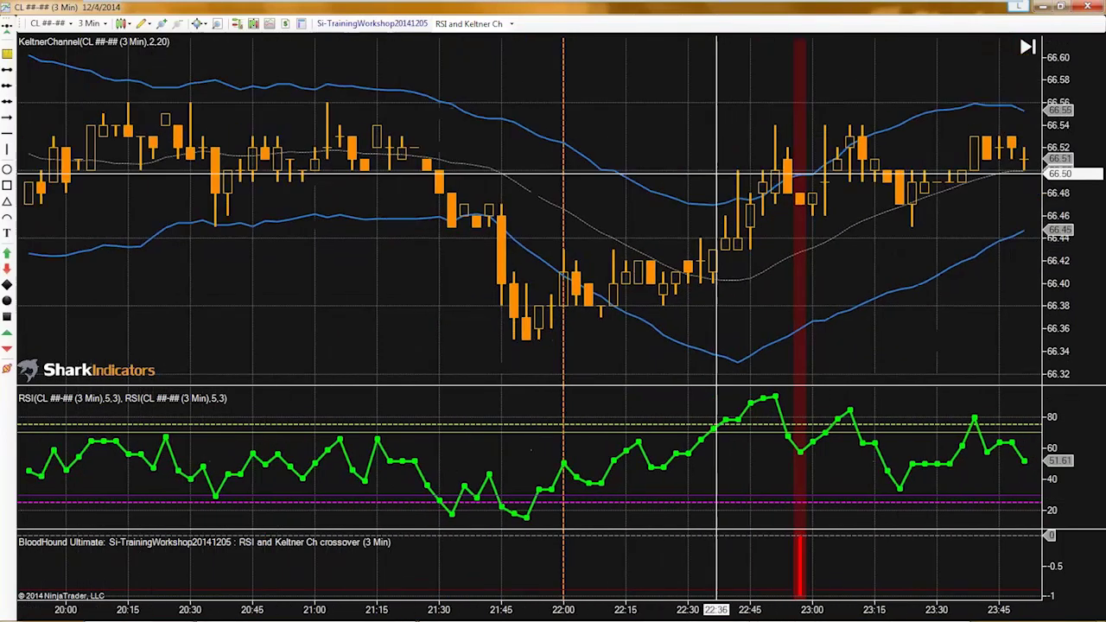
{"action": "scroll", "coordinate": [715, 174], "scroll_direction": "up", "scroll_amount": 2}
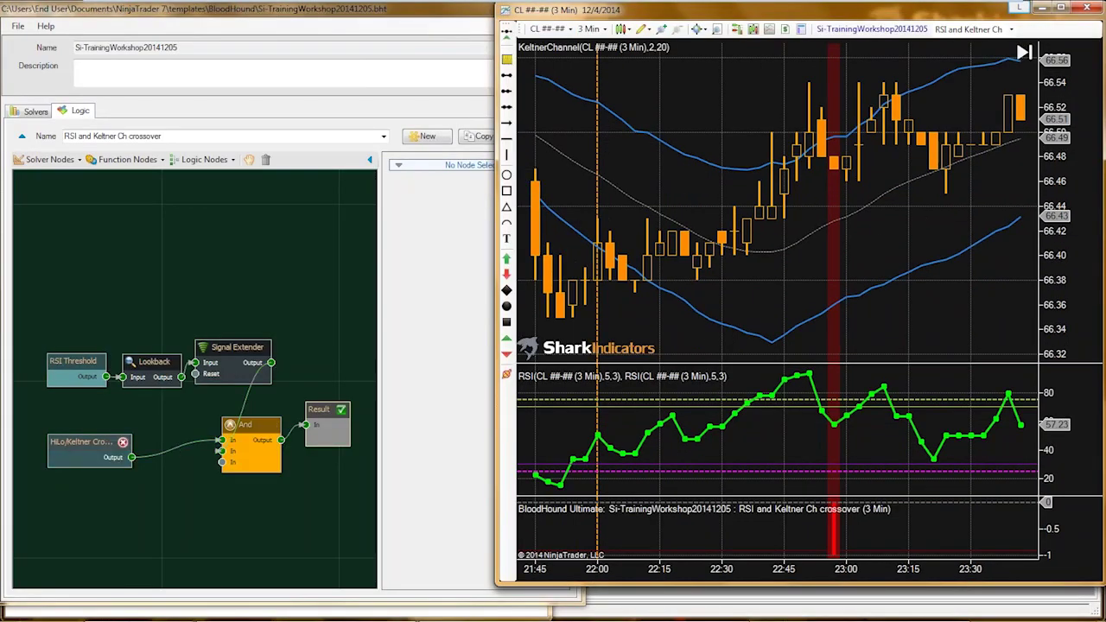
Feed the HiLo/Keltner Crossover output directly into Result placed below the And node, and check the raw crossover signals
{"action": "left_click_drag", "start_coordinate": [86, 444], "coordinate": [77, 448]}
{"action": "mouse_move", "coordinate": [171, 450]}
{"action": "mouse_move", "coordinate": [82, 447]}
{"action": "left_mouse_down"}
{"action": "mouse_move", "coordinate": [65, 439]}
{"action": "mouse_move", "coordinate": [81, 453]}
{"action": "mouse_move", "coordinate": [82, 440]}
{"action": "left_mouse_up"}
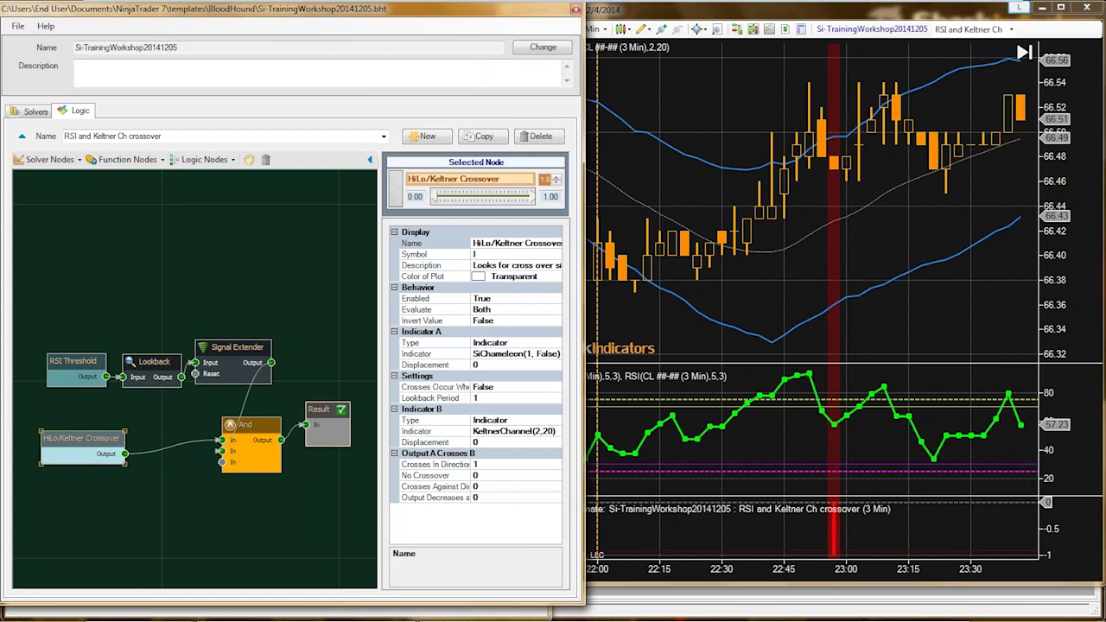
{"action": "left_click", "coordinate": [478, 398]}
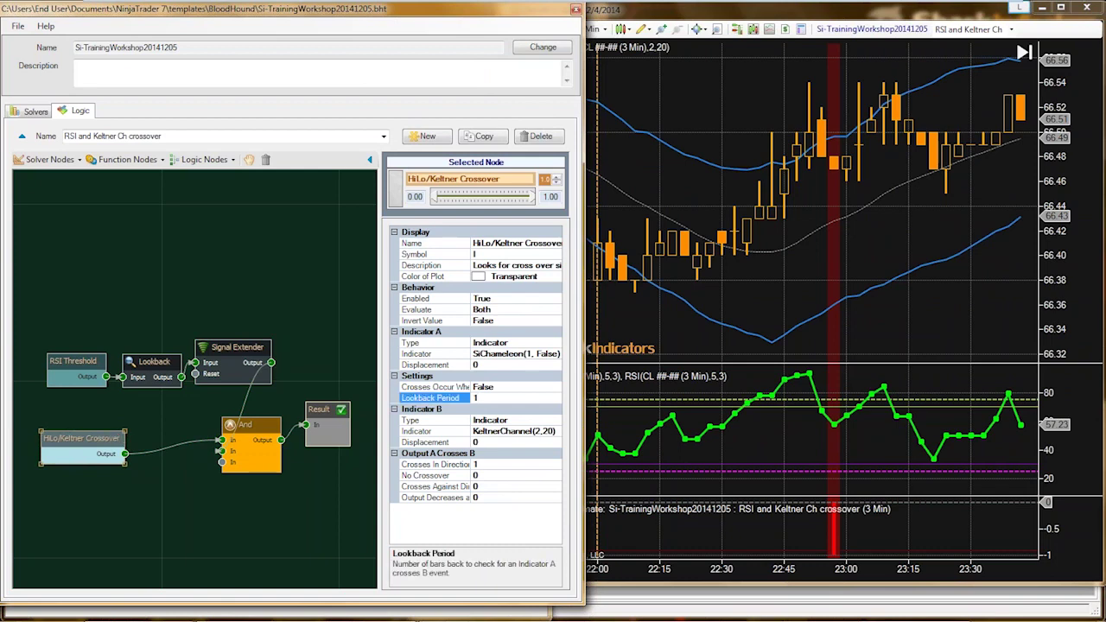
{"action": "double_click", "coordinate": [475, 397]}
{"action": "left_click_drag", "start_coordinate": [125, 454], "coordinate": [311, 510]}
{"action": "left_click", "coordinate": [86, 445]}
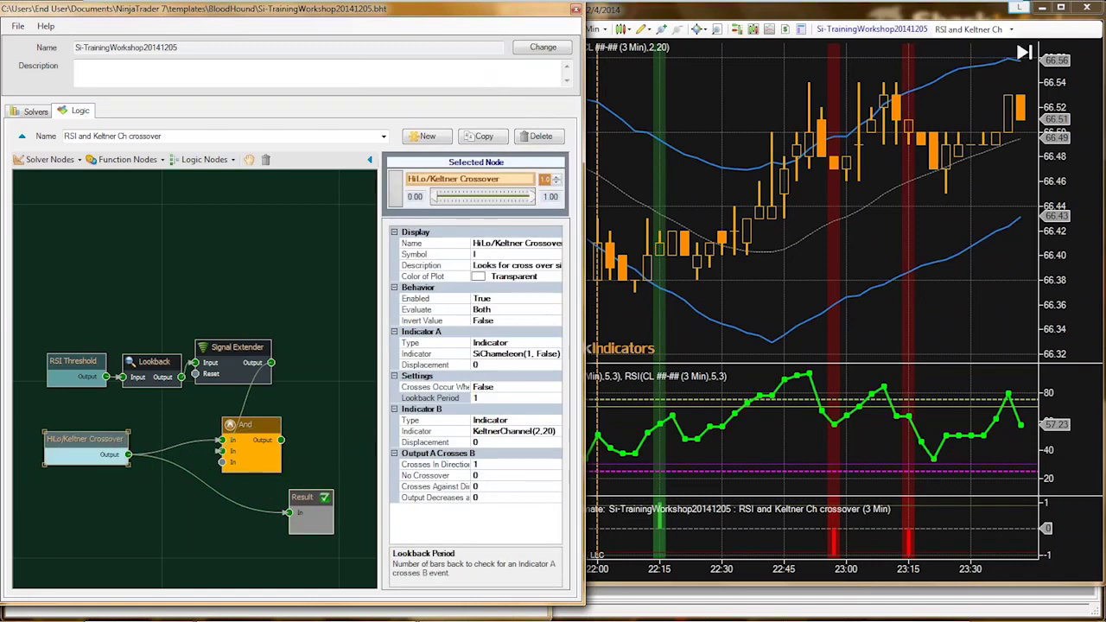
{"action": "left_click", "coordinate": [756, 294]}
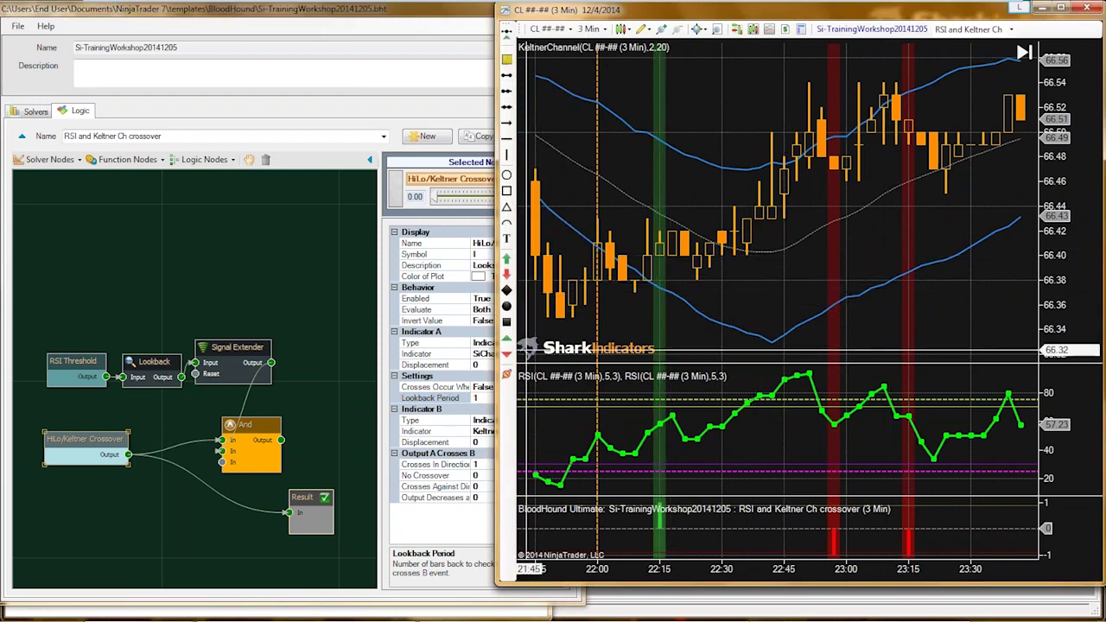
Set the HiLo/Keltner Crossover's Lookback Period to 2 and check its signals on the chart
{"action": "left_click", "coordinate": [429, 397]}
{"action": "left_click", "coordinate": [474, 397]}
{"action": "type", "text": "2"}
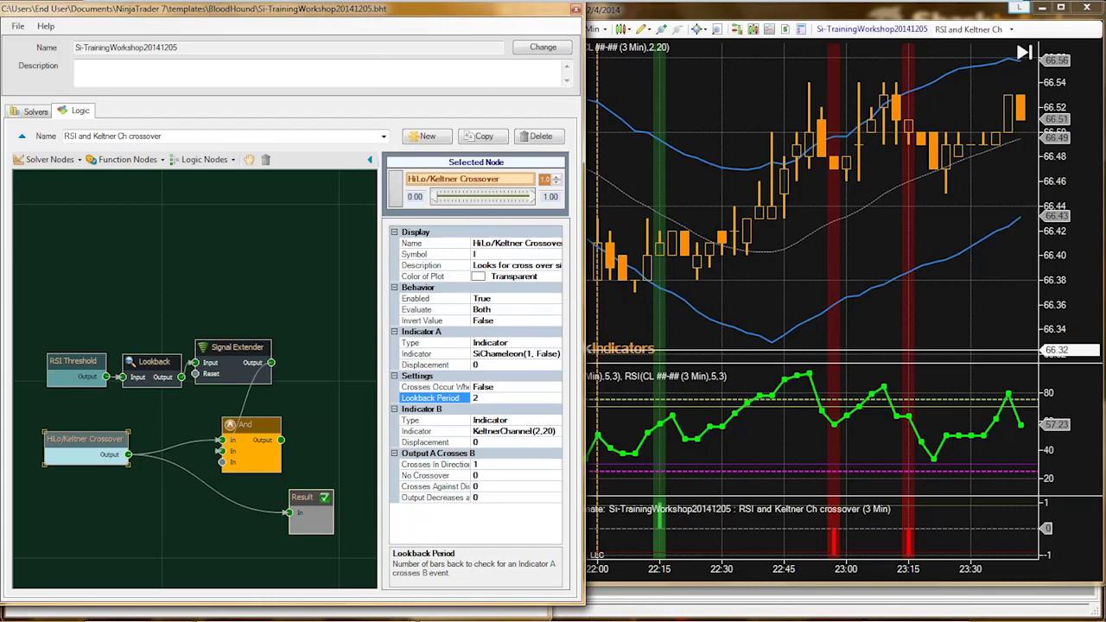
{"action": "left_click", "coordinate": [478, 464]}
{"action": "left_click", "coordinate": [773, 315]}
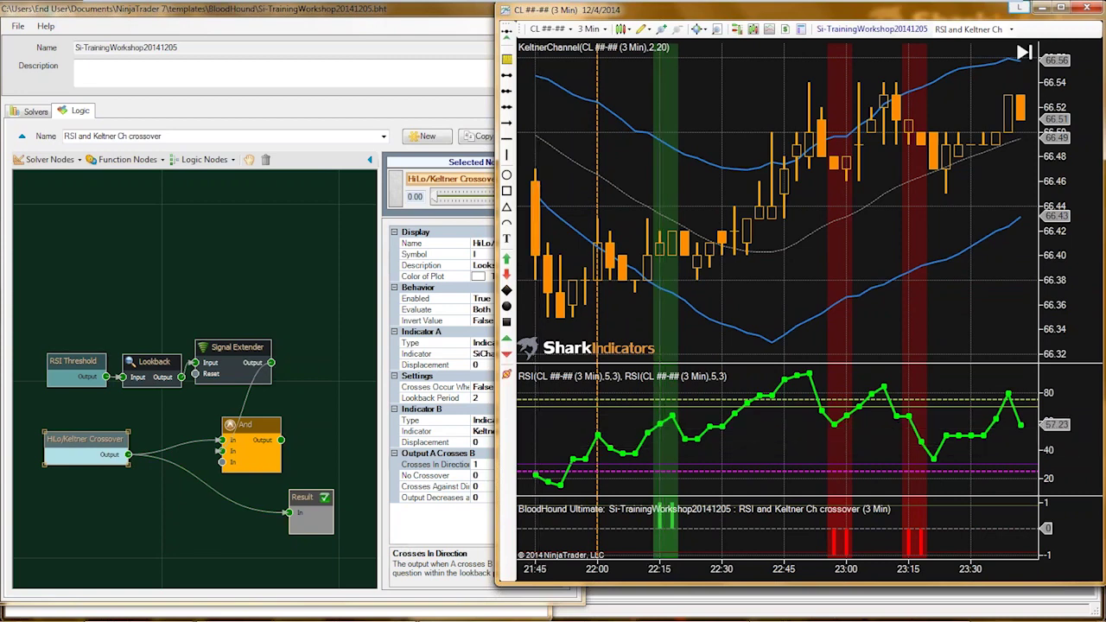
Set the HiLo/Keltner Crossover's Lookback Period back to 1 and check the crossover signals on the chart
{"action": "left_click", "coordinate": [435, 398]}
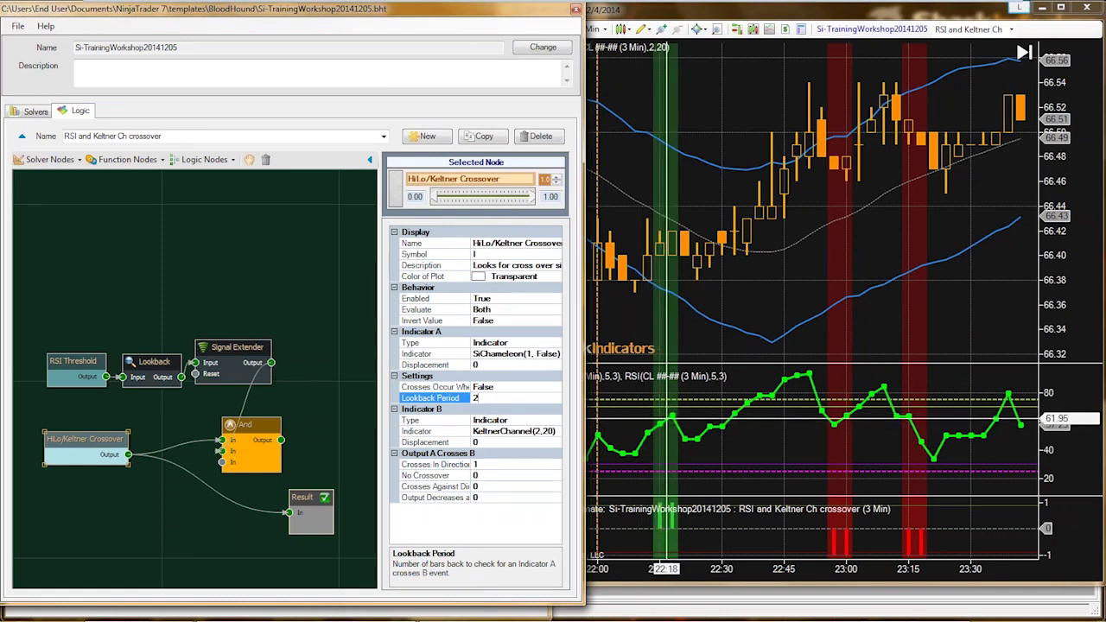
{"action": "key", "text": "BackSpace"}
{"action": "type", "text": "1"}
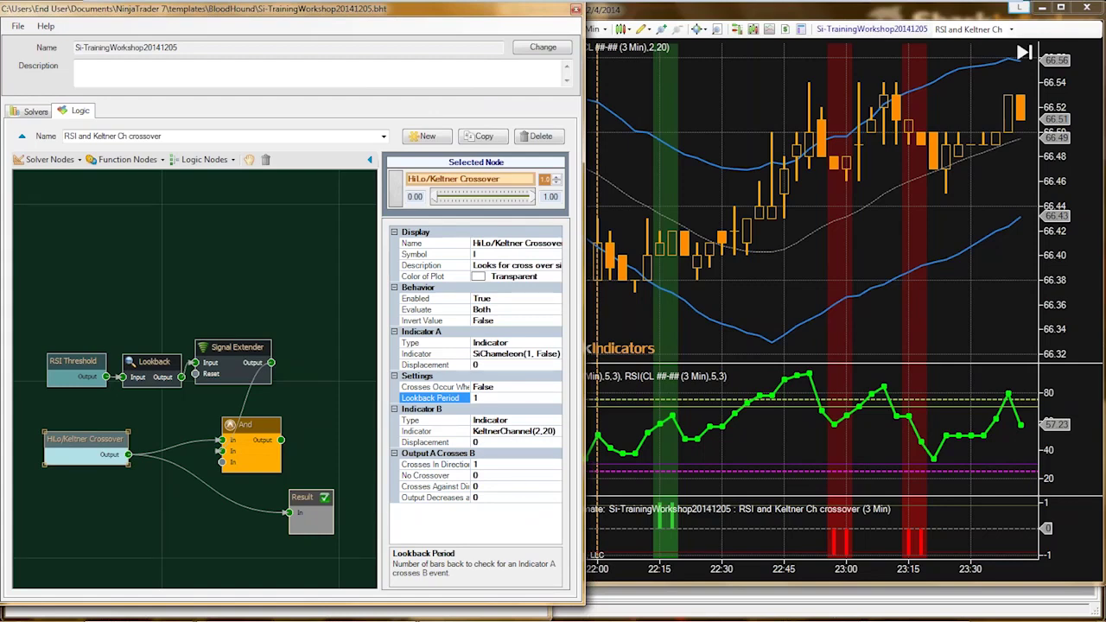
{"action": "left_click", "coordinate": [510, 442]}
{"action": "left_click", "coordinate": [628, 279]}
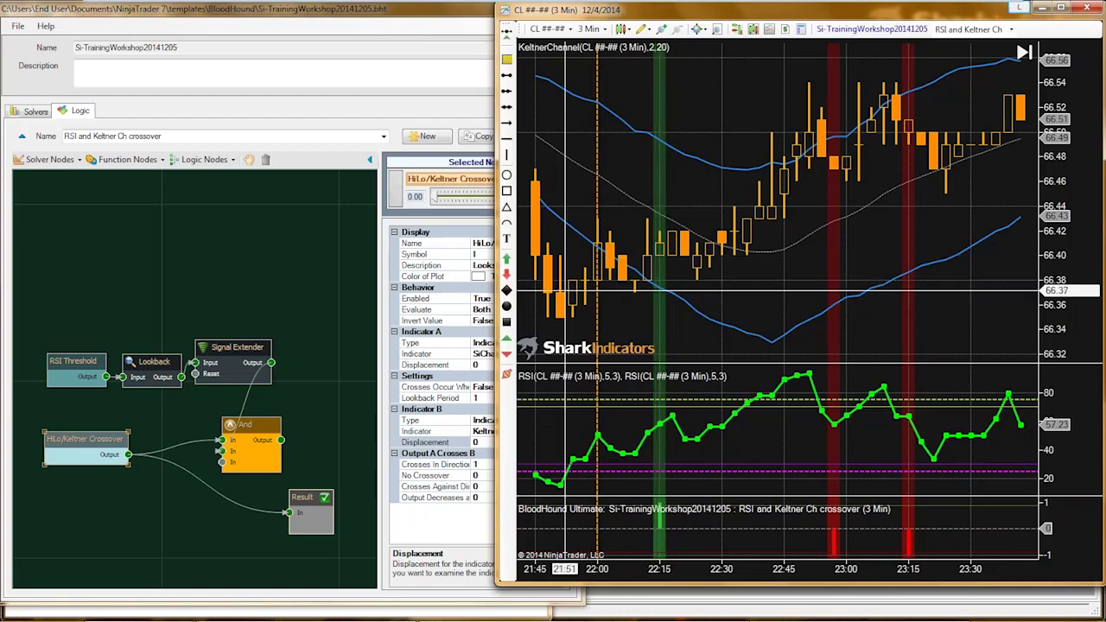
Feed the And output into Result placed beside it, check the chart, and minimise the SharkIndicators workshop web page
{"action": "left_click", "coordinate": [233, 347]}
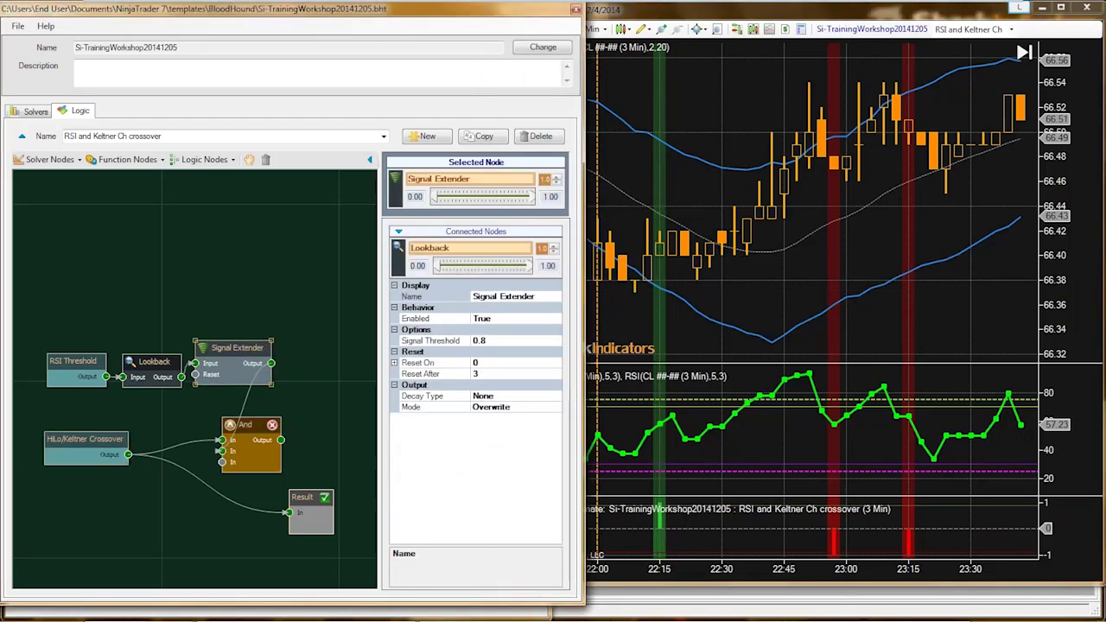
{"action": "left_click_drag", "start_coordinate": [281, 440], "coordinate": [314, 424]}
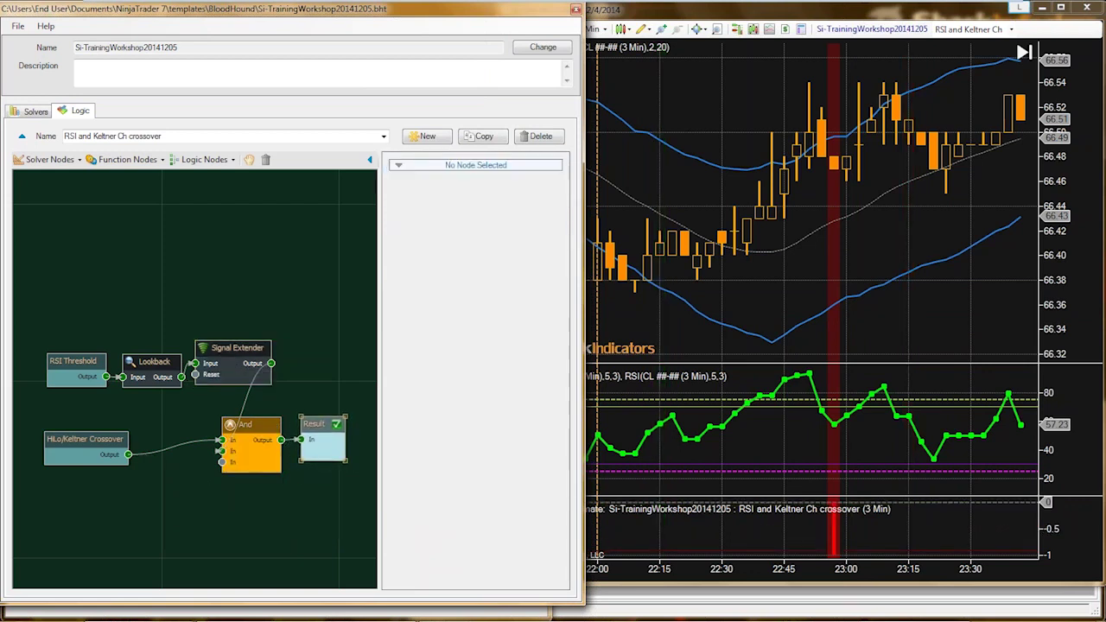
{"action": "left_click", "coordinate": [760, 296]}
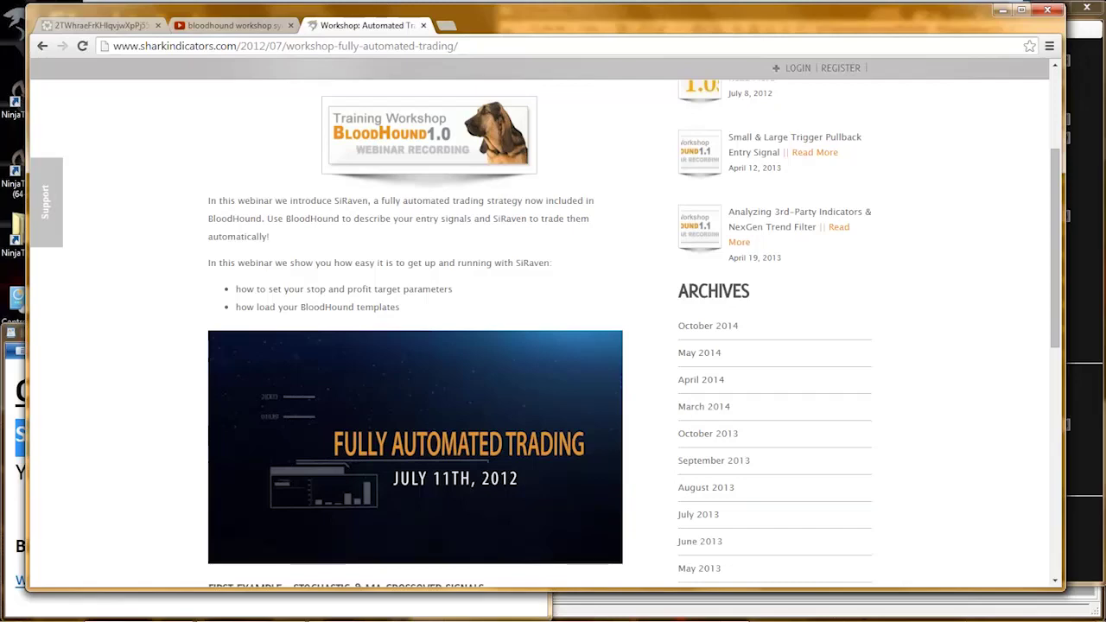
{"action": "left_click", "coordinate": [1003, 10]}
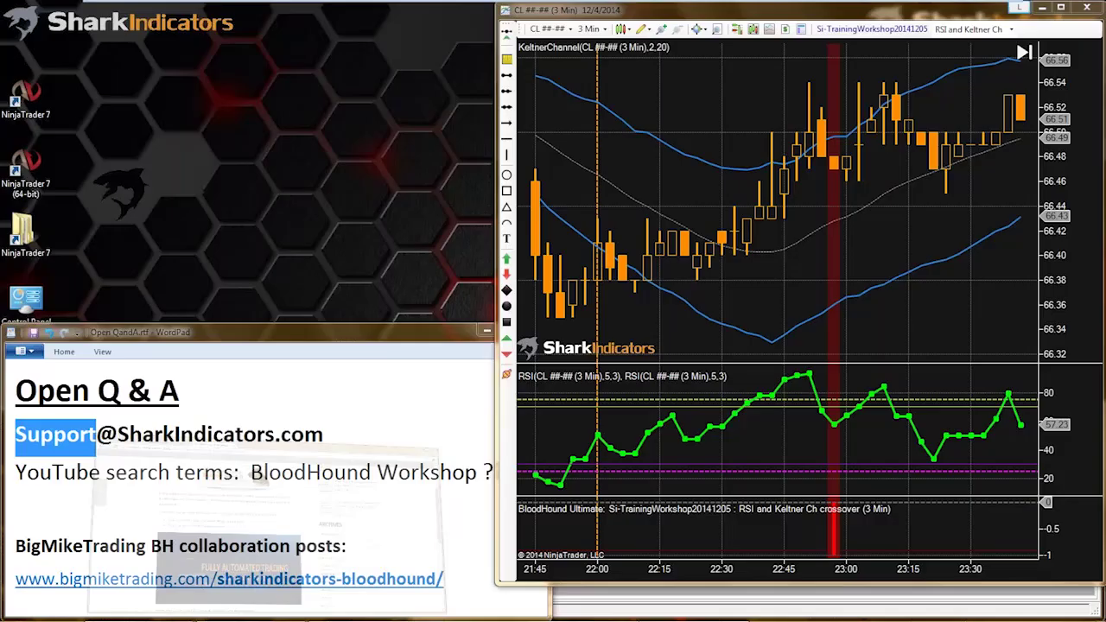
Widen the CL chart window slightly and add a new SiRaven strategy to the chart
{"action": "left_click_drag", "start_coordinate": [497, 152], "coordinate": [466, 153]}
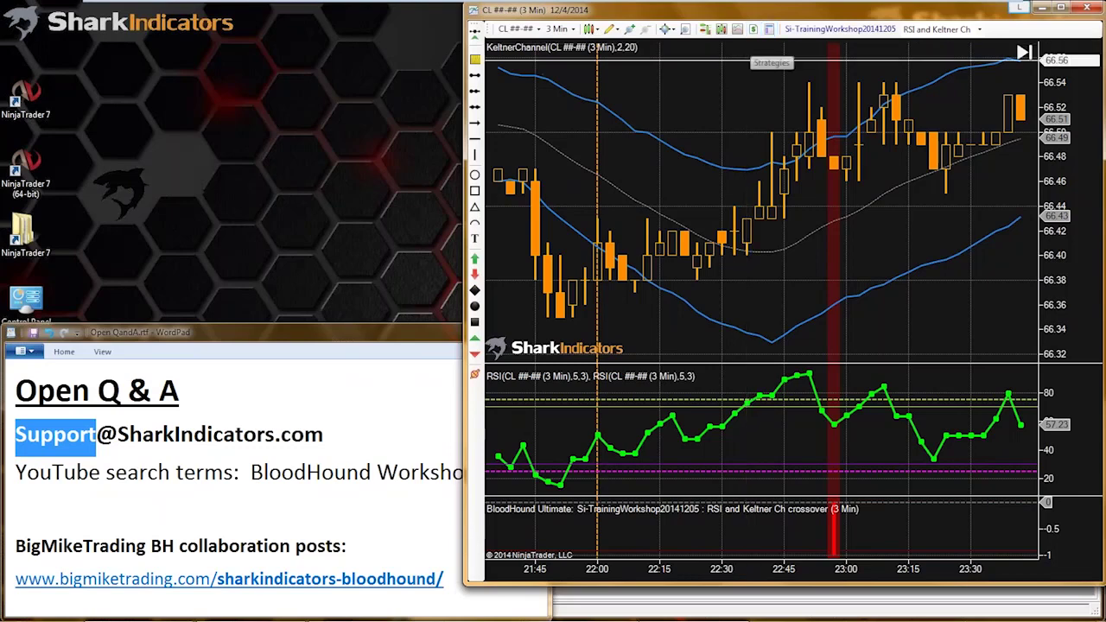
{"action": "right_click", "coordinate": [706, 75]}
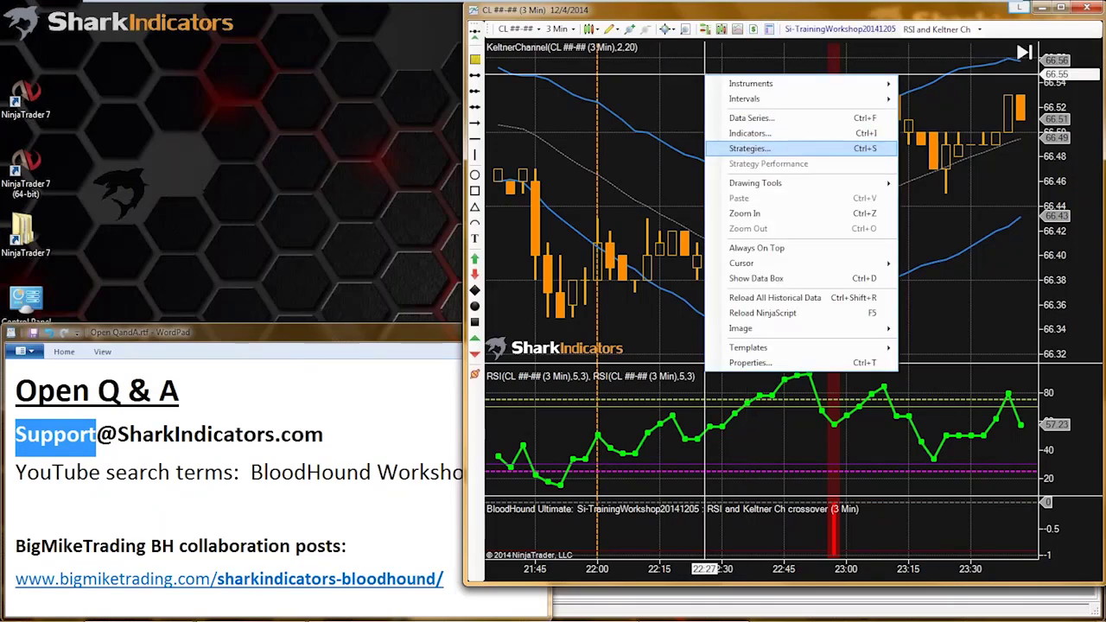
{"action": "left_click", "coordinate": [749, 149]}
{"action": "left_click_drag", "start_coordinate": [682, 133], "coordinate": [497, 77]}
{"action": "left_click", "coordinate": [422, 134]}
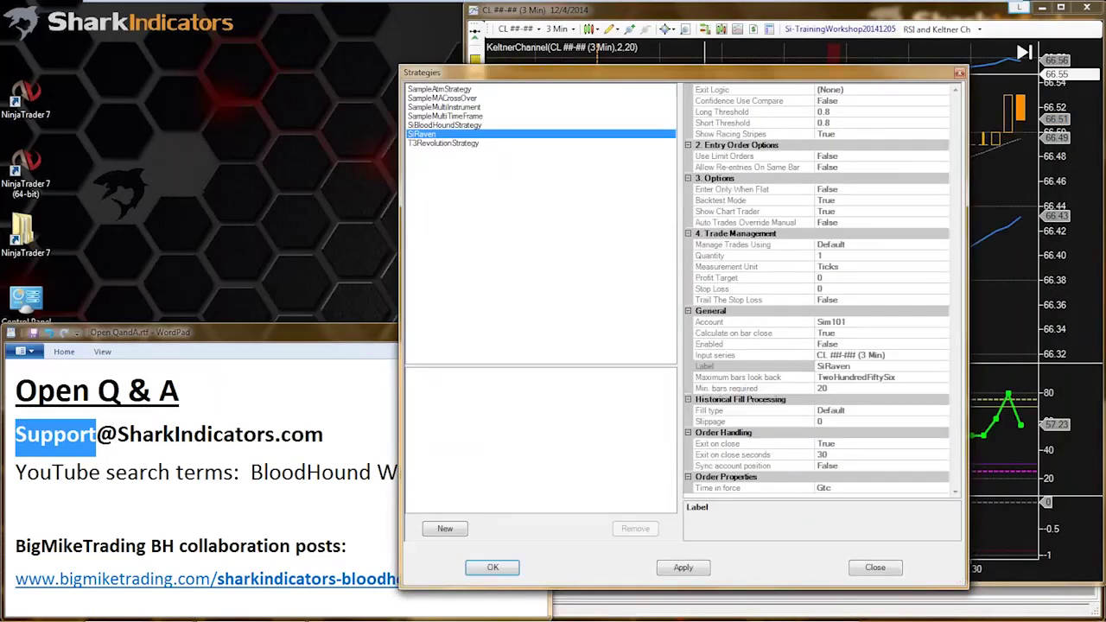
{"action": "left_click", "coordinate": [444, 528]}
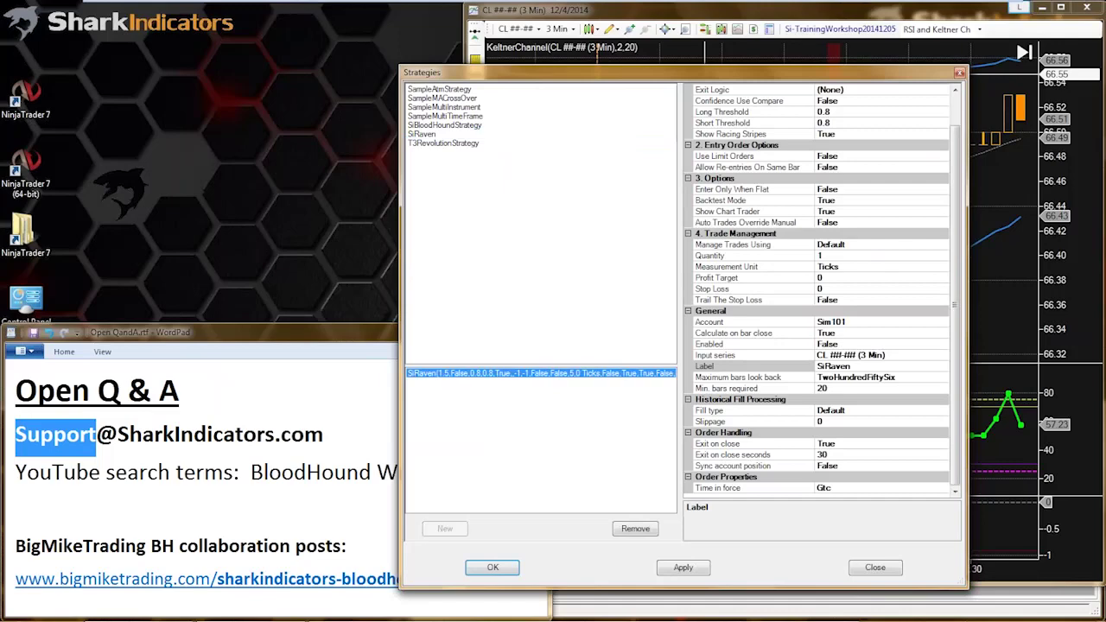
{"action": "left_click_drag", "start_coordinate": [570, 76], "coordinate": [412, 53]}
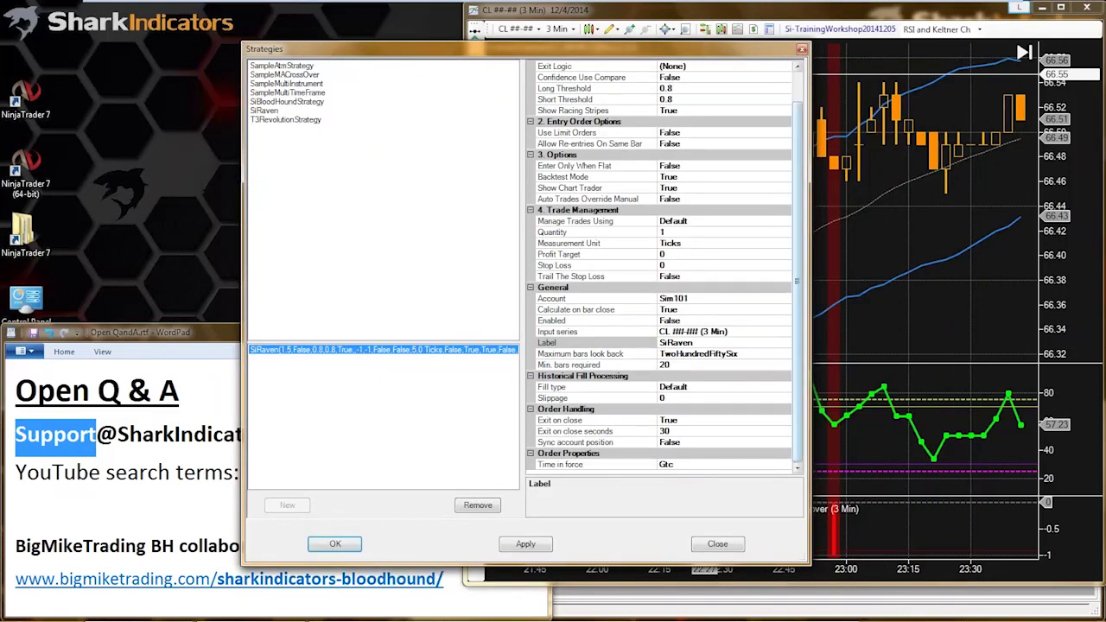
Load Si-TrainingWorkshop20141205.bht as the SiRaven strategy's template
{"action": "scroll", "coordinate": [663, 268], "scroll_direction": "up", "scroll_amount": 1}
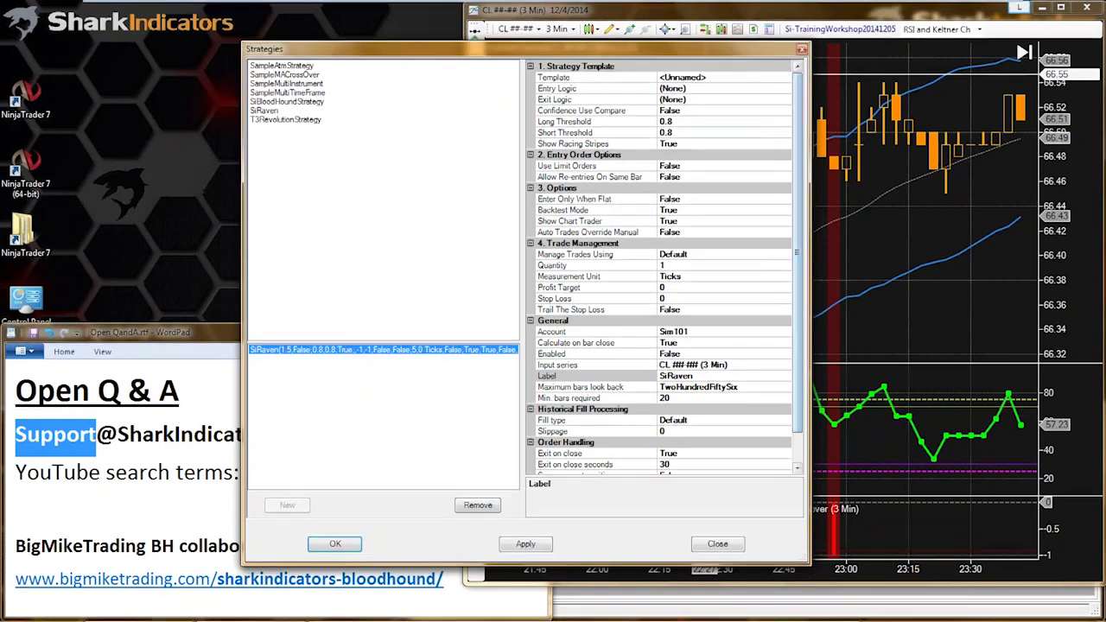
{"action": "left_click", "coordinate": [682, 77]}
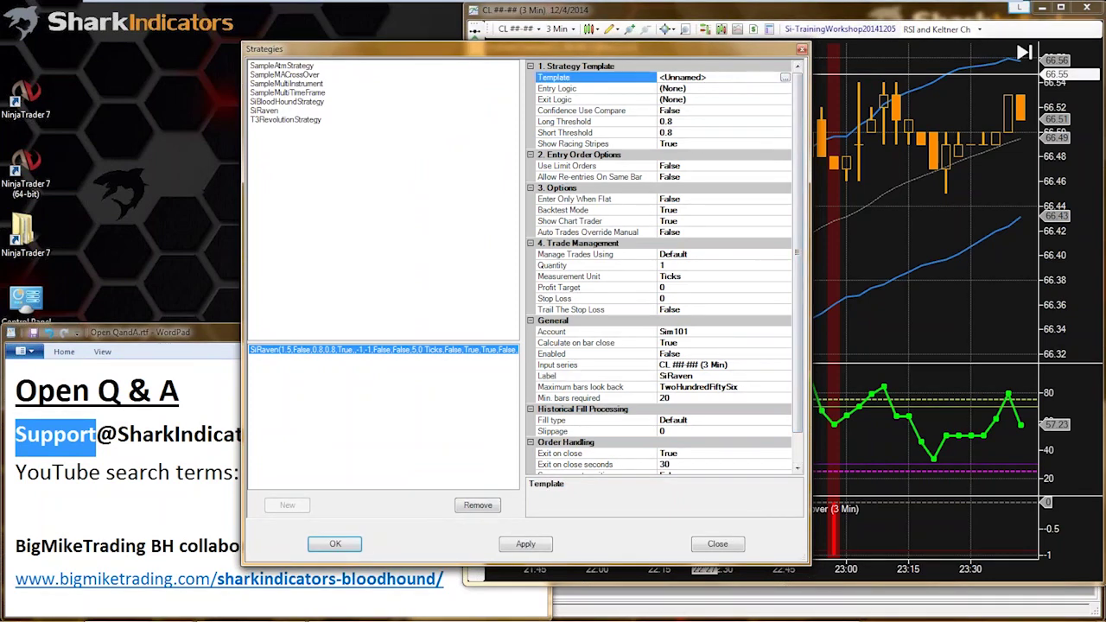
{"action": "left_click_drag", "start_coordinate": [747, 48], "coordinate": [583, 53]}
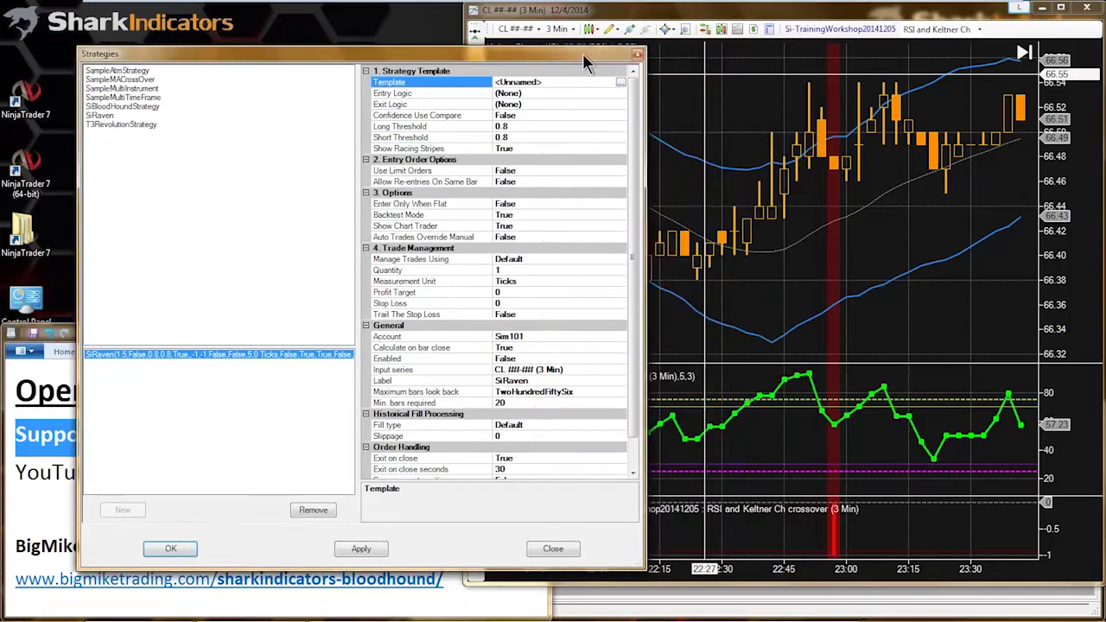
{"action": "left_click", "coordinate": [542, 81]}
{"action": "left_click", "coordinate": [620, 82]}
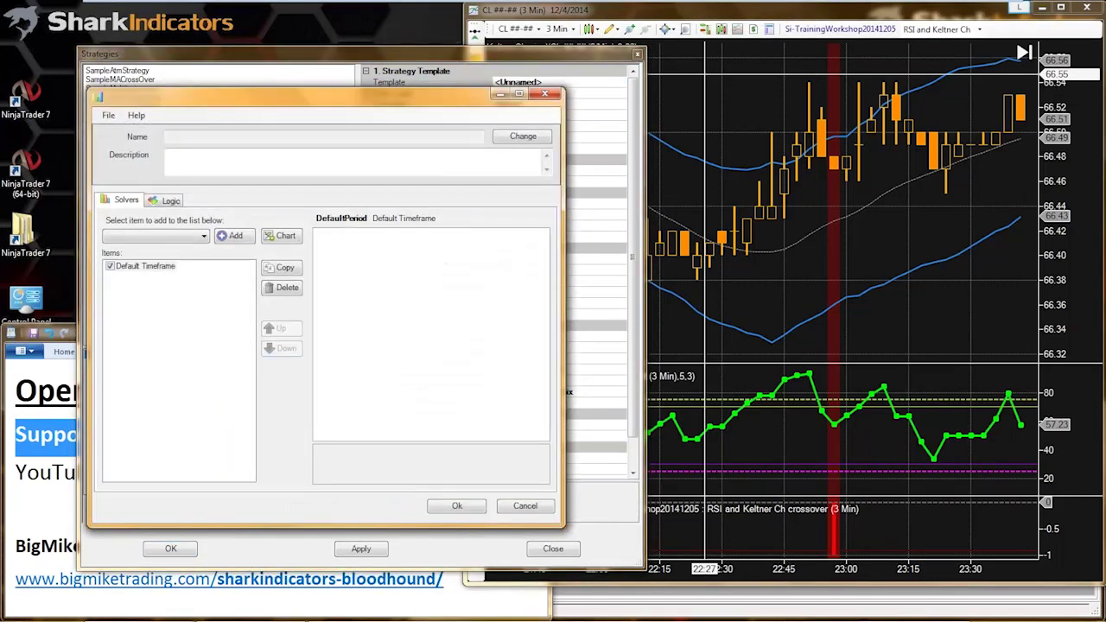
{"action": "left_click_drag", "start_coordinate": [459, 97], "coordinate": [544, 88]}
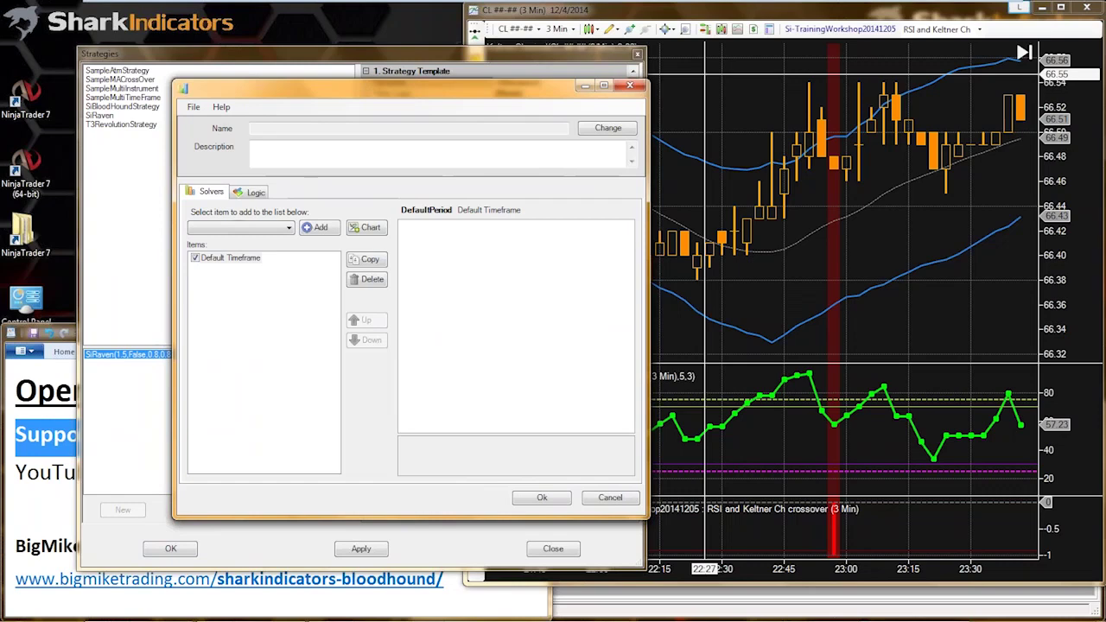
{"action": "left_click", "coordinate": [192, 106]}
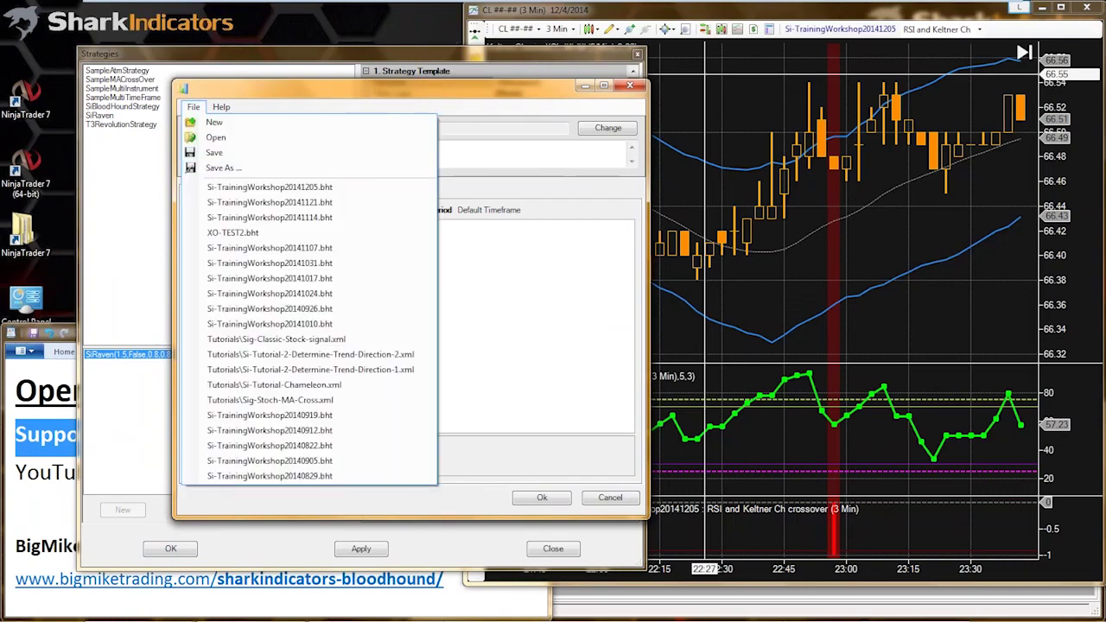
{"action": "left_click", "coordinate": [269, 187]}
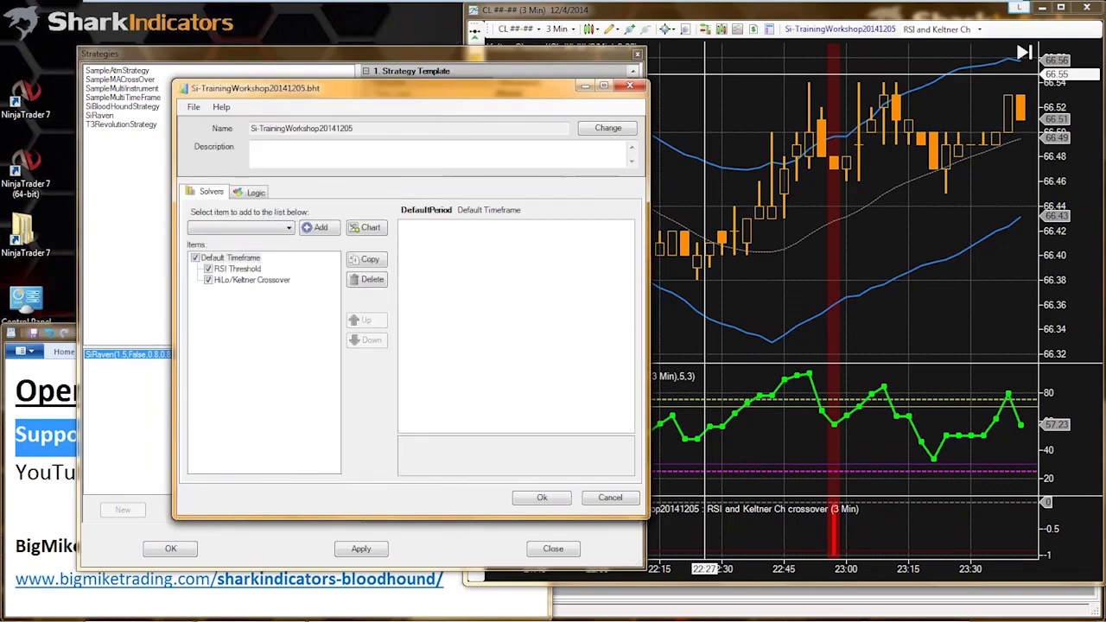
Display the template's RSI and Keltner Ch crossover logic diagram and accept the template for the strategy
{"action": "left_click", "coordinate": [252, 192]}
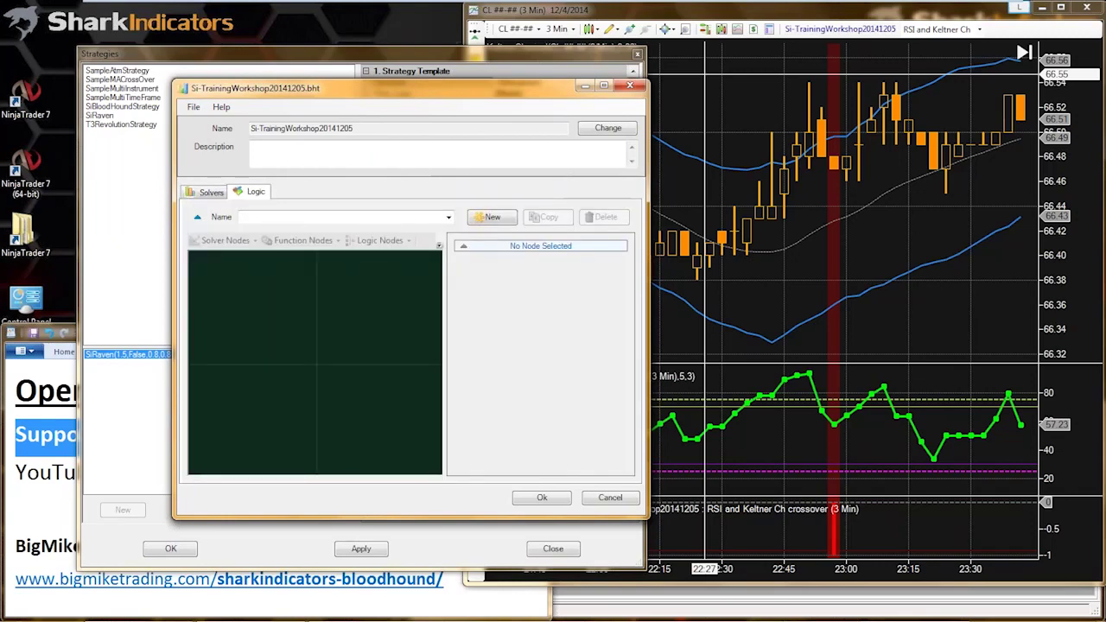
{"action": "left_click", "coordinate": [449, 218]}
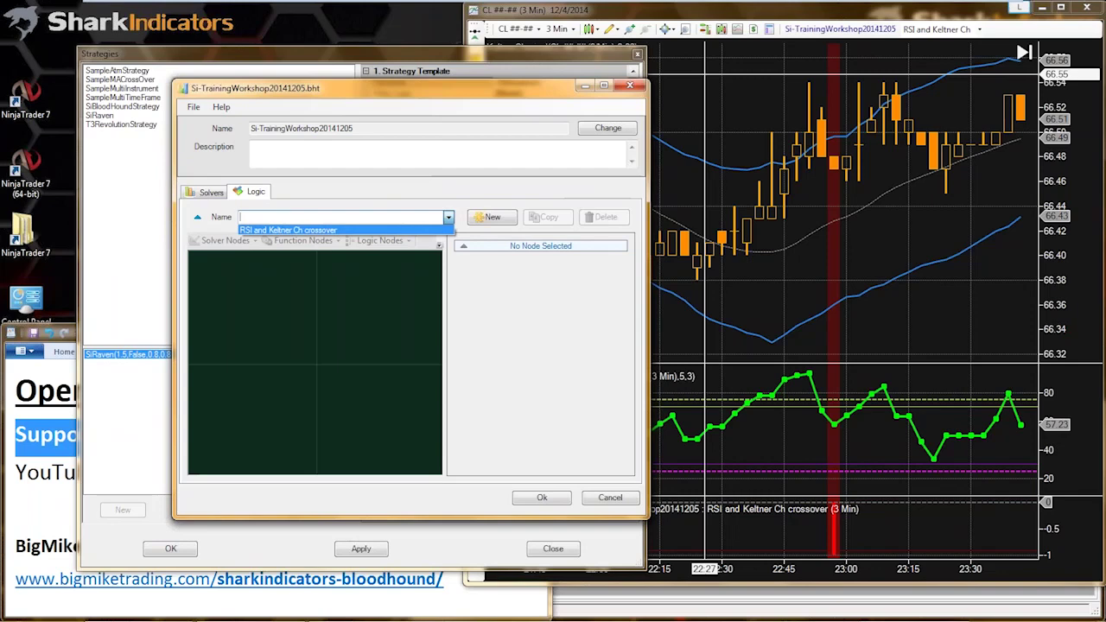
{"action": "left_click", "coordinate": [289, 230]}
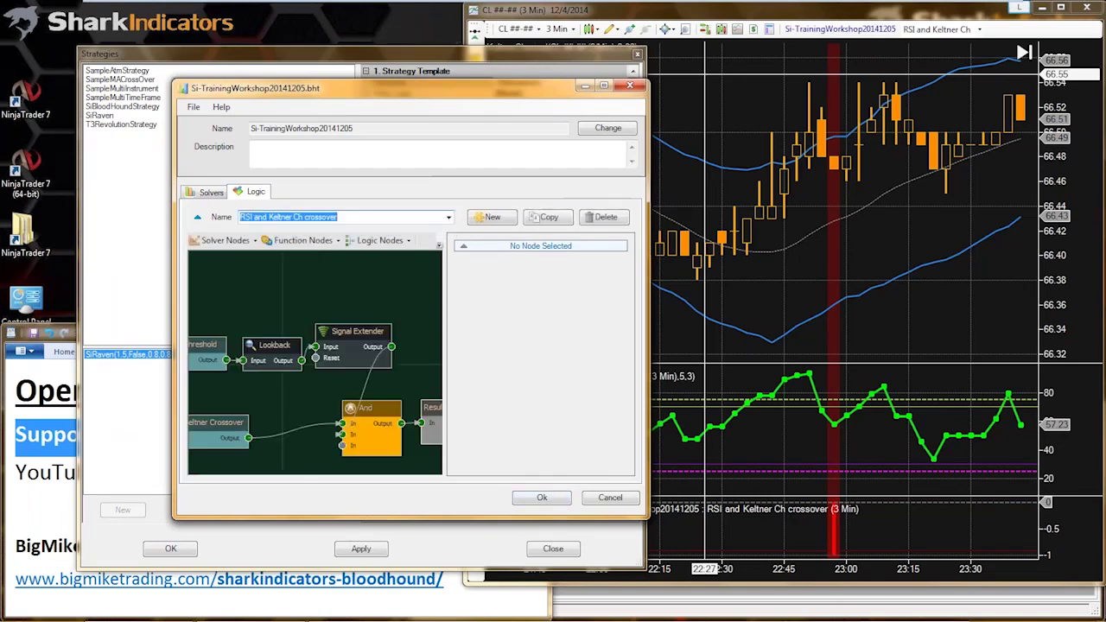
{"action": "left_click", "coordinate": [542, 498]}
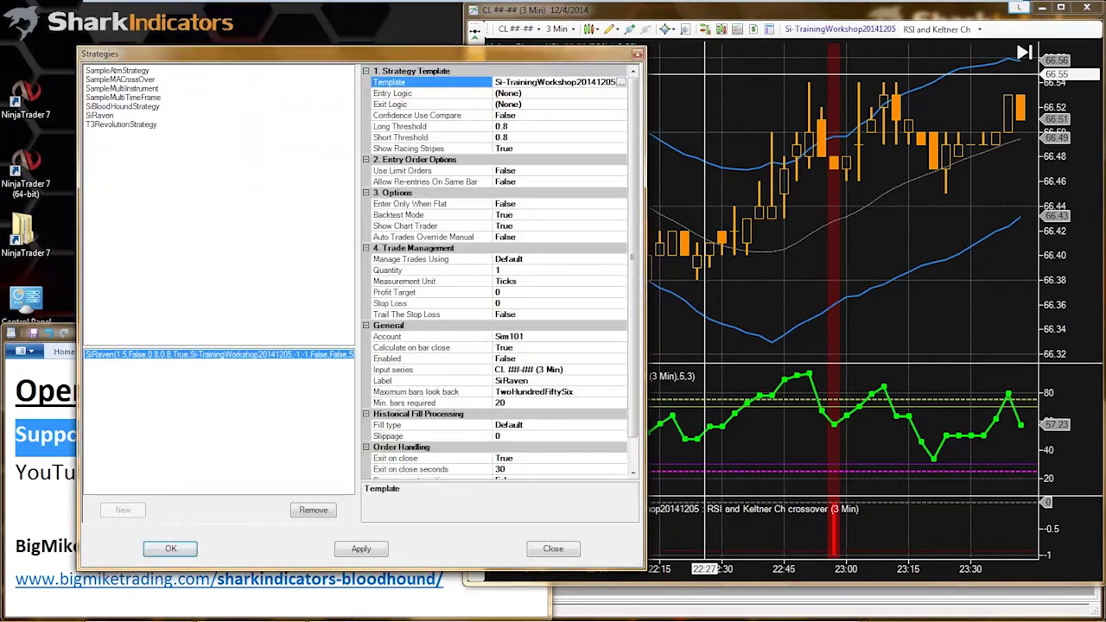
Set the SiRaven strategy's Entry Logic to RSI and Keltner Ch crossover
{"action": "left_click", "coordinate": [521, 93]}
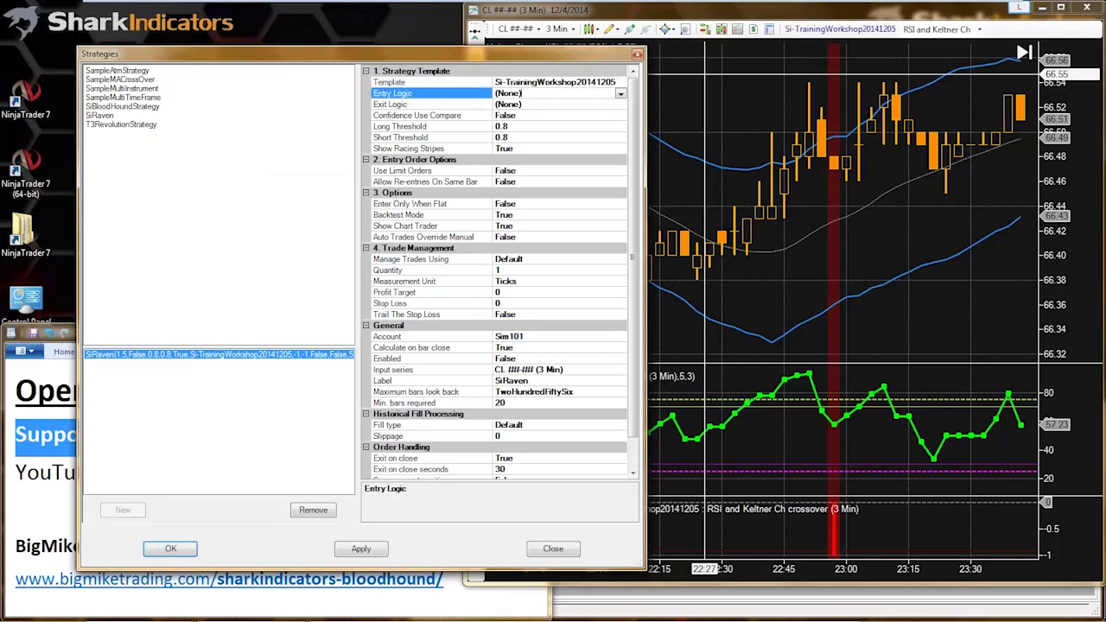
{"action": "left_click", "coordinate": [621, 92]}
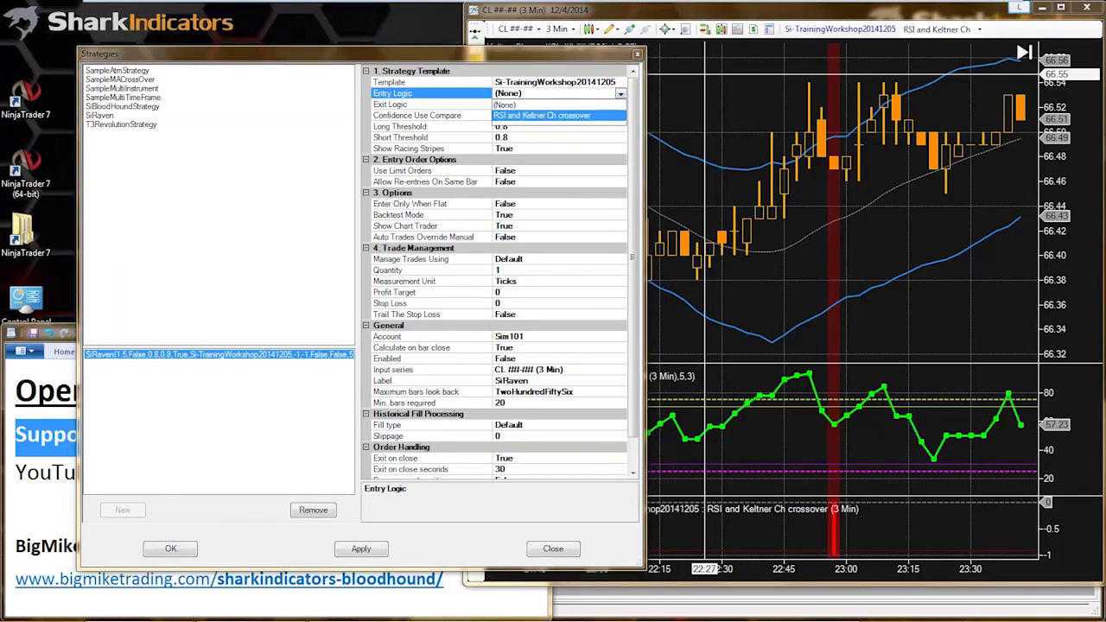
{"action": "left_click", "coordinate": [542, 115]}
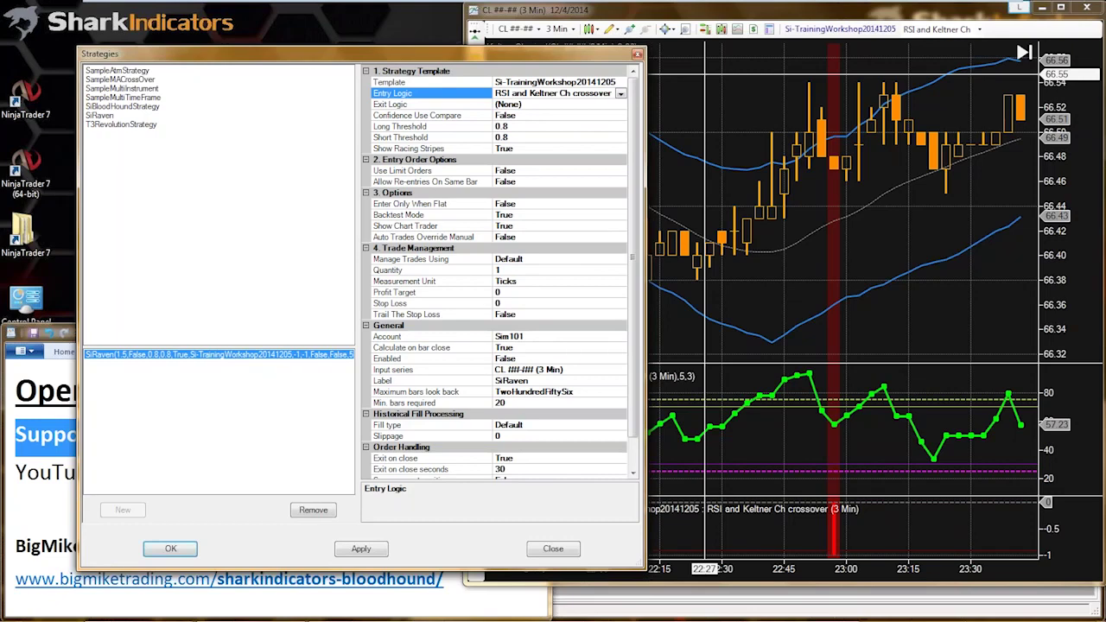
Inspect the Exit Logic setting and set Use Limit Orders to True for the strategy's entries
{"action": "left_click", "coordinate": [513, 103]}
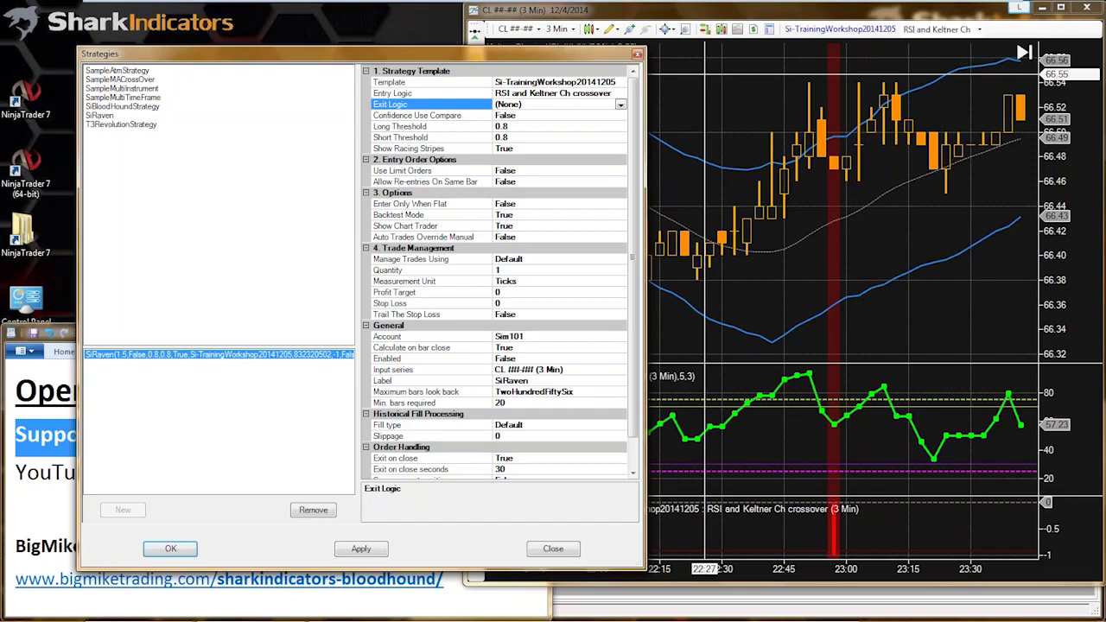
{"action": "left_click", "coordinate": [430, 170]}
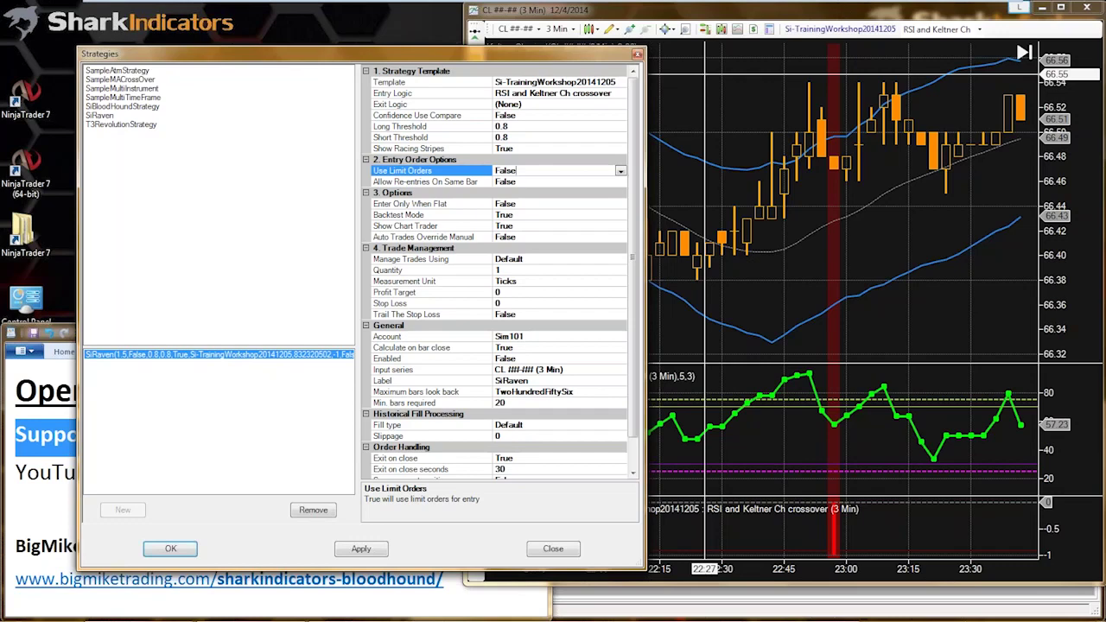
{"action": "key", "text": "t"}
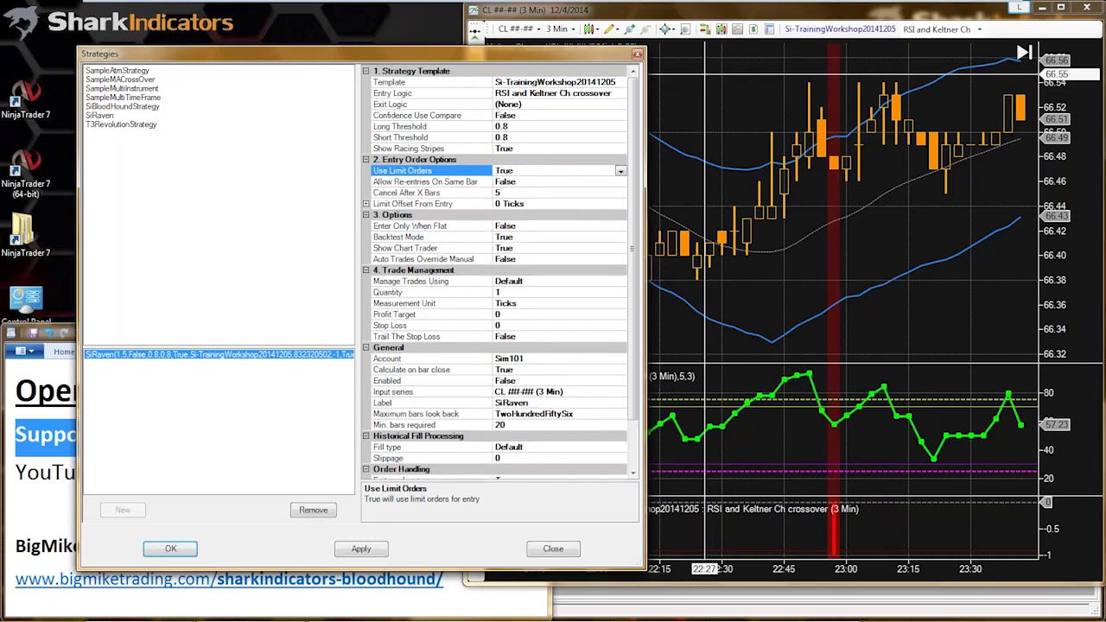
Review the SiRaven descriptions of Allow Re-entries On Same Bar, Cancel After X Bars and Limit Offset From Entry
{"action": "left_click", "coordinate": [430, 181]}
{"action": "left_click", "coordinate": [430, 193]}
{"action": "left_click", "coordinate": [430, 204]}
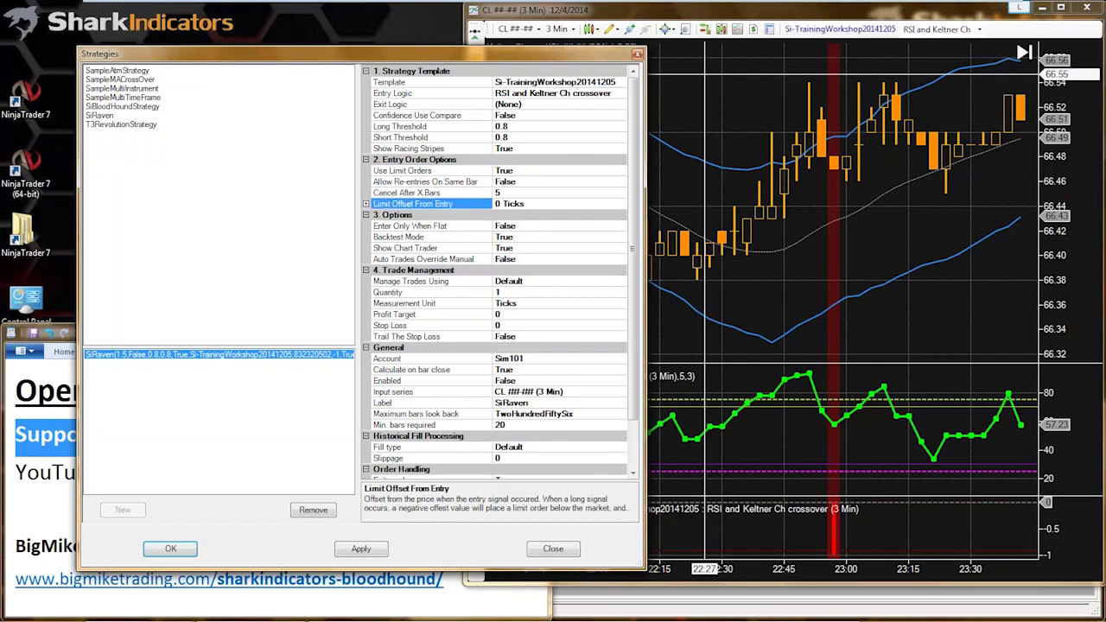
{"action": "left_click", "coordinate": [498, 192]}
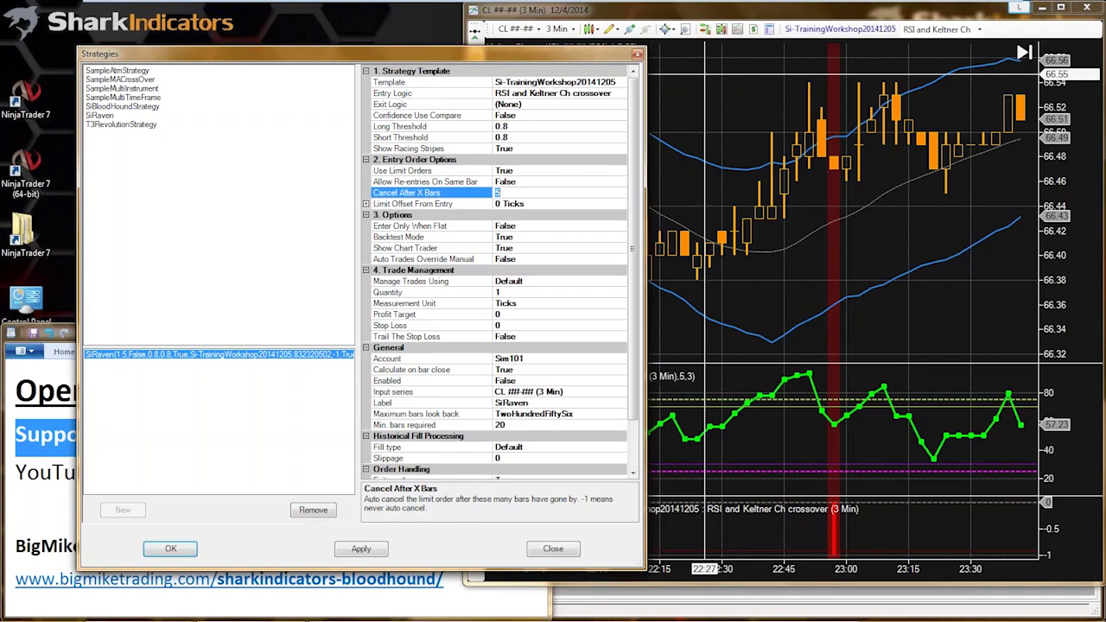
{"action": "left_click", "coordinate": [430, 181]}
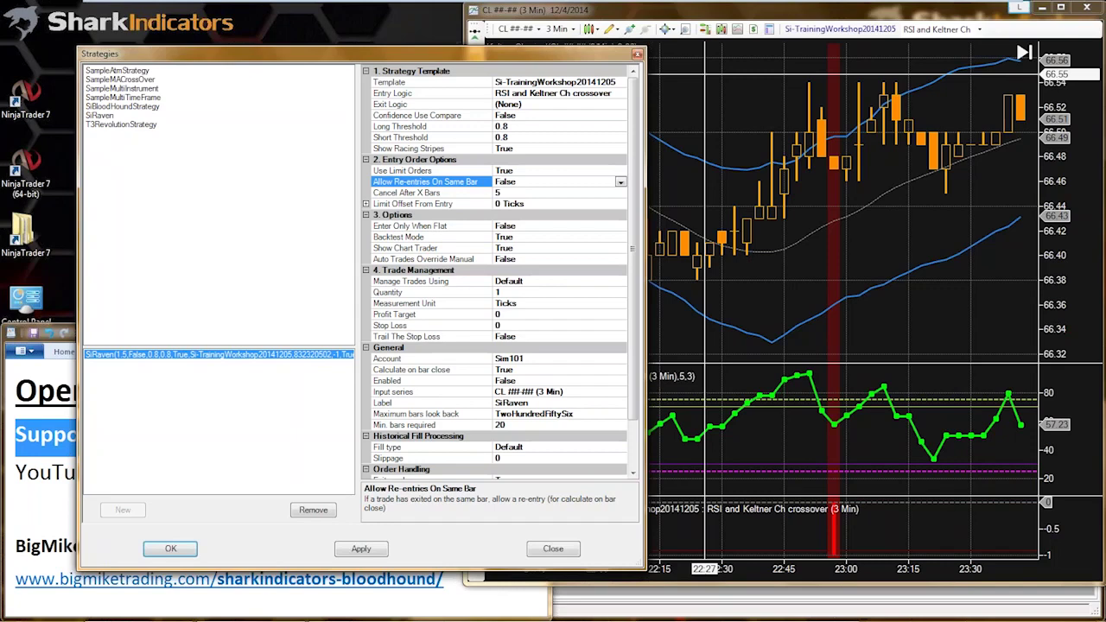
Switch Calculate on bar close to False and back to True, checking it against Allow Re-entries On Same Bar
{"action": "left_click", "coordinate": [430, 369]}
{"action": "double_click", "coordinate": [431, 370]}
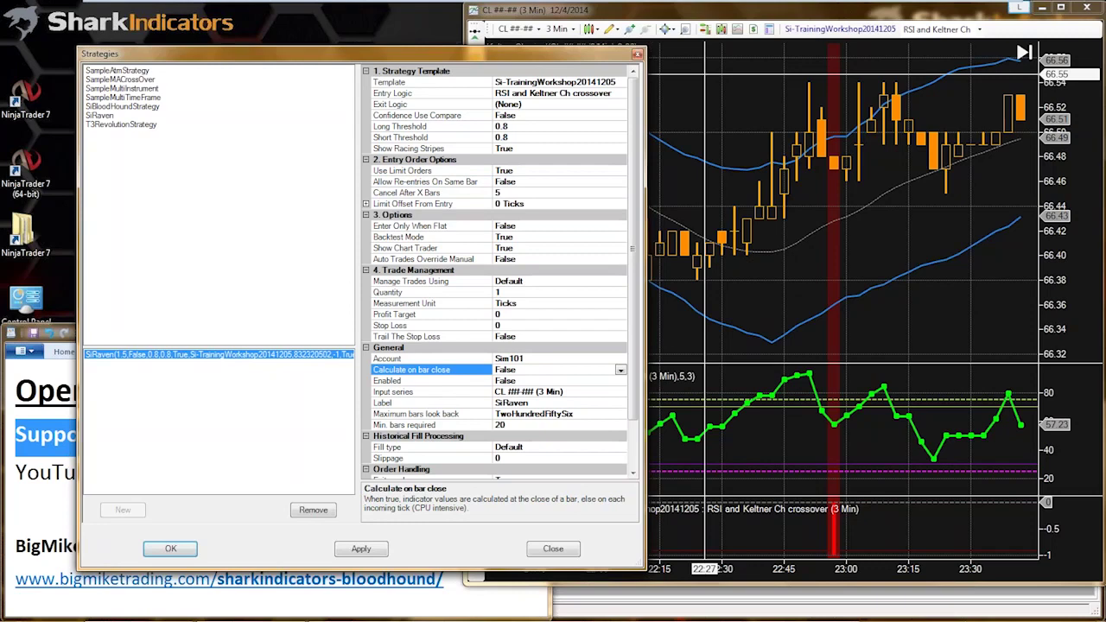
{"action": "double_click", "coordinate": [430, 370]}
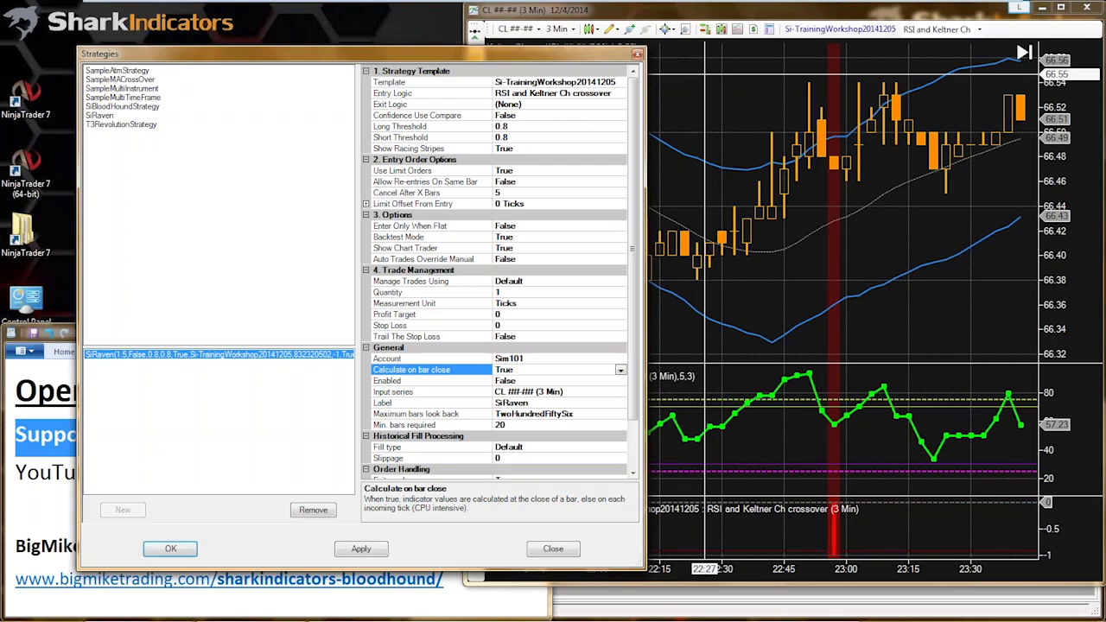
{"action": "double_click", "coordinate": [515, 370]}
{"action": "double_click", "coordinate": [506, 370]}
{"action": "left_click", "coordinate": [507, 182]}
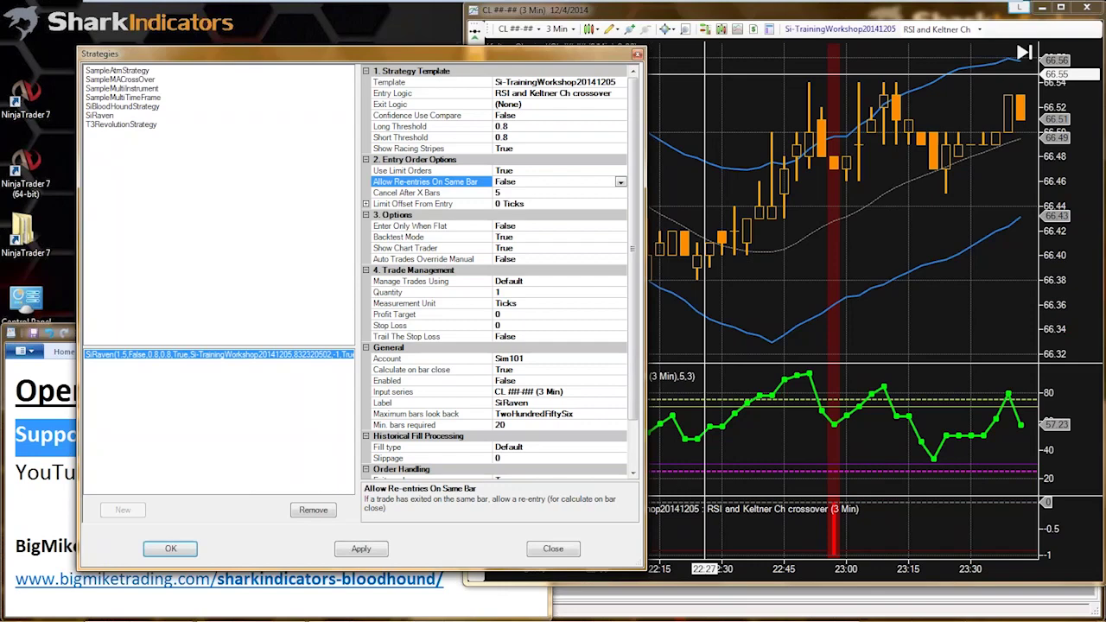
{"action": "left_click", "coordinate": [506, 369]}
{"action": "left_click", "coordinate": [514, 370]}
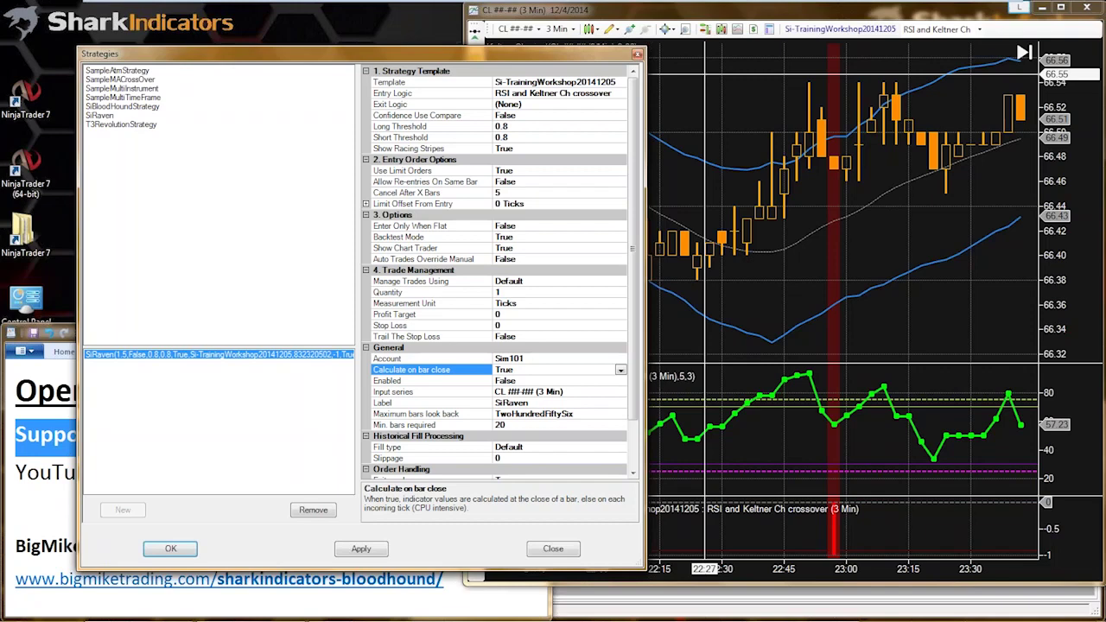
Set Cancel After X Bars to 2 and Limit Offset From Entry to -5 ticks
{"action": "left_click", "coordinate": [430, 193]}
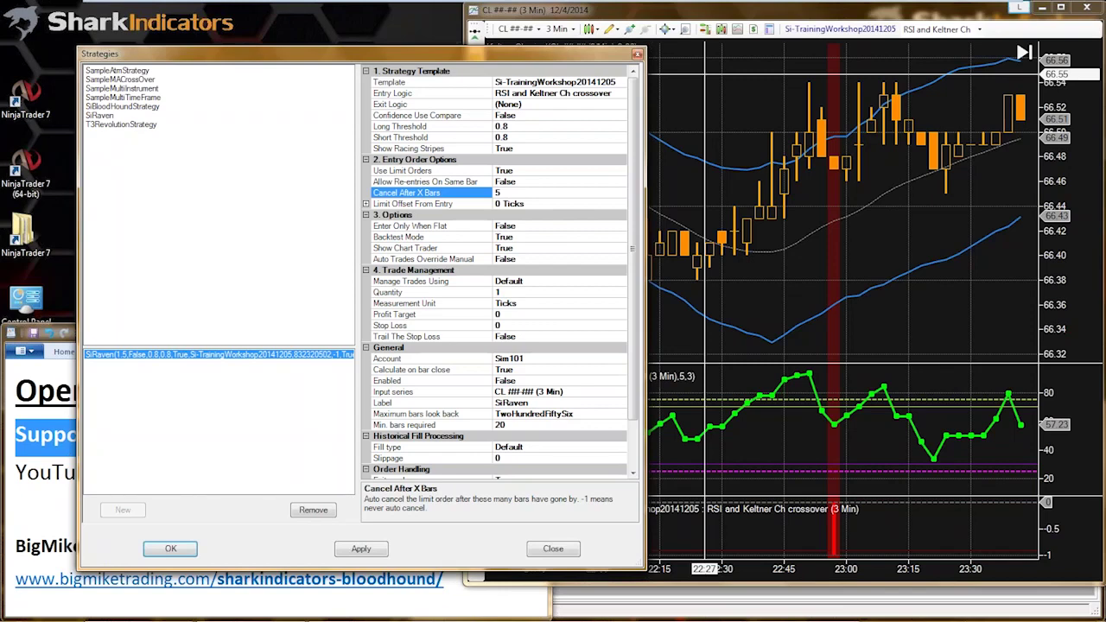
{"action": "double_click", "coordinate": [498, 193]}
{"action": "type", "text": "2"}
{"action": "left_click", "coordinate": [524, 204]}
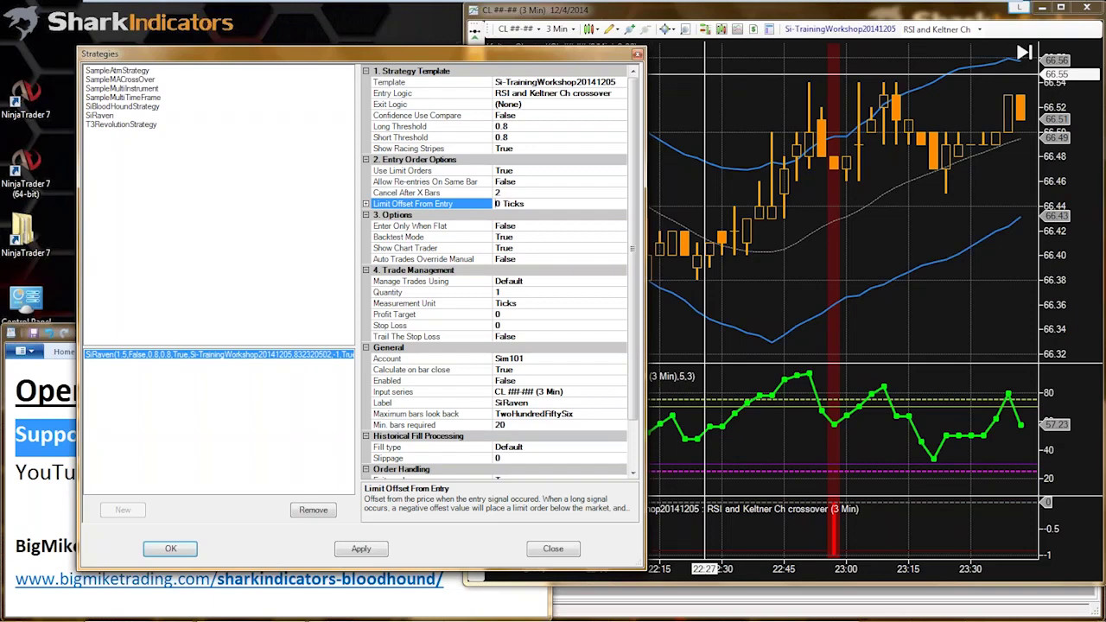
{"action": "type", "text": "-5"}
{"action": "key", "text": "Delete"}
{"action": "left_click", "coordinate": [431, 236]}
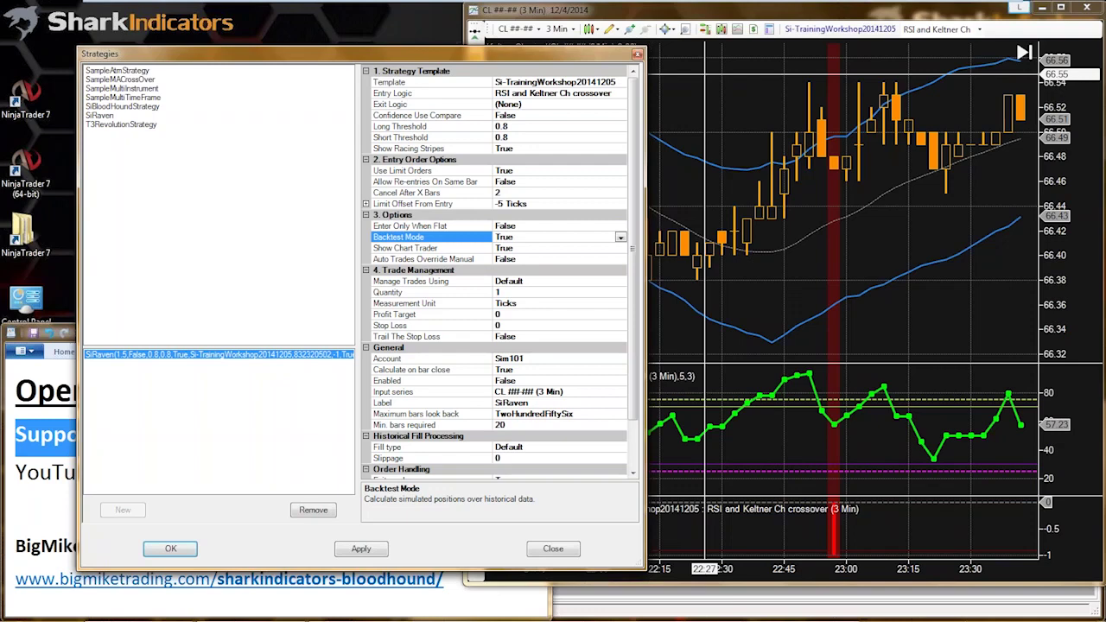
{"action": "left_click", "coordinate": [498, 204]}
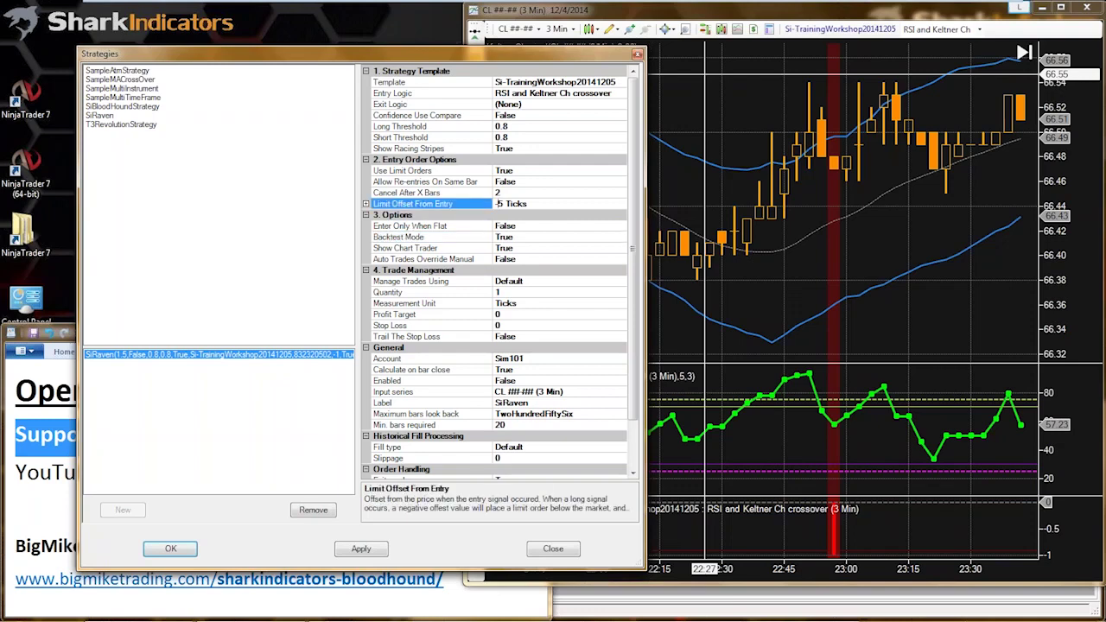
Set the Profit Target to 15 ticks and the Stop Loss to 20 ticks
{"action": "left_click", "coordinate": [498, 315]}
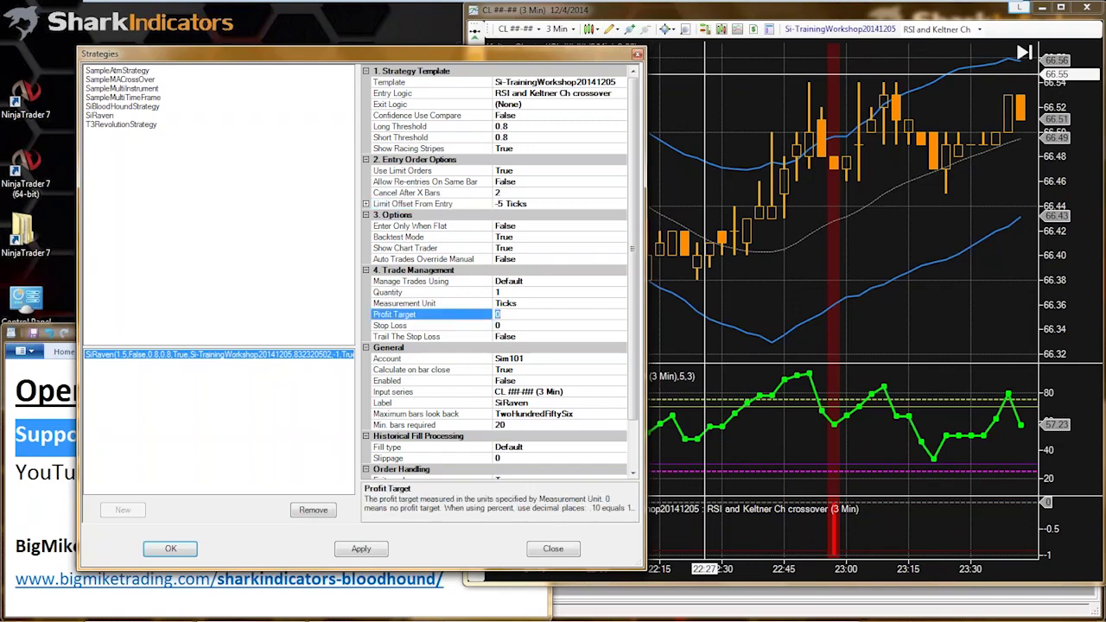
{"action": "type", "text": "10"}
{"action": "left_click", "coordinate": [498, 325]}
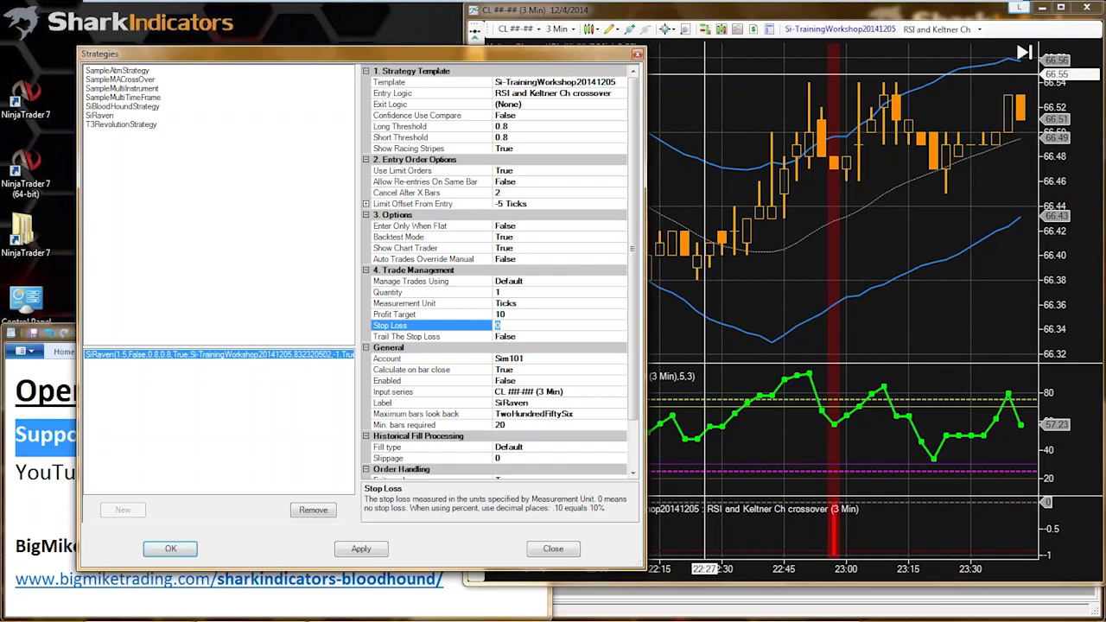
{"action": "type", "text": "20"}
{"action": "left_click", "coordinate": [505, 315]}
{"action": "key", "text": "BackSpace"}
{"action": "type", "text": "5"}
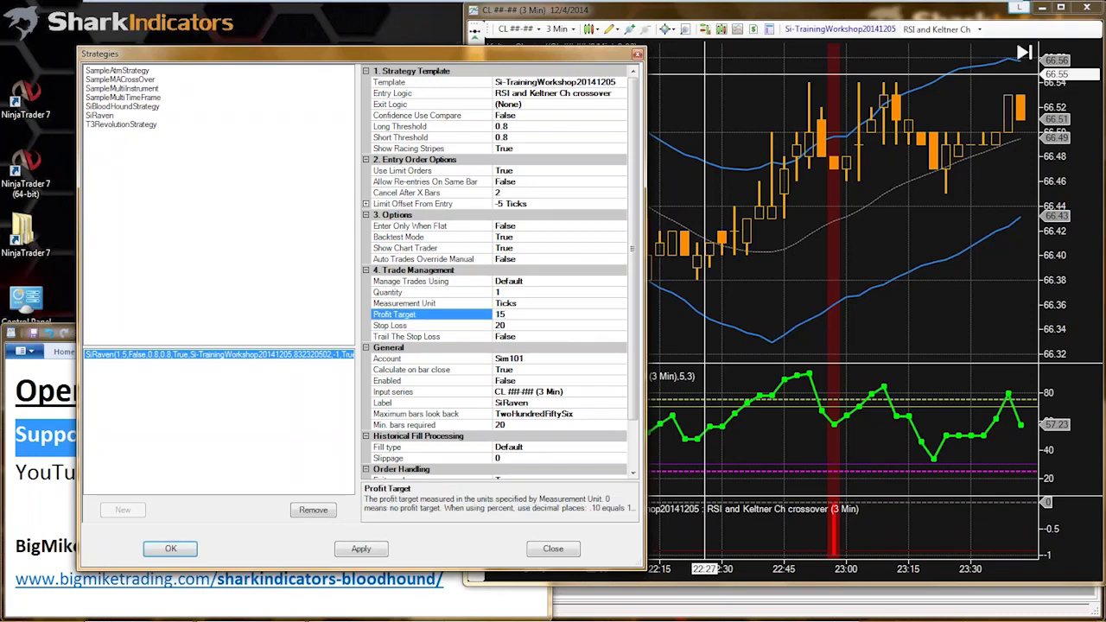
{"action": "left_click", "coordinate": [505, 325]}
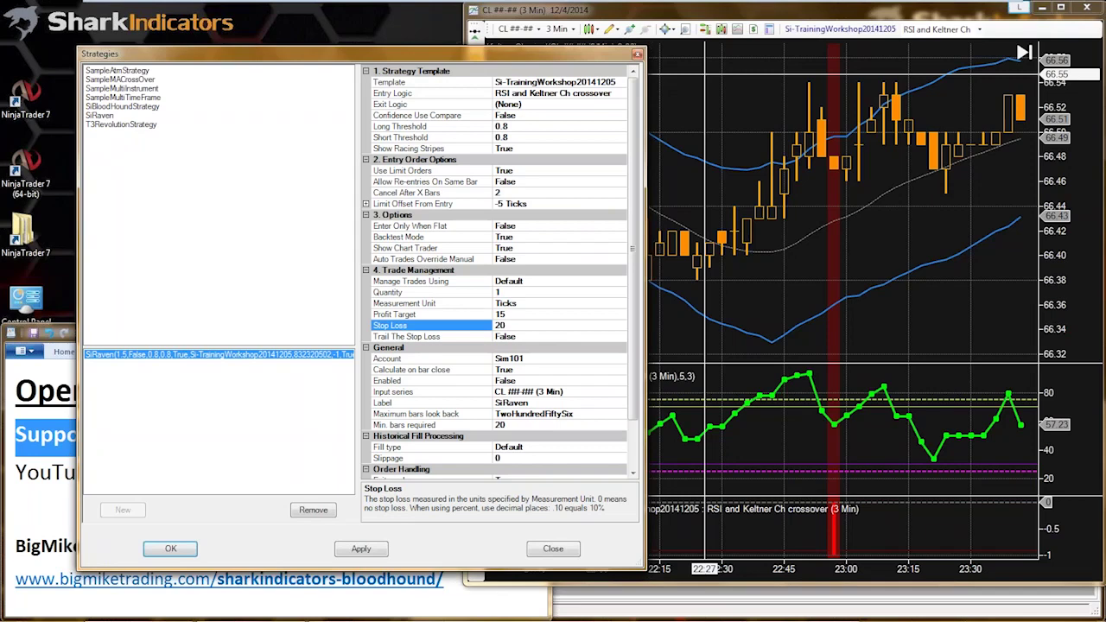
Set the SiRaven strategy's Enabled option to True and confirm the strategy settings
{"action": "left_click", "coordinate": [505, 381]}
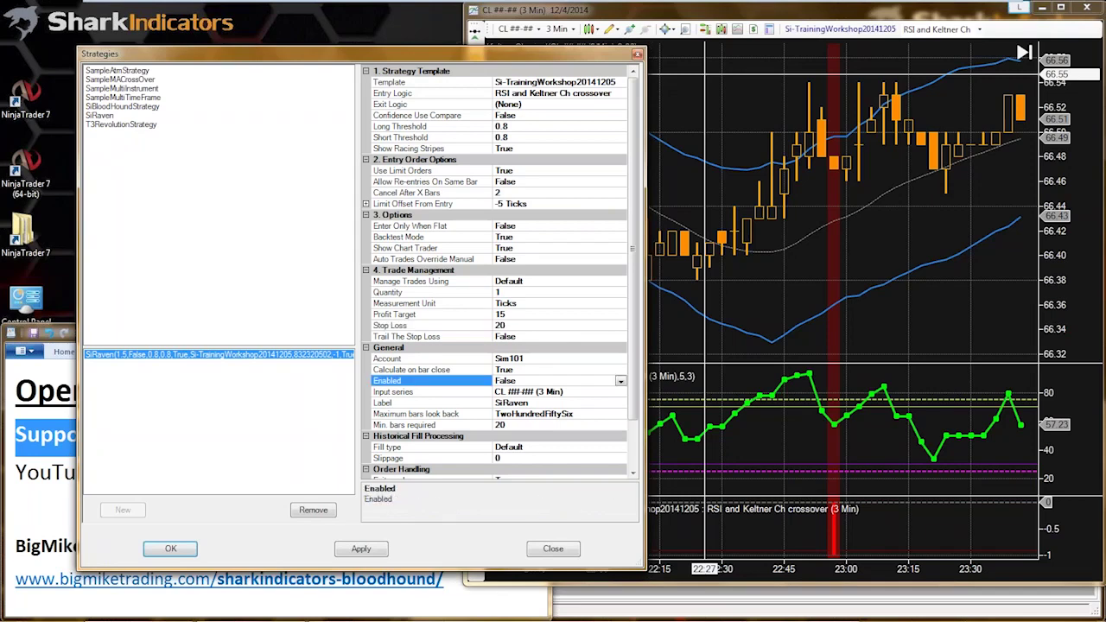
{"action": "left_click", "coordinate": [432, 203]}
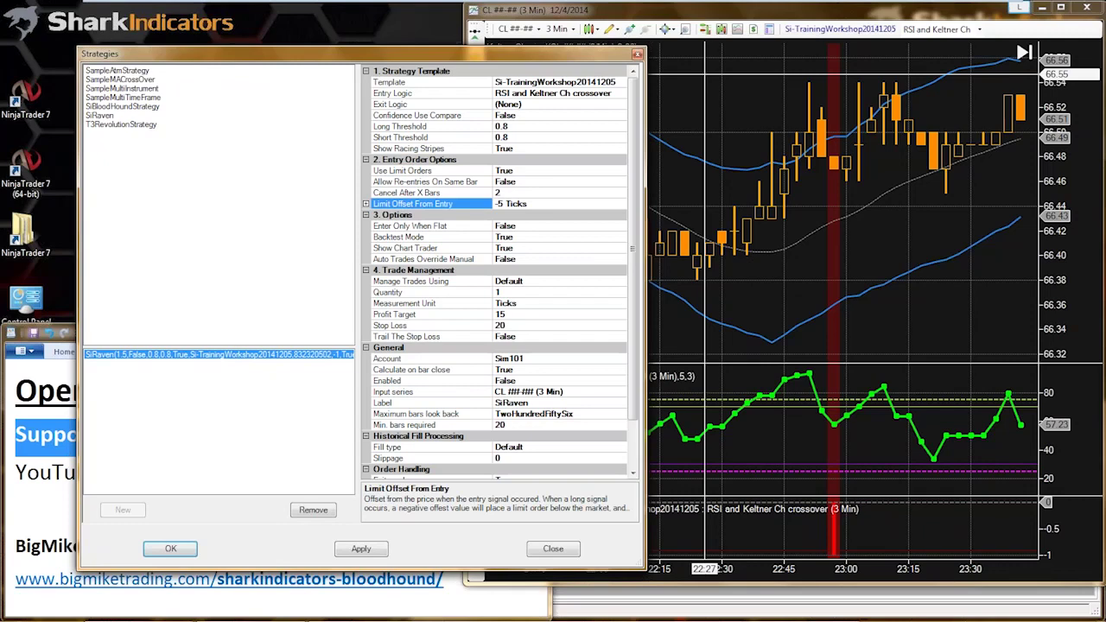
{"action": "left_click", "coordinate": [499, 380]}
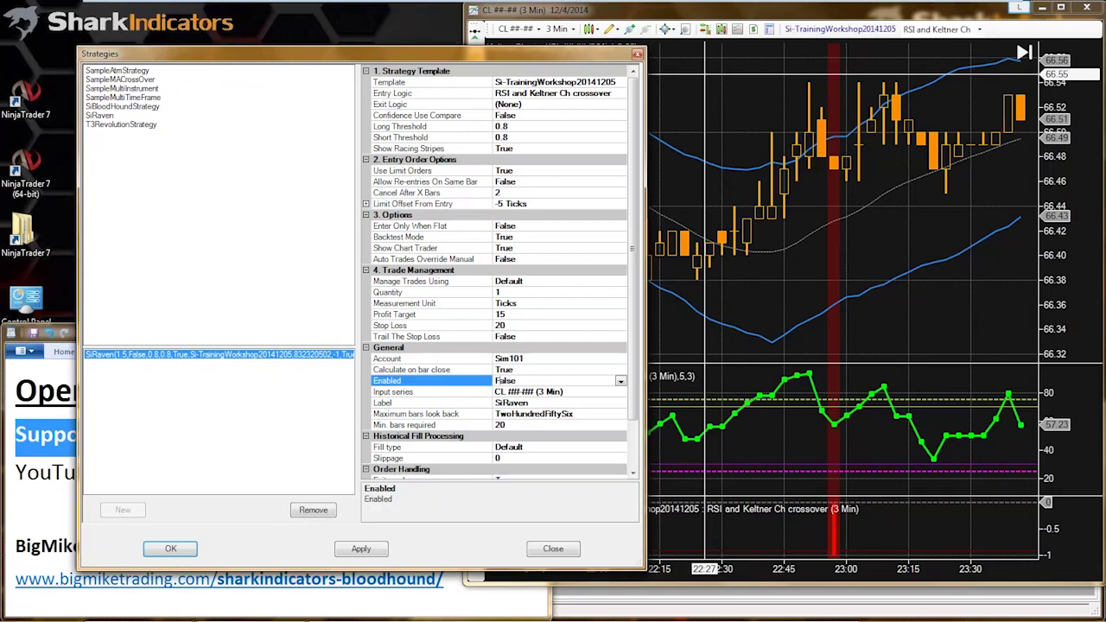
{"action": "double_click", "coordinate": [500, 381]}
{"action": "key", "text": "Return"}
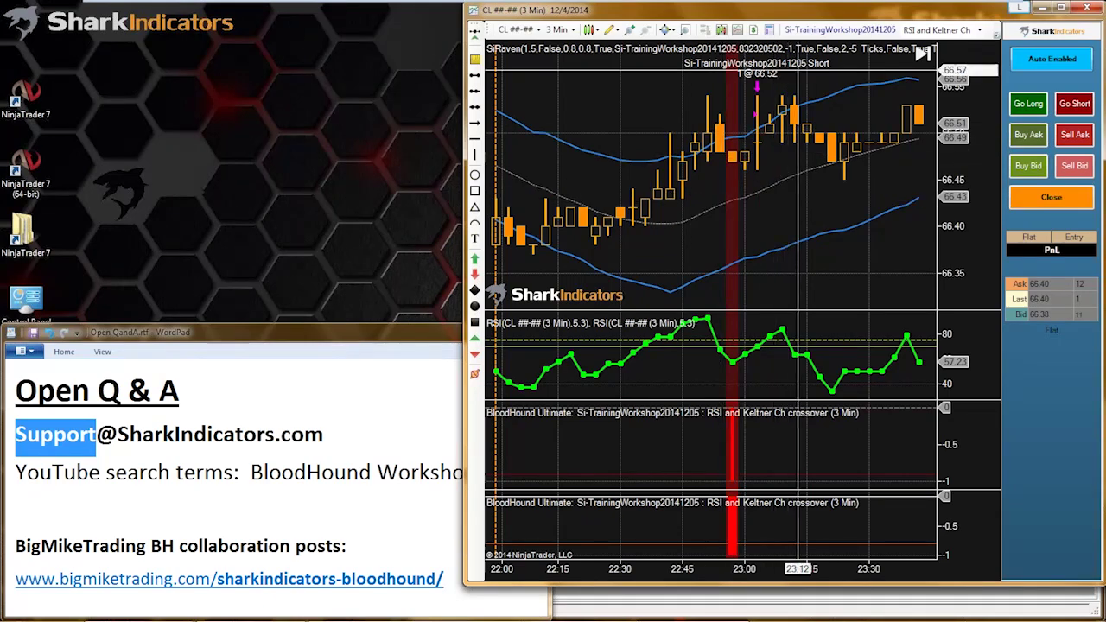
Maximize the CL chart and follow the short trade from its entry to its profit target exit
{"action": "double_click", "coordinate": [788, 9]}
{"action": "left_click_drag", "start_coordinate": [786, 228], "coordinate": [661, 227]}
{"action": "scroll", "coordinate": [757, 183], "scroll_direction": "down", "scroll_amount": 5}
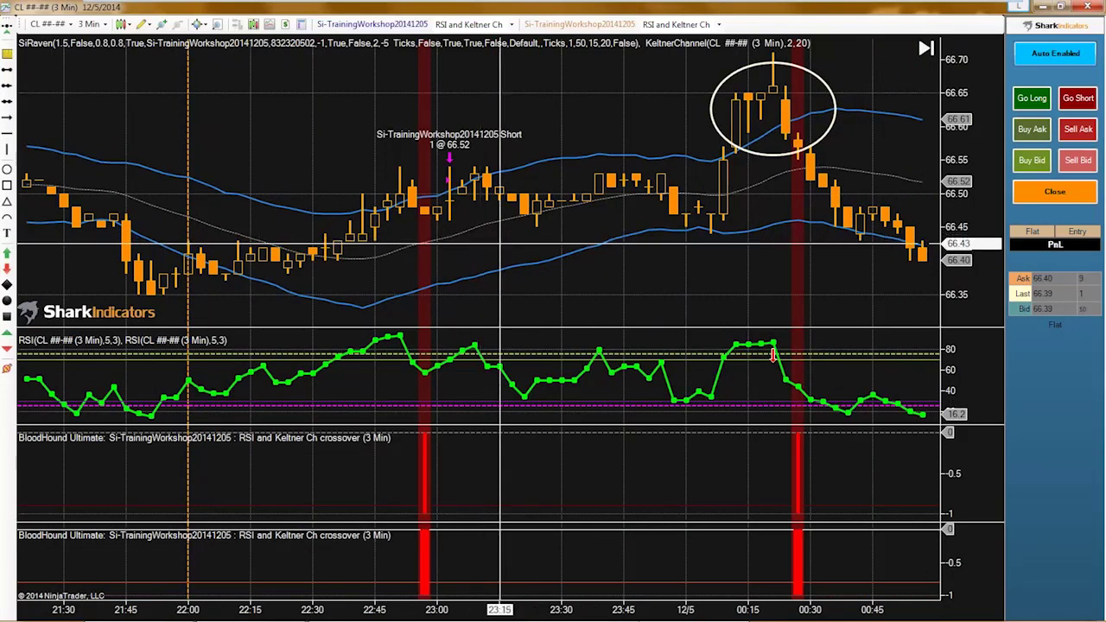
{"action": "scroll", "coordinate": [481, 236], "scroll_direction": "down", "scroll_amount": 3}
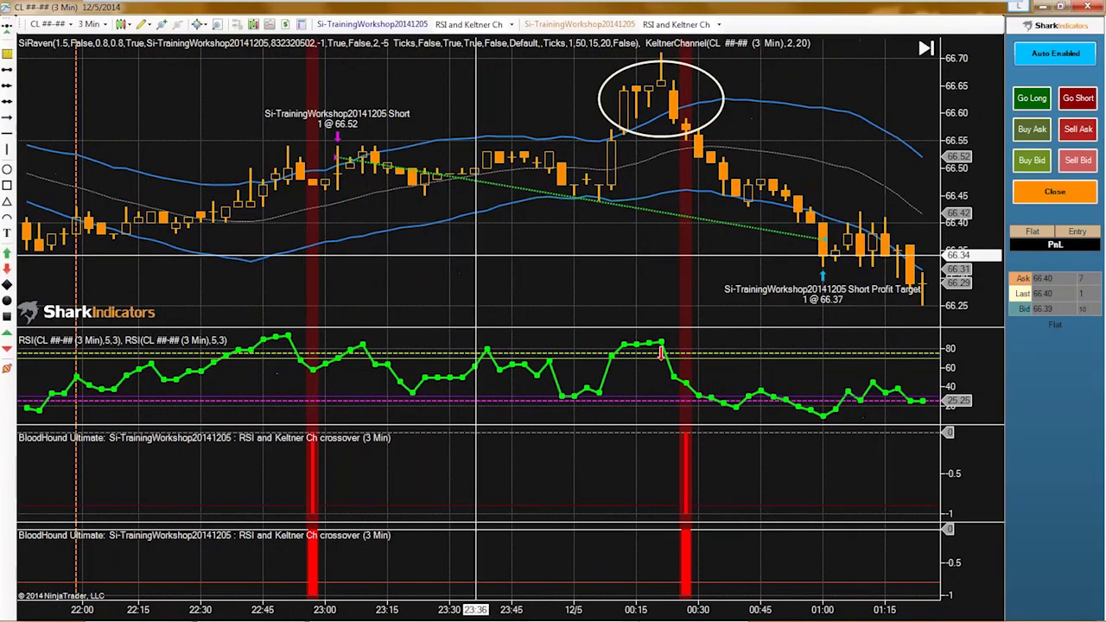
Draw a horizontal arrow at about 66.47, from about 22:36 to the first red signal stripe just before 23:00
{"action": "scroll", "coordinate": [480, 247], "scroll_direction": "down", "scroll_amount": 1}
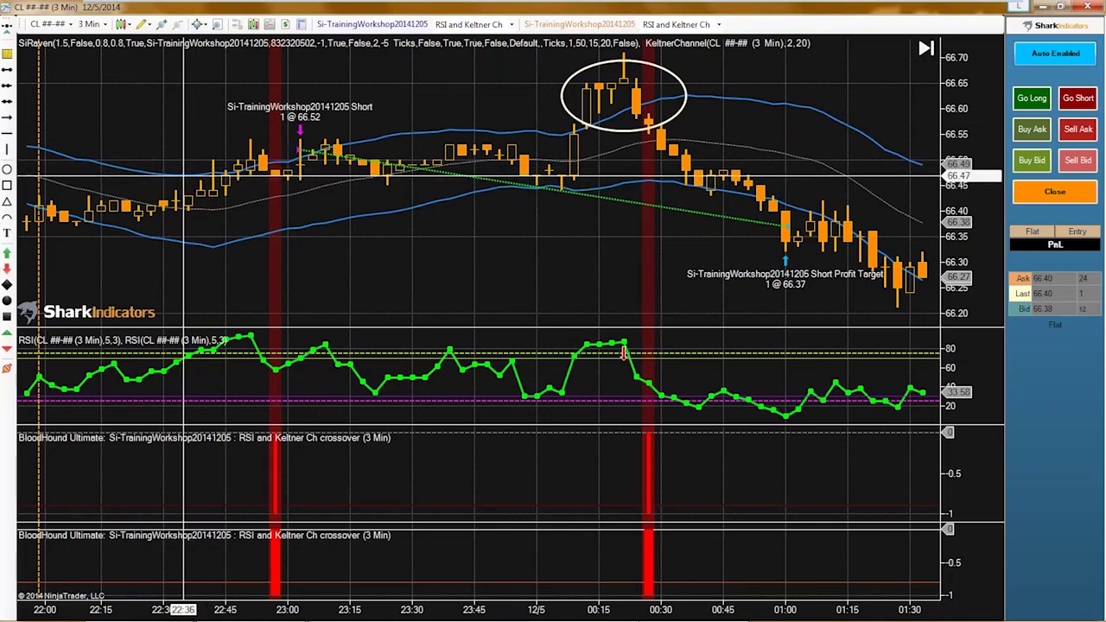
{"action": "left_click", "coordinate": [183, 175]}
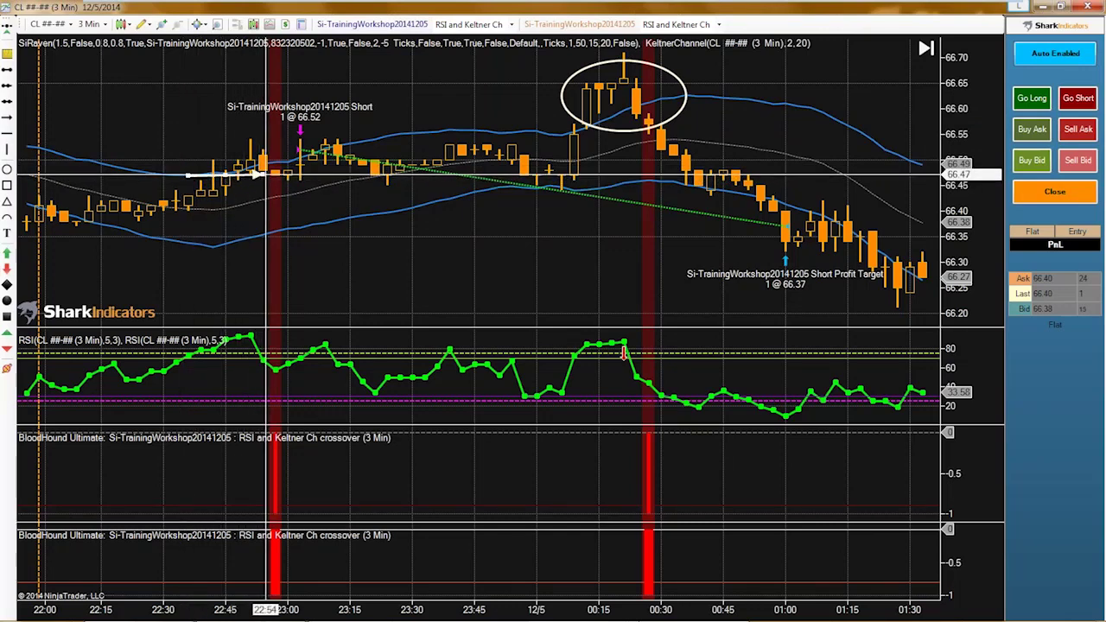
{"action": "left_click", "coordinate": [275, 174]}
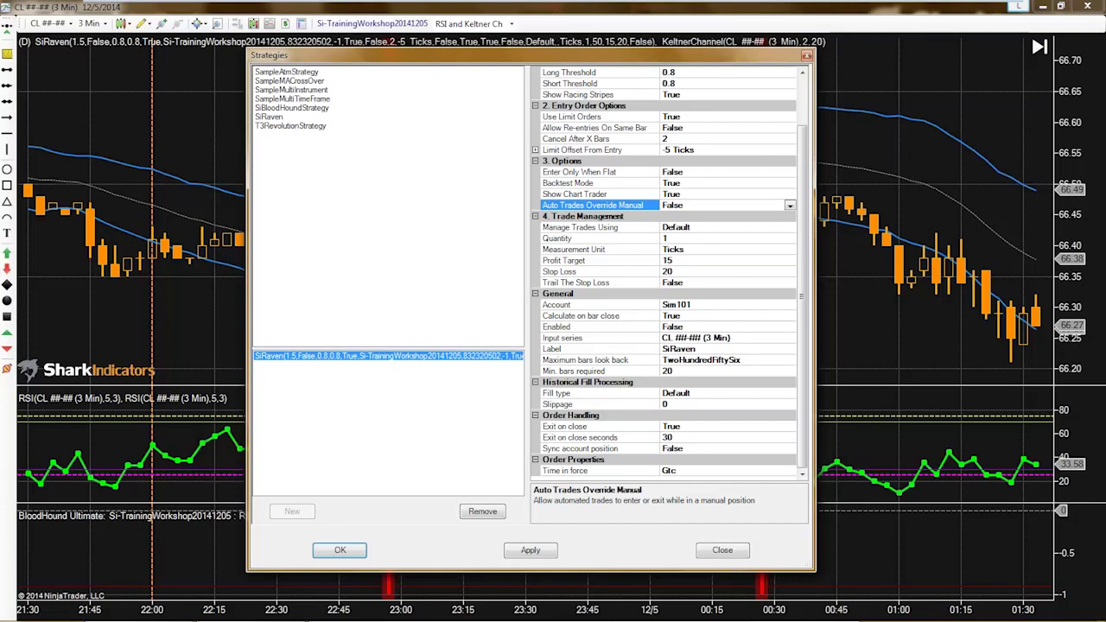
Close the Strategies dialog and look over the chart's available drawing tools
{"action": "left_click", "coordinate": [806, 55]}
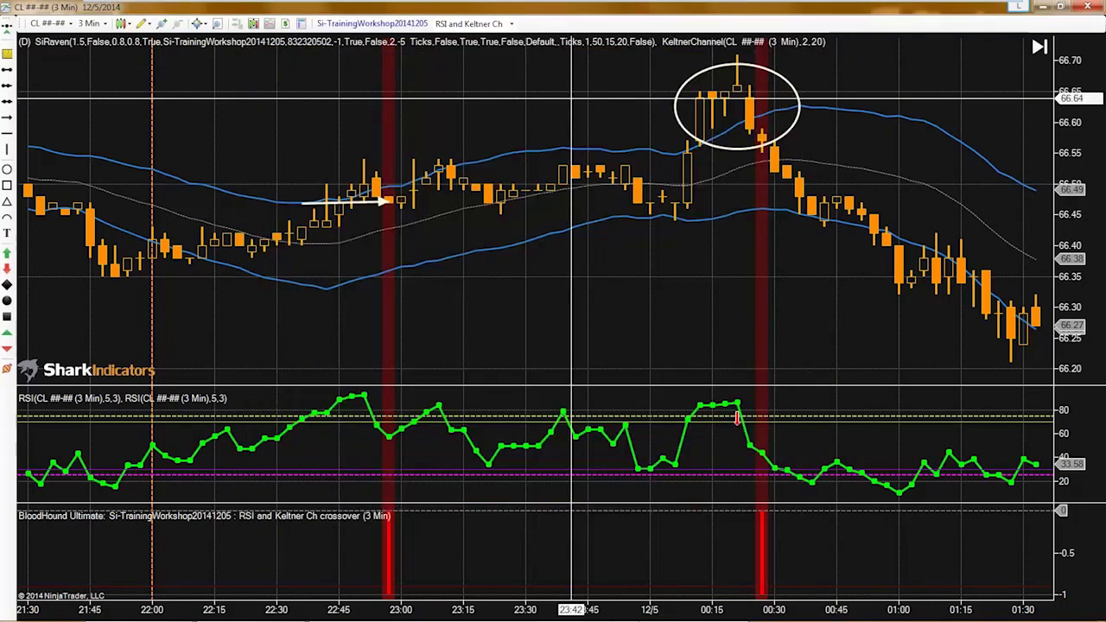
{"action": "left_click", "coordinate": [141, 23]}
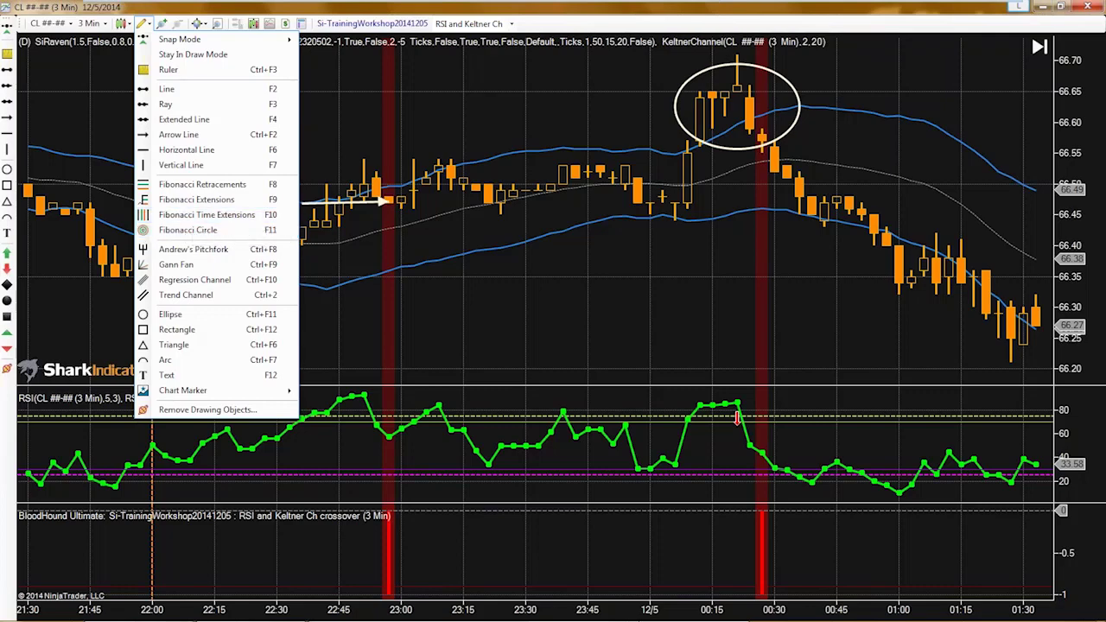
{"action": "left_click", "coordinate": [463, 307]}
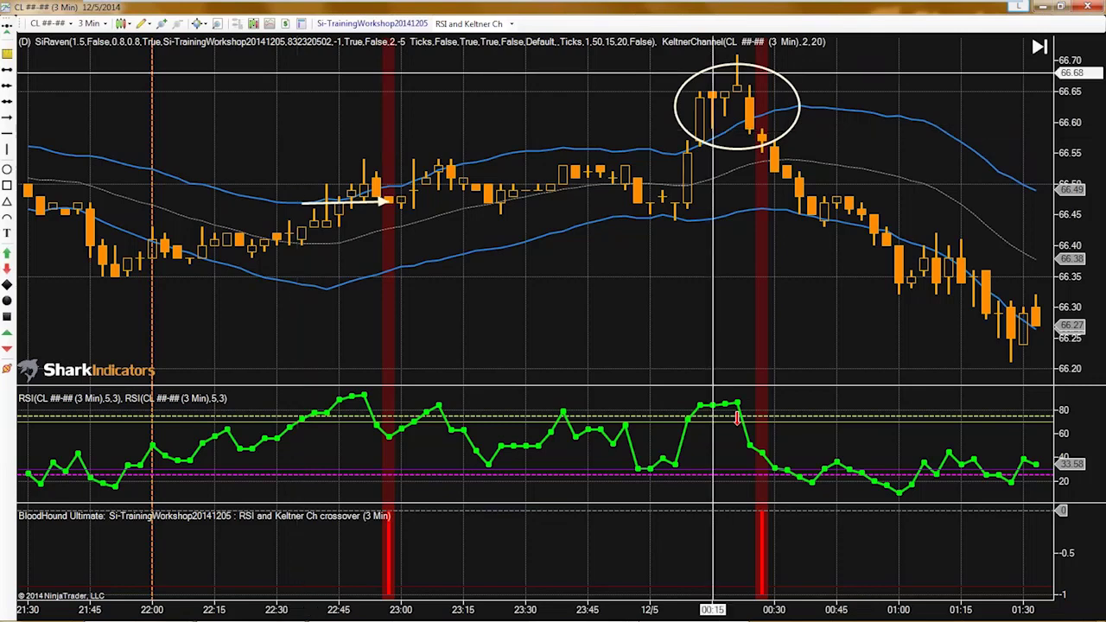
Open the Si-TrainingWorkshop20141205 BloodHound template and move its editor window off the chart
{"action": "left_click", "coordinate": [372, 23]}
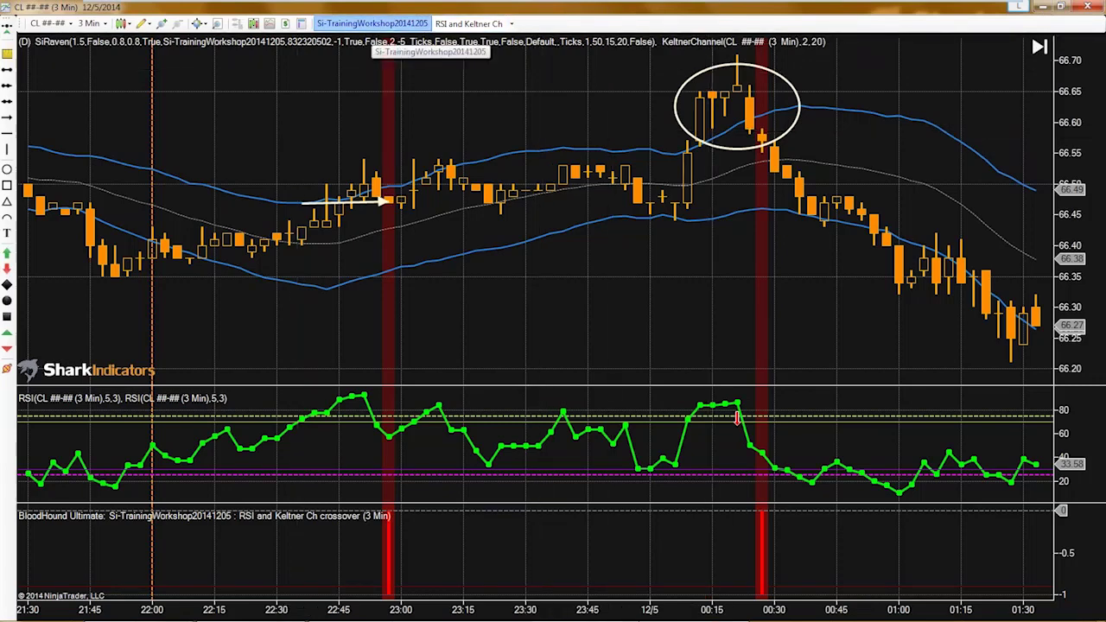
{"action": "left_click_drag", "start_coordinate": [327, 108], "coordinate": [425, 102]}
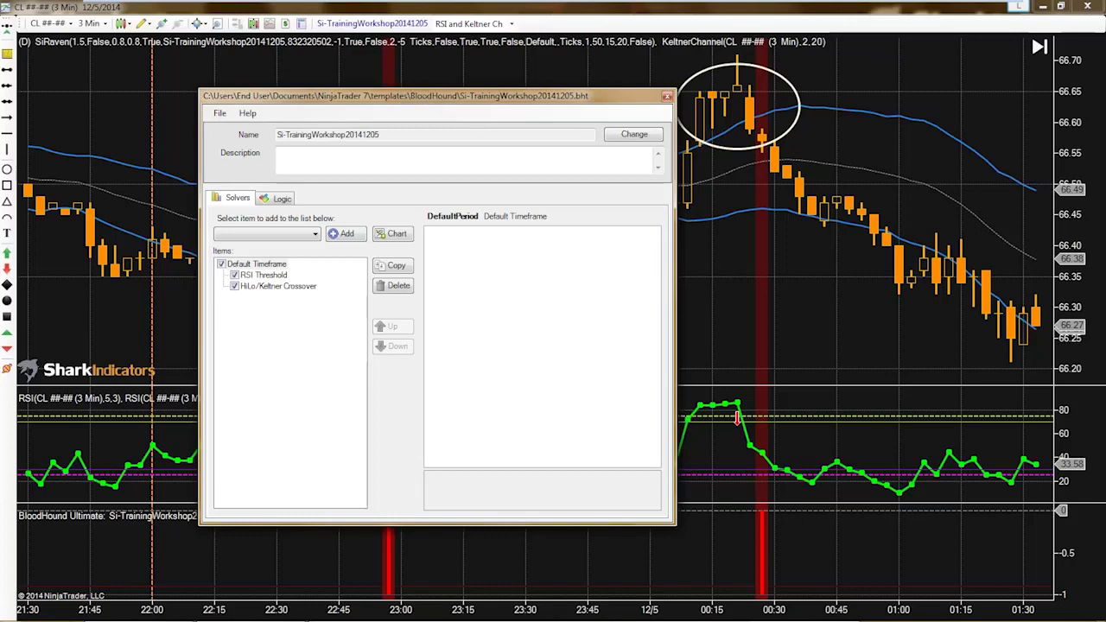
{"action": "left_click_drag", "start_coordinate": [443, 96], "coordinate": [1105, 101]}
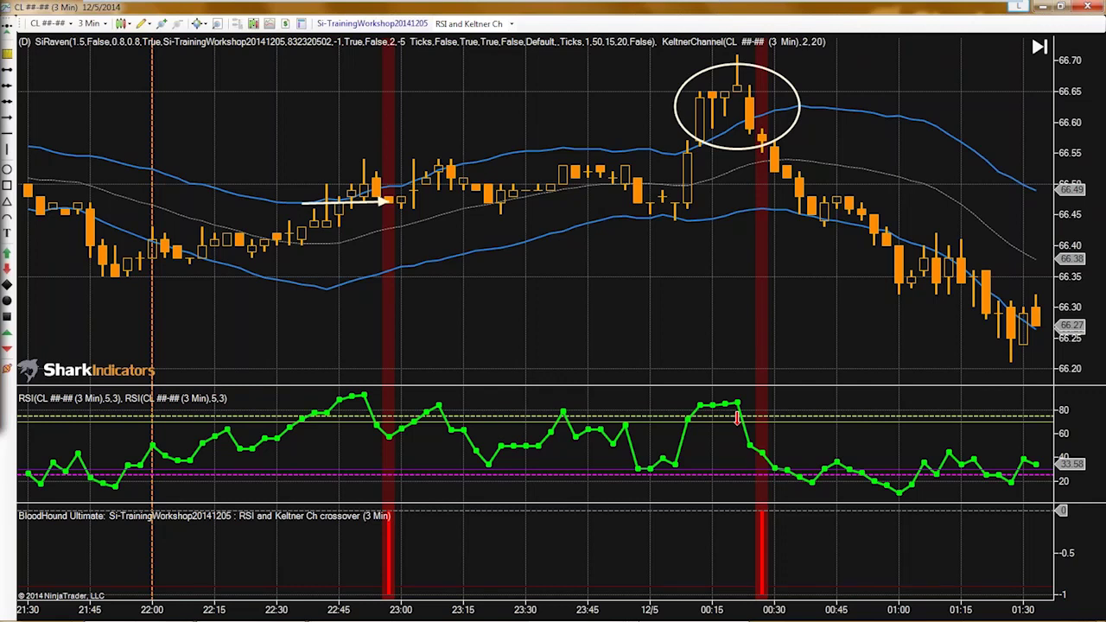
Switch to Chrome and preview the channel behind the first YouTube result for "bloodhound workshop sync"
{"action": "mouse_move", "coordinate": [333, 619]}
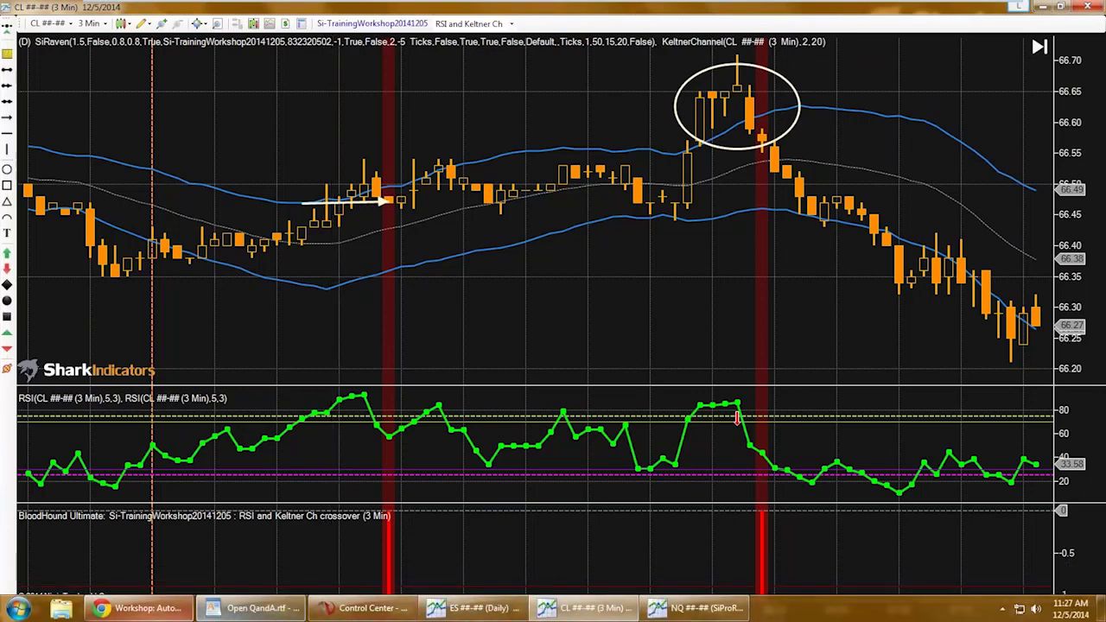
{"action": "left_click", "coordinate": [143, 609]}
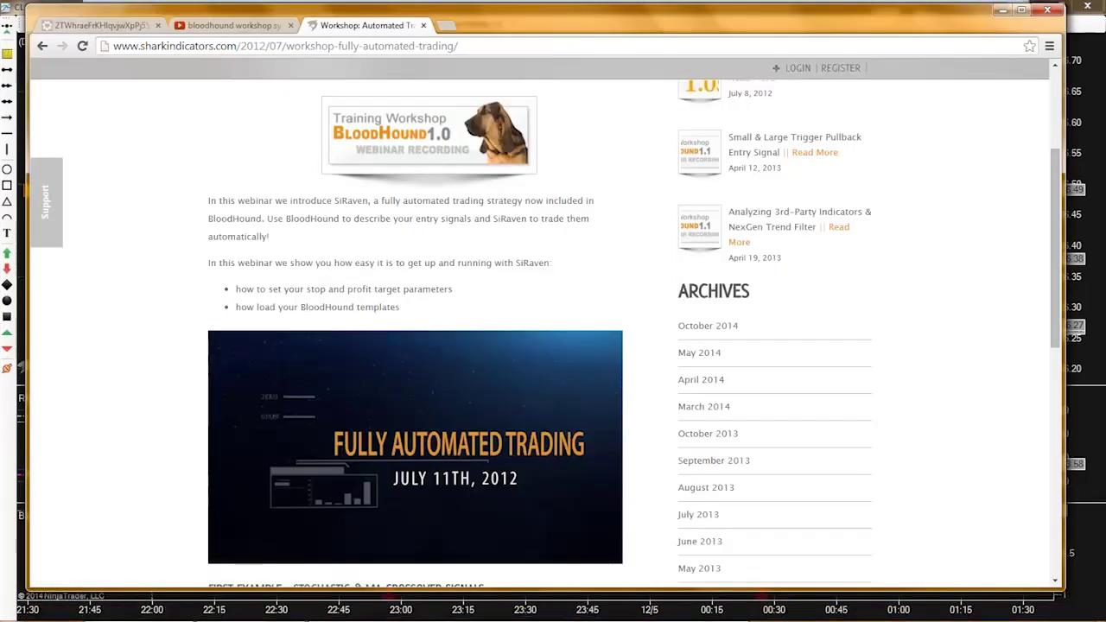
{"action": "left_click", "coordinate": [226, 25]}
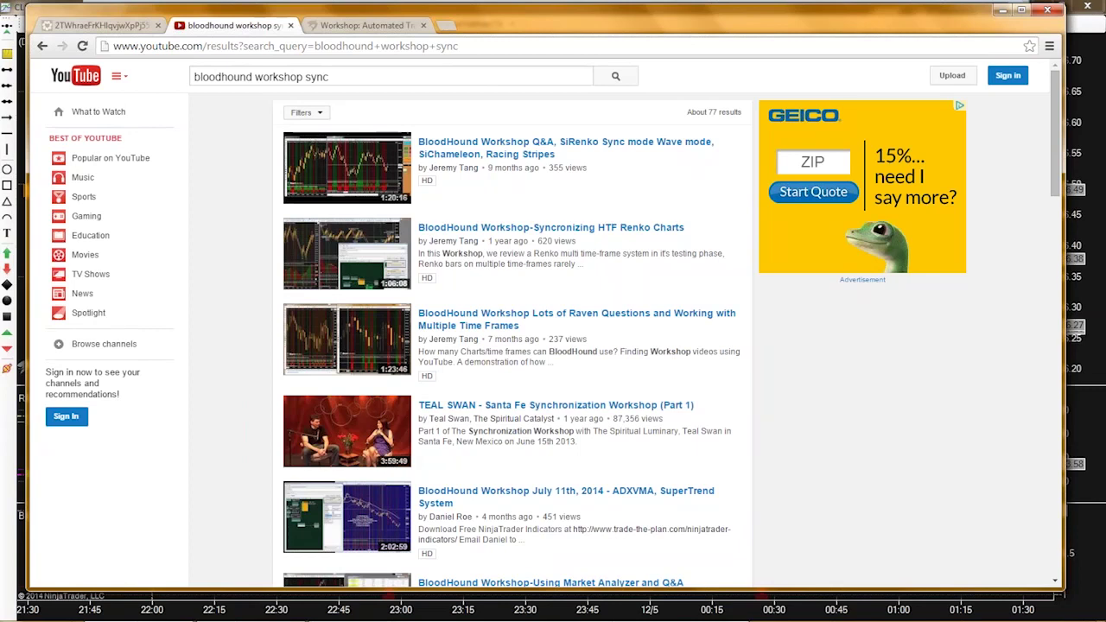
{"action": "left_click", "coordinate": [285, 46]}
{"action": "key", "text": "Escape"}
{"action": "left_click", "coordinate": [453, 168]}
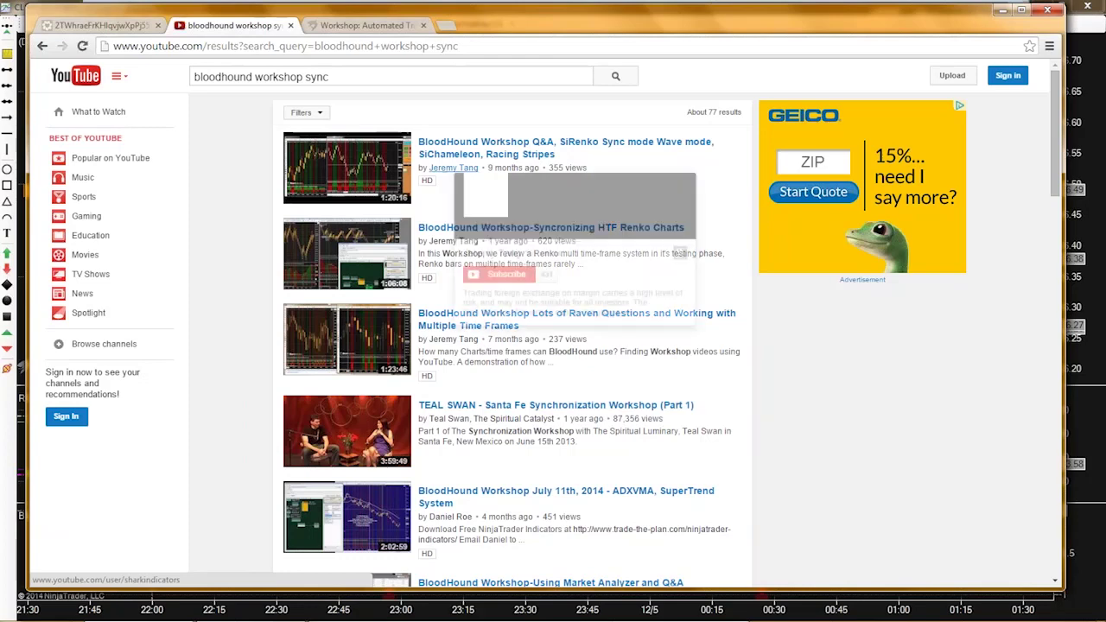
{"action": "mouse_move", "coordinate": [454, 167]}
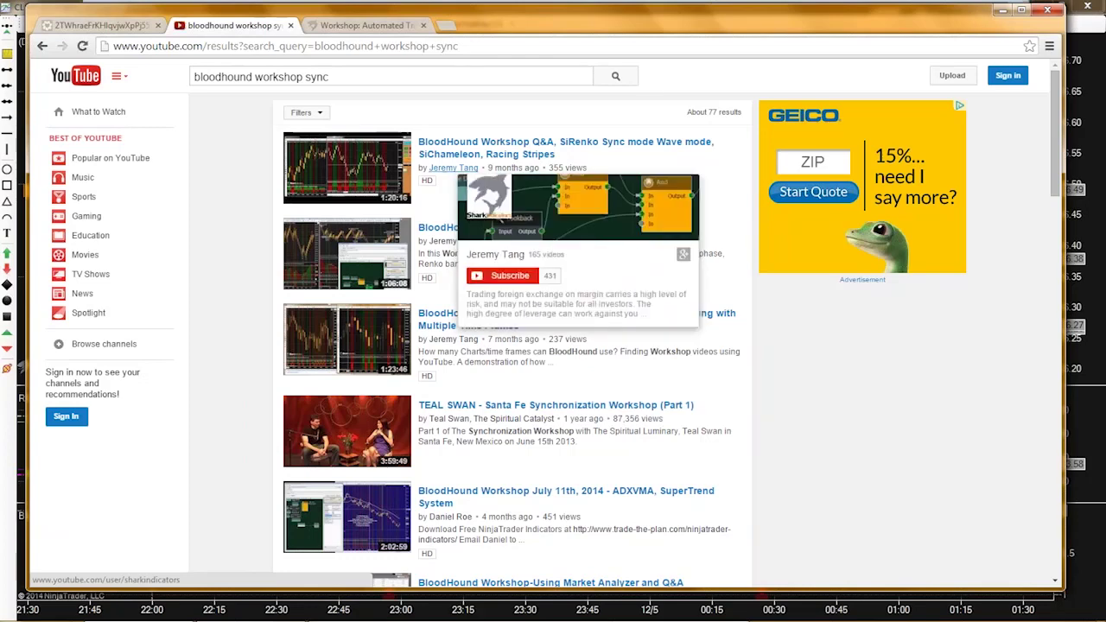
Open the first result's channel, list all its uploads, and open the BloodHound Workshop video on detecting HH & LL price trend
{"action": "left_click", "coordinate": [453, 168]}
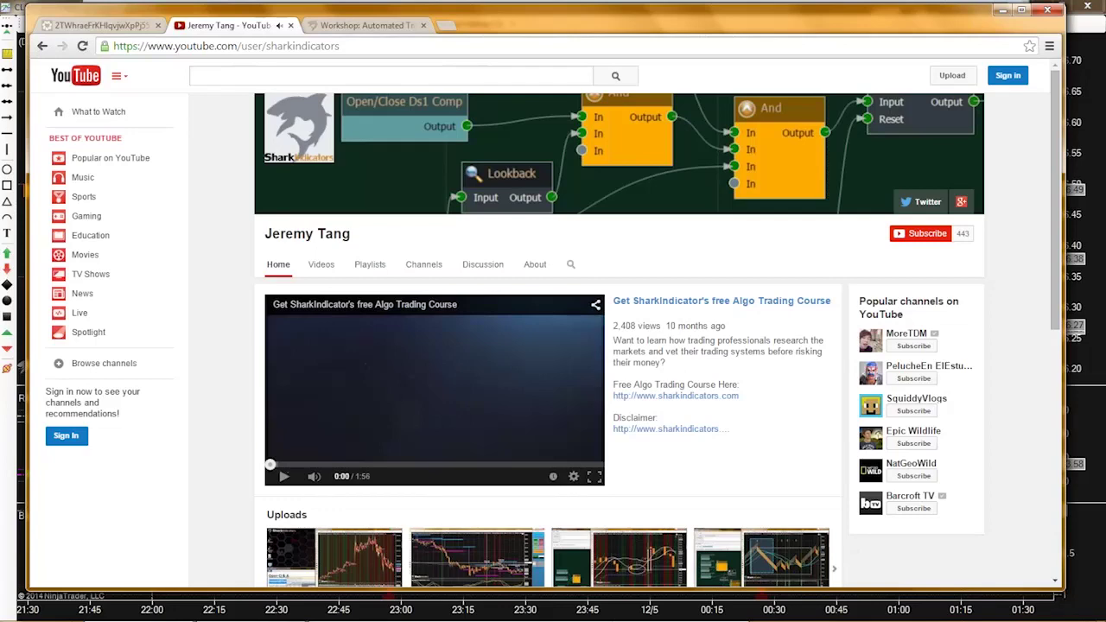
{"action": "scroll", "coordinate": [843, 536], "scroll_direction": "down", "scroll_amount": 2}
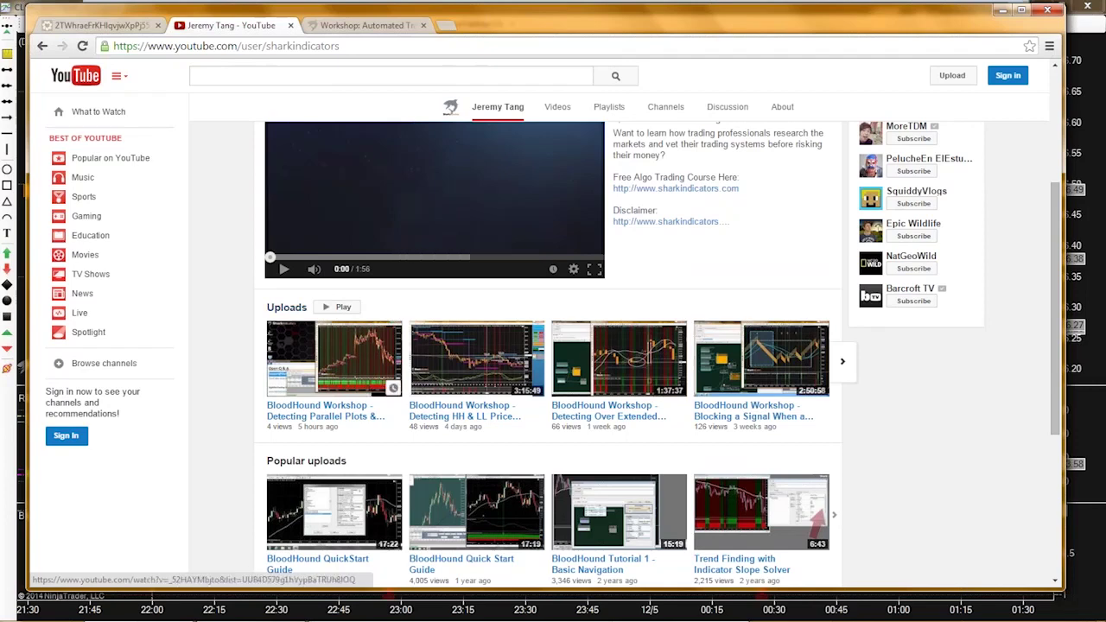
{"action": "scroll", "coordinate": [333, 359], "scroll_direction": "up", "scroll_amount": 1}
{"action": "left_click", "coordinate": [286, 376]}
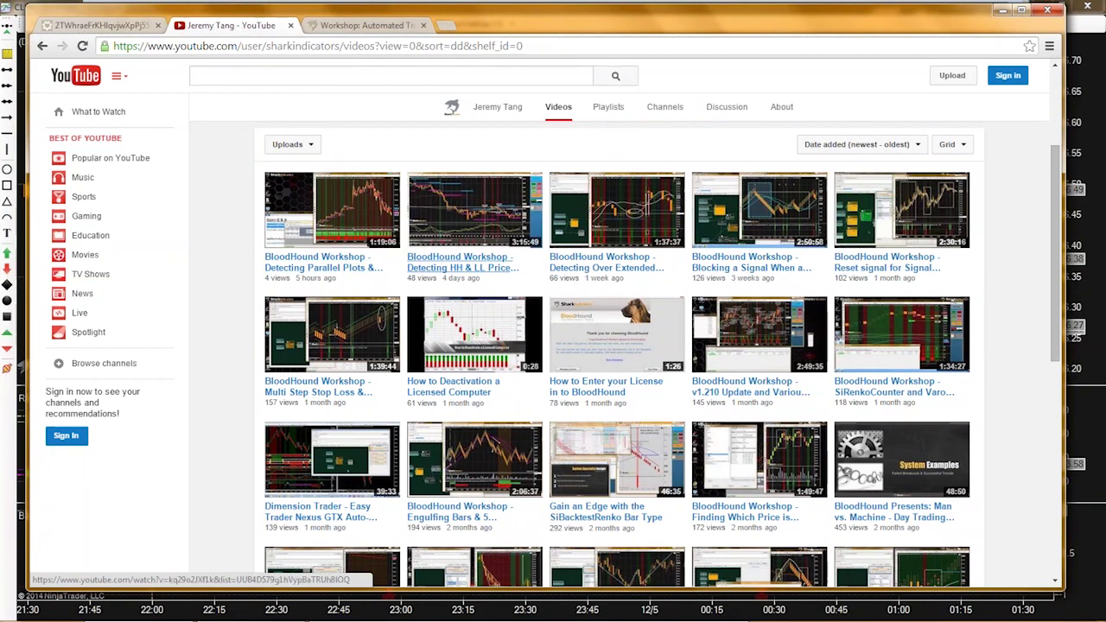
{"action": "left_click", "coordinate": [463, 259]}
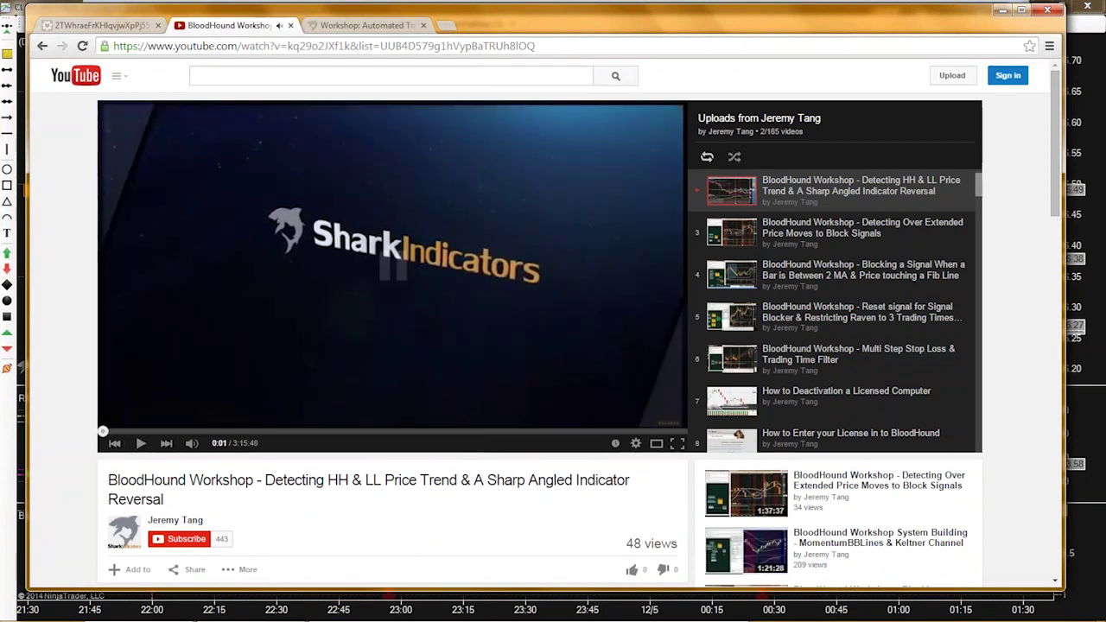
Expand the workshop video's full description and read through its time-stamped topics
{"action": "scroll", "coordinate": [536, 346], "scroll_direction": "down", "scroll_amount": 3}
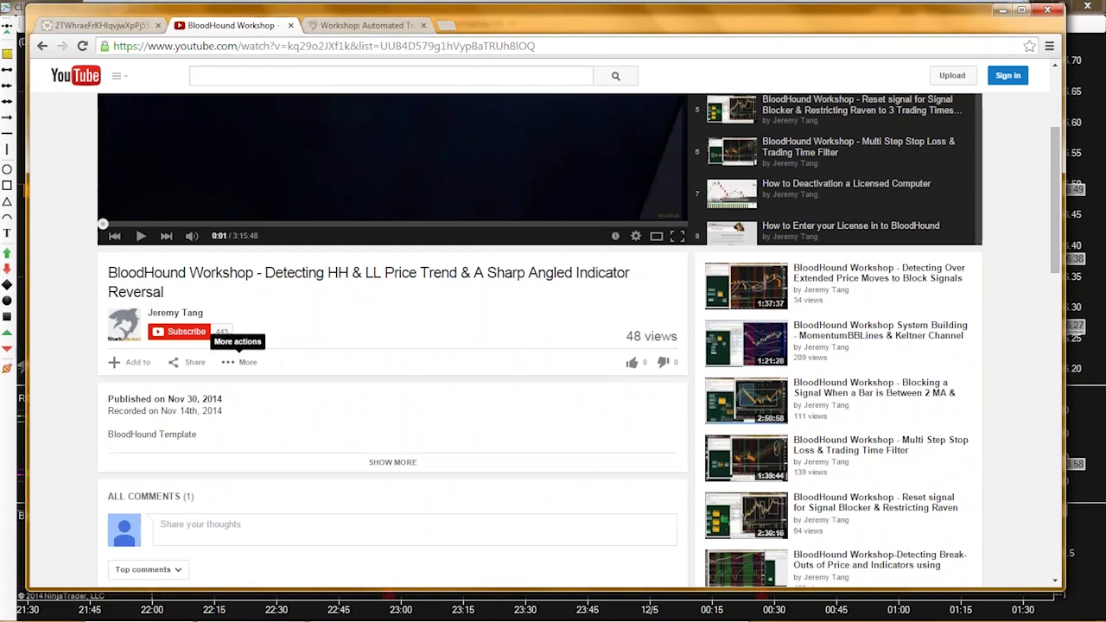
{"action": "scroll", "coordinate": [248, 362], "scroll_direction": "down", "scroll_amount": 1}
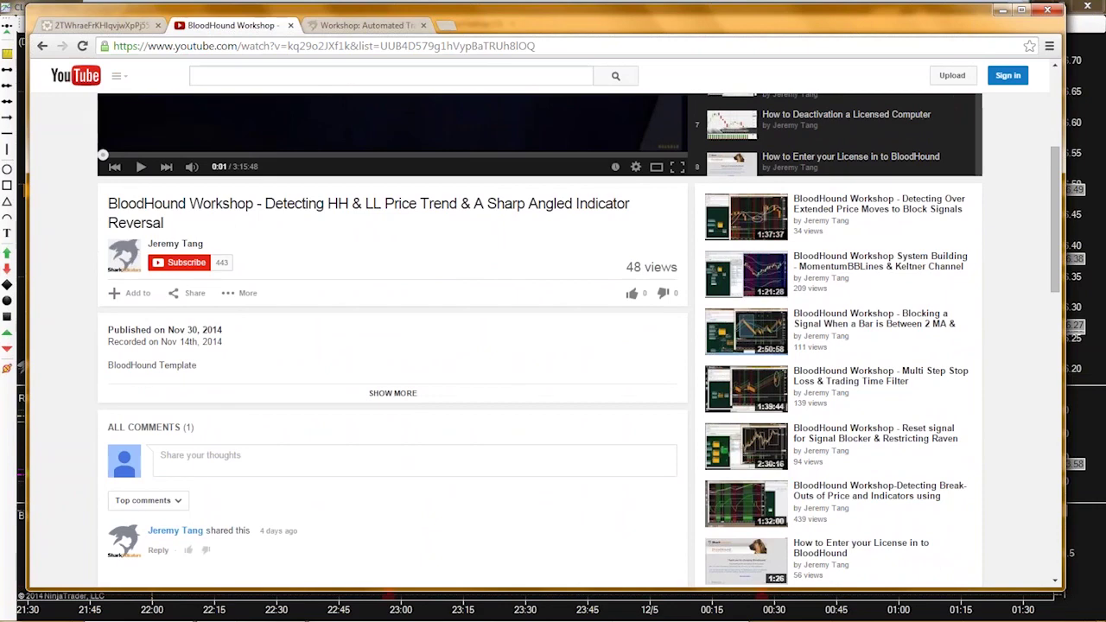
{"action": "left_click", "coordinate": [393, 394]}
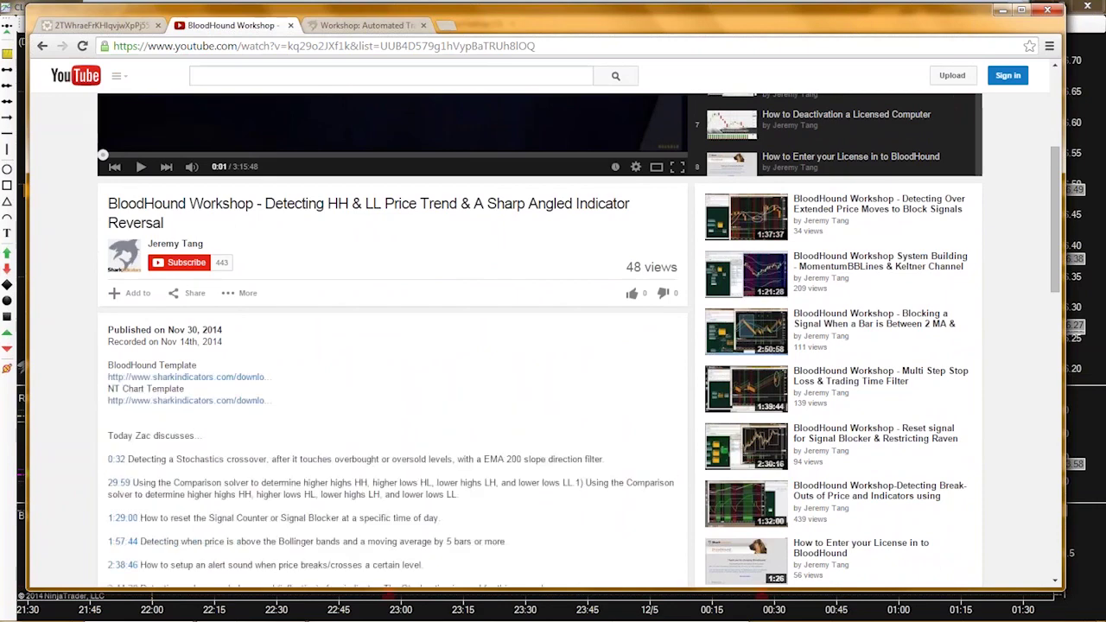
{"action": "scroll", "coordinate": [393, 346], "scroll_direction": "down", "scroll_amount": 1}
{"action": "scroll", "coordinate": [393, 346], "scroll_direction": "down", "scroll_amount": 1}
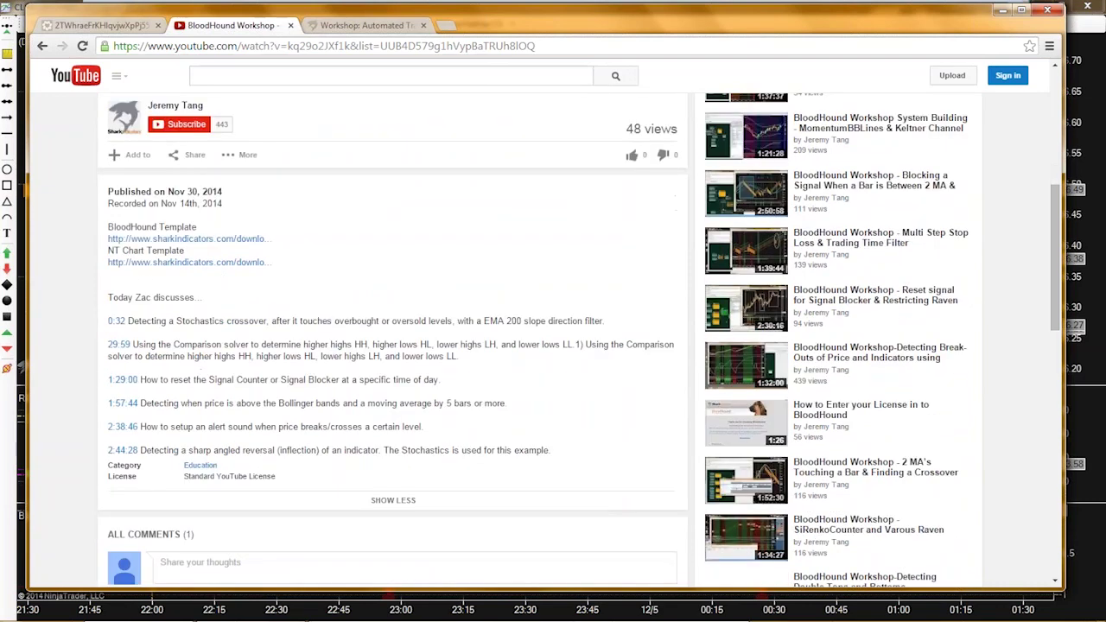
{"action": "scroll", "coordinate": [394, 346], "scroll_direction": "down", "scroll_amount": 1}
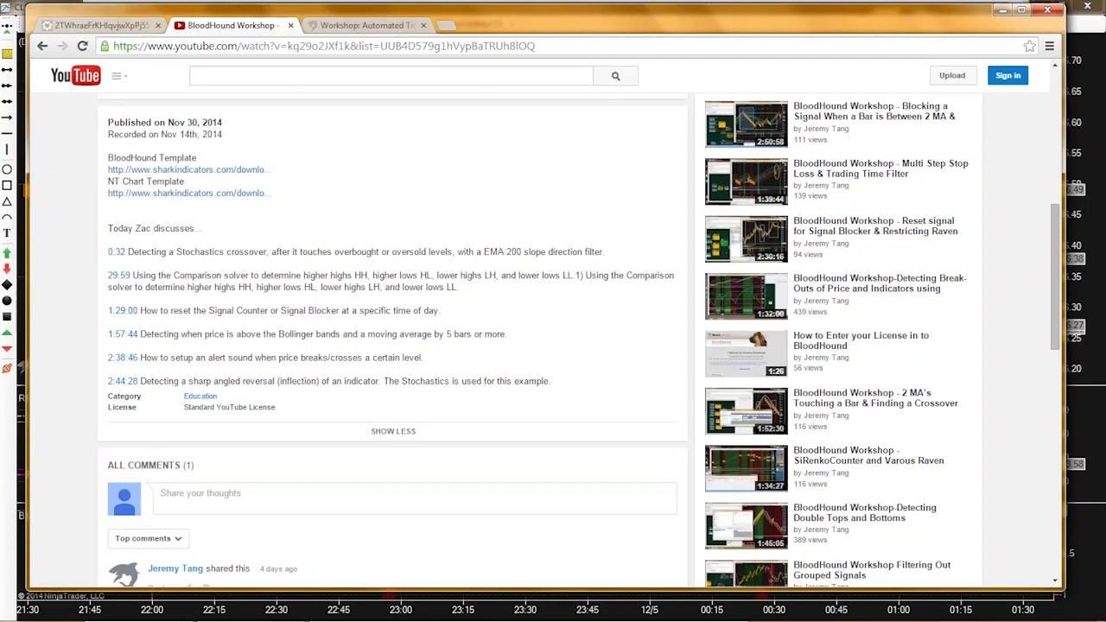
Highlight the topic about setting up an alert sound when price crosses a level, and play the video from 2:38:46
{"action": "left_click_drag", "start_coordinate": [140, 357], "coordinate": [420, 357]}
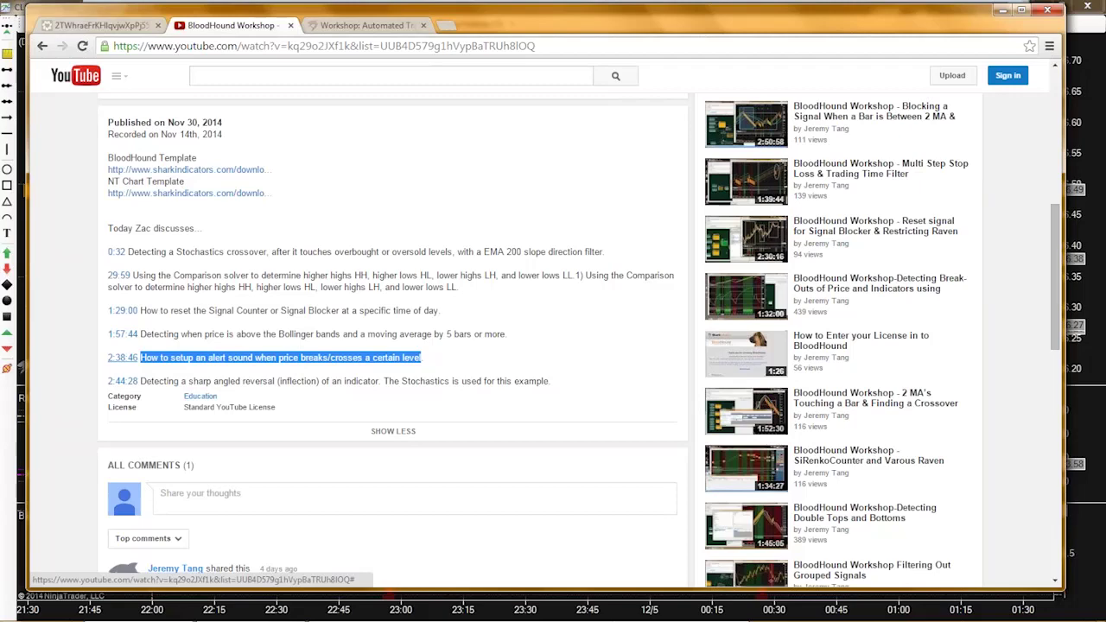
{"action": "left_click", "coordinate": [122, 357]}
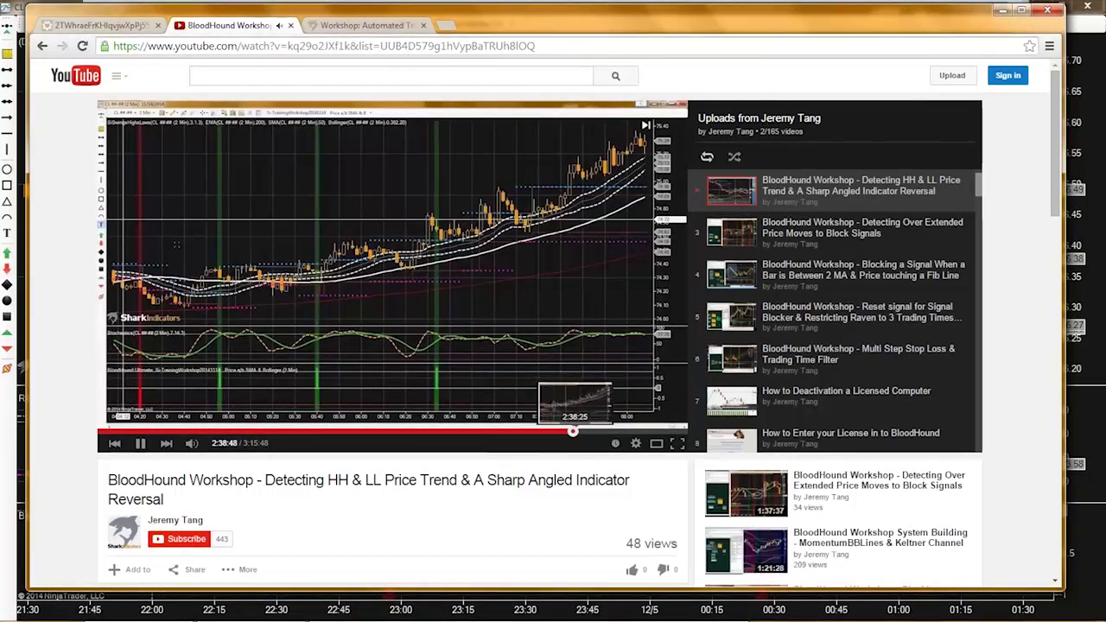
{"action": "scroll", "coordinate": [540, 346], "scroll_direction": "down", "scroll_amount": 4}
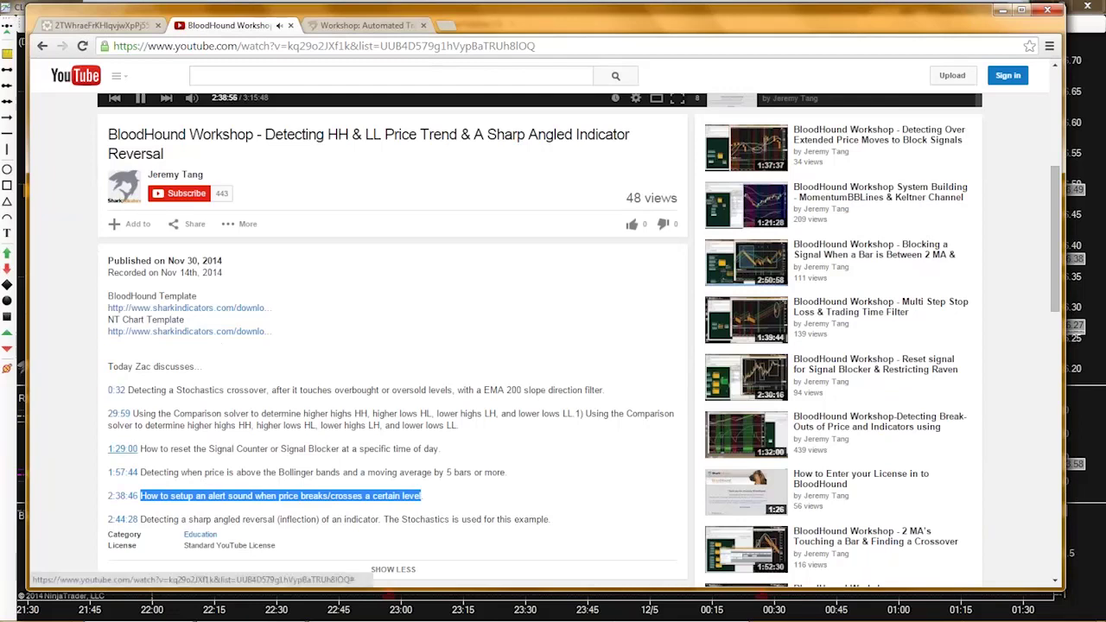
{"action": "scroll", "coordinate": [206, 539], "scroll_direction": "up", "scroll_amount": 3}
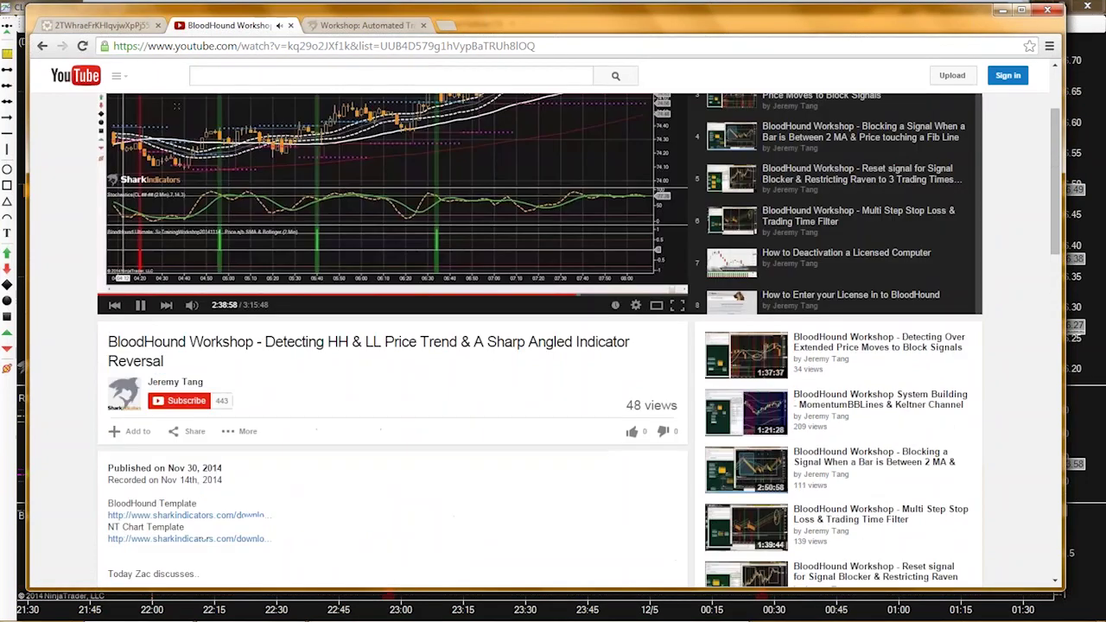
{"action": "scroll", "coordinate": [205, 538], "scroll_direction": "up", "scroll_amount": 2}
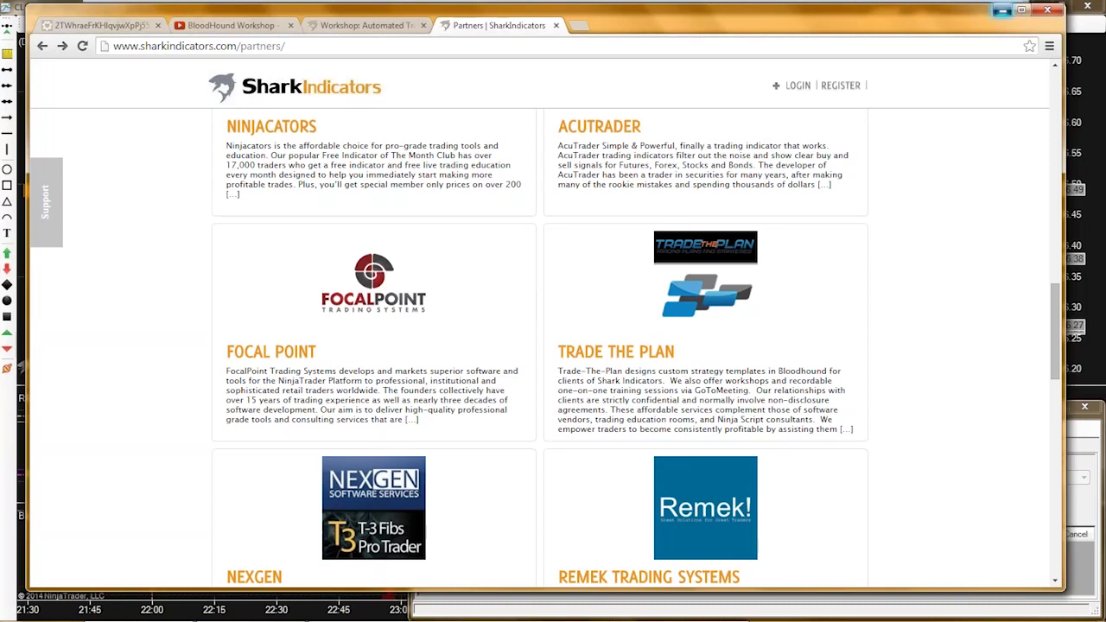
Return from the browser to the CL chart, restore its window to a smaller size, and change its interval to 10 Renko
{"action": "left_click", "coordinate": [1002, 10]}
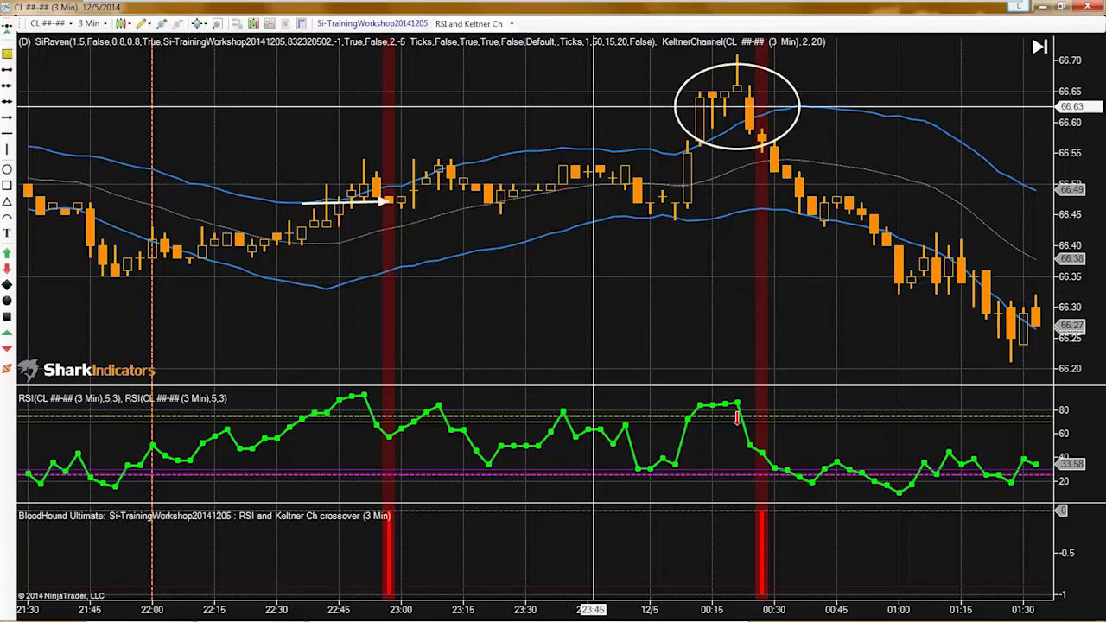
{"action": "double_click", "coordinate": [615, 7]}
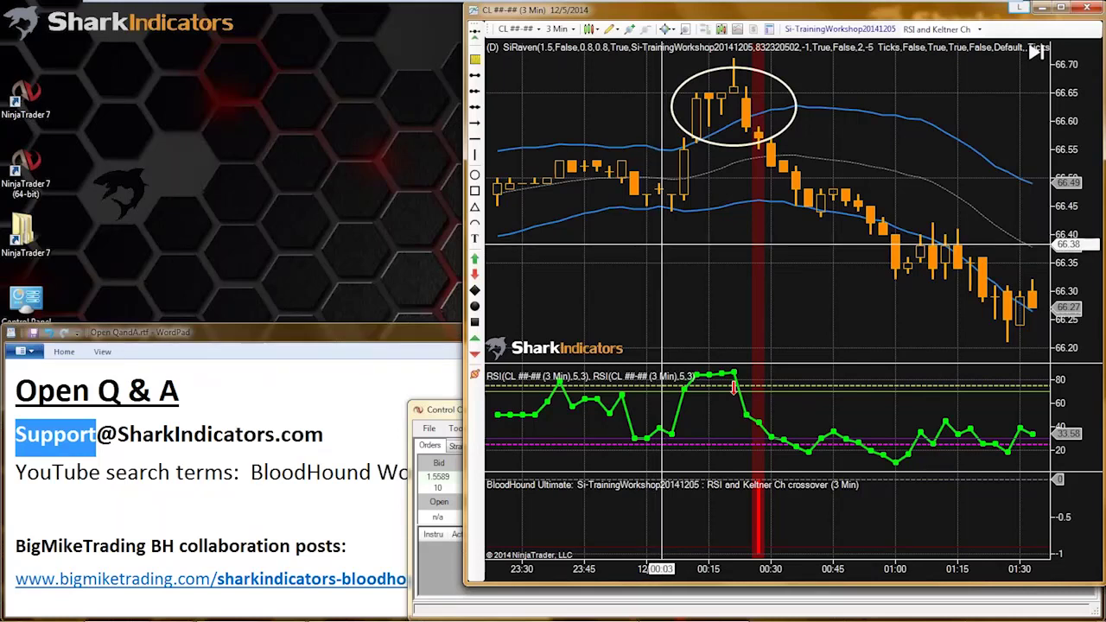
{"action": "type", "text": "10RE"}
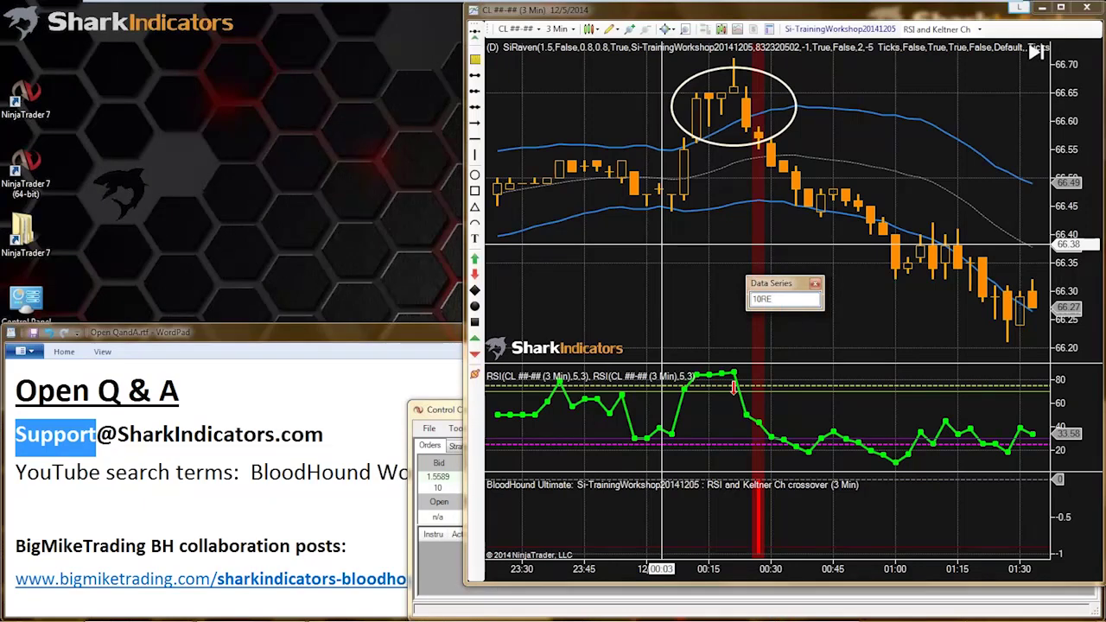
{"action": "key", "text": "Return"}
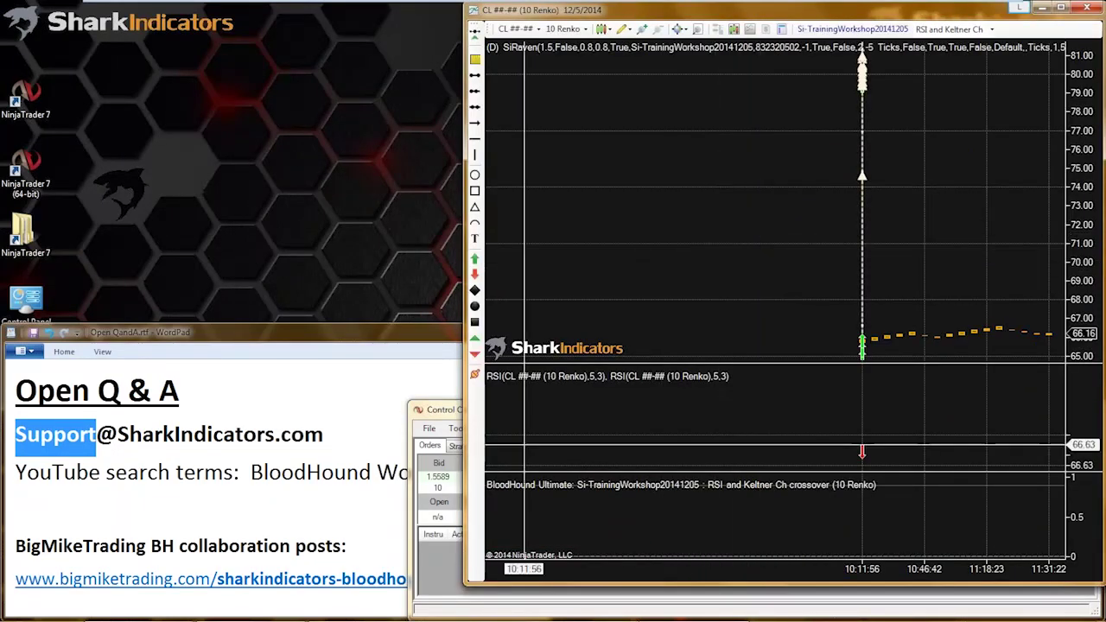
Connect the platform to the Kinetick Live data feed from the Control Center
{"action": "left_click", "coordinate": [436, 410]}
{"action": "left_click", "coordinate": [429, 428]}
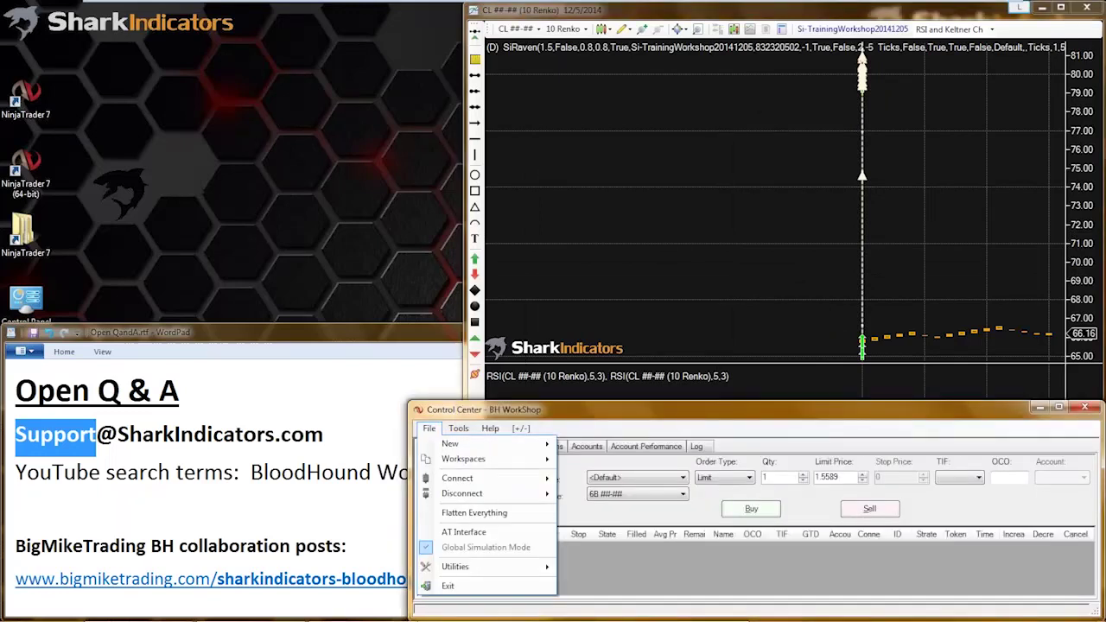
{"action": "mouse_move", "coordinate": [458, 478]}
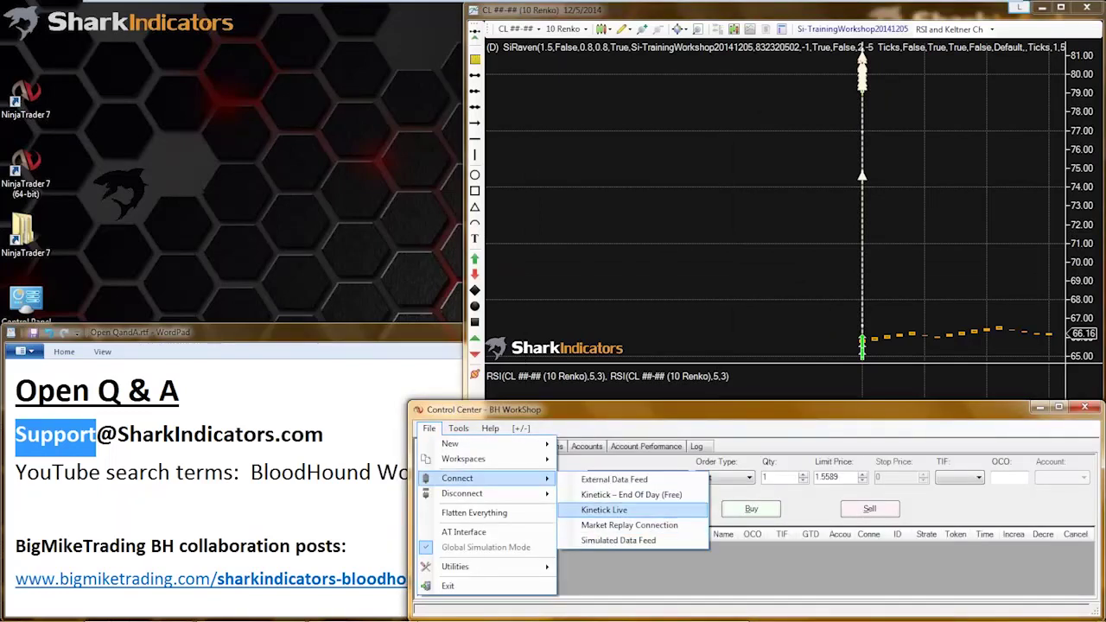
{"action": "left_click", "coordinate": [605, 509]}
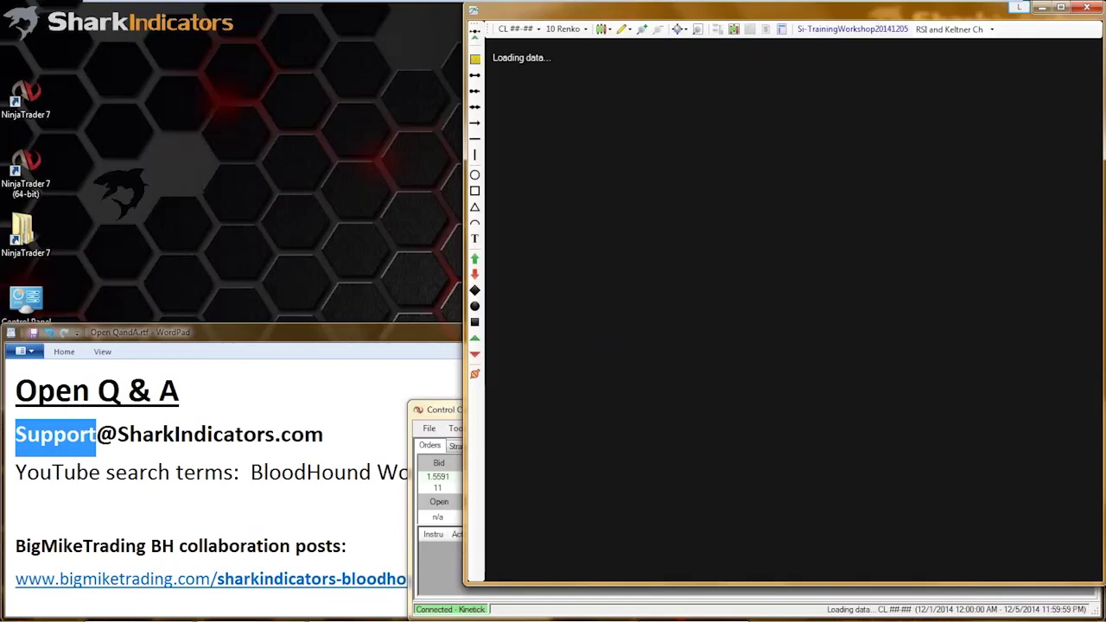
Bring up the NQ SiProRenko chart and move its window beside the CL chart
{"action": "left_click", "coordinate": [572, 612]}
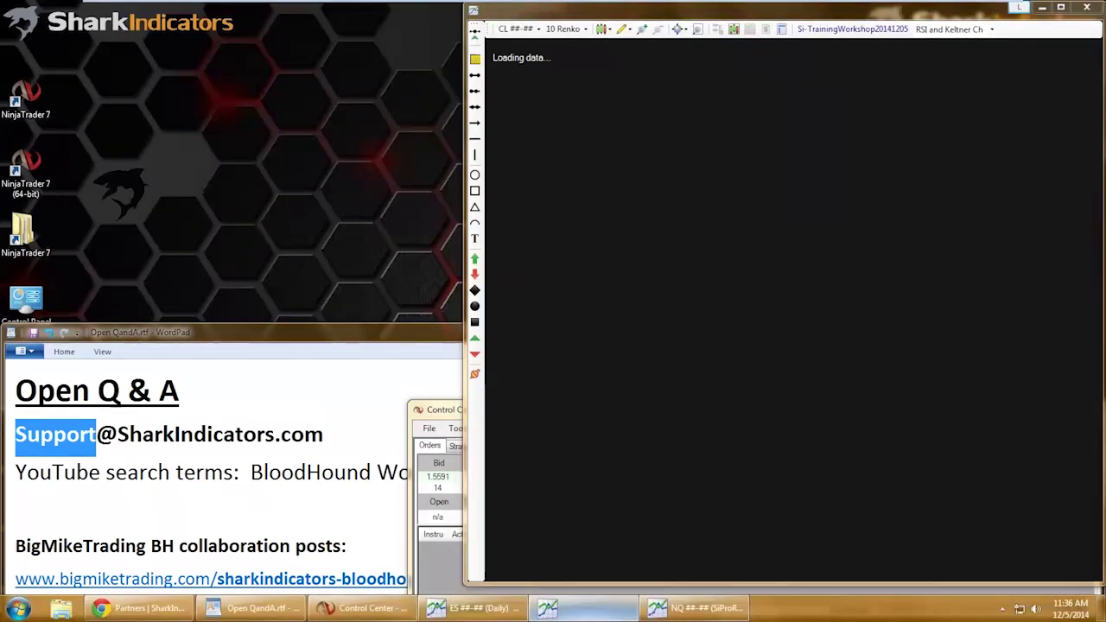
{"action": "left_click", "coordinate": [576, 610]}
{"action": "left_click", "coordinate": [475, 609]}
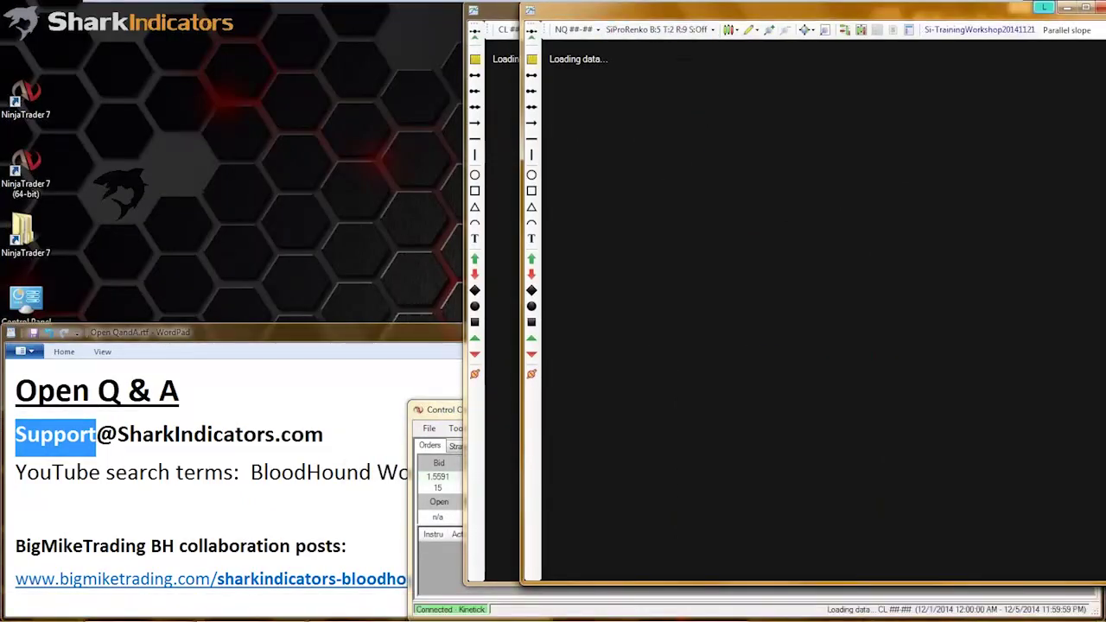
{"action": "left_click_drag", "start_coordinate": [462, 34], "coordinate": [181, 20]}
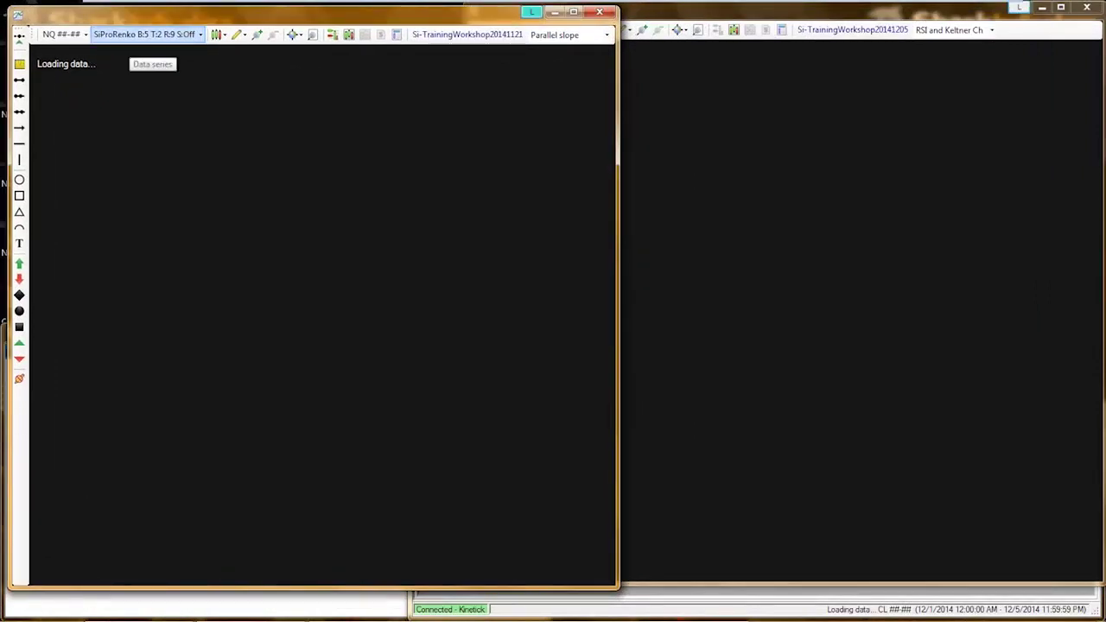
Change the NQ chart's instrument to CL ##-## Nymex and its interval to 60 Min
{"action": "left_click", "coordinate": [146, 34]}
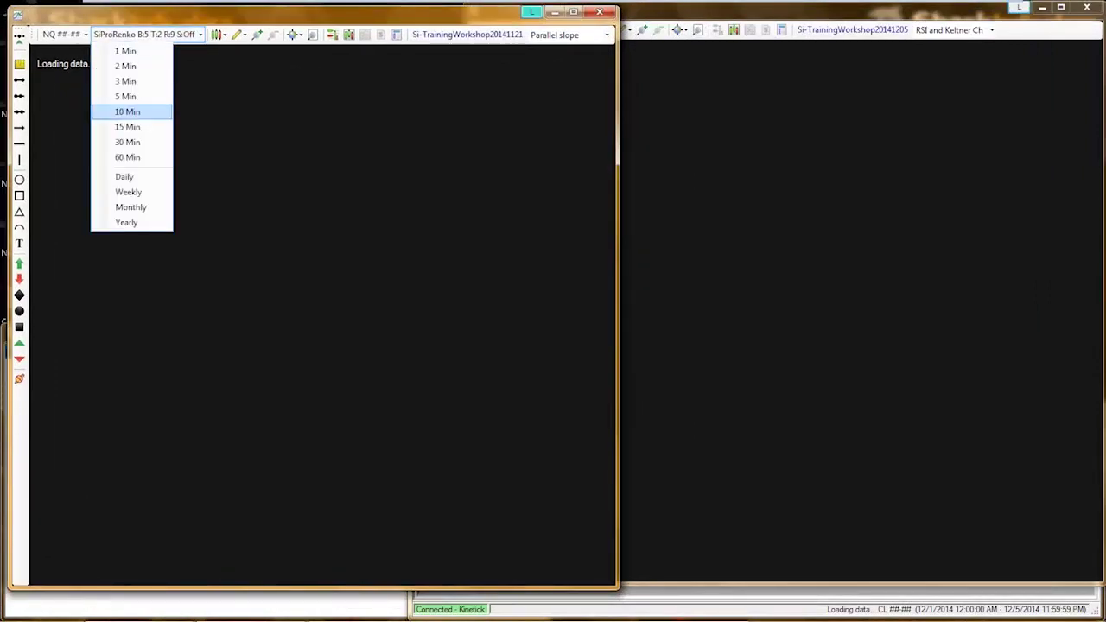
{"action": "left_click", "coordinate": [127, 158]}
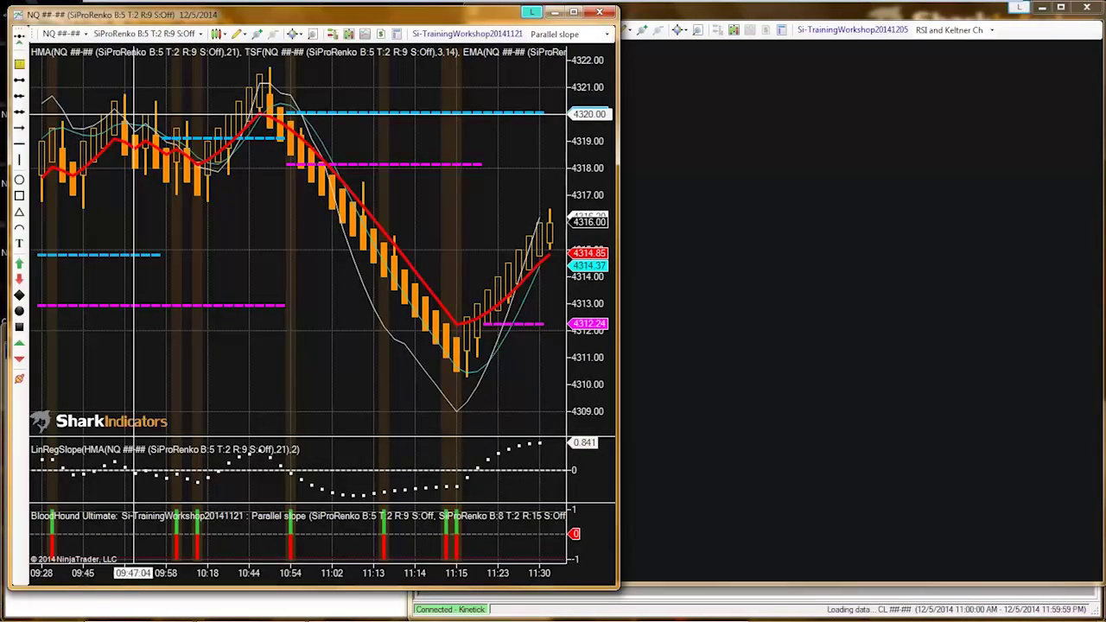
{"action": "left_click", "coordinate": [62, 33]}
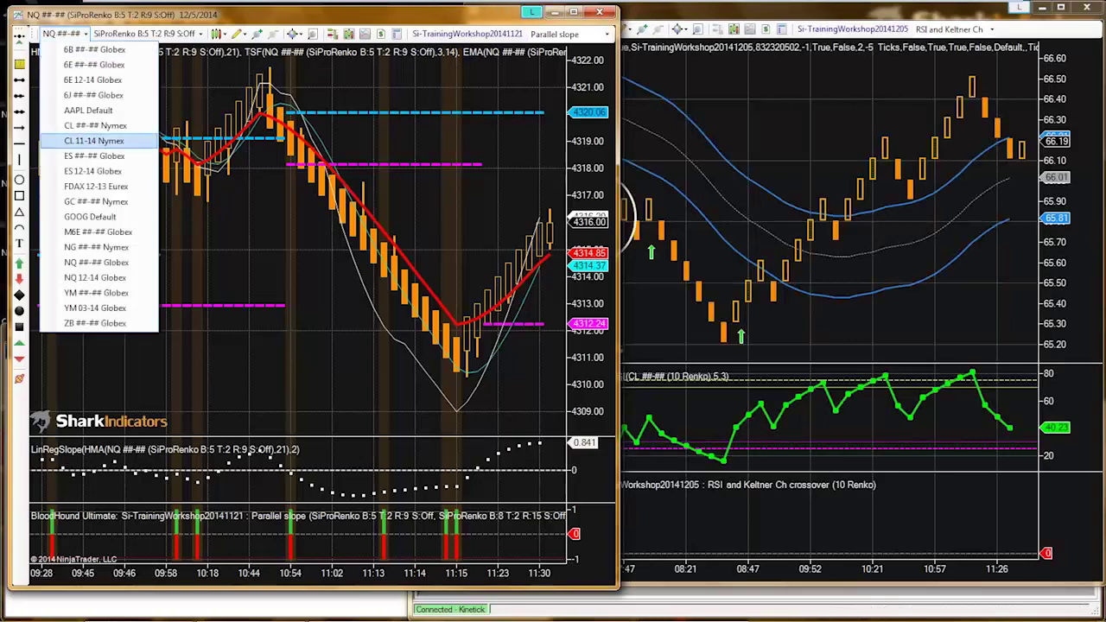
{"action": "left_click", "coordinate": [95, 125]}
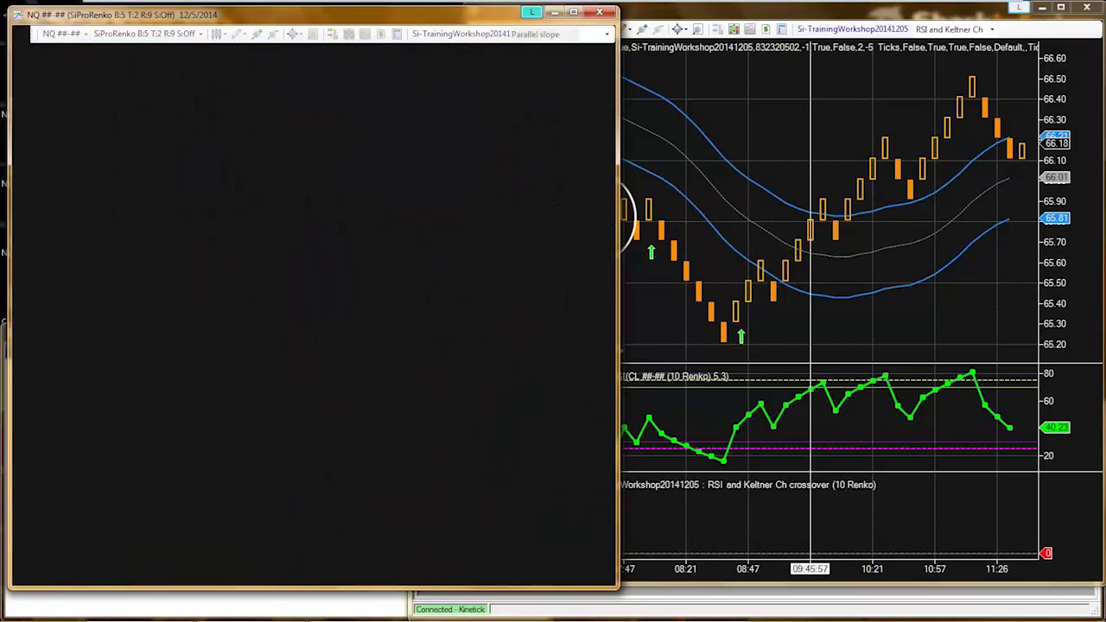
{"action": "left_click", "coordinate": [187, 34]}
{"action": "left_click", "coordinate": [142, 155]}
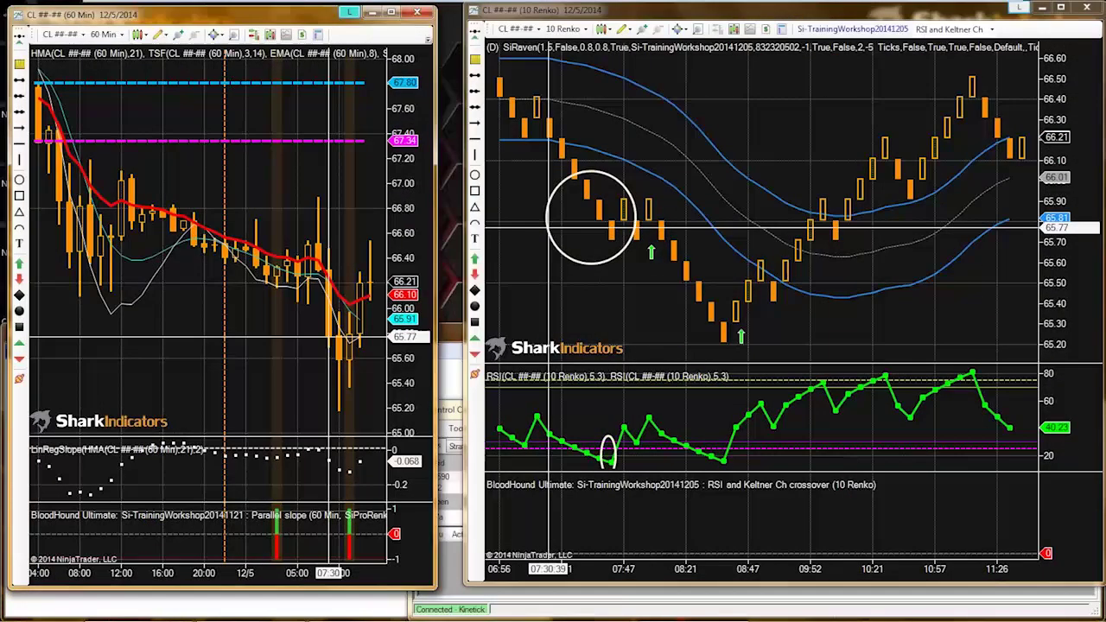
Delete the large ellipse over the price bars of the 10 Renko CL chart, and narrow that chart's window
{"action": "left_click", "coordinate": [549, 227]}
{"action": "key", "text": "Delete"}
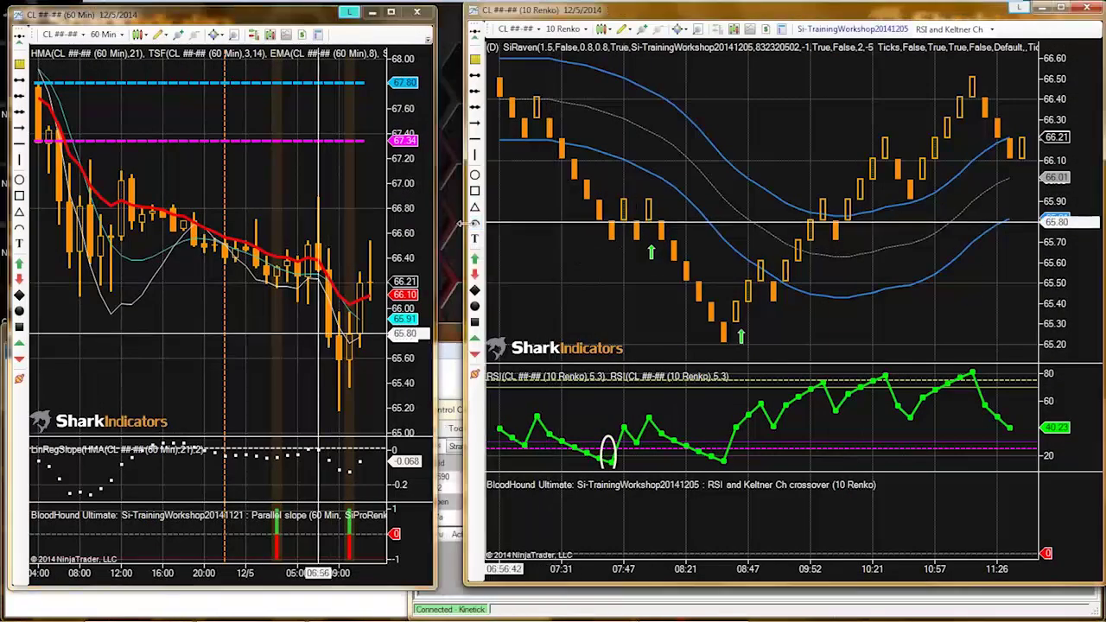
{"action": "left_click_drag", "start_coordinate": [467, 223], "coordinate": [548, 222]}
Tighten the bar width and spacing on the 10 Renko CL chart and look back through its earlier bars
{"action": "key", "text": "alt+Up"}
{"action": "key", "text": "alt+Up"}
{"action": "key", "text": "alt+Up"}
{"action": "key", "text": "ctrl+Down"}
{"action": "key", "text": "ctrl+Down"}
{"action": "key", "text": "ctrl+Down"}
{"action": "key", "text": "ctrl+Down"}
{"action": "key", "text": "ctrl+Down"}
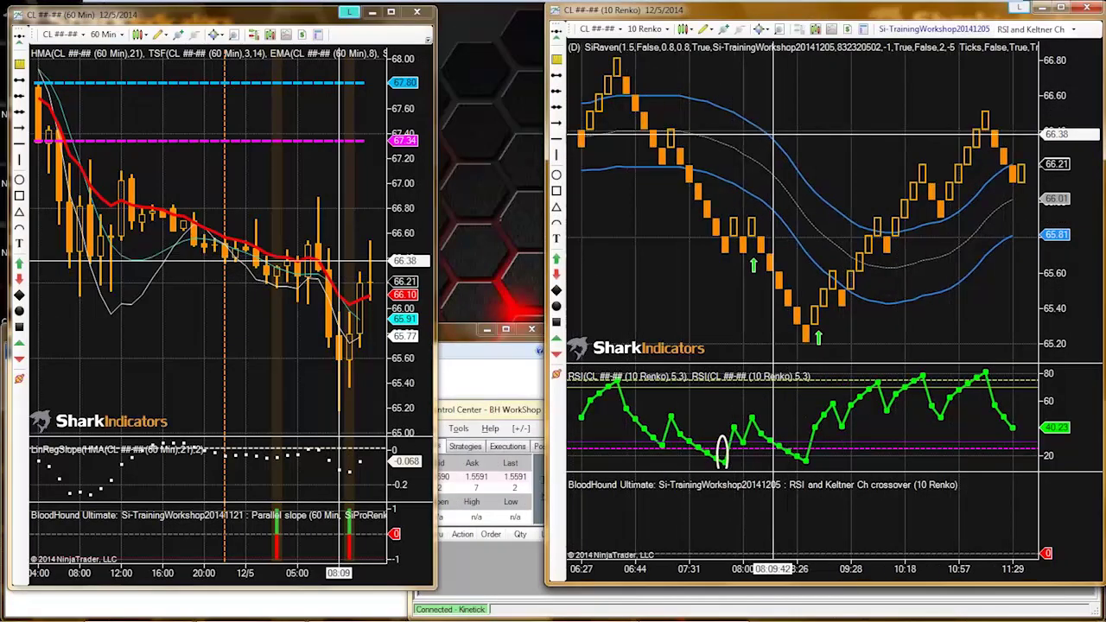
{"action": "right_click", "coordinate": [794, 122]}
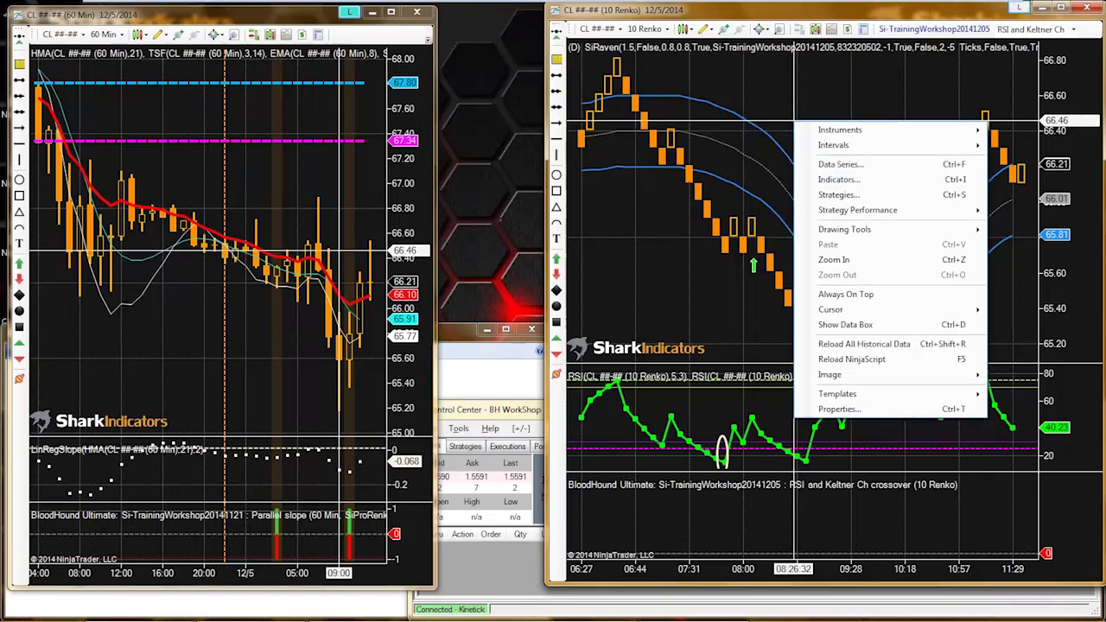
{"action": "key", "text": "Escape"}
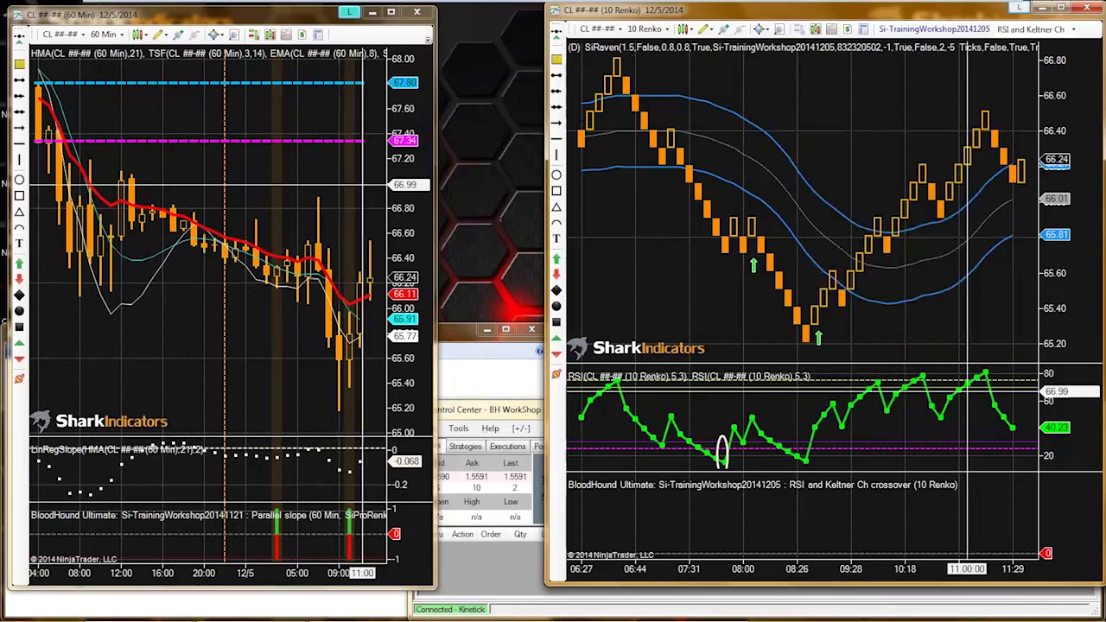
{"action": "left_click", "coordinate": [306, 185]}
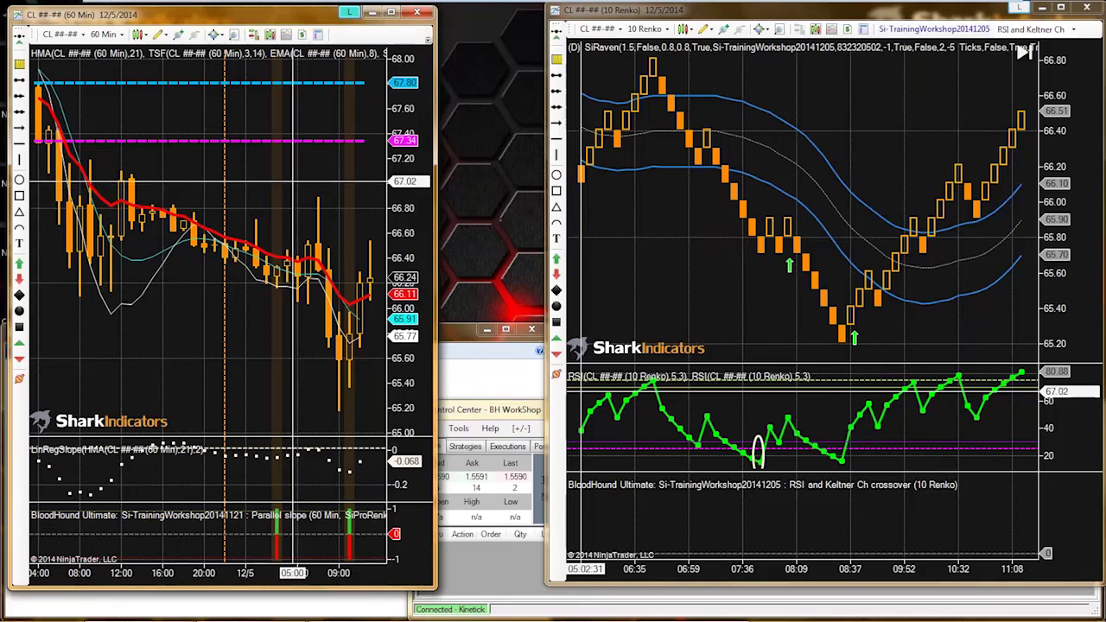
{"action": "scroll", "coordinate": [586, 392], "scroll_direction": "up", "scroll_amount": 2}
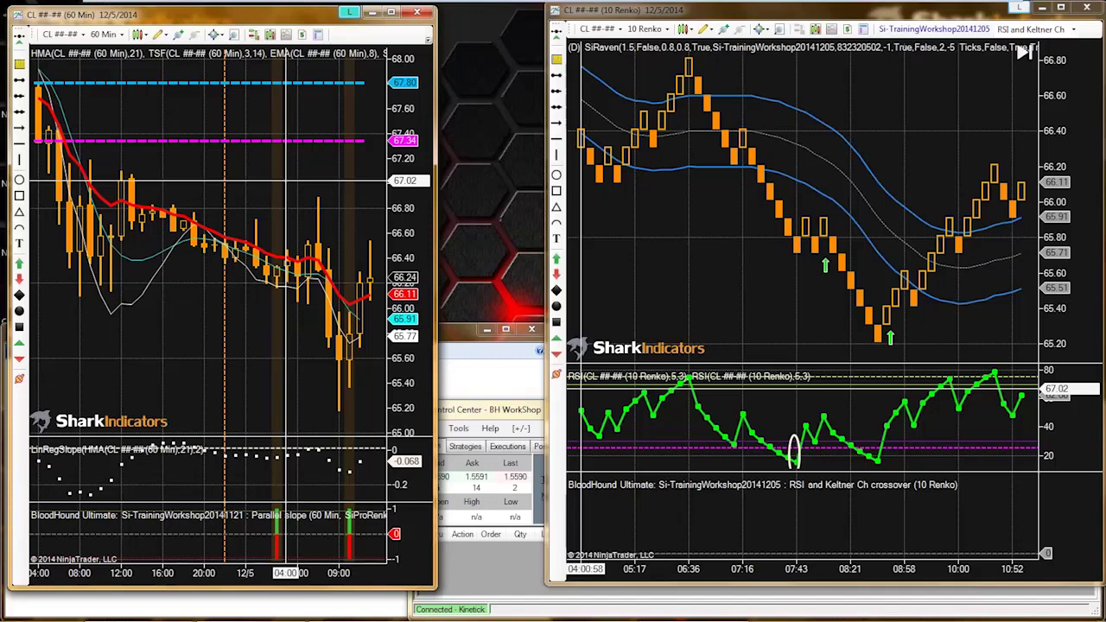
Open the chart template loader for the 60 Min CL chart
{"action": "scroll", "coordinate": [586, 389], "scroll_direction": "up", "scroll_amount": 5}
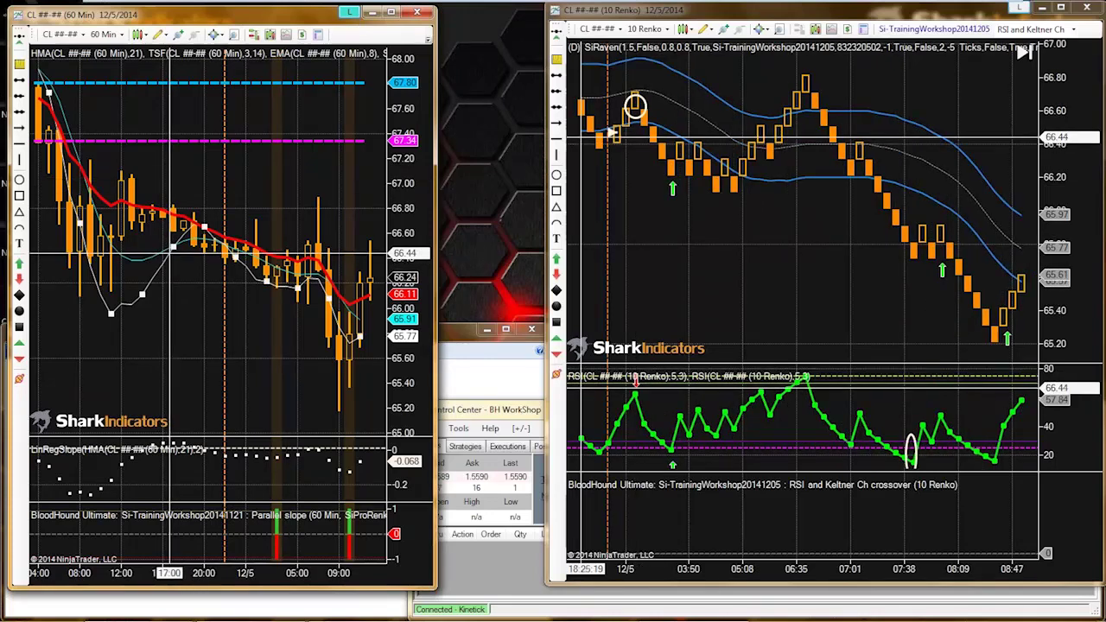
{"action": "right_click", "coordinate": [182, 178]}
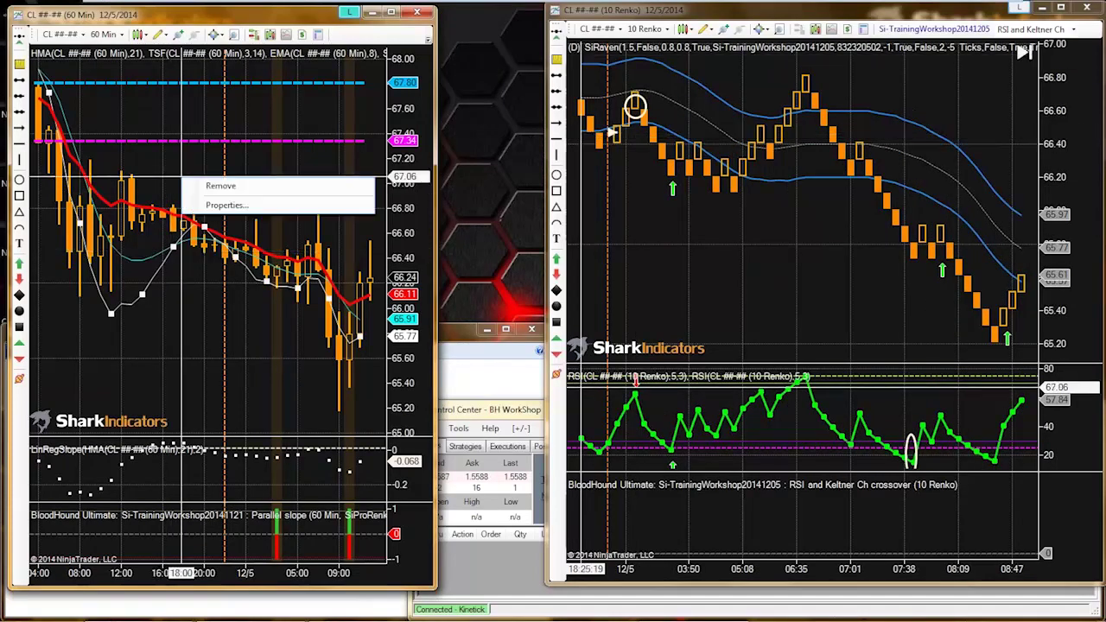
{"action": "left_click", "coordinate": [182, 335]}
{"action": "scroll", "coordinate": [182, 336], "scroll_direction": "down", "scroll_amount": 1}
{"action": "right_click", "coordinate": [183, 314]}
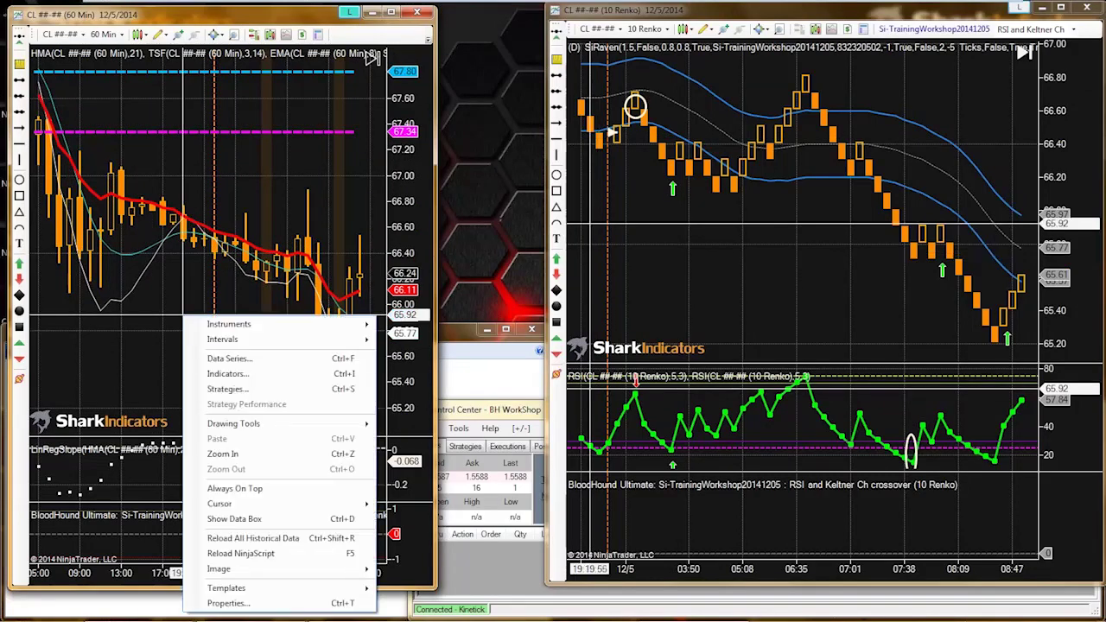
{"action": "mouse_move", "coordinate": [250, 588]}
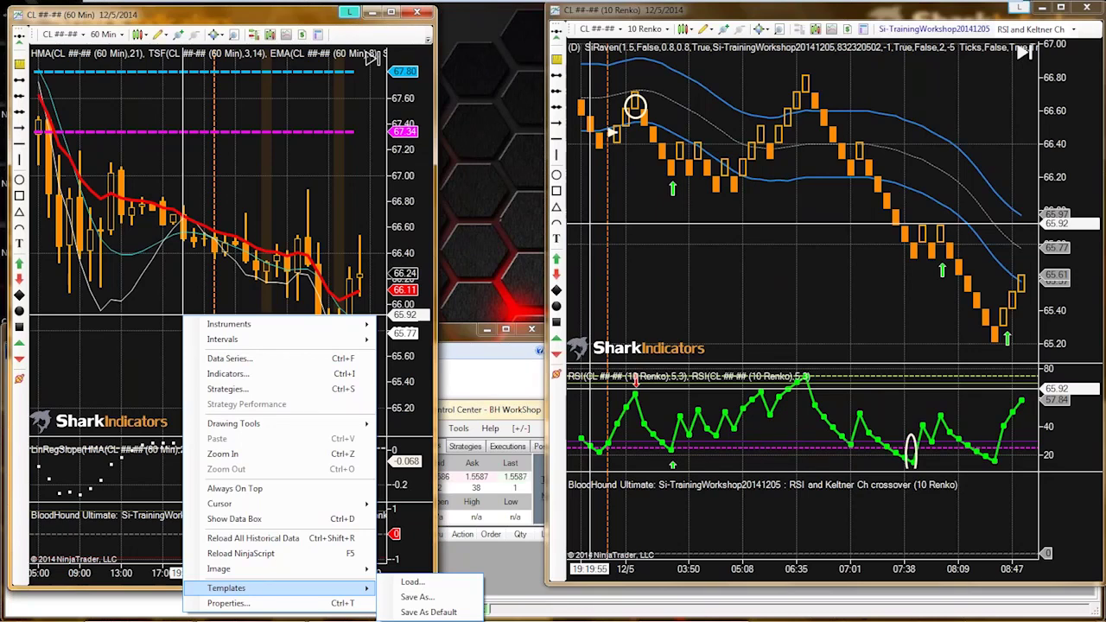
{"action": "left_click", "coordinate": [412, 581]}
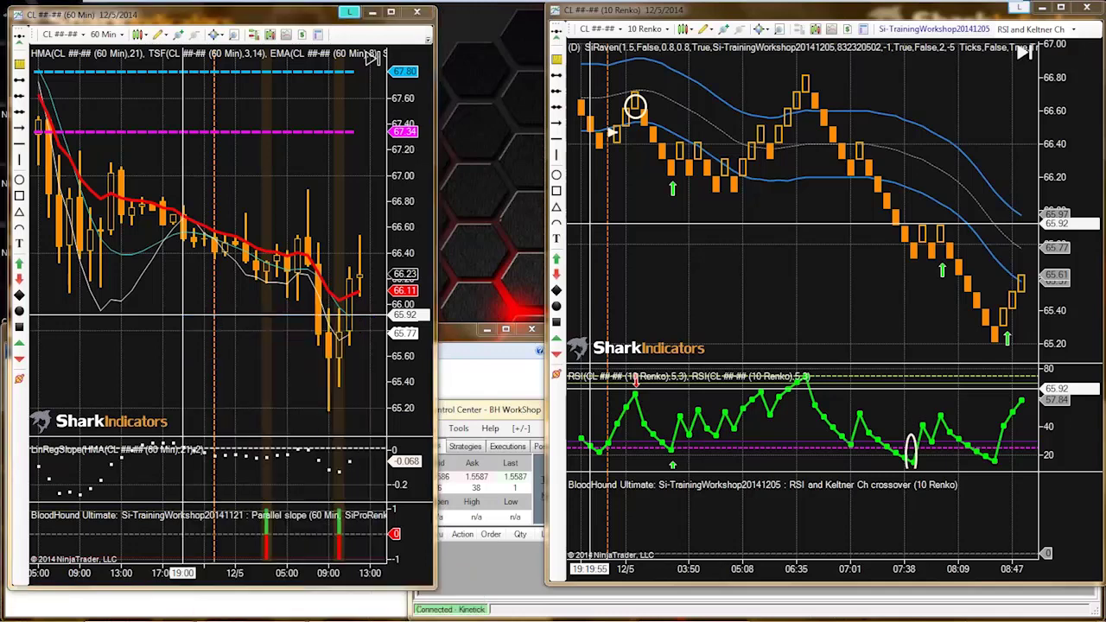
Load the "_Si-" template onto the 60 Min CL chart and widen that chart's window
{"action": "left_click_drag", "start_coordinate": [240, 257], "coordinate": [473, 171]}
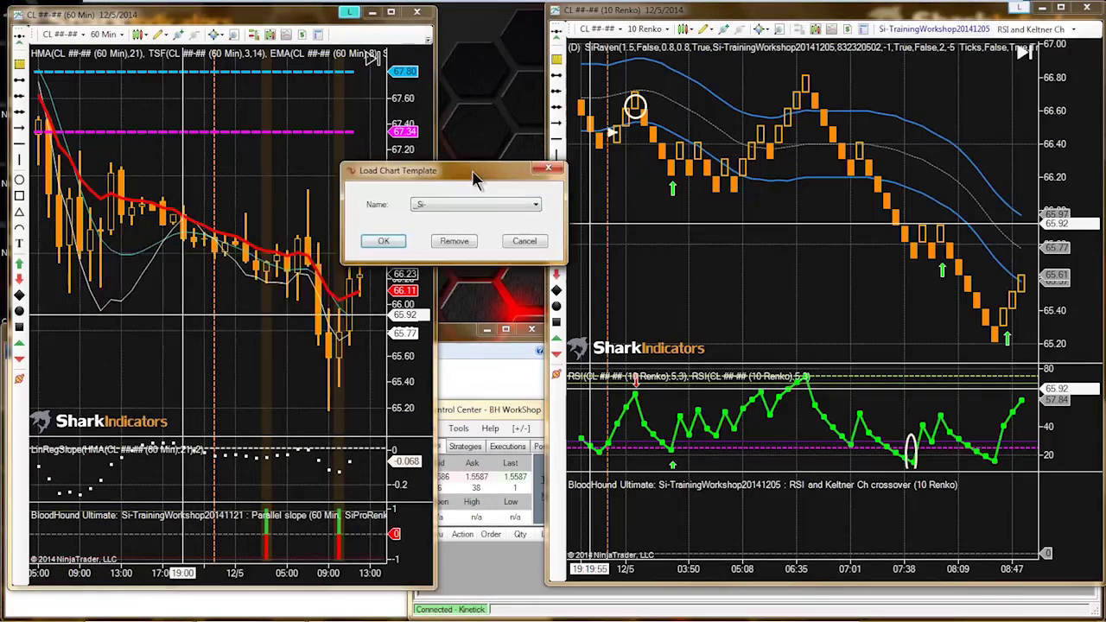
{"action": "left_click", "coordinate": [477, 203]}
{"action": "left_click", "coordinate": [537, 202]}
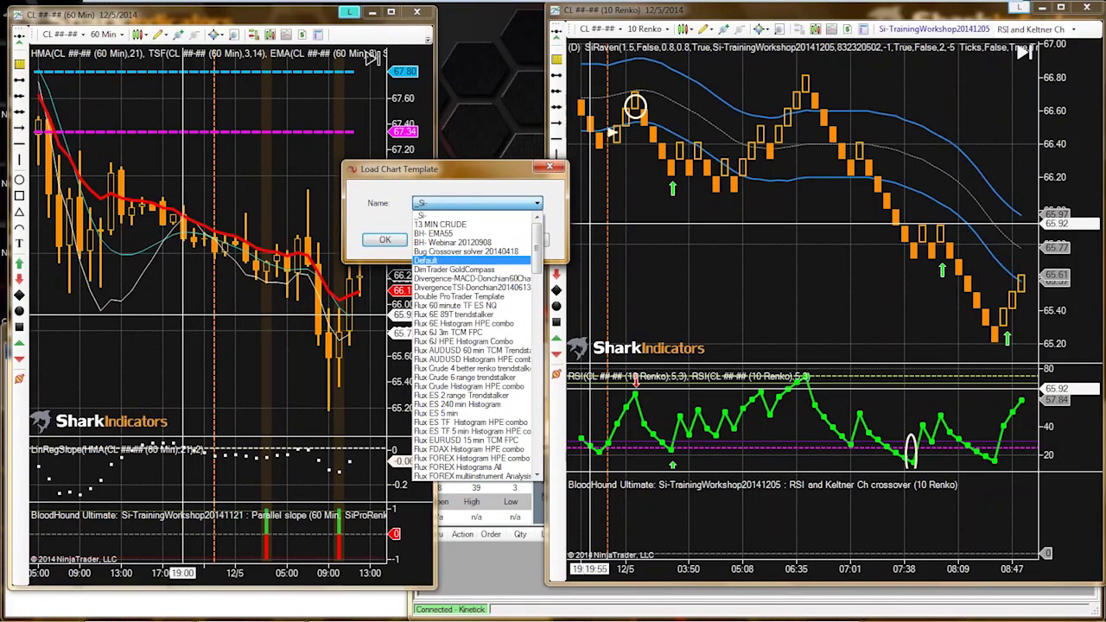
{"action": "key", "text": "Home"}
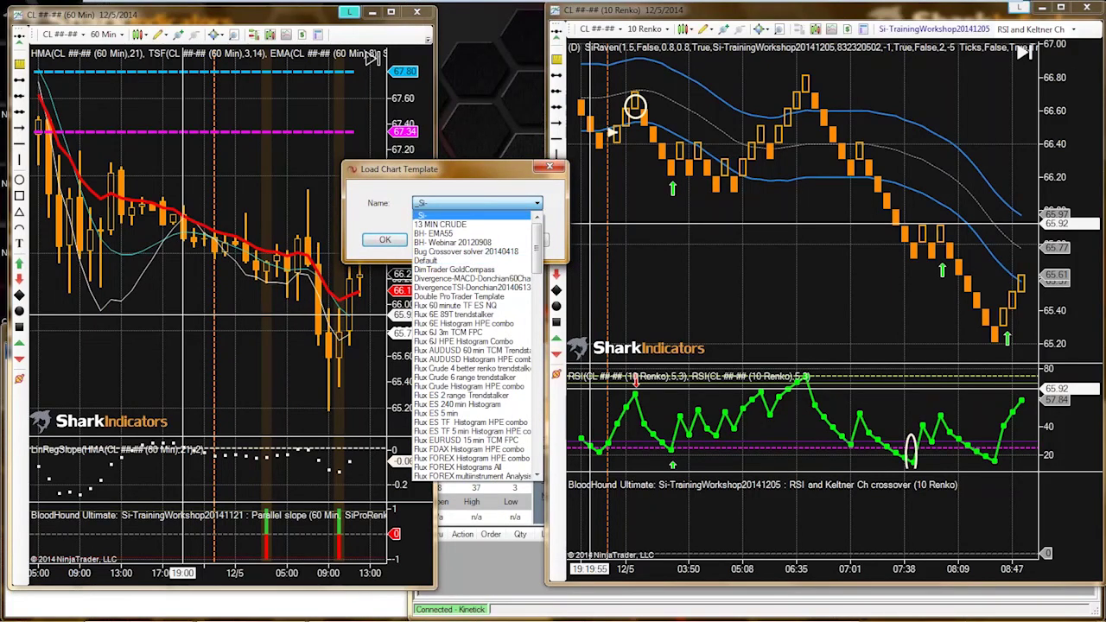
{"action": "key", "text": "Return"}
{"action": "key", "text": "Return"}
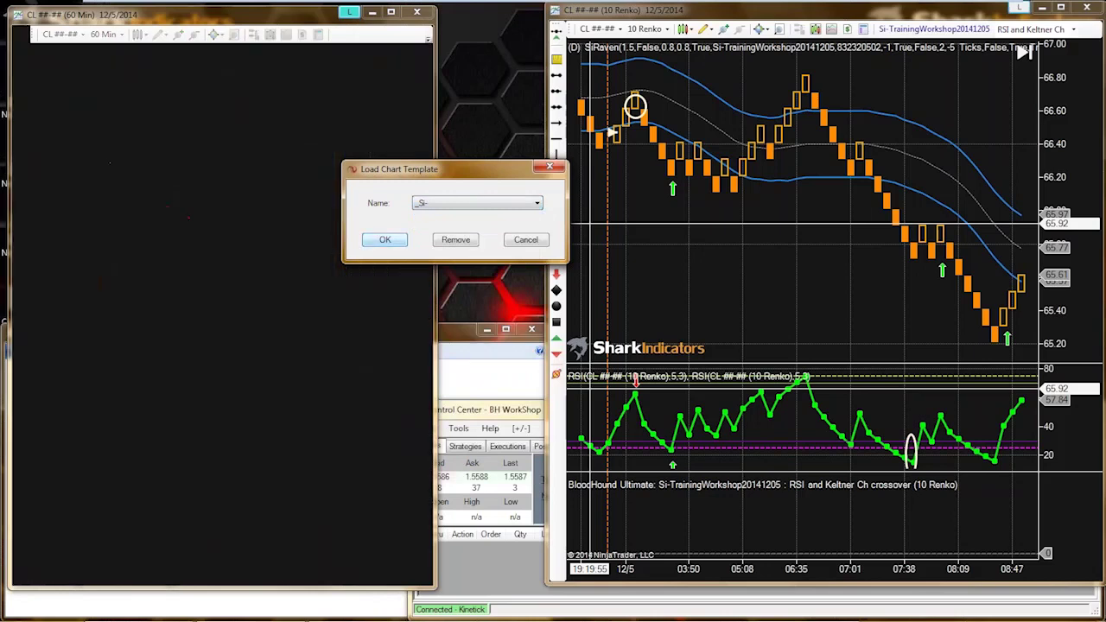
{"action": "left_click_drag", "start_coordinate": [436, 229], "coordinate": [474, 229]}
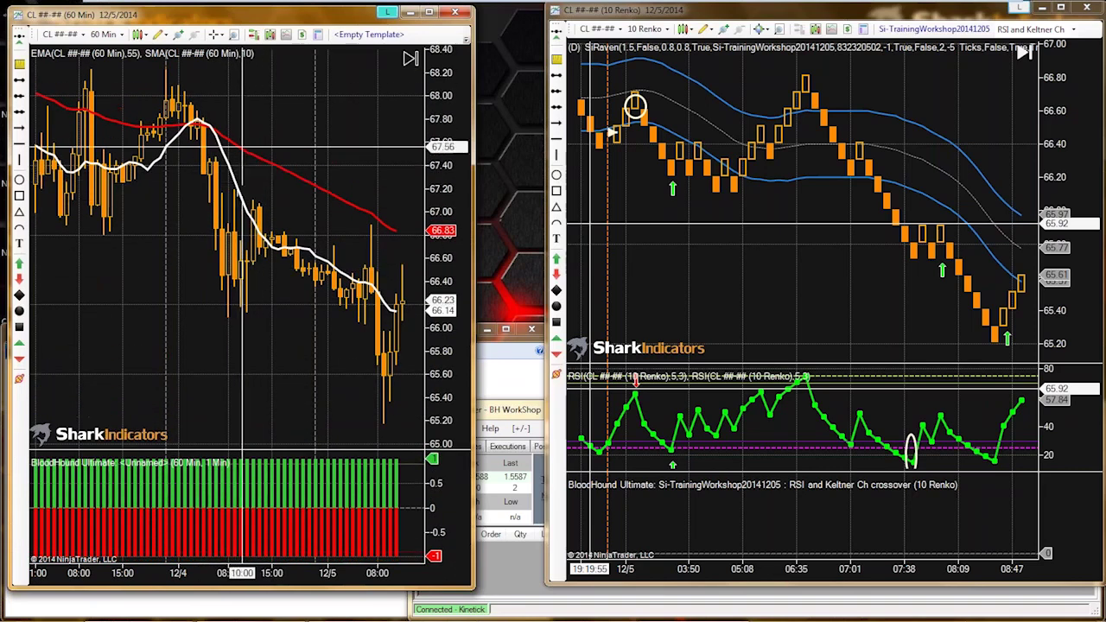
Remove the 10-period SMA from the 60 Min CL chart's indicators
{"action": "left_click", "coordinate": [246, 150]}
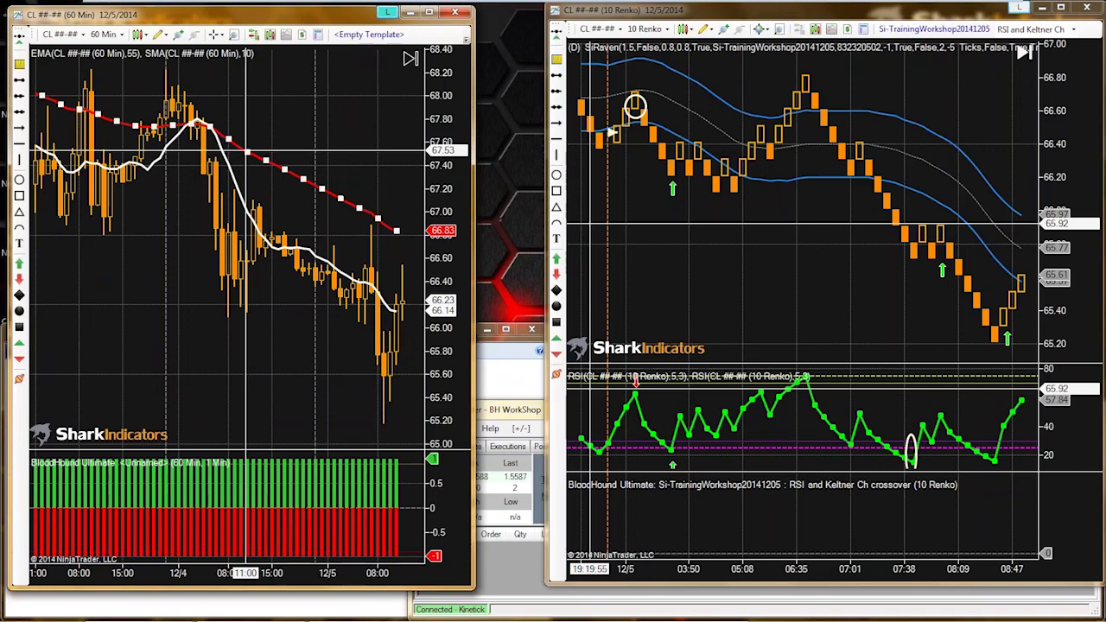
{"action": "double_click", "coordinate": [246, 151]}
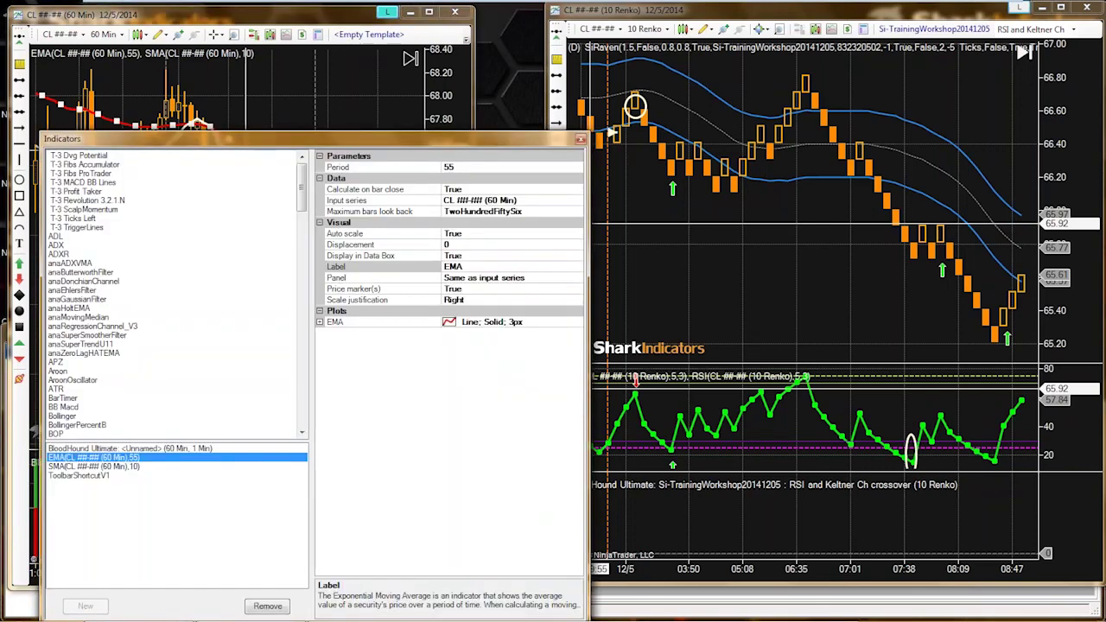
{"action": "left_click", "coordinate": [93, 466]}
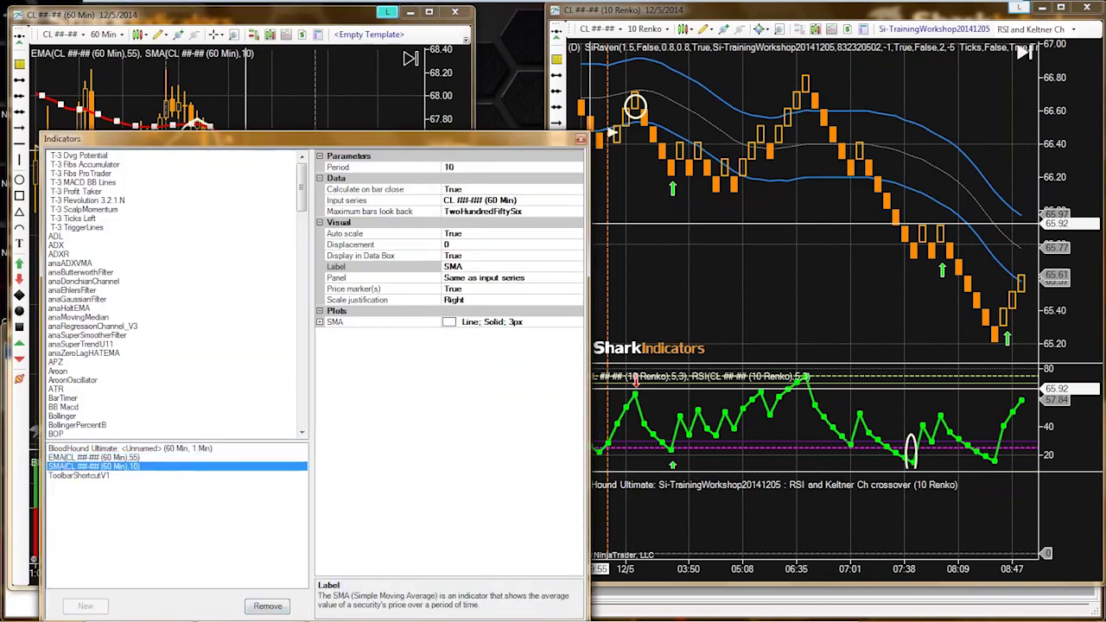
{"action": "left_click", "coordinate": [267, 606]}
Set the EMA's period to 10 on the 60 Min CL chart and return the chart to its latest bar
{"action": "left_click", "coordinate": [93, 457]}
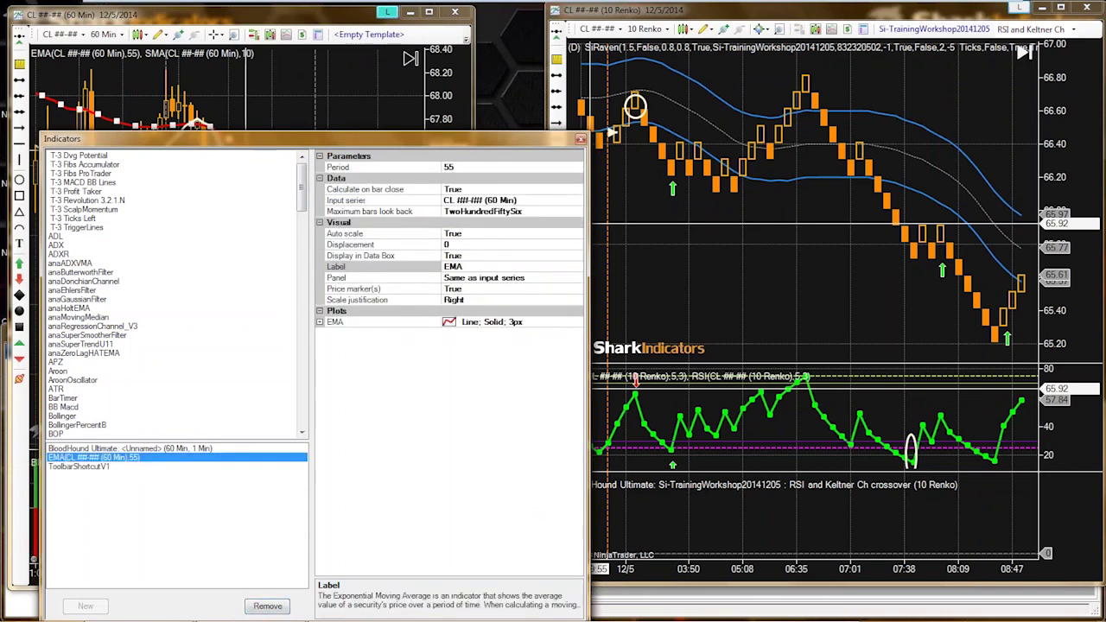
{"action": "double_click", "coordinate": [448, 166]}
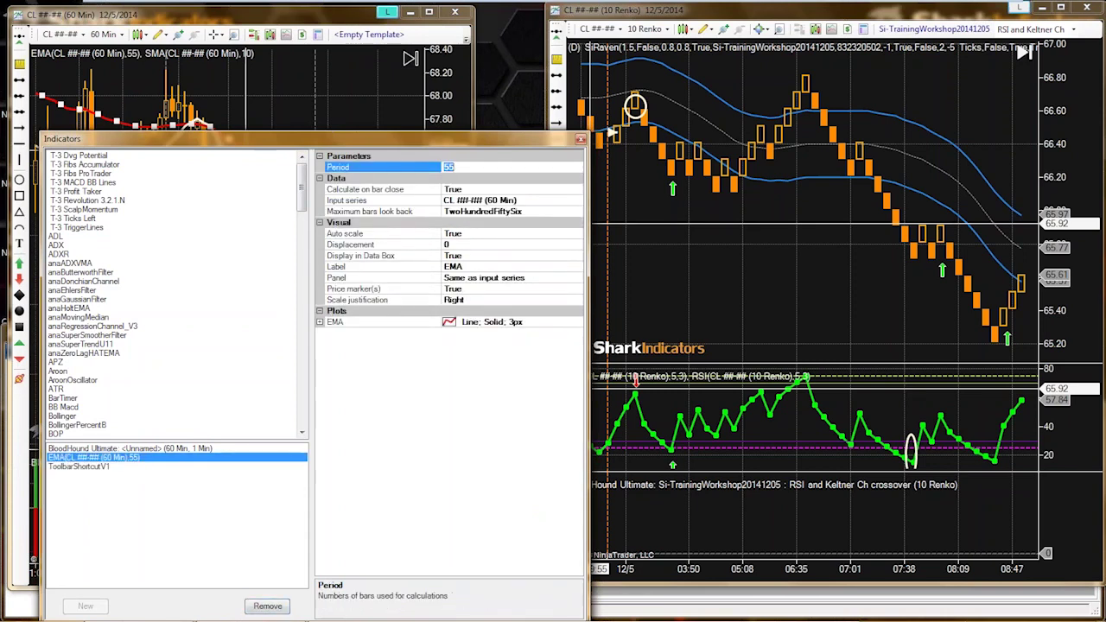
{"action": "type", "text": "10"}
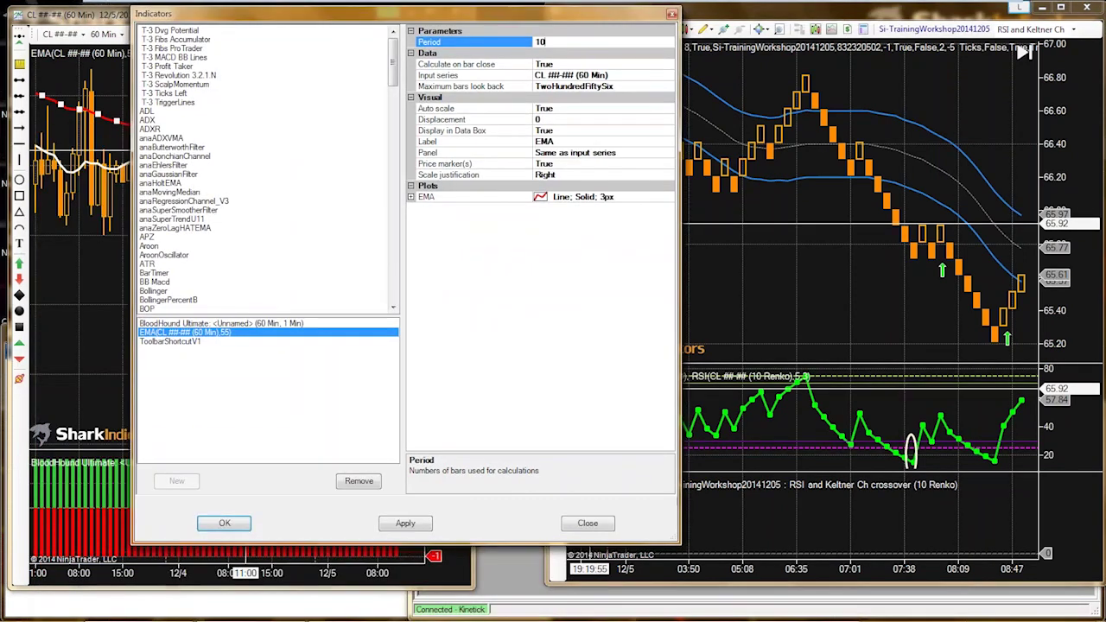
{"action": "left_click", "coordinate": [224, 523]}
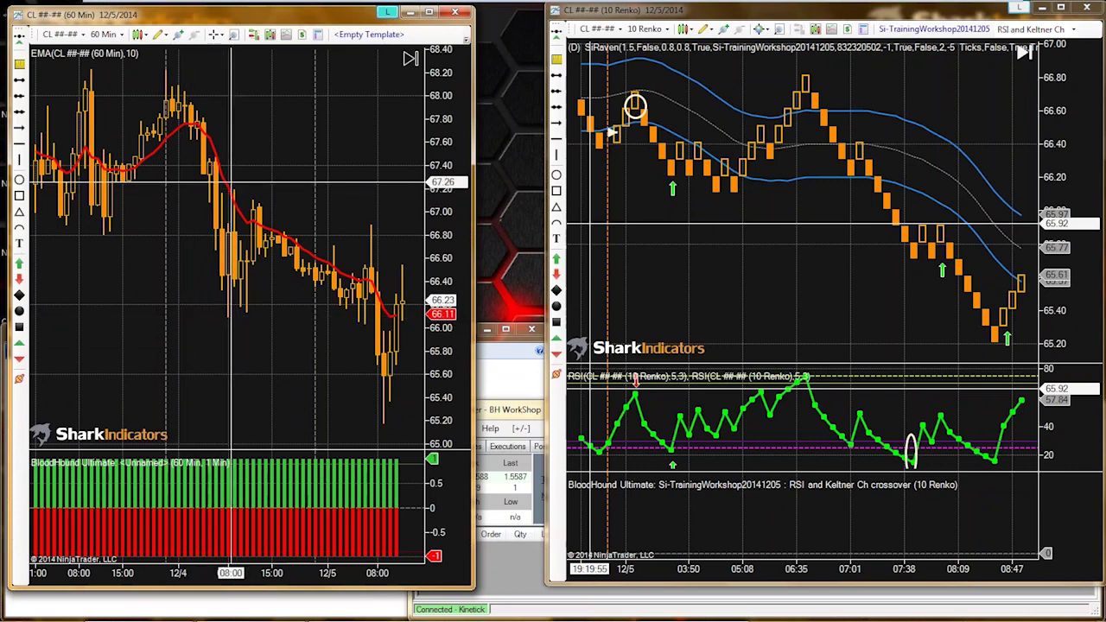
{"action": "left_click", "coordinate": [410, 59]}
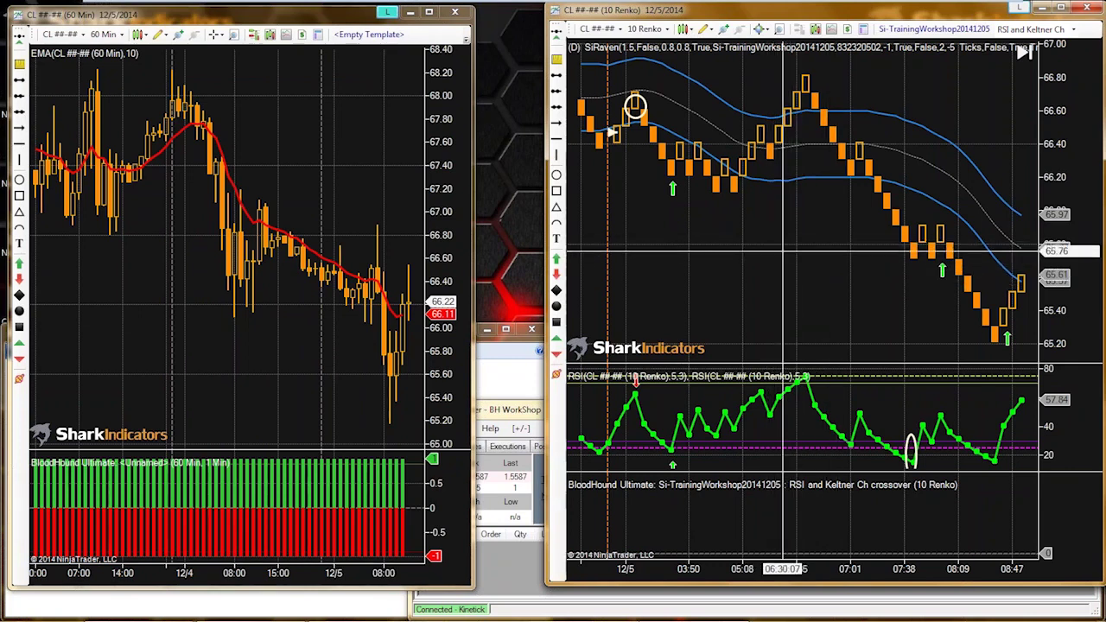
Add a 60-minute timeframe to the solvers of the Si-TrainingWorkshop20141205 BloodHound template and update BloodHound on the 10 Renko chart
{"action": "left_click", "coordinate": [933, 28]}
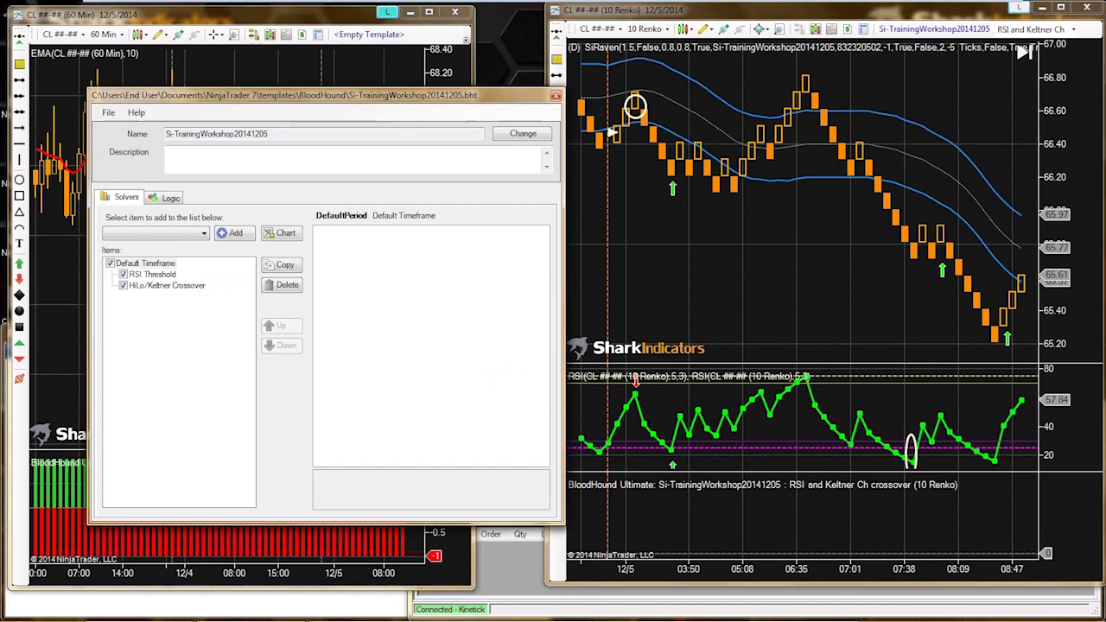
{"action": "left_click_drag", "start_coordinate": [285, 96], "coordinate": [254, 25]}
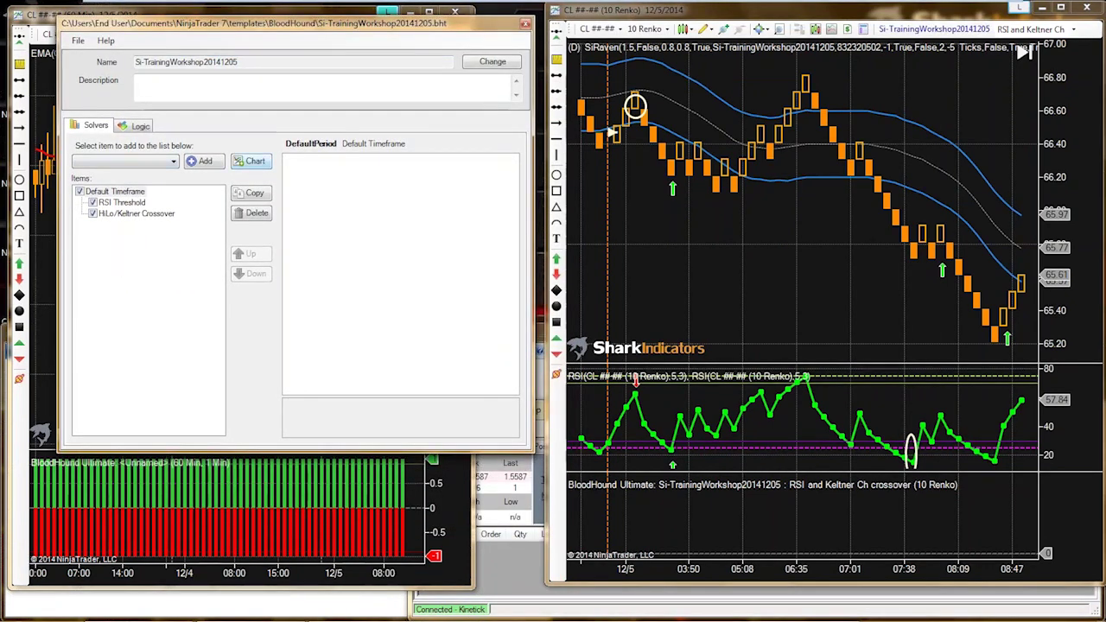
{"action": "left_click", "coordinate": [250, 161]}
{"action": "left_click", "coordinate": [95, 225]}
{"action": "left_click", "coordinate": [403, 237]}
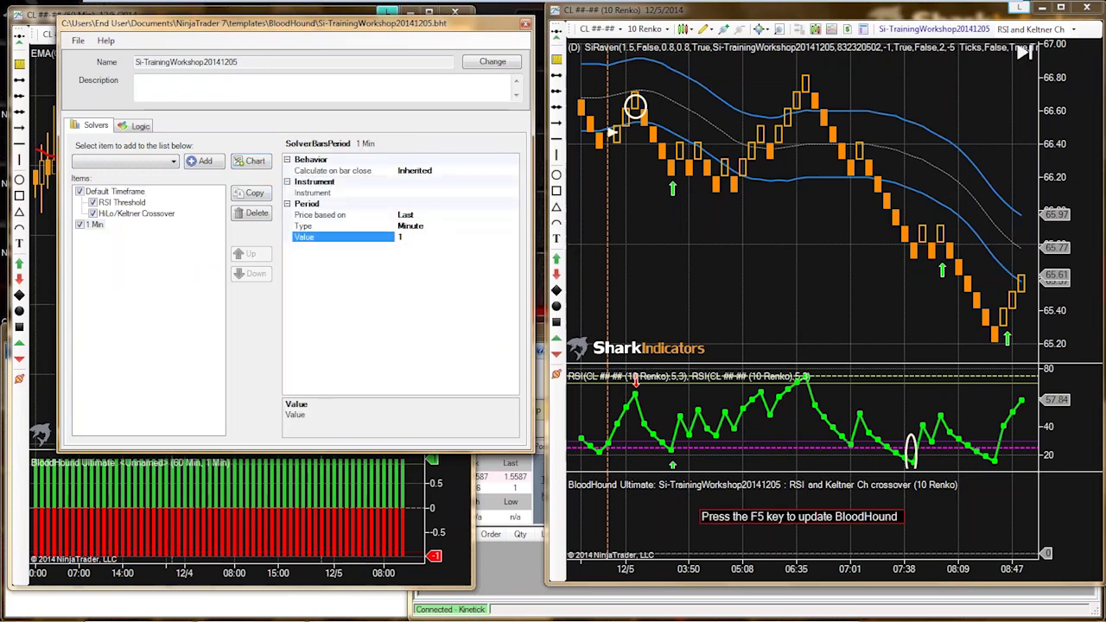
{"action": "type", "text": "60"}
{"action": "key", "text": "Return"}
{"action": "left_click", "coordinate": [524, 23]}
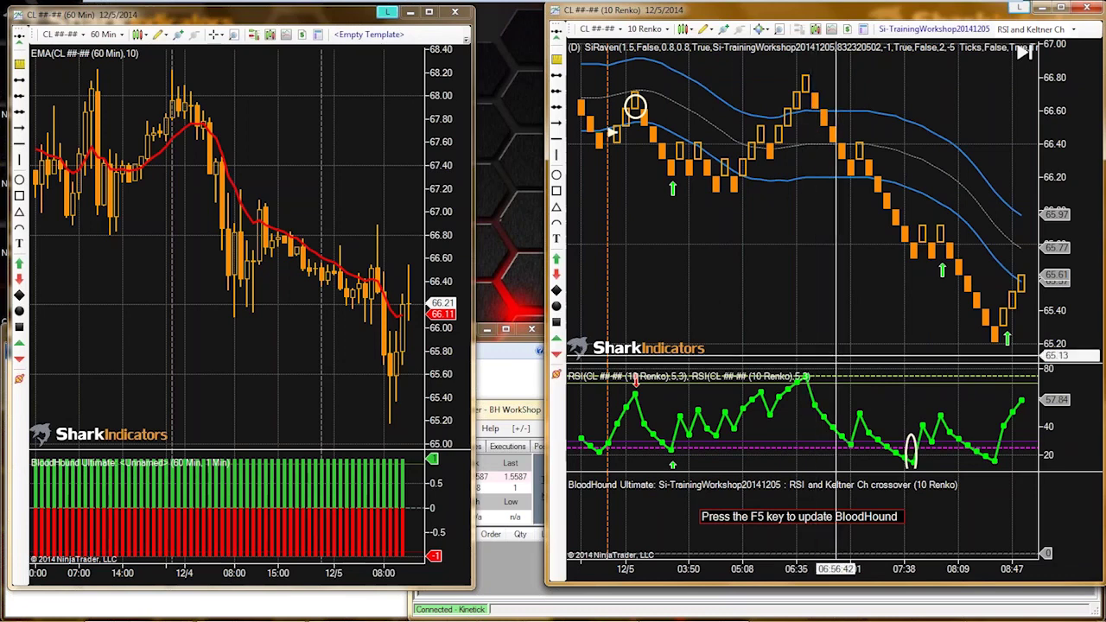
{"action": "key", "text": "F5"}
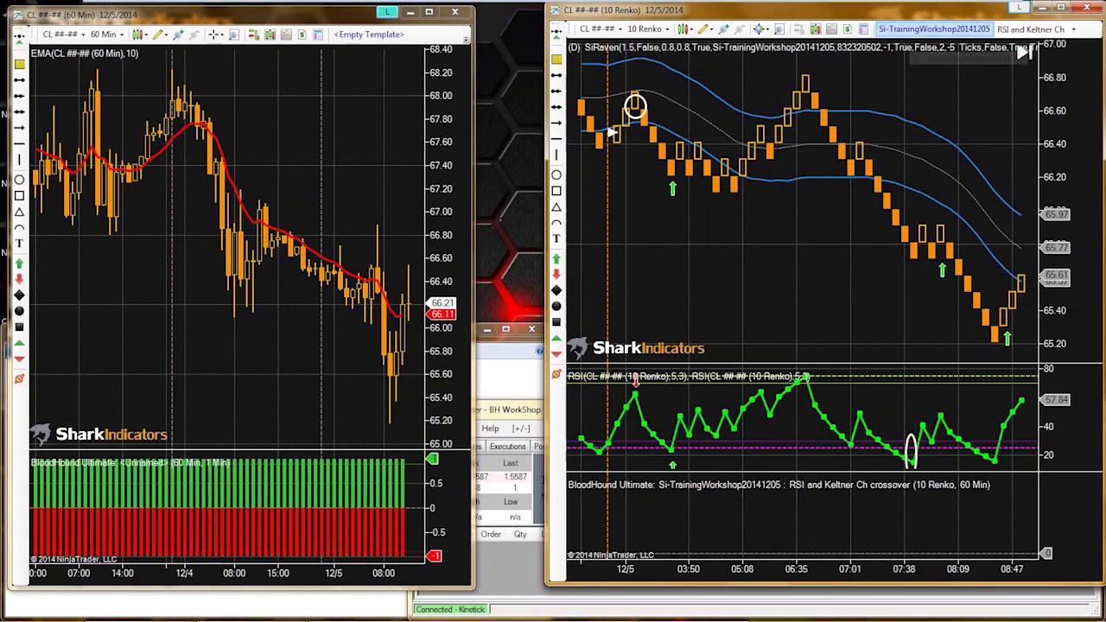
Reopen the Si-TrainingWorkshop20141205 template and show its RSI and Keltner Ch crossover logic in an enlarged window
{"action": "left_click", "coordinate": [911, 29]}
{"action": "left_click_drag", "start_coordinate": [303, 127], "coordinate": [256, 19]}
{"action": "left_click", "coordinate": [115, 221]}
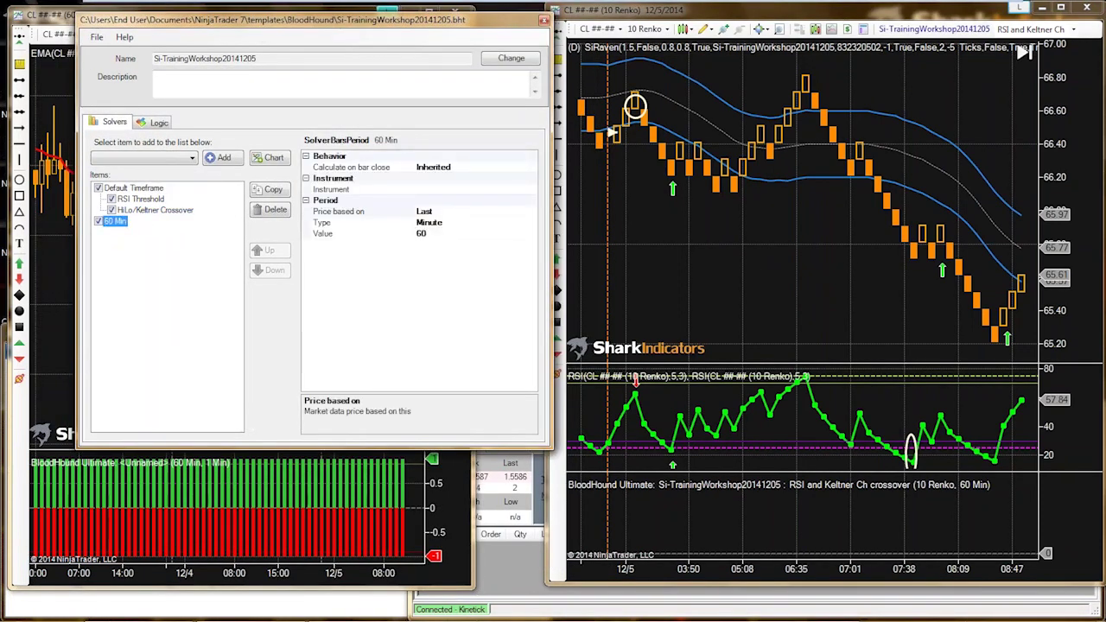
{"action": "left_click", "coordinate": [142, 158]}
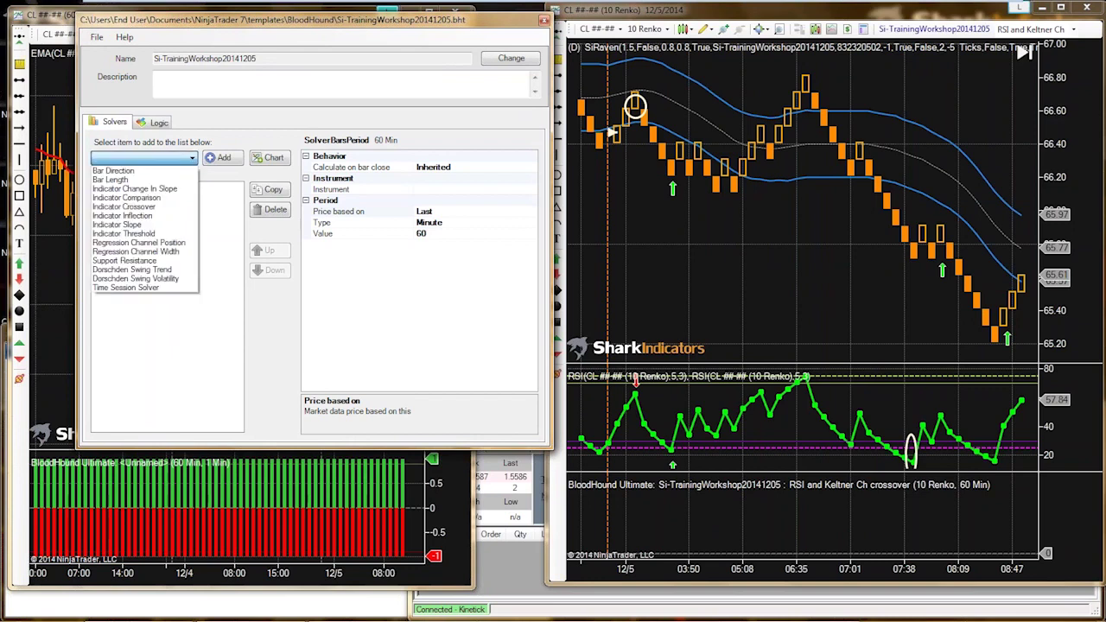
{"action": "left_click", "coordinate": [124, 206]}
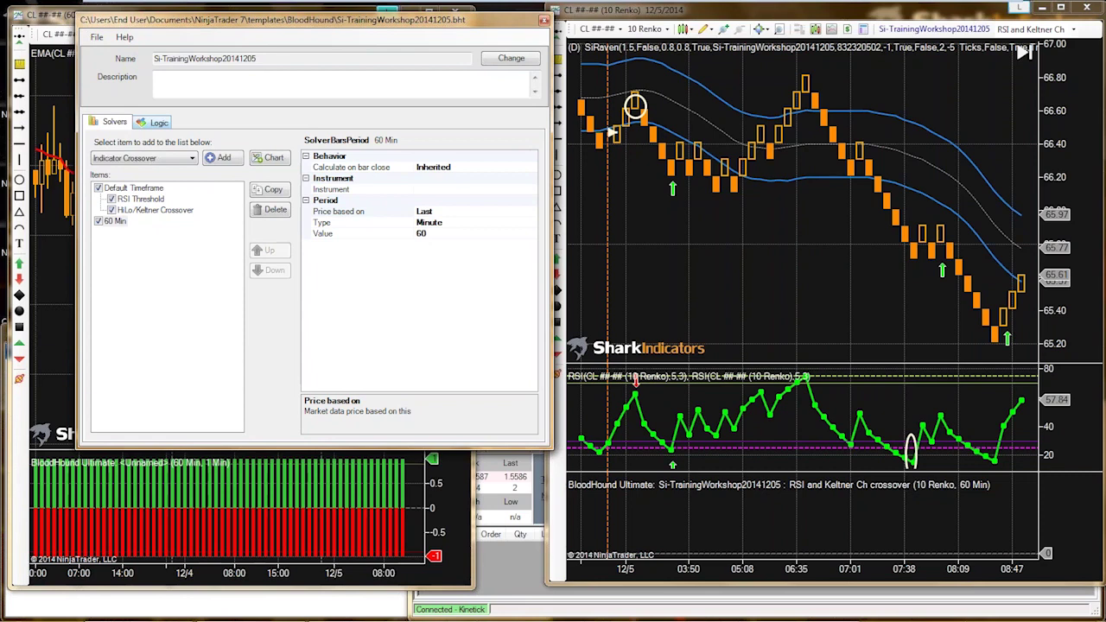
{"action": "left_click", "coordinate": [152, 121]}
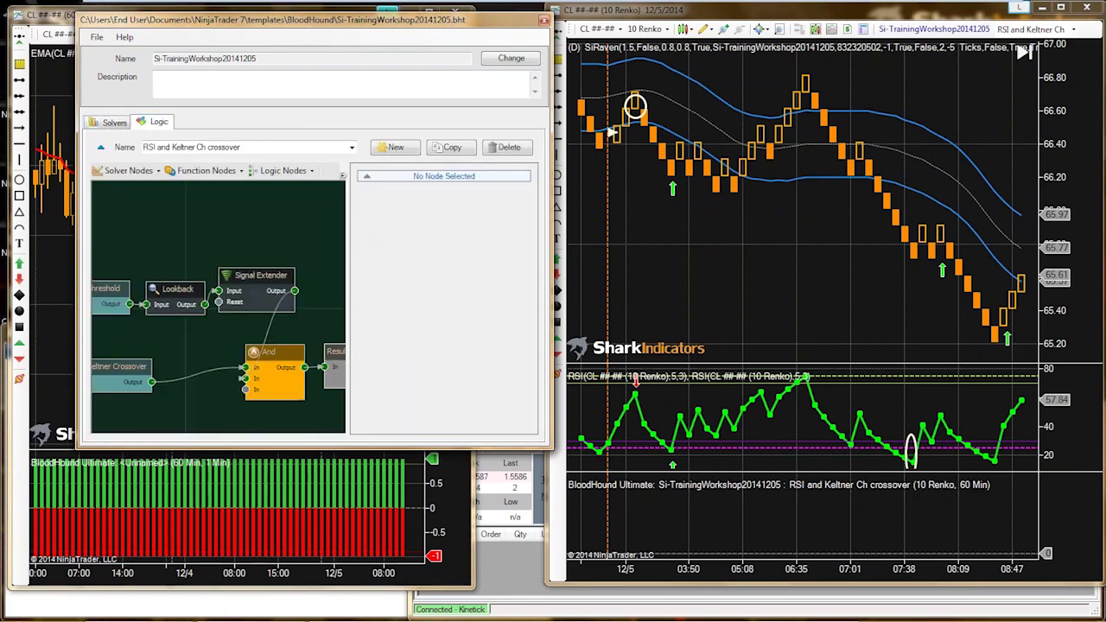
{"action": "left_click_drag", "start_coordinate": [551, 447], "coordinate": [666, 584]}
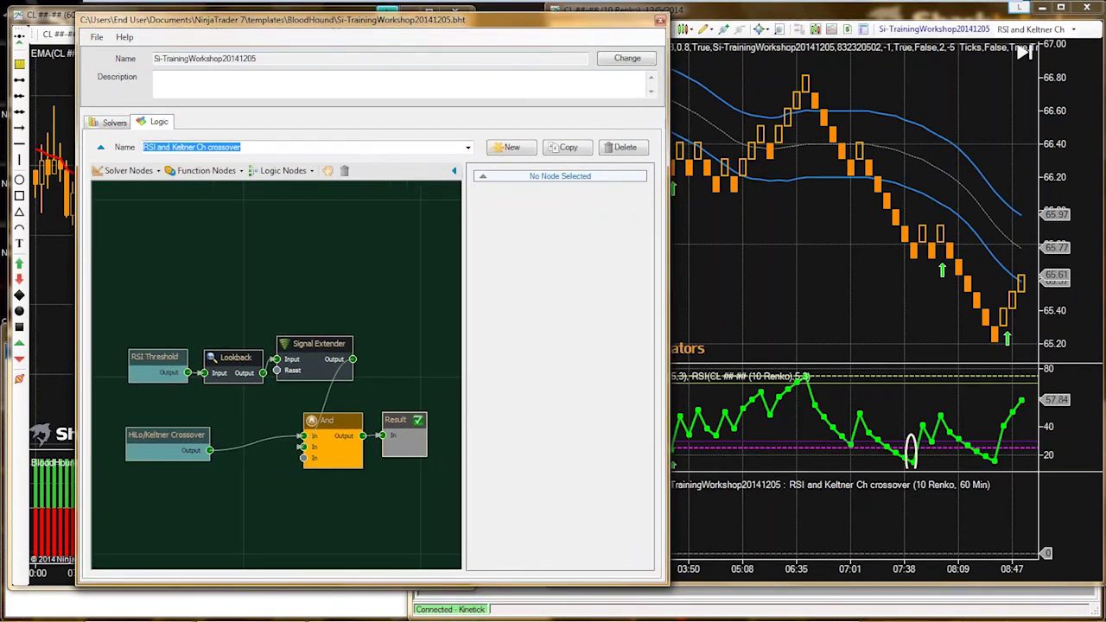
{"action": "left_click_drag", "start_coordinate": [553, 19], "coordinate": [505, 13]}
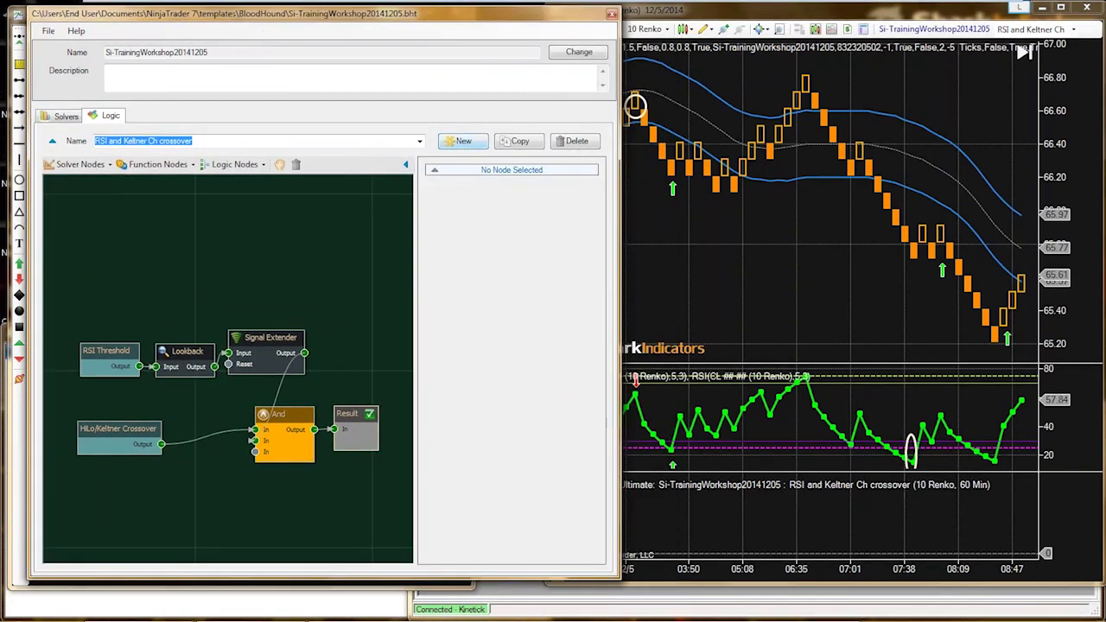
Create a new BloodHound logic named "EMA 10 cross on 60Min"
{"action": "left_click", "coordinate": [463, 141]}
{"action": "left_click", "coordinate": [112, 141]}
{"action": "type", "text": "EMA 10"}
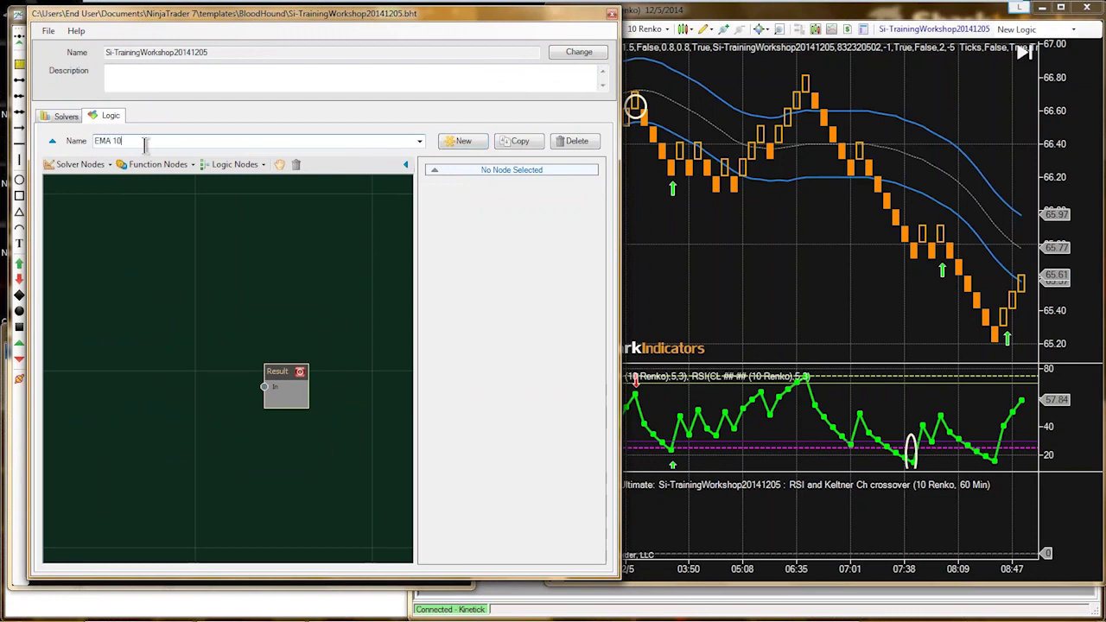
{"action": "type", "text": " cross in 60Min"}
Add an Indicator Crossover solver node on the 60 Min timeframe and connect its output to the Result node
{"action": "left_click", "coordinate": [80, 164]}
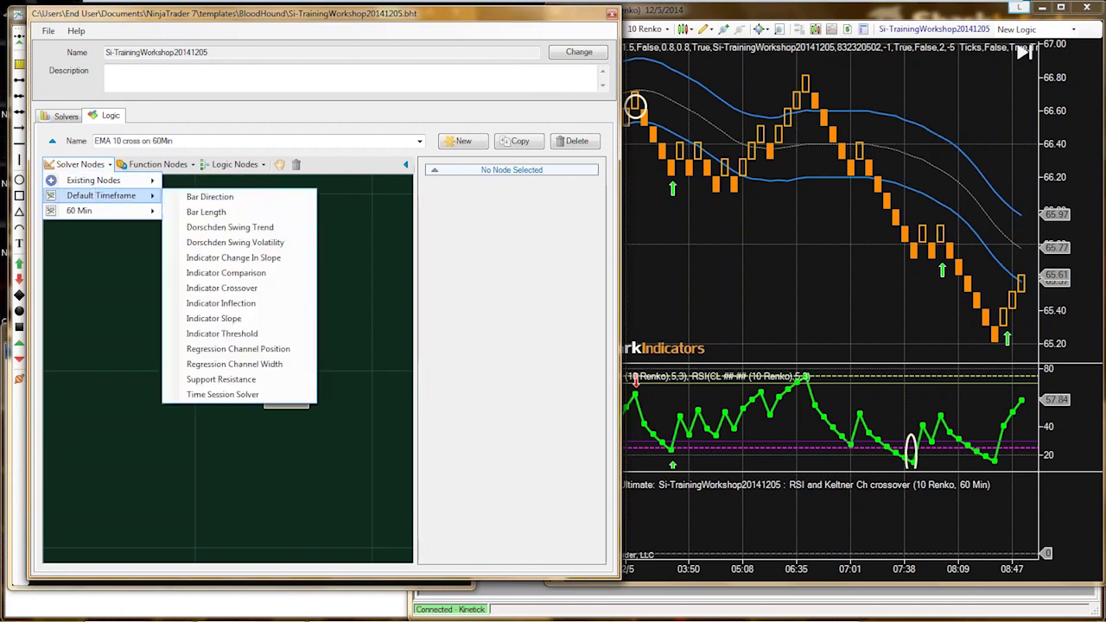
{"action": "mouse_move", "coordinate": [86, 210]}
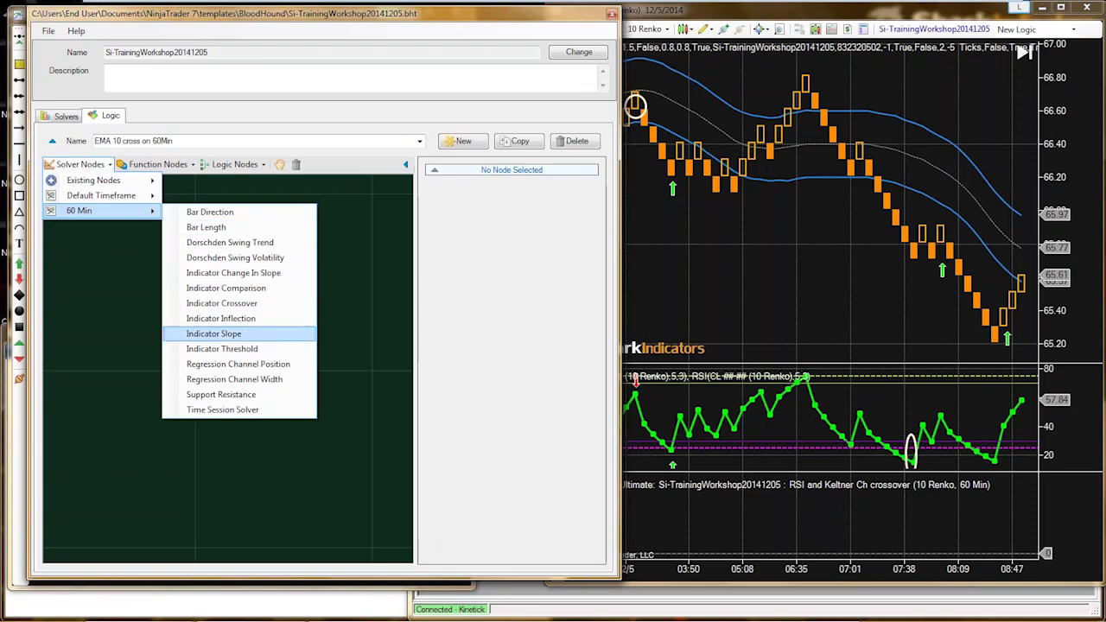
{"action": "left_click", "coordinate": [222, 303]}
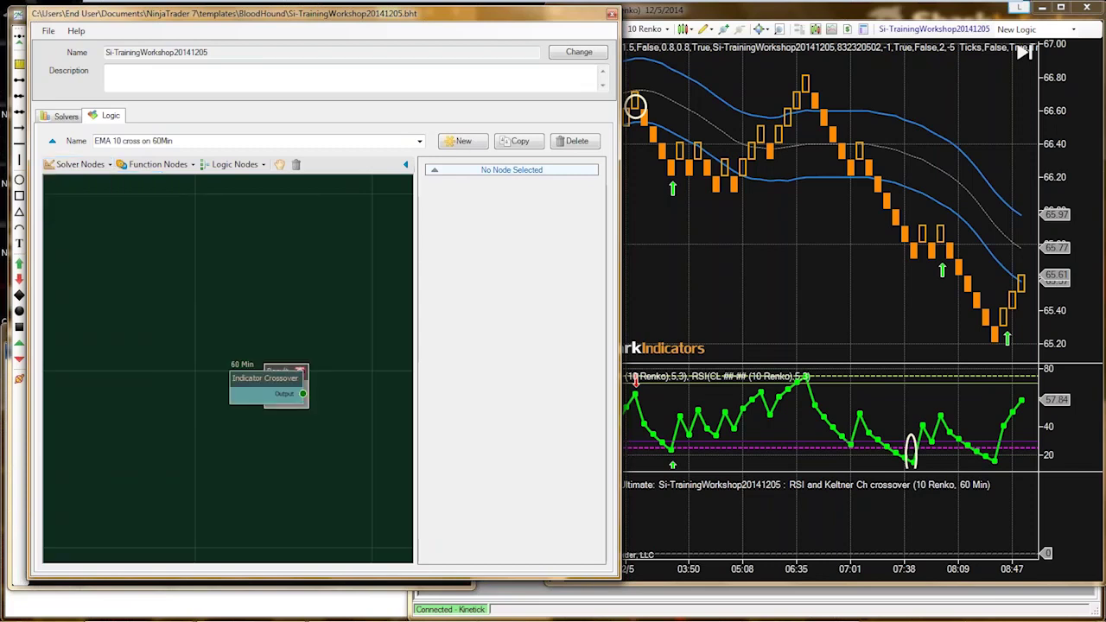
{"action": "left_click_drag", "start_coordinate": [291, 377], "coordinate": [264, 386]}
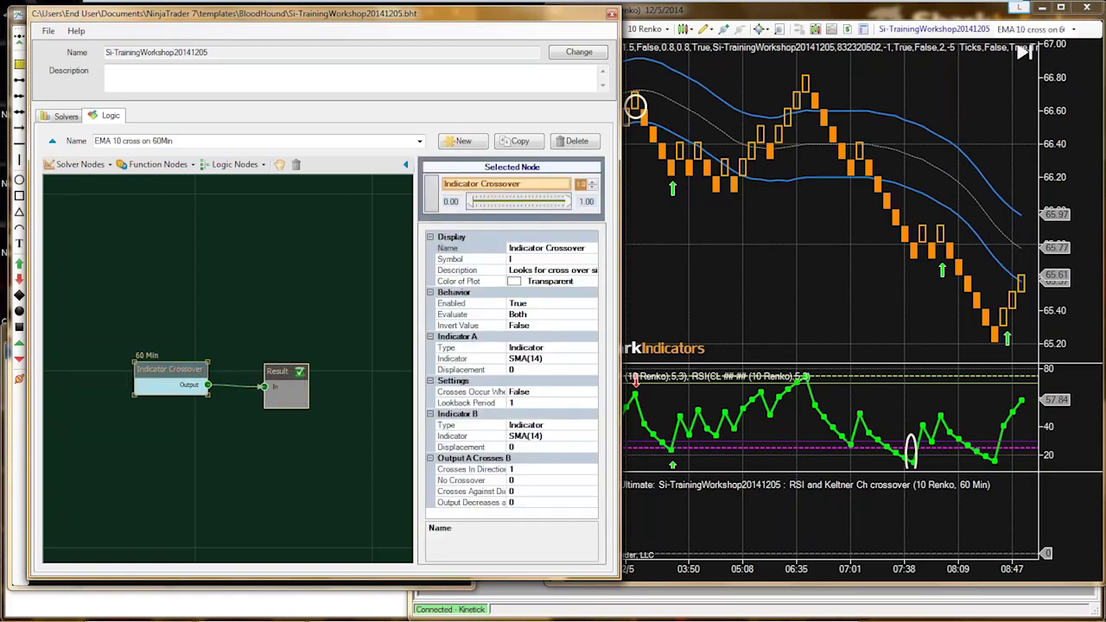
Set the Indicator A type of the 60 Min Indicator Crossover node to Closing Price
{"action": "left_click", "coordinate": [543, 359]}
{"action": "left_click", "coordinate": [544, 348]}
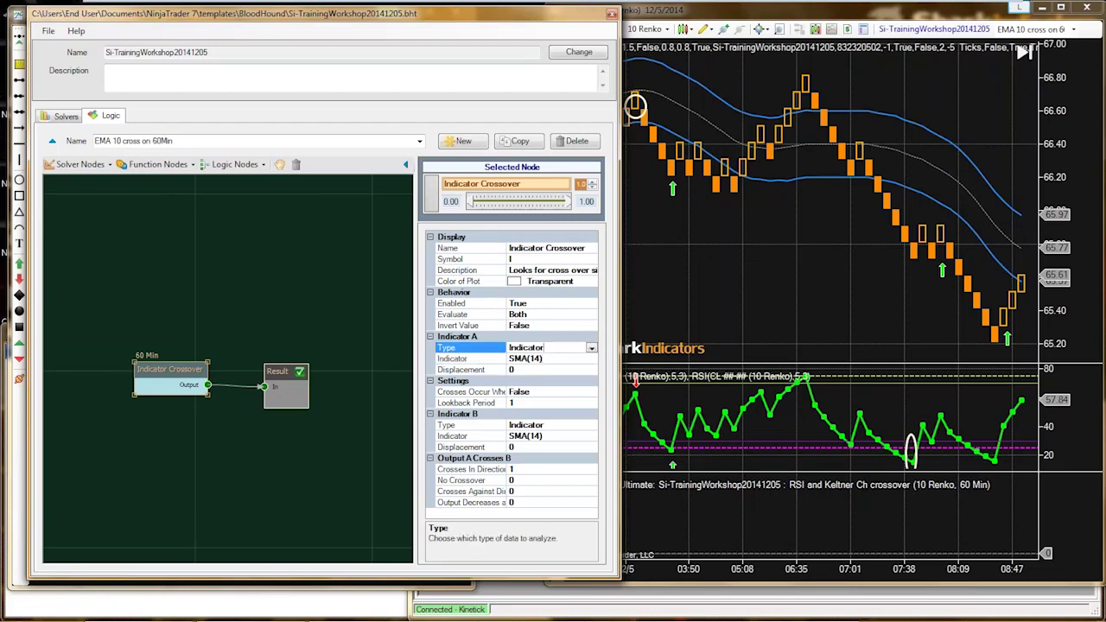
{"action": "left_click", "coordinate": [591, 348]}
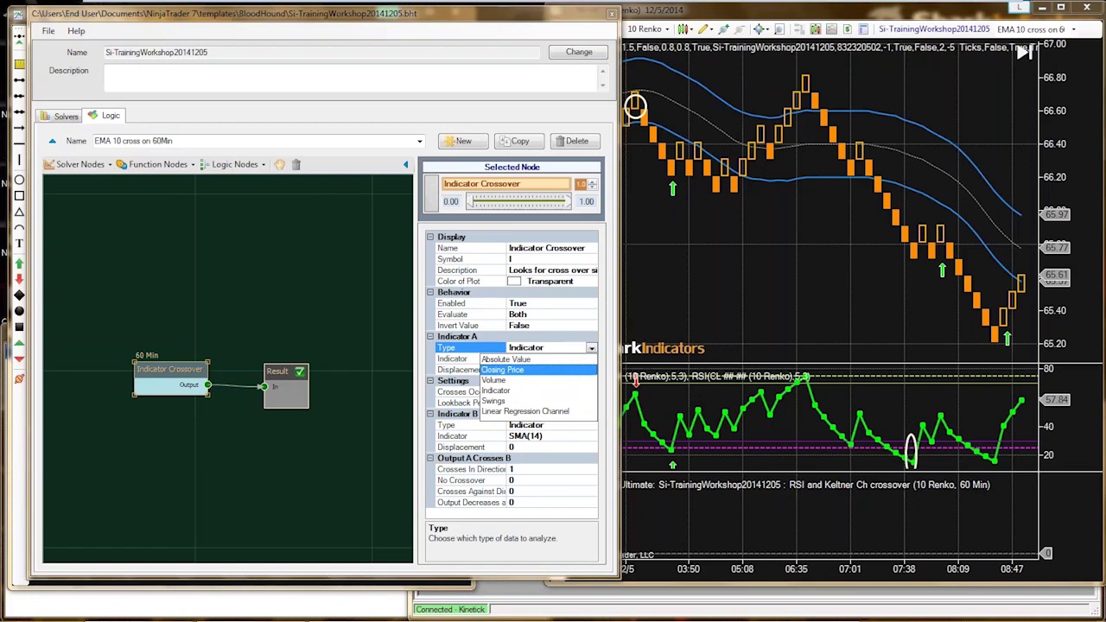
{"action": "key", "text": "Return"}
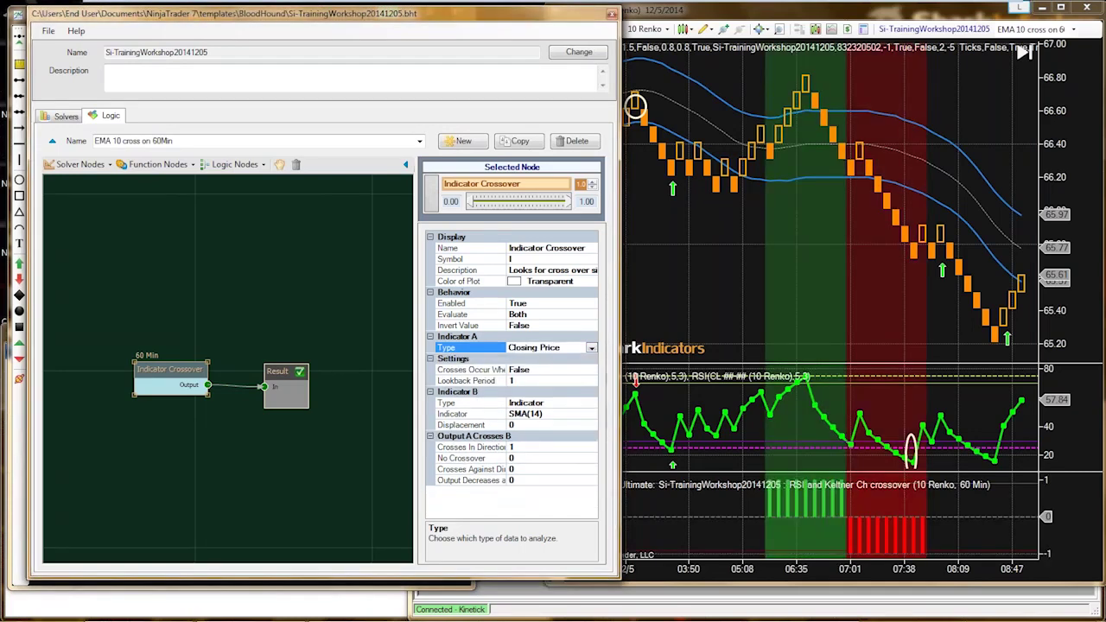
Set Indicator B of the 60 Min Indicator Crossover node to an EMA with a period of 10
{"action": "left_click", "coordinate": [544, 414]}
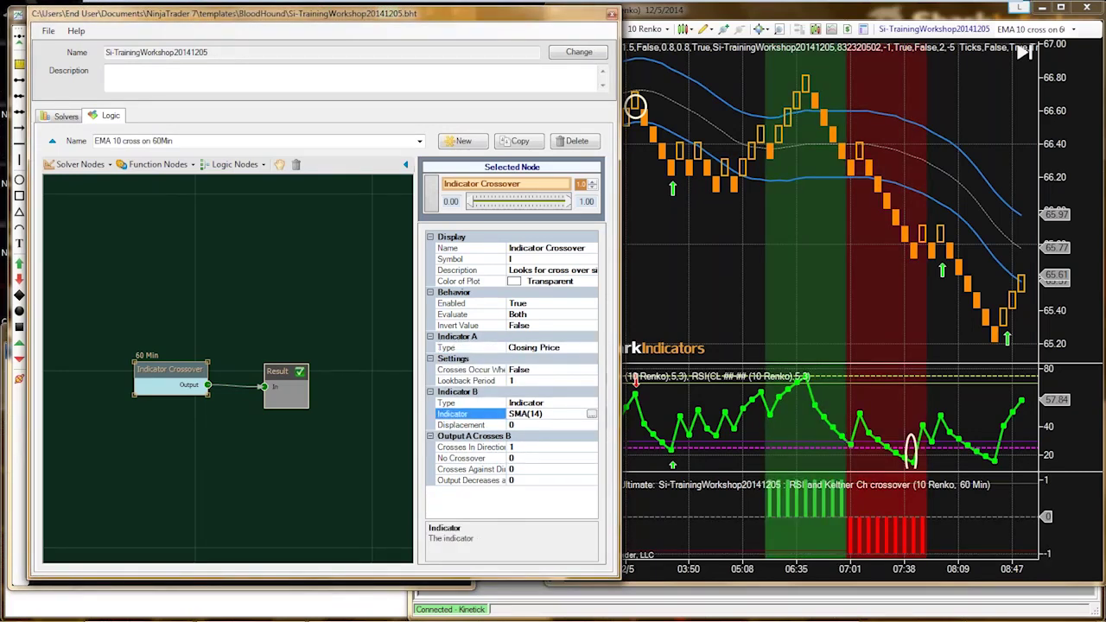
{"action": "left_click", "coordinate": [592, 414]}
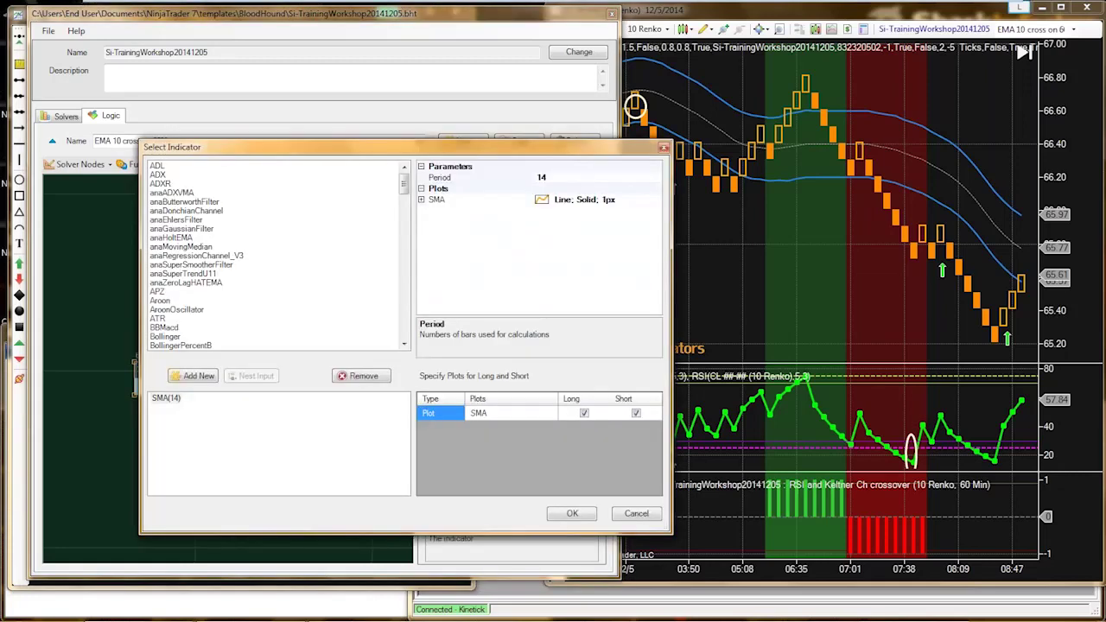
{"action": "left_click", "coordinate": [181, 246]}
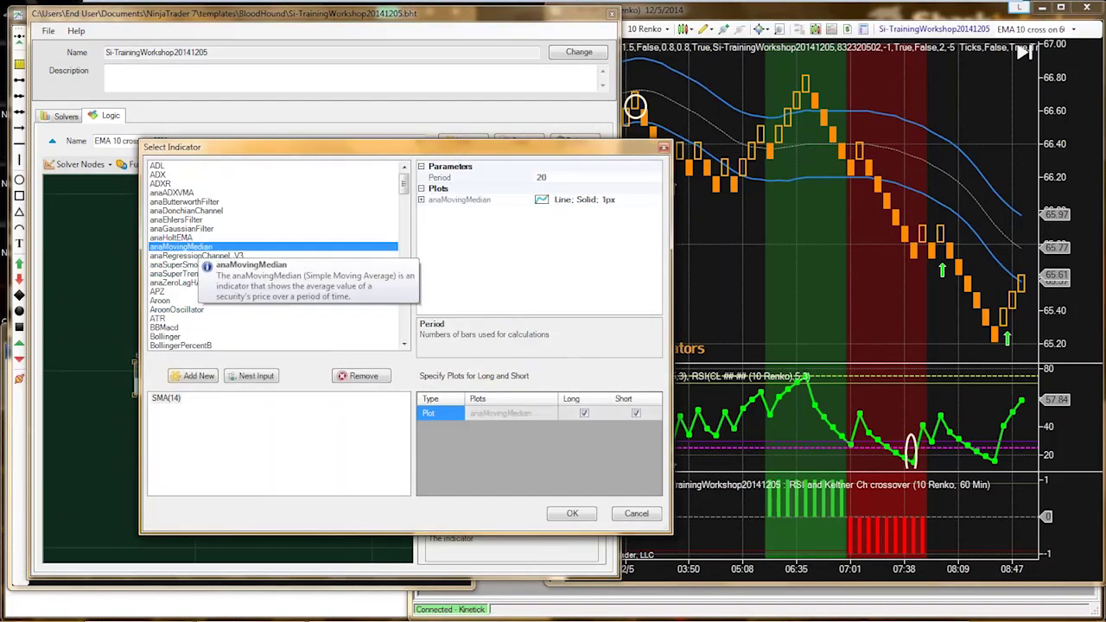
{"action": "key", "text": "e"}
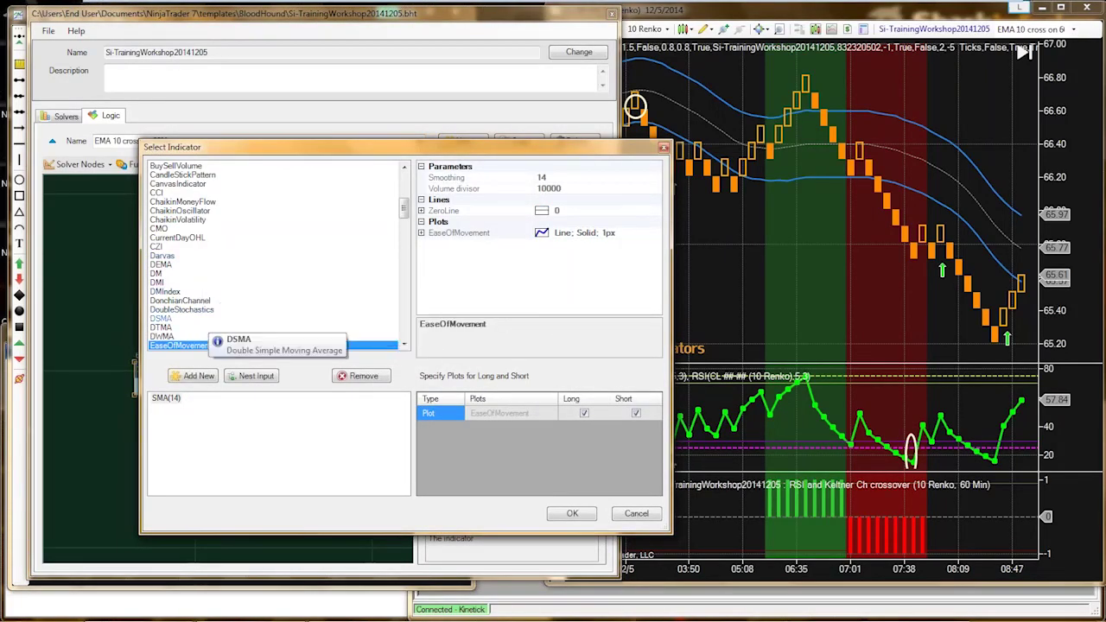
{"action": "key", "text": "e"}
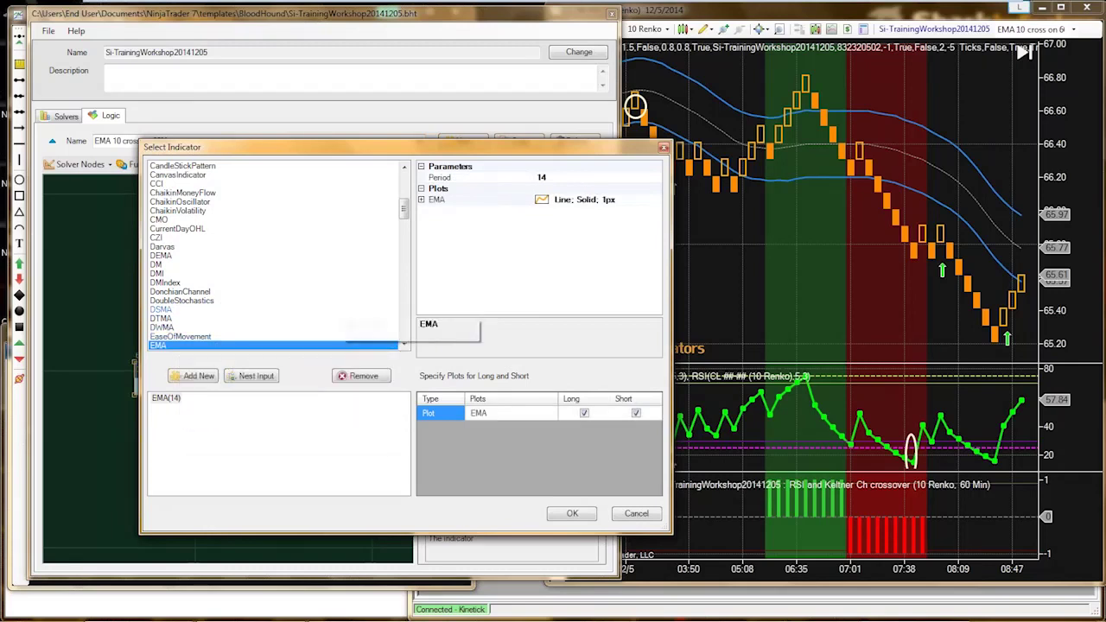
{"action": "double_click", "coordinate": [542, 177]}
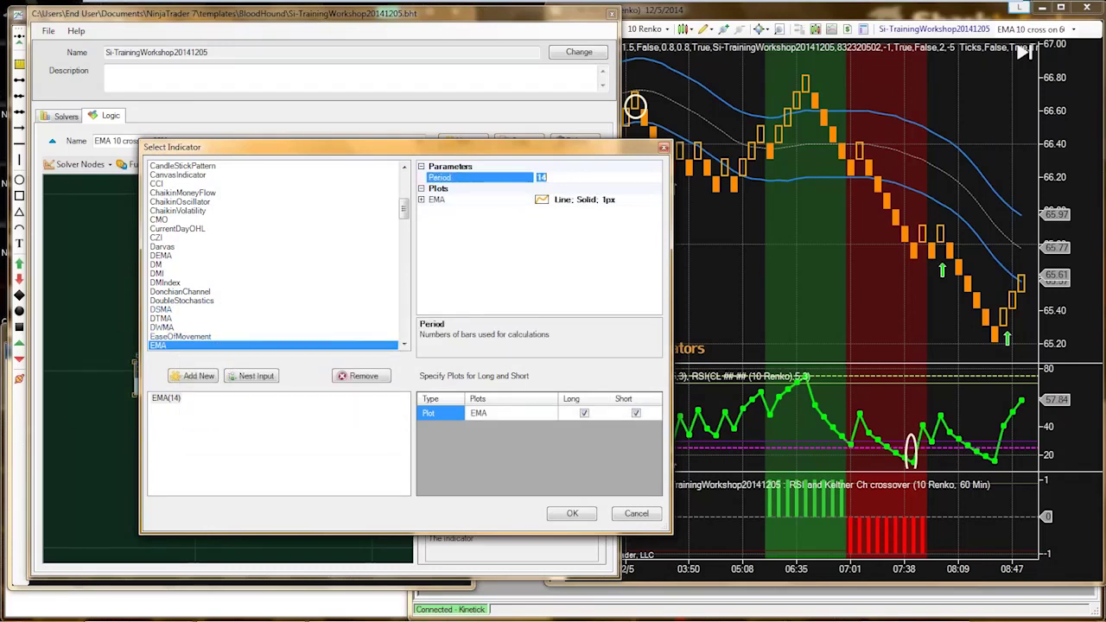
{"action": "type", "text": "10"}
{"action": "key", "text": "Tab"}
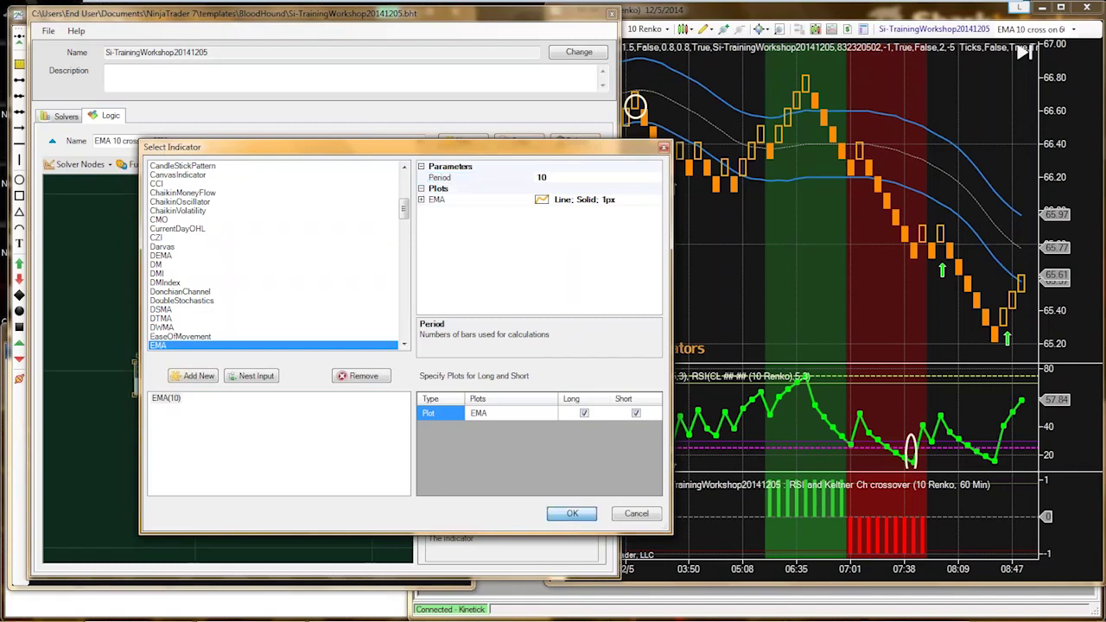
{"action": "key", "text": "Return"}
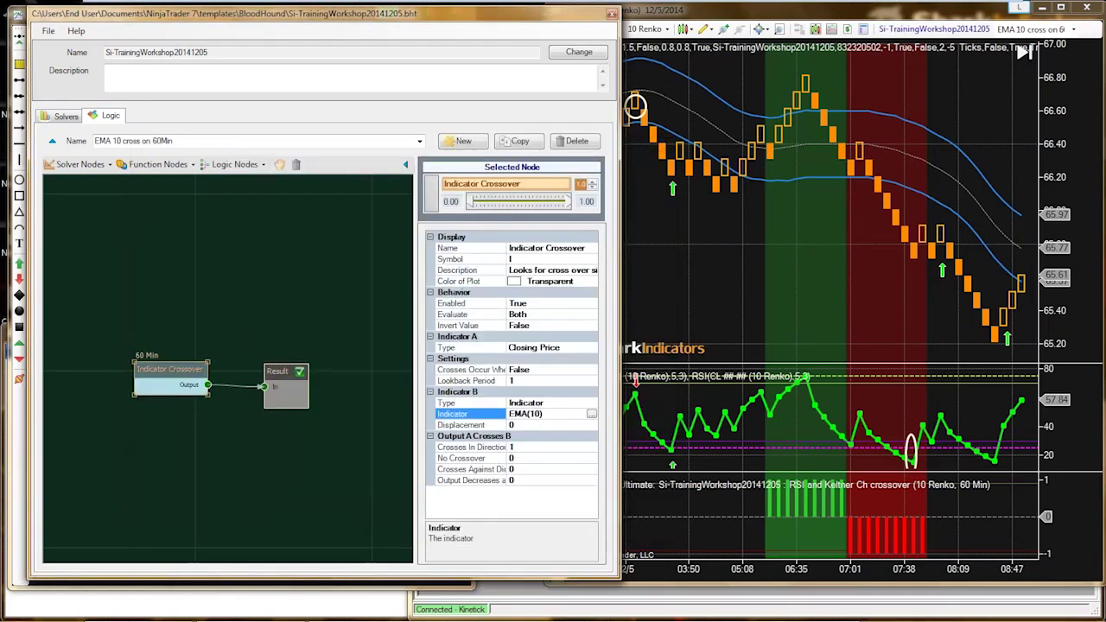
Close the Si-TrainingWorkshop20141205 BloodHound template and widen the 60 Min CL chart window up to the 10 Renko chart
{"action": "left_click", "coordinate": [471, 447]}
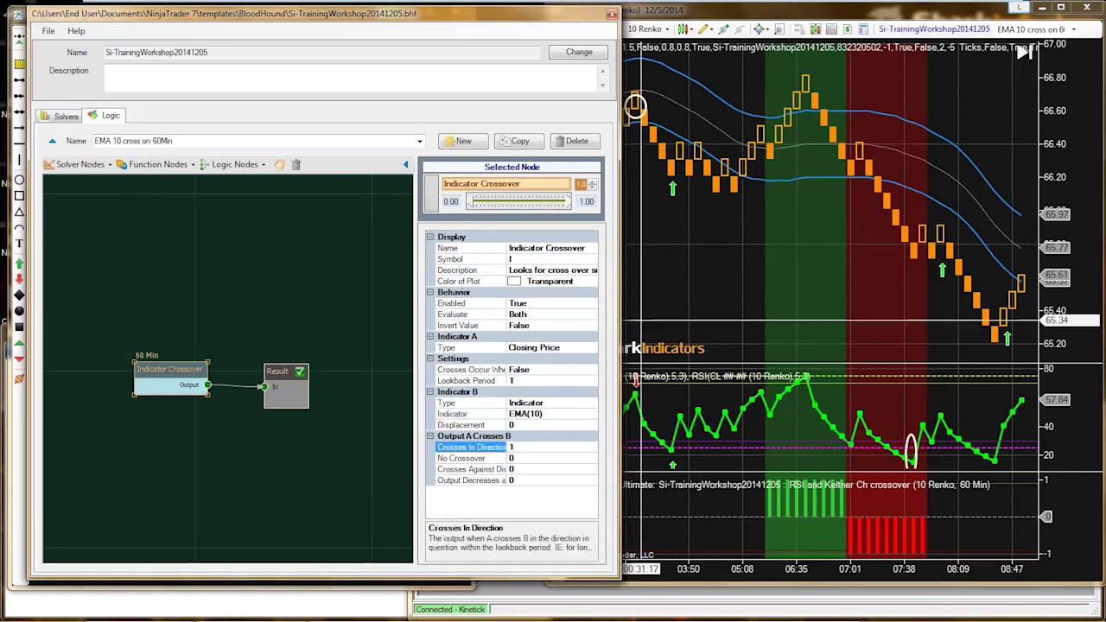
{"action": "left_click", "coordinate": [669, 279]}
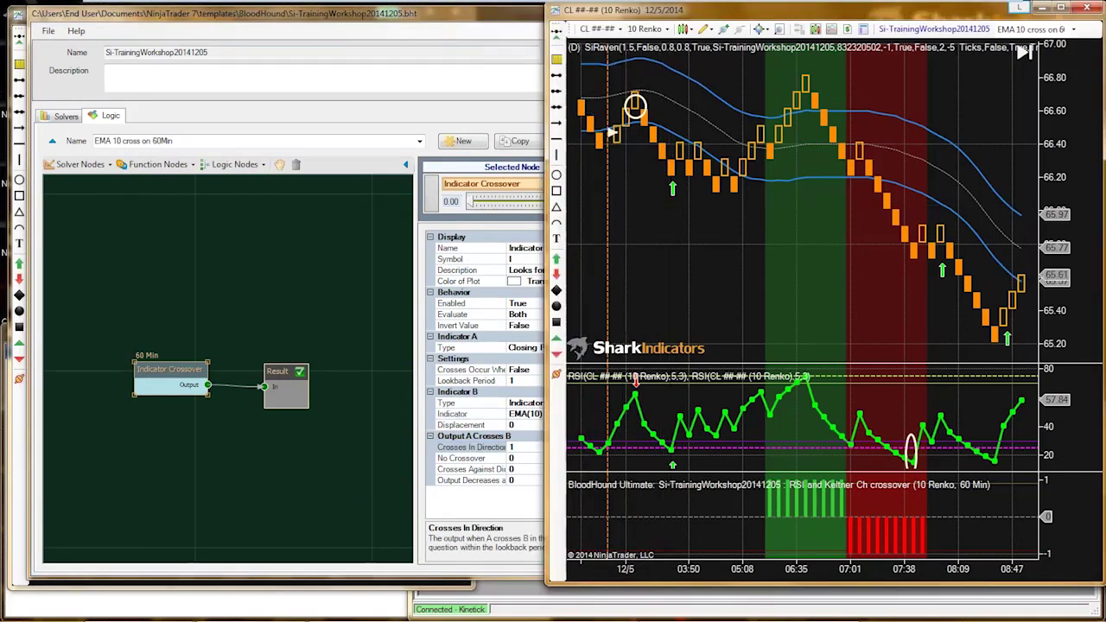
{"action": "left_click_drag", "start_coordinate": [446, 16], "coordinate": [487, 31]}
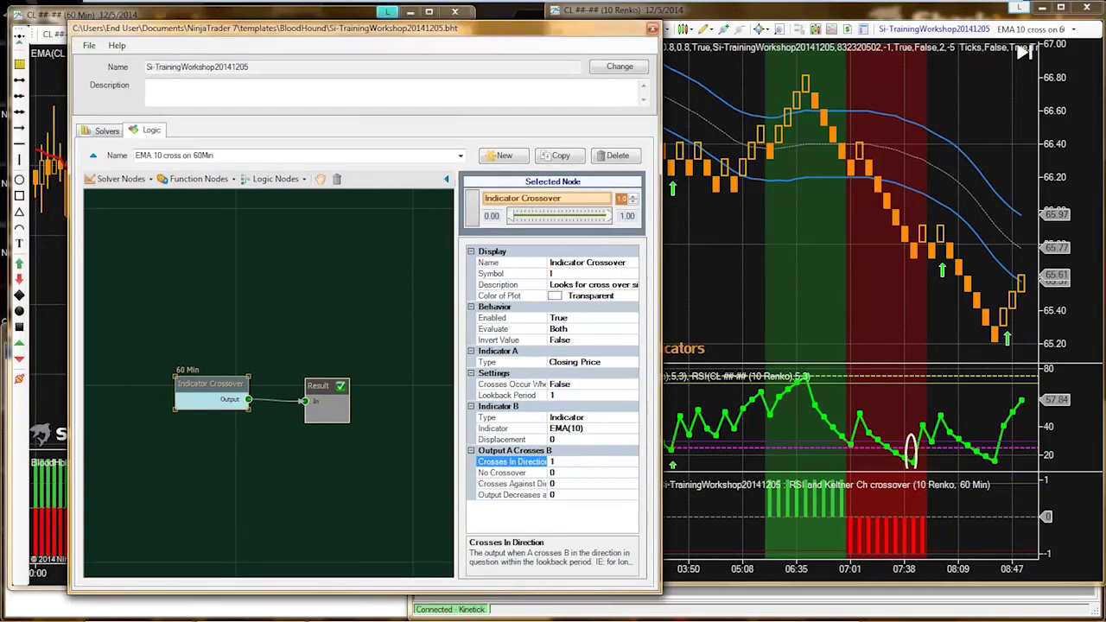
{"action": "left_click", "coordinate": [653, 28]}
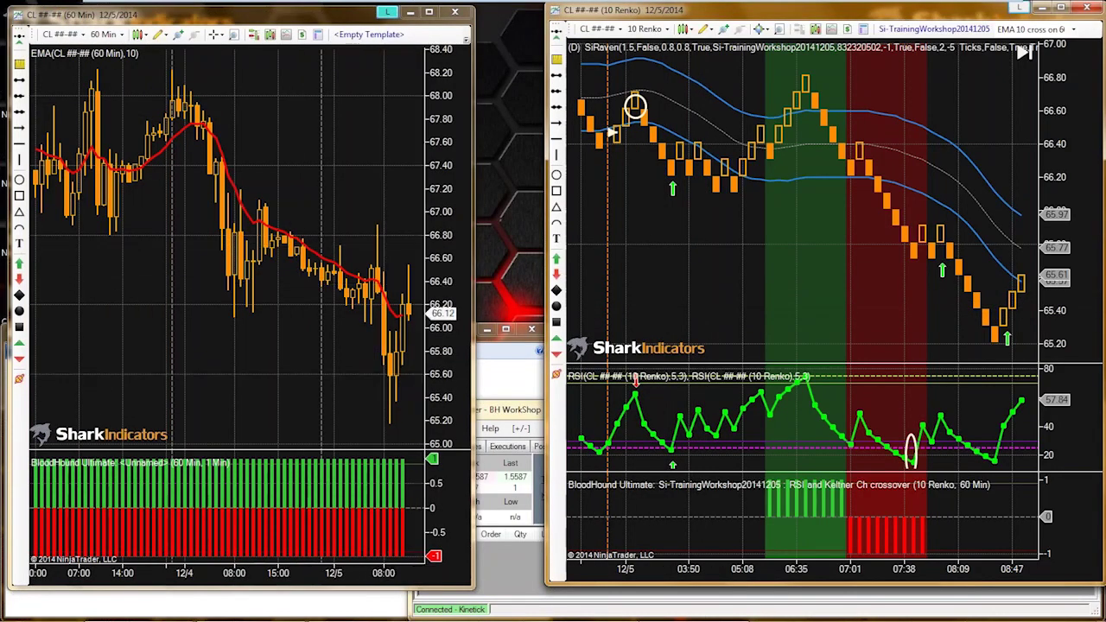
{"action": "left_click_drag", "start_coordinate": [473, 233], "coordinate": [552, 233]}
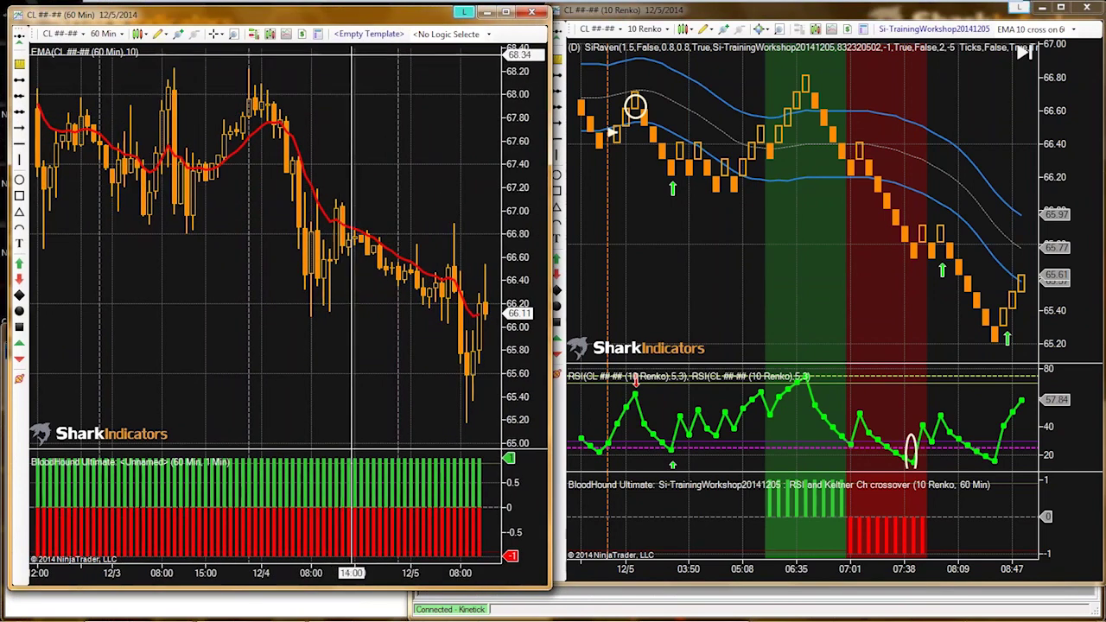
Add an Indicator Crossover solver to the 60 Min chart's empty BloodHound template and set its Indicator A type to Closing Price
{"action": "left_click", "coordinate": [369, 34]}
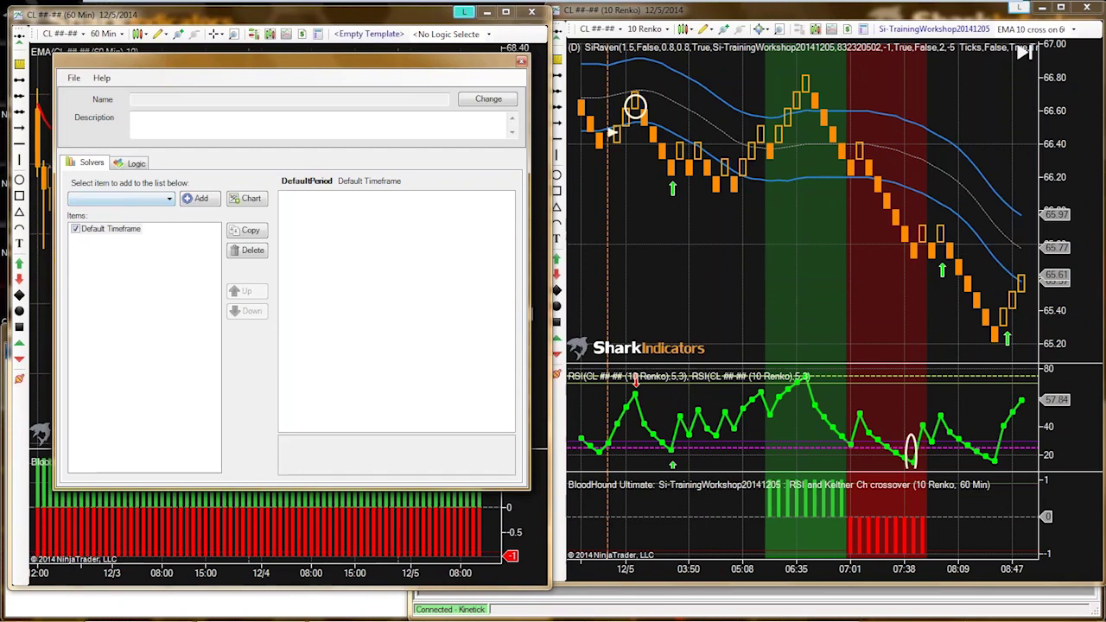
{"action": "left_click", "coordinate": [169, 198]}
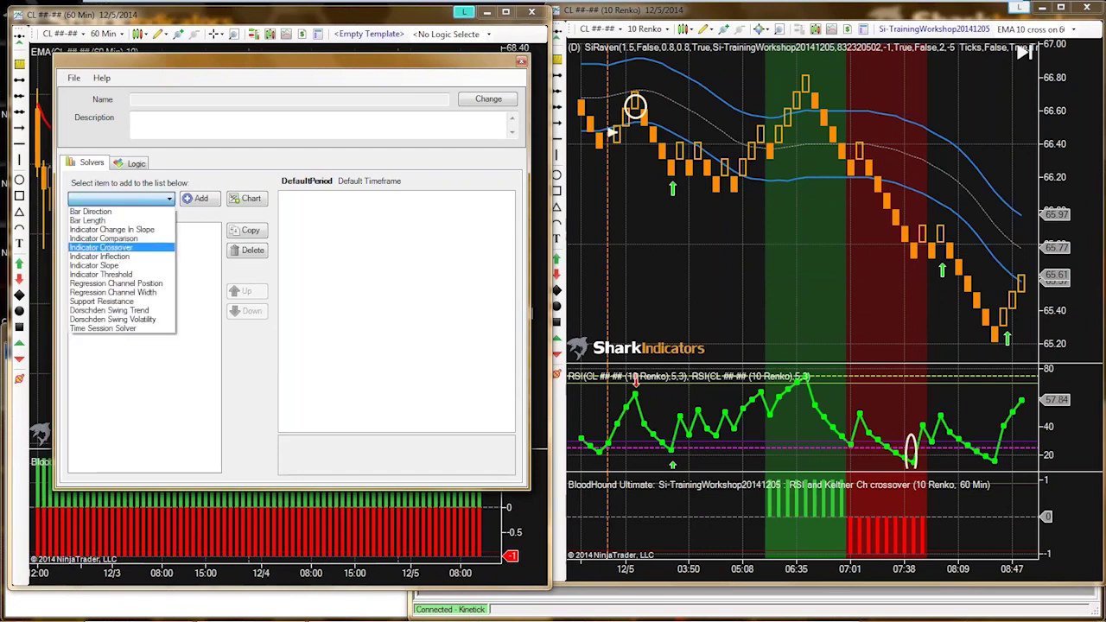
{"action": "left_click", "coordinate": [101, 247]}
{"action": "left_click", "coordinate": [196, 198]}
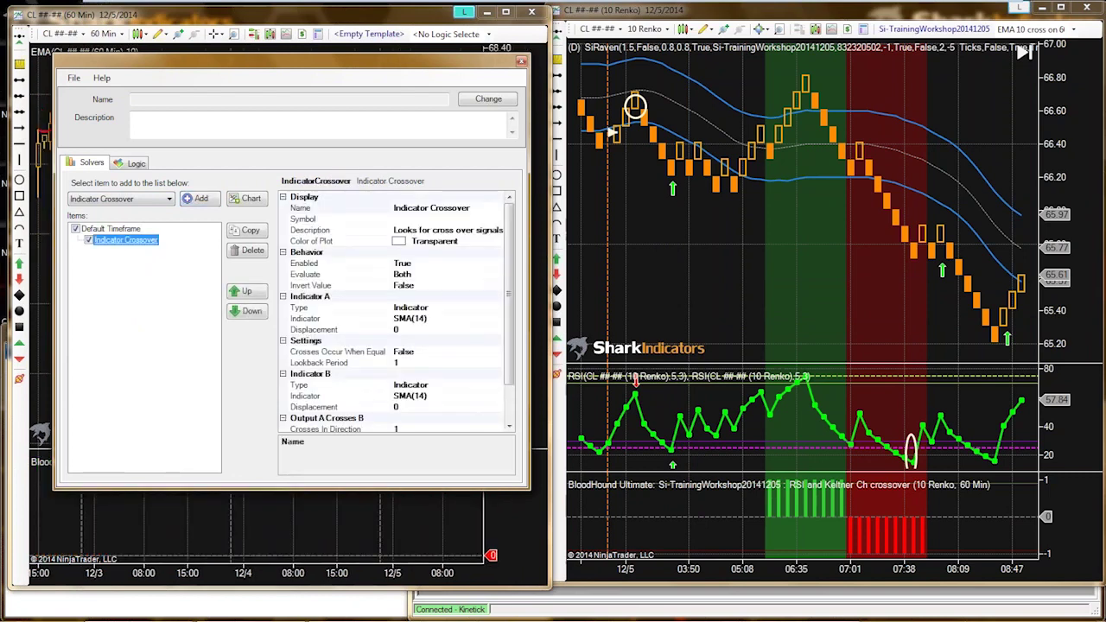
{"action": "left_click", "coordinate": [410, 307]}
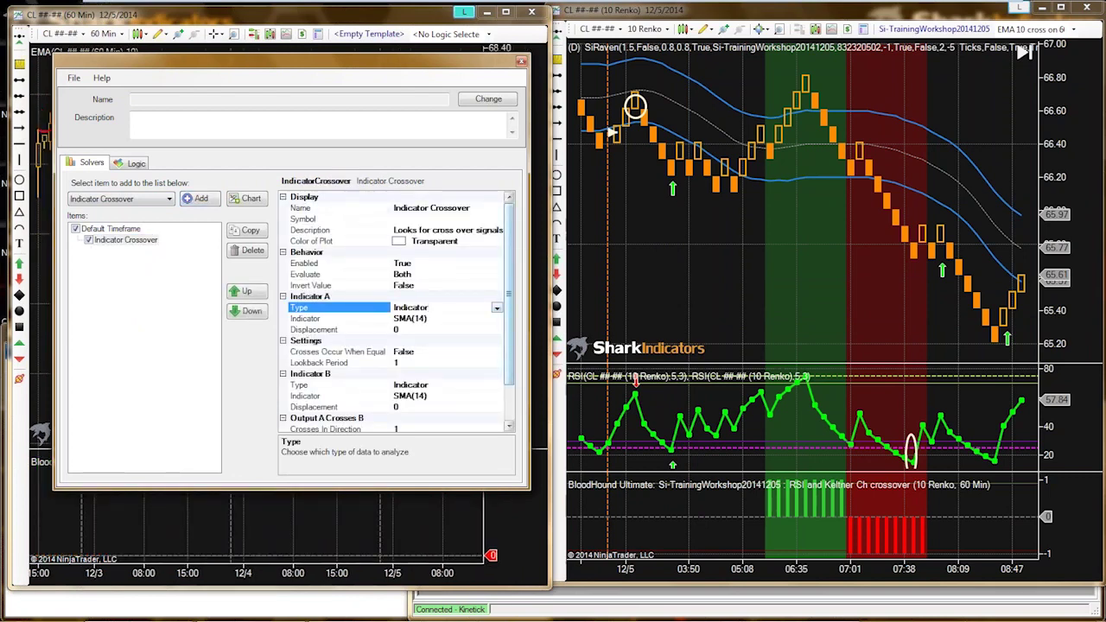
{"action": "left_click", "coordinate": [496, 307]}
{"action": "left_click", "coordinate": [407, 329]}
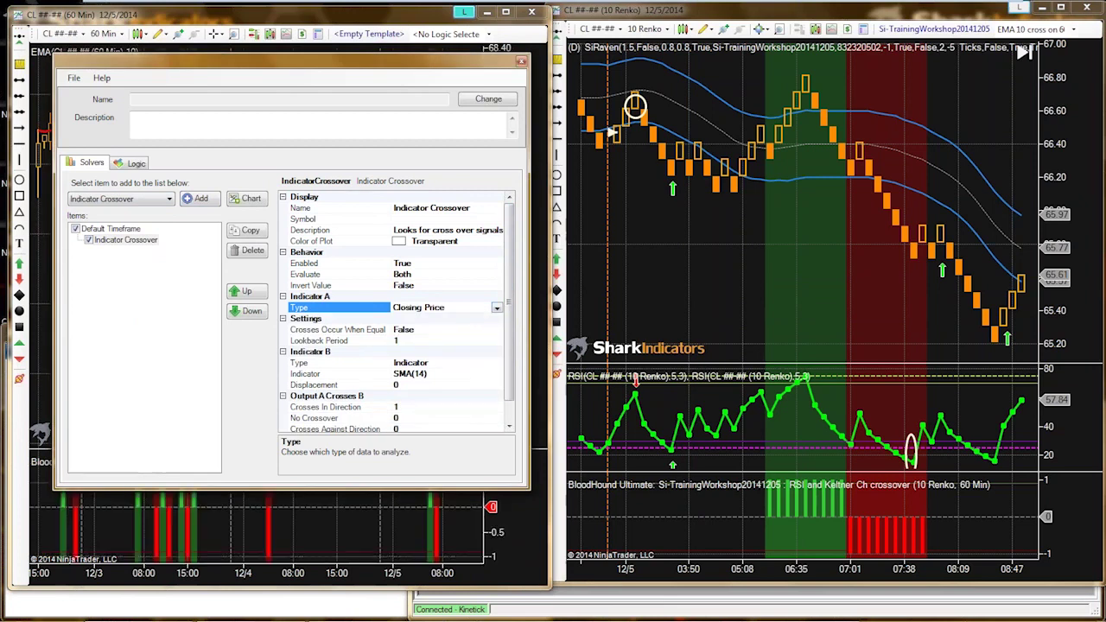
Set Indicator B of the 60 Min chart's Indicator Crossover solver to an EMA with a period of 10
{"action": "left_click", "coordinate": [411, 373]}
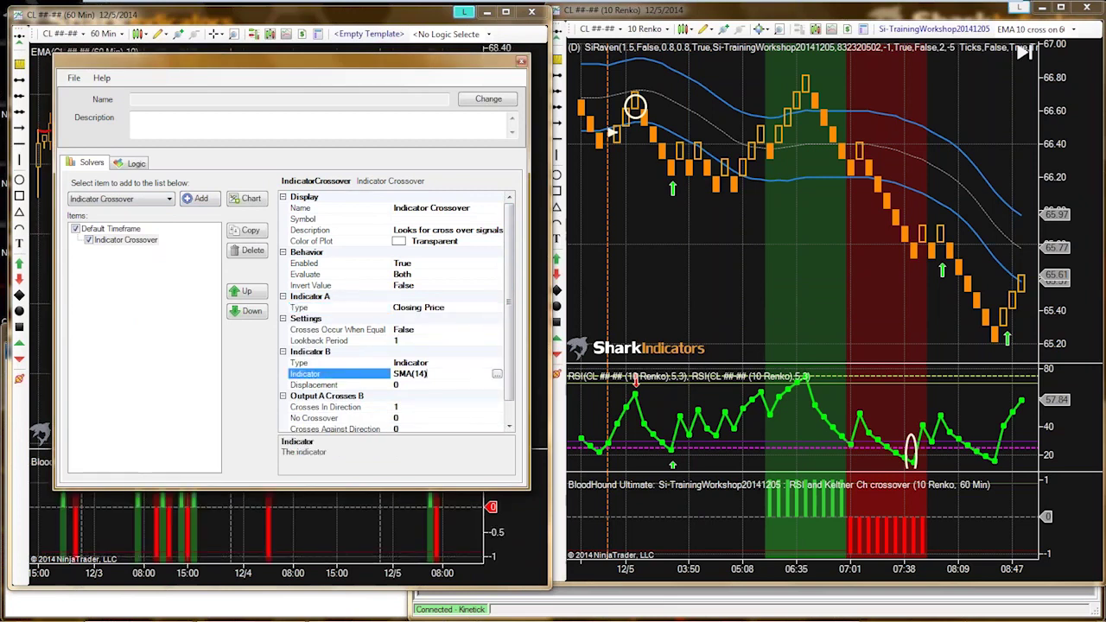
{"action": "left_click", "coordinate": [497, 374]}
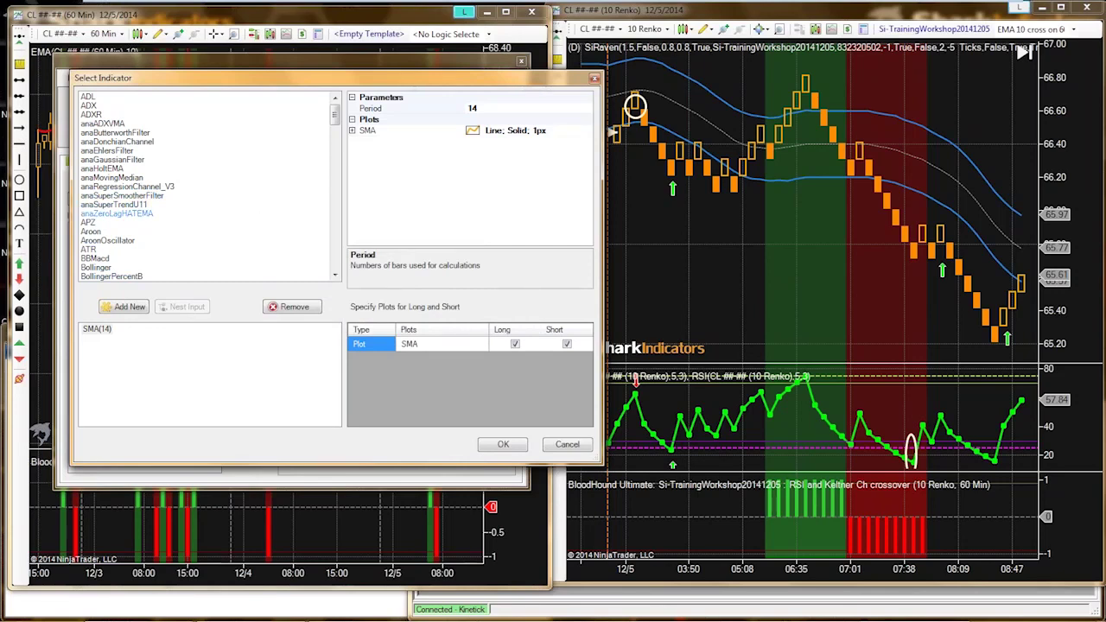
{"action": "left_click", "coordinate": [95, 232]}
{"action": "key", "text": "e"}
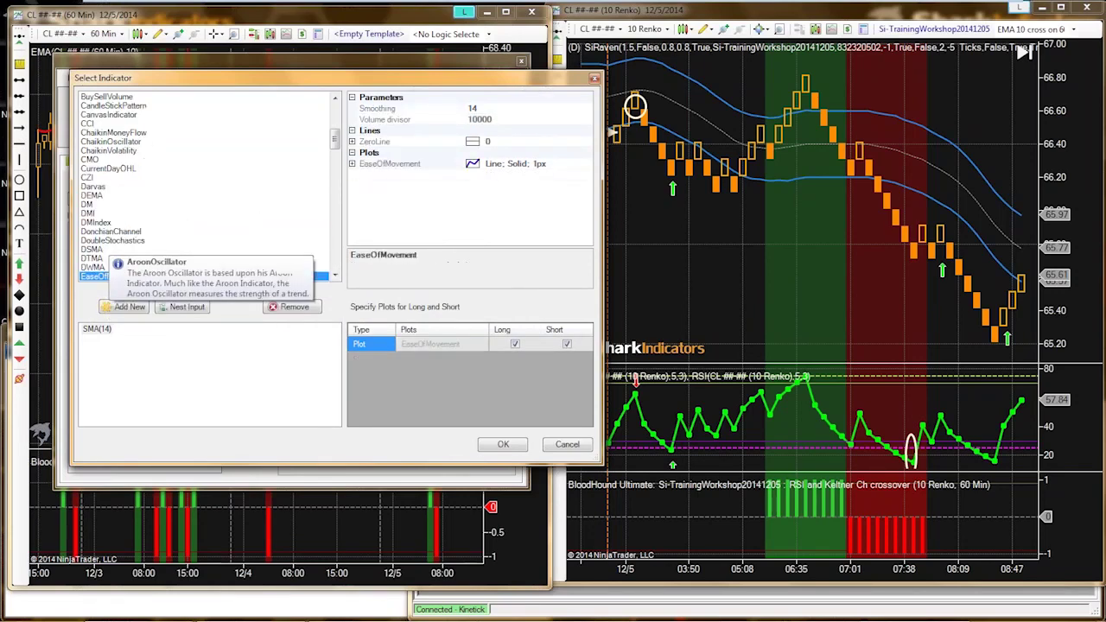
{"action": "key", "text": "e"}
{"action": "key", "text": "e"}
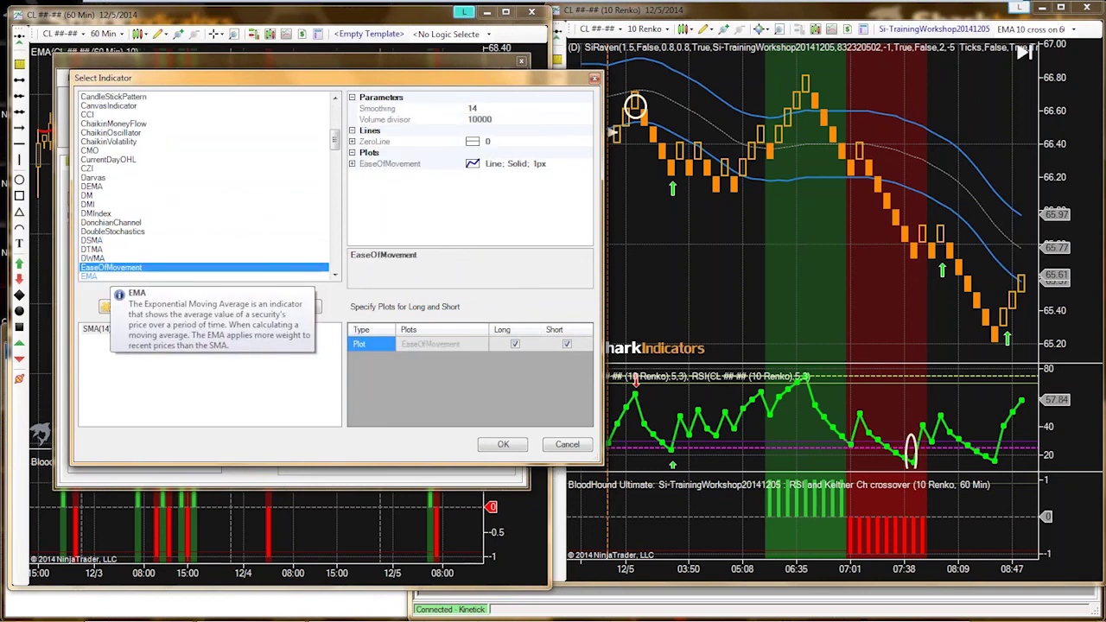
{"action": "key", "text": "Down"}
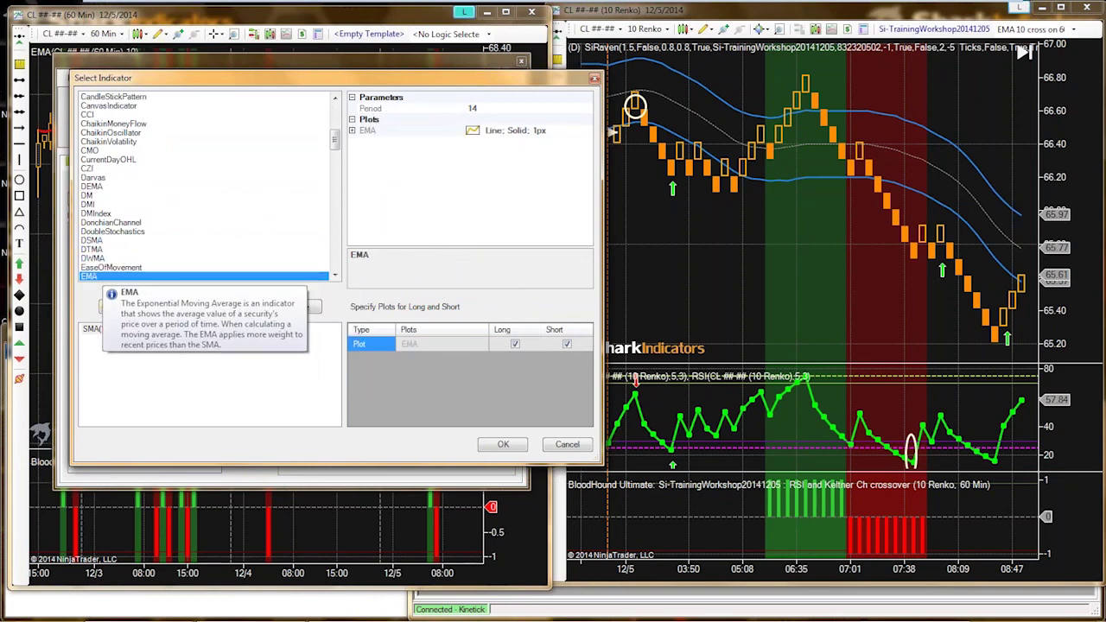
{"action": "left_click", "coordinate": [478, 108]}
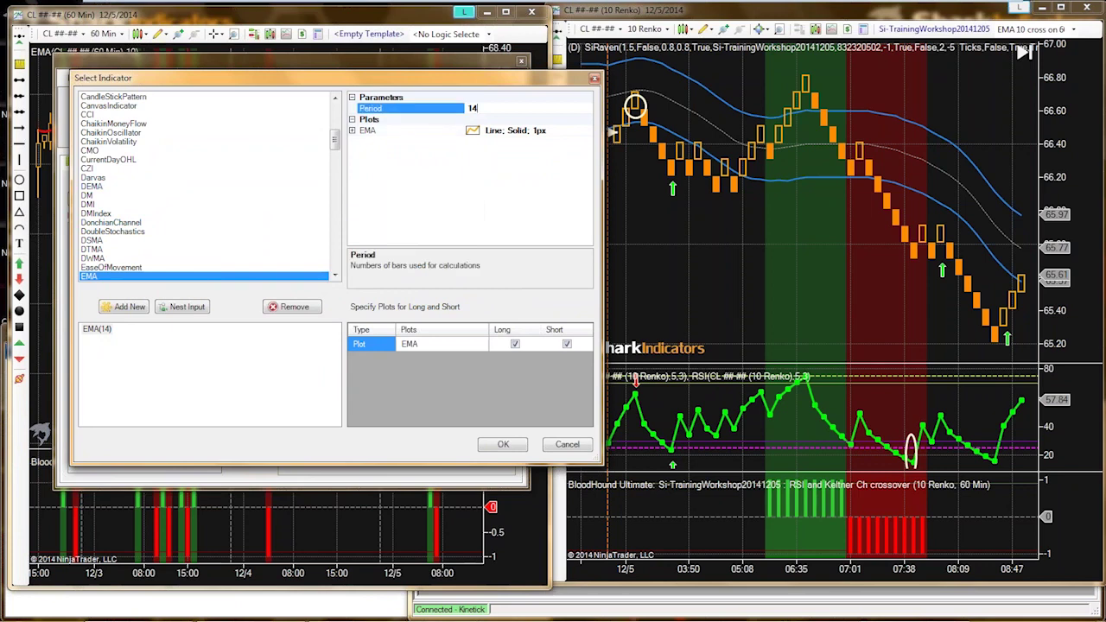
{"action": "key", "text": "BackSpace"}
{"action": "type", "text": "0"}
{"action": "key", "text": "Tab"}
{"action": "key", "text": "Return"}
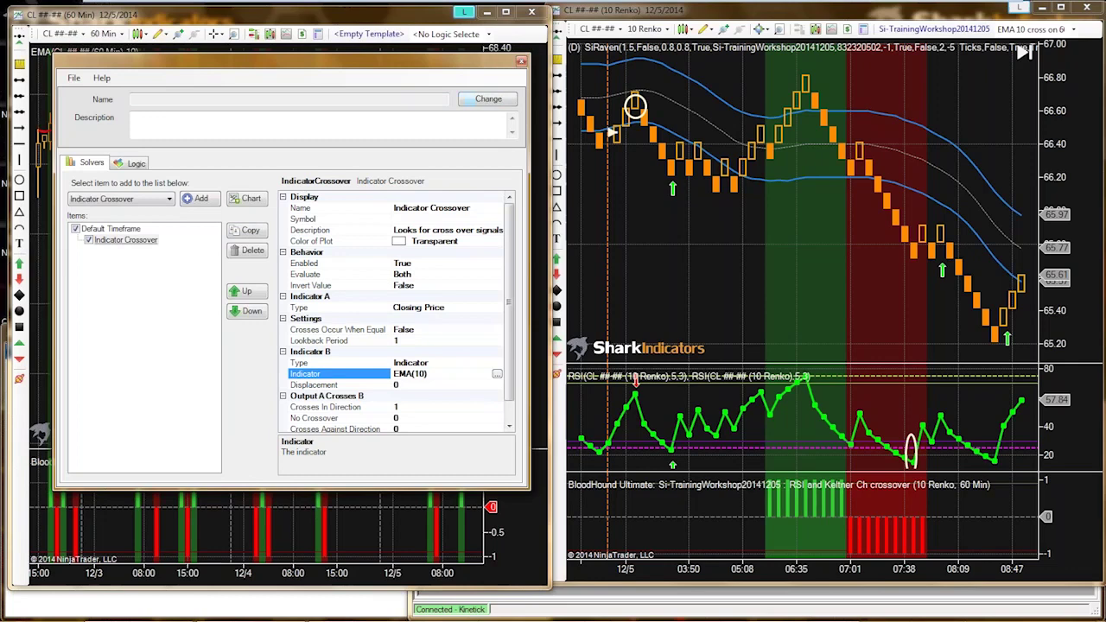
Review the crossover solver's Indicator A and Indicator B settings and close the 60 Min chart's BloodHound template without saving it
{"action": "left_click", "coordinate": [125, 239]}
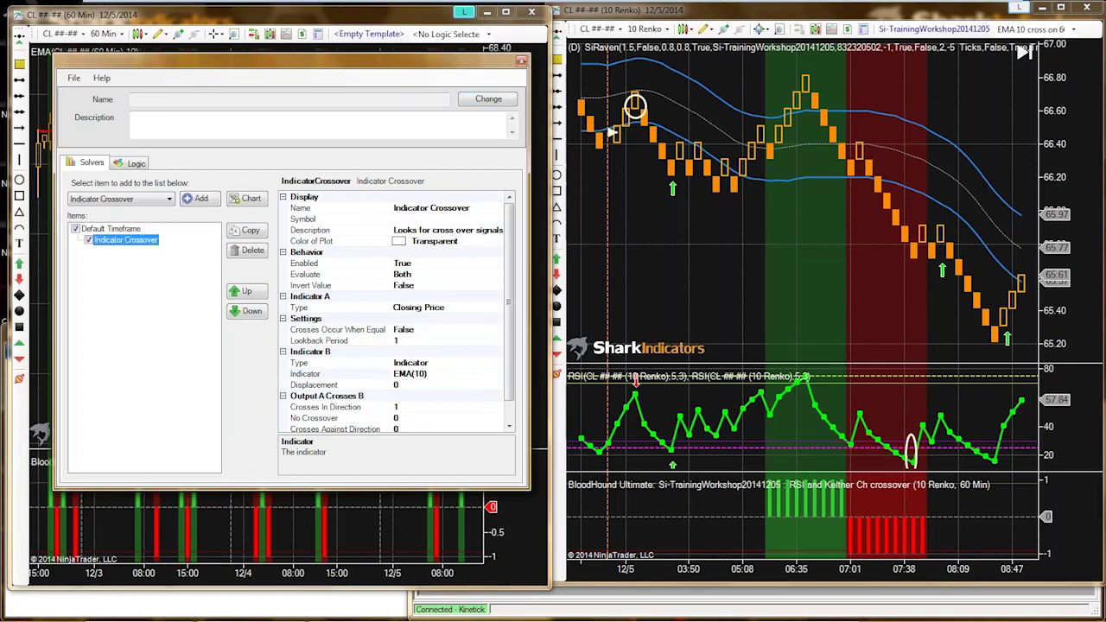
{"action": "left_click", "coordinate": [412, 308]}
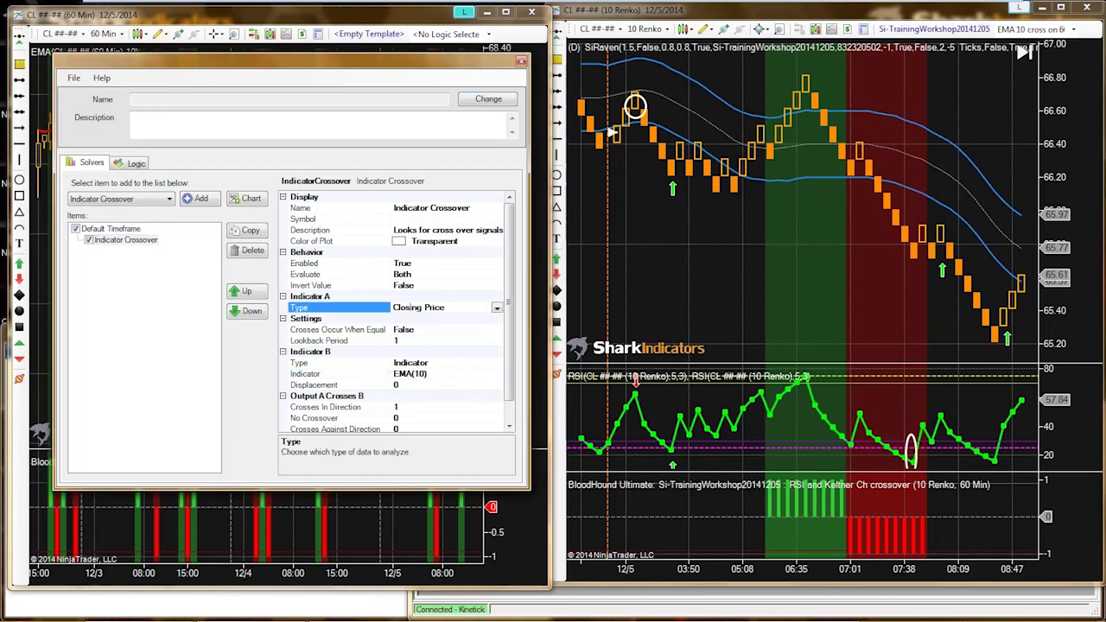
{"action": "left_click", "coordinate": [412, 373]}
{"action": "key", "text": "alt+F4"}
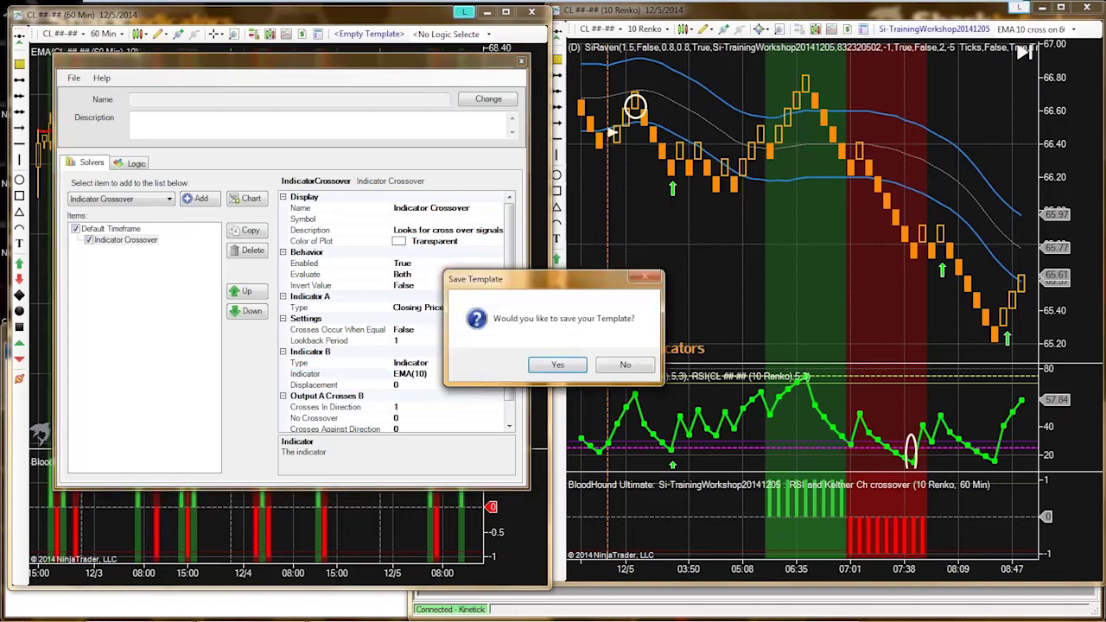
{"action": "left_click", "coordinate": [625, 364]}
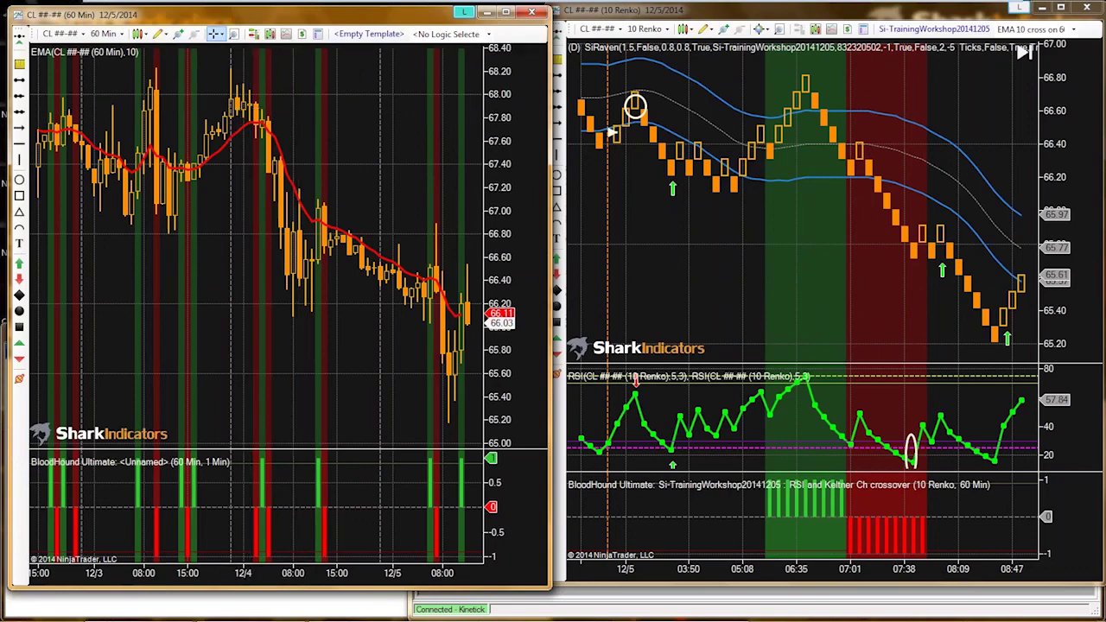
Turn on the crosshair shared between charts and compare the EMA crossover signal times on the 60 Min and 10 Renko charts
{"action": "left_click", "coordinate": [213, 34]}
{"action": "left_click", "coordinate": [245, 79]}
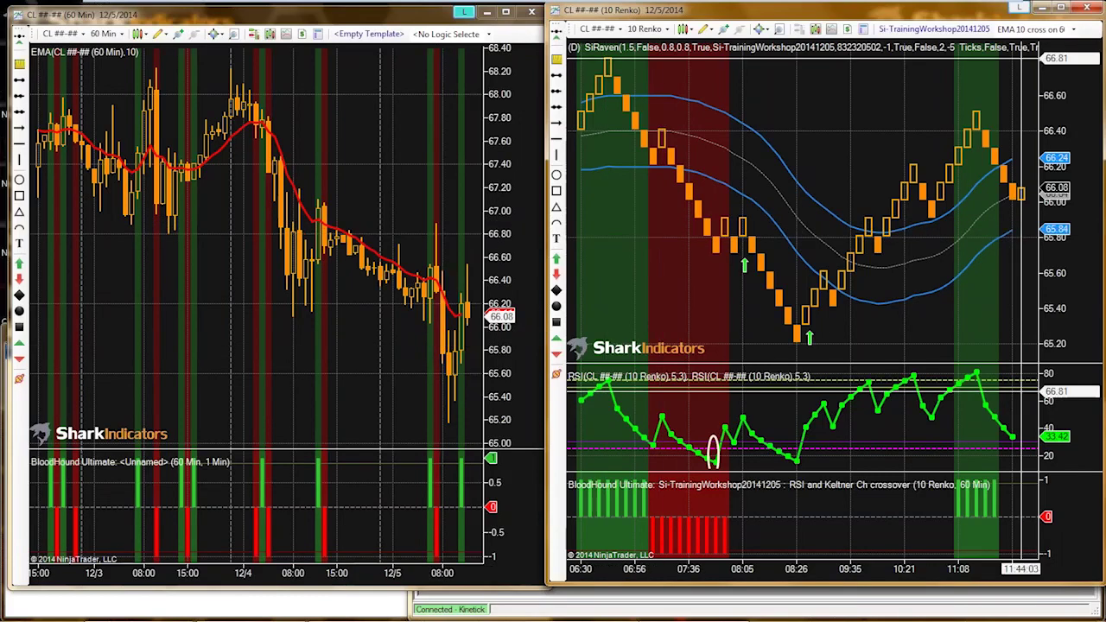
{"action": "scroll", "coordinate": [1024, 251], "scroll_direction": "up", "scroll_amount": 3}
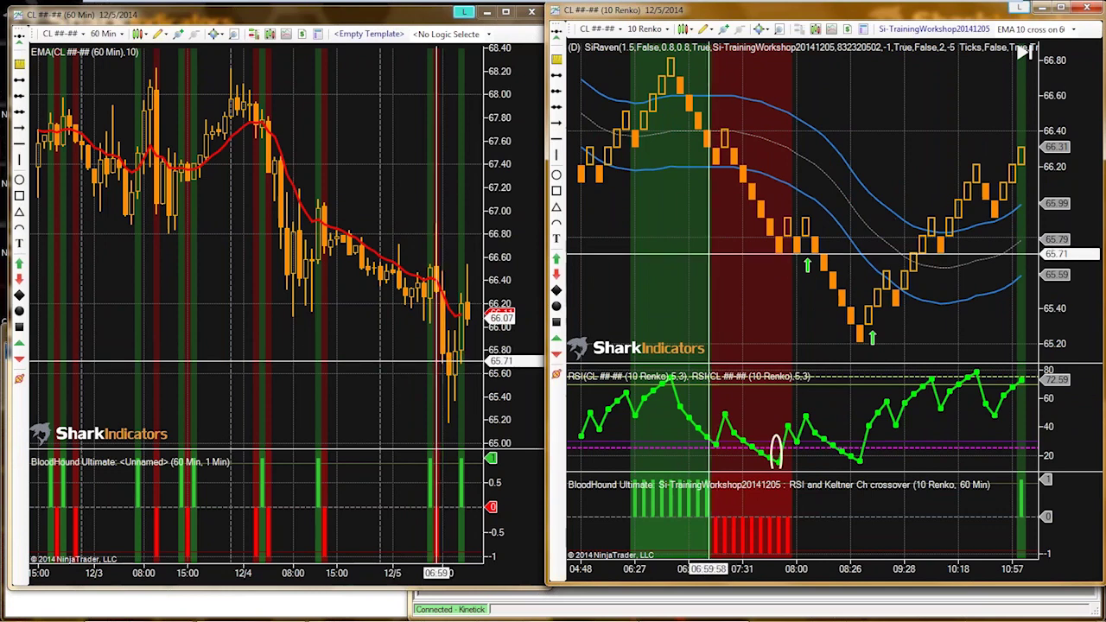
{"action": "scroll", "coordinate": [832, 74], "scroll_direction": "down", "scroll_amount": 3}
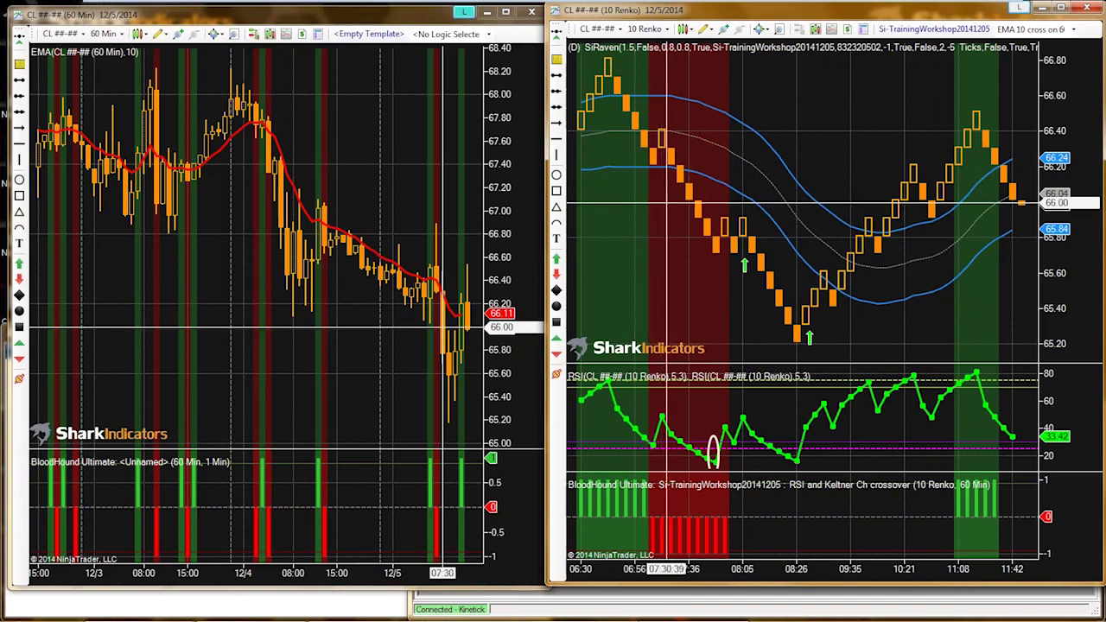
Rename the 60 Min Indicator Crossover solver in the 10 Renko chart's BloodHound template as Close/EMA10 Crossover
{"action": "scroll", "coordinate": [674, 205], "scroll_direction": "up", "scroll_amount": 2}
{"action": "scroll", "coordinate": [700, 209], "scroll_direction": "up", "scroll_amount": 10}
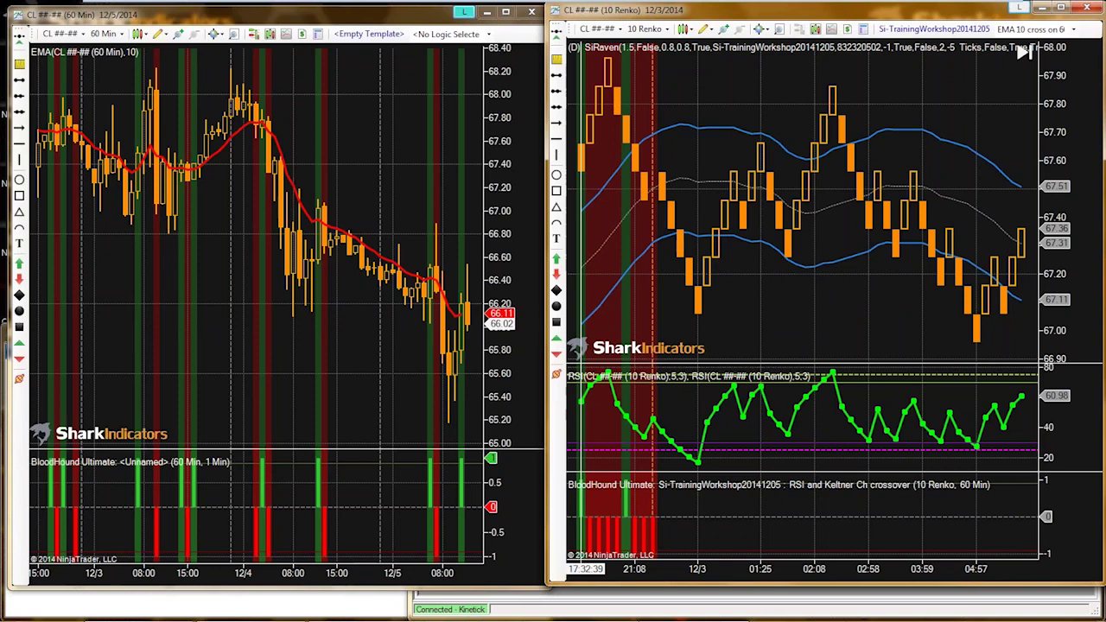
{"action": "left_click", "coordinate": [912, 32]}
{"action": "left_click", "coordinate": [126, 297]}
{"action": "left_click", "coordinate": [160, 308]}
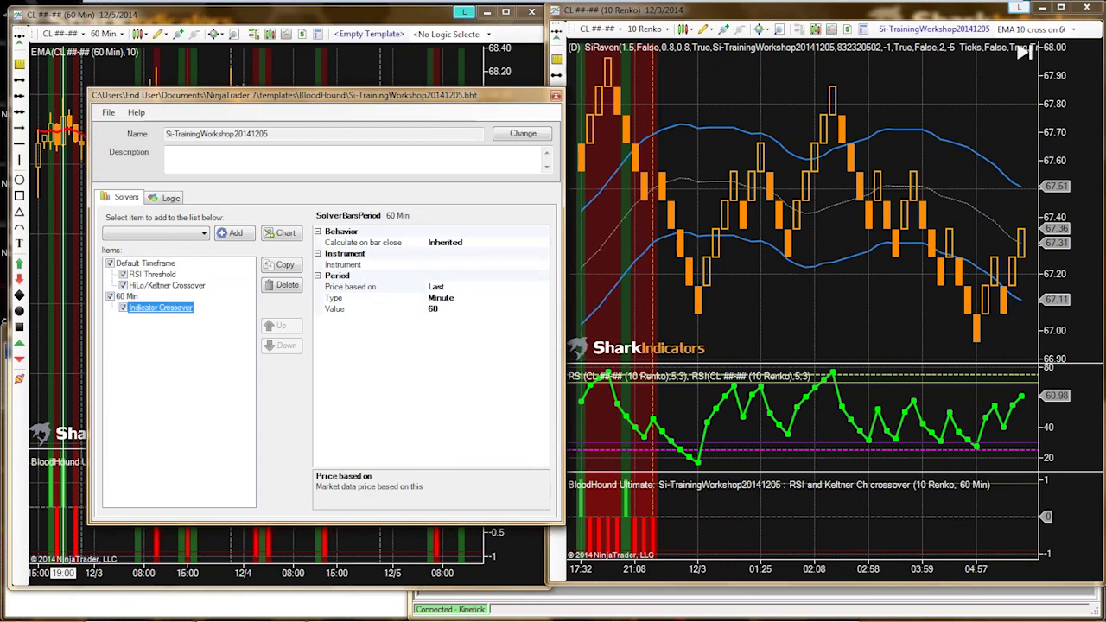
{"action": "left_click", "coordinate": [448, 243]}
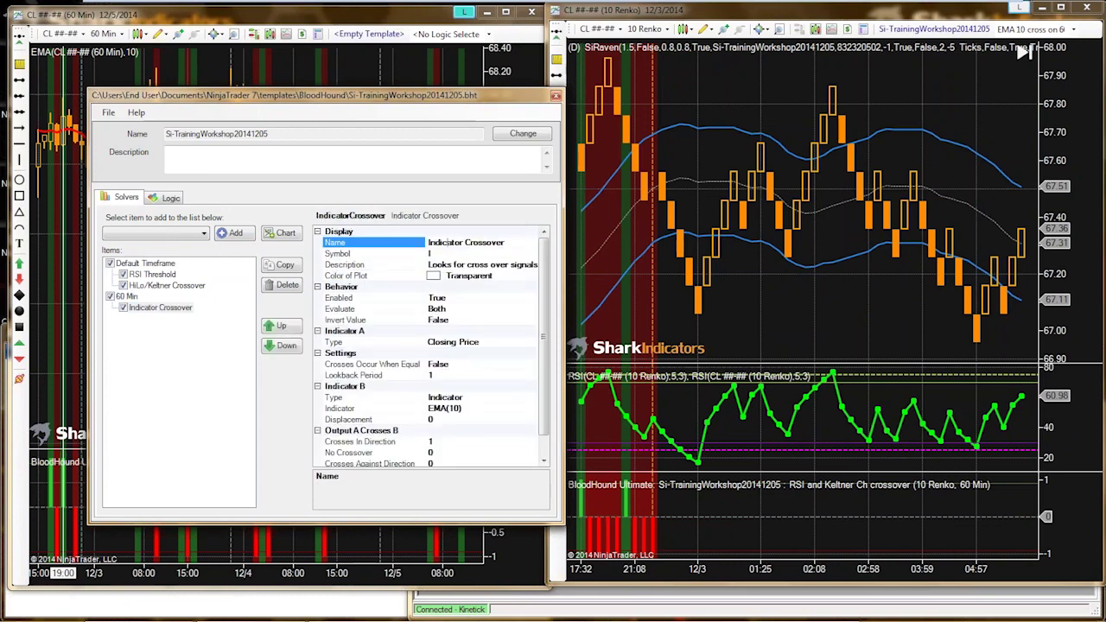
{"action": "left_click_drag", "start_coordinate": [463, 243], "coordinate": [427, 243]}
{"action": "type", "text": "EMA"}
{"action": "type", "text": "10"}
{"action": "type", "text": "Close"}
{"action": "type", "text": "/"}
Reposition the Close/EMA10 Crossover node in the EMA 10 cross on 60Min logic diagram and close the template window
{"action": "left_click", "coordinate": [164, 197]}
{"action": "left_click_drag", "start_coordinate": [214, 383], "coordinate": [207, 388]}
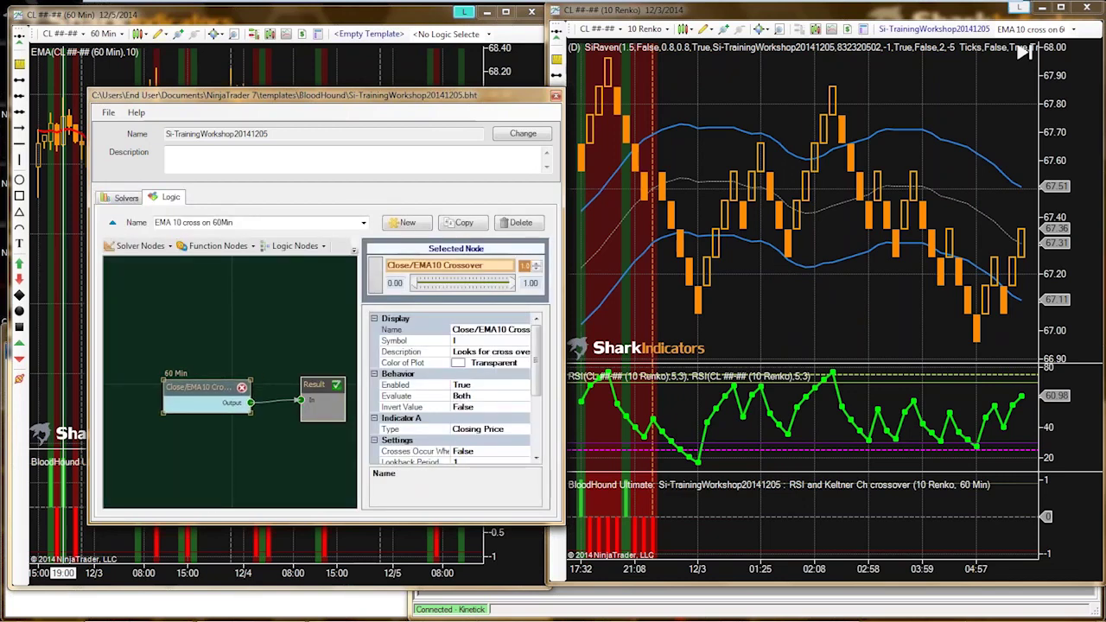
{"action": "left_click_drag", "start_coordinate": [207, 387], "coordinate": [218, 380]}
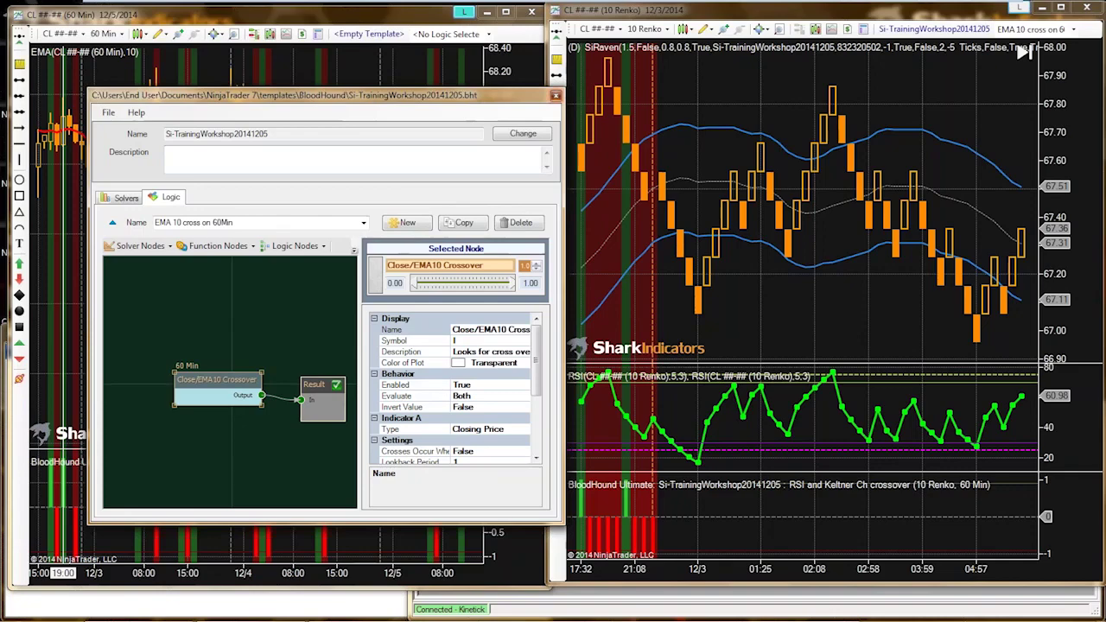
{"action": "left_click", "coordinate": [556, 95]}
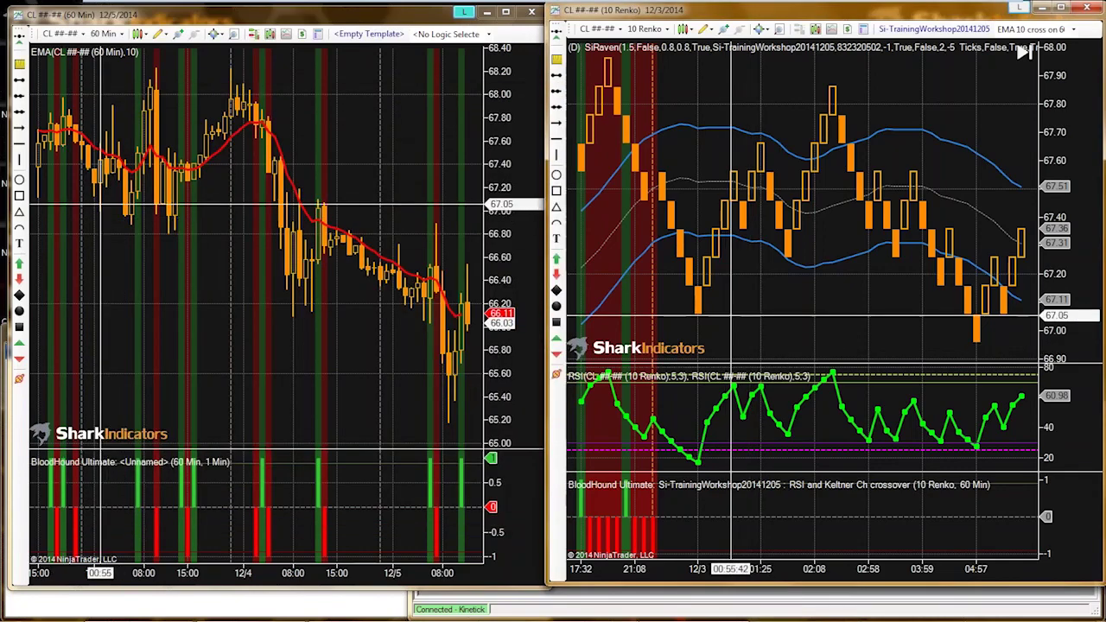
Compare the EMA crossover signals from 12/3 to 12/5 on the 10 Renko chart with those on the 60 Min chart
{"action": "left_click_drag", "start_coordinate": [735, 318], "coordinate": [876, 336]}
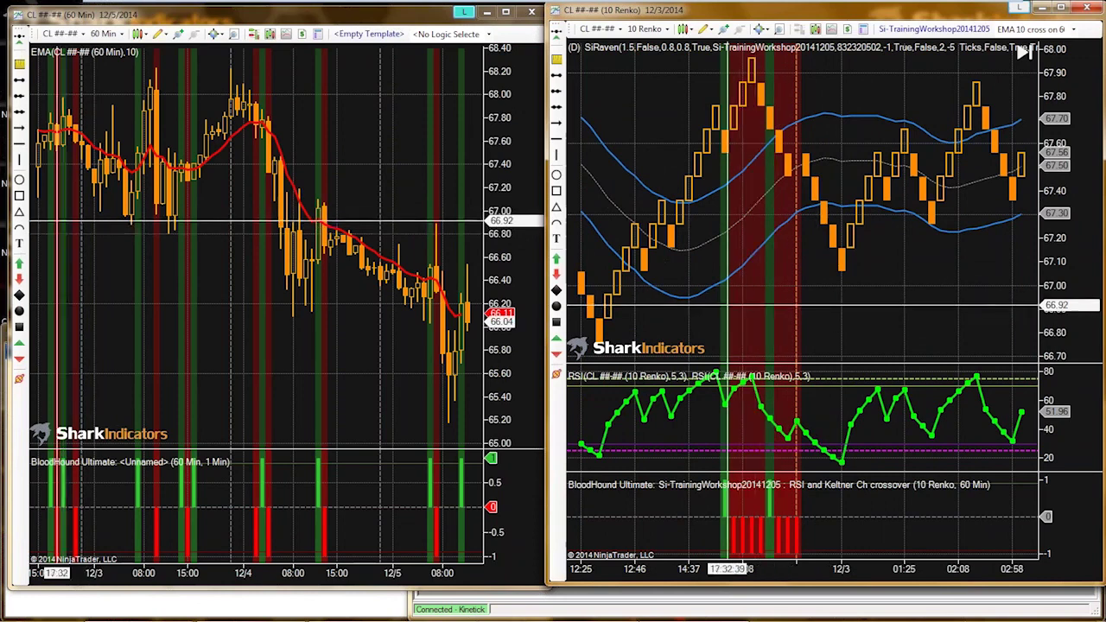
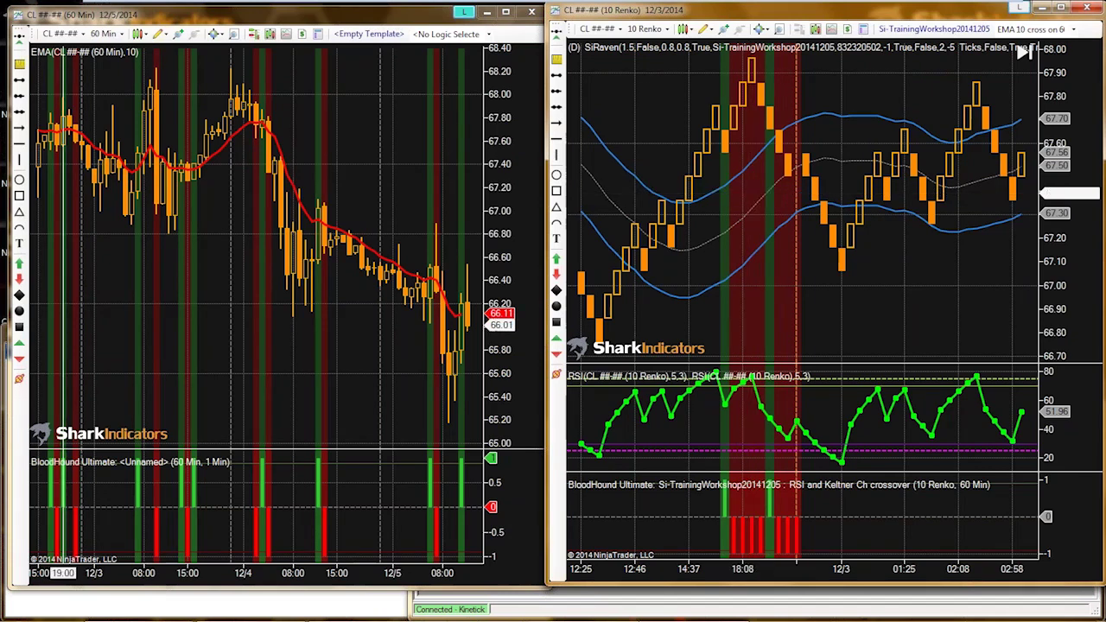
{"action": "scroll", "coordinate": [728, 187], "scroll_direction": "down", "scroll_amount": 10}
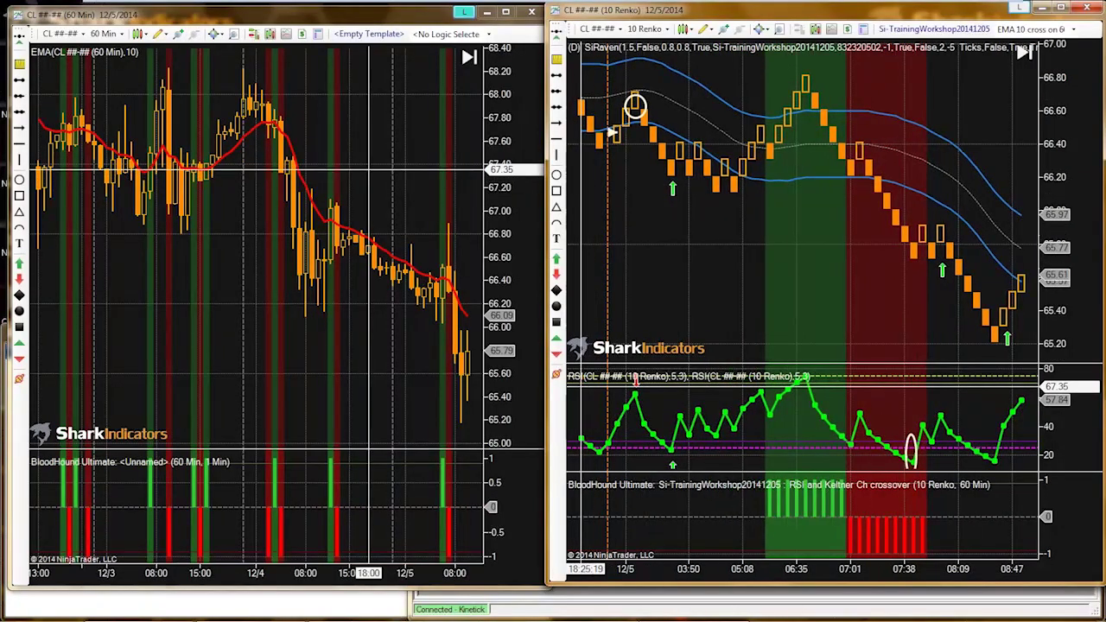
{"action": "left_click_drag", "start_coordinate": [611, 132], "coordinate": [707, 250]}
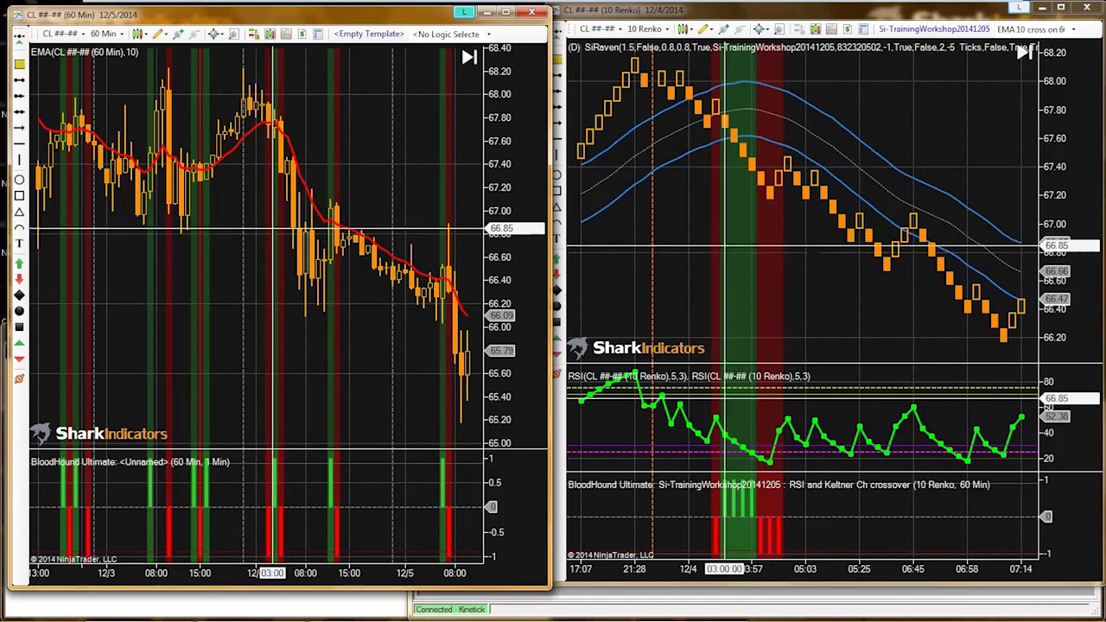
{"action": "scroll", "coordinate": [1020, 125], "scroll_direction": "up", "scroll_amount": 10}
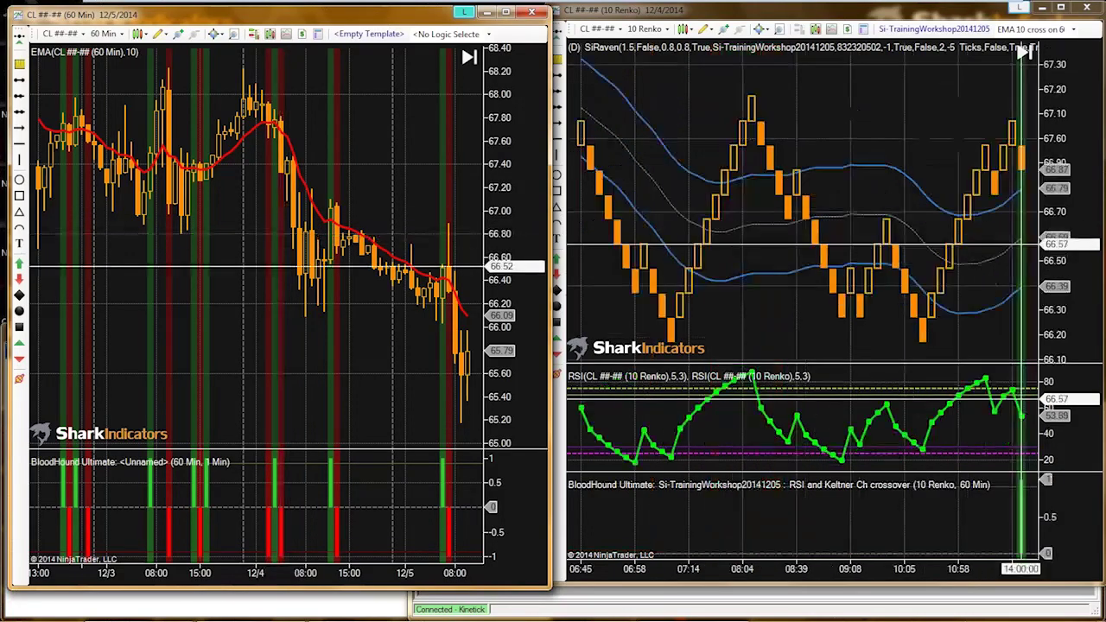
{"action": "left_click", "coordinate": [764, 262]}
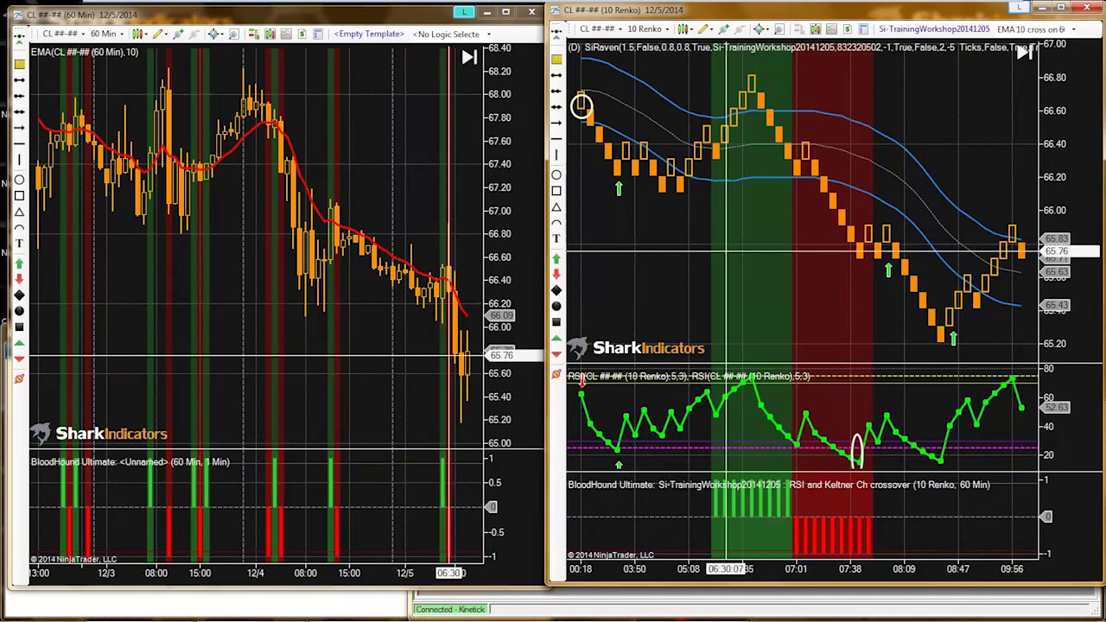
{"action": "scroll", "coordinate": [683, 259], "scroll_direction": "up", "scroll_amount": 5}
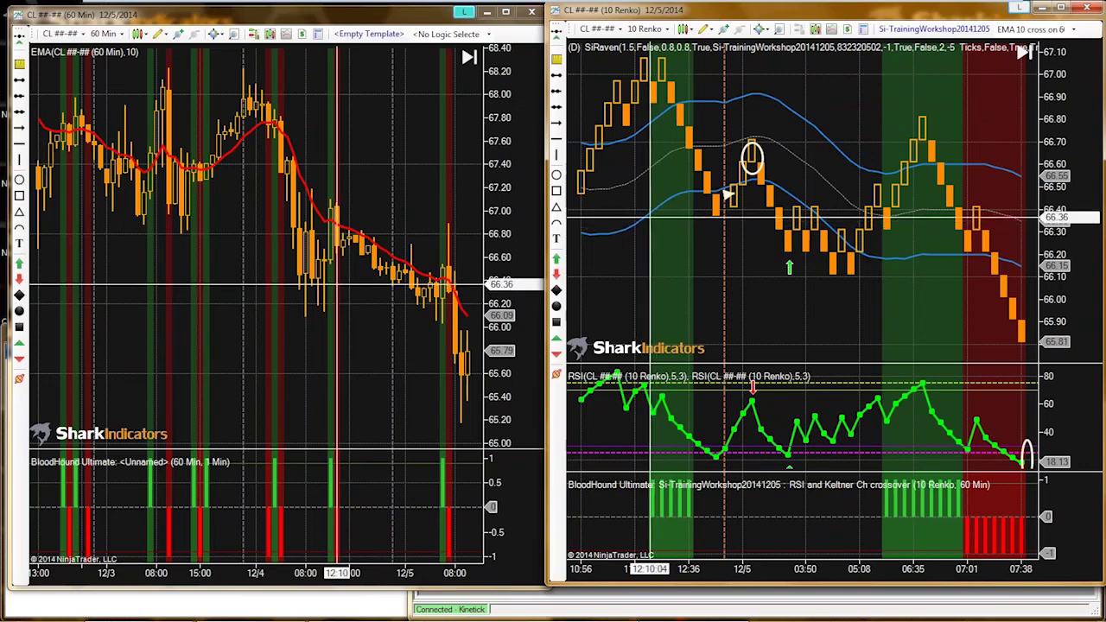
{"action": "scroll", "coordinate": [728, 195], "scroll_direction": "up", "scroll_amount": 10}
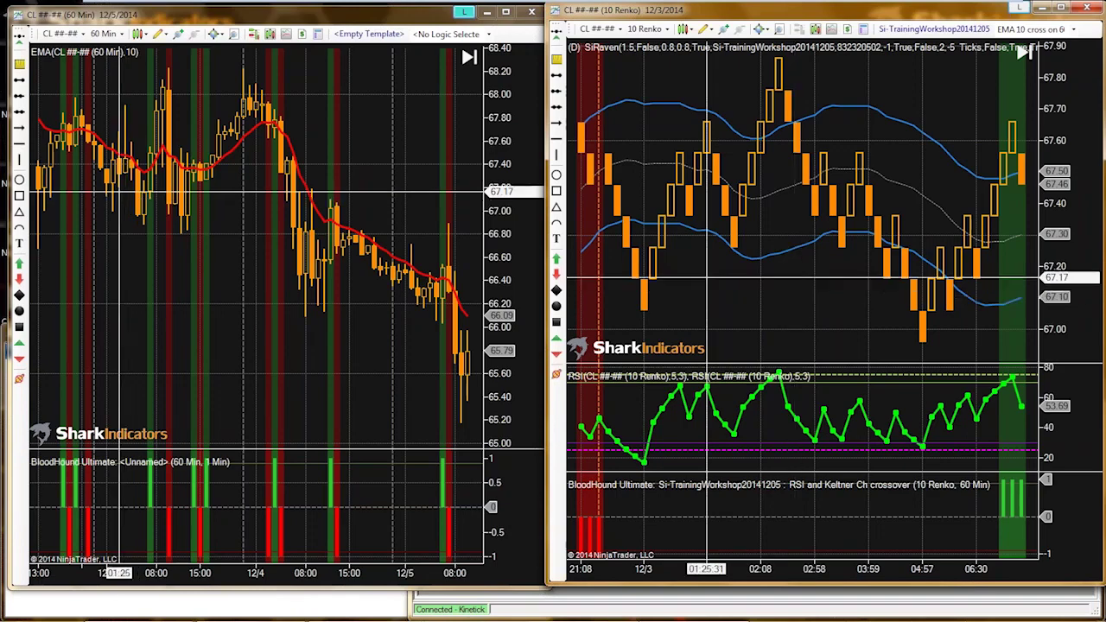
{"action": "left_click", "coordinate": [355, 167]}
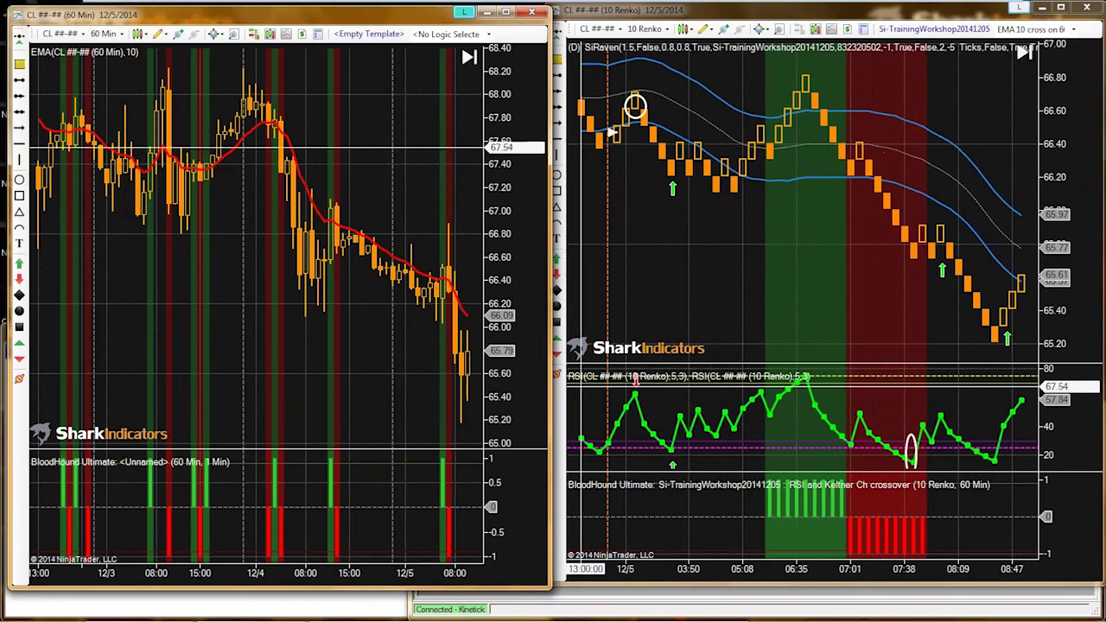
{"action": "left_click_drag", "start_coordinate": [610, 131], "coordinate": [655, 163]}
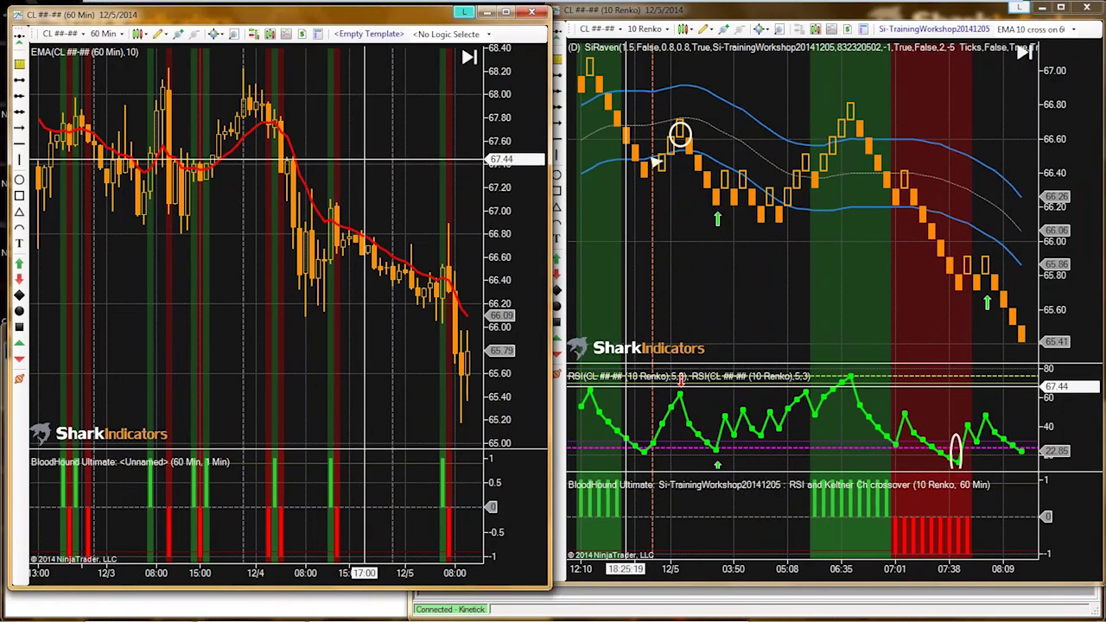
{"action": "scroll", "coordinate": [655, 162], "scroll_direction": "up", "scroll_amount": 10}
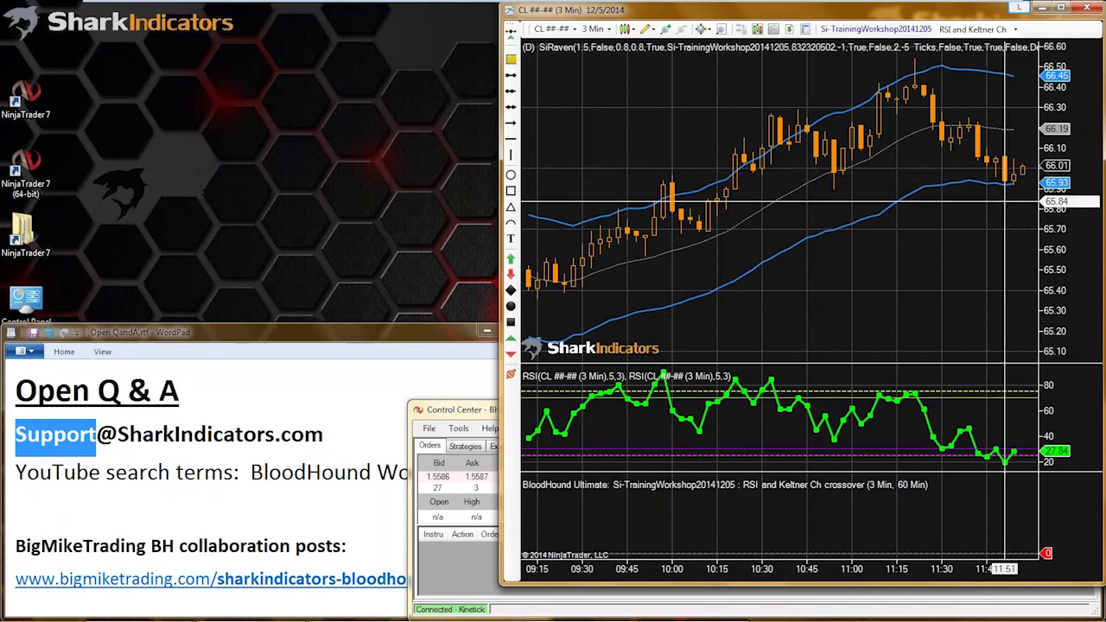
Add the SiSwingsHighsLows indicator to the 3 Min CL chart's indicator list
{"action": "right_click", "coordinate": [639, 117]}
{"action": "left_click", "coordinate": [685, 175]}
{"action": "left_click_drag", "start_coordinate": [687, 136], "coordinate": [390, 45]}
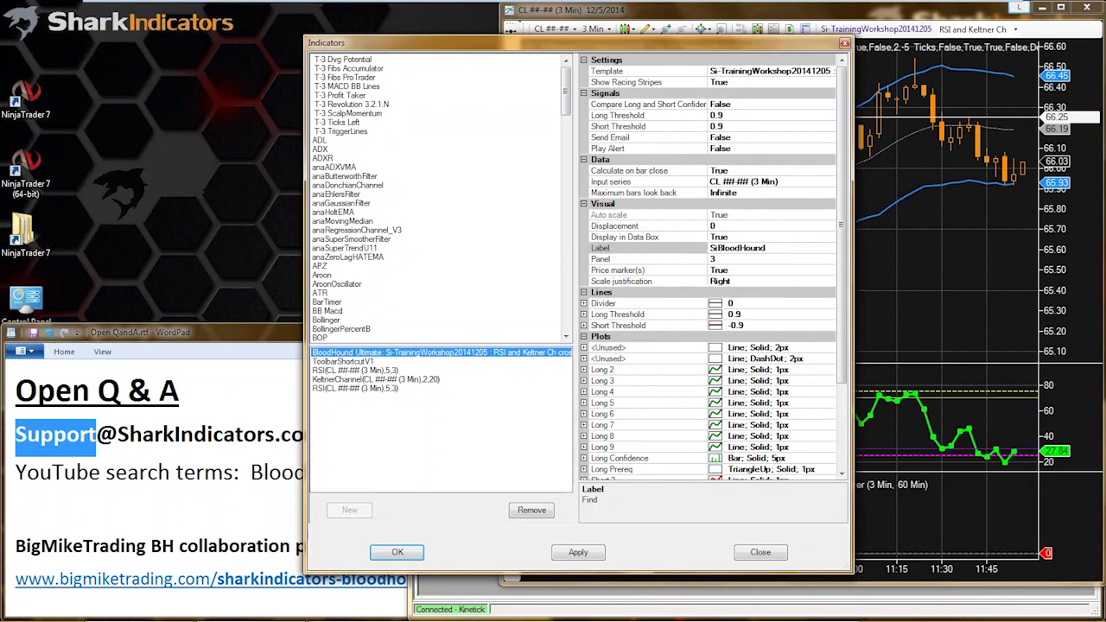
{"action": "left_click", "coordinate": [344, 248]}
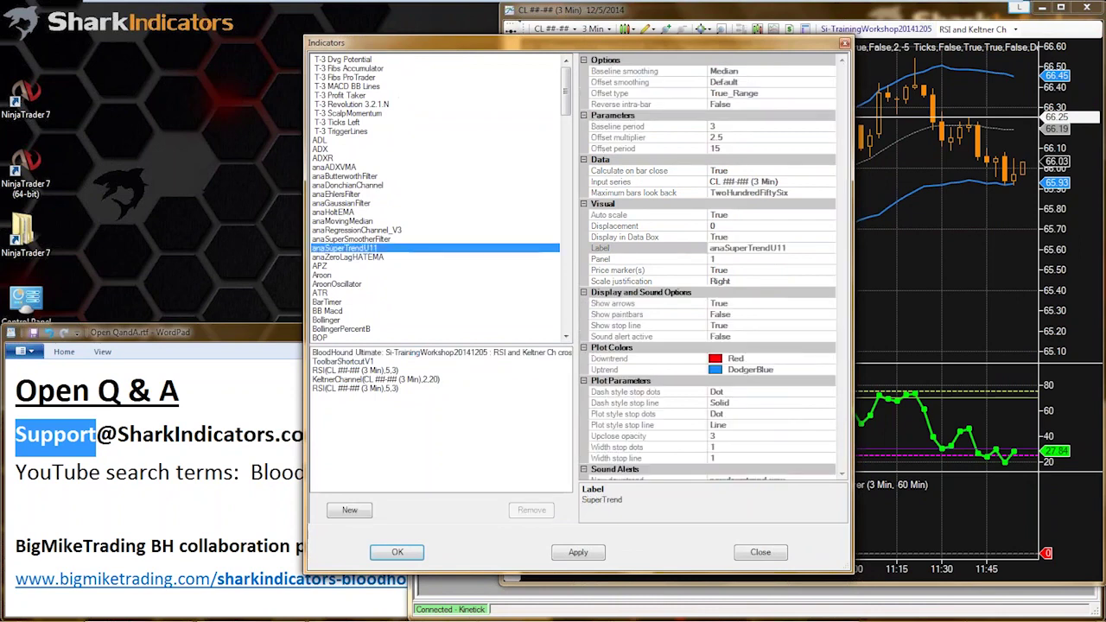
{"action": "key", "text": "s"}
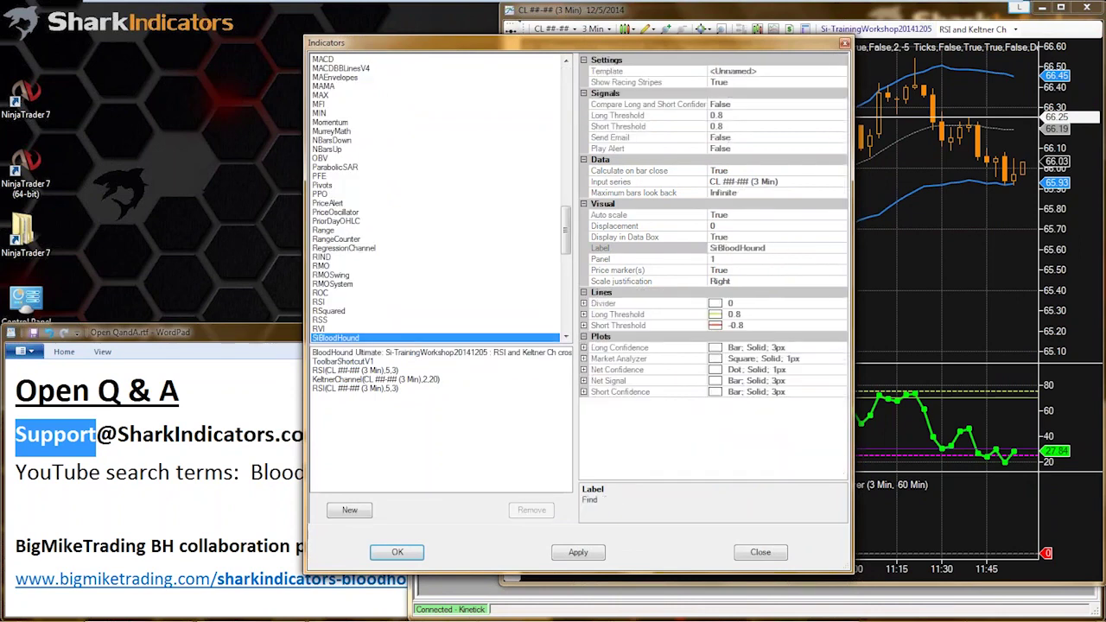
{"action": "scroll", "coordinate": [435, 198], "scroll_direction": "down", "scroll_amount": 3}
{"action": "left_click", "coordinate": [345, 311]}
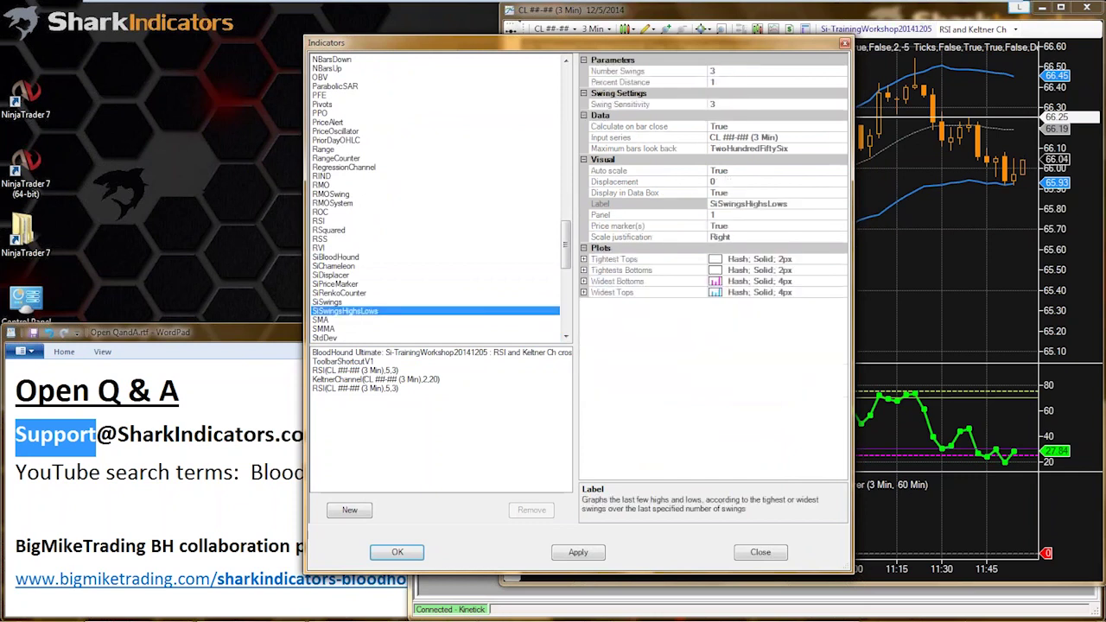
{"action": "double_click", "coordinate": [345, 310]}
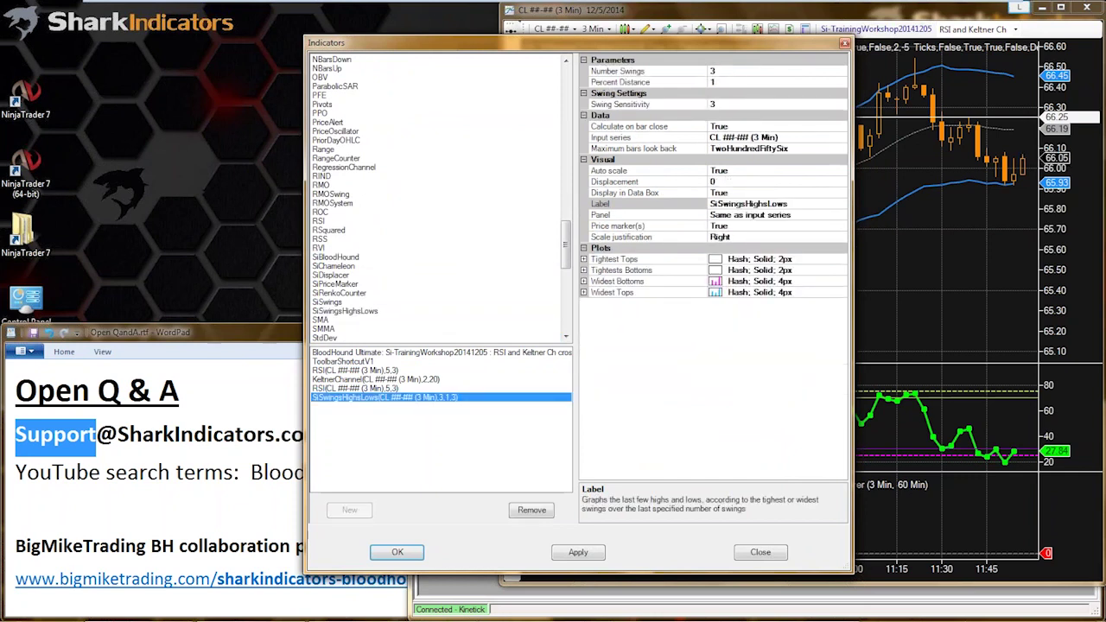
Expand and review the Widest Tops and Widest Bottoms plot settings of the SiSwingsHighsLows indicator
{"action": "right_click", "coordinate": [610, 283]}
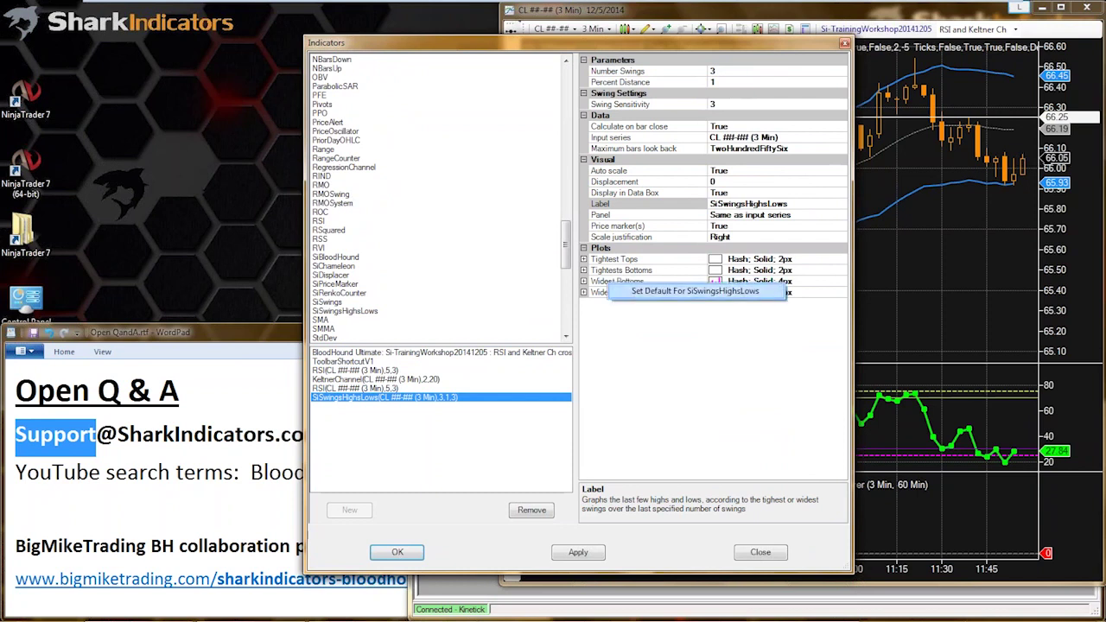
{"action": "left_click", "coordinate": [599, 292]}
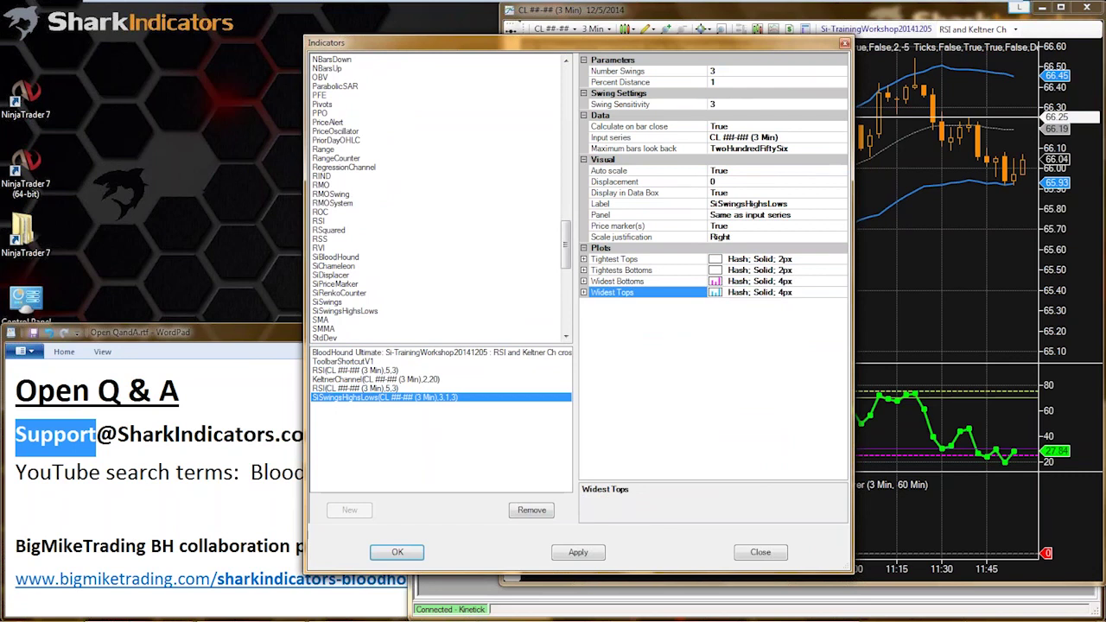
{"action": "left_click", "coordinate": [584, 292]}
{"action": "double_click", "coordinate": [628, 281]}
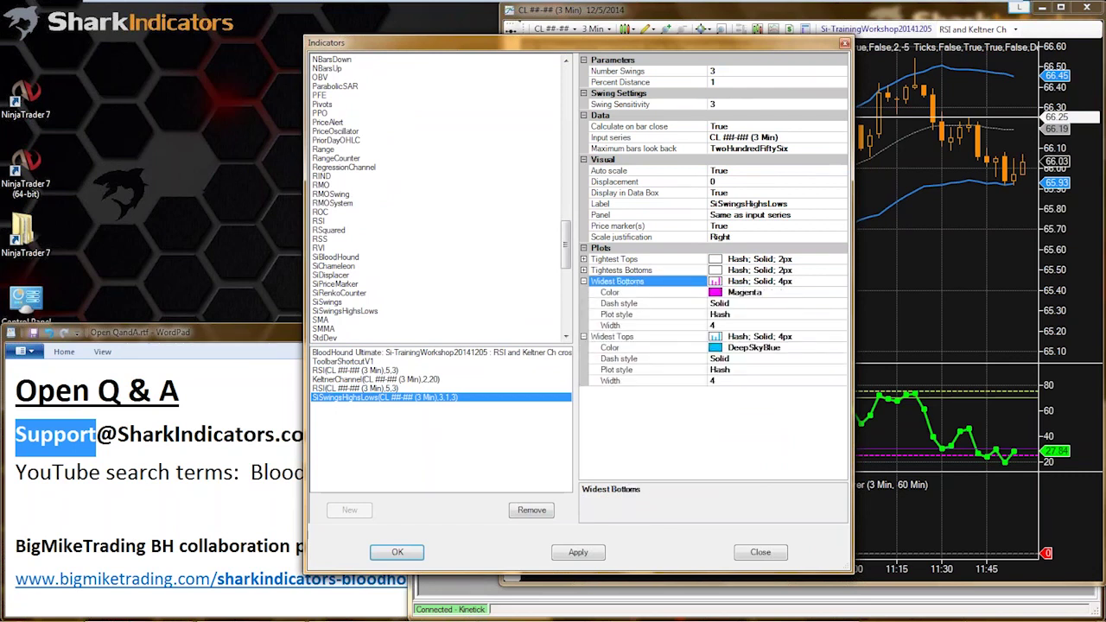
{"action": "left_click", "coordinate": [628, 336]}
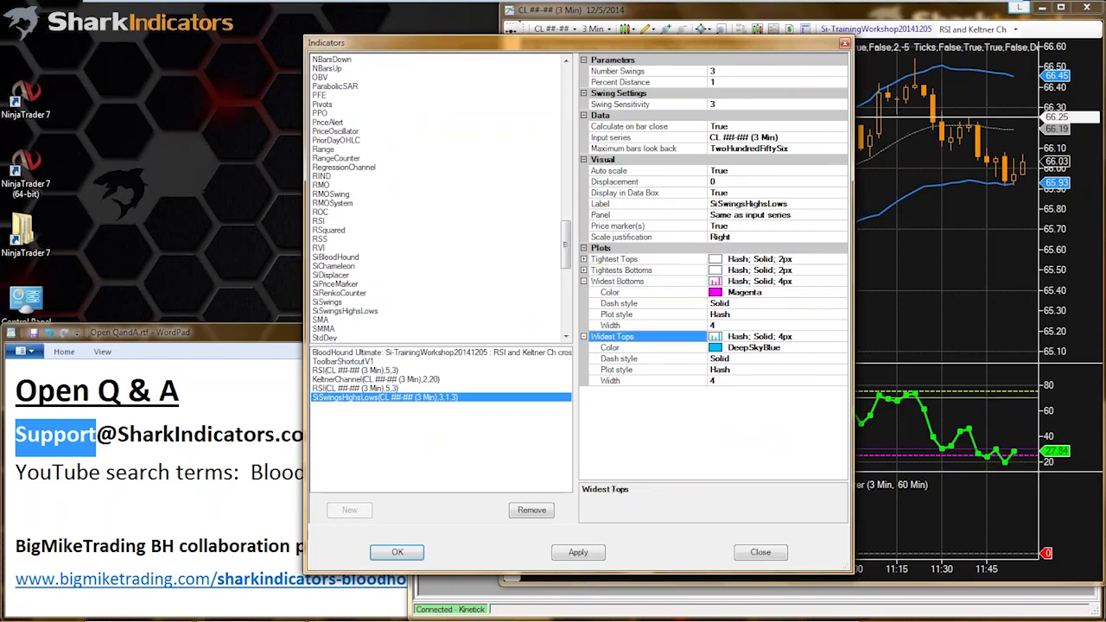
{"action": "left_click", "coordinate": [628, 281]}
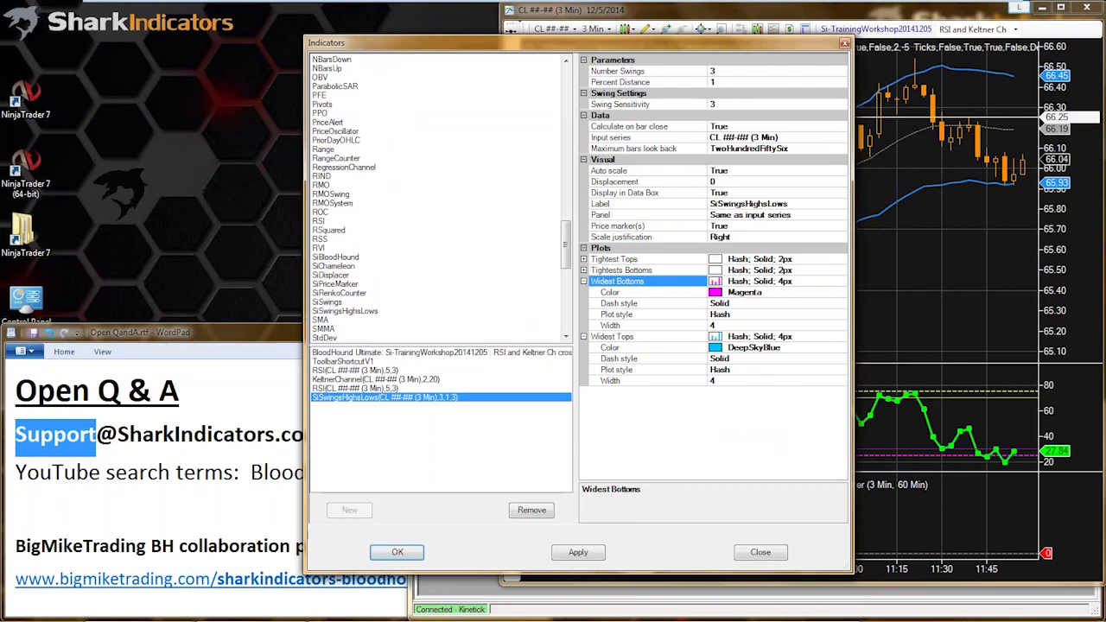
Examine how the SiSwingsHighsLows indicator's Tightest Tops and Bottoms plots compare with its Widest Tops and Bottoms plots
{"action": "left_click", "coordinate": [646, 259]}
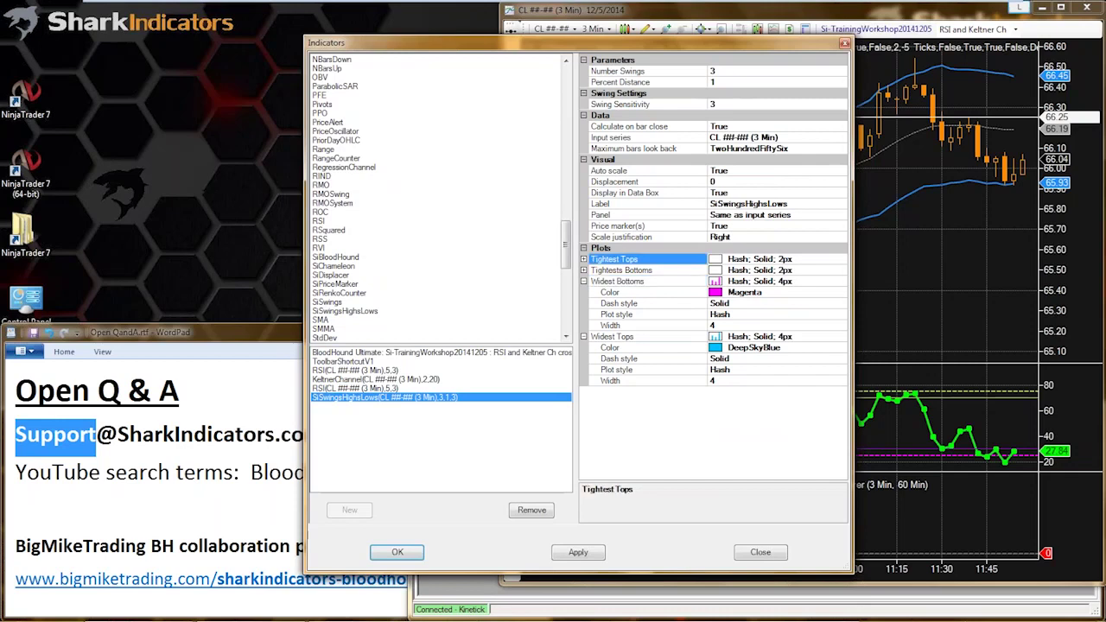
{"action": "left_click", "coordinate": [646, 269]}
{"action": "left_click", "coordinate": [646, 259]}
{"action": "left_click", "coordinate": [647, 269]}
{"action": "left_click", "coordinate": [646, 260]}
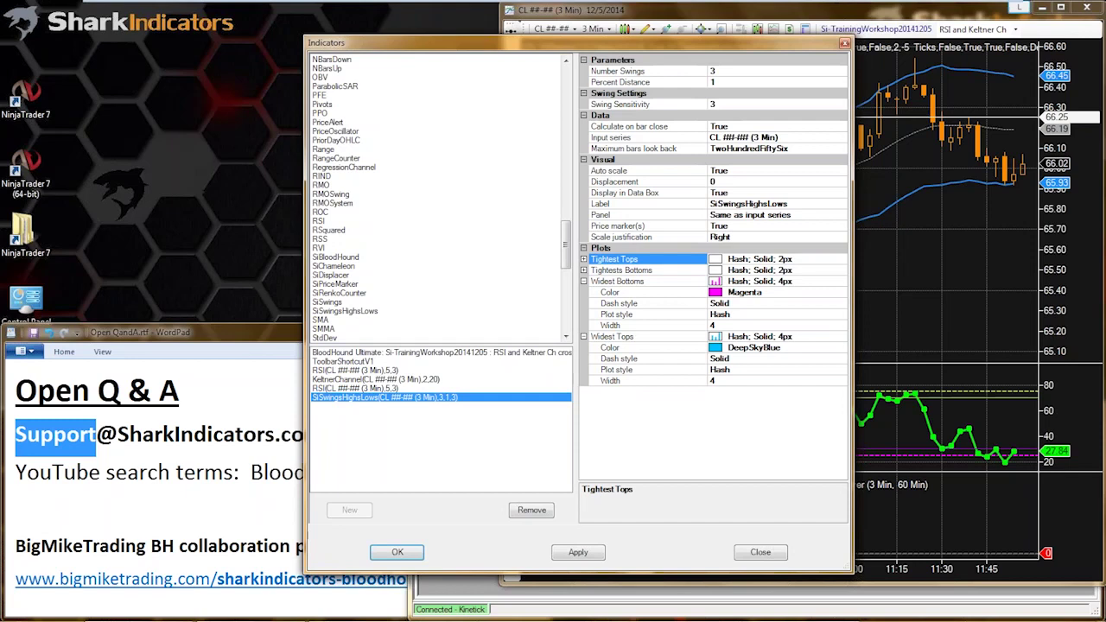
{"action": "left_click", "coordinate": [617, 281]}
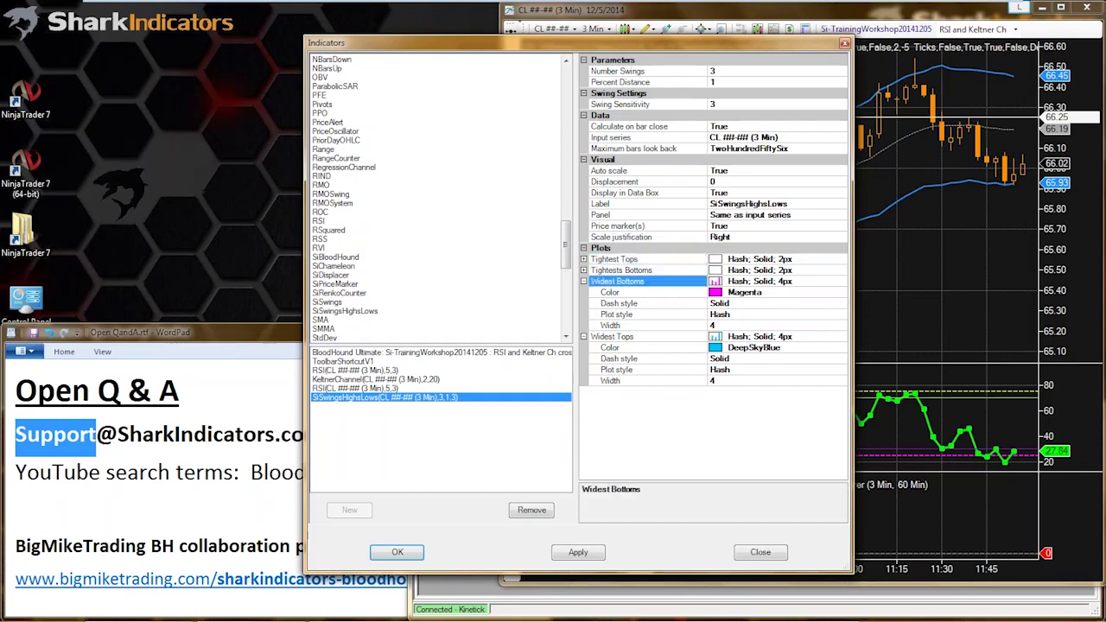
{"action": "left_click", "coordinate": [613, 336]}
{"action": "left_click", "coordinate": [617, 281]}
{"action": "left_click", "coordinate": [611, 336]}
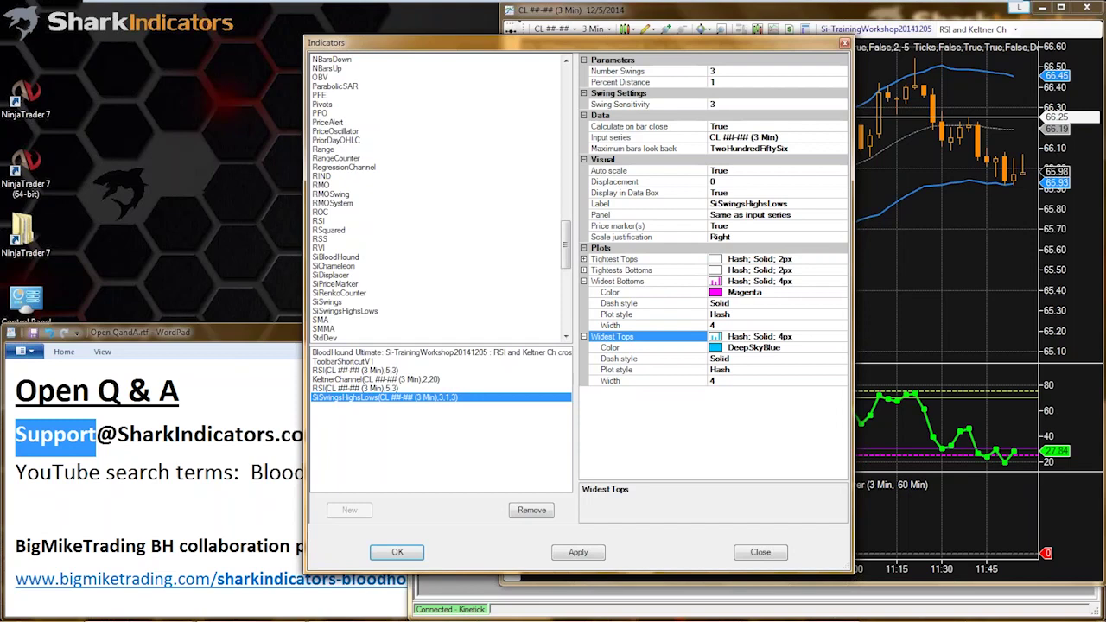
{"action": "left_click", "coordinate": [617, 280]}
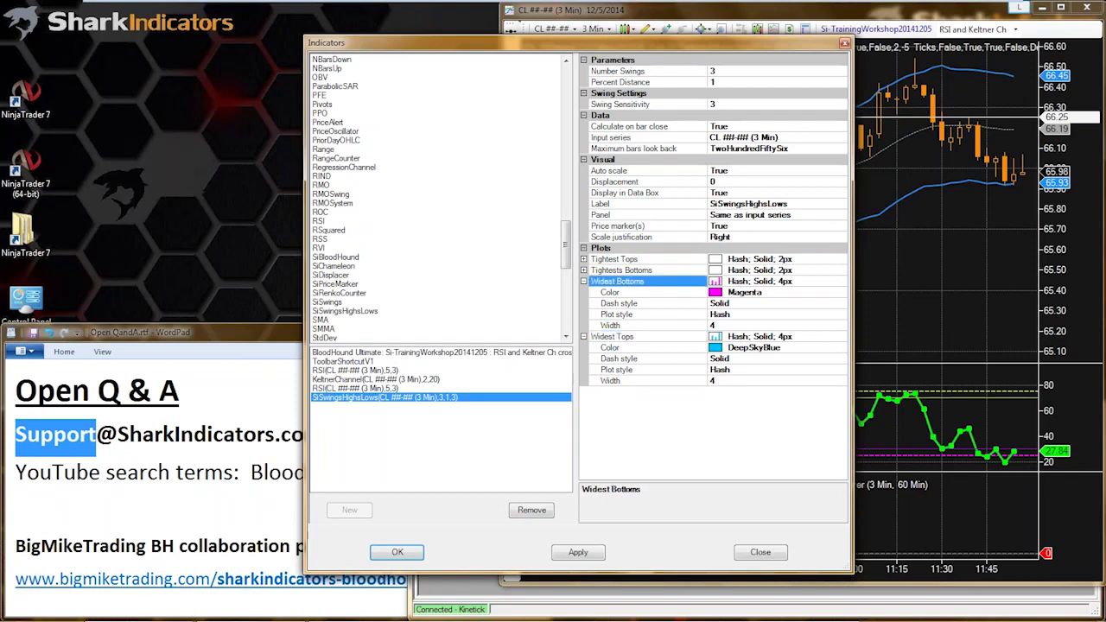
{"action": "left_click", "coordinate": [617, 336]}
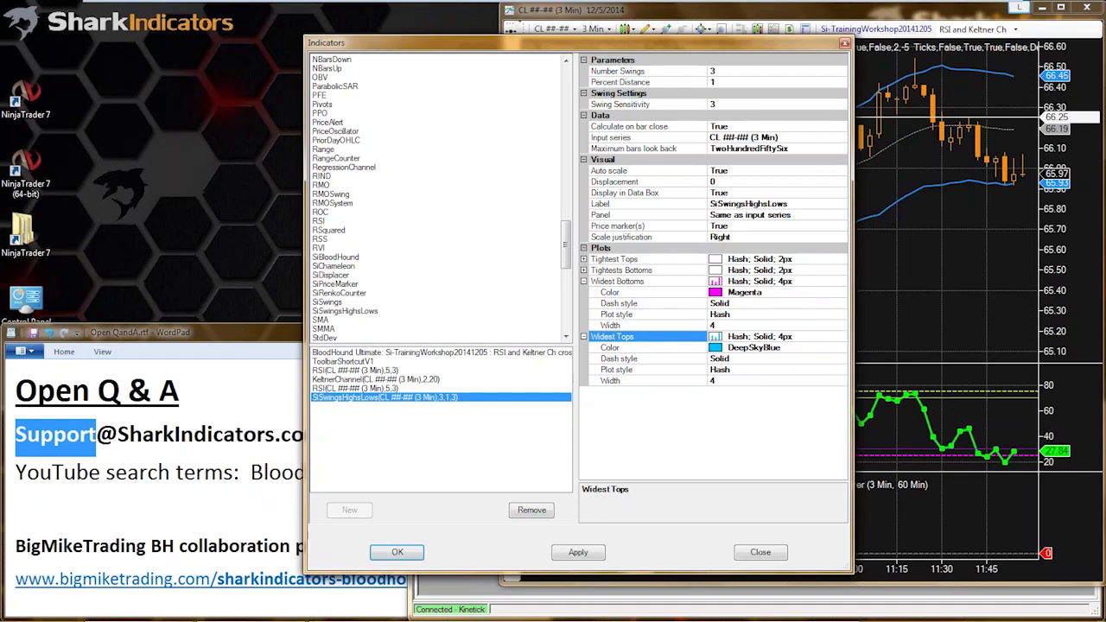
{"action": "left_click", "coordinate": [647, 260]}
{"action": "left_click", "coordinate": [647, 270]}
{"action": "left_click", "coordinate": [647, 259]}
{"action": "left_click", "coordinate": [648, 270]}
{"action": "left_click", "coordinate": [647, 259]}
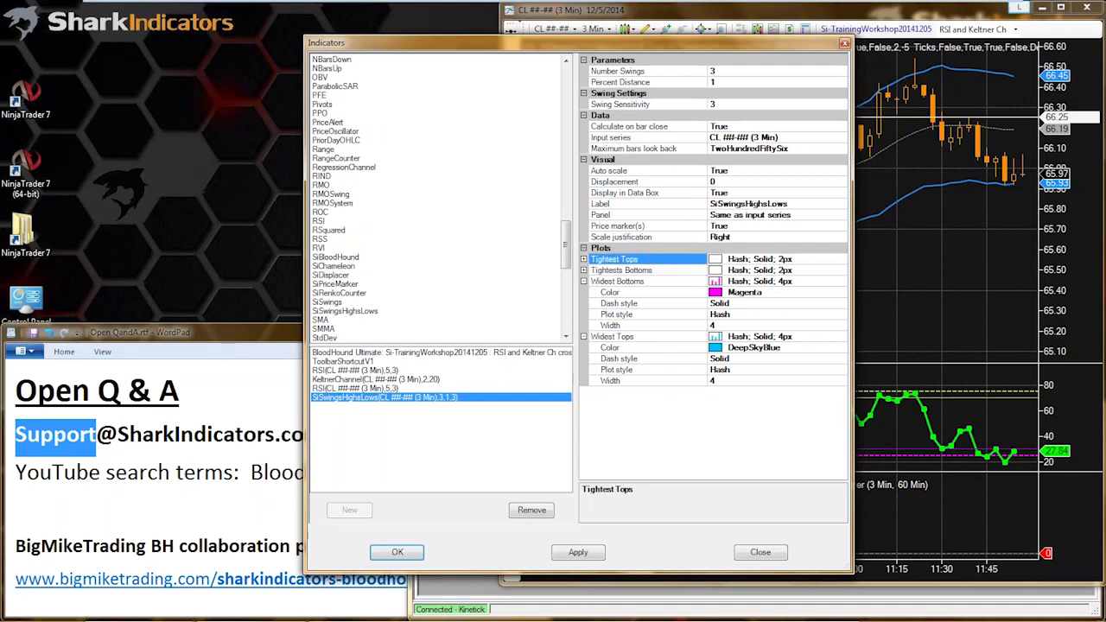
{"action": "left_click", "coordinate": [647, 281]}
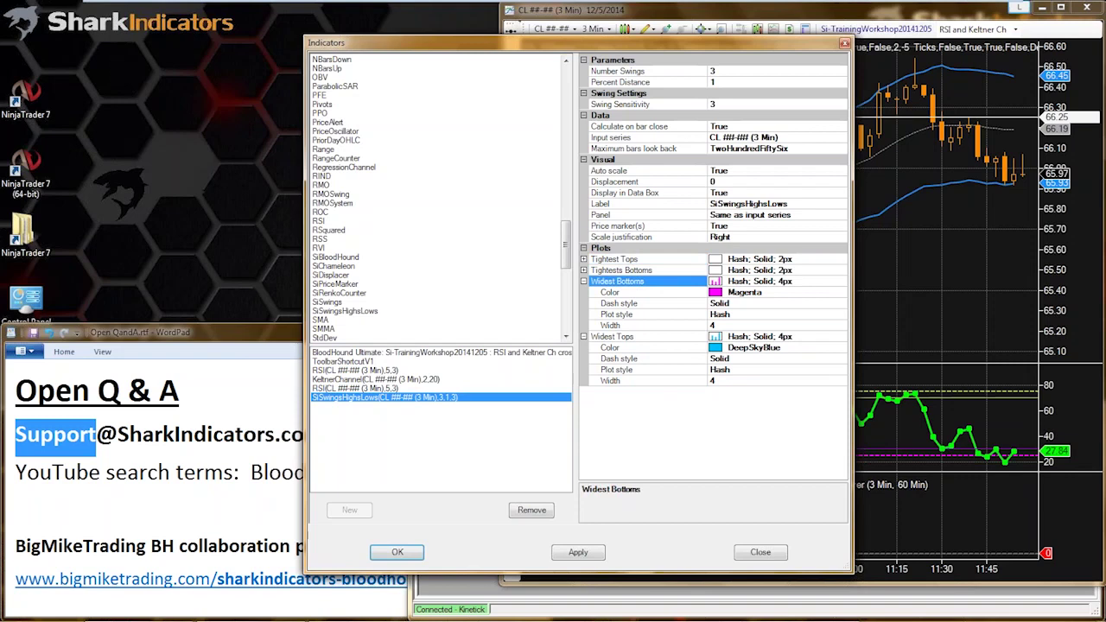
Examine the SiSwingsHighsLows indicator's Widest Tops, Widest Bottoms and Tightest Tops plots together with its Number Swings parameter
{"action": "left_click", "coordinate": [648, 336]}
{"action": "left_click", "coordinate": [647, 281]}
{"action": "left_click", "coordinate": [647, 336]}
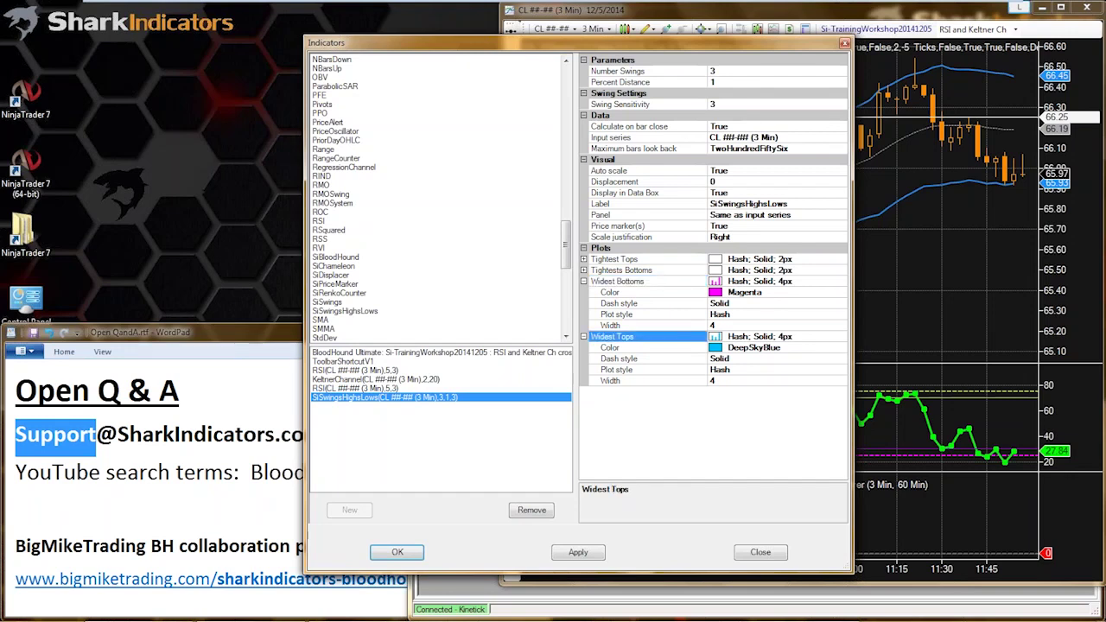
{"action": "left_click", "coordinate": [647, 281]}
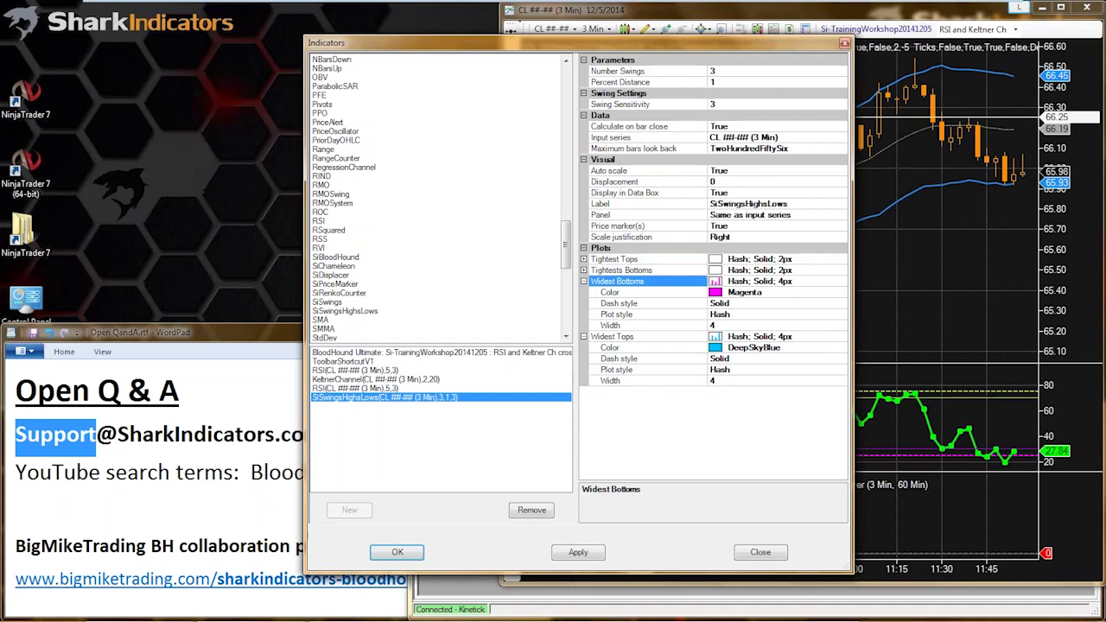
{"action": "key", "text": "Up"}
{"action": "key", "text": "Up"}
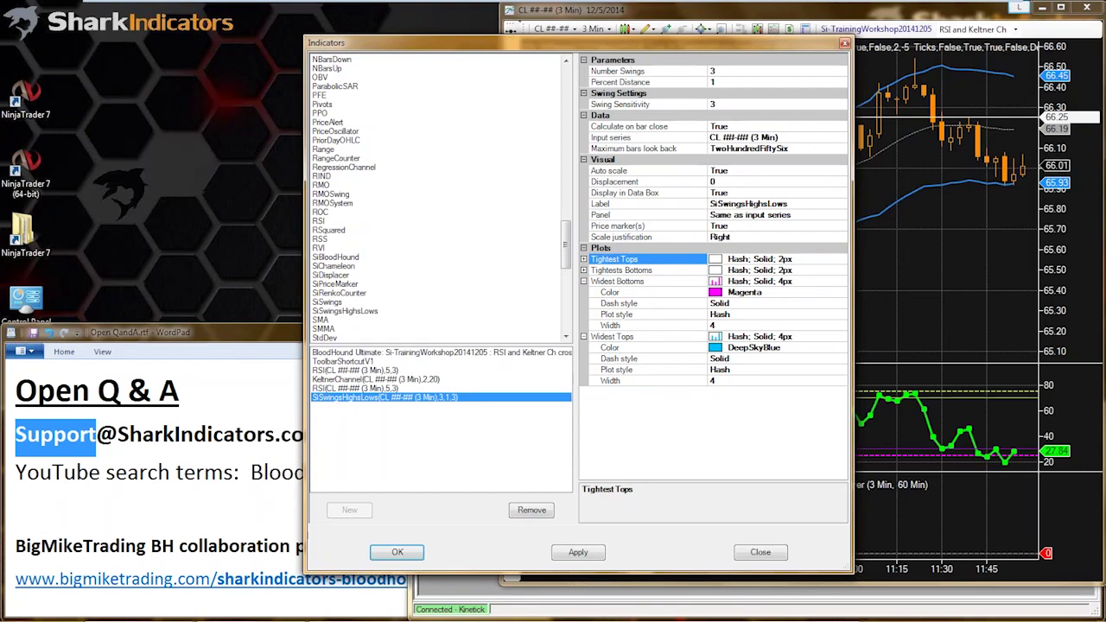
{"action": "left_click", "coordinate": [715, 71]}
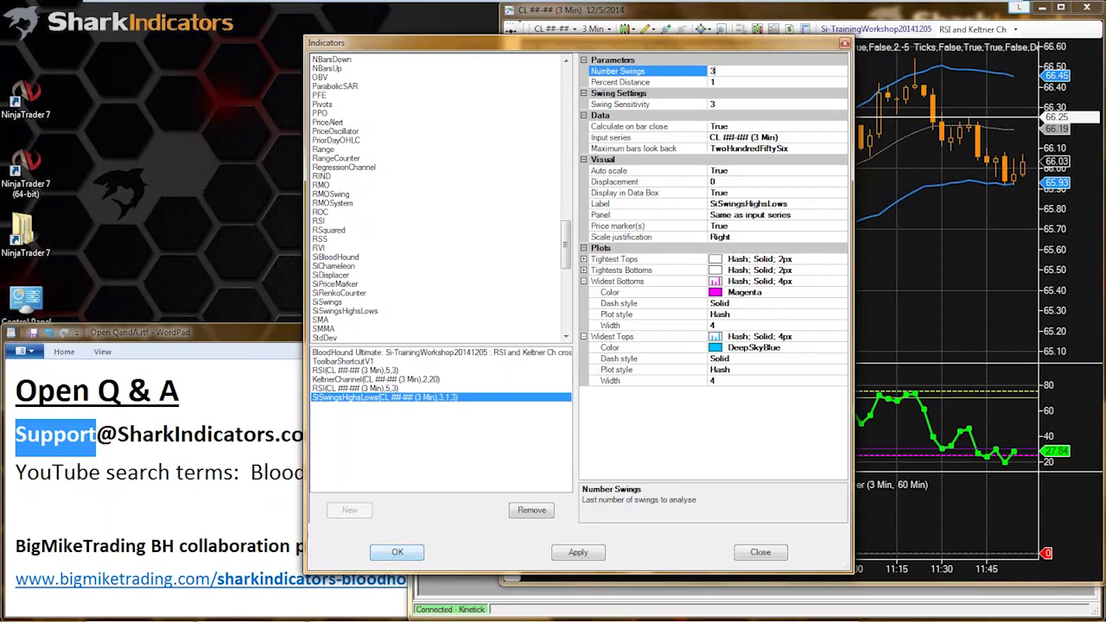
{"action": "key", "text": "Tab"}
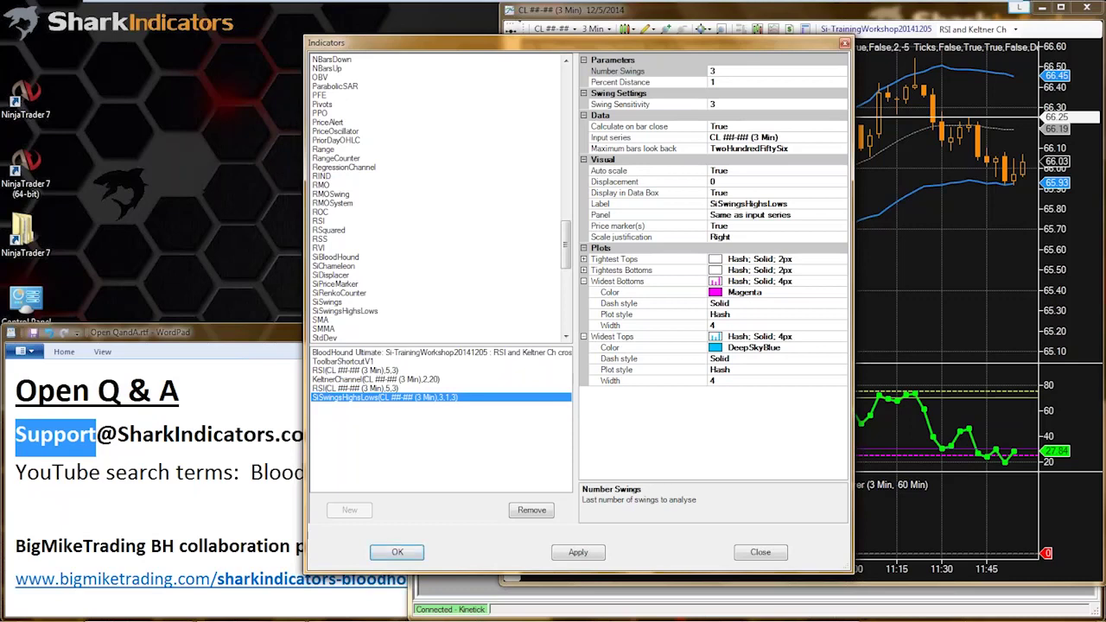
Set the KeltnerChannel's Upper and Lower plot widths to 1 and apply the indicator settings to the 3 Min CL chart
{"action": "left_click", "coordinate": [375, 379]}
{"action": "left_click", "coordinate": [584, 259]}
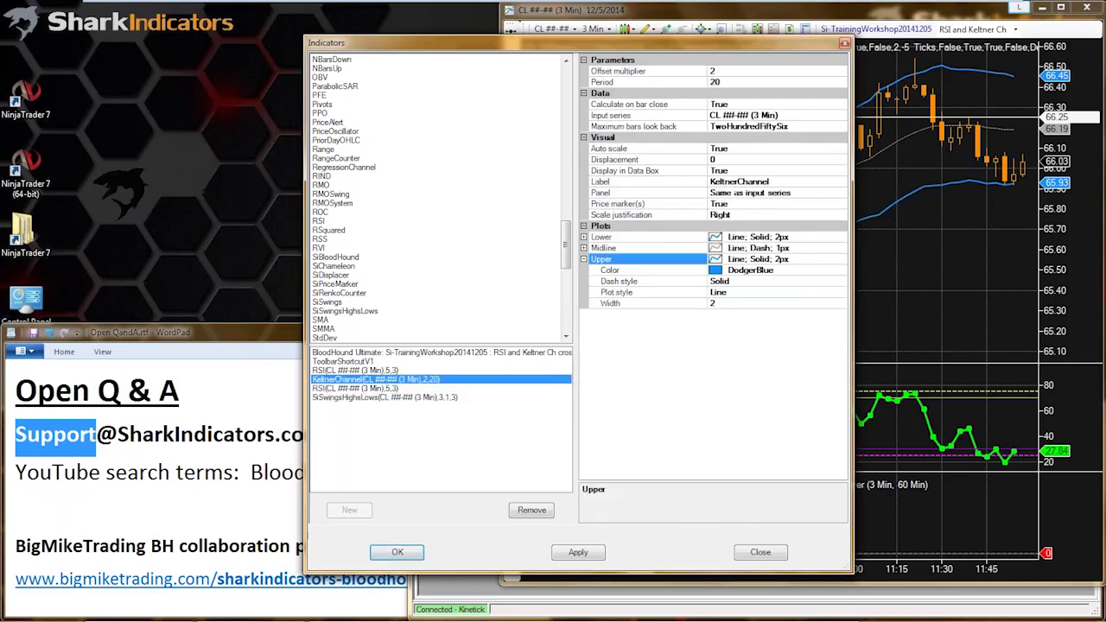
{"action": "left_click", "coordinate": [713, 304]}
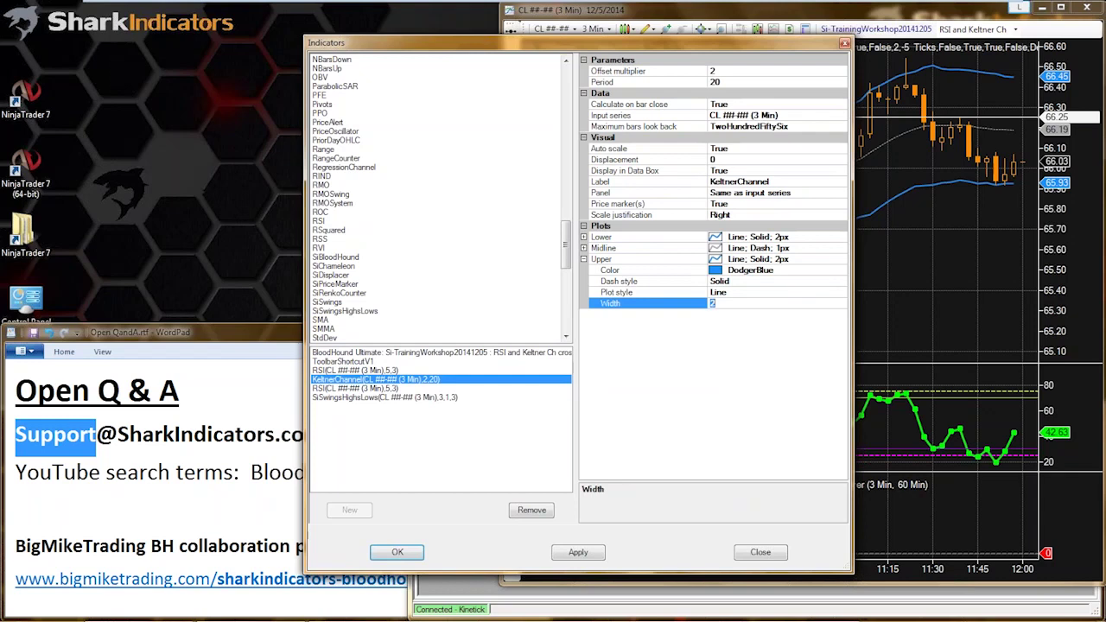
{"action": "type", "text": "1"}
{"action": "left_click", "coordinate": [584, 237]}
{"action": "left_click", "coordinate": [713, 281]}
{"action": "type", "text": "1"}
{"action": "left_click", "coordinate": [355, 370]}
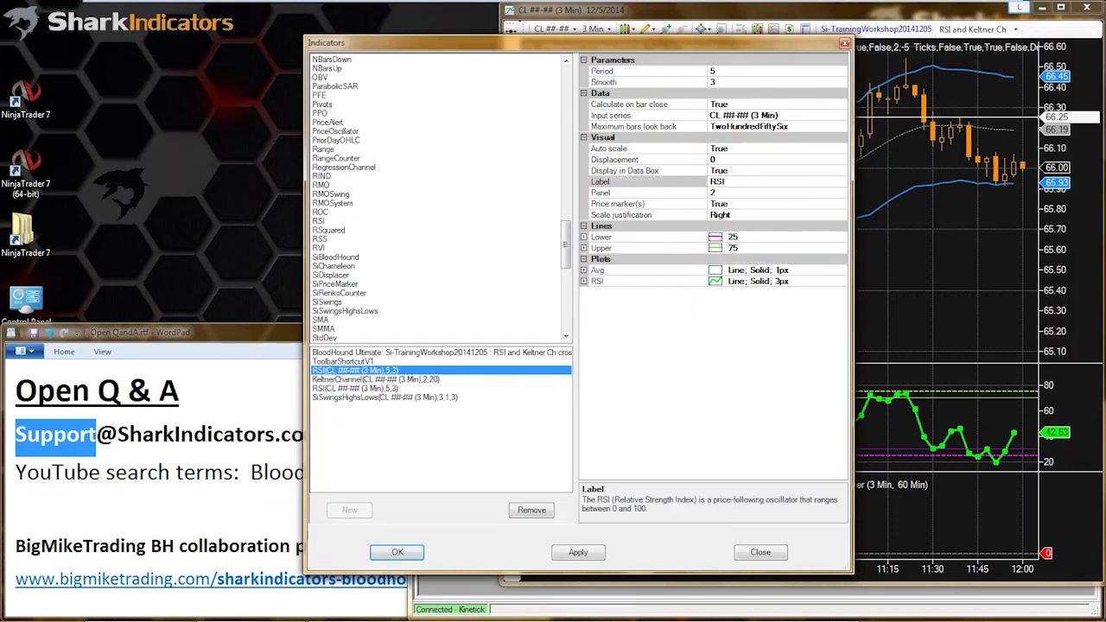
{"action": "left_click", "coordinate": [397, 553]}
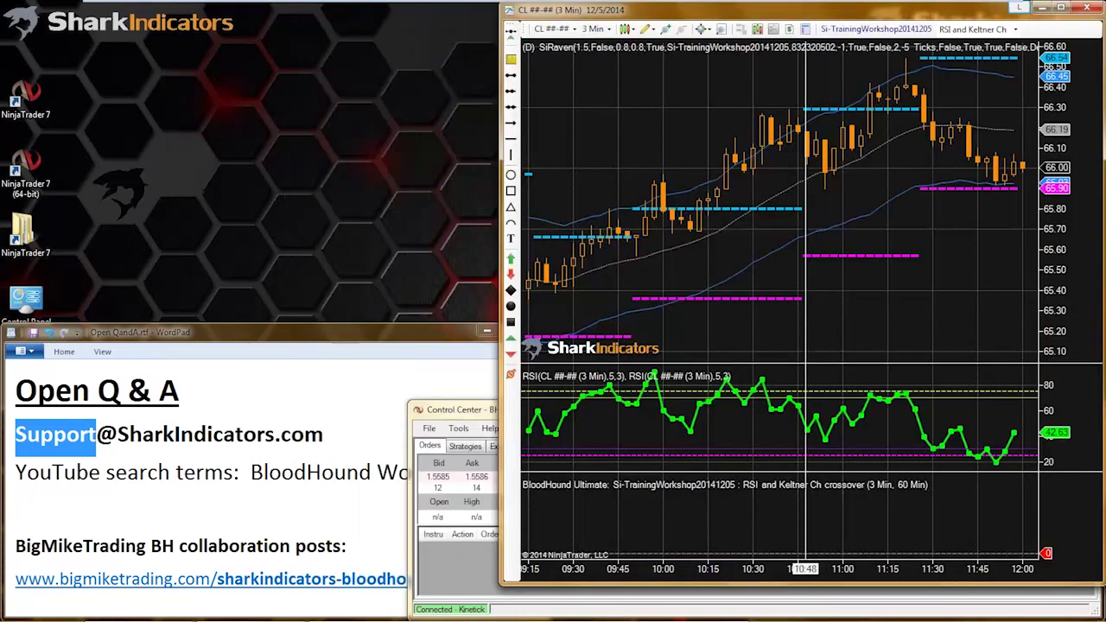
Enlarge the chart's price panel by shrinking the RSI panel, and circle the double-bottom lows near 65.90 with an ellipse
{"action": "left_click_drag", "start_coordinate": [805, 362], "coordinate": [808, 446]}
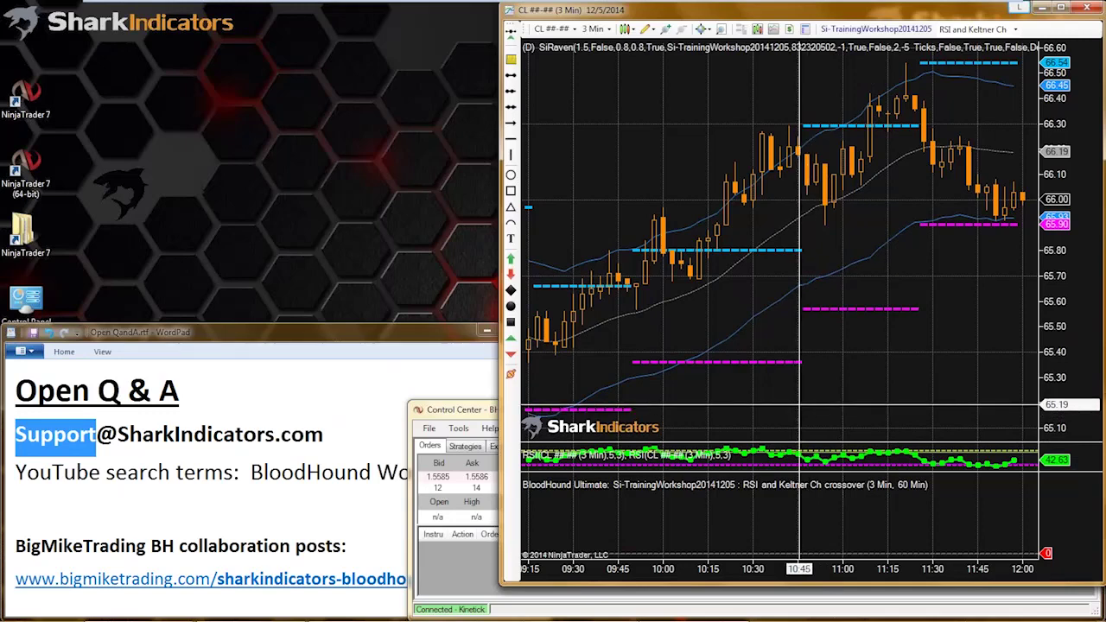
{"action": "scroll", "coordinate": [817, 406], "scroll_direction": "down", "scroll_amount": 5}
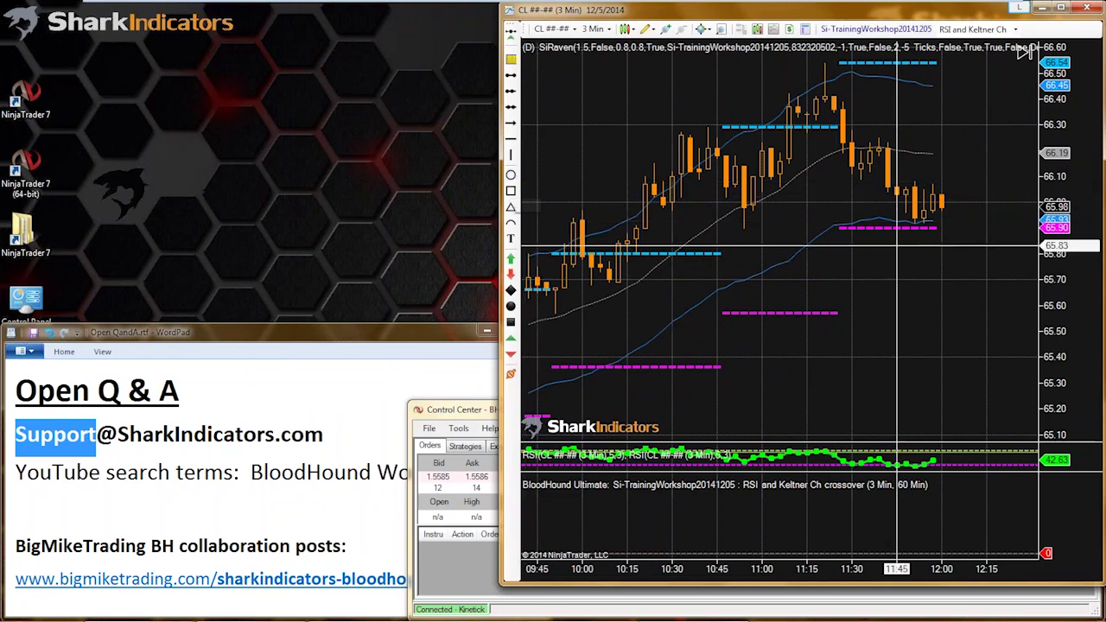
{"action": "left_click_drag", "start_coordinate": [950, 240], "coordinate": [732, 209]}
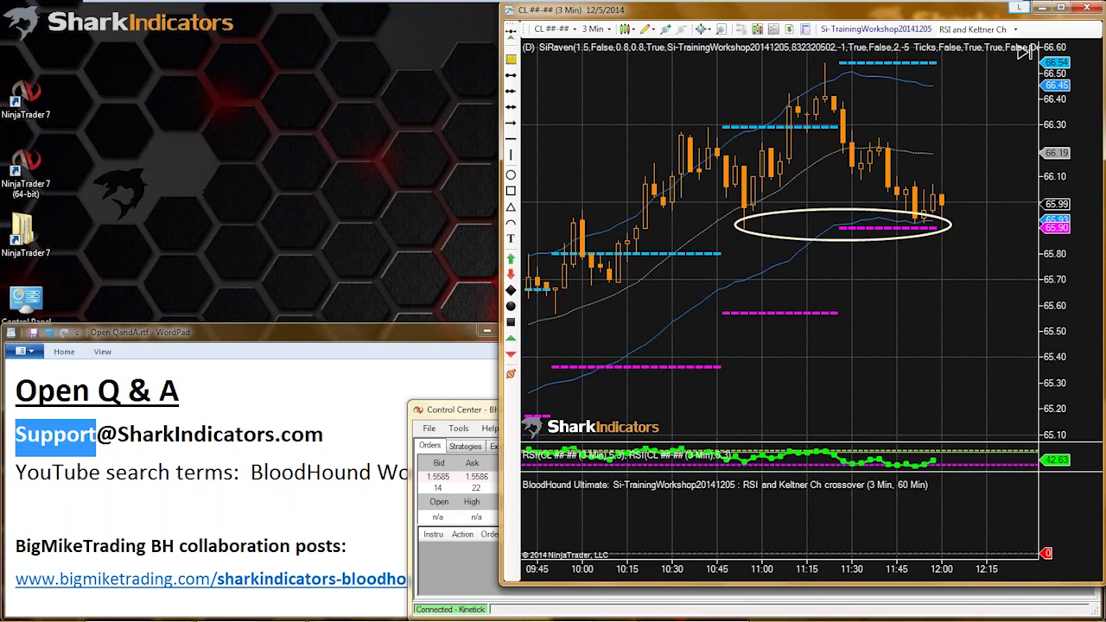
Open the logic of the Si-TrainingWorkshop20141205 BloodHound template and enlarge its editor window
{"action": "left_click", "coordinate": [865, 29]}
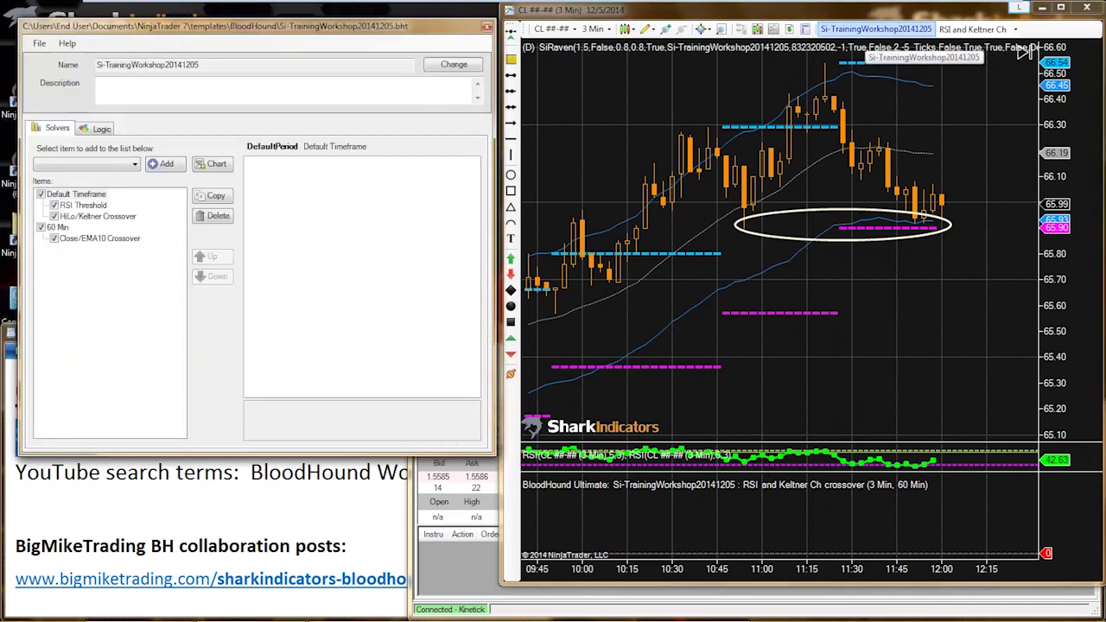
{"action": "left_click_drag", "start_coordinate": [212, 30], "coordinate": [199, 17]}
{"action": "left_click", "coordinate": [87, 116]}
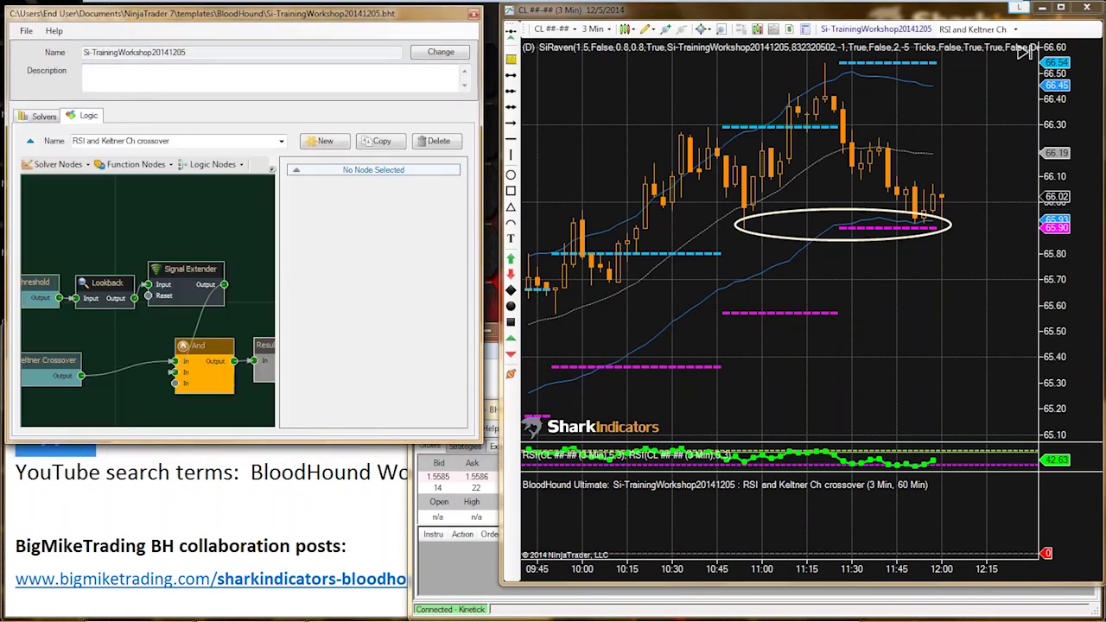
{"action": "left_click_drag", "start_coordinate": [478, 440], "coordinate": [582, 597]}
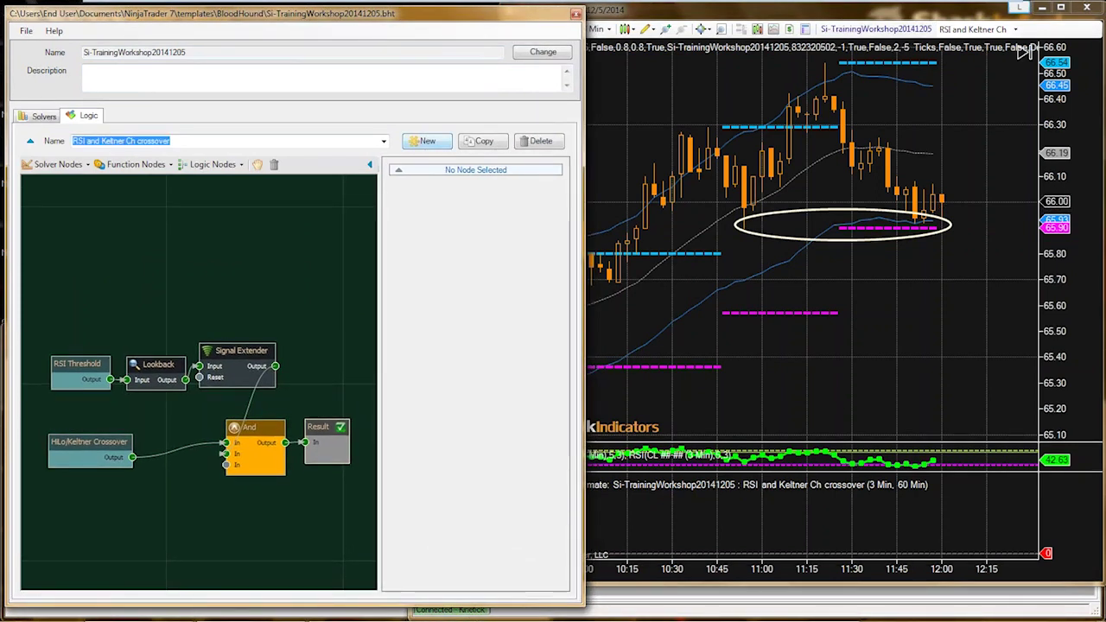
Create a new logic named "DT and DB example" in the BloodHound template
{"action": "left_click", "coordinate": [427, 140]}
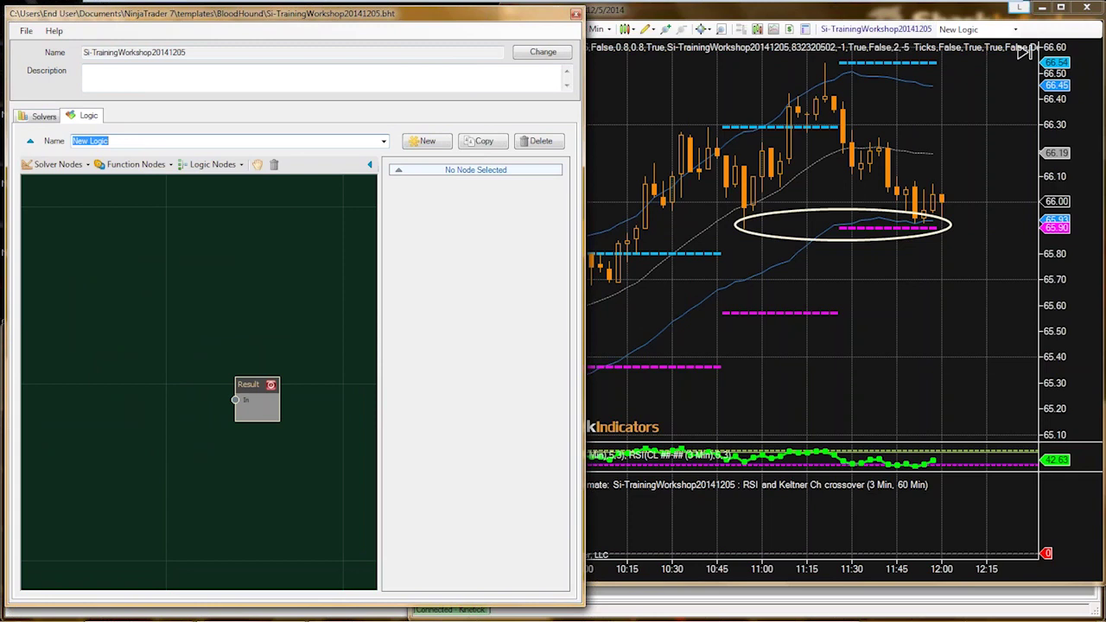
{"action": "type", "text": "DT and DB"}
{"action": "type", "text": "example"}
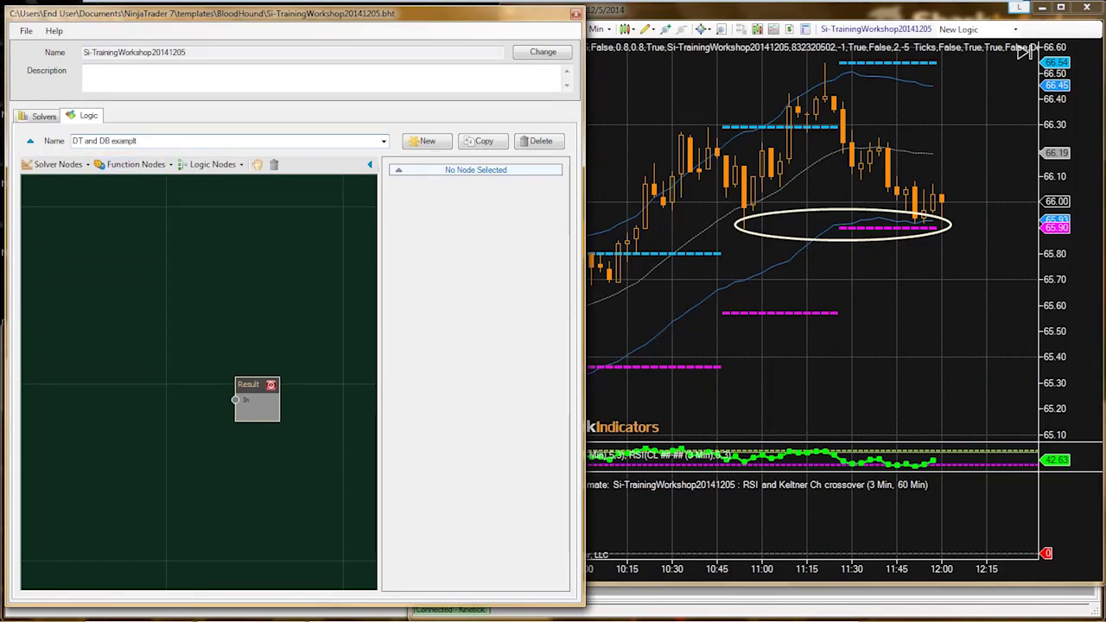
Add an Indicator Comparison solver node on the Default Timeframe and connect its output to the Result node
{"action": "left_click", "coordinate": [58, 165]}
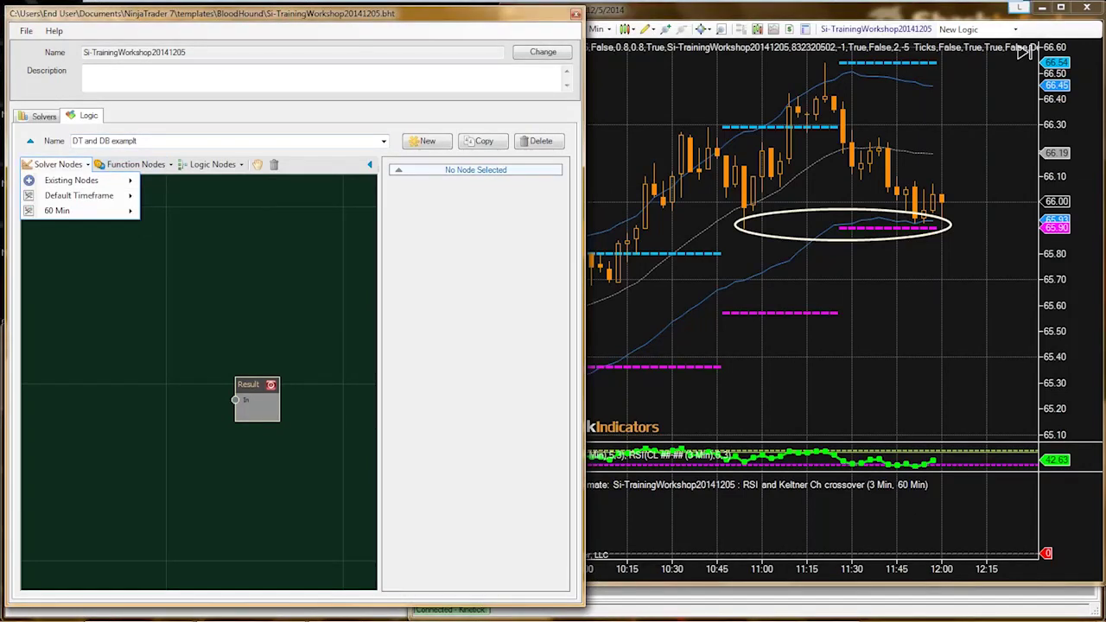
{"action": "left_click", "coordinate": [58, 164]}
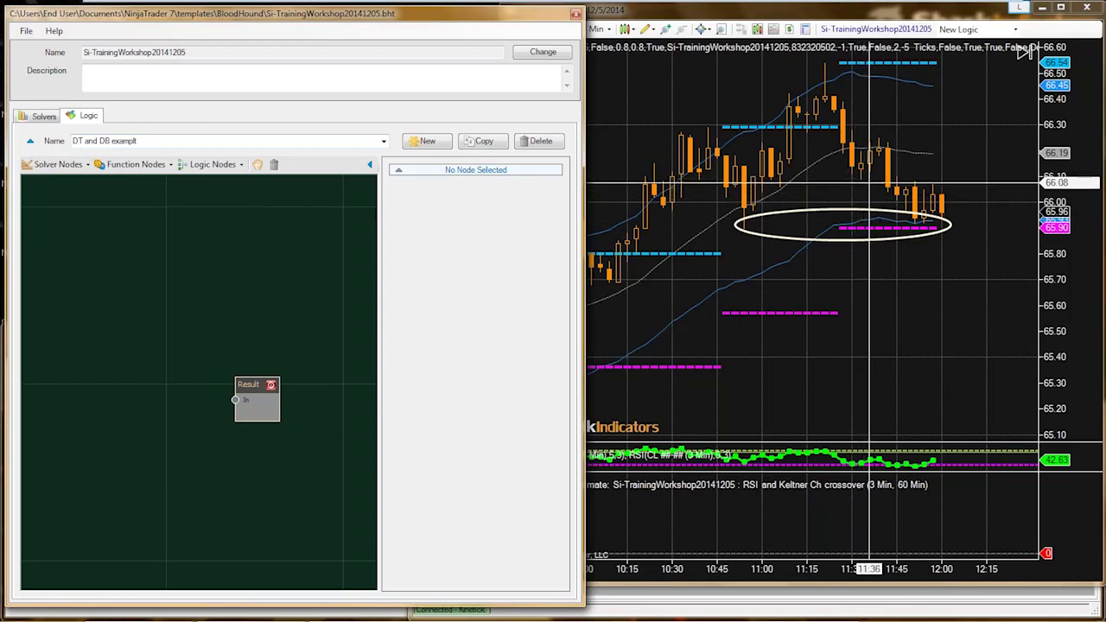
{"action": "left_click", "coordinate": [901, 227]}
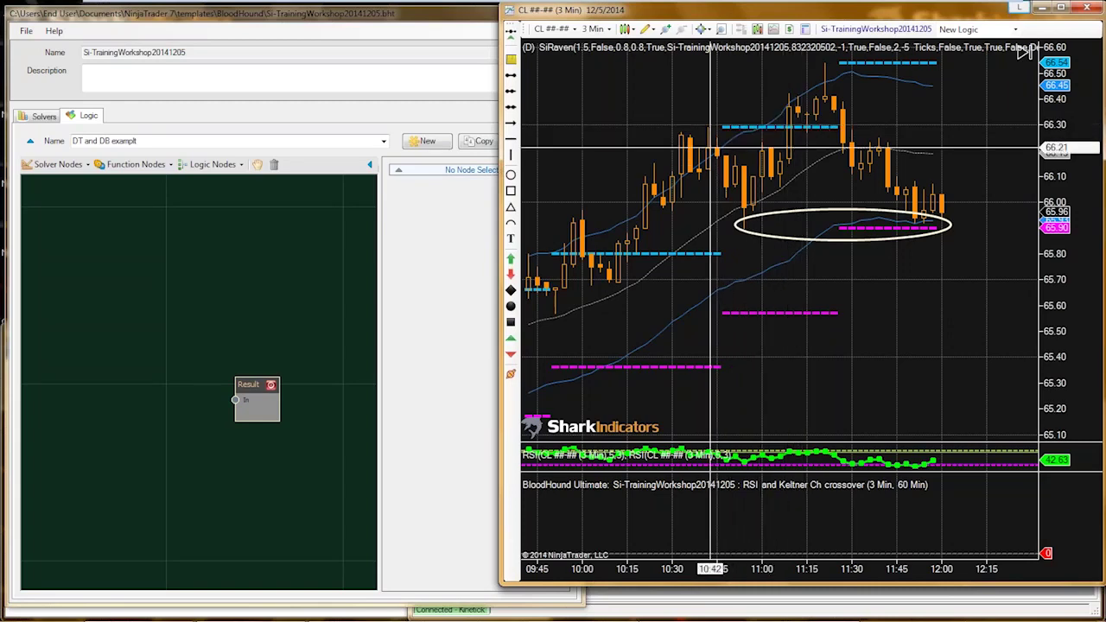
{"action": "left_click", "coordinate": [55, 164]}
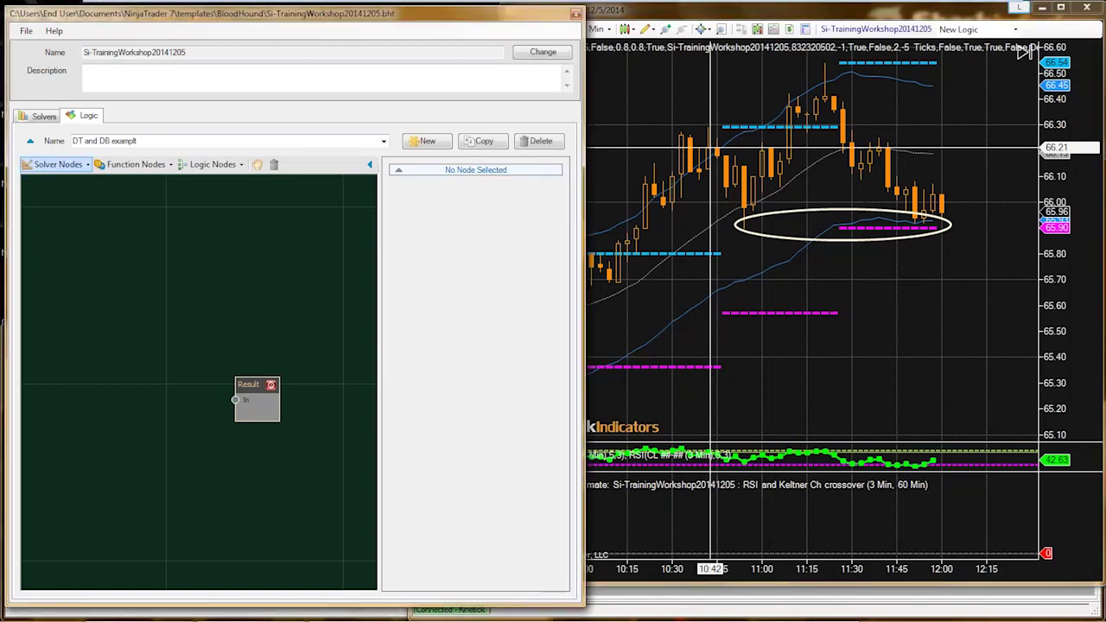
{"action": "mouse_move", "coordinate": [78, 195]}
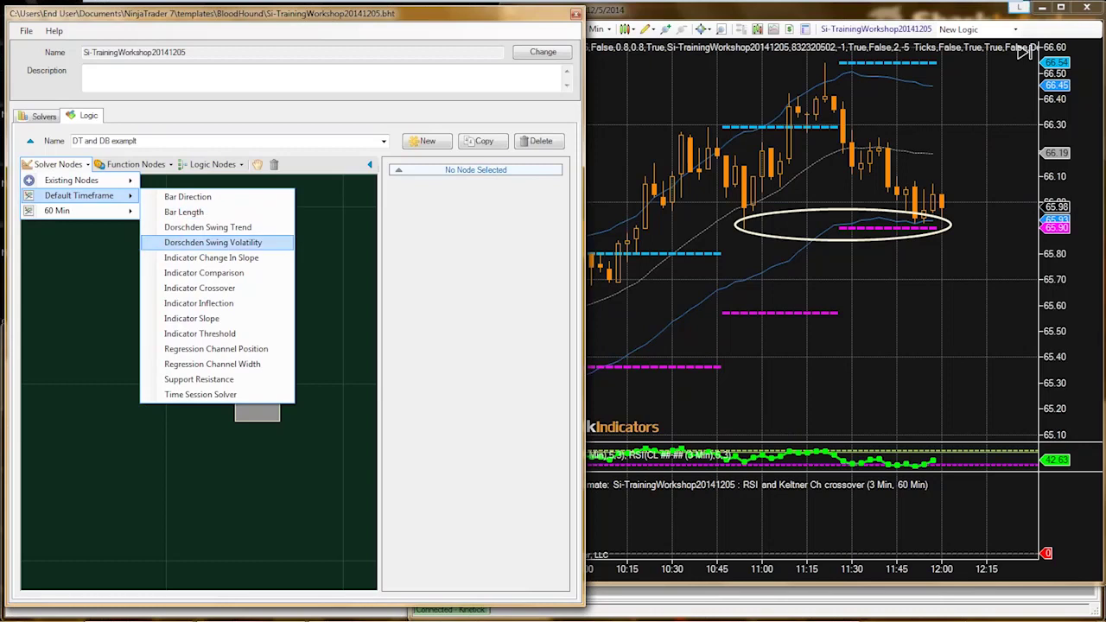
{"action": "left_click", "coordinate": [204, 272]}
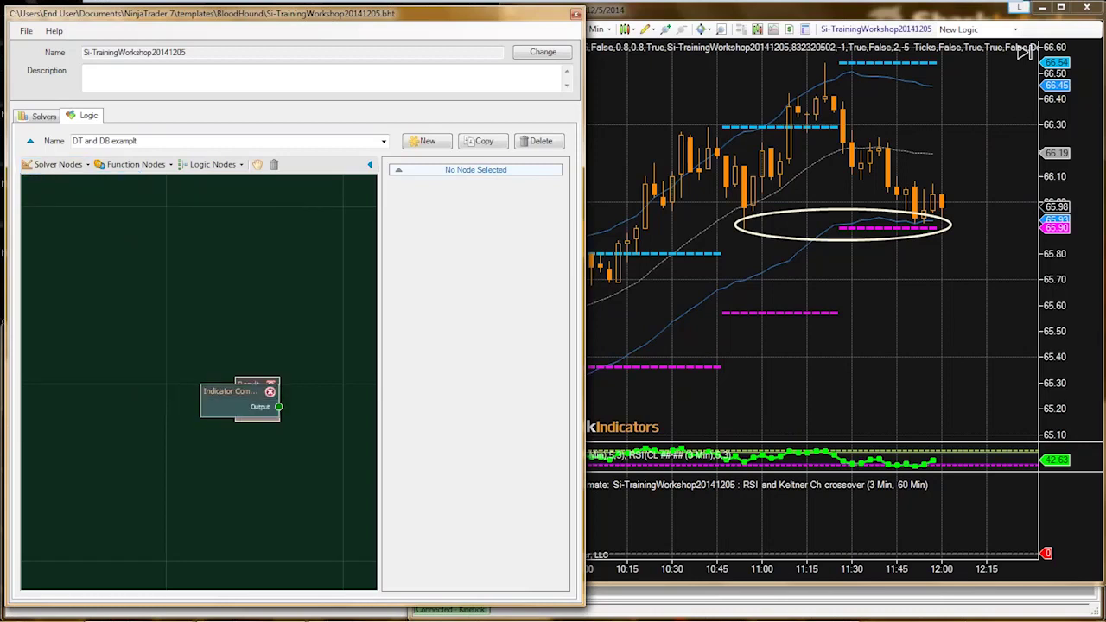
{"action": "mouse_move", "coordinate": [227, 386]}
{"action": "left_mouse_down"}
{"action": "mouse_move", "coordinate": [115, 384]}
{"action": "mouse_move", "coordinate": [235, 400]}
{"action": "left_mouse_up"}
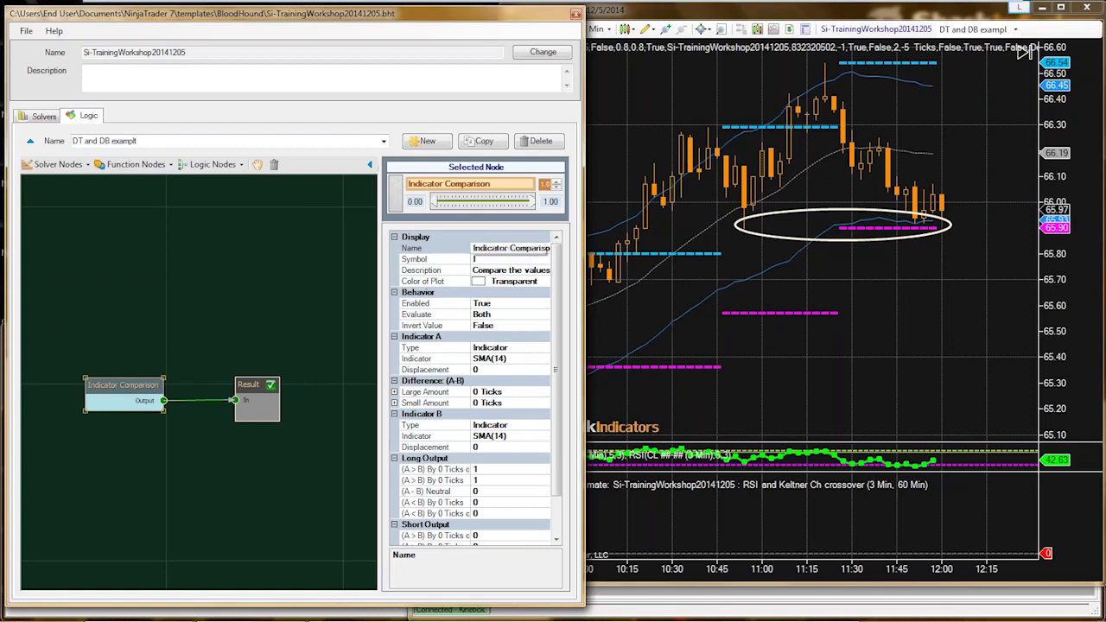
Rename the Indicator Comparison node "HiLo/SwingHiLo Comp" and widen the node's properties area
{"action": "left_click", "coordinate": [544, 248]}
{"action": "left_click", "coordinate": [502, 248]}
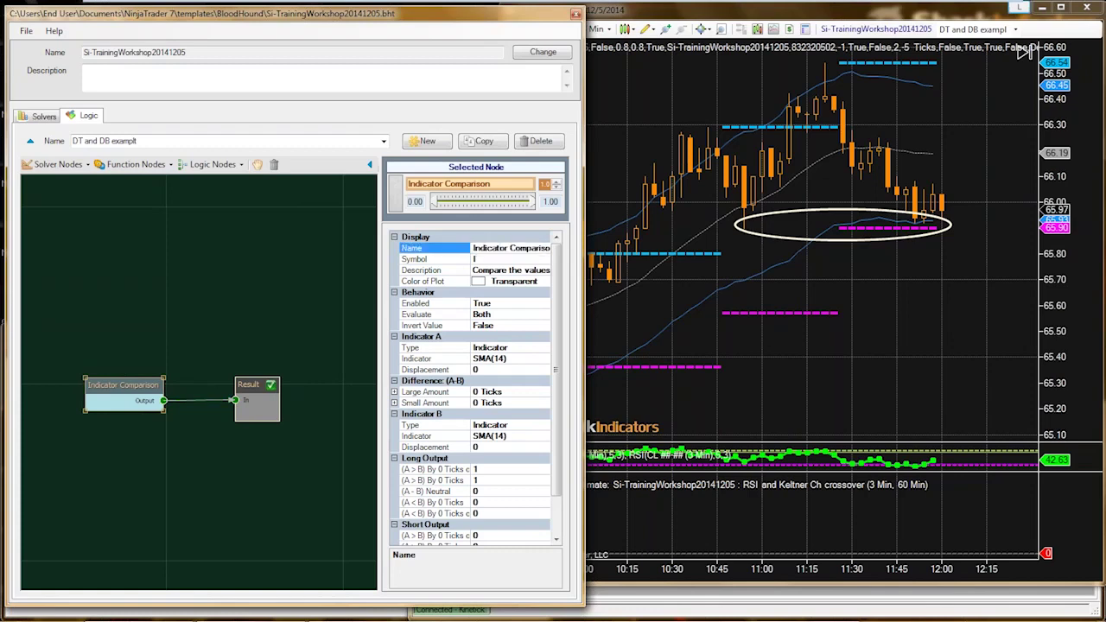
{"action": "double_click", "coordinate": [506, 248]}
{"action": "type", "text": "Hi"}
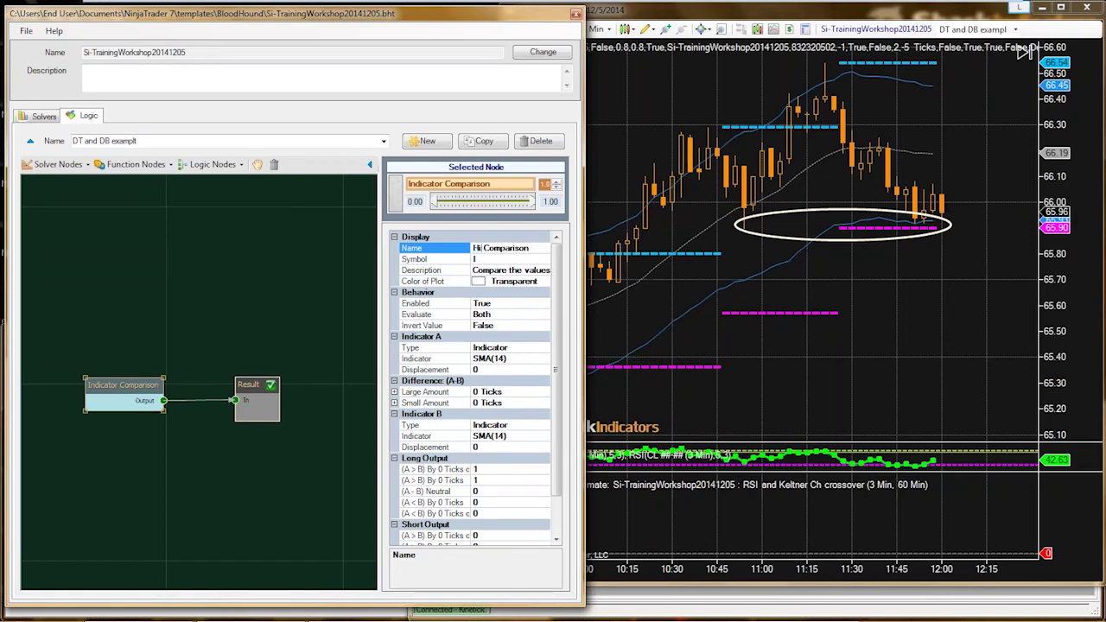
{"action": "type", "text": "Lo/Swing"}
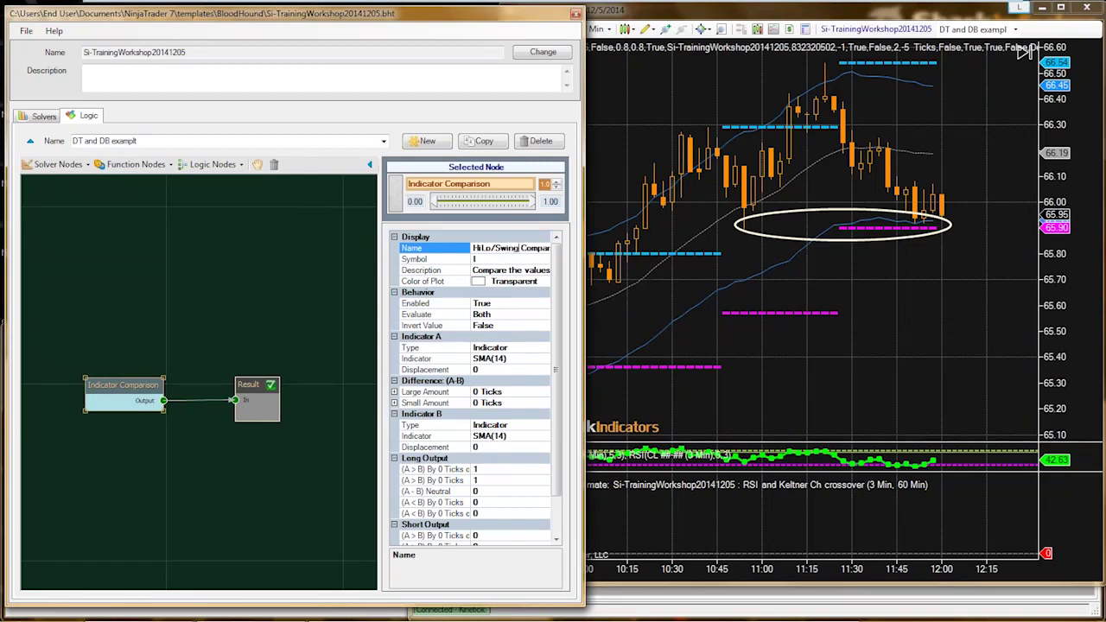
{"action": "type", "text": "HiLo"}
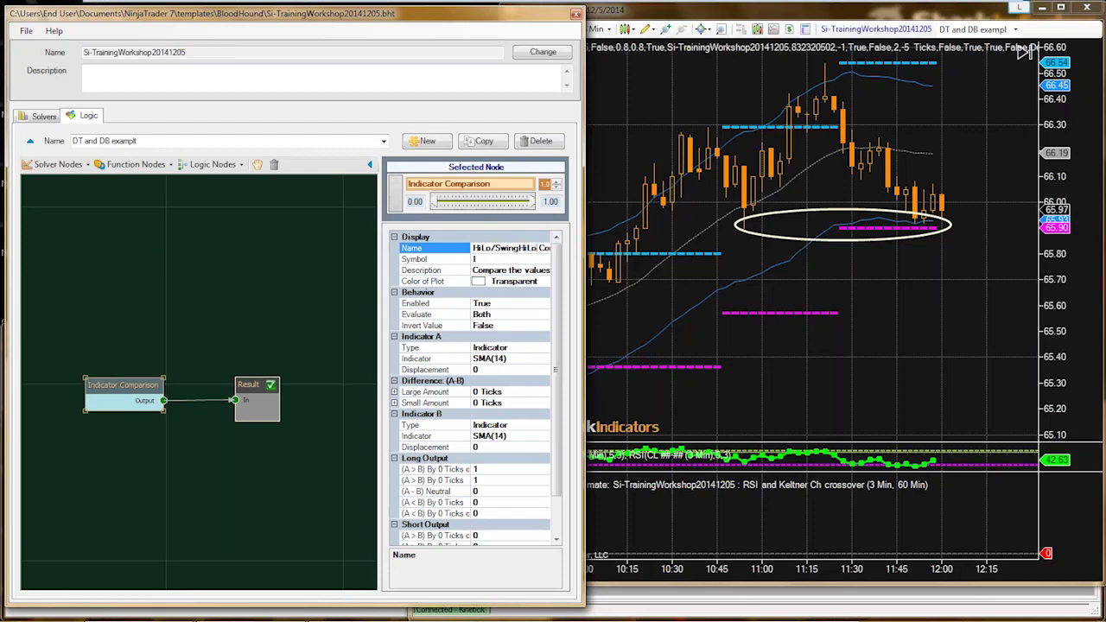
{"action": "key", "text": "Right"}
{"action": "key", "text": "Right"}
{"action": "key", "text": "Right"}
{"action": "key", "text": "Right"}
{"action": "key", "text": "Delete"}
{"action": "key", "text": "Delete"}
{"action": "key", "text": "Delete"}
{"action": "key", "text": "Delete"}
{"action": "key", "text": "Delete"}
{"action": "key", "text": "Delete"}
{"action": "left_click_drag", "start_coordinate": [379, 374], "coordinate": [334, 374]}
Replace SMA with SiChameleon as Indicator A of the HiLo/SwingHiLo Comp node
{"action": "left_click", "coordinate": [402, 359]}
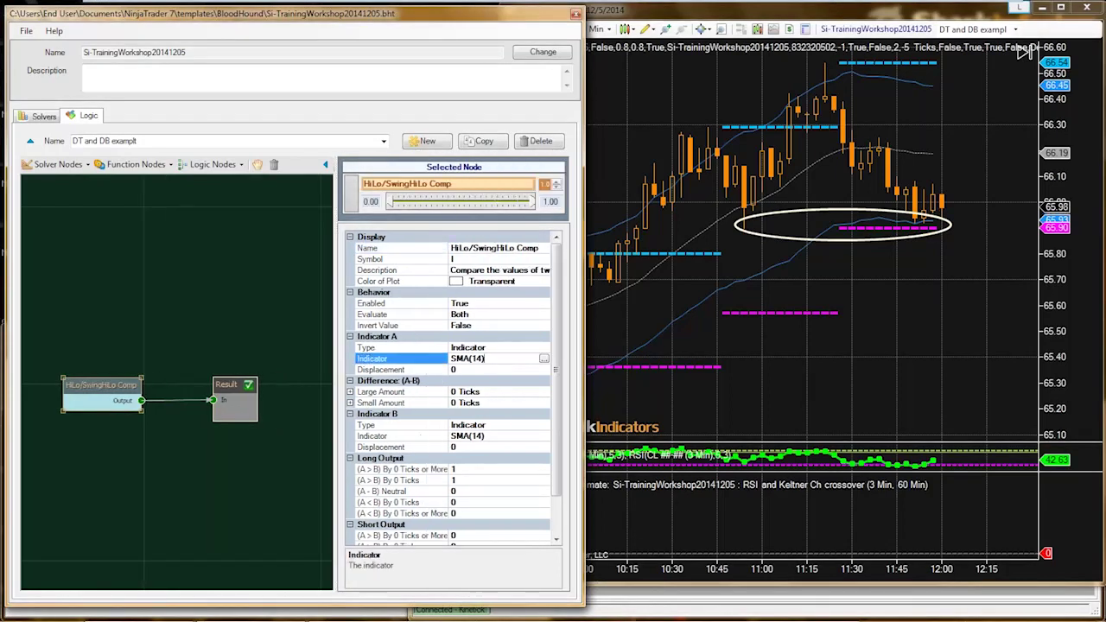
{"action": "left_click", "coordinate": [544, 358]}
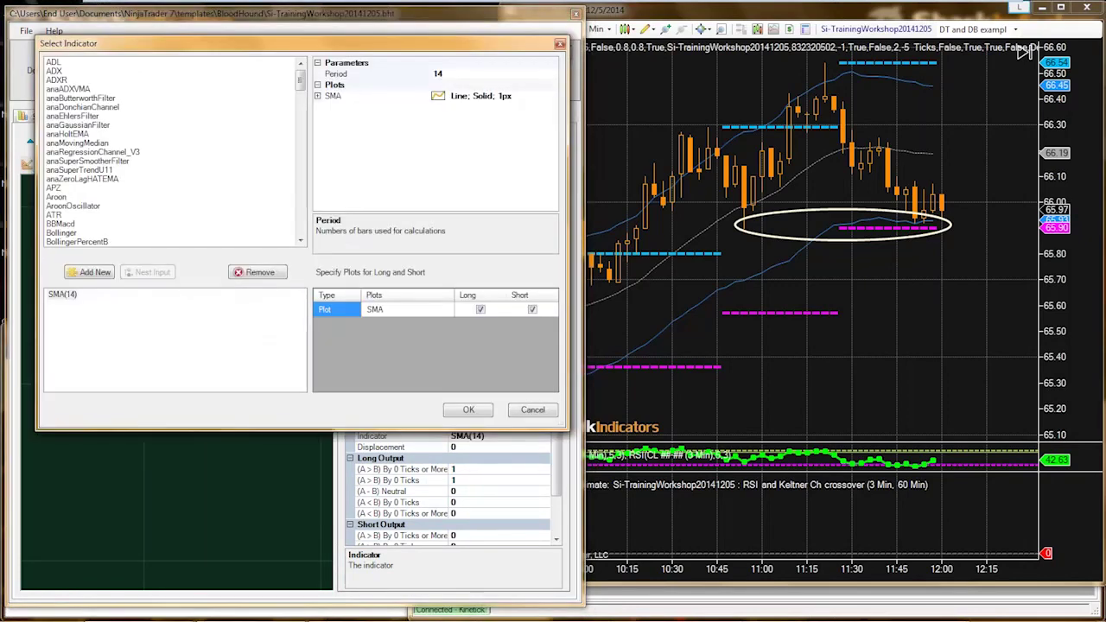
{"action": "left_click", "coordinate": [83, 179]}
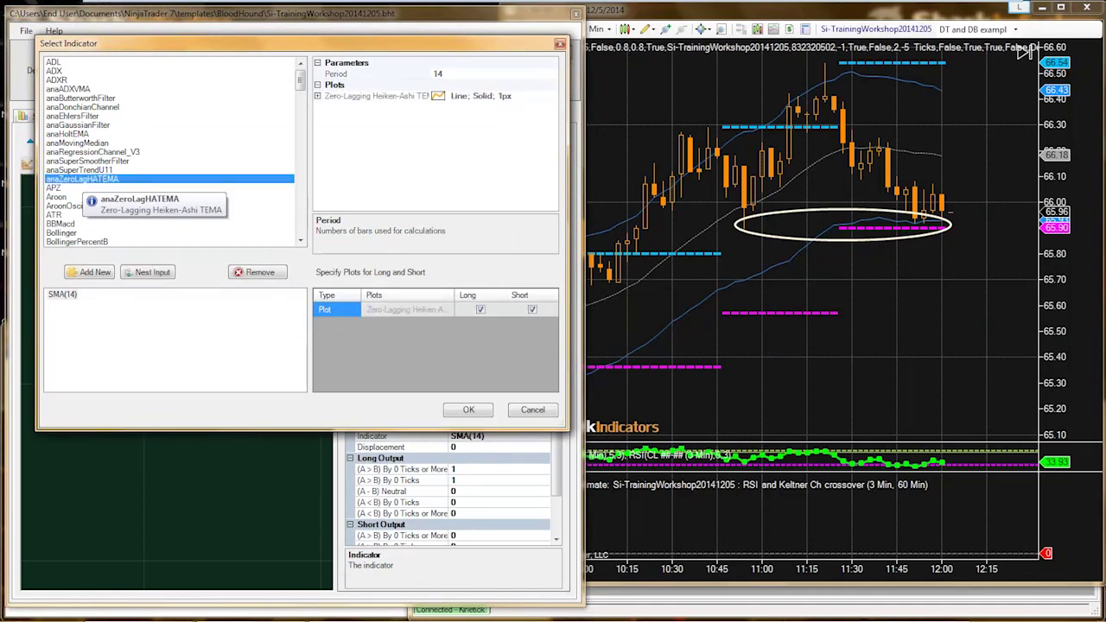
{"action": "key", "text": "s"}
{"action": "scroll", "coordinate": [101, 197], "scroll_direction": "down", "scroll_amount": 1}
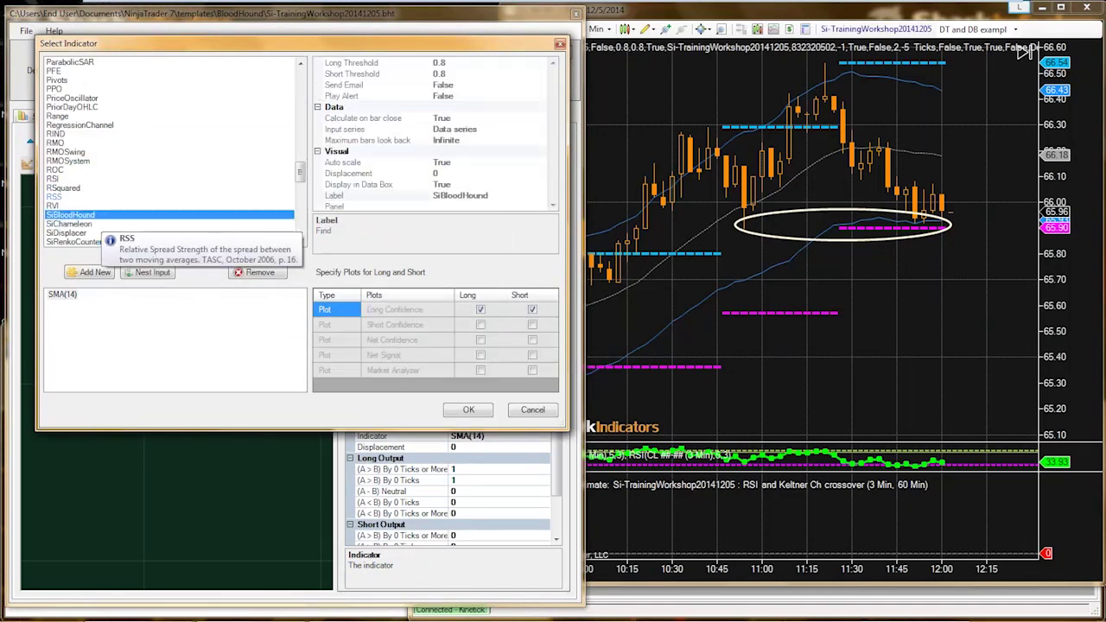
{"action": "left_click", "coordinate": [86, 224]}
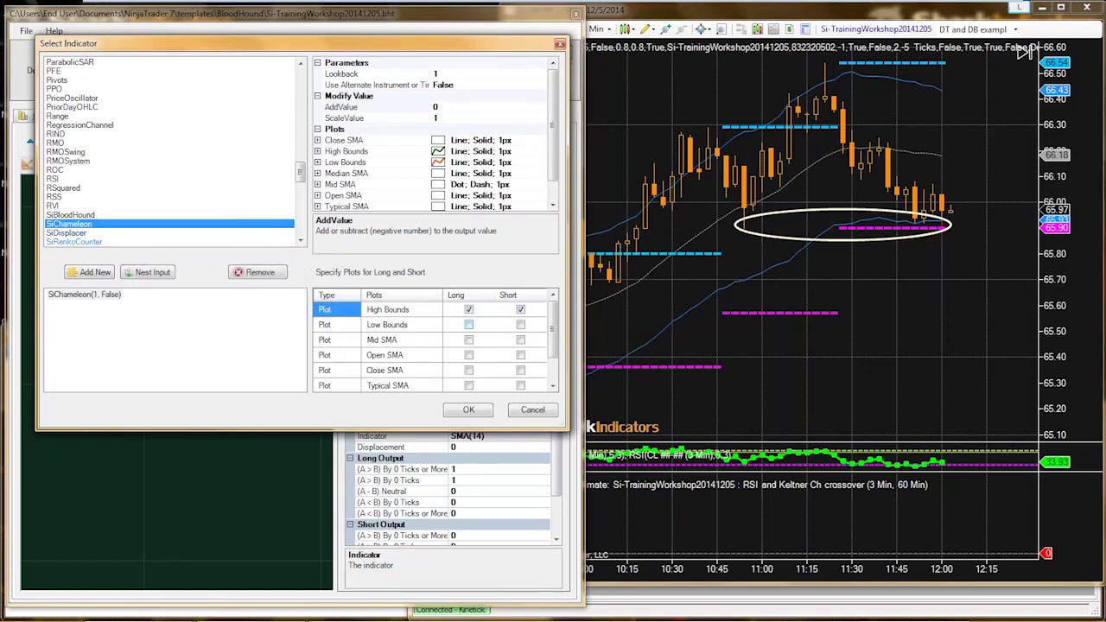
Assign SiChameleon's Low Bounds plot to Long and its High Bounds plot to Short, and accept the Indicator A selection
{"action": "left_click", "coordinate": [401, 324]}
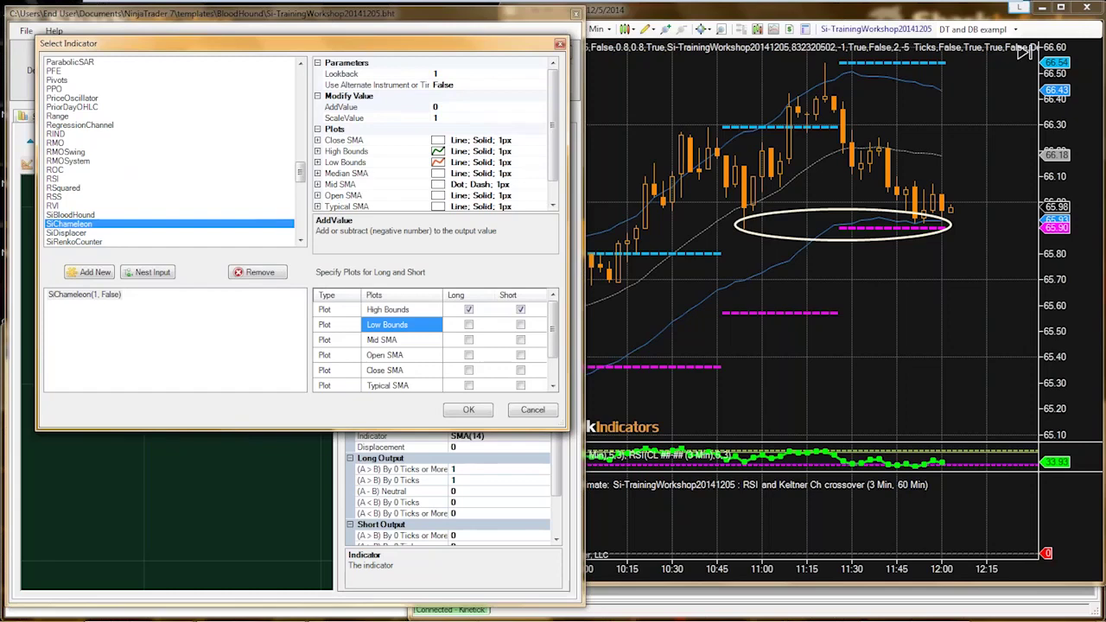
{"action": "left_click", "coordinate": [468, 324]}
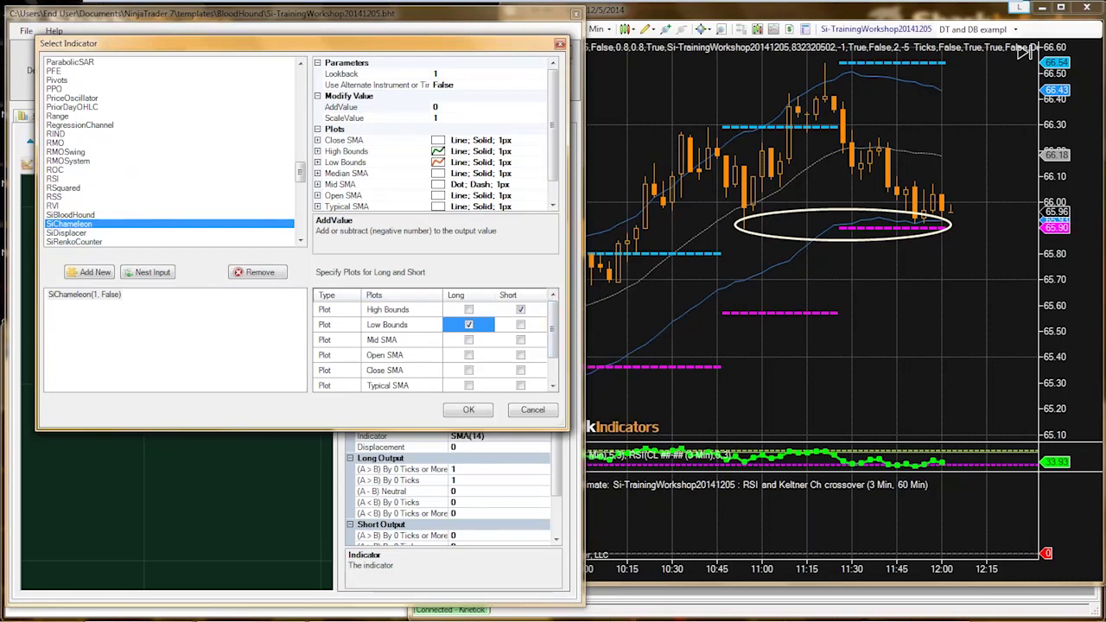
{"action": "left_click", "coordinate": [401, 309]}
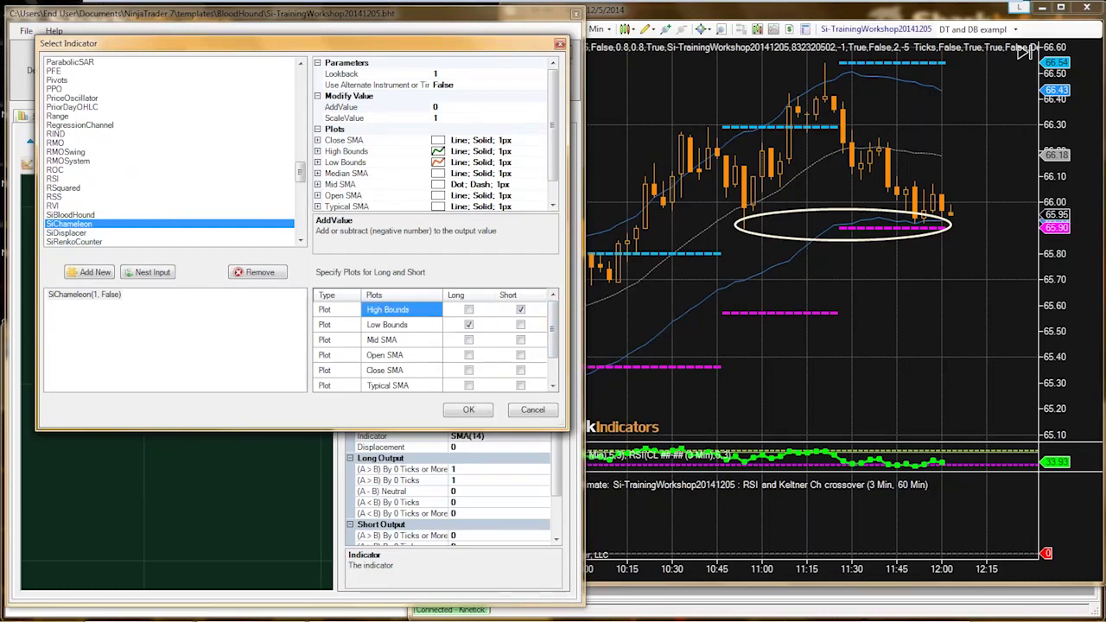
{"action": "left_click", "coordinate": [520, 309]}
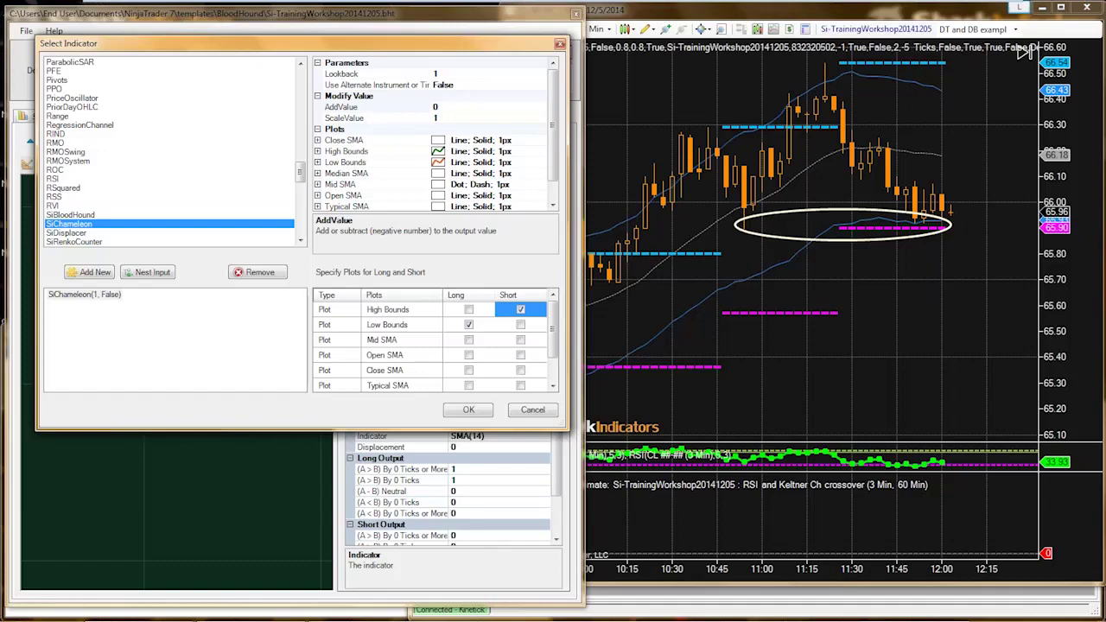
{"action": "left_click", "coordinate": [469, 409]}
Replace SMA with SiSwingsHighsLows as Indicator B of the comparison node
{"action": "left_click", "coordinate": [463, 436]}
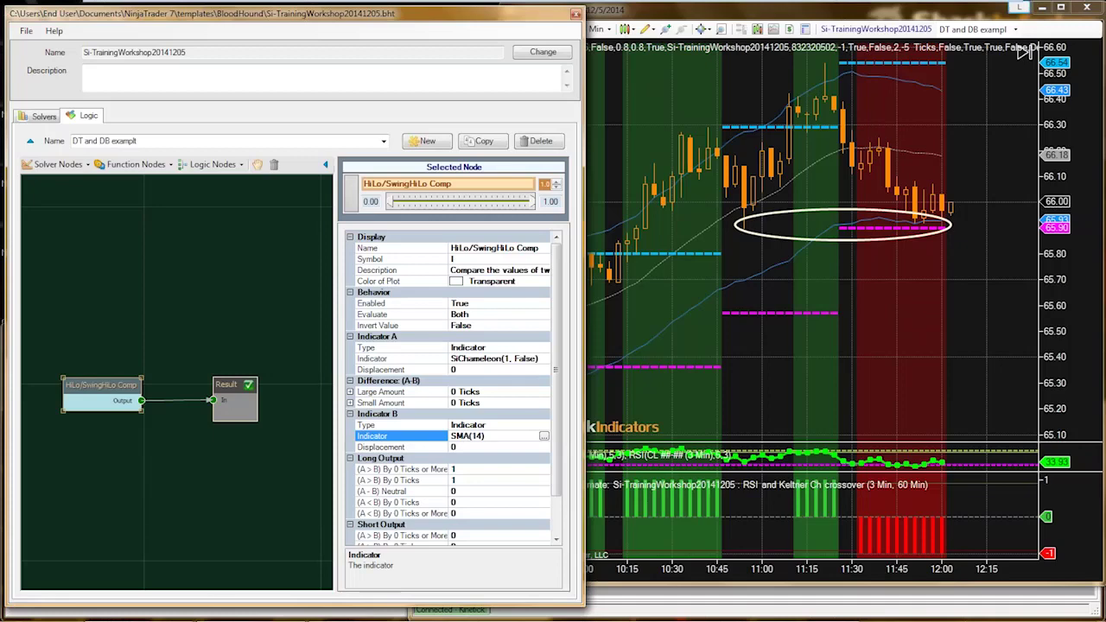
{"action": "left_click", "coordinate": [543, 435]}
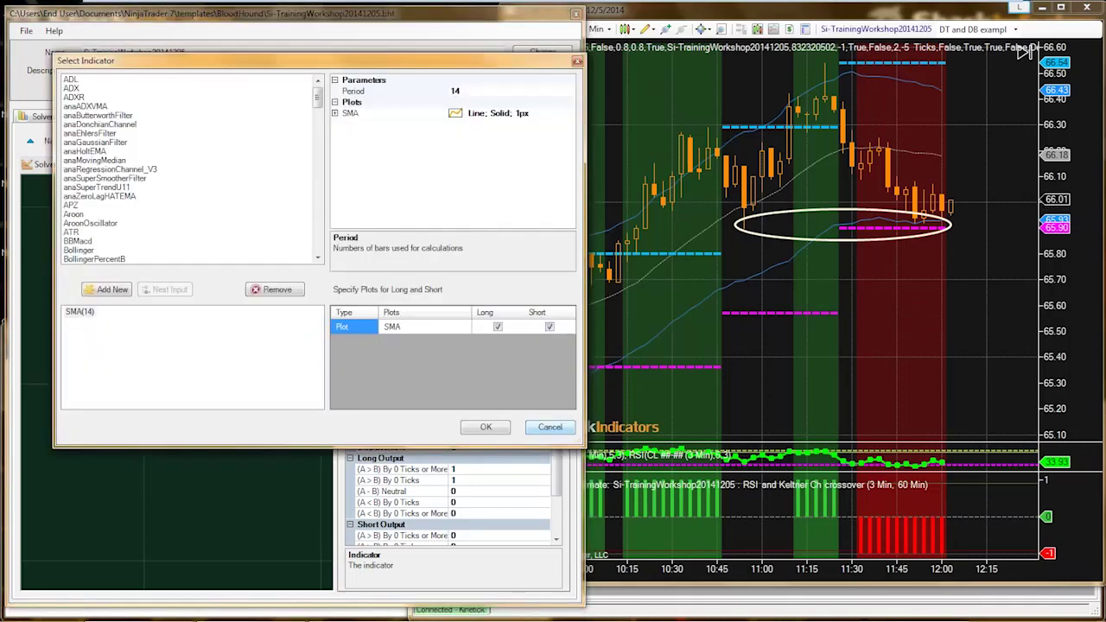
{"action": "left_click", "coordinate": [90, 223]}
{"action": "key", "text": "s"}
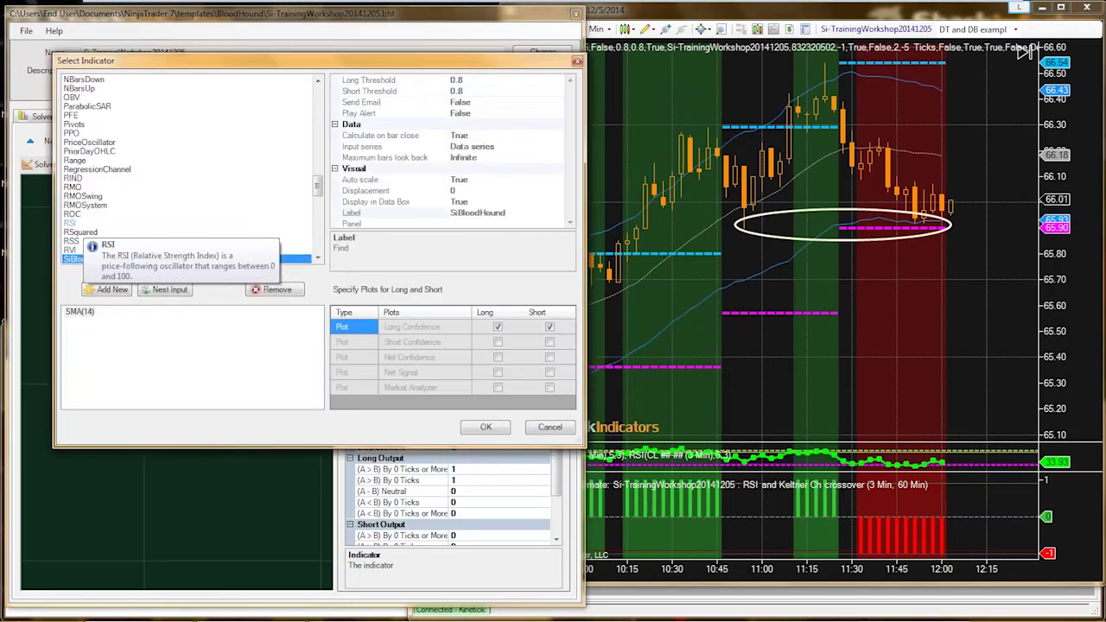
{"action": "scroll", "coordinate": [138, 250], "scroll_direction": "down", "scroll_amount": 4}
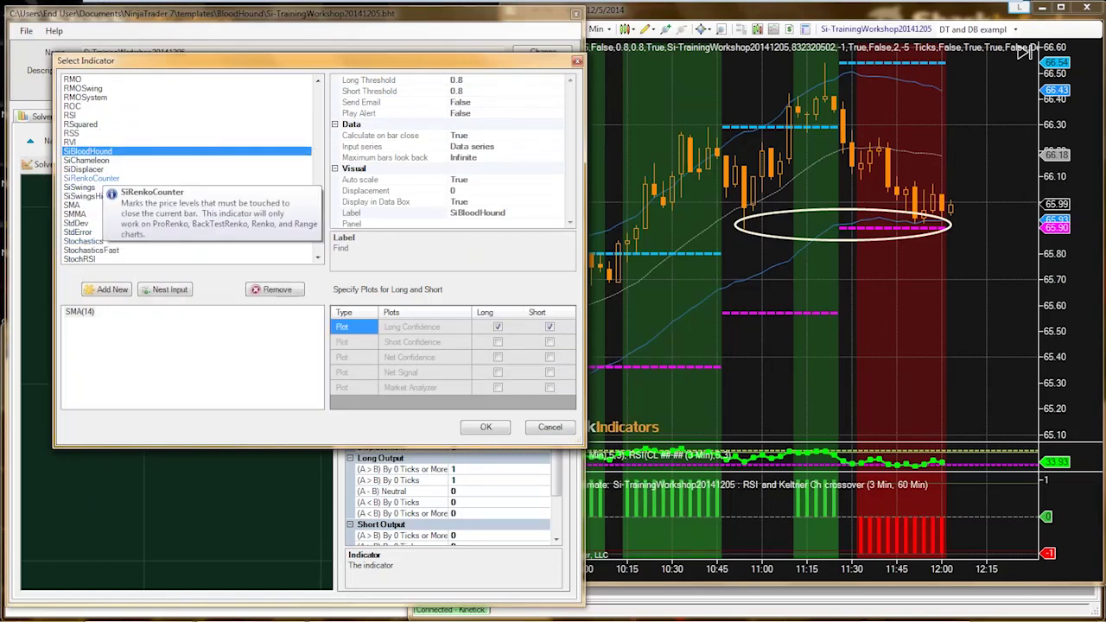
{"action": "left_click", "coordinate": [99, 196]}
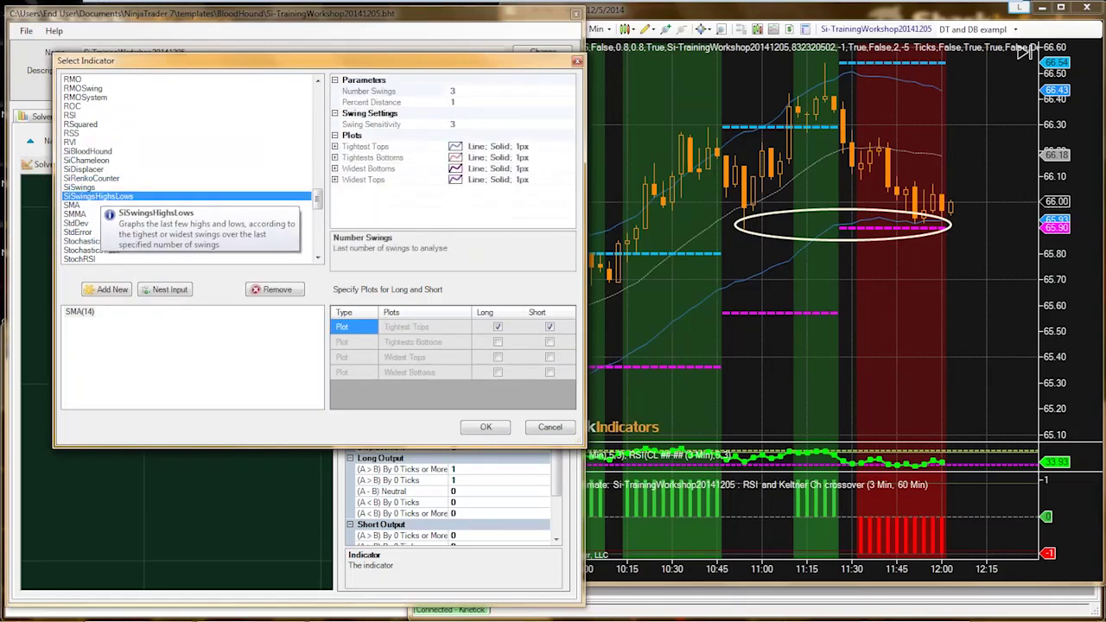
{"action": "double_click", "coordinate": [99, 196]}
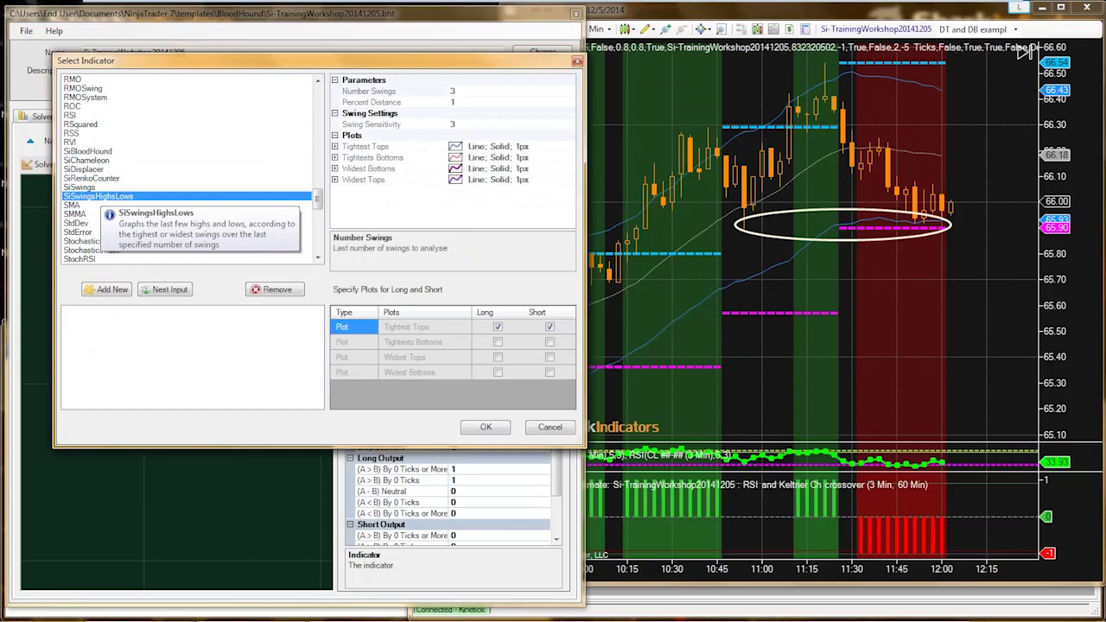
Assign SiSwingsHighsLows' Widest Bottoms plot to Long and Widest Tops plot to Short, and accept the Indicator B selection
{"action": "left_click", "coordinate": [455, 90]}
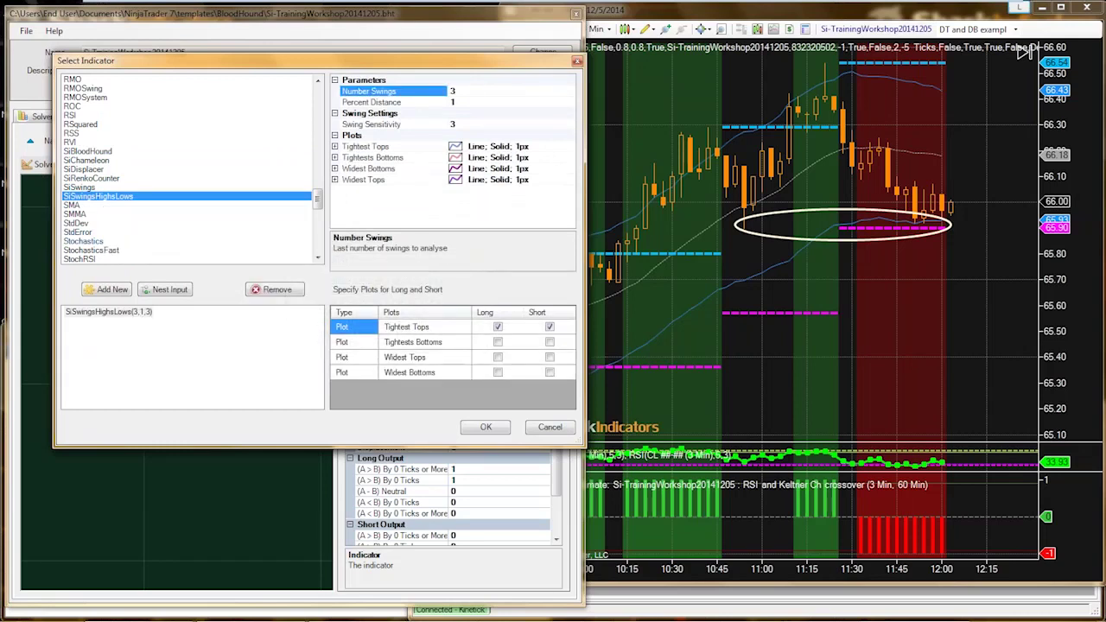
{"action": "left_click", "coordinate": [456, 102]}
{"action": "left_click", "coordinate": [455, 125]}
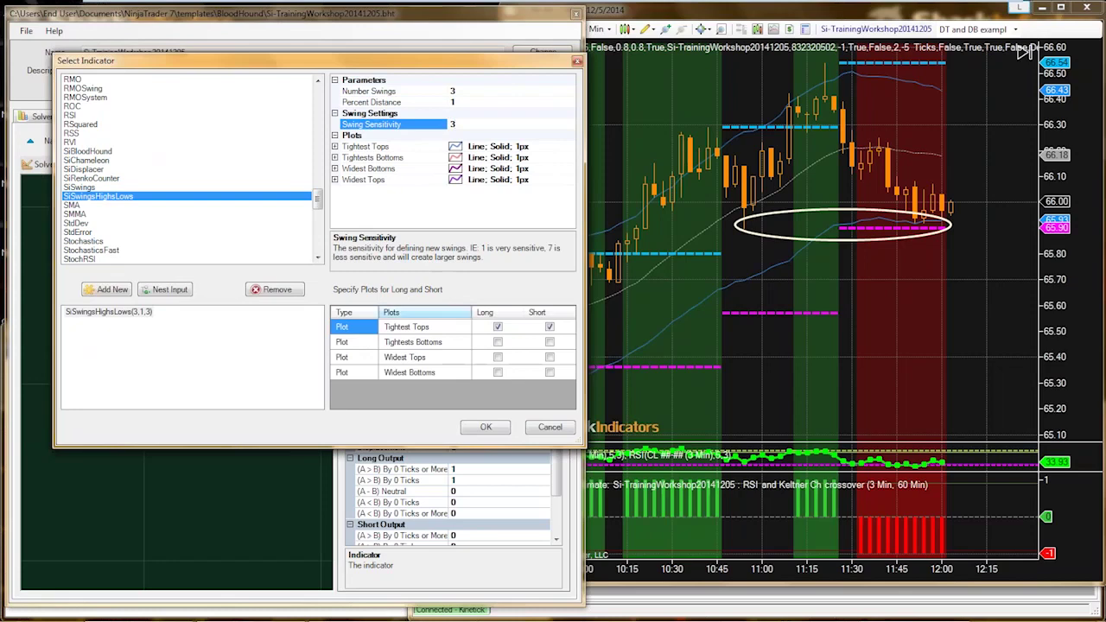
{"action": "left_click", "coordinate": [353, 357]}
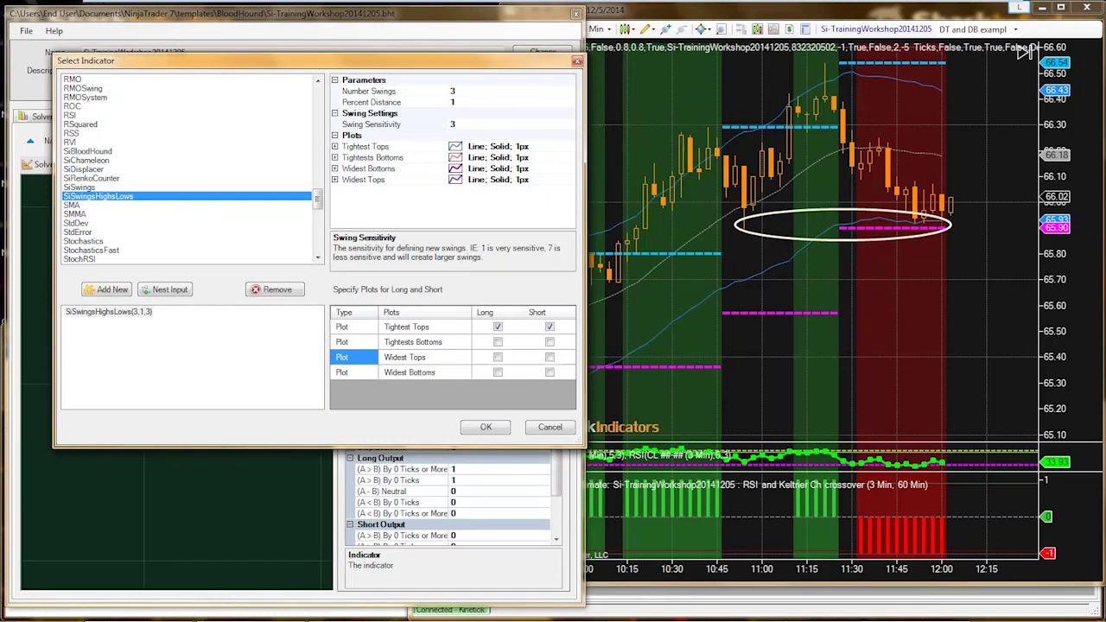
{"action": "left_click", "coordinate": [423, 371]}
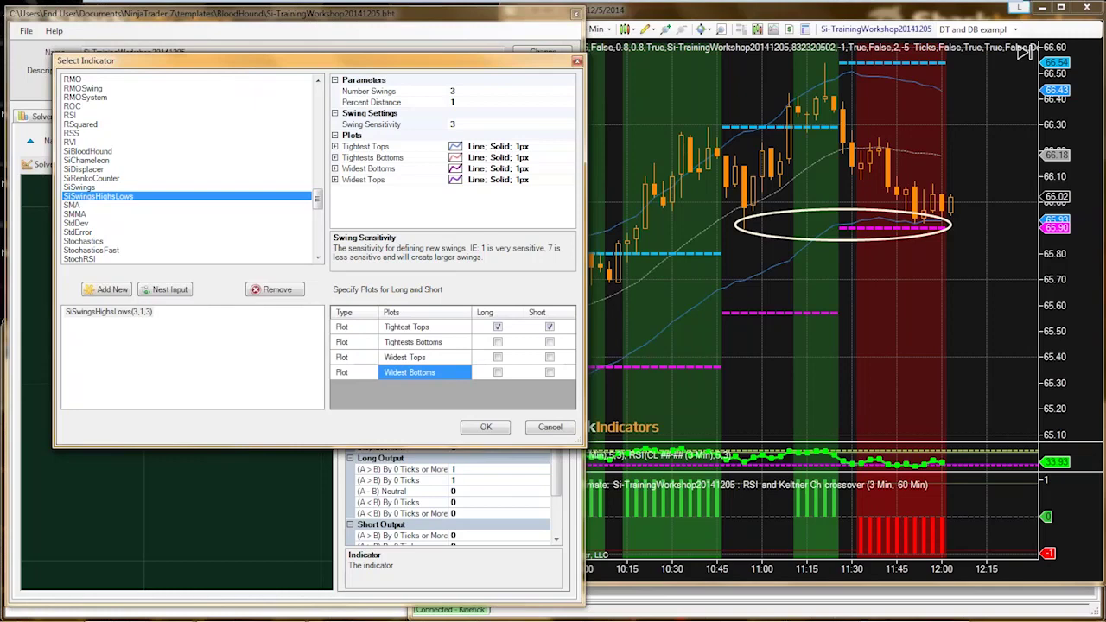
{"action": "left_click", "coordinate": [497, 372]}
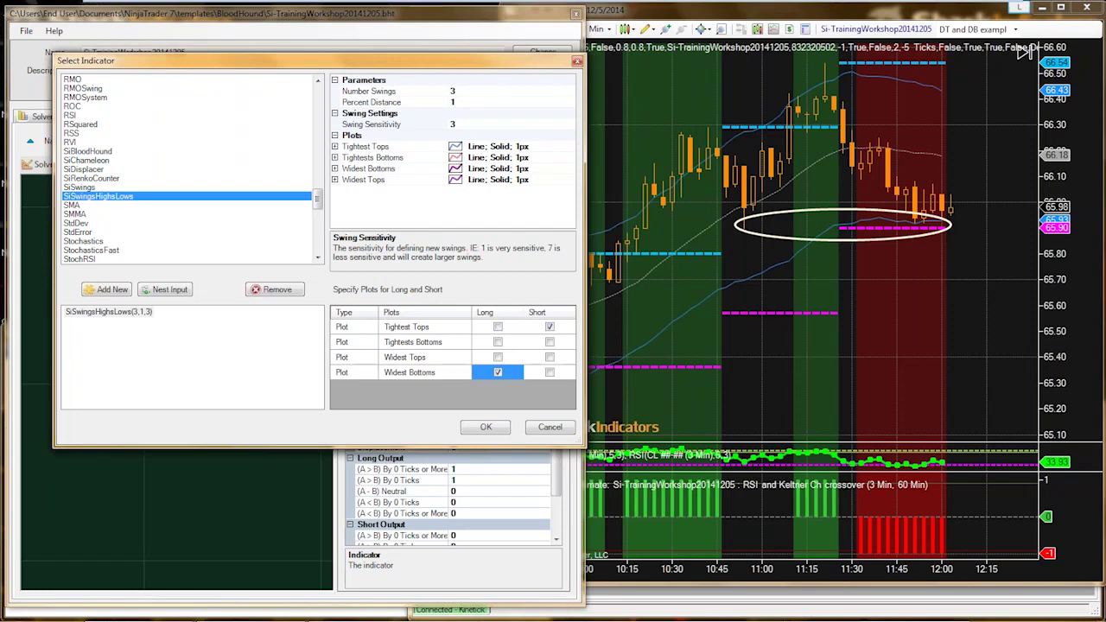
{"action": "left_click", "coordinate": [424, 357]}
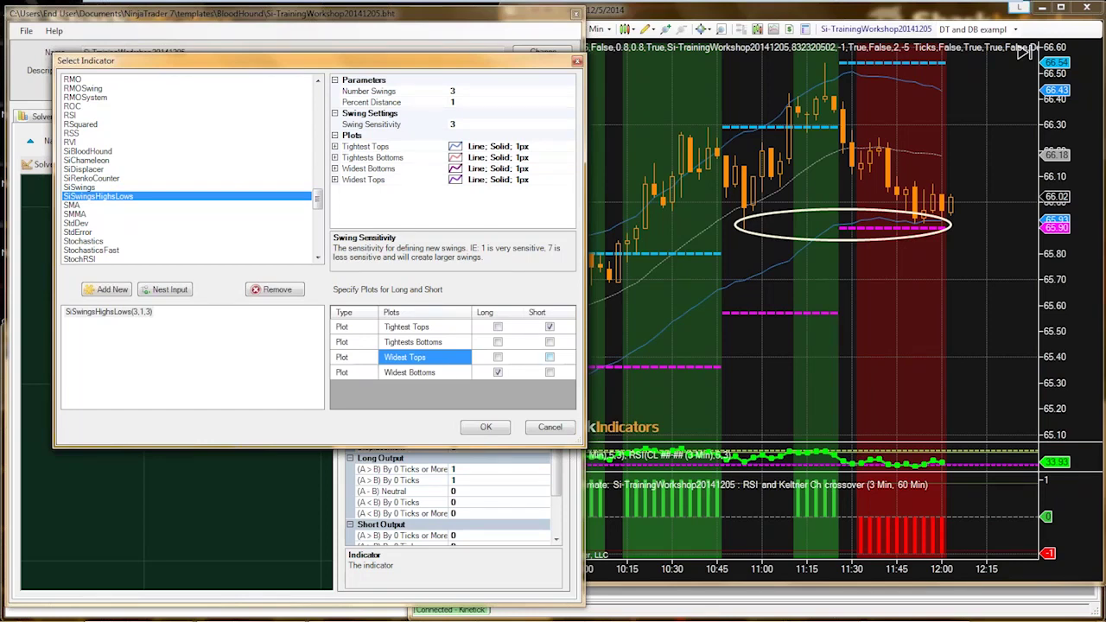
{"action": "left_click", "coordinate": [550, 357]}
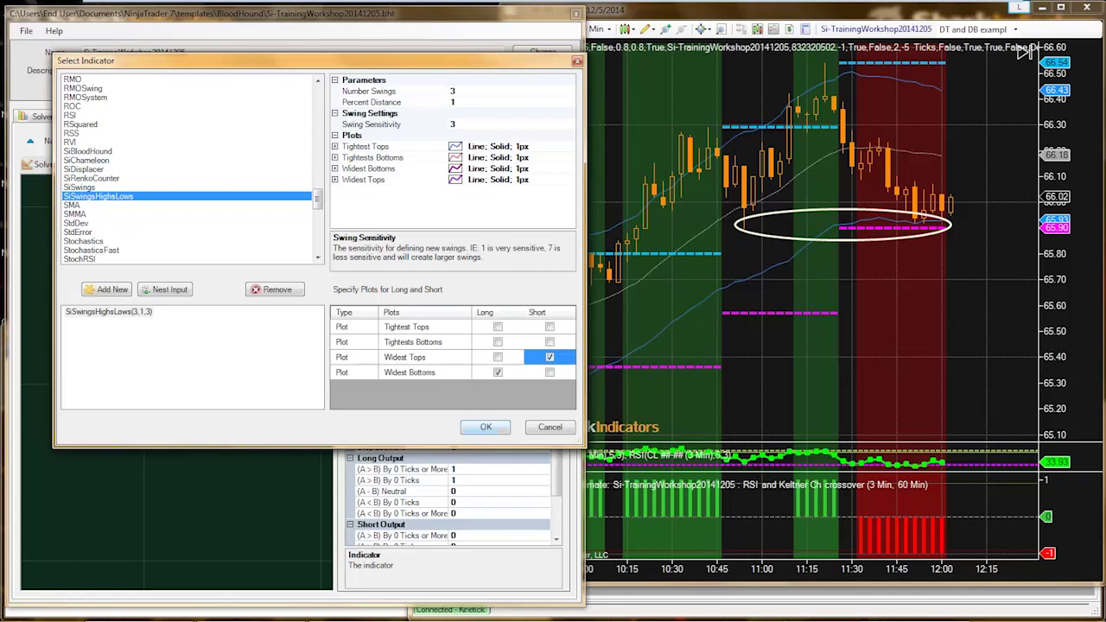
{"action": "left_click", "coordinate": [485, 427]}
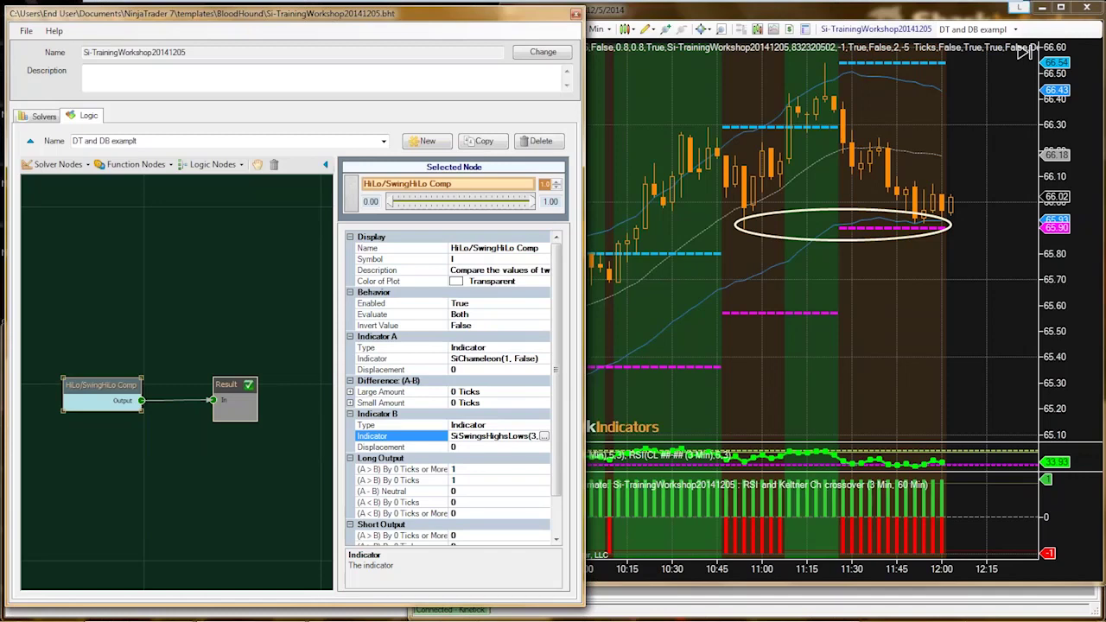
Set both A > B values of the comparison node's Long Output to 0
{"action": "scroll", "coordinate": [450, 389], "scroll_direction": "down", "scroll_amount": 2}
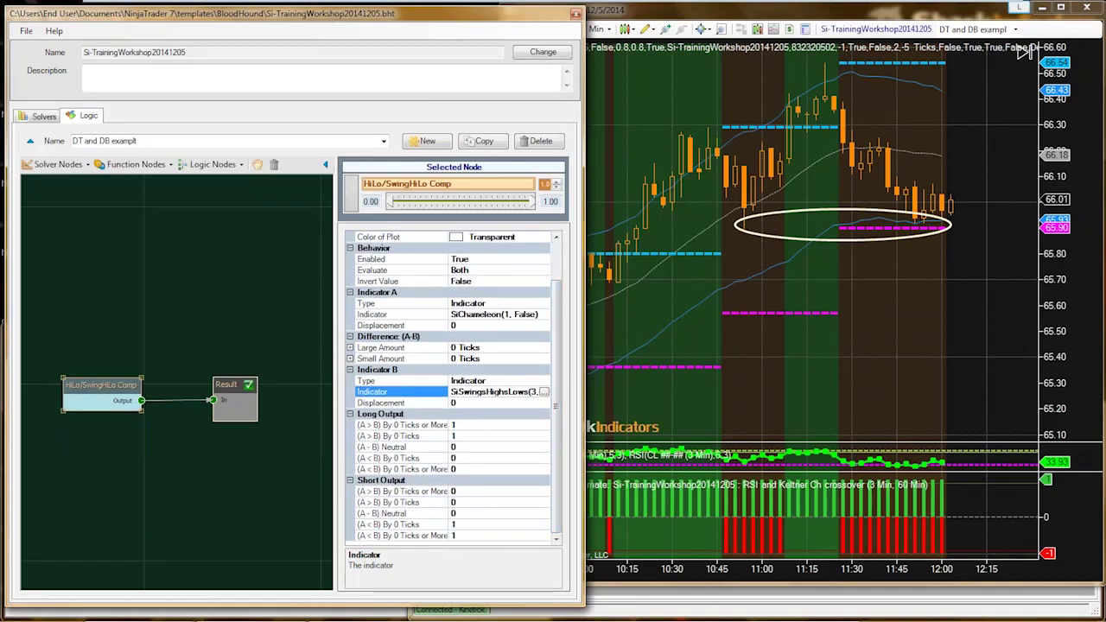
{"action": "left_click", "coordinate": [453, 424]}
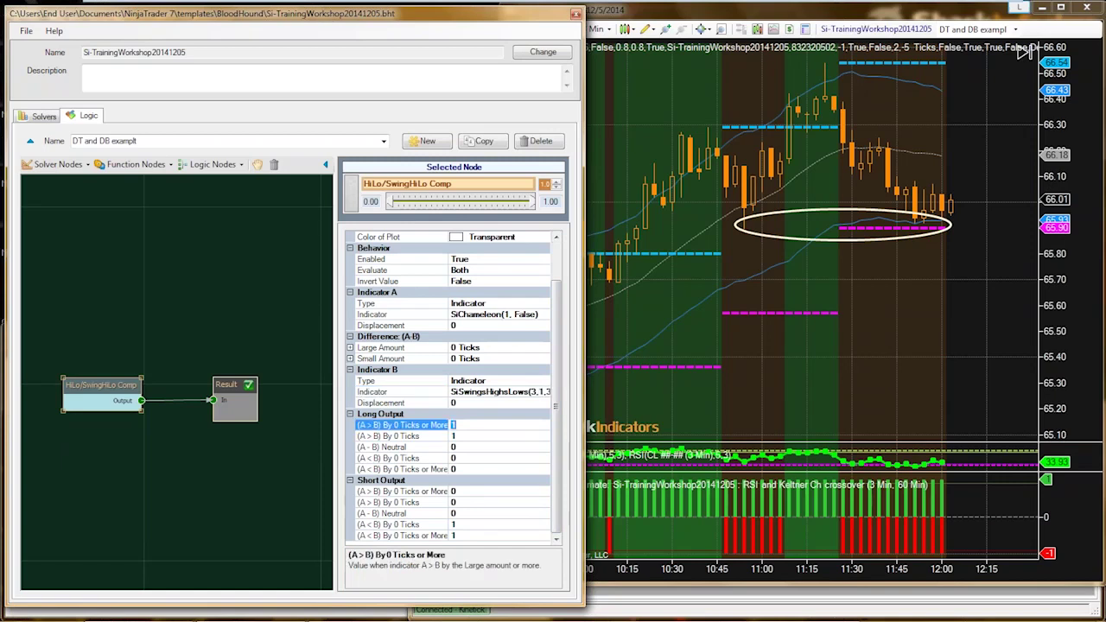
{"action": "type", "text": "0"}
{"action": "key", "text": "Down"}
{"action": "type", "text": "0"}
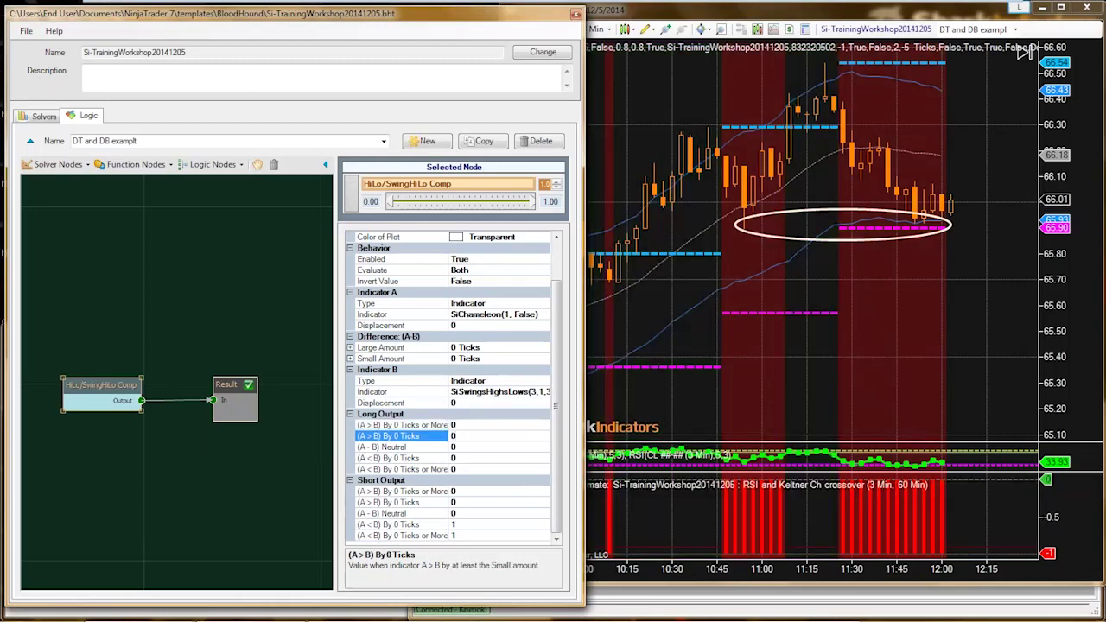
Set both A < B values of the comparison node's Short Output to 0
{"action": "left_click", "coordinate": [457, 525]}
{"action": "key", "text": "BackSpace"}
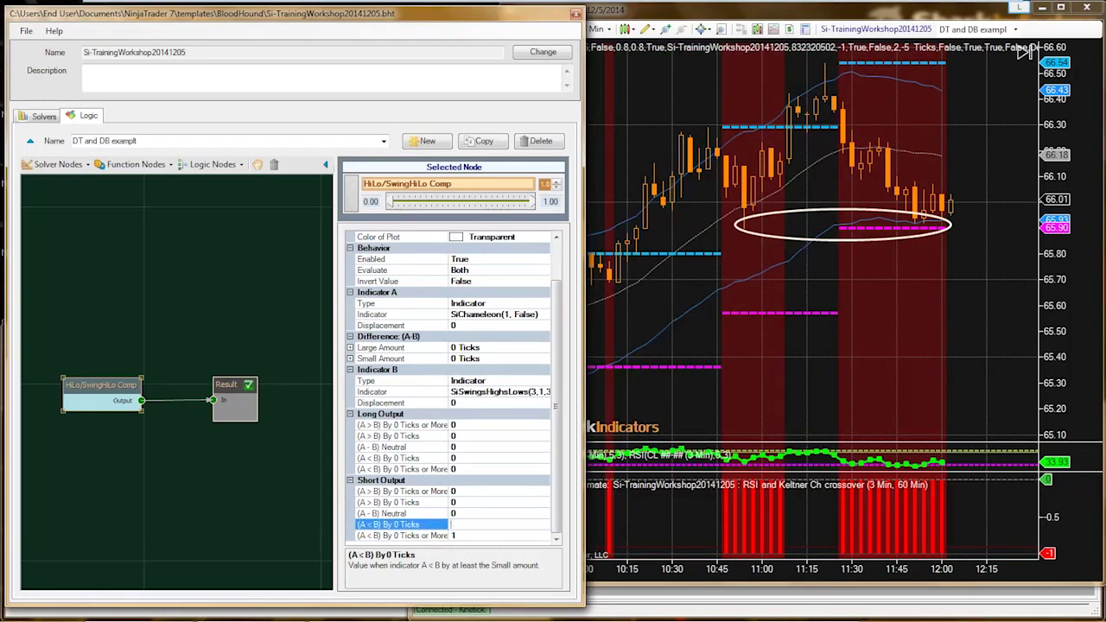
{"action": "key", "text": "Return"}
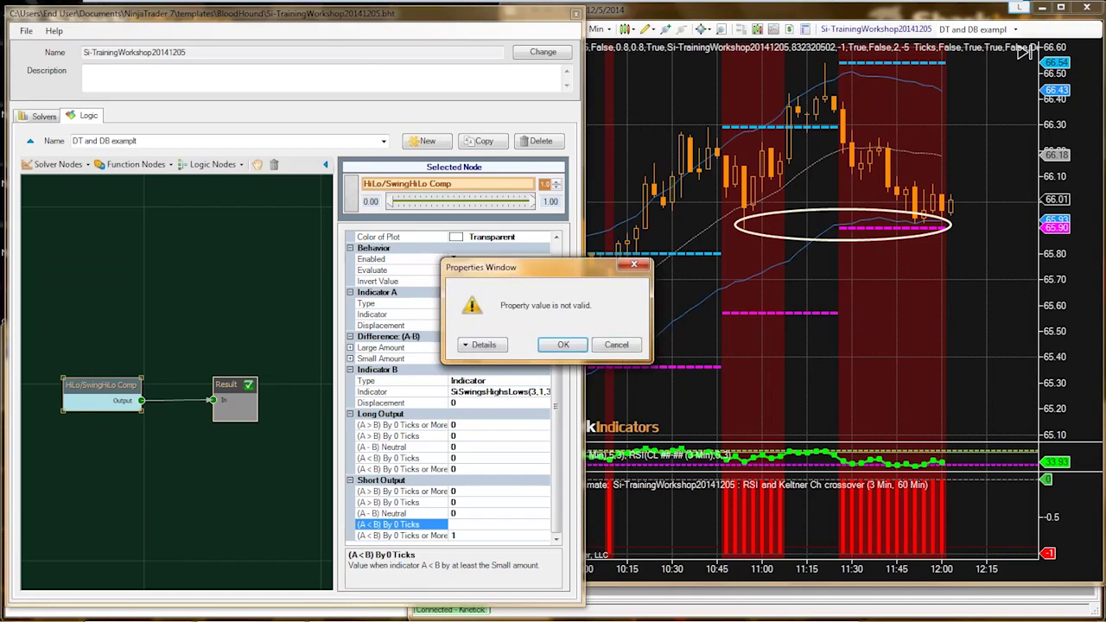
{"action": "key", "text": "Return"}
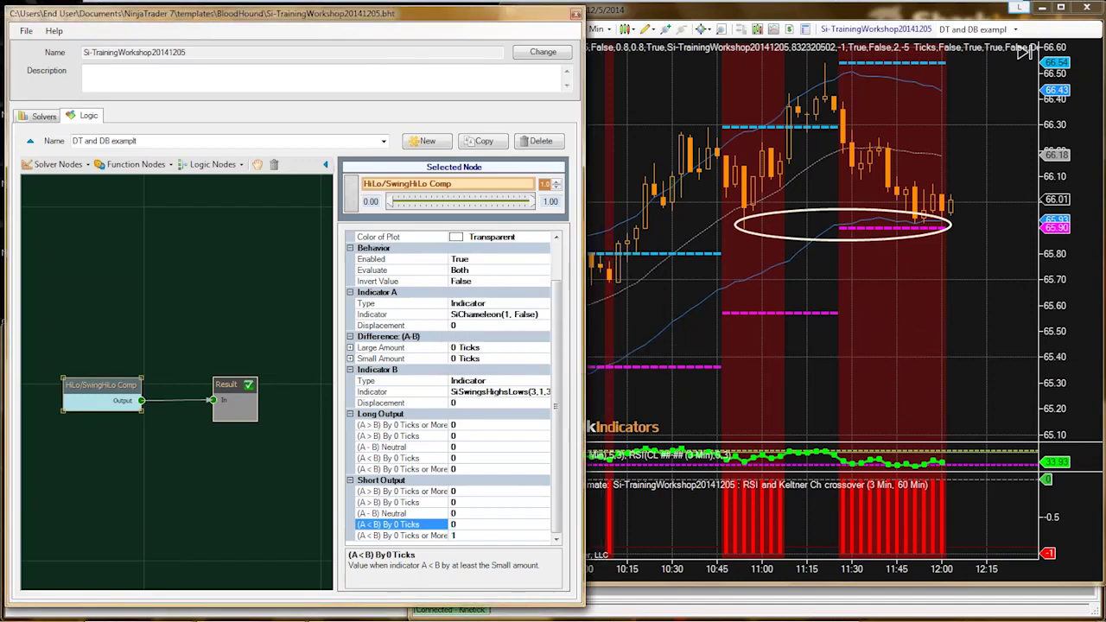
{"action": "left_click", "coordinate": [458, 535]}
{"action": "key", "text": "BackSpace"}
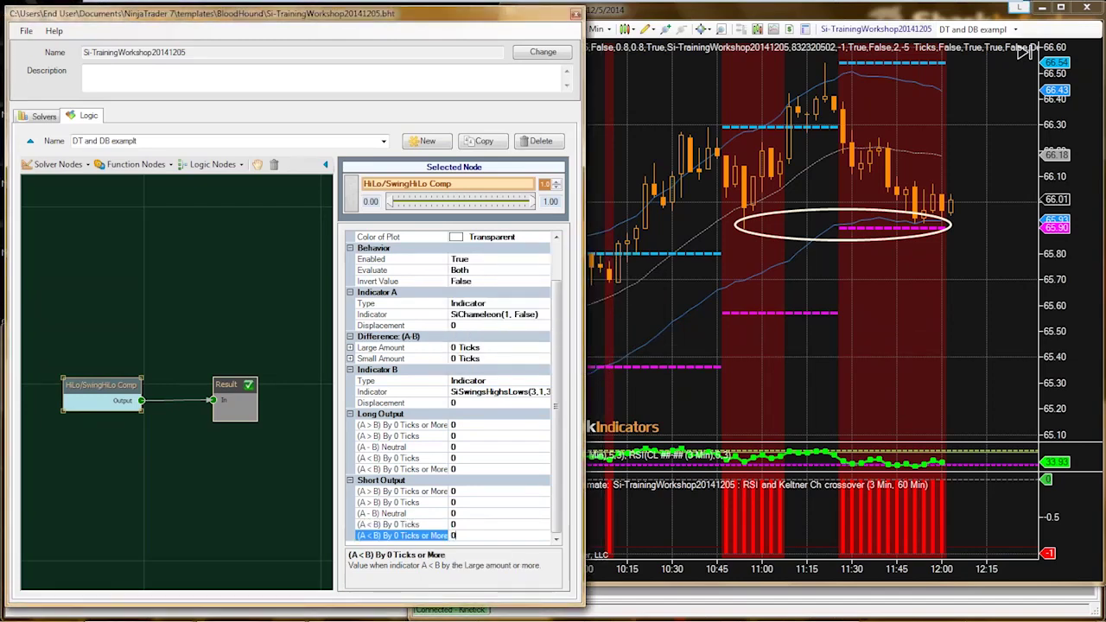
{"action": "left_click", "coordinate": [455, 525]}
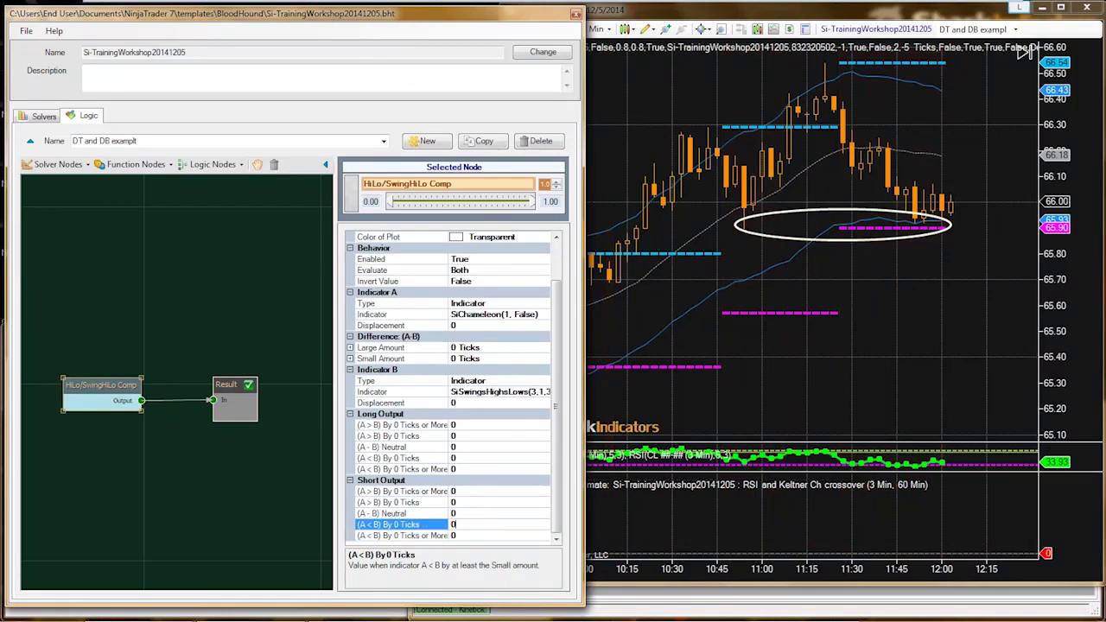
Set the Large Amount and Small Amount of the A-B difference to 1 tick each
{"action": "left_click", "coordinate": [455, 447]}
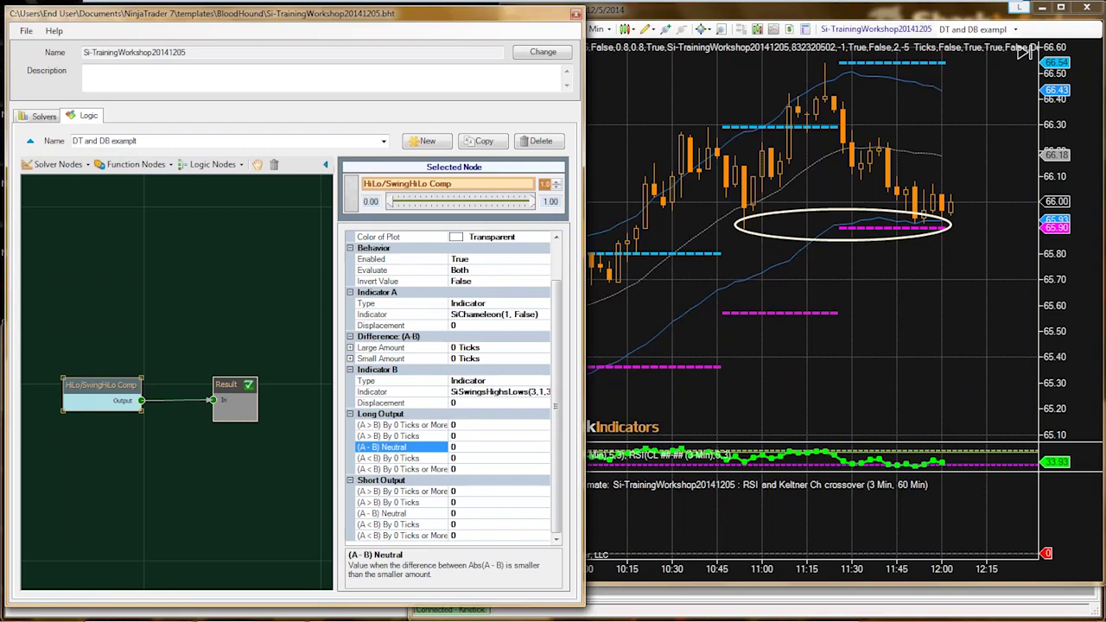
{"action": "left_click", "coordinate": [454, 347]}
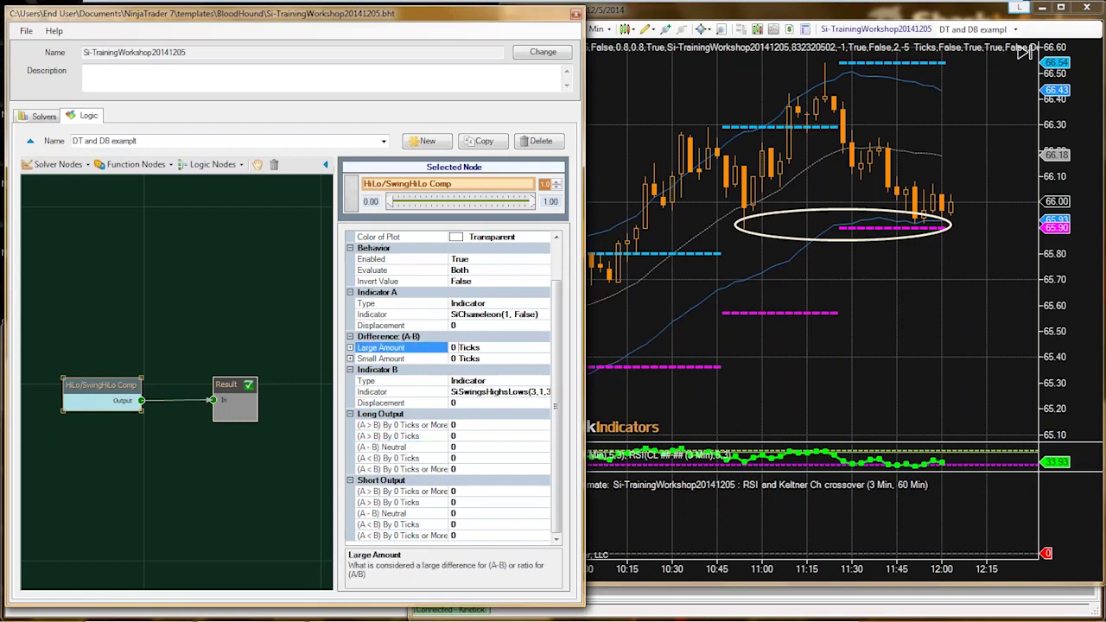
{"action": "key", "text": "BackSpace"}
{"action": "type", "text": "1"}
{"action": "left_click", "coordinate": [456, 359]}
{"action": "key", "text": "BackSpace"}
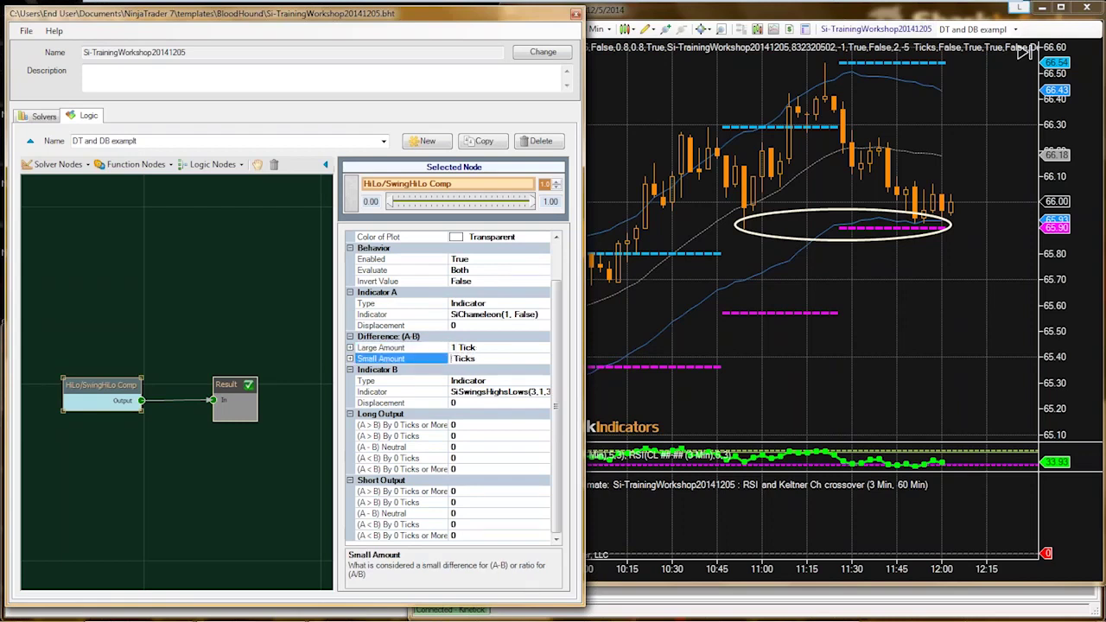
{"action": "type", "text": "1"}
{"action": "left_click", "coordinate": [455, 347]}
{"action": "left_click", "coordinate": [456, 359]}
{"action": "left_click", "coordinate": [456, 347]}
{"action": "left_click", "coordinate": [455, 359]}
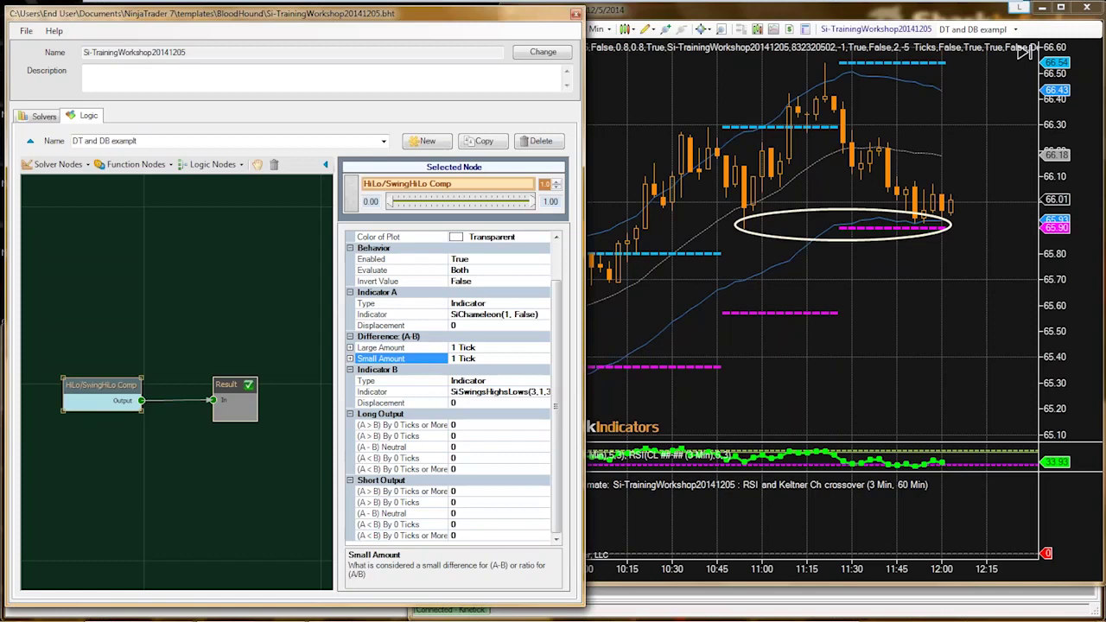
Set the Long Output's (A - B) Neutral value and its small-difference A > B value to 1
{"action": "left_click", "coordinate": [455, 447]}
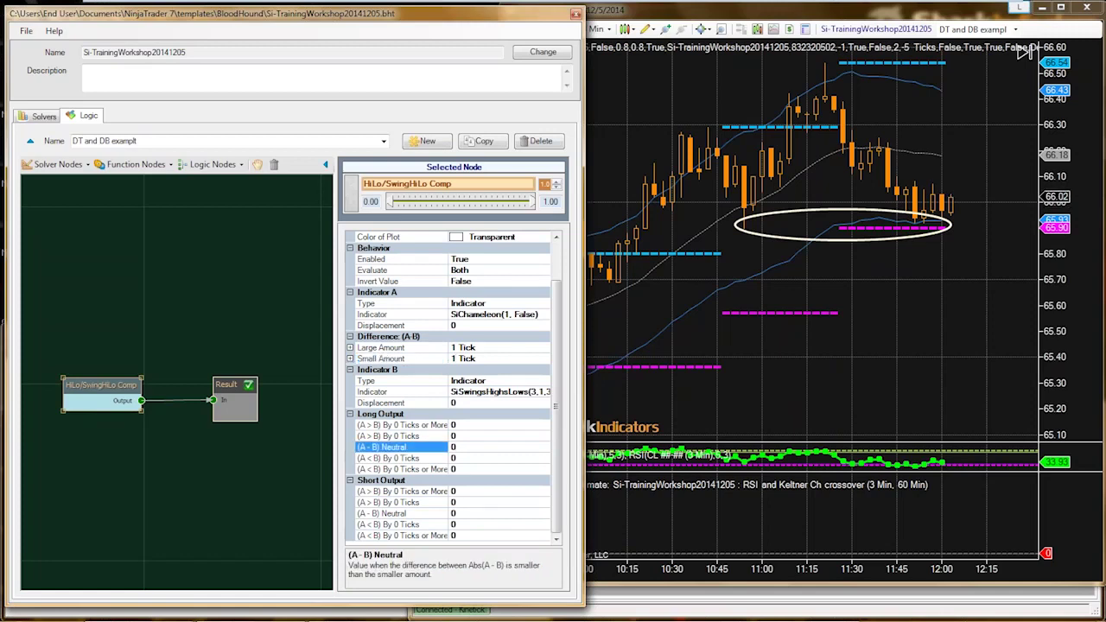
{"action": "type", "text": "1"}
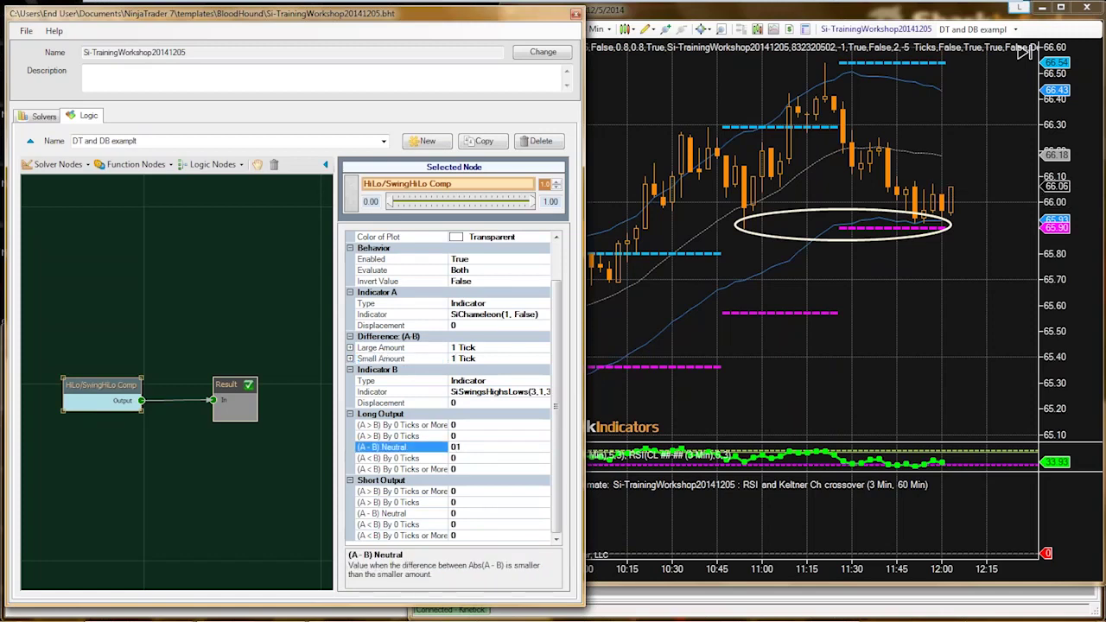
{"action": "left_click", "coordinate": [456, 436]}
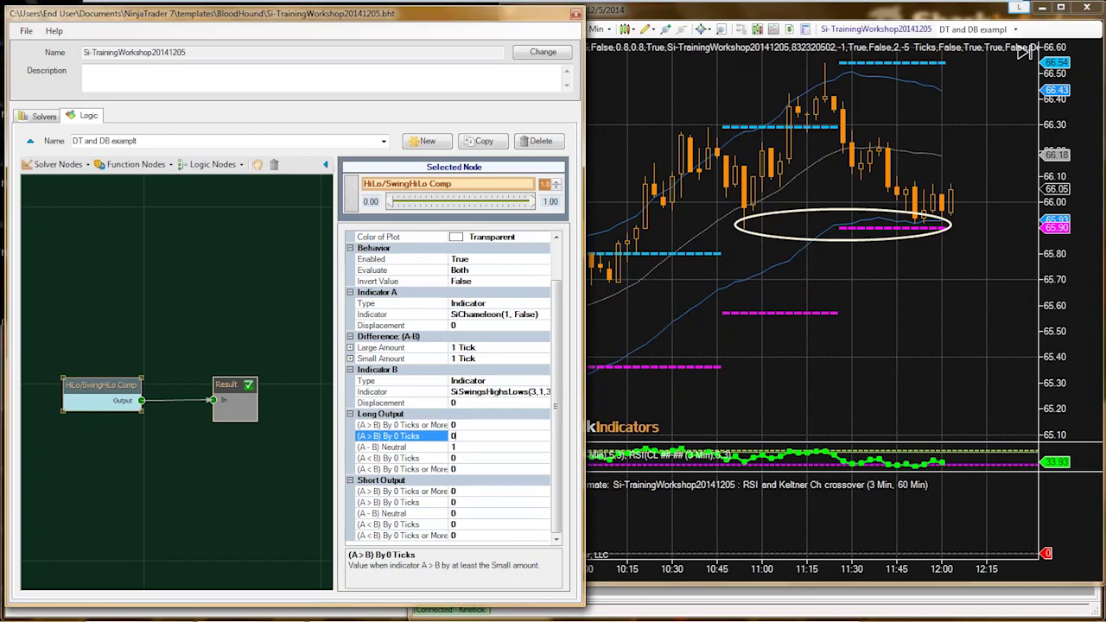
{"action": "left_click", "coordinate": [454, 458]}
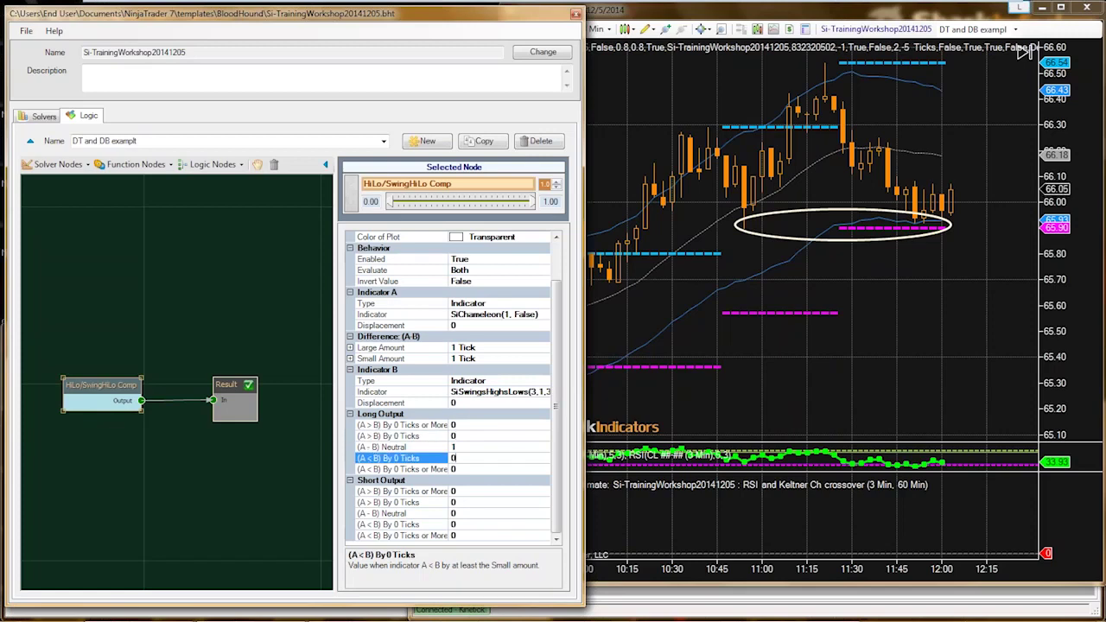
{"action": "left_click", "coordinate": [454, 435]}
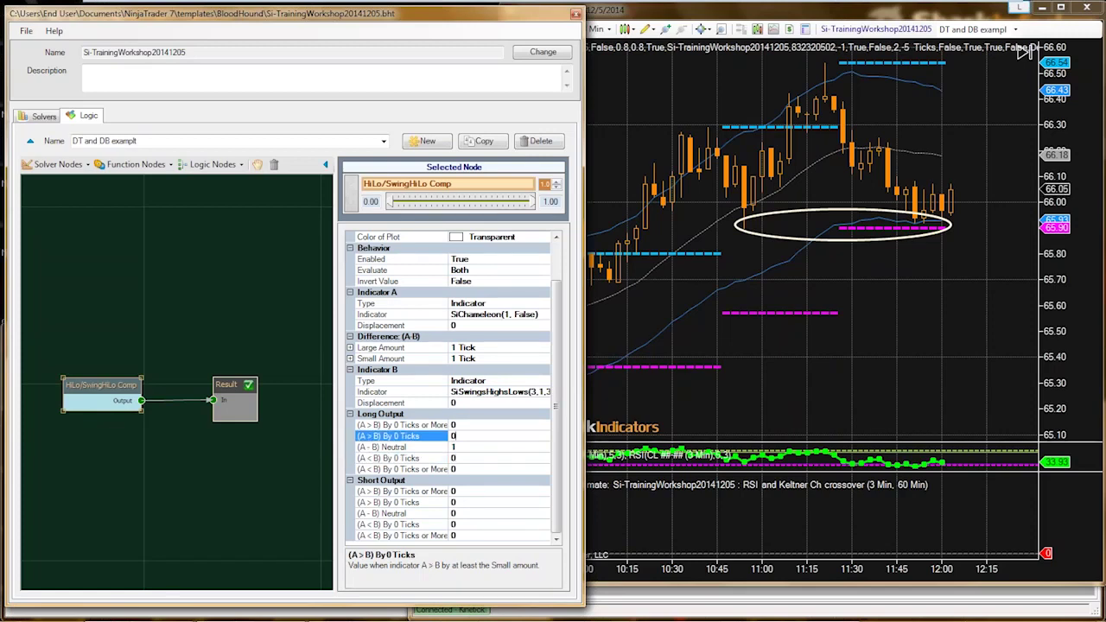
{"action": "type", "text": "1"}
{"action": "key", "text": "Down"}
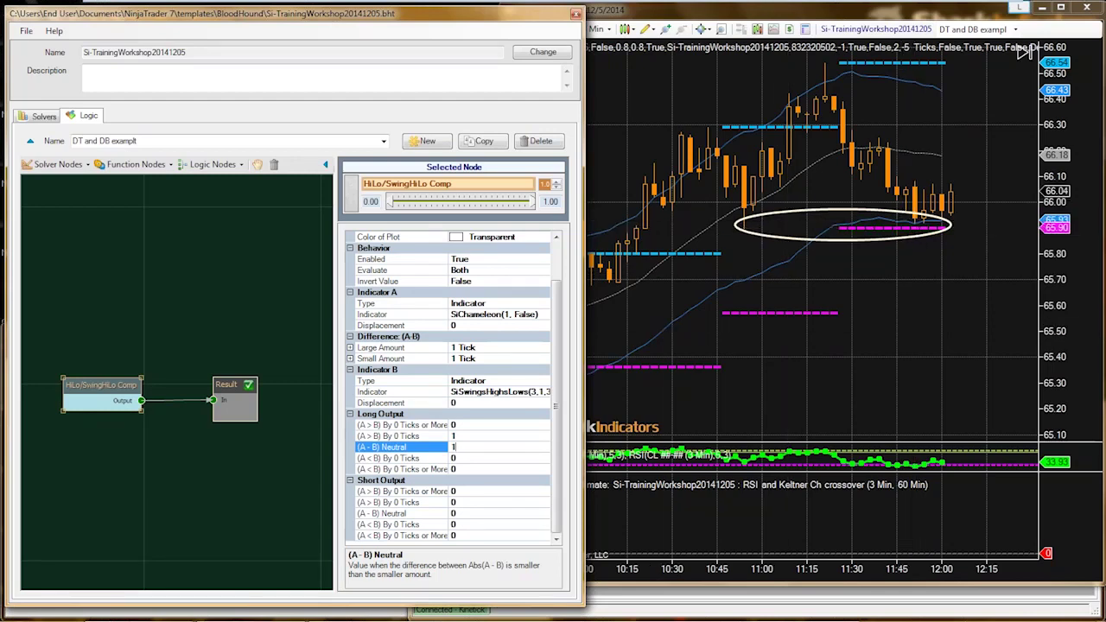
Set both the Large Amount and the Small Amount of the A-B difference to 2 ticks
{"action": "left_click", "coordinate": [456, 347]}
{"action": "key", "text": "BackSpace"}
{"action": "type", "text": "2"}
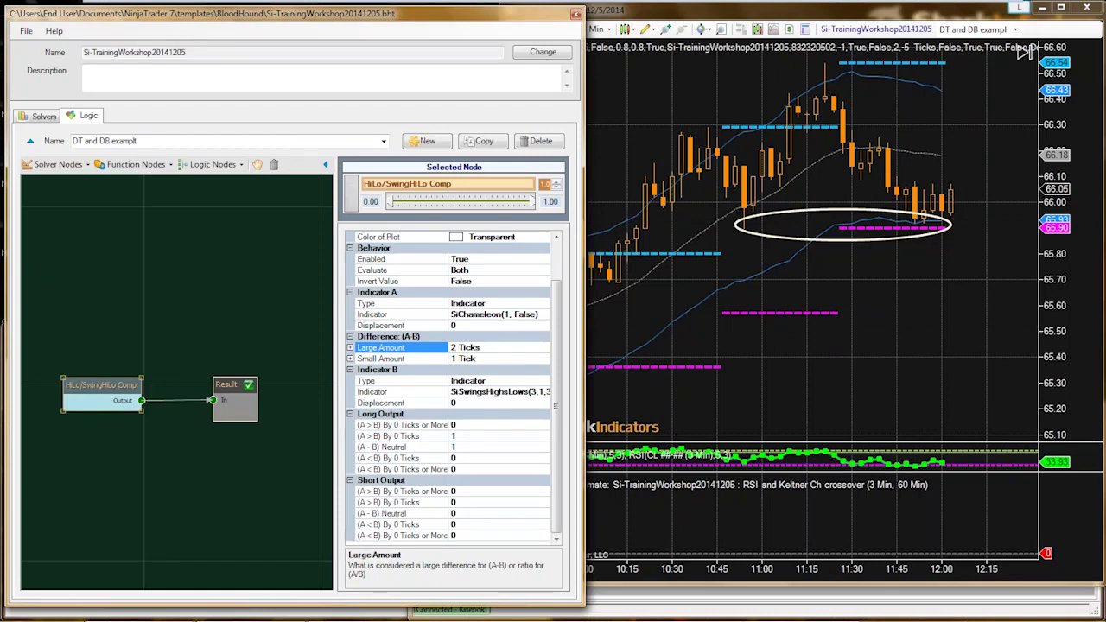
{"action": "left_click", "coordinate": [456, 359]}
{"action": "key", "text": "BackSpace"}
{"action": "type", "text": "2"}
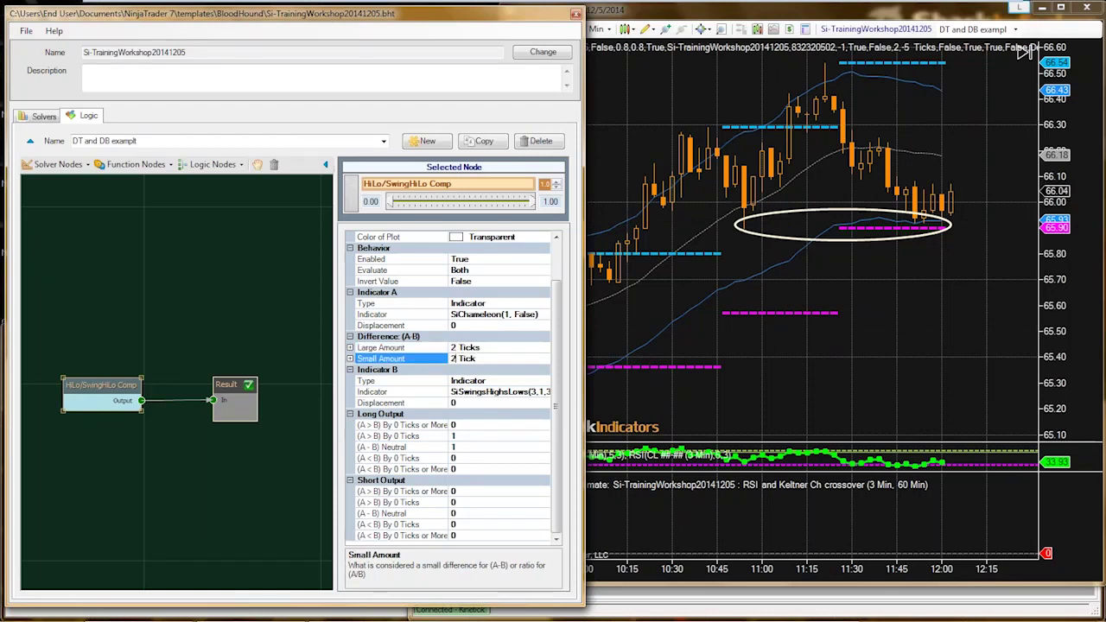
Set the Long Output's small-difference A > B value to 0
{"action": "left_click", "coordinate": [456, 436]}
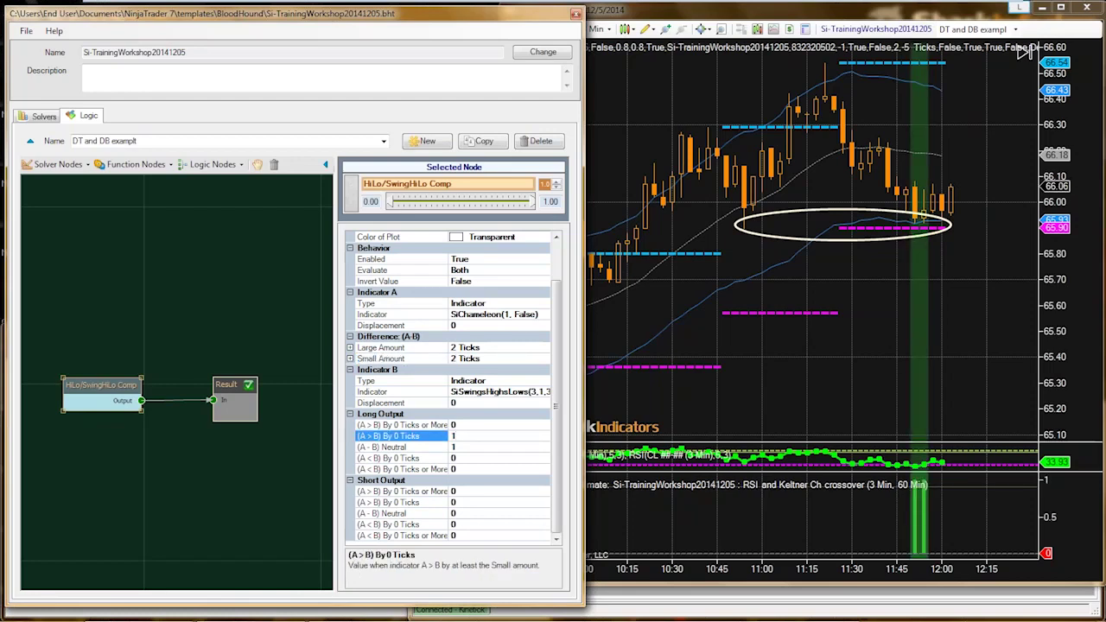
{"action": "key", "text": "BackSpace"}
{"action": "type", "text": "0"}
{"action": "left_click", "coordinate": [457, 447]}
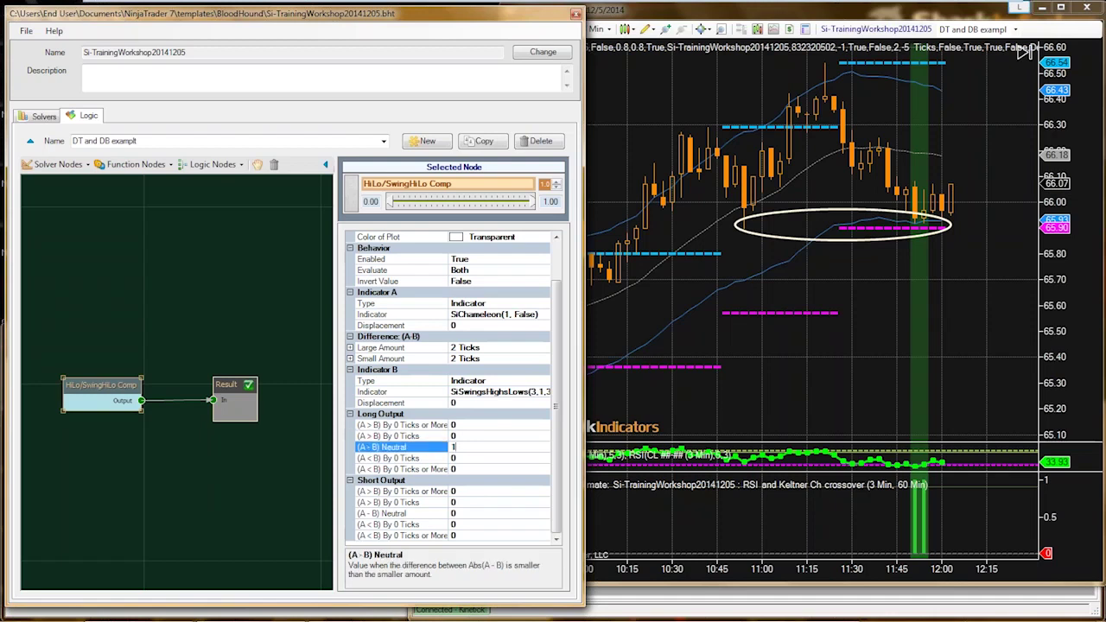
Review the descriptions of the Long Output's neutral value and its small-difference A > B and A < B values
{"action": "left_click", "coordinate": [456, 435]}
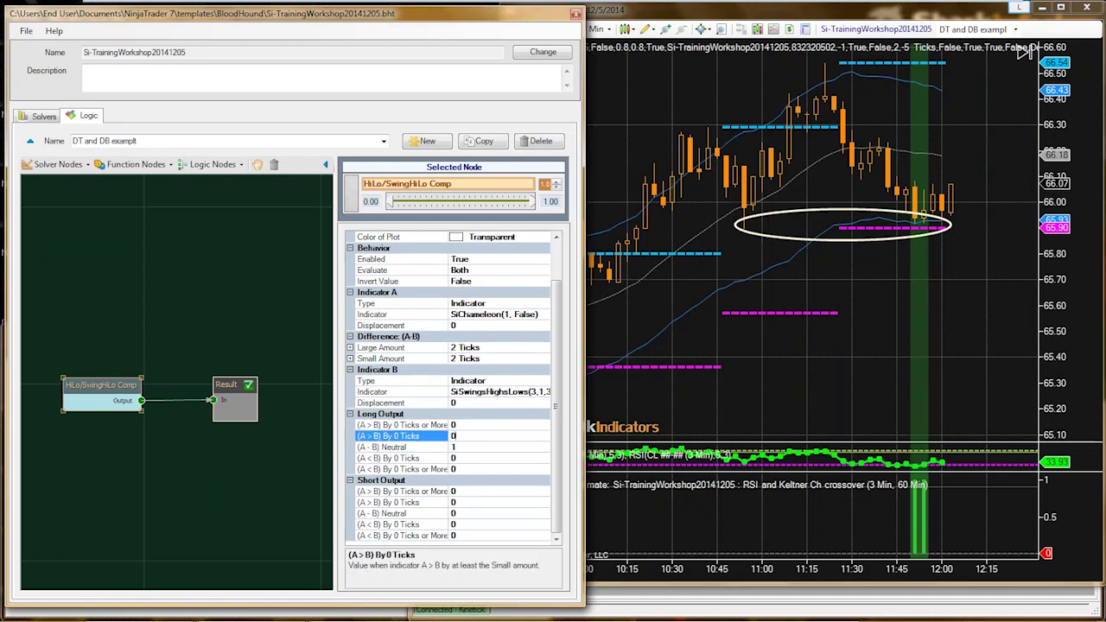
{"action": "left_click", "coordinate": [456, 447]}
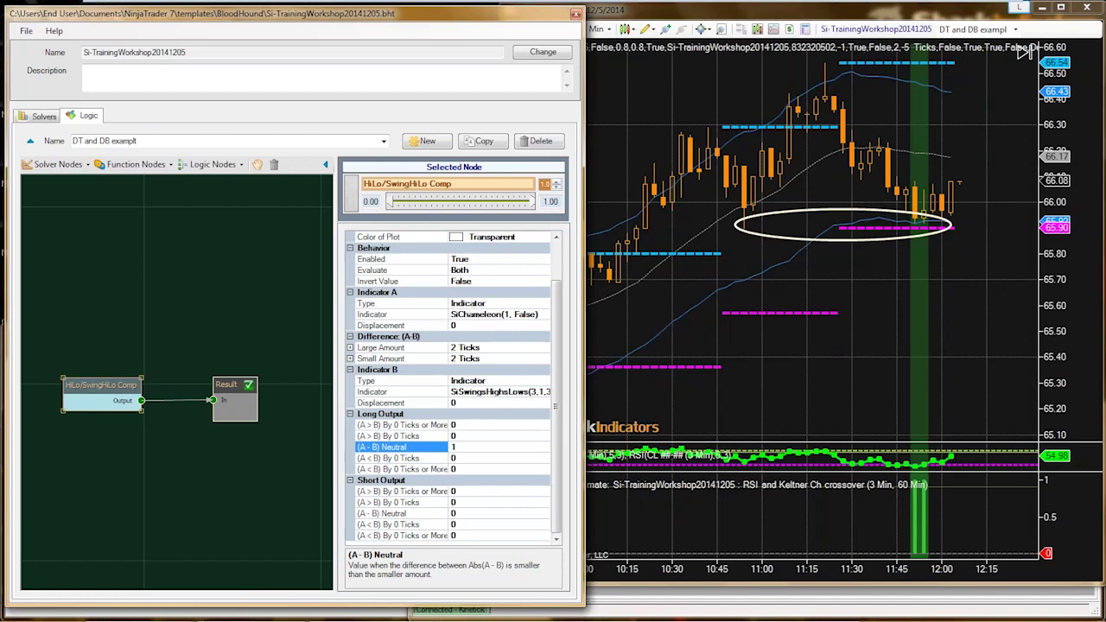
{"action": "left_click", "coordinate": [401, 435]}
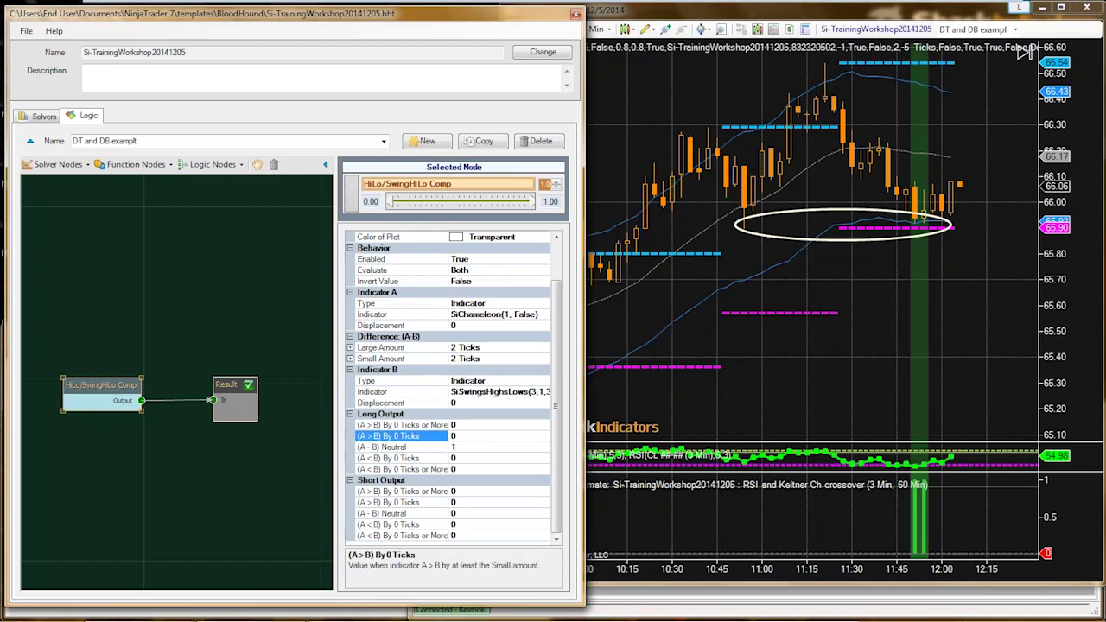
{"action": "left_click", "coordinate": [401, 458]}
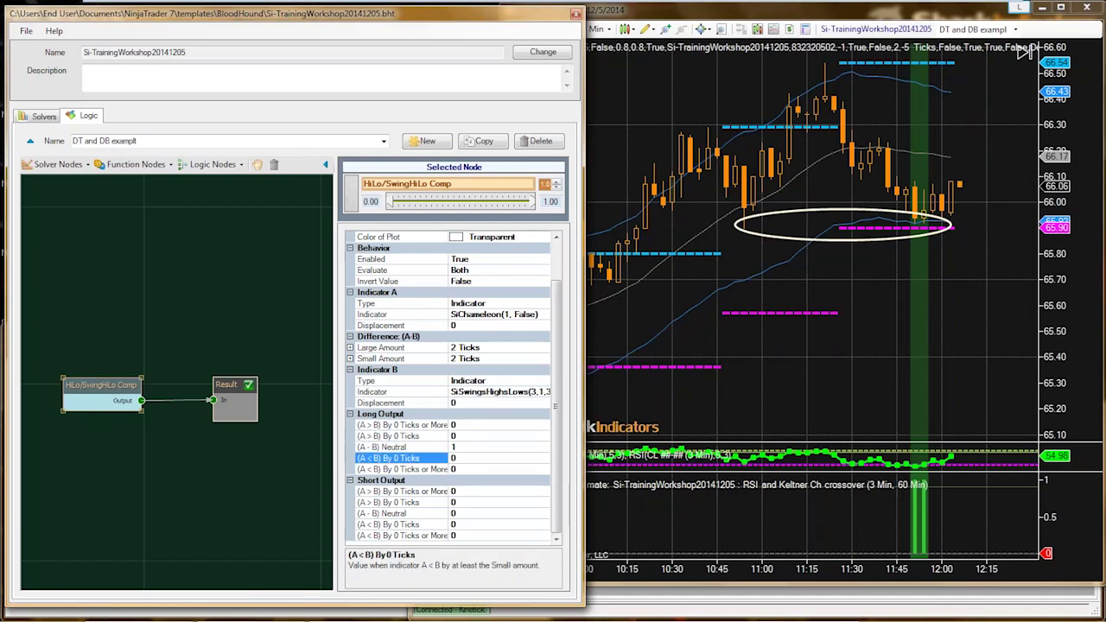
{"action": "left_click", "coordinate": [401, 436]}
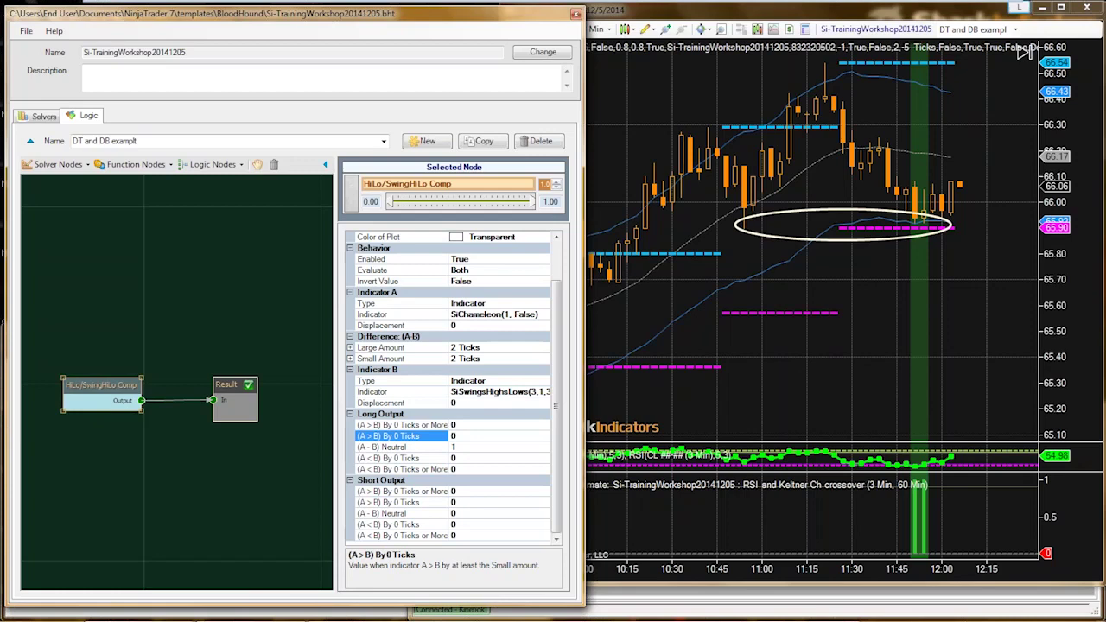
{"action": "left_click", "coordinate": [401, 447]}
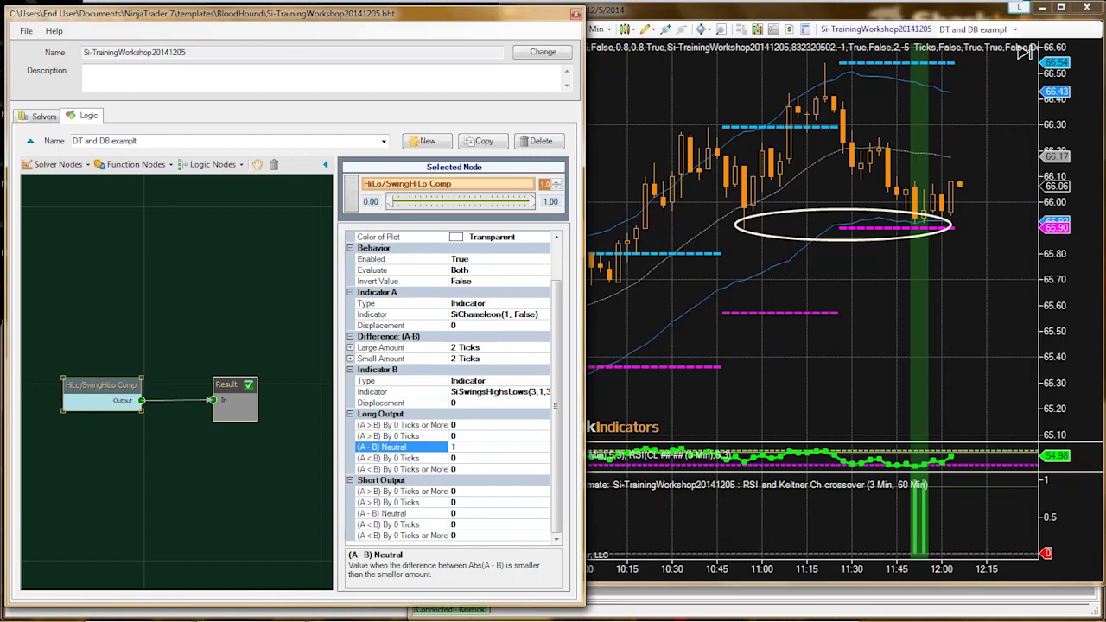
Move the HiLo/SwingHiLo Comp node slightly closer to the Result node, keeping its properties shown
{"action": "left_click", "coordinate": [235, 402]}
{"action": "left_click_drag", "start_coordinate": [101, 393], "coordinate": [116, 392]}
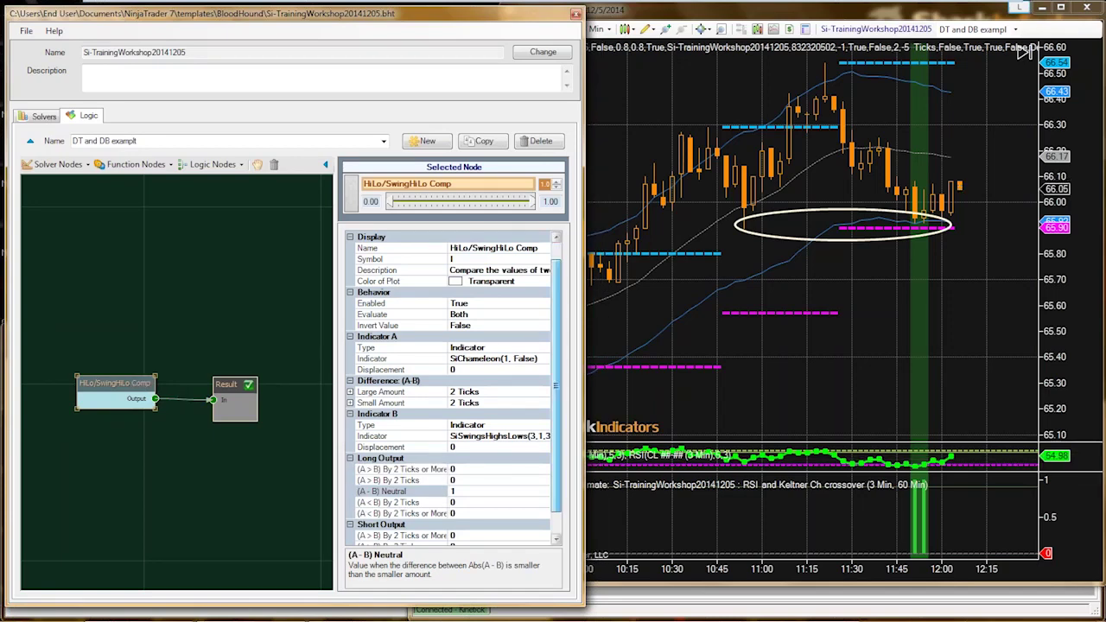
{"action": "scroll", "coordinate": [454, 389], "scroll_direction": "down", "scroll_amount": 2}
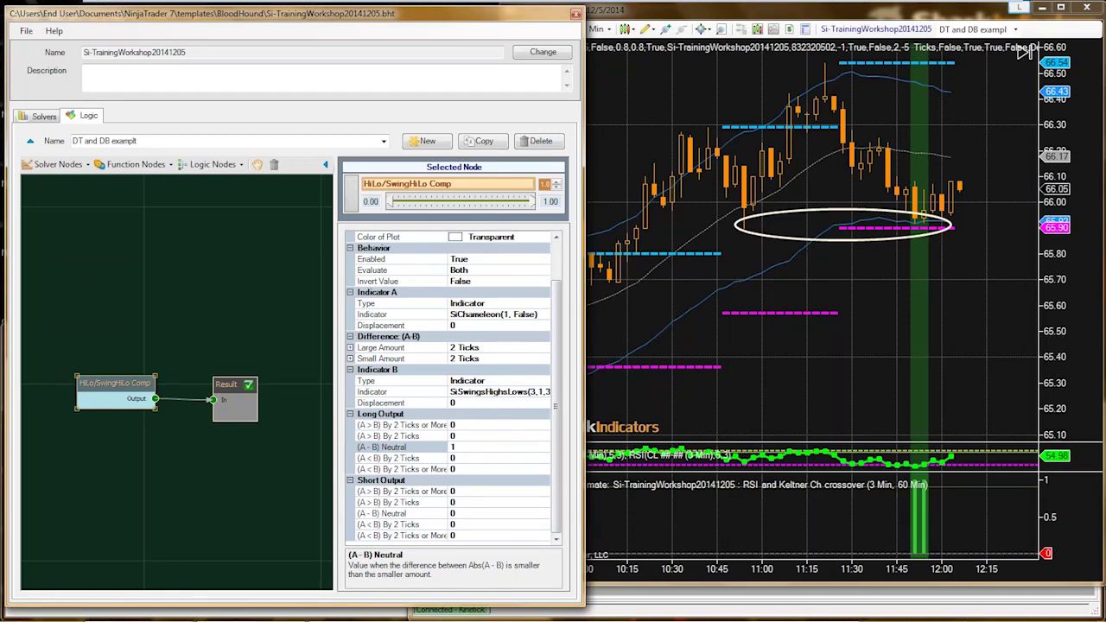
Set the Short Output's (A - B) Neutral value to 1
{"action": "left_click", "coordinate": [401, 447]}
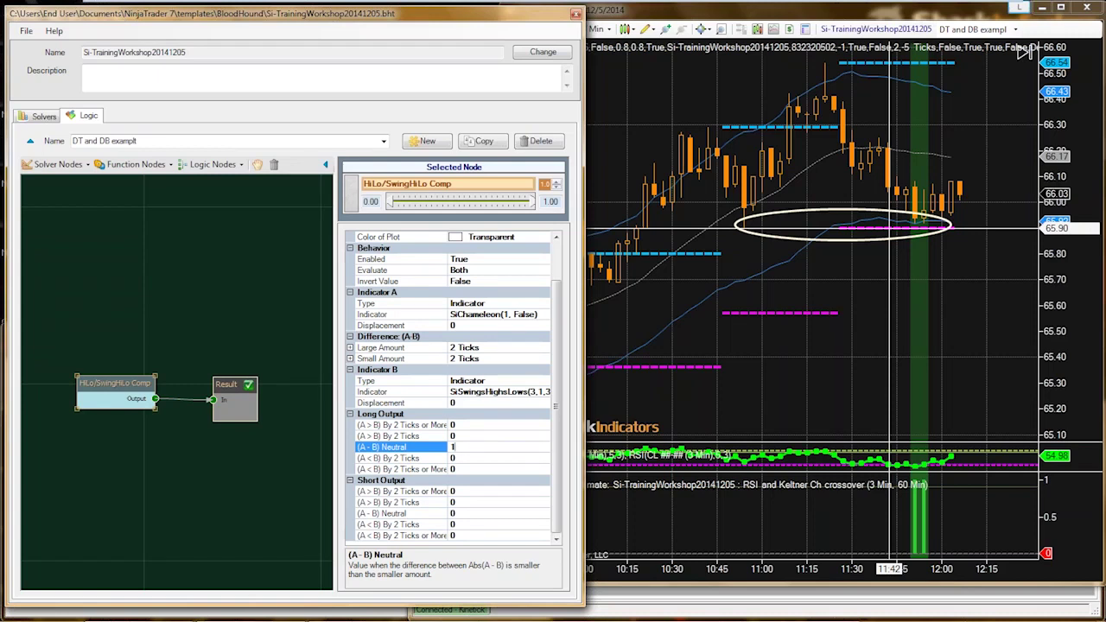
{"action": "left_click", "coordinate": [454, 514]}
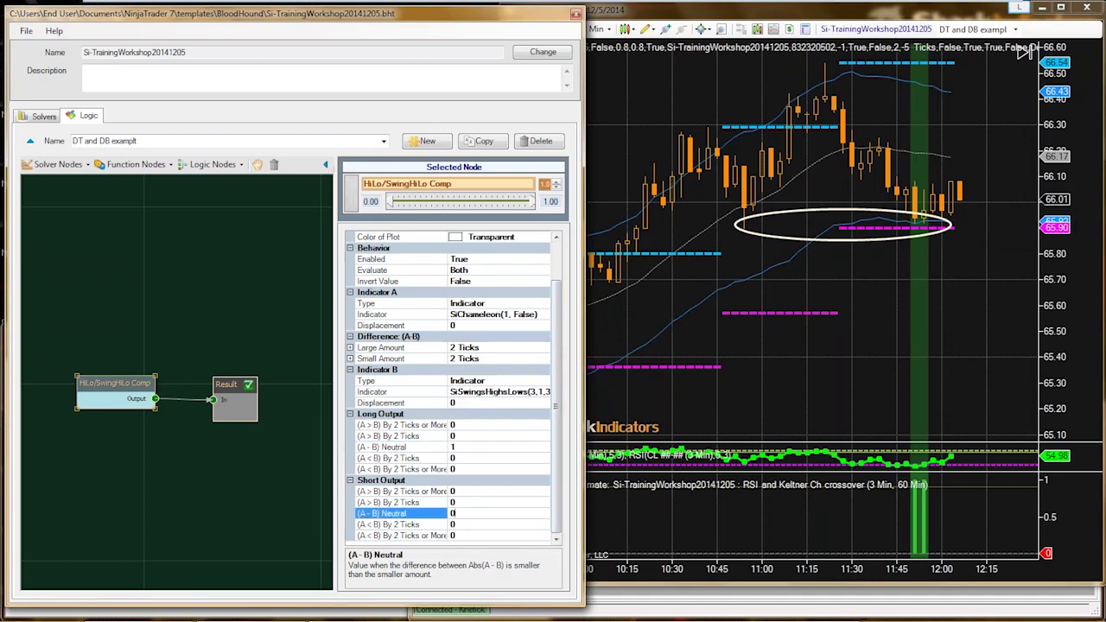
{"action": "type", "text": "1"}
{"action": "left_click", "coordinate": [467, 524]}
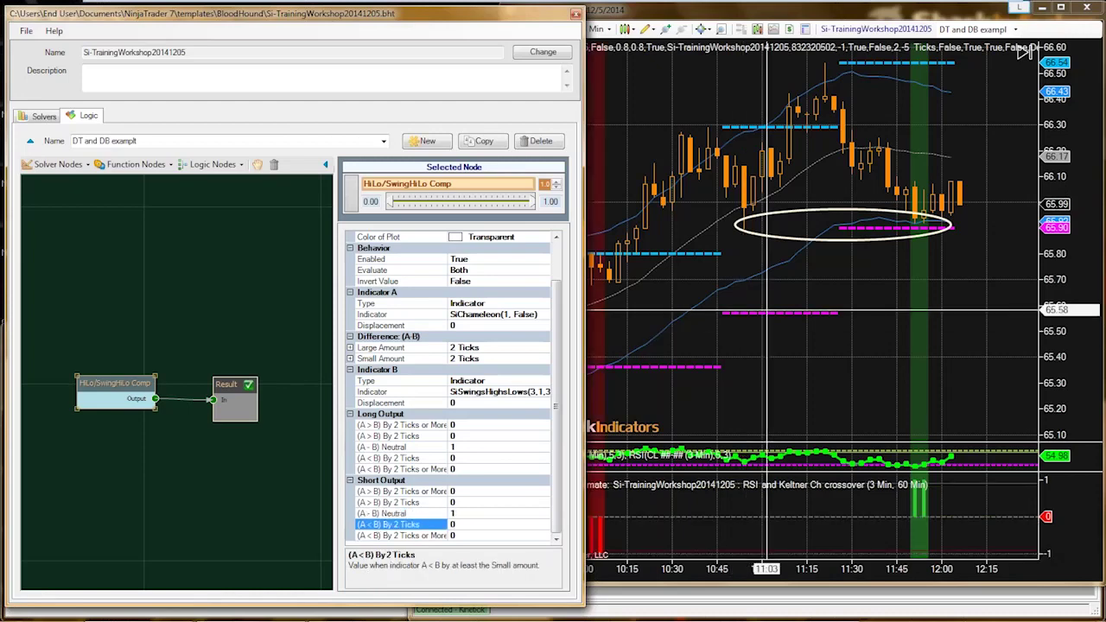
Draw a rectangle on the CL chart around the candles at the short signal just after 10:00
{"action": "left_click", "coordinate": [761, 384]}
{"action": "scroll", "coordinate": [780, 401], "scroll_direction": "up", "scroll_amount": 5}
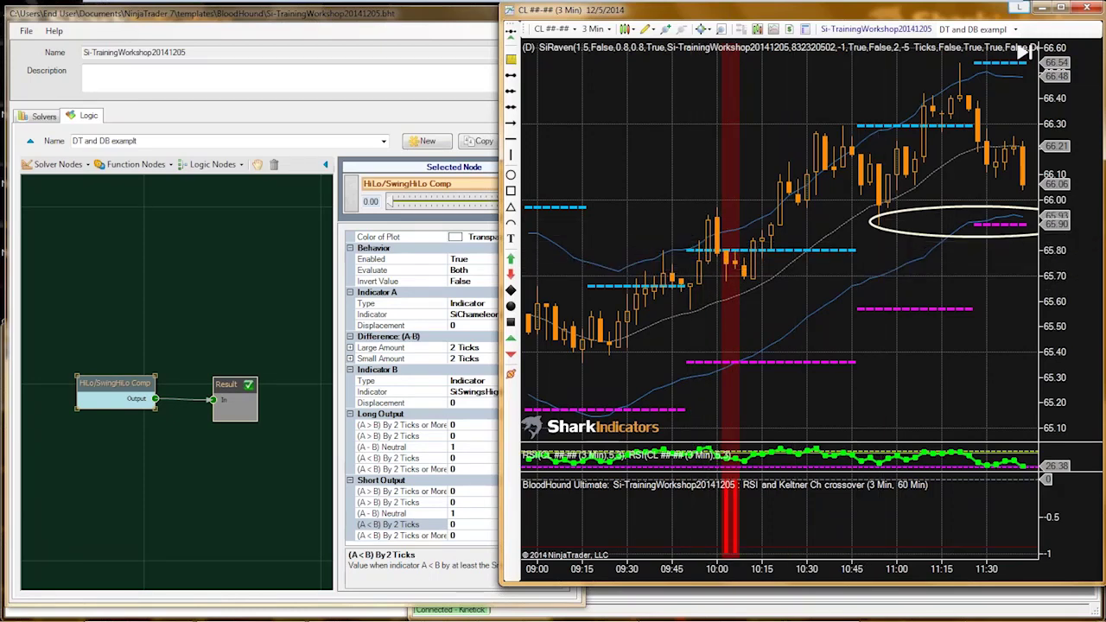
{"action": "left_click", "coordinate": [510, 174]}
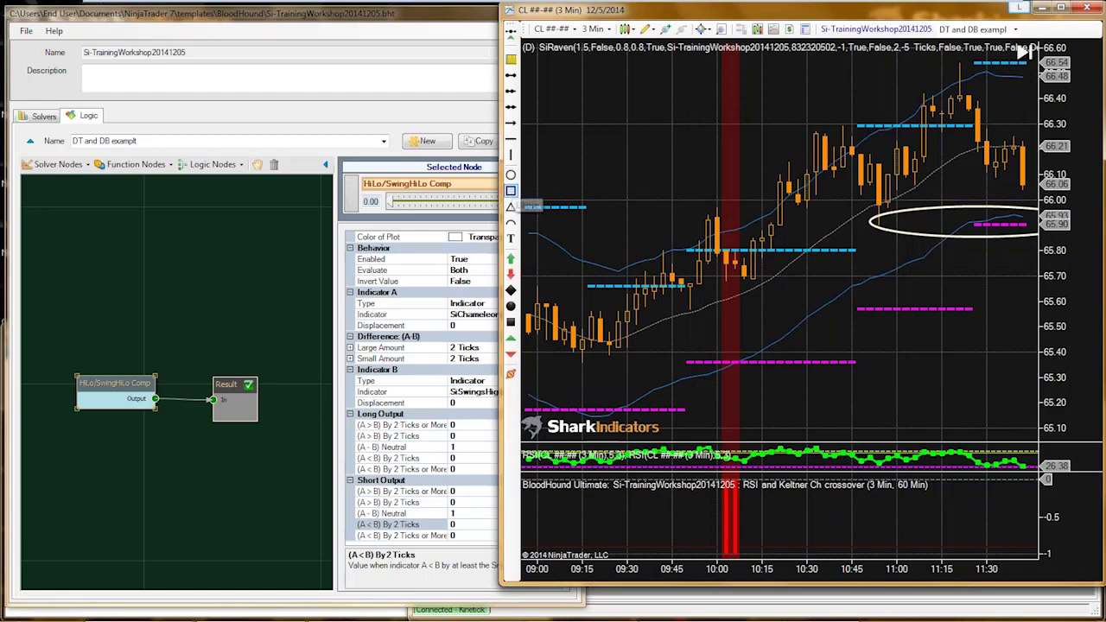
{"action": "left_click", "coordinate": [709, 234]}
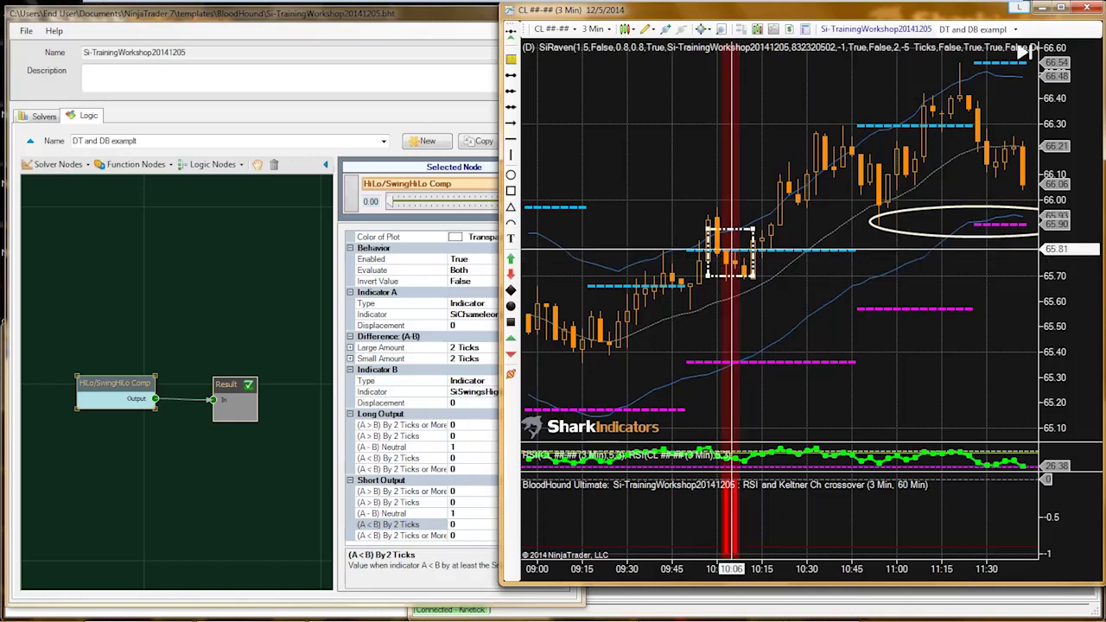
Examine the long and short signals against the swing levels on the CL chart, back to about 05:30
{"action": "scroll", "coordinate": [868, 264], "scroll_direction": "down", "scroll_amount": 5}
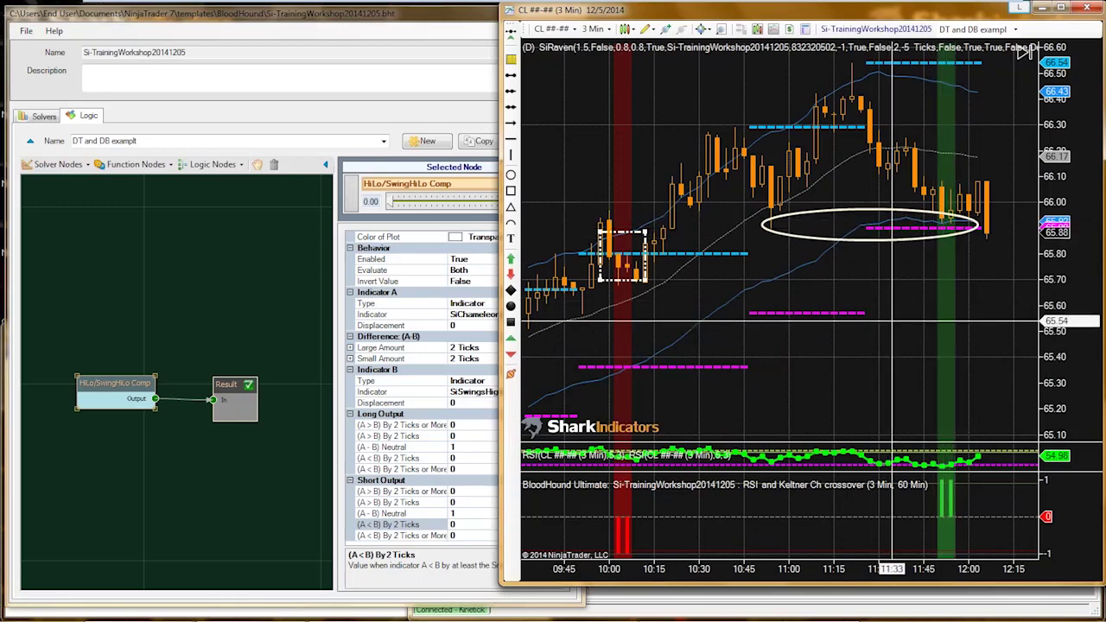
{"action": "scroll", "coordinate": [860, 367], "scroll_direction": "up", "scroll_amount": 10}
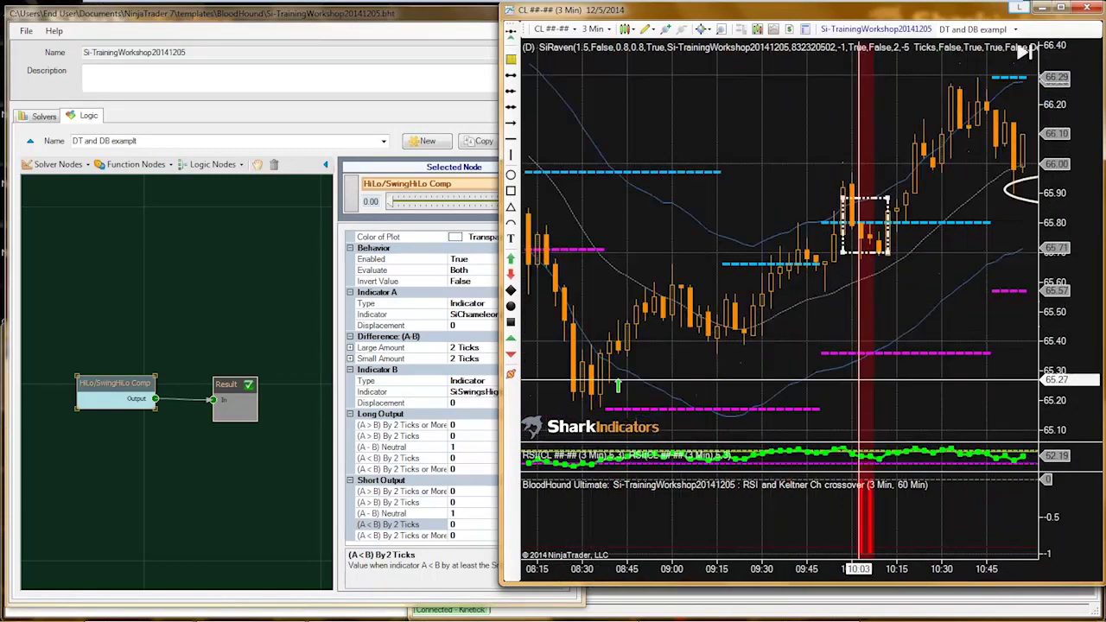
{"action": "scroll", "coordinate": [859, 381], "scroll_direction": "up", "scroll_amount": 3}
{"action": "scroll", "coordinate": [859, 380], "scroll_direction": "up", "scroll_amount": 5}
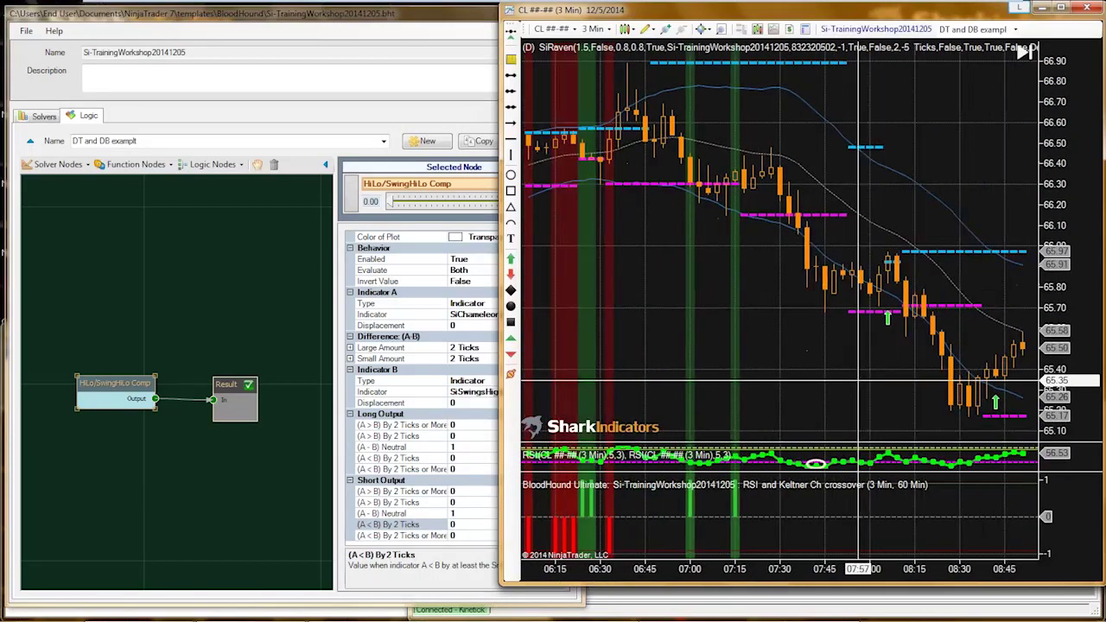
{"action": "scroll", "coordinate": [858, 380], "scroll_direction": "up", "scroll_amount": 2}
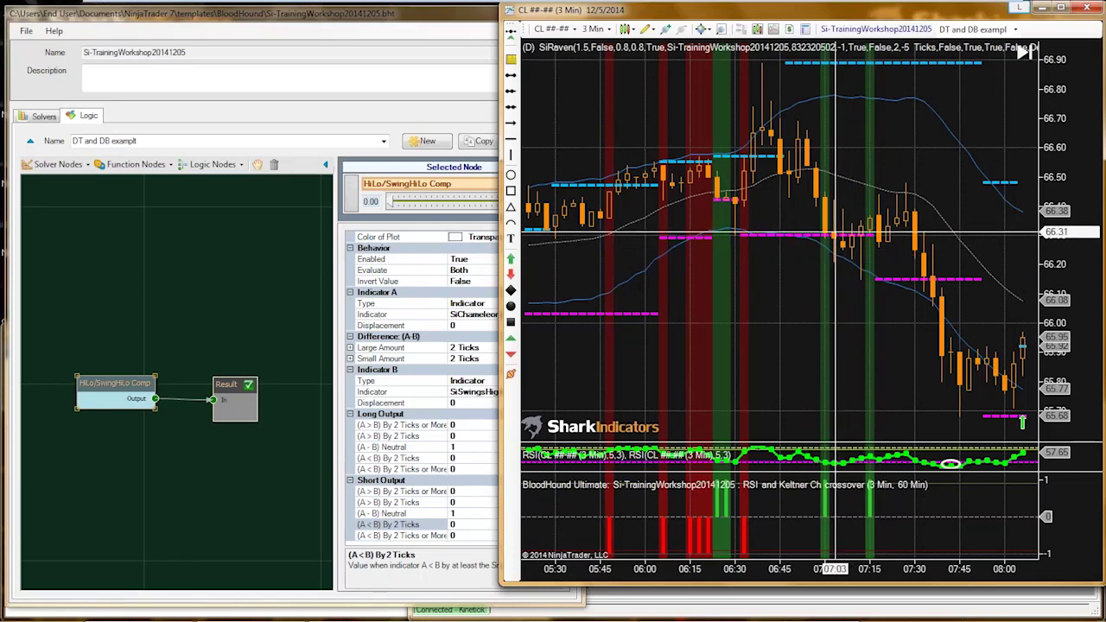
{"action": "left_click", "coordinate": [771, 235]}
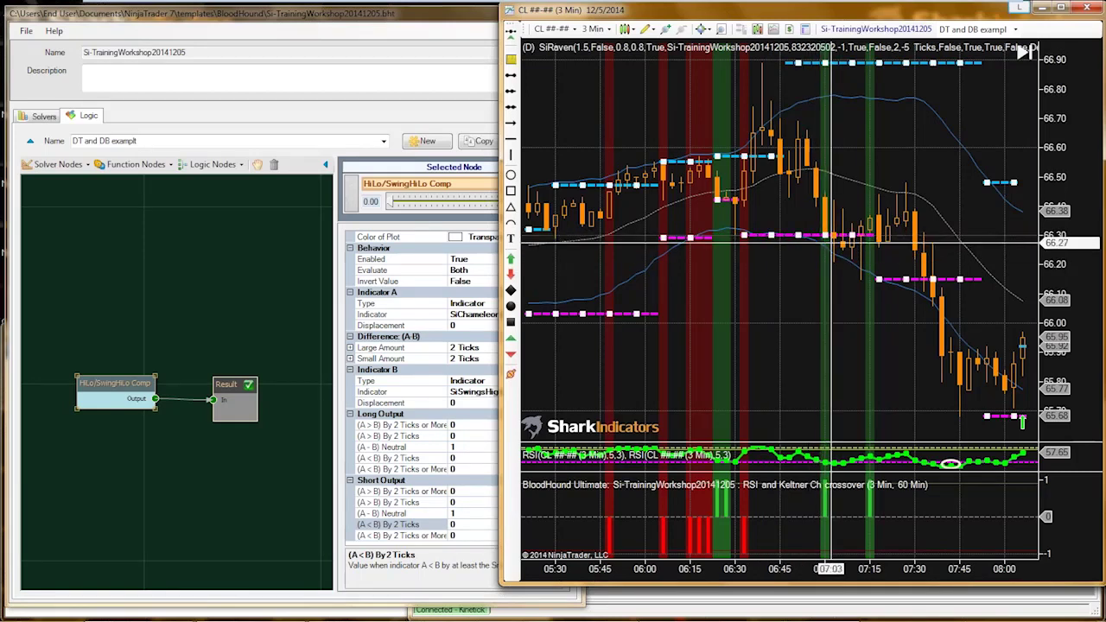
Add the Swing indicator to the CL 3-minute chart's indicators
{"action": "right_click", "coordinate": [577, 101]}
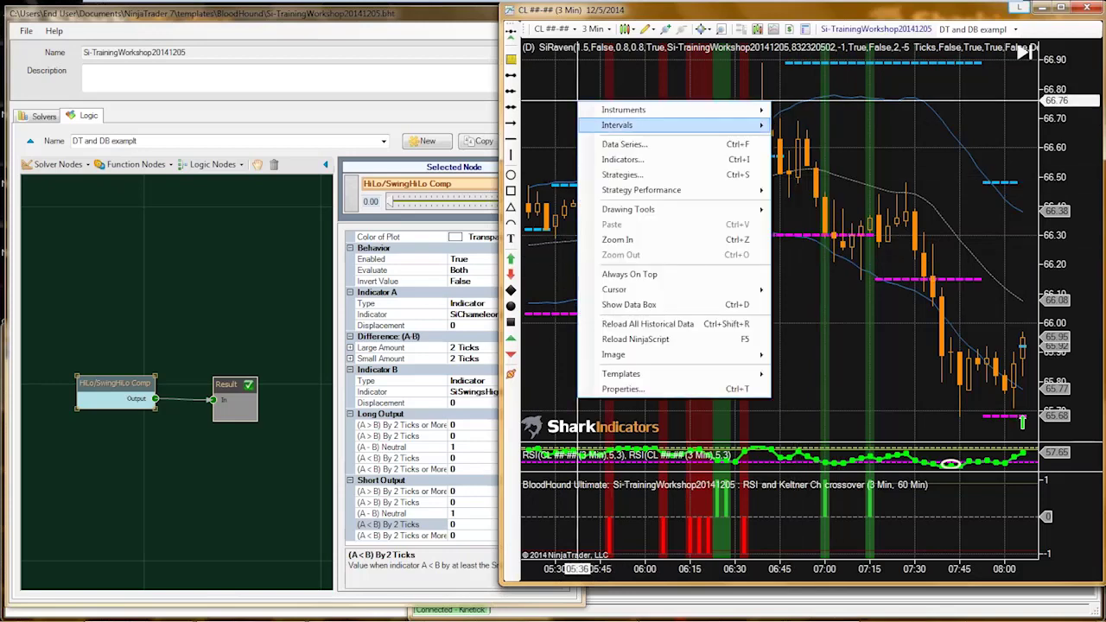
{"action": "left_click", "coordinate": [622, 159]}
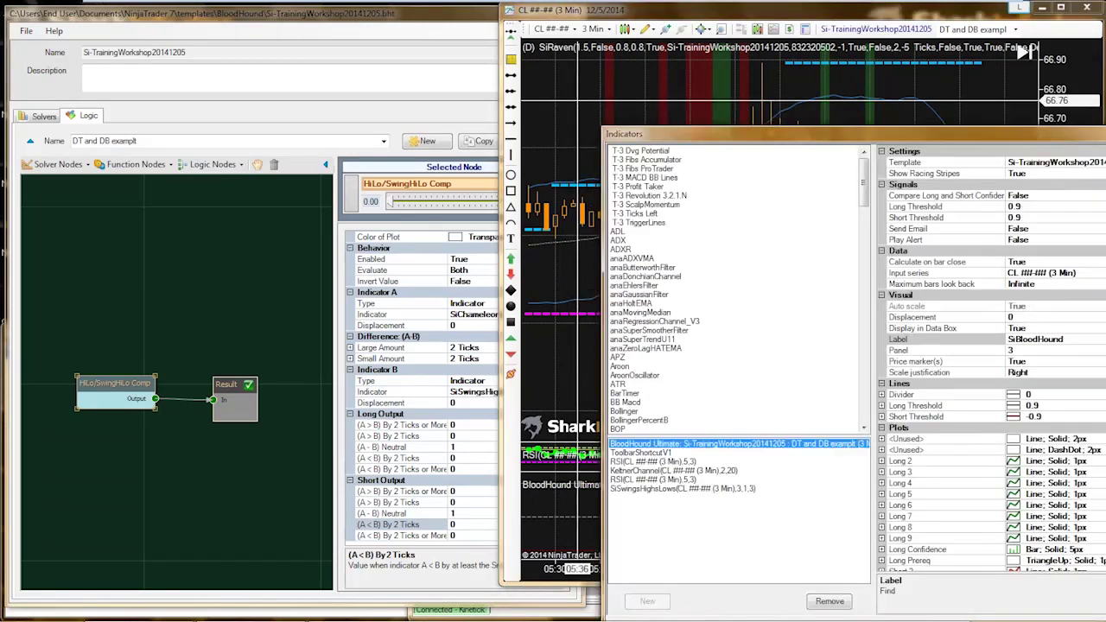
{"action": "left_click", "coordinate": [638, 222]}
{"action": "key", "text": "s"}
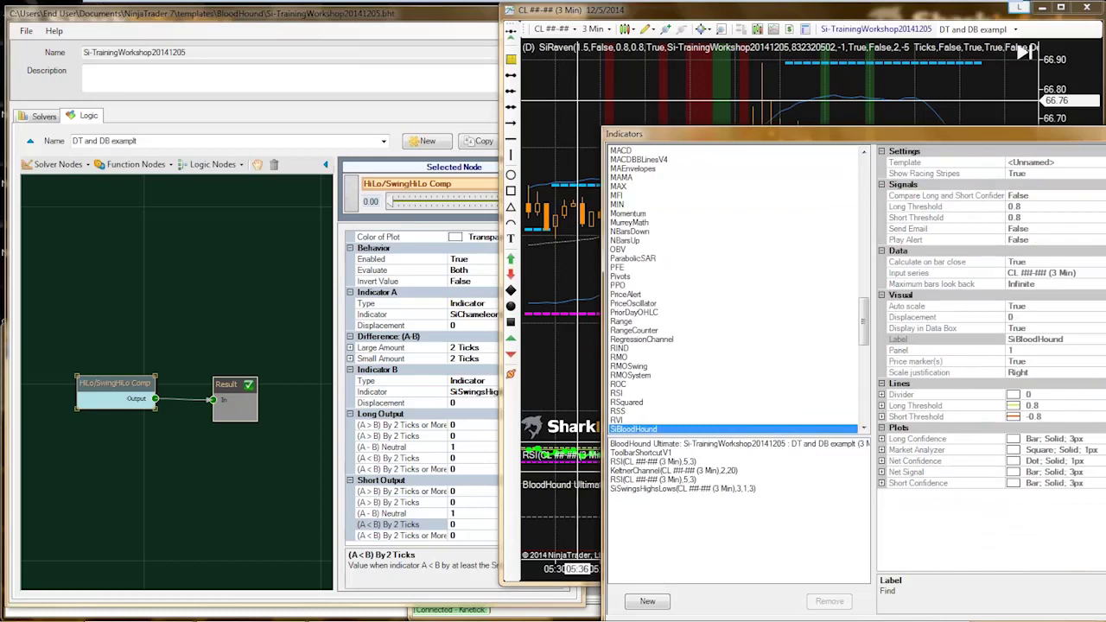
{"action": "scroll", "coordinate": [735, 289], "scroll_direction": "down", "scroll_amount": 6}
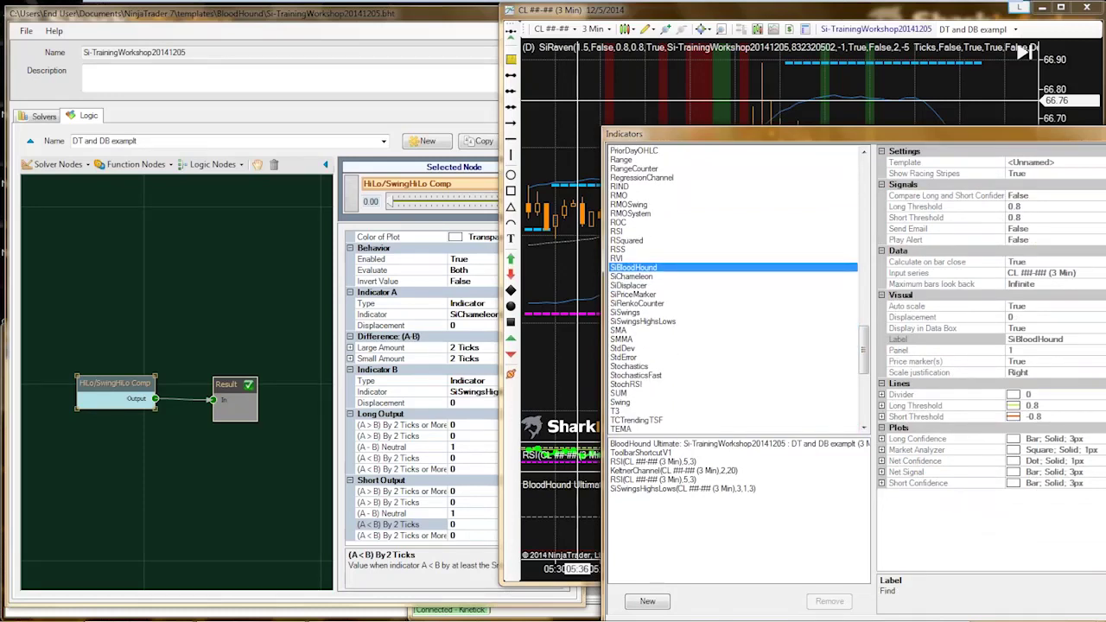
{"action": "left_click", "coordinate": [620, 402]}
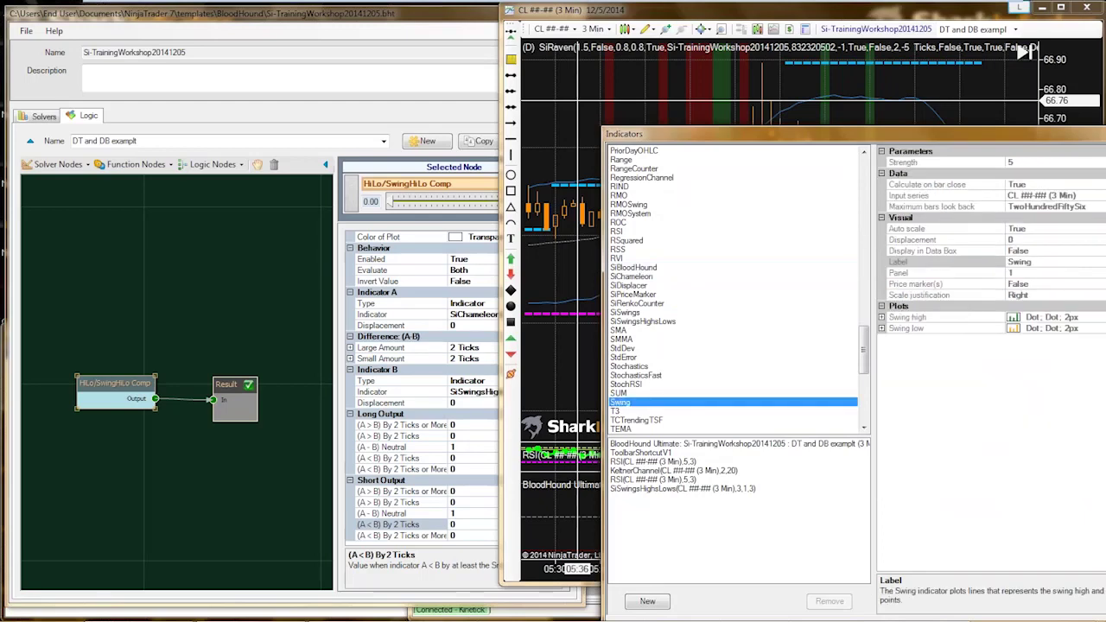
{"action": "scroll", "coordinate": [734, 289], "scroll_direction": "down", "scroll_amount": 2}
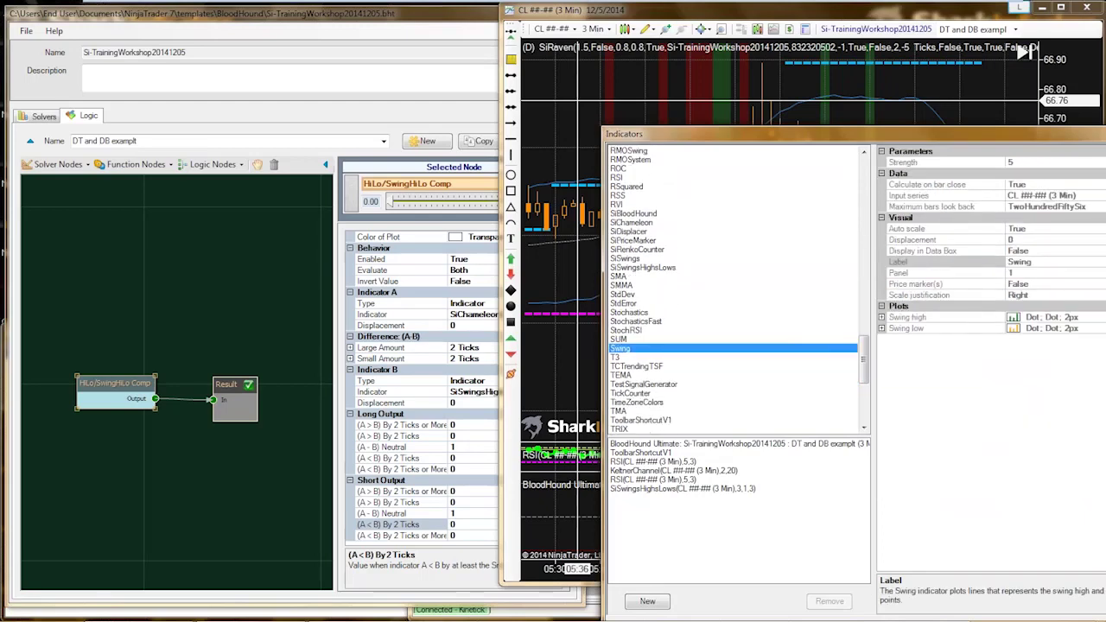
{"action": "double_click", "coordinate": [620, 349]}
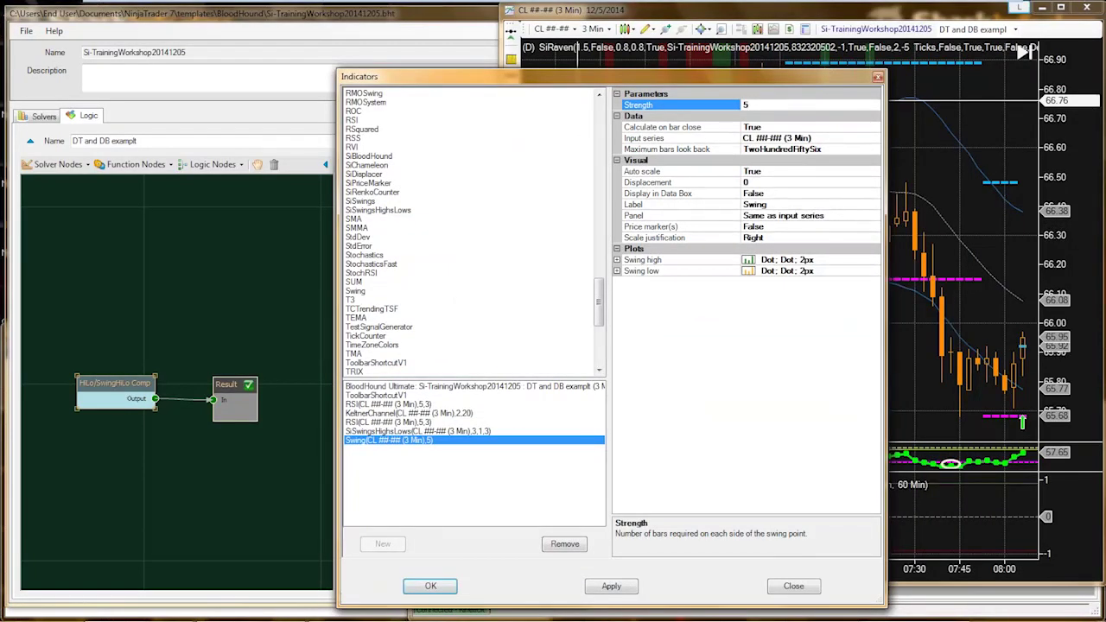
Review the Swing indicator's Swing high and Swing low plot settings and apply the indicator to the chart
{"action": "double_click", "coordinate": [642, 270]}
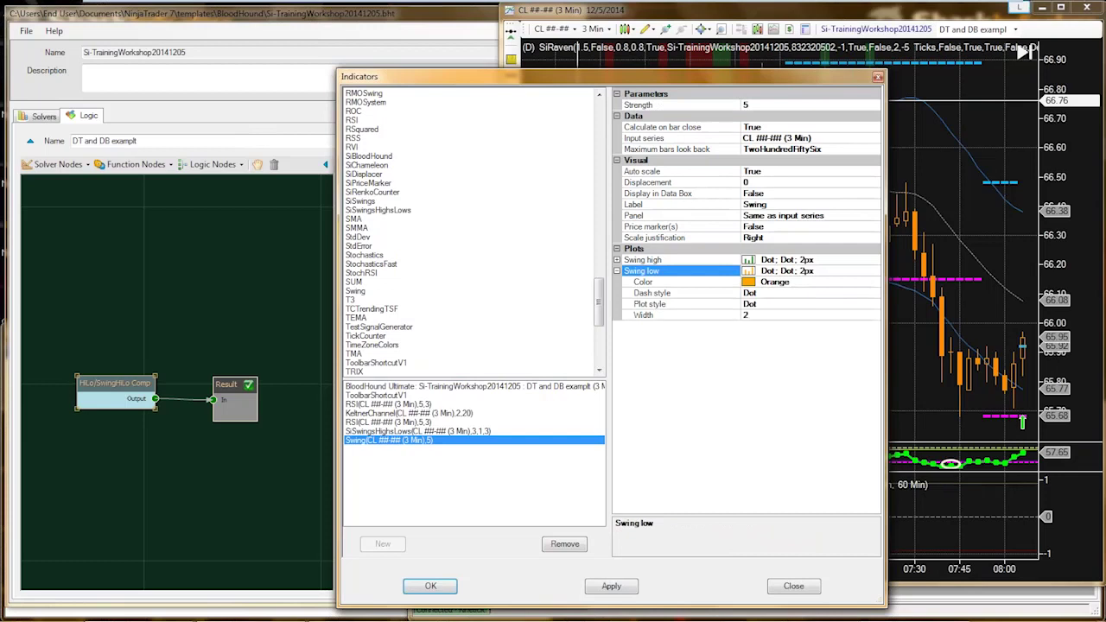
{"action": "double_click", "coordinate": [642, 259]}
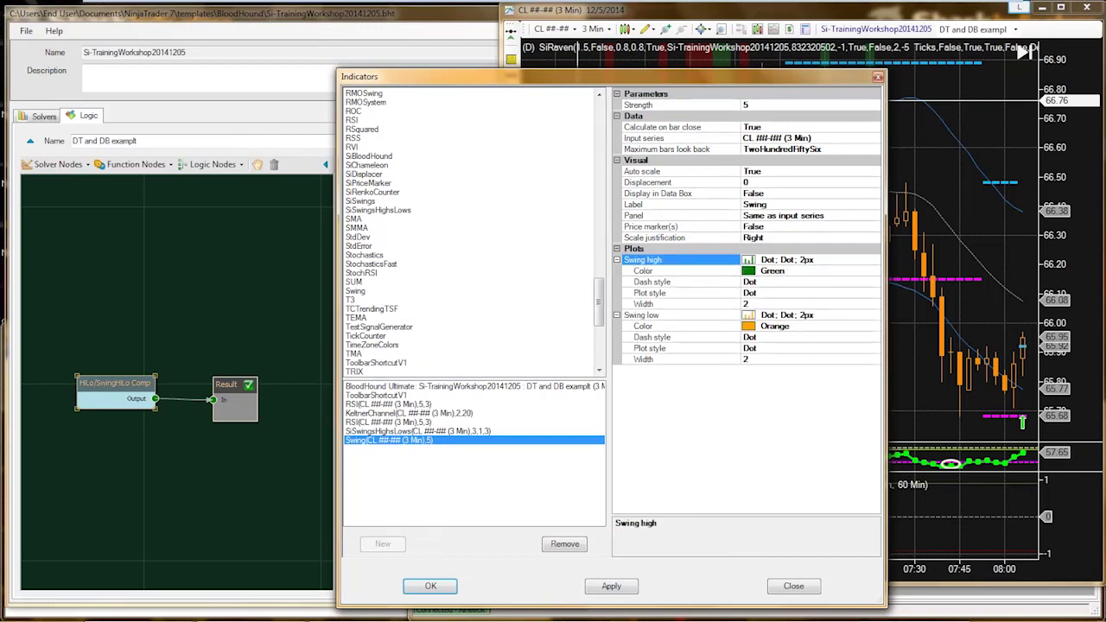
{"action": "left_click", "coordinate": [681, 303]}
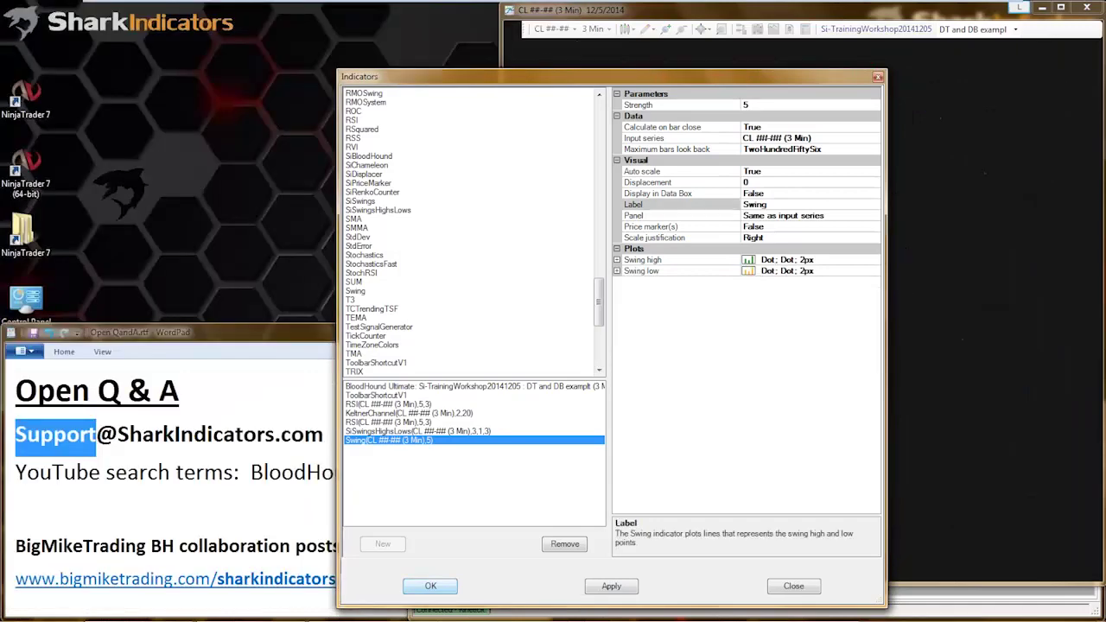
{"action": "key", "text": "Return"}
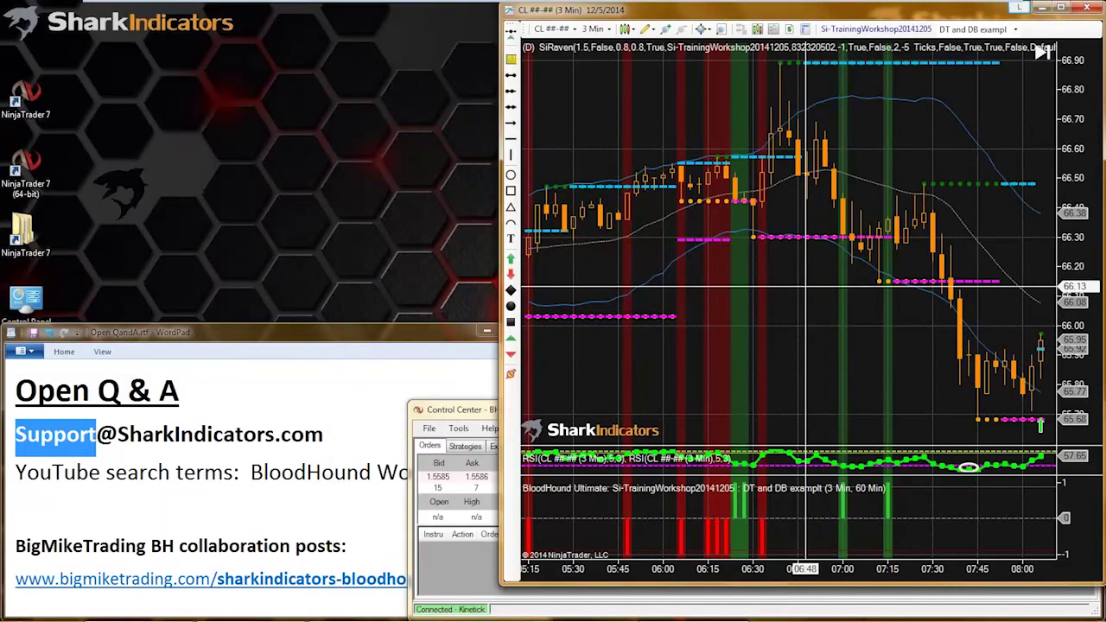
Compare the Swing dots with the existing swing levels on the chart and open the Si-TrainingWorkshop20141205 template for editing
{"action": "left_click", "coordinate": [713, 201]}
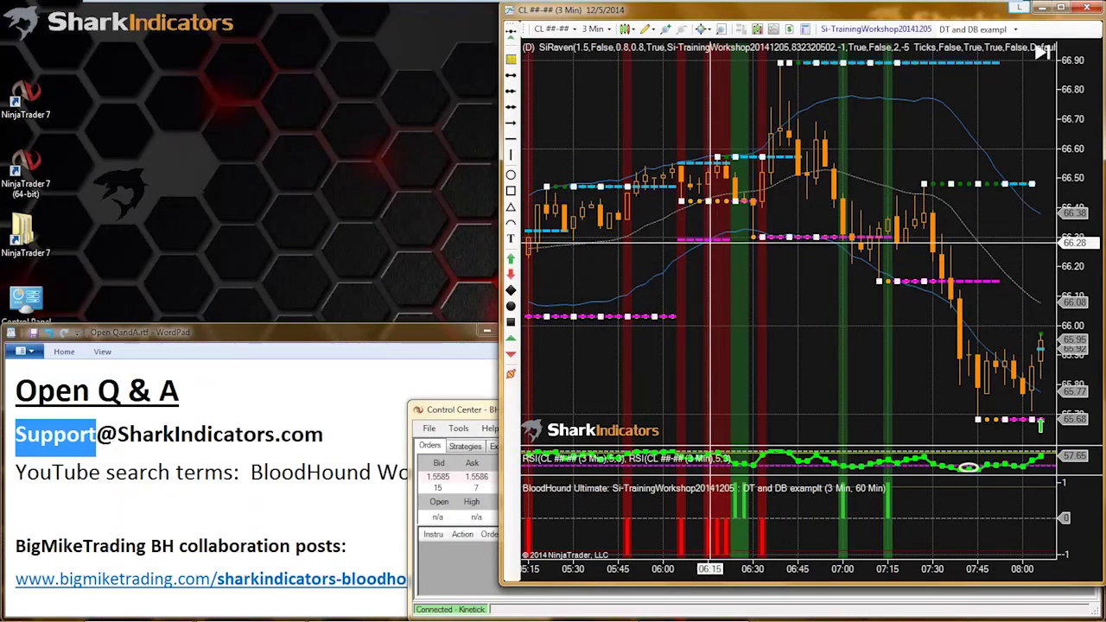
{"action": "left_click", "coordinate": [779, 282]}
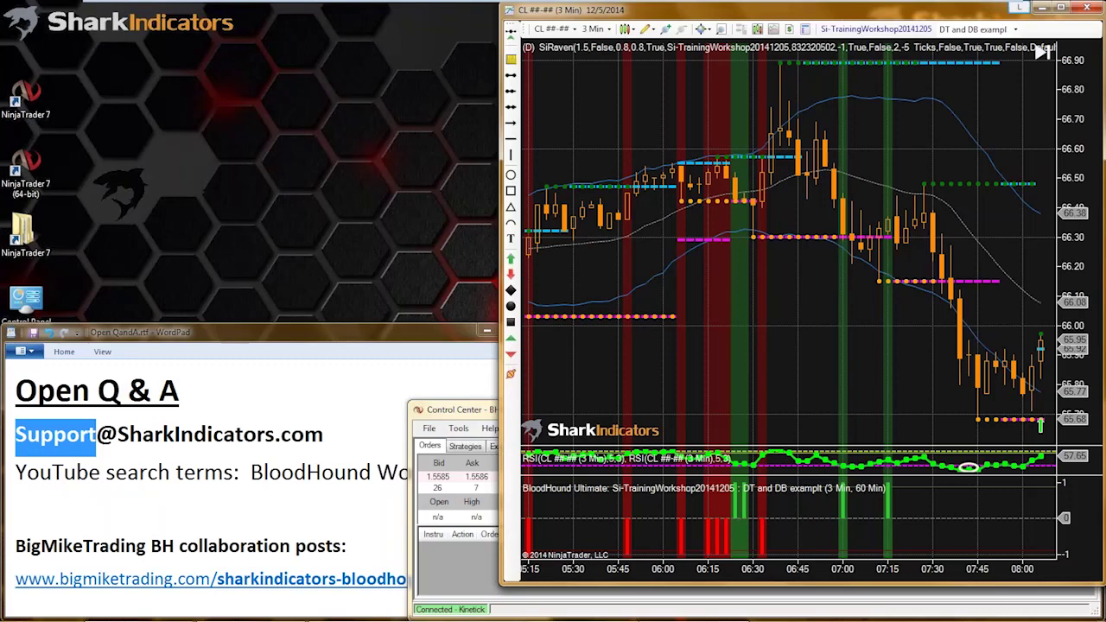
{"action": "left_click", "coordinate": [875, 28]}
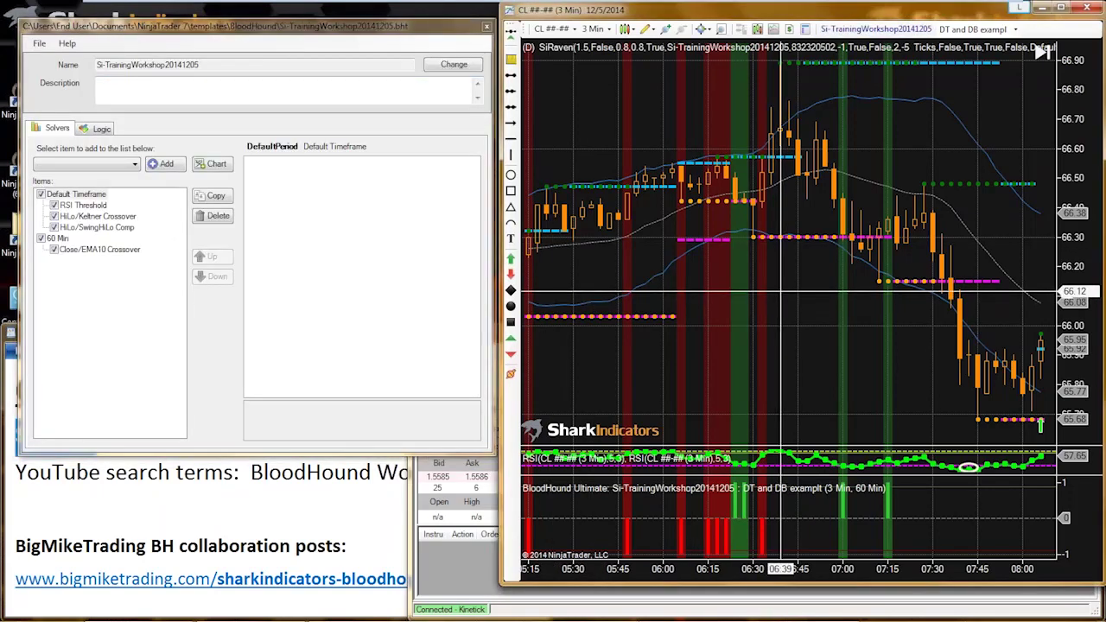
{"action": "scroll", "coordinate": [879, 303], "scroll_direction": "up", "scroll_amount": 5}
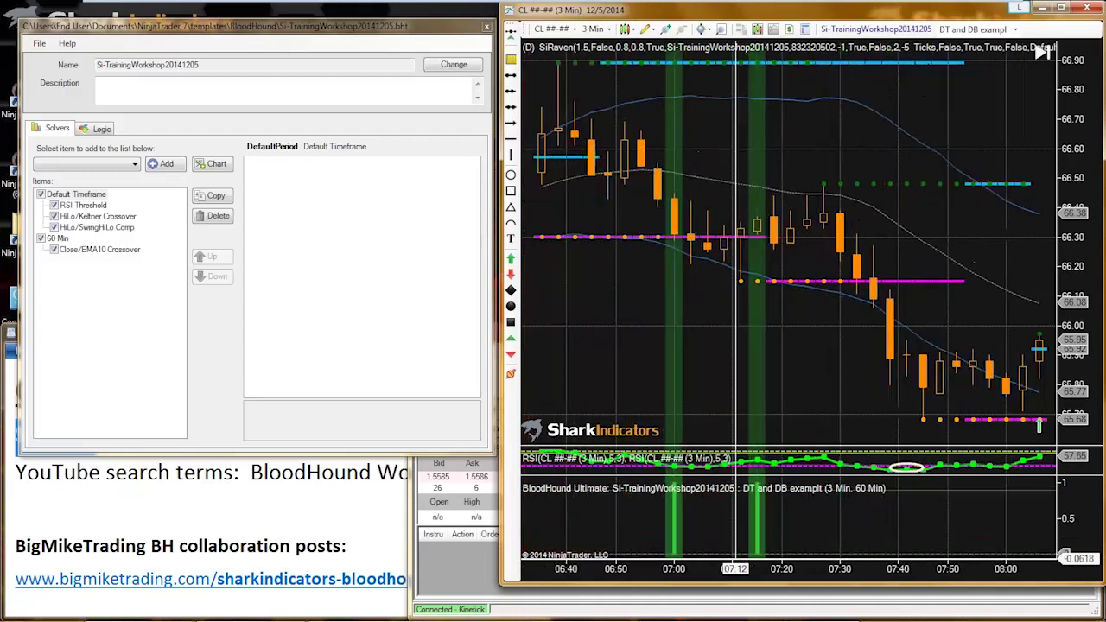
{"action": "left_click_drag", "start_coordinate": [627, 370], "coordinate": [859, 348]}
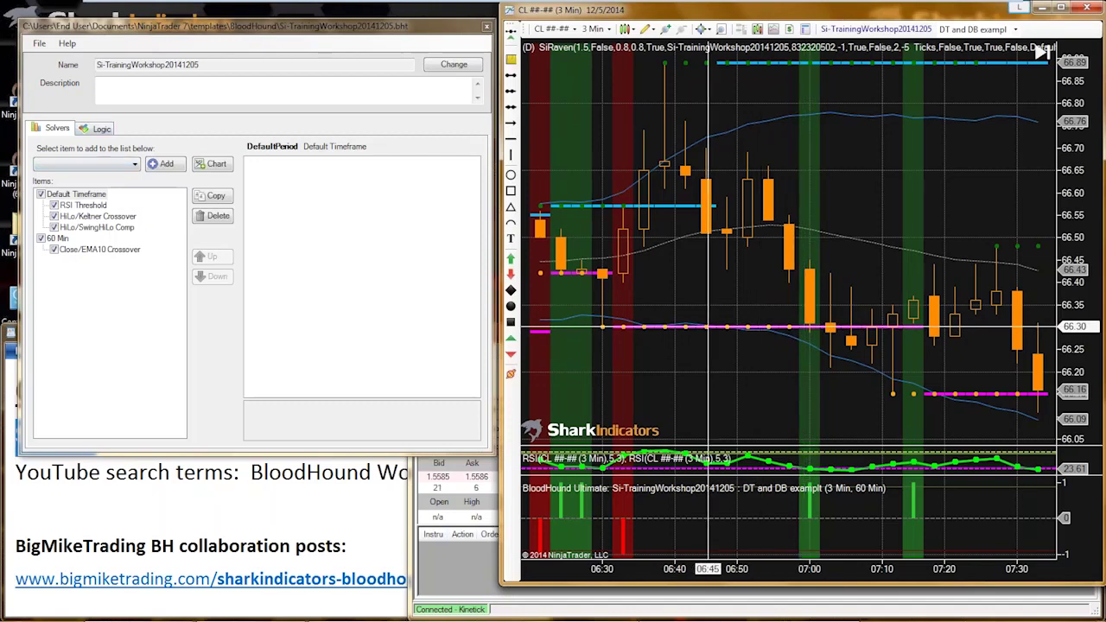
Duplicate the HiLo/SwingHiLo Comp solver and rename the copy HiLo/Swing Comp
{"action": "left_click", "coordinate": [97, 227]}
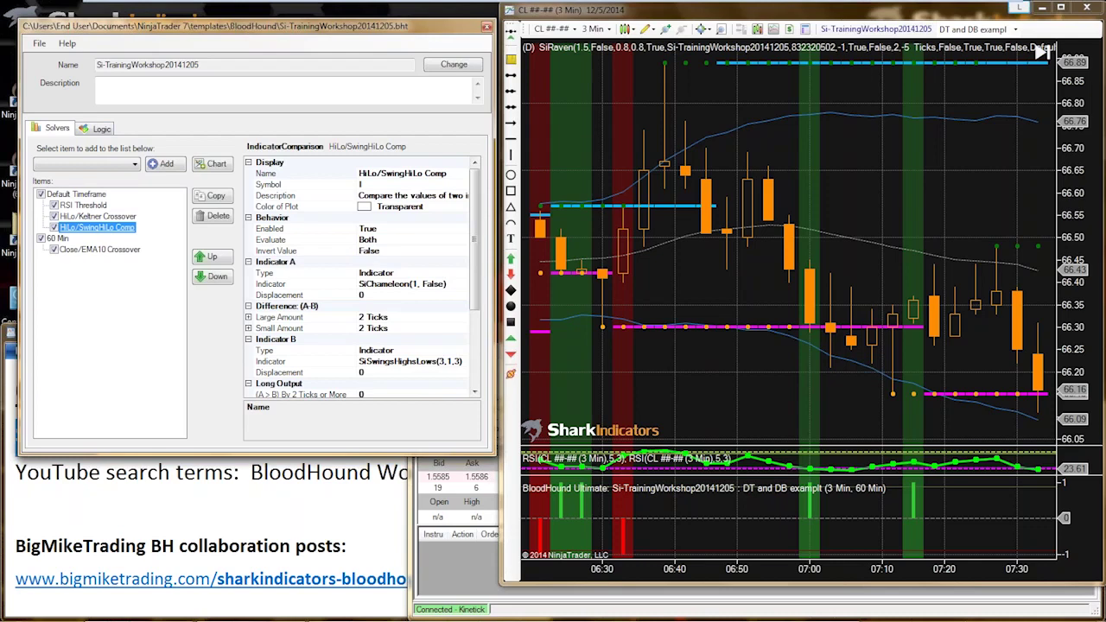
{"action": "left_click", "coordinate": [212, 195]}
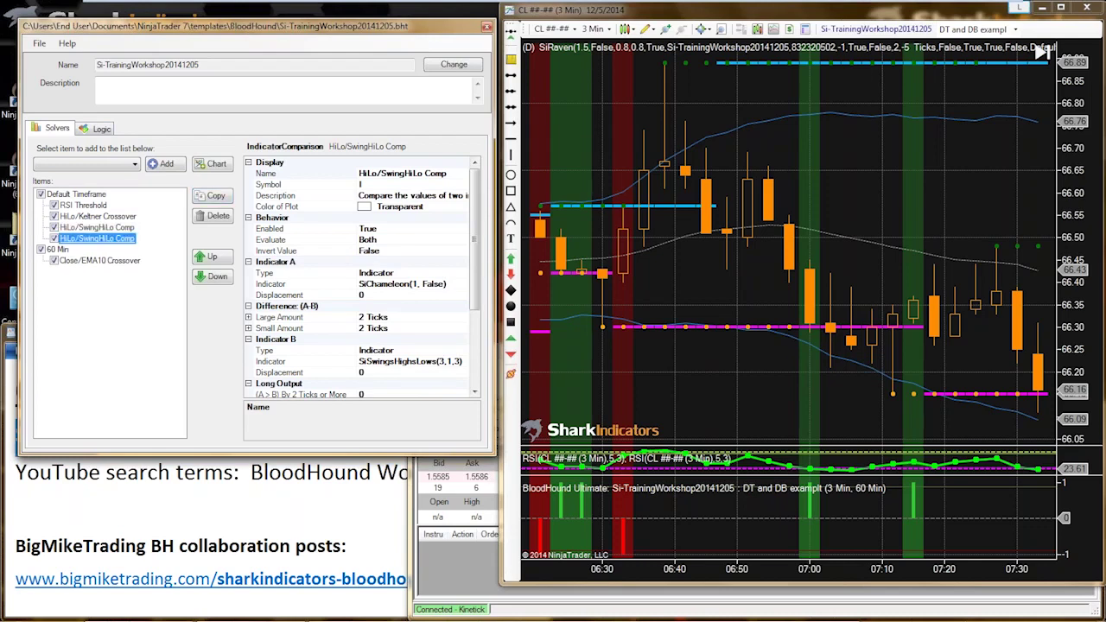
{"action": "left_click", "coordinate": [387, 173]}
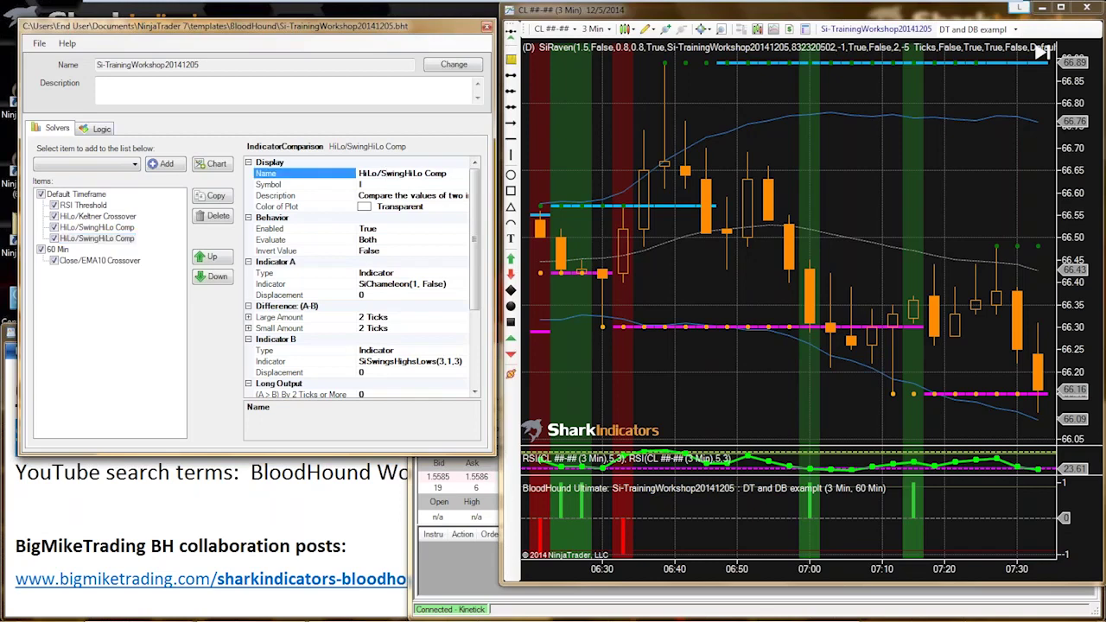
{"action": "key", "text": "BackSpace"}
{"action": "key", "text": "BackSpace"}
{"action": "key", "text": "BackSpace"}
{"action": "key", "text": "BackSpace"}
Rename the original HiLo/SwingHiLo Comp solver to HiLo/SiSwingHiLo Comp
{"action": "left_click", "coordinate": [97, 227]}
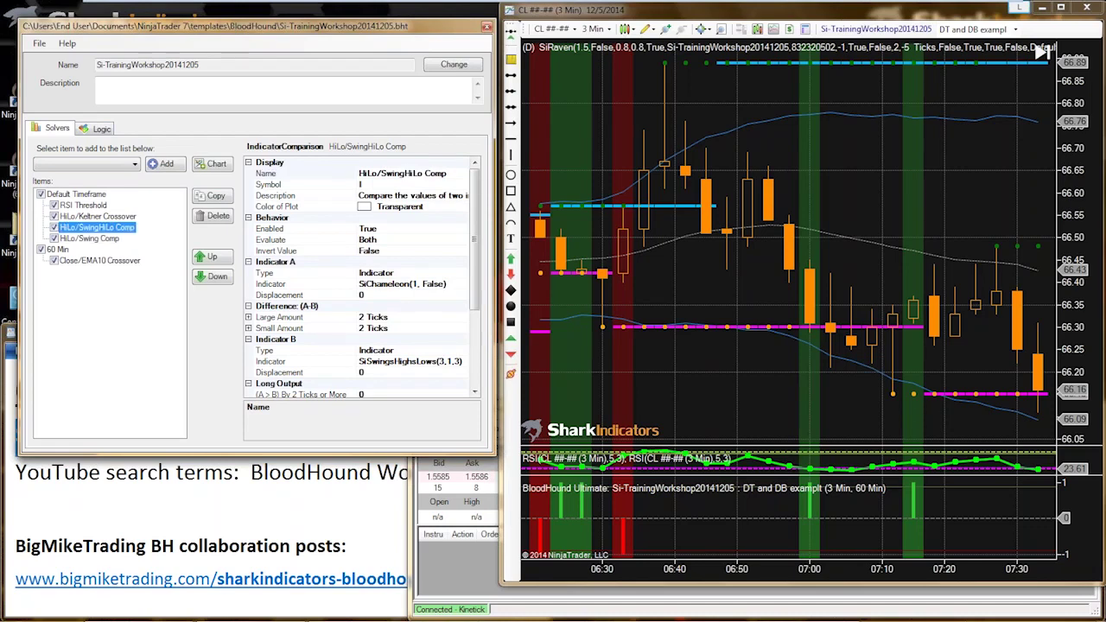
{"action": "left_click", "coordinate": [270, 163]}
{"action": "double_click", "coordinate": [266, 173]}
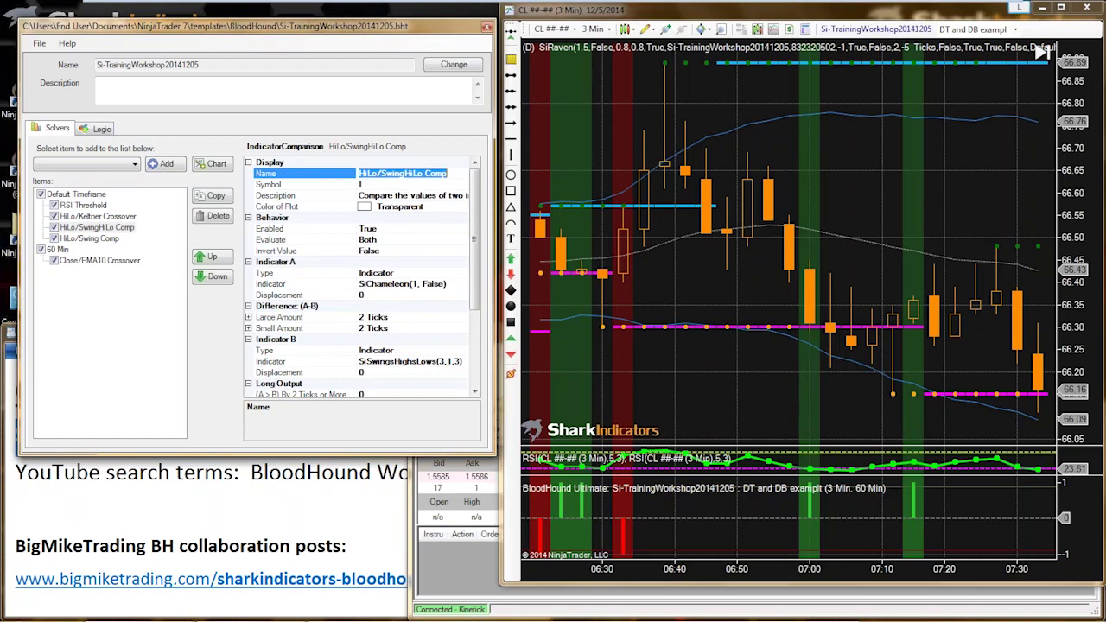
{"action": "left_click", "coordinate": [381, 173]}
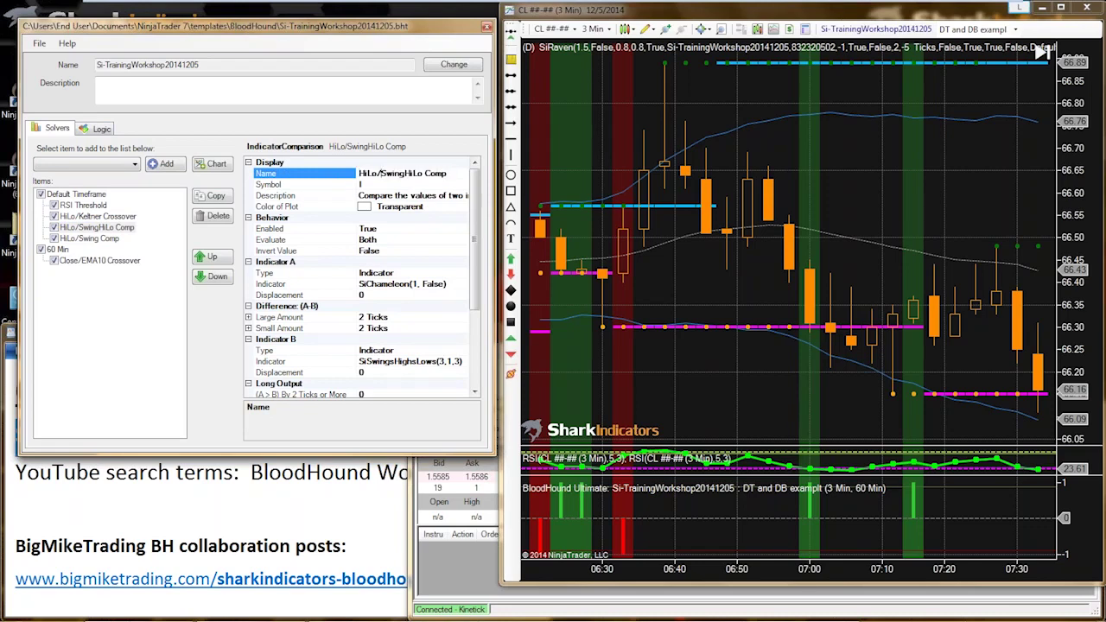
{"action": "type", "text": "Si"}
{"action": "key", "text": "Return"}
Add the existing HiLo/Swing Comp solver to the DT and DB logic and connect its output to the Result node
{"action": "left_click", "coordinate": [89, 238]}
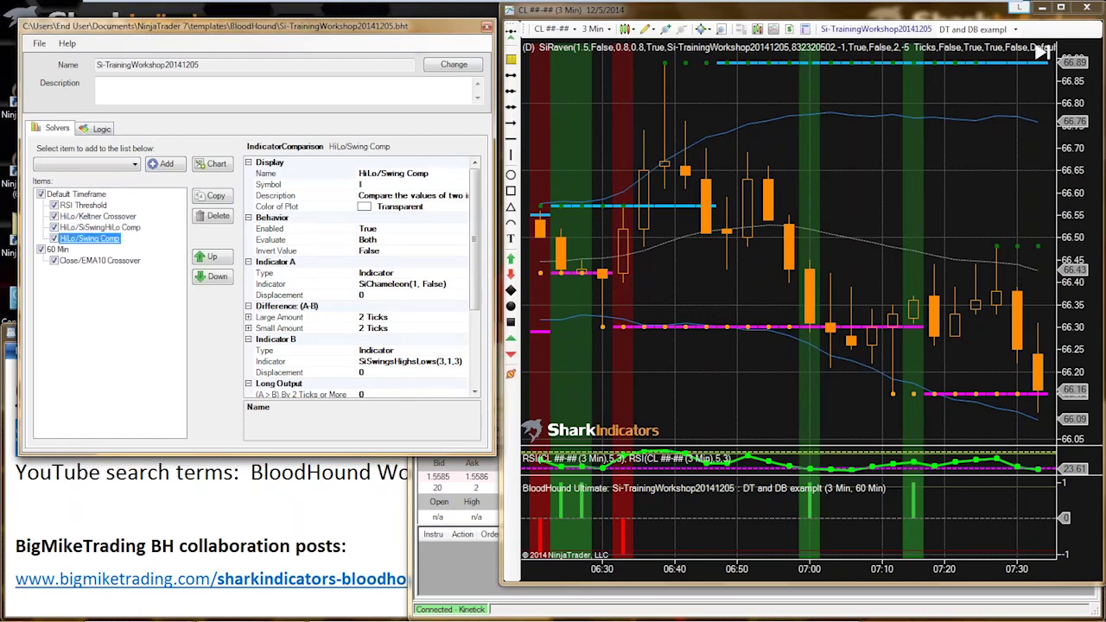
{"action": "left_click", "coordinate": [96, 128]}
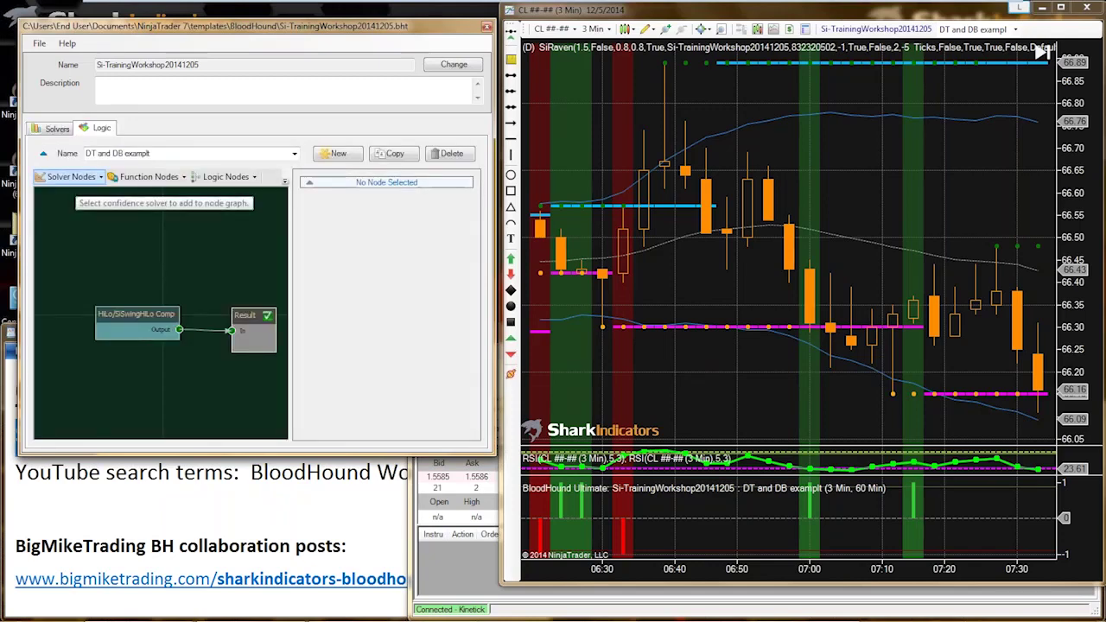
{"action": "left_click", "coordinate": [73, 177]}
{"action": "mouse_move", "coordinate": [87, 192]}
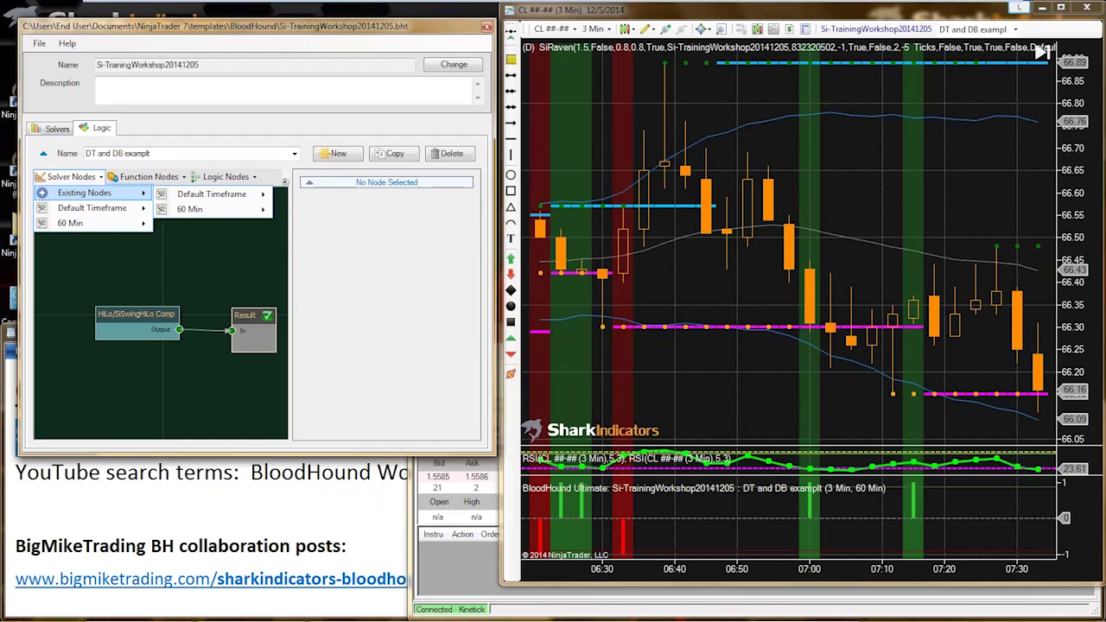
{"action": "mouse_move", "coordinate": [212, 193]}
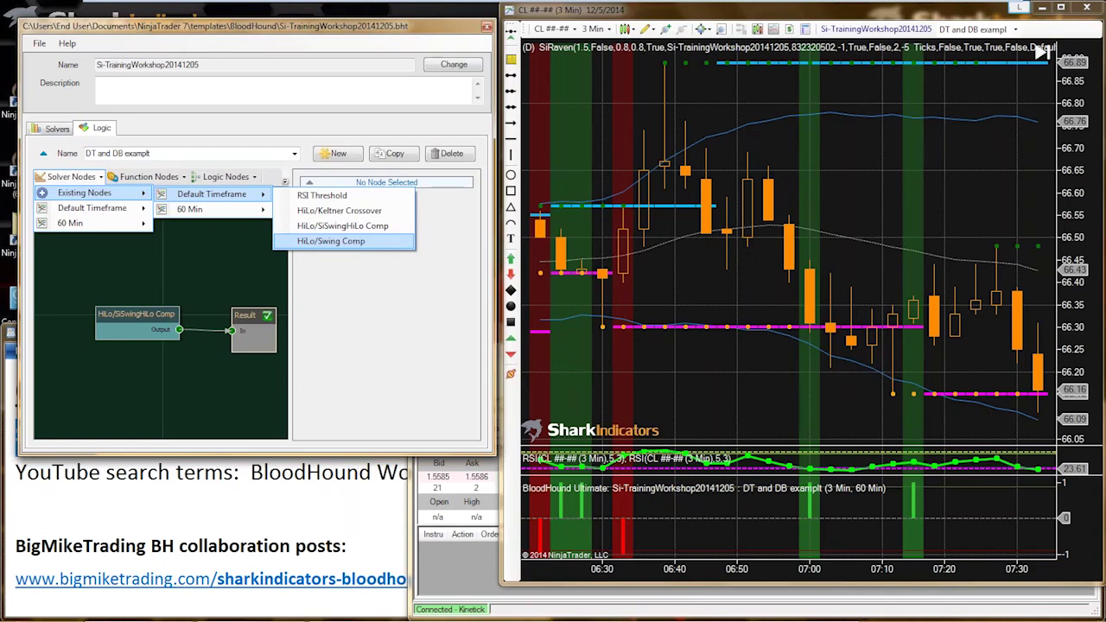
{"action": "left_click", "coordinate": [331, 241]}
{"action": "left_click_drag", "start_coordinate": [195, 327], "coordinate": [231, 330]}
{"action": "key", "text": "alt+Tab"}
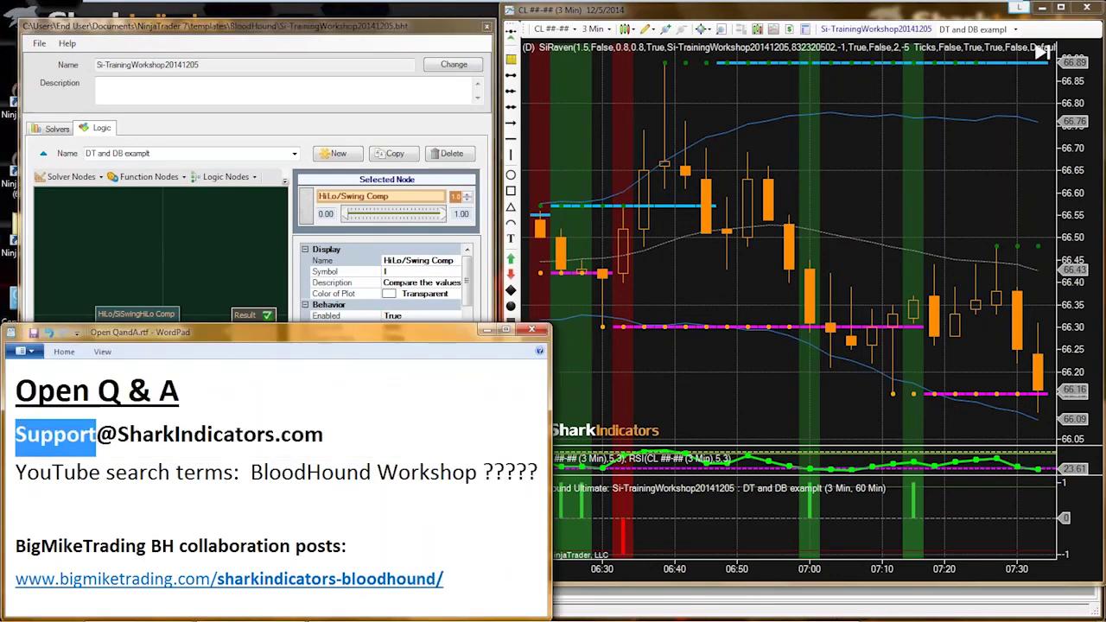
{"action": "key", "text": "alt+Tab"}
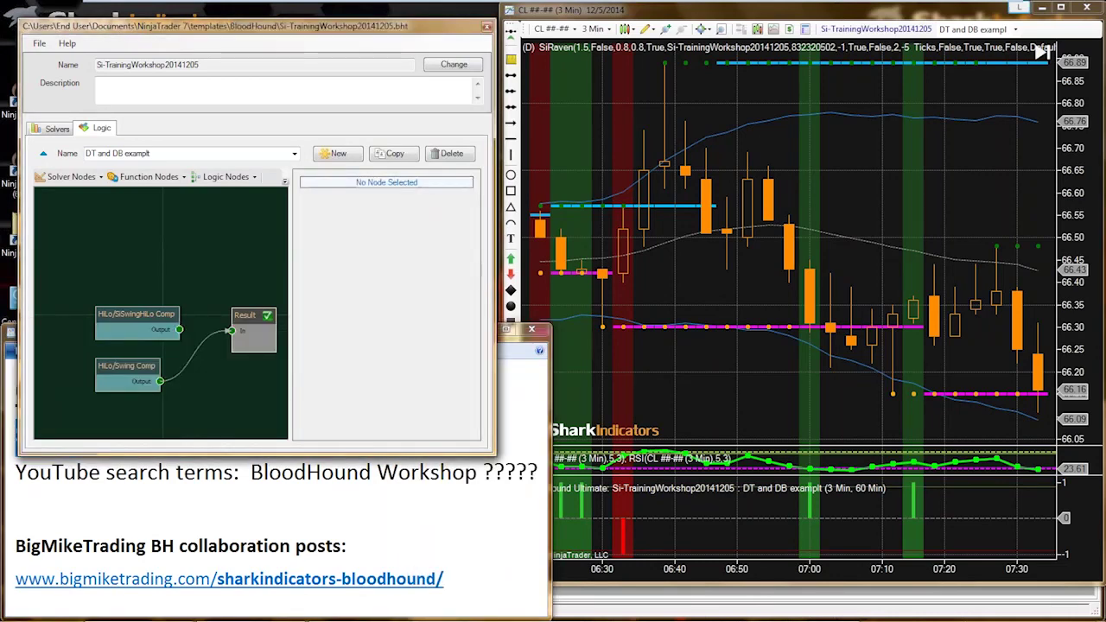
Enlarge the template editor window and widen the property area with the HiLo/Swing Comp node selected
{"action": "left_click_drag", "start_coordinate": [277, 449], "coordinate": [273, 605]}
{"action": "left_click", "coordinate": [138, 444]}
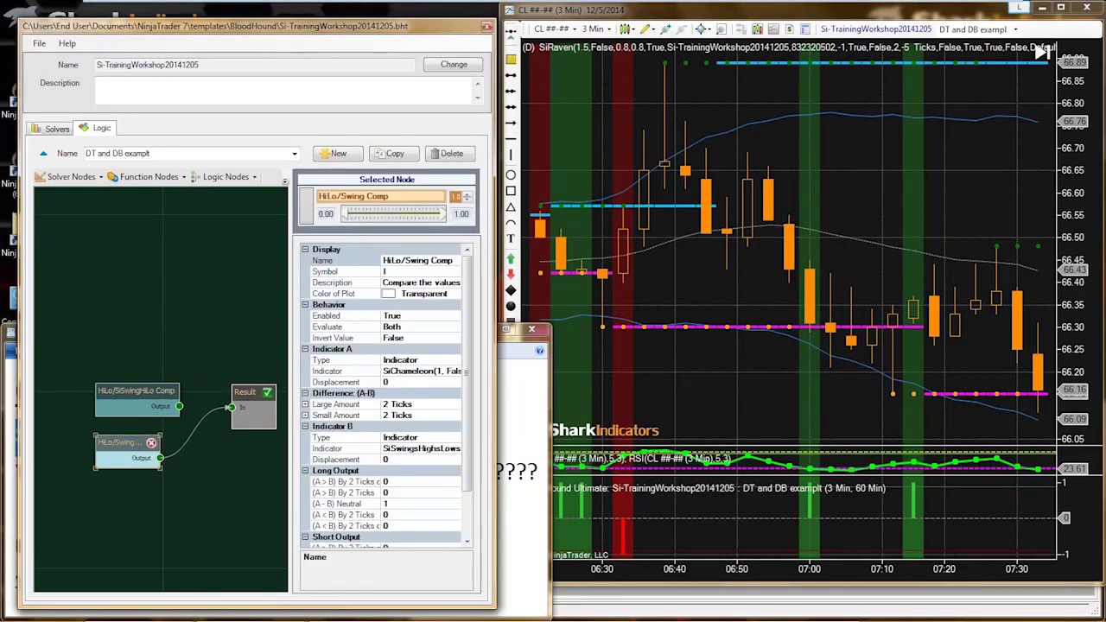
{"action": "left_click_drag", "start_coordinate": [495, 455], "coordinate": [571, 455]}
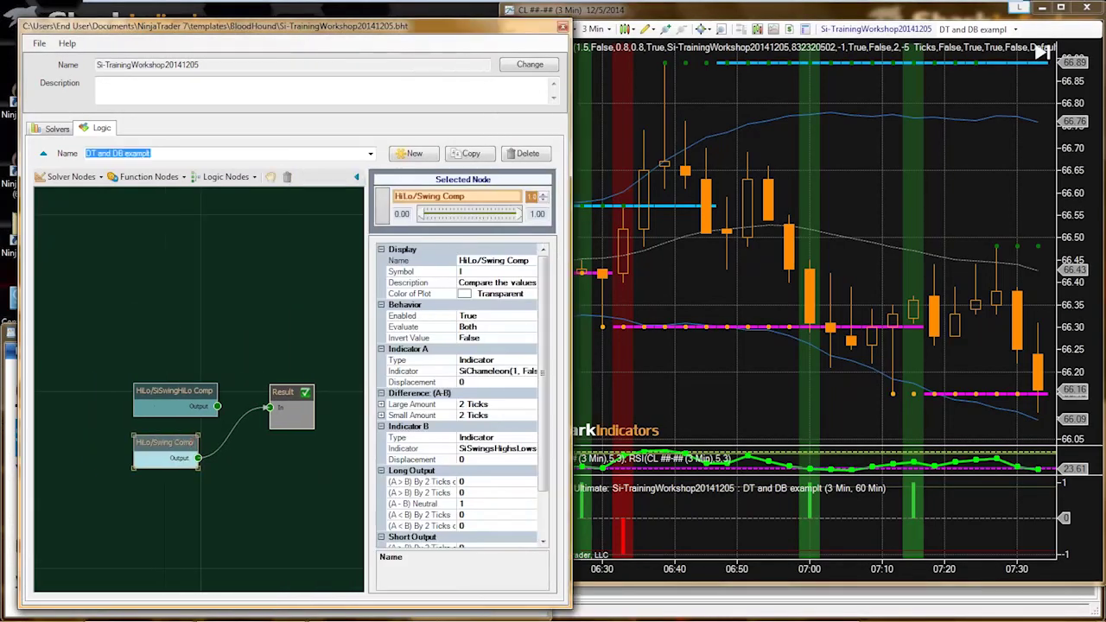
{"action": "left_click_drag", "start_coordinate": [367, 451], "coordinate": [316, 451]}
Replace Indicator B of the HiLo/Swing Comp node with the standard Swing indicator
{"action": "left_click", "coordinate": [453, 448]}
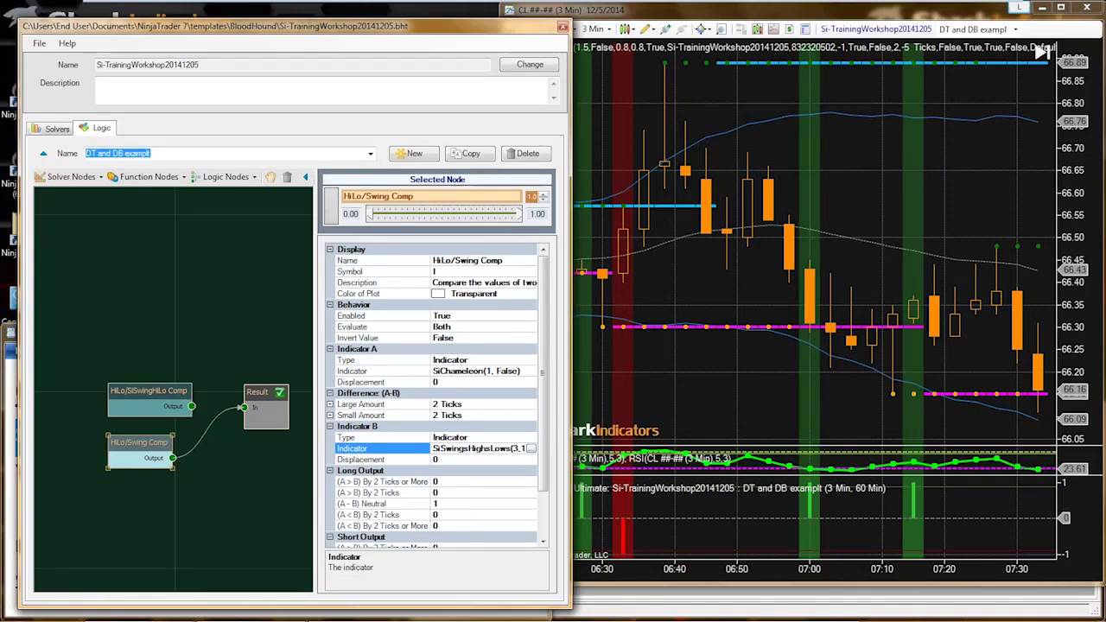
{"action": "left_click", "coordinate": [530, 448]}
{"action": "left_click", "coordinate": [74, 197]}
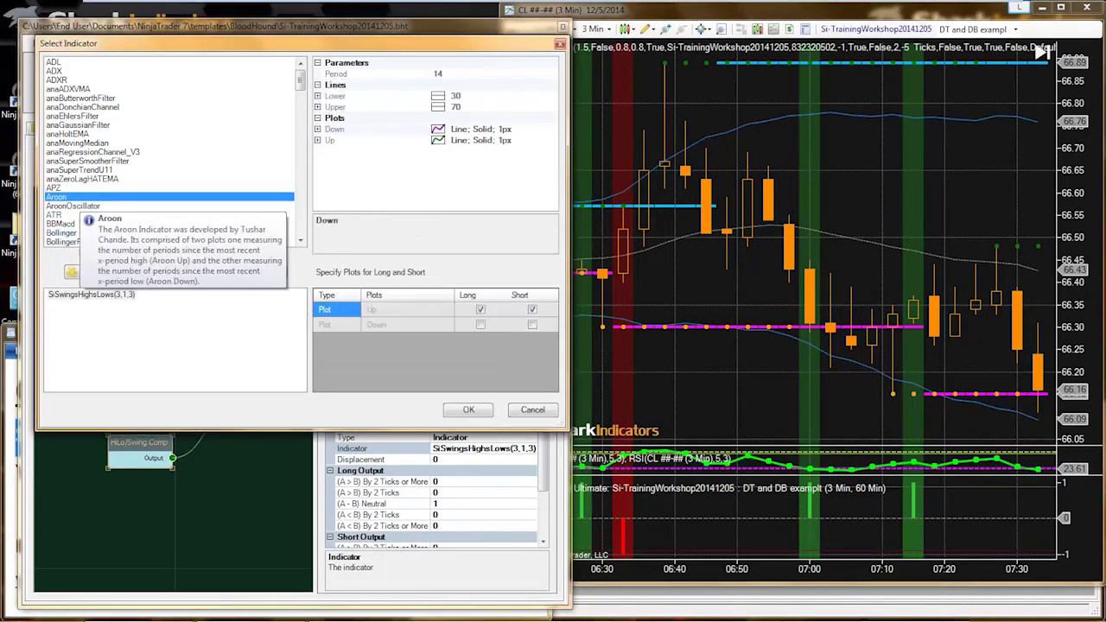
{"action": "key", "text": "t"}
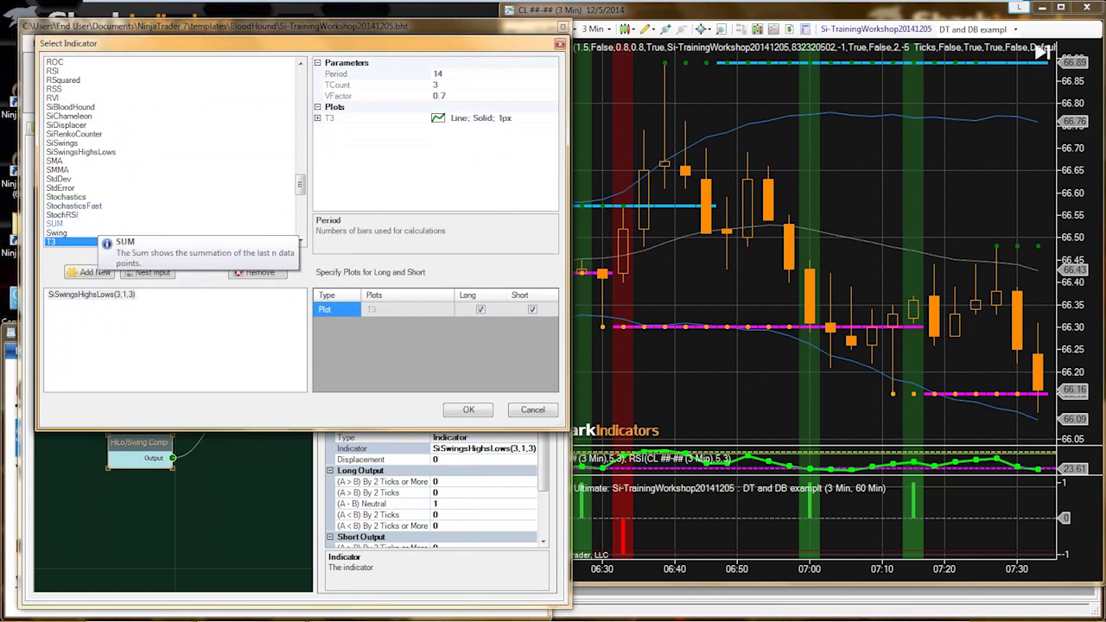
{"action": "left_click", "coordinate": [73, 231]}
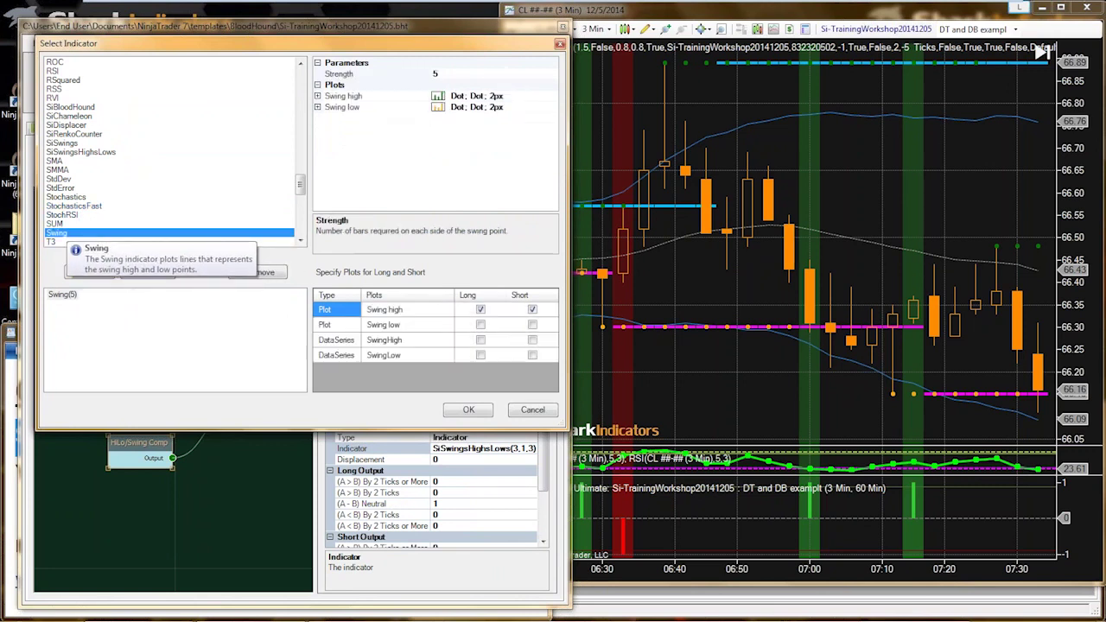
{"action": "left_click", "coordinate": [439, 73]}
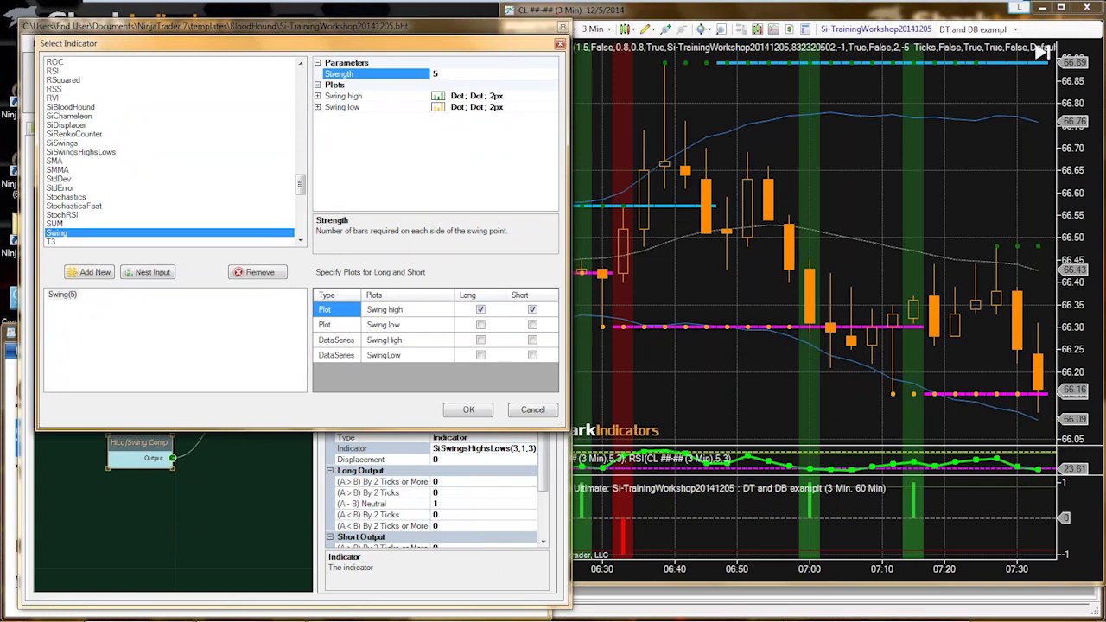
Assign the Swing low plot to Long and the Swing high plot to Short, and accept the indicator selection
{"action": "left_click", "coordinate": [407, 324]}
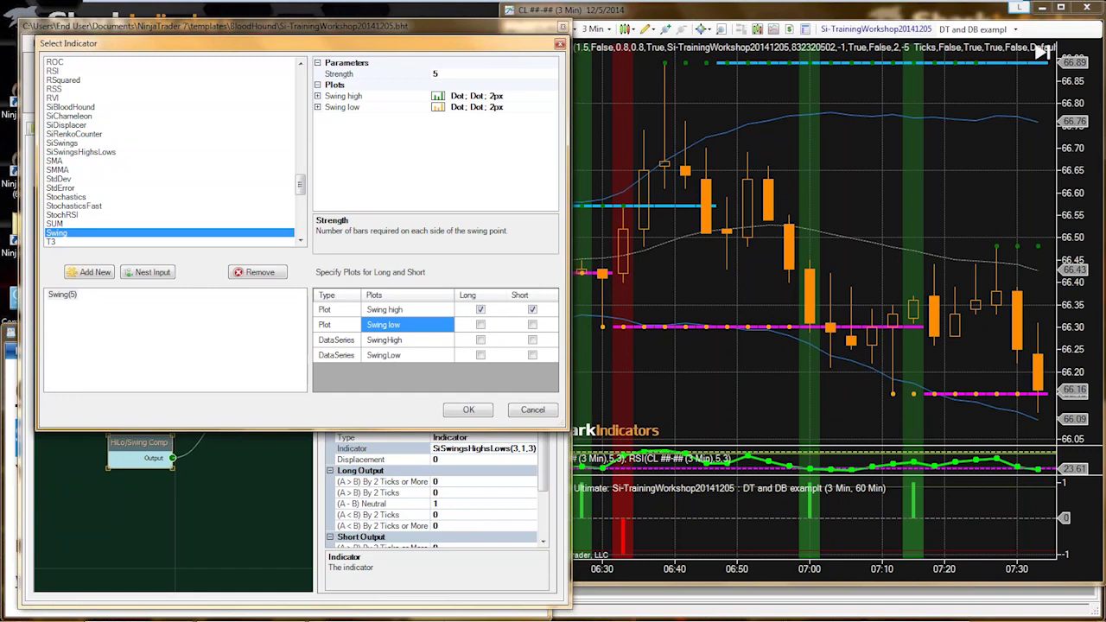
{"action": "left_click", "coordinate": [480, 324]}
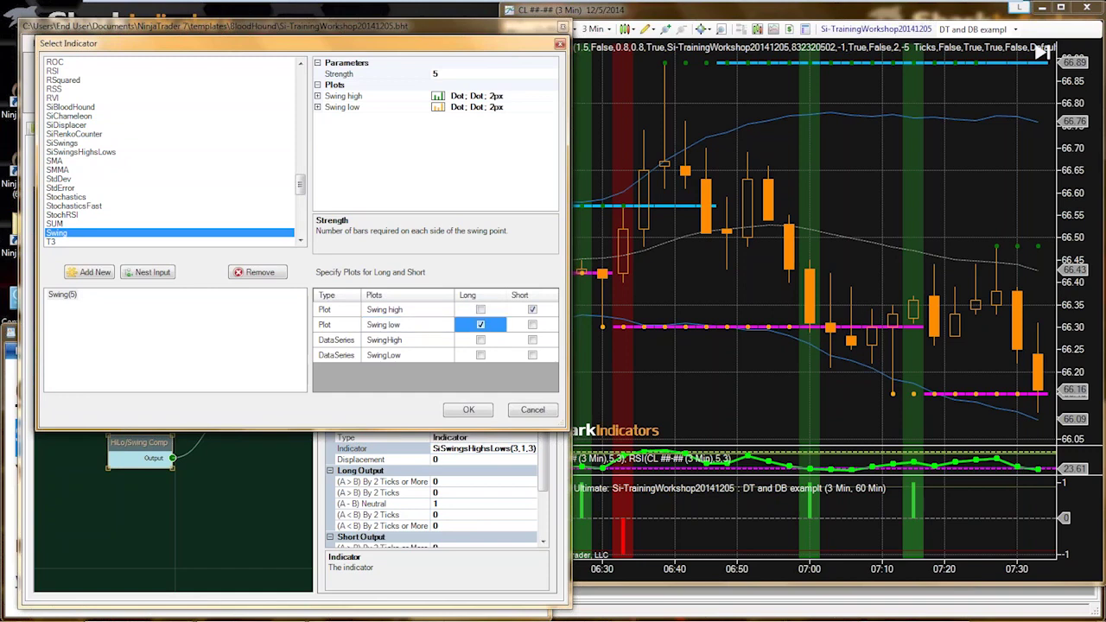
{"action": "left_click", "coordinate": [407, 309]}
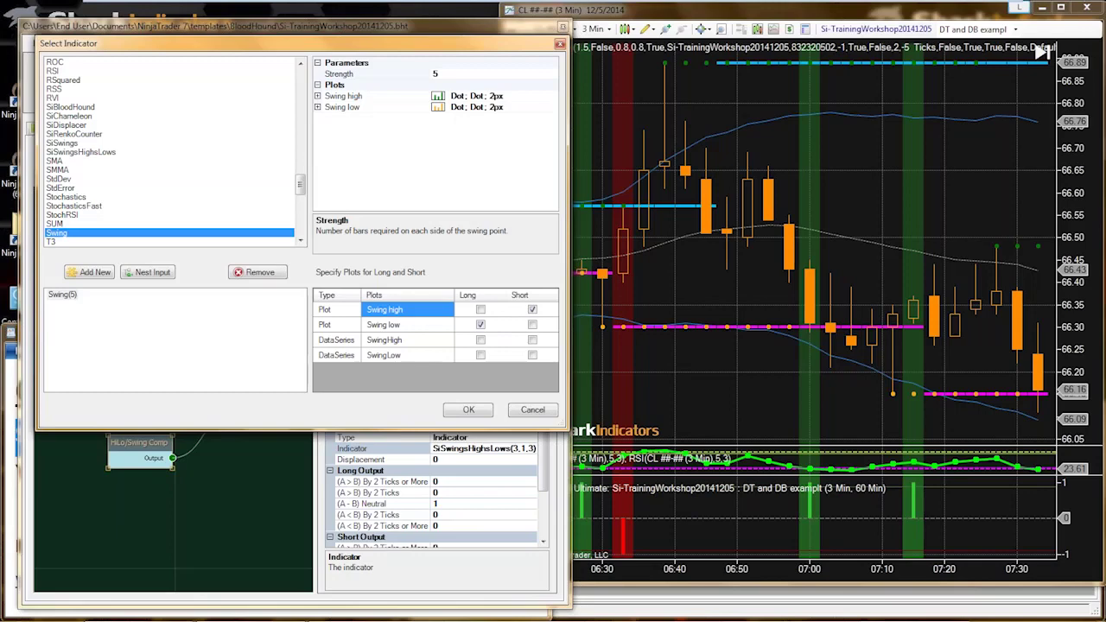
{"action": "left_click", "coordinate": [532, 309]}
{"action": "key", "text": "Return"}
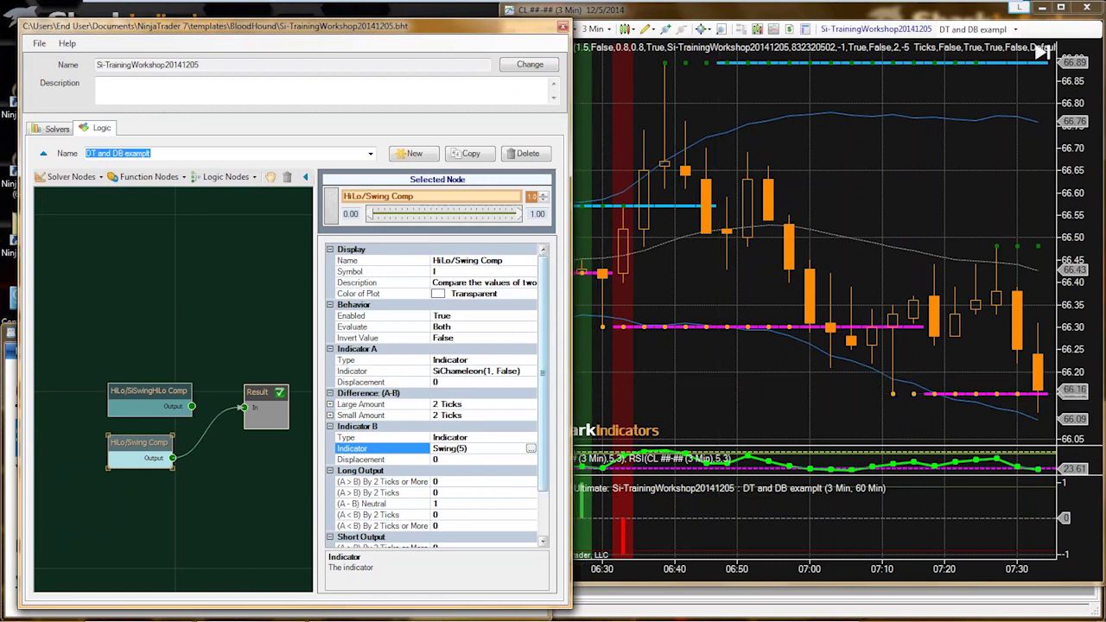
Examine the double top and bottom signals against the swing levels along the CL chart, from about 05:30 to 12:10
{"action": "scroll", "coordinate": [437, 393], "scroll_direction": "down", "scroll_amount": 2}
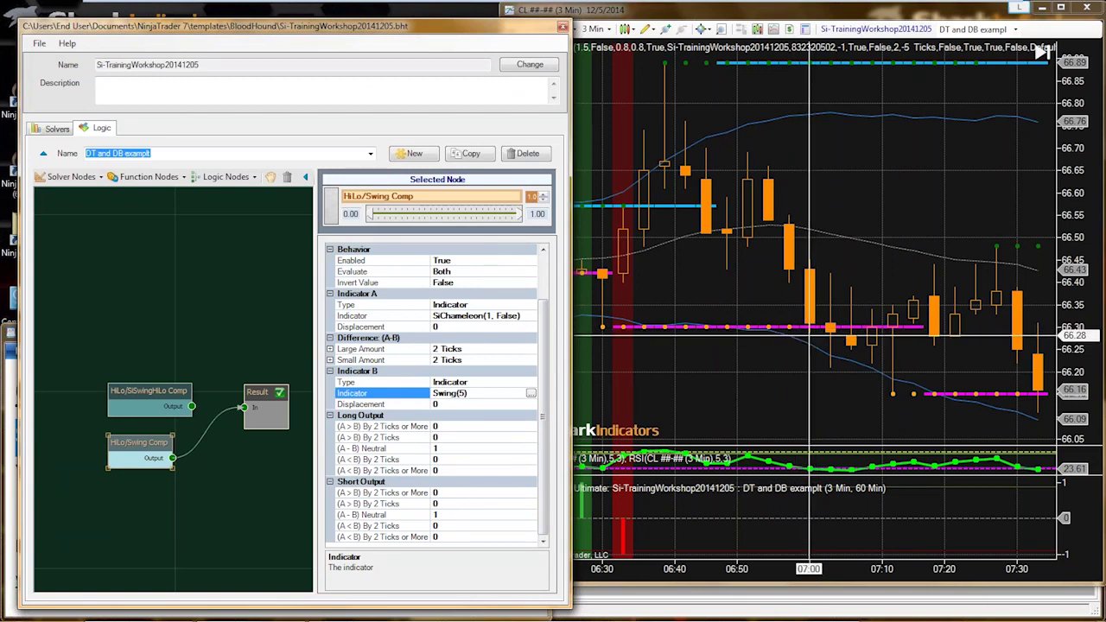
{"action": "left_click", "coordinate": [772, 378]}
{"action": "scroll", "coordinate": [769, 384], "scroll_direction": "down", "scroll_amount": 10}
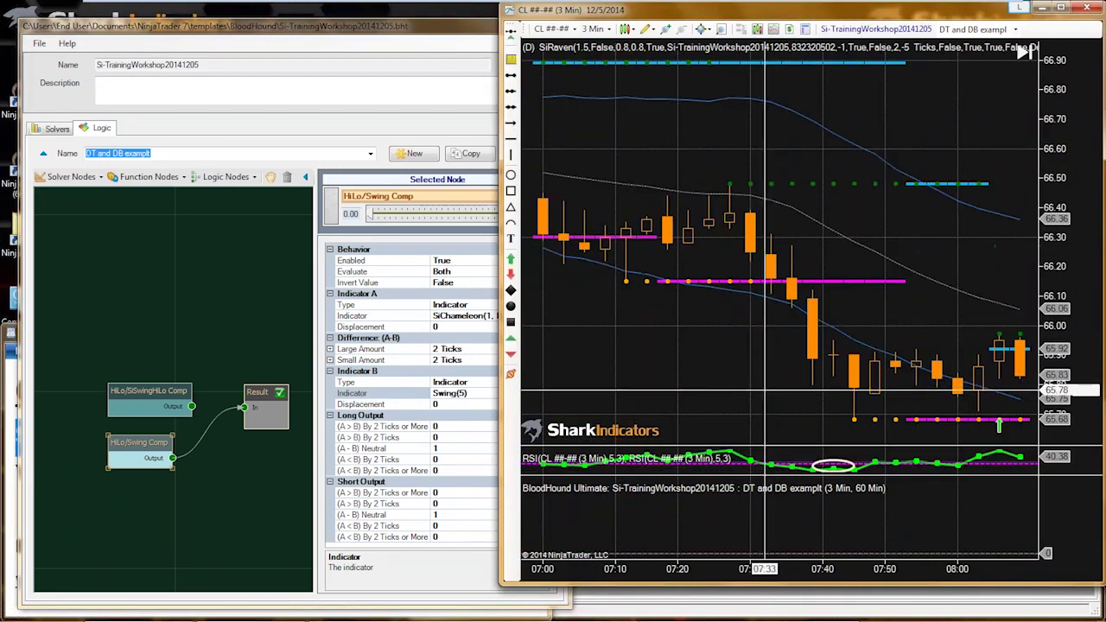
{"action": "scroll", "coordinate": [765, 386], "scroll_direction": "down", "scroll_amount": 10}
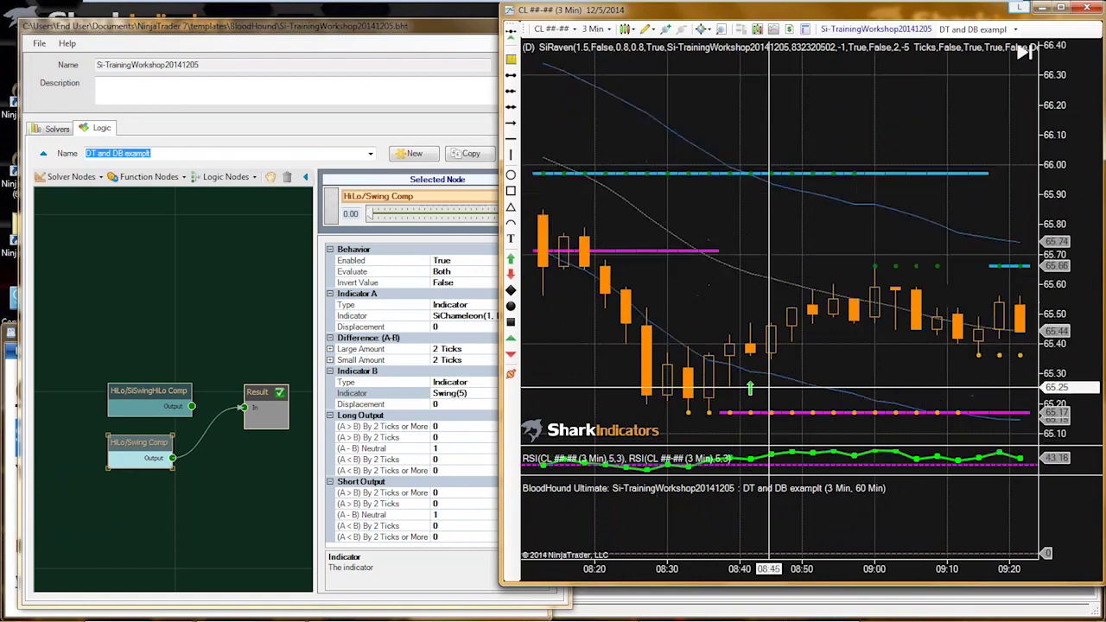
{"action": "scroll", "coordinate": [769, 387], "scroll_direction": "down", "scroll_amount": 15}
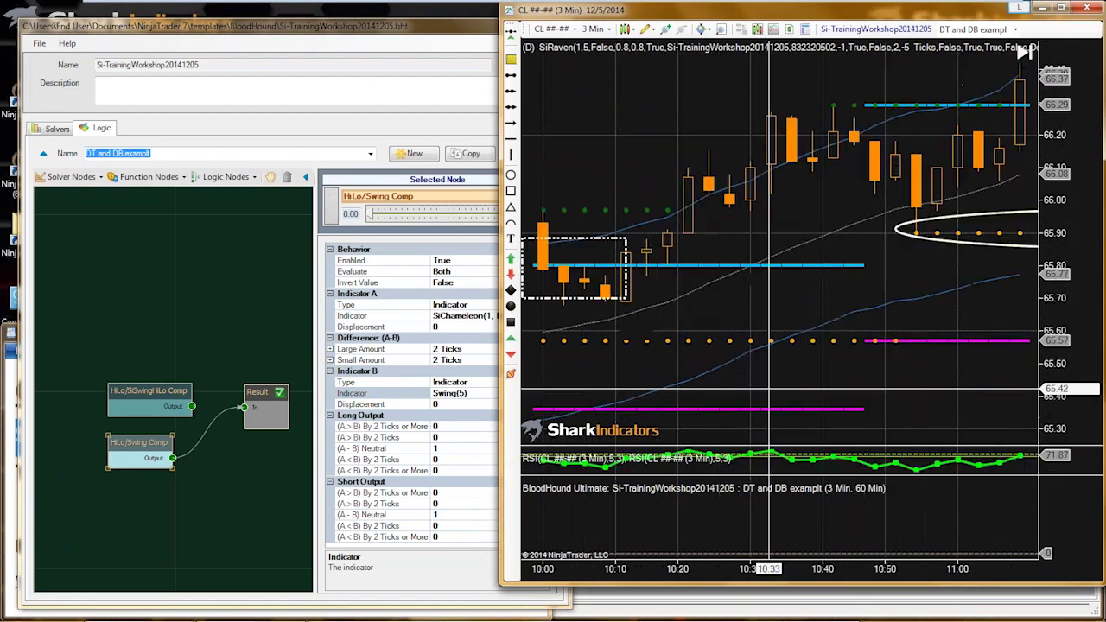
{"action": "scroll", "coordinate": [769, 387], "scroll_direction": "down", "scroll_amount": 5}
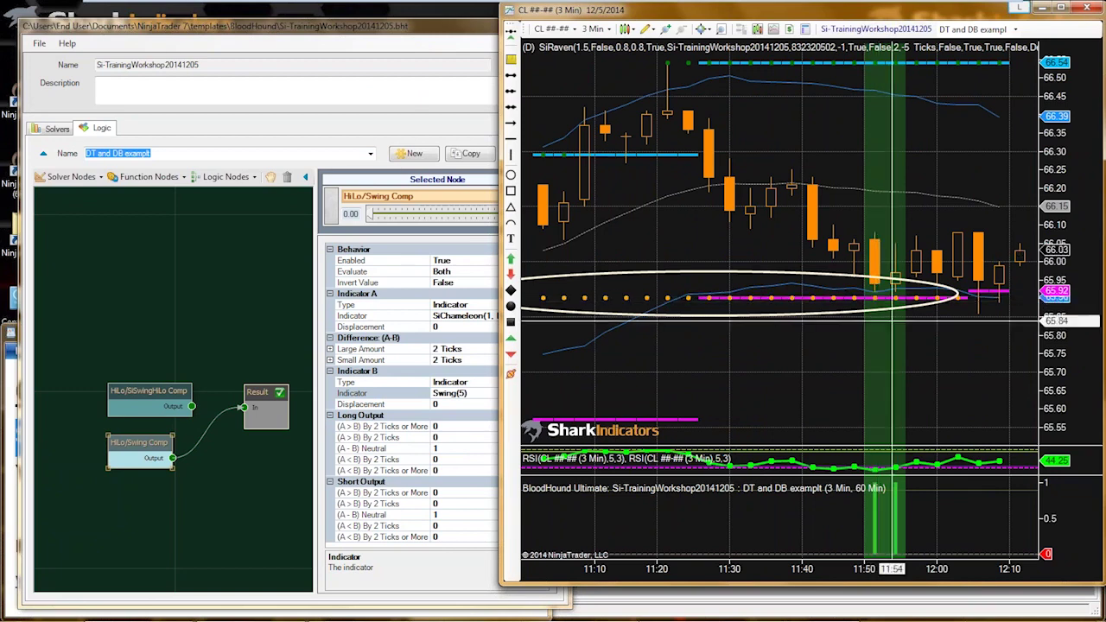
{"action": "scroll", "coordinate": [893, 321], "scroll_direction": "up", "scroll_amount": 15}
{"action": "scroll", "coordinate": [893, 321], "scroll_direction": "up", "scroll_amount": 8}
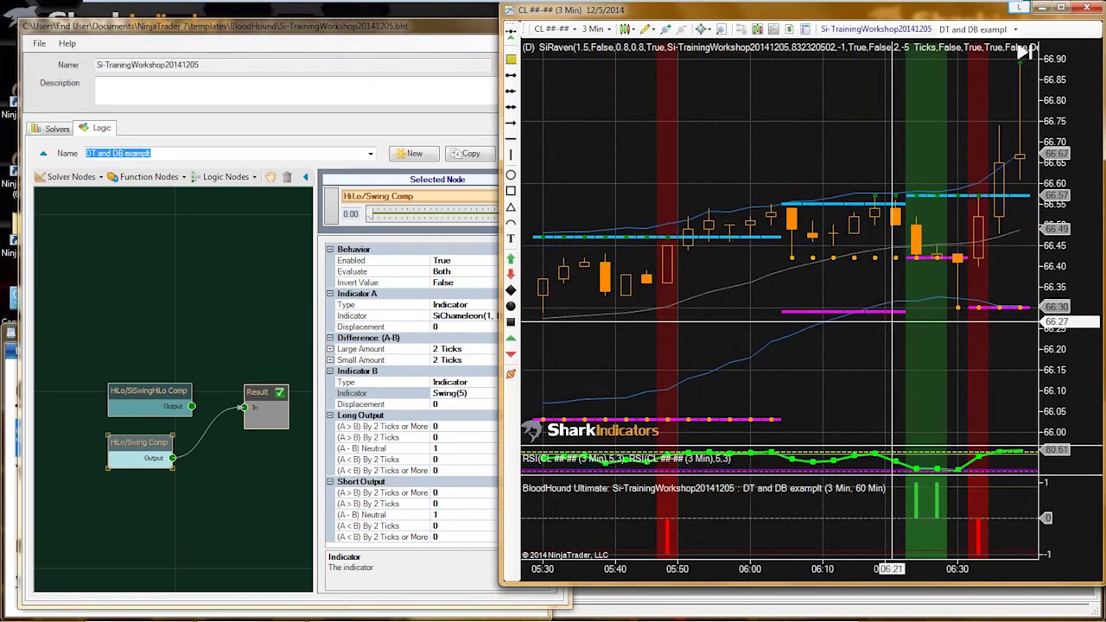
{"action": "scroll", "coordinate": [893, 320], "scroll_direction": "down", "scroll_amount": 3}
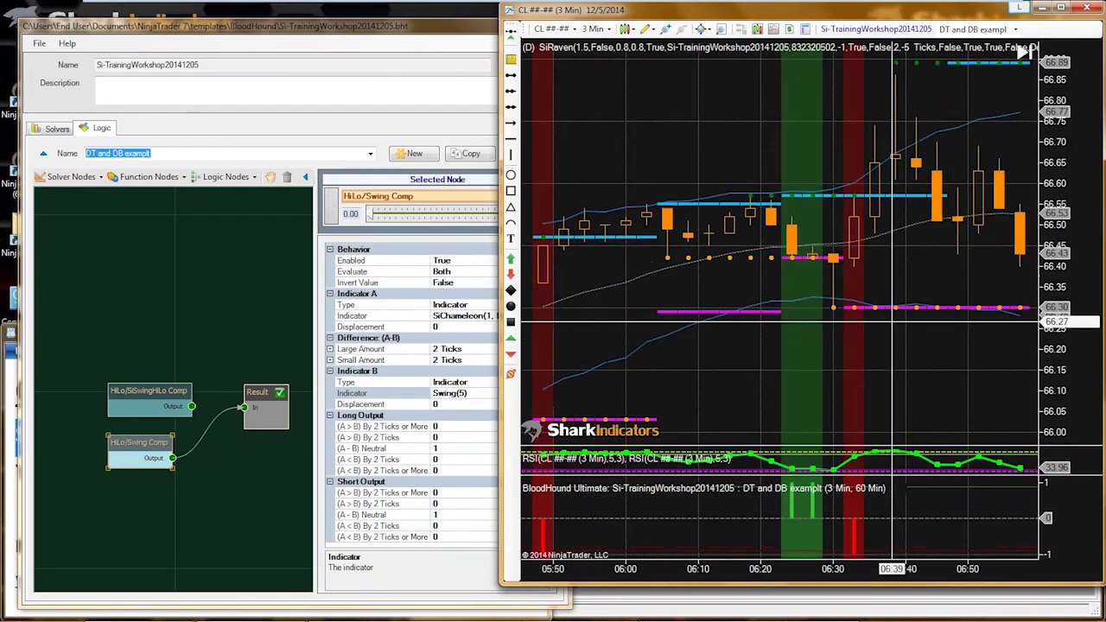
{"action": "scroll", "coordinate": [893, 321], "scroll_direction": "down", "scroll_amount": 6}
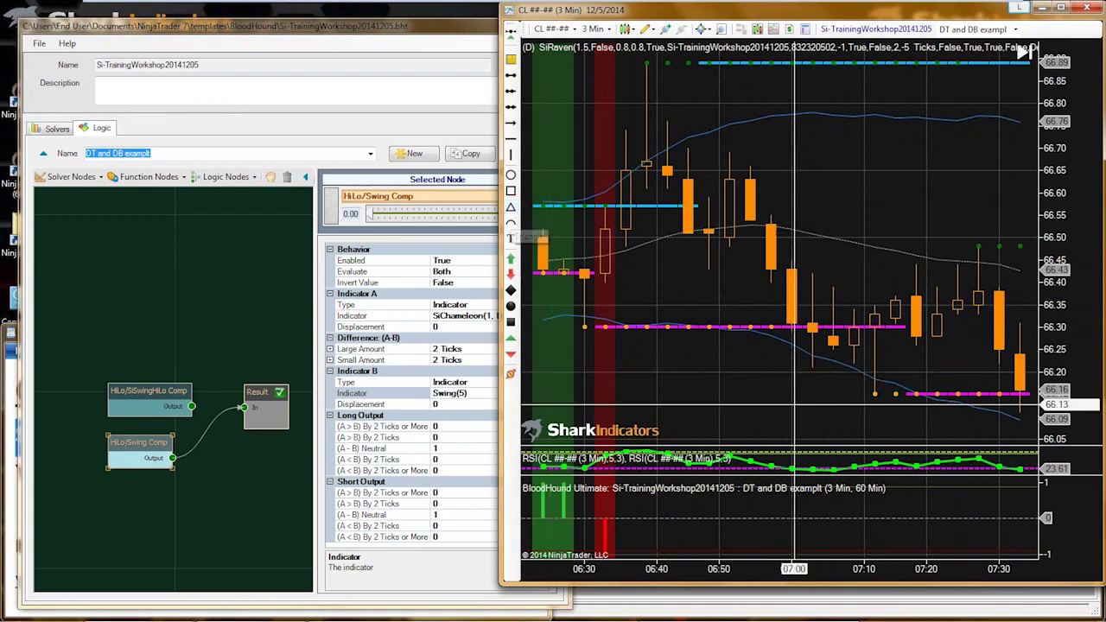
Draw a triangle on the chart around the 07:00 bar, spanning about 66.16 to 66.41
{"action": "left_click", "coordinate": [729, 391]}
{"action": "left_click", "coordinate": [791, 275]}
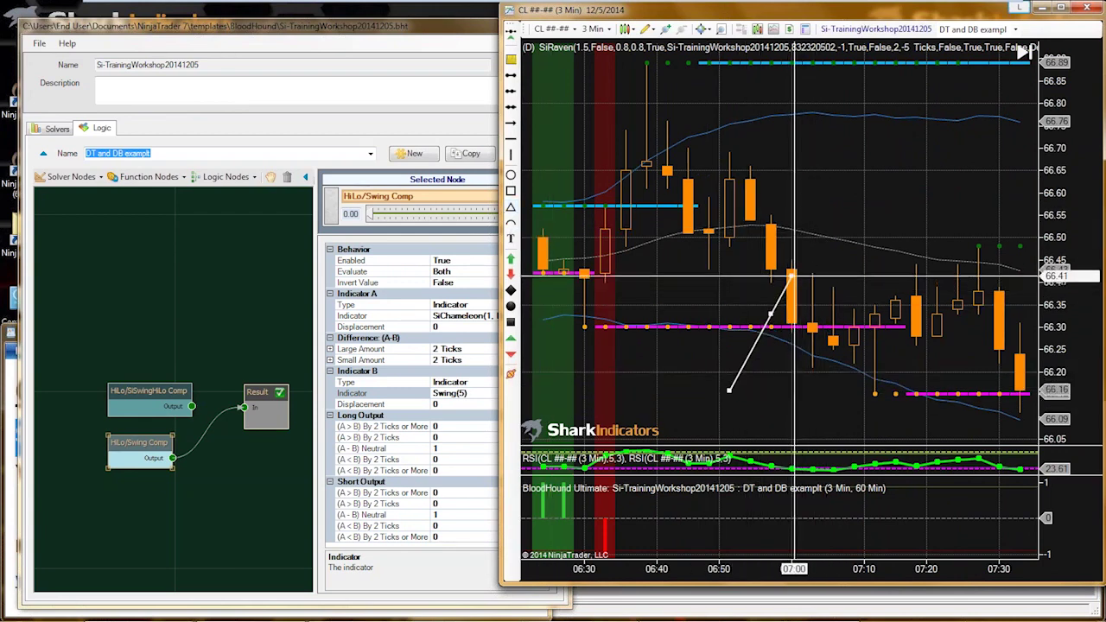
{"action": "left_click", "coordinate": [854, 395]}
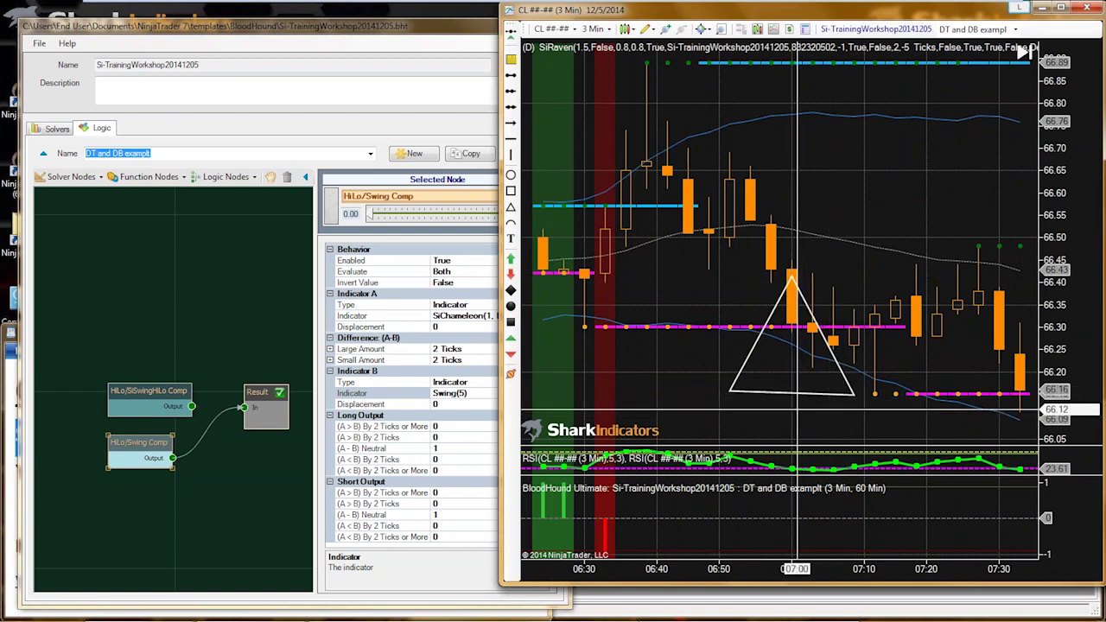
Set the Displacement of Indicator B in the HiLo/Swing Comp node to 1
{"action": "left_click", "coordinate": [389, 403]}
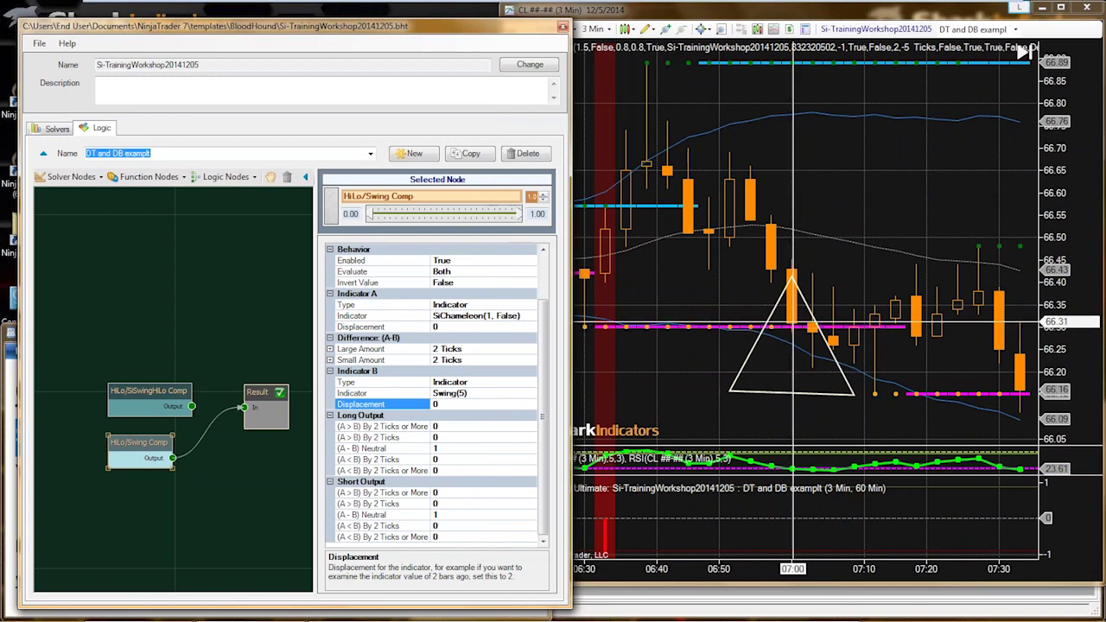
{"action": "double_click", "coordinate": [435, 403]}
{"action": "type", "text": "1"}
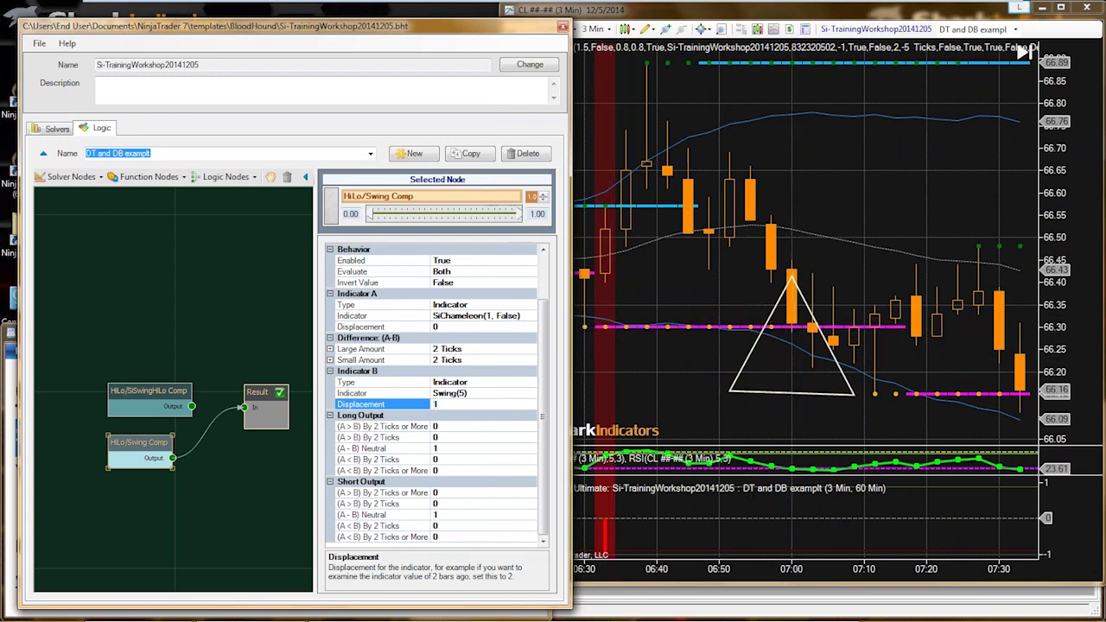
{"action": "left_click", "coordinate": [435, 448]}
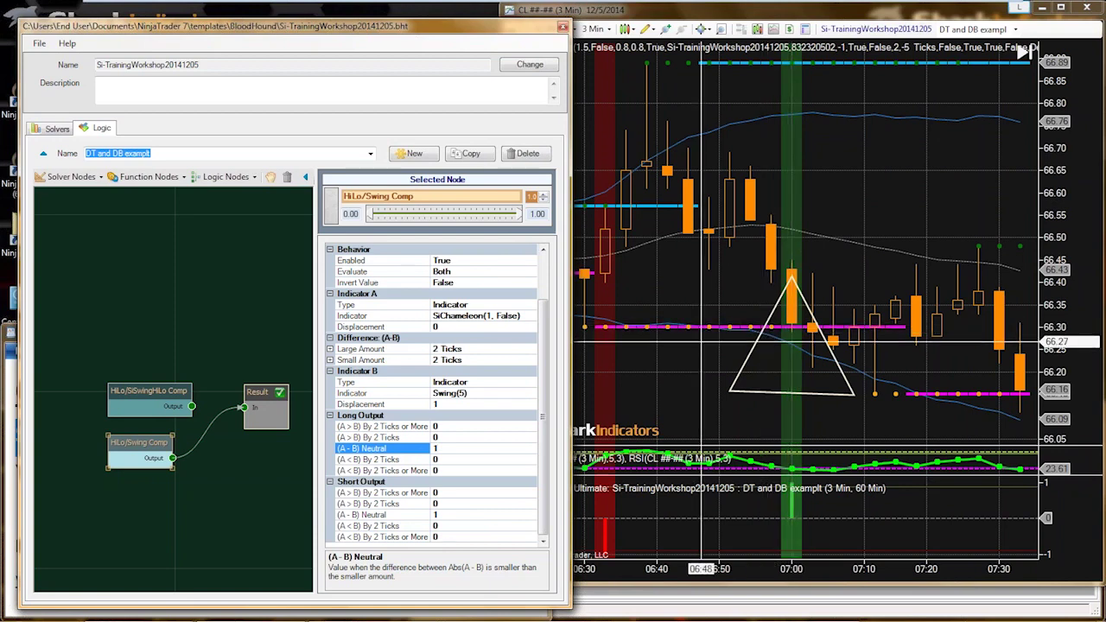
{"action": "left_click", "coordinate": [436, 403]}
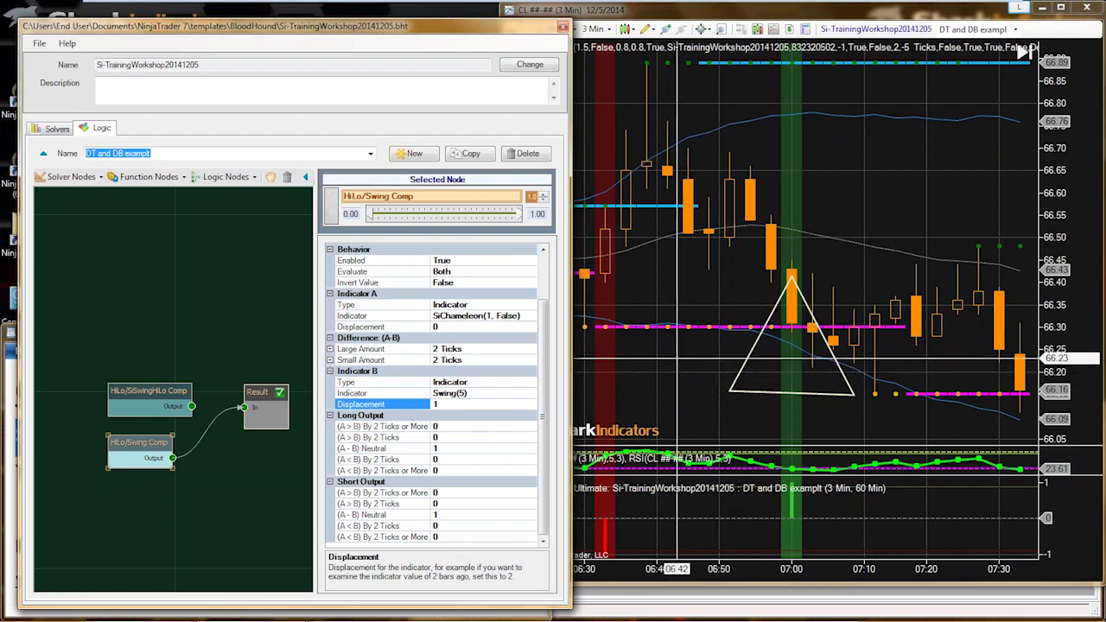
Set the Displacement of the Swing indicator plotted on the CL chart to 1
{"action": "left_click", "coordinate": [677, 357]}
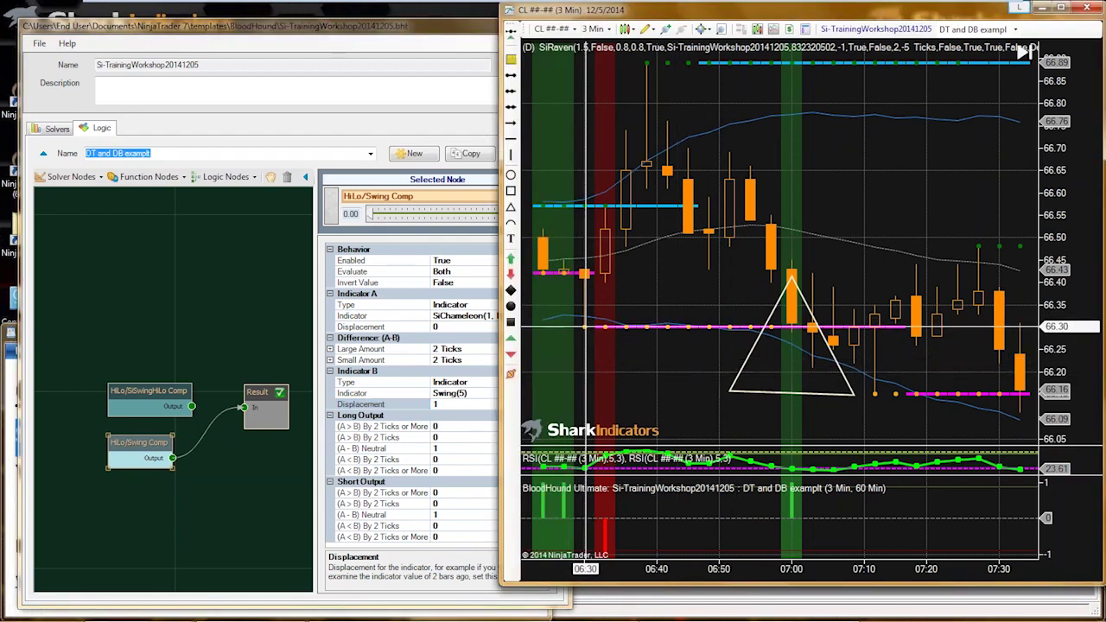
{"action": "key", "text": "ctrl+i"}
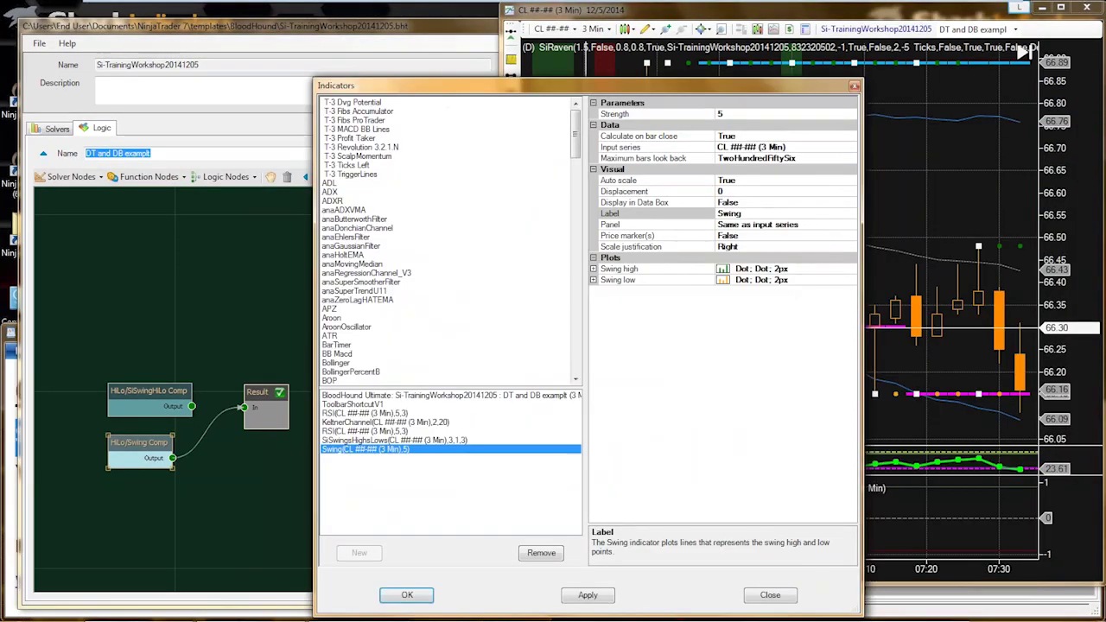
{"action": "left_click", "coordinate": [652, 191]}
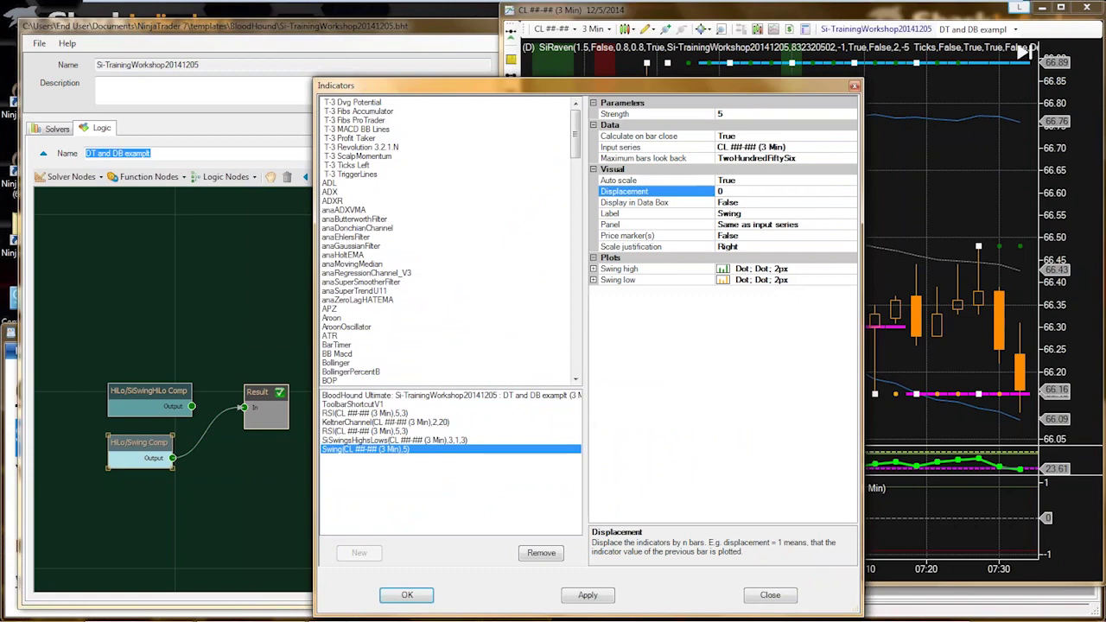
{"action": "double_click", "coordinate": [721, 191]}
{"action": "type", "text": "1"}
{"action": "key", "text": "Return"}
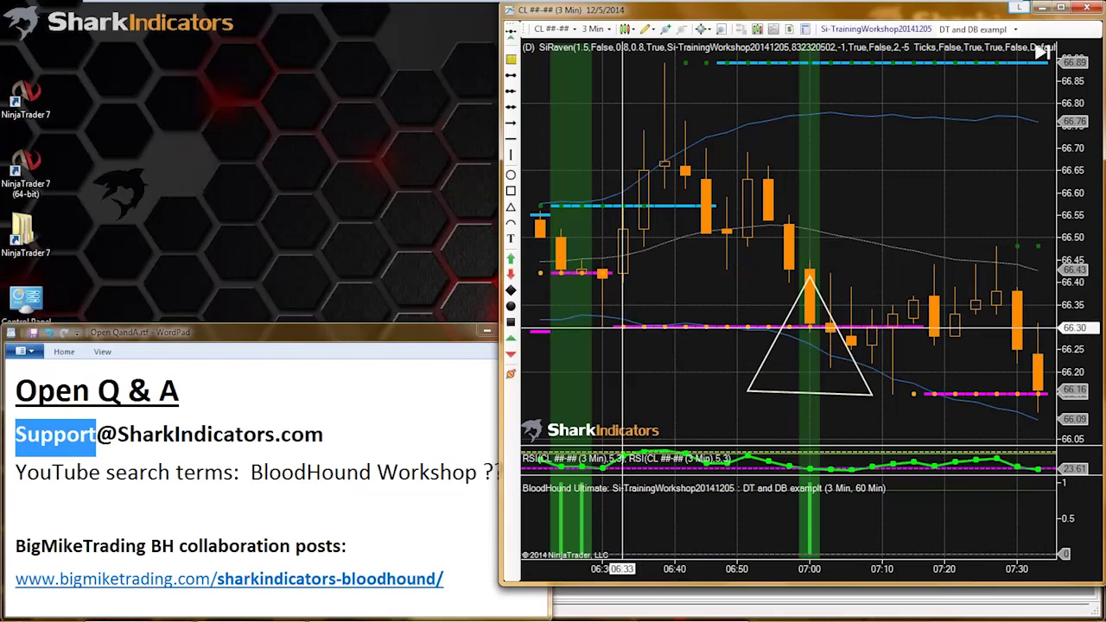
Restore the Displacement of the chart's Swing indicator to 0
{"action": "double_click", "coordinate": [913, 394]}
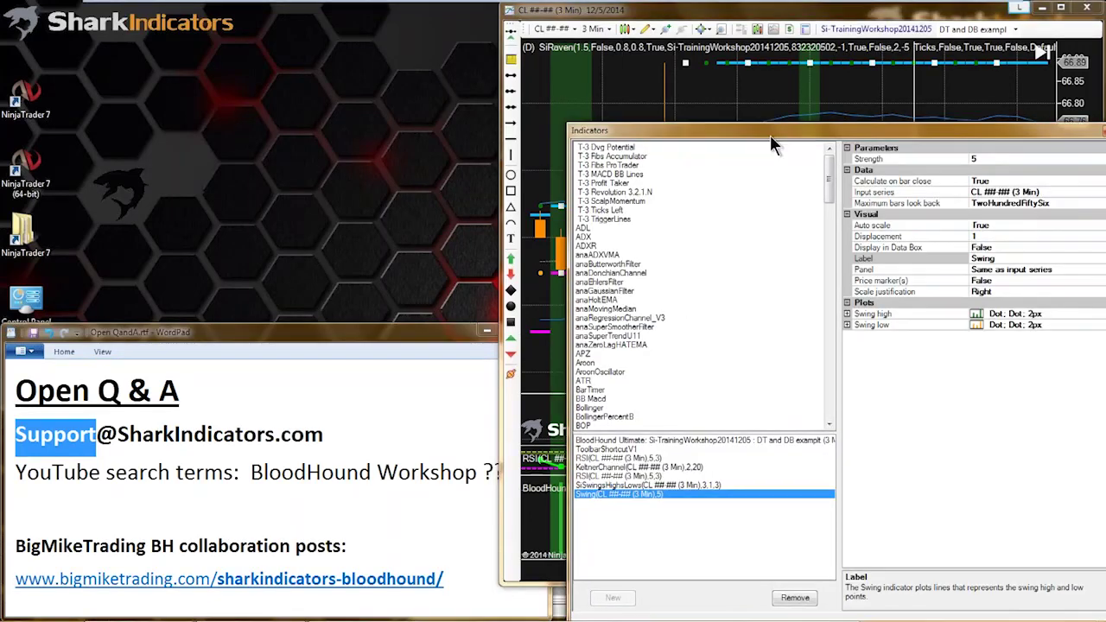
{"action": "left_click_drag", "start_coordinate": [772, 137], "coordinate": [383, 89]}
{"action": "left_click", "coordinate": [558, 192]}
{"action": "type", "text": "0"}
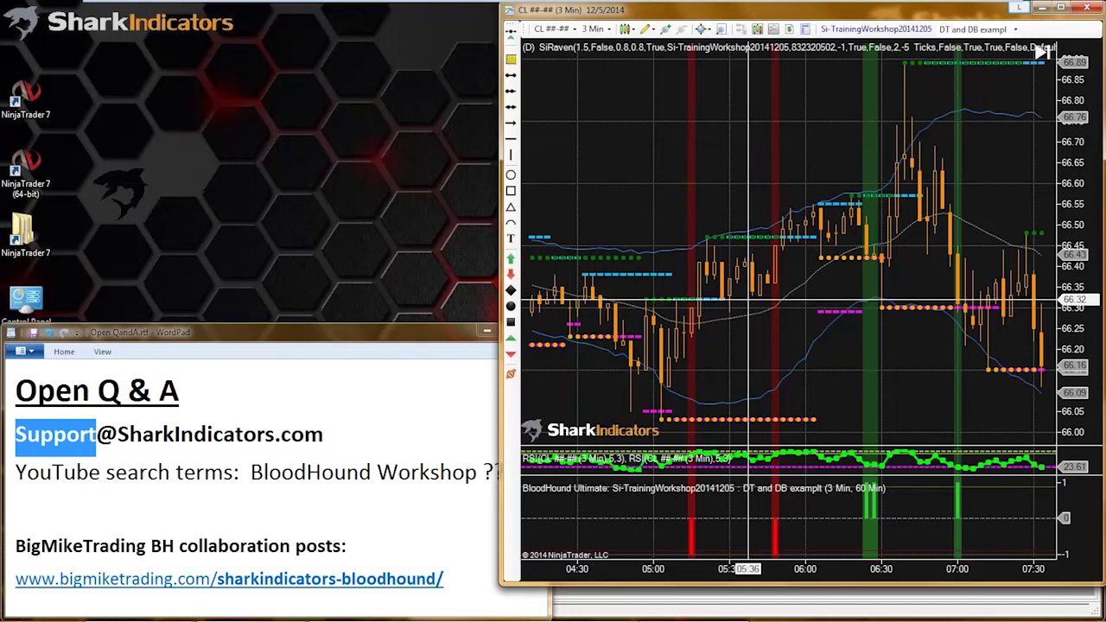
Change the bar type of the CL chart's 3-minute data series to SiProRenko
{"action": "double_click", "coordinate": [721, 278]}
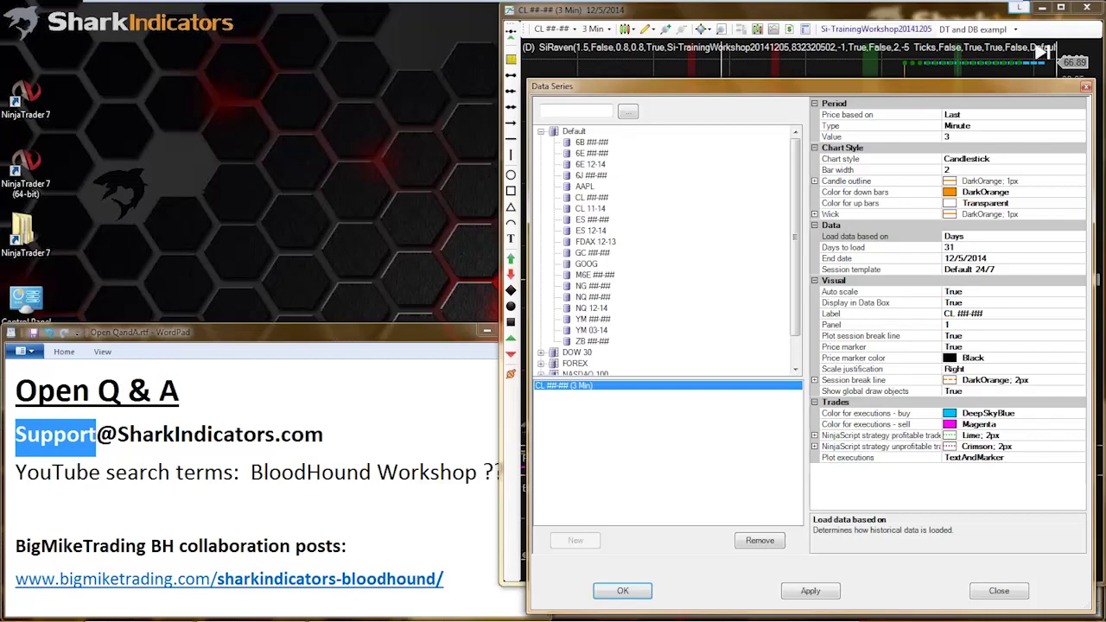
{"action": "left_click_drag", "start_coordinate": [708, 85], "coordinate": [441, 54]}
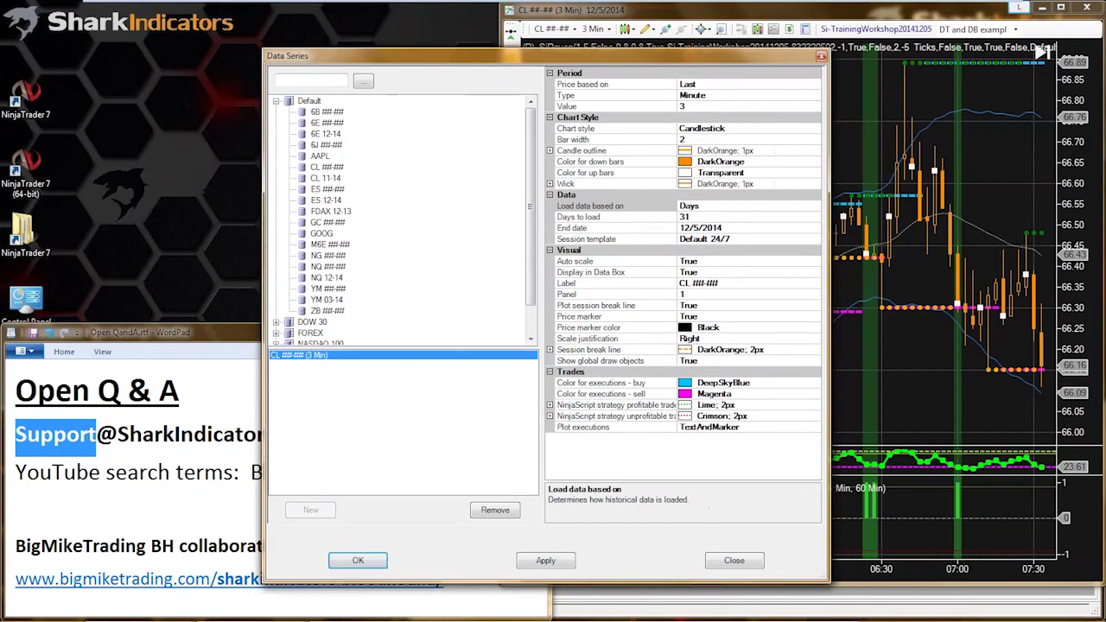
{"action": "left_click", "coordinate": [706, 95]}
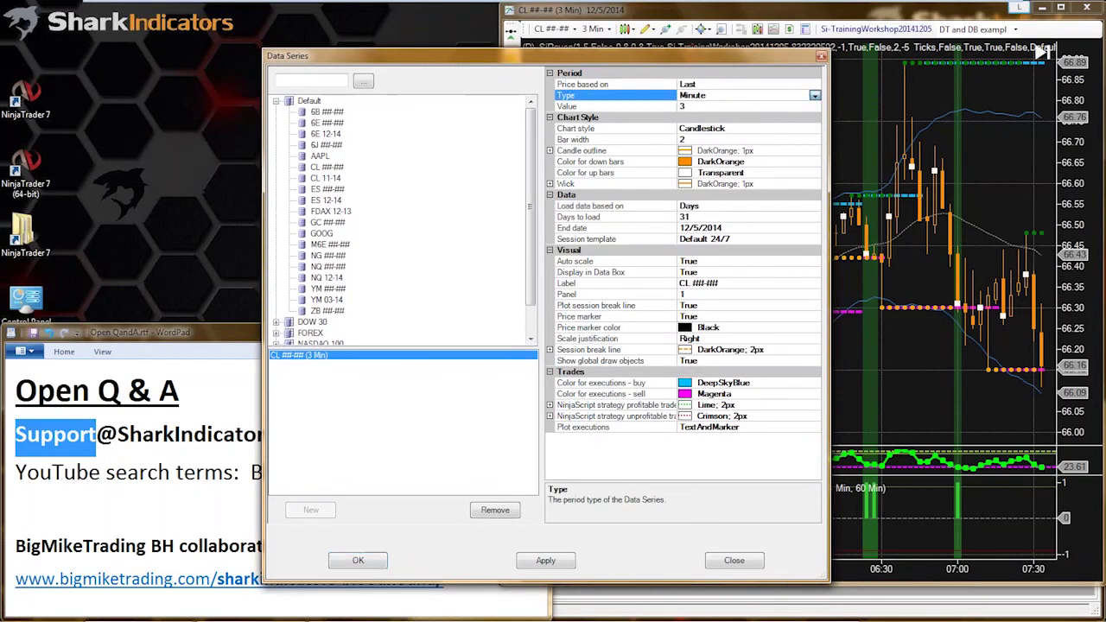
{"action": "left_click", "coordinate": [814, 95]}
{"action": "scroll", "coordinate": [683, 247], "scroll_direction": "down", "scroll_amount": 2}
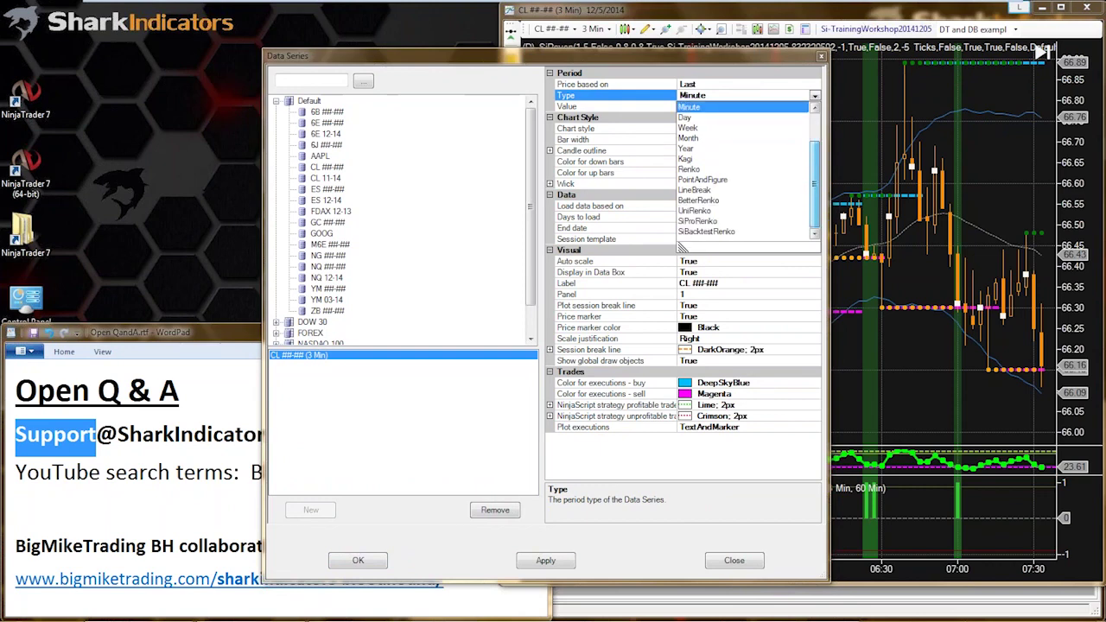
{"action": "left_click", "coordinate": [698, 221]}
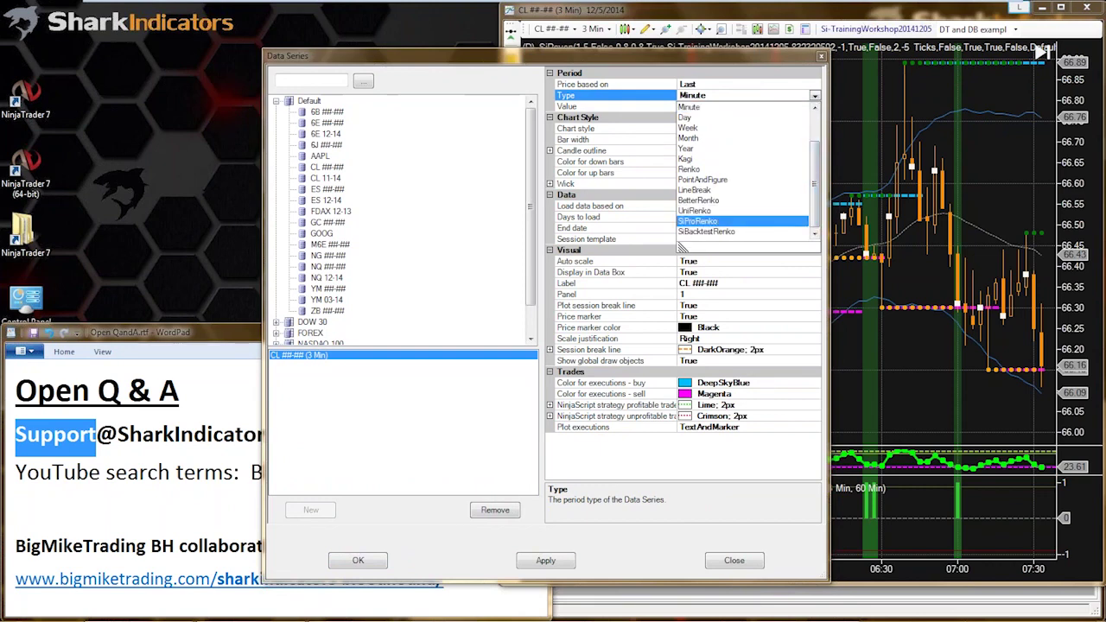
{"action": "left_click", "coordinate": [696, 221]}
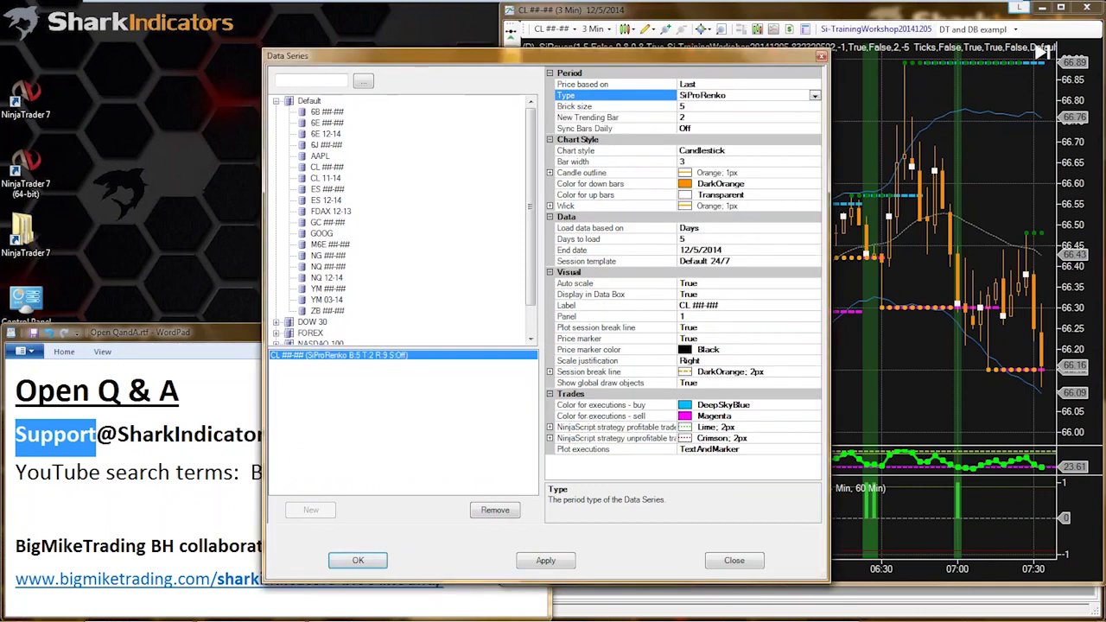
Set Days to load to 1 in the SiProRenko data series and apply it to the chart
{"action": "left_click_drag", "start_coordinate": [593, 57], "coordinate": [543, 25]}
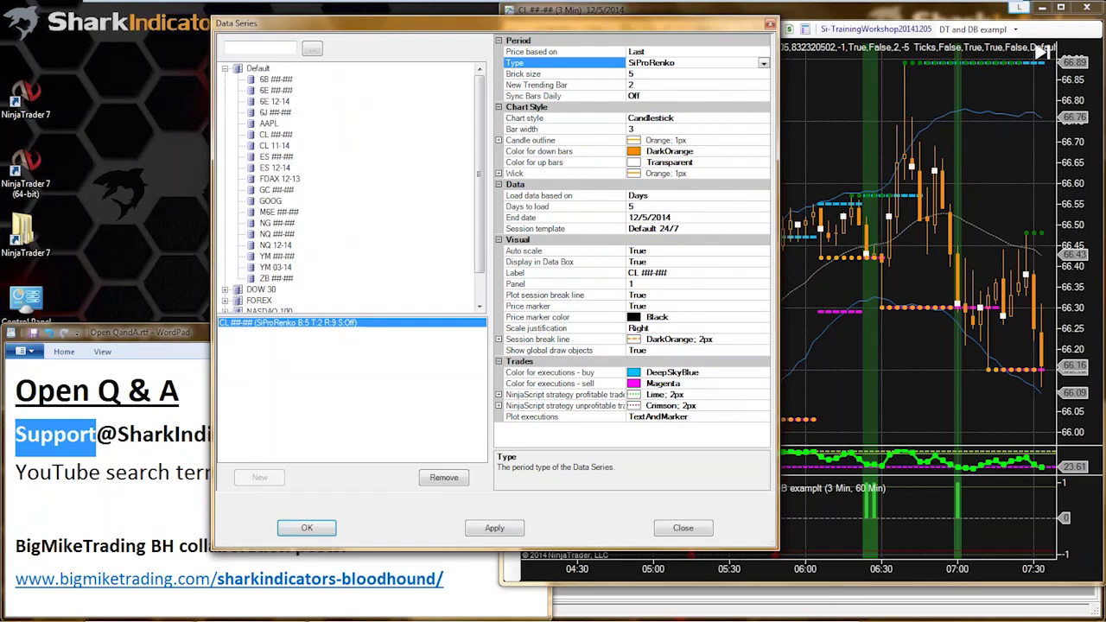
{"action": "left_click", "coordinate": [306, 527]}
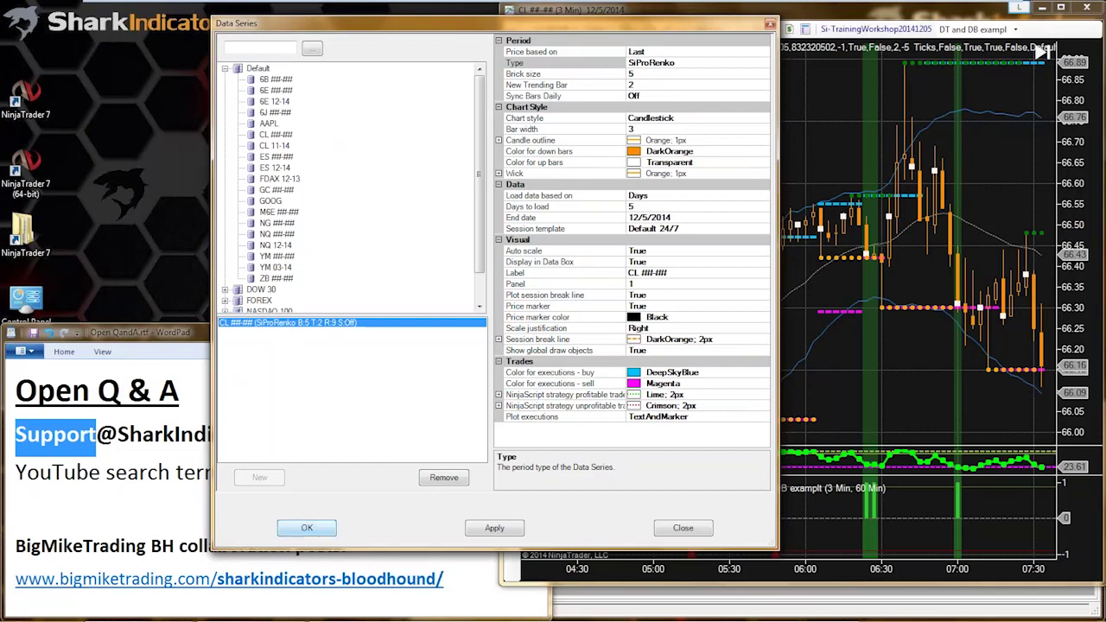
{"action": "double_click", "coordinate": [630, 207]}
{"action": "type", "text": "1"}
{"action": "left_click", "coordinate": [307, 527]}
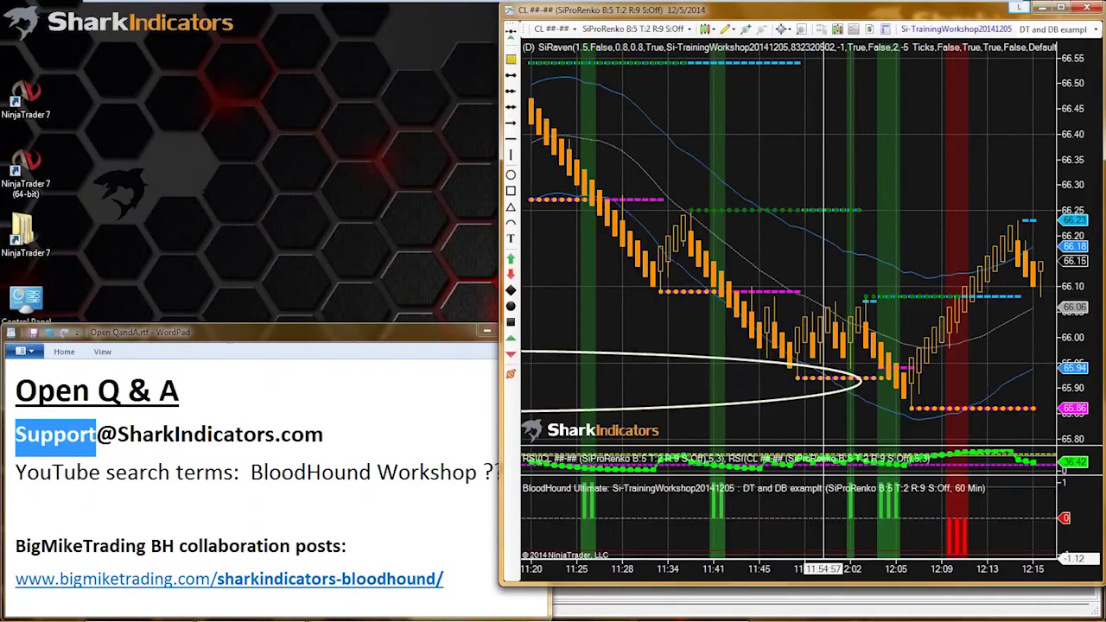
Place a green dot on the CL chart at 65.95 near 12:09, and move it onto the falling bars near 12:20
{"action": "key", "text": "ctrl+Up"}
{"action": "scroll", "coordinate": [740, 346], "scroll_direction": "up", "scroll_amount": 3}
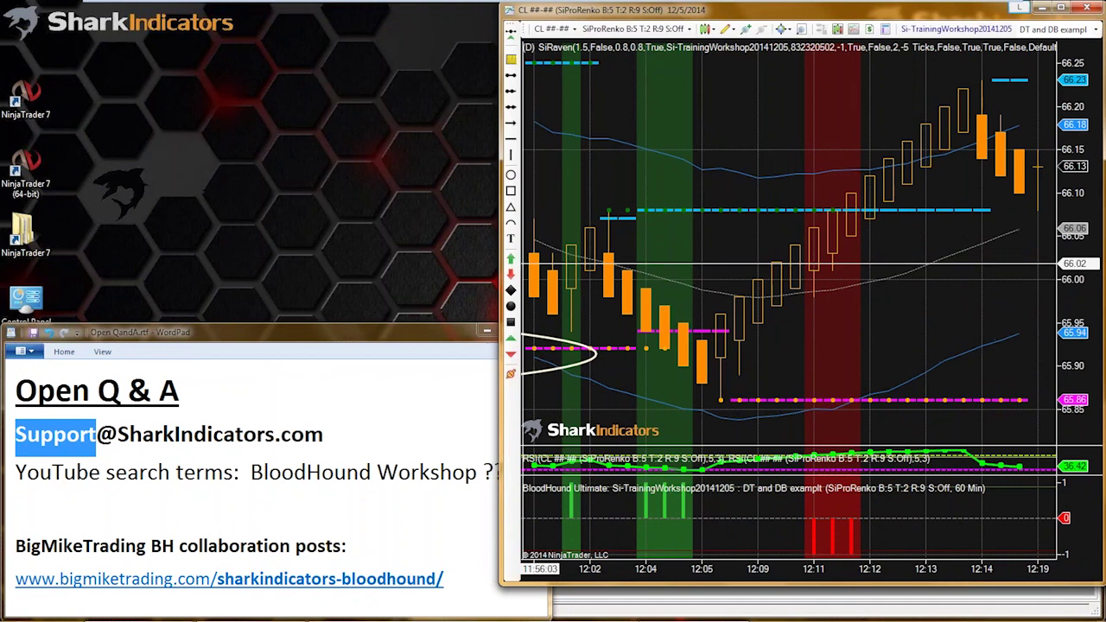
{"action": "left_click", "coordinate": [511, 306]}
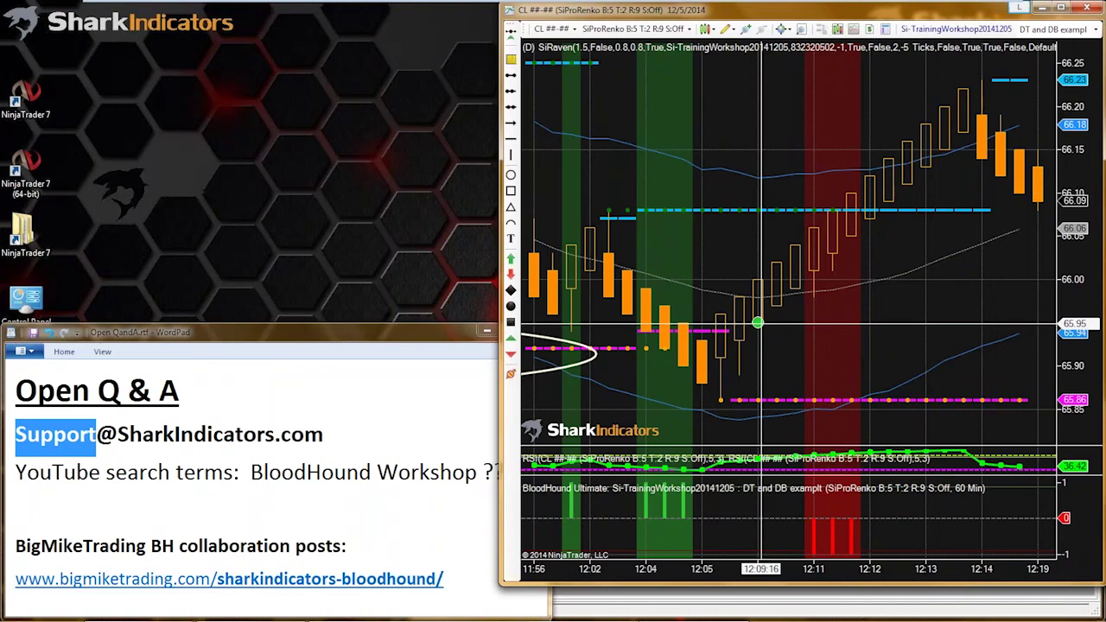
{"action": "left_click", "coordinate": [760, 323]}
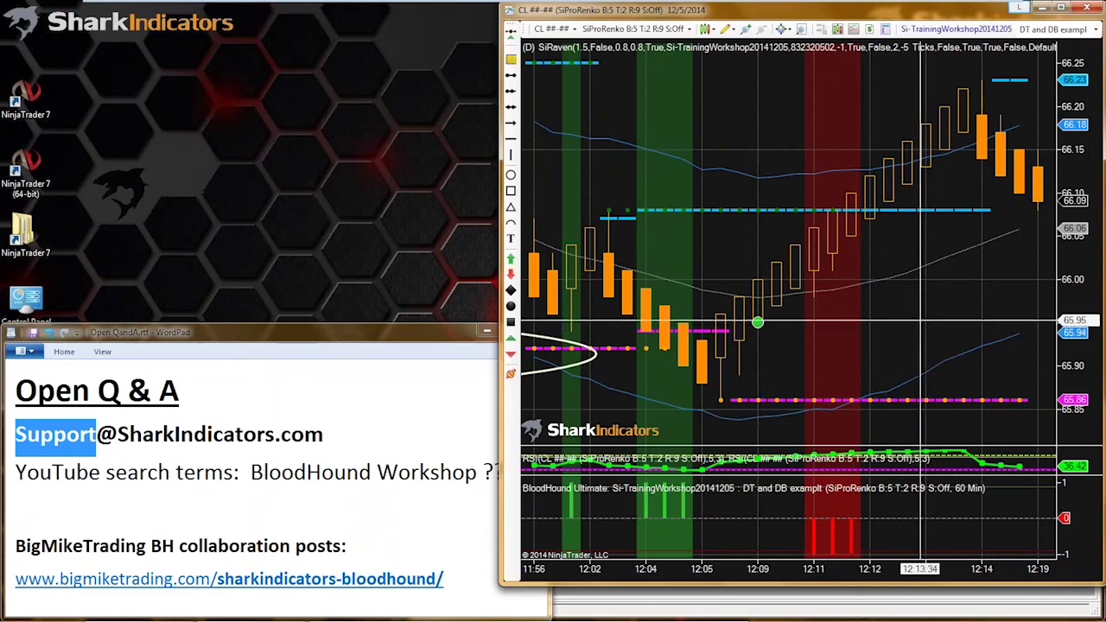
{"action": "left_click_drag", "start_coordinate": [925, 322], "coordinate": [795, 331]}
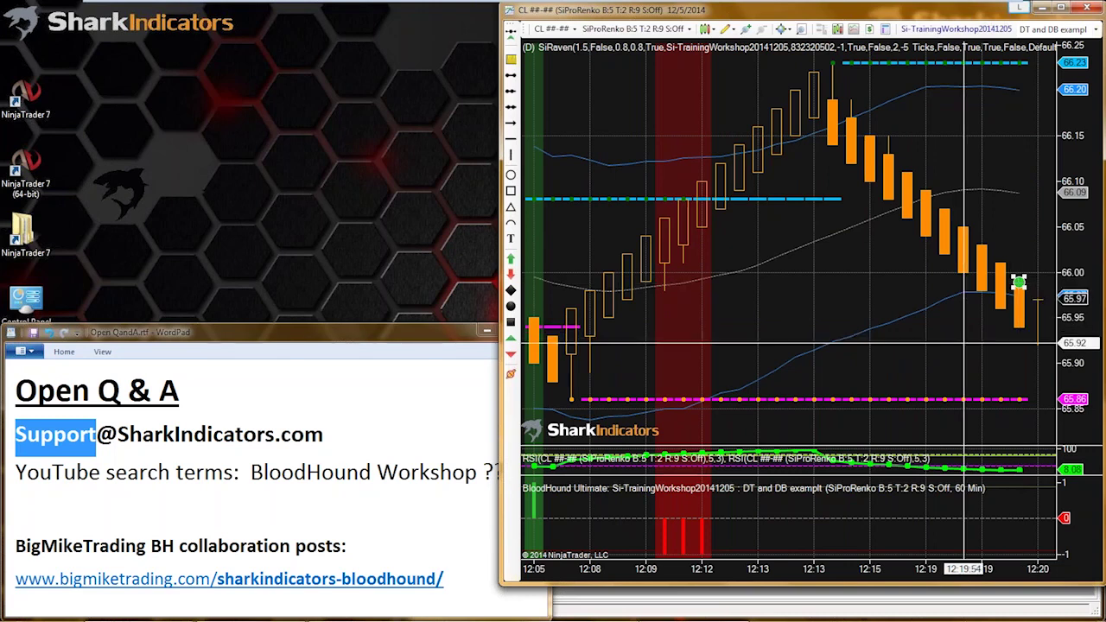
{"action": "left_click_drag", "start_coordinate": [962, 345], "coordinate": [815, 351]}
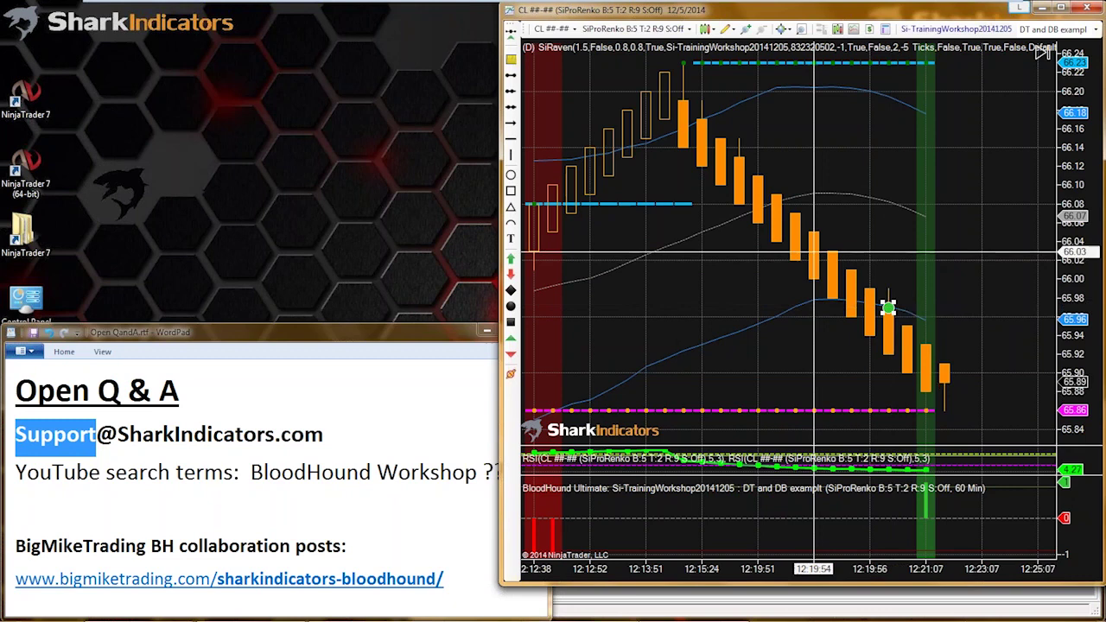
Change the CL chart's data series type from SiProRenko to SiBacktestRenko
{"action": "double_click", "coordinate": [777, 232]}
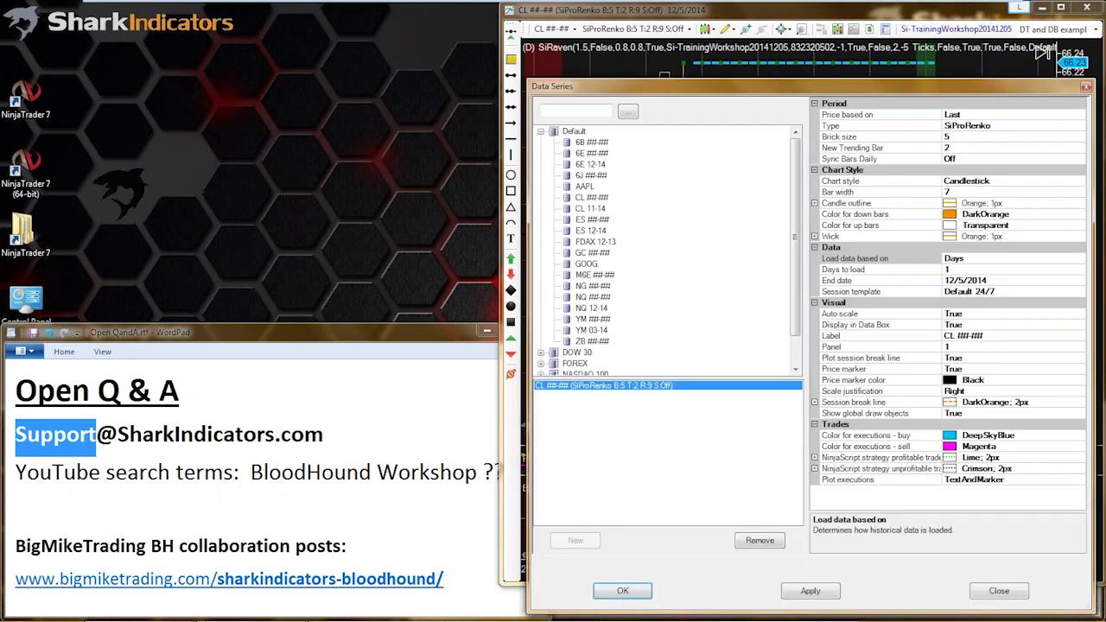
{"action": "left_click_drag", "start_coordinate": [878, 88], "coordinate": [680, 75]}
{"action": "left_click", "coordinate": [793, 112]}
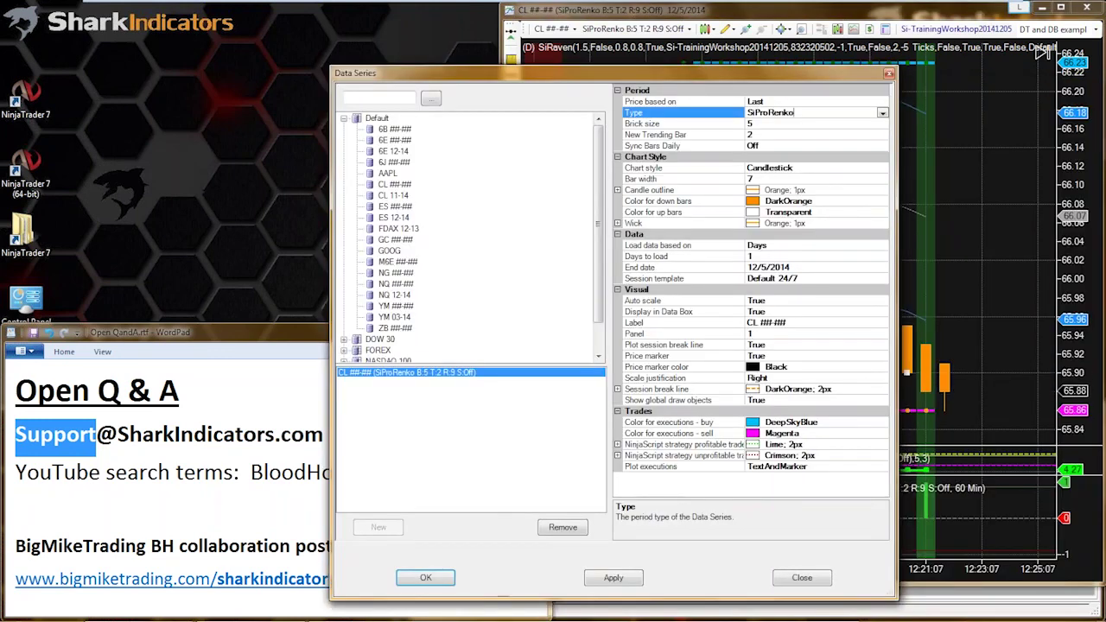
{"action": "left_click", "coordinate": [882, 113]}
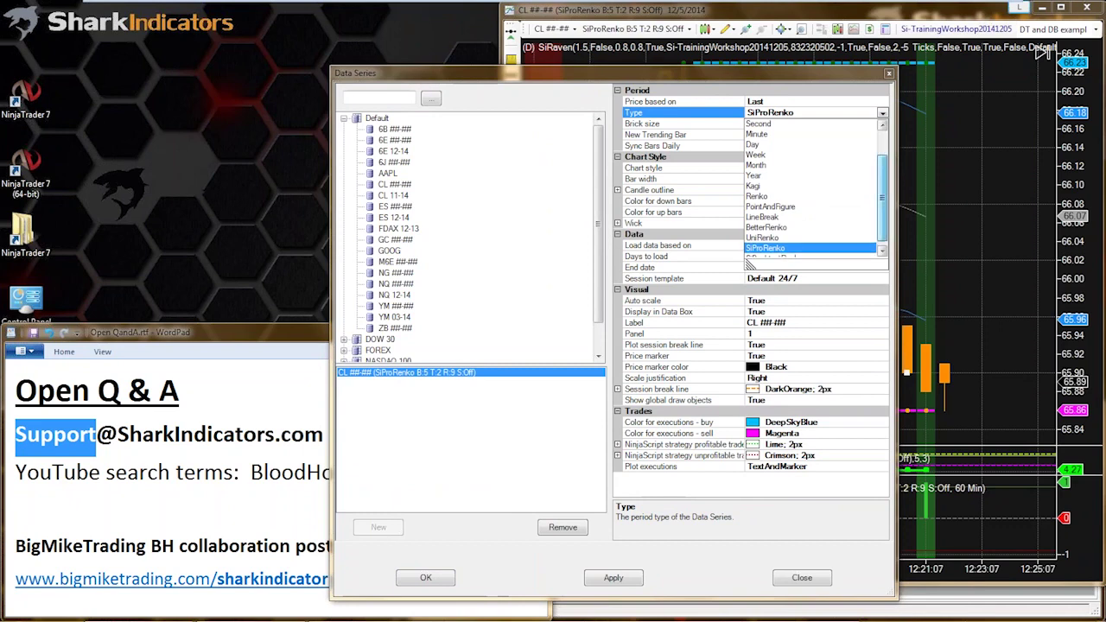
{"action": "left_click", "coordinate": [882, 251]}
{"action": "key", "text": "Down"}
{"action": "key", "text": "Return"}
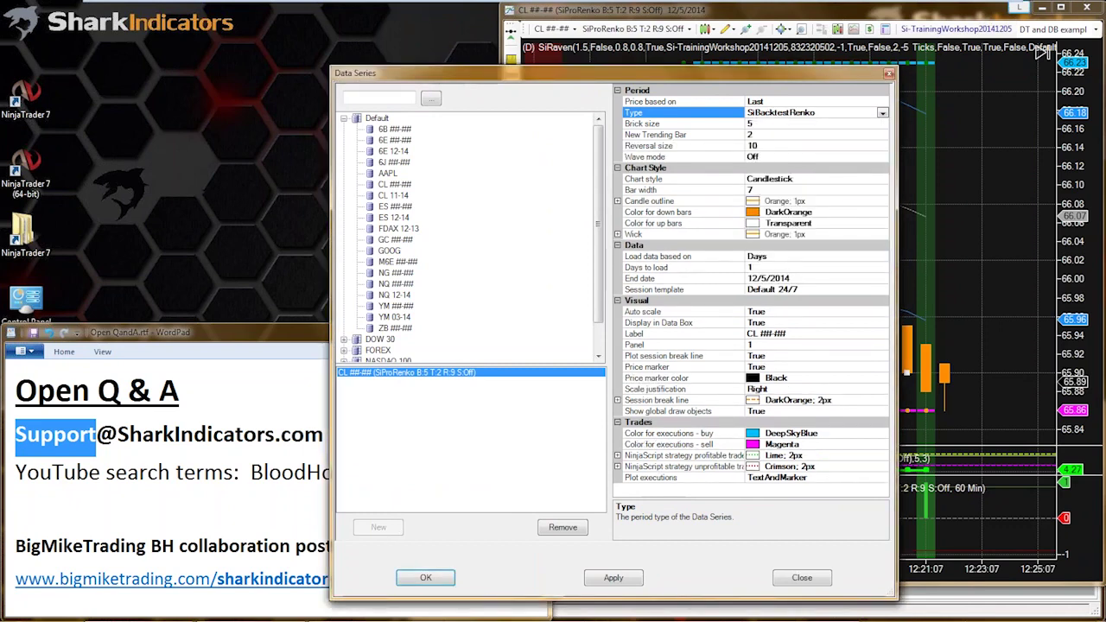
Set New Trending Bar to 5 for the SiBacktestRenko series and apply it to the CL chart
{"action": "left_click", "coordinate": [794, 135]}
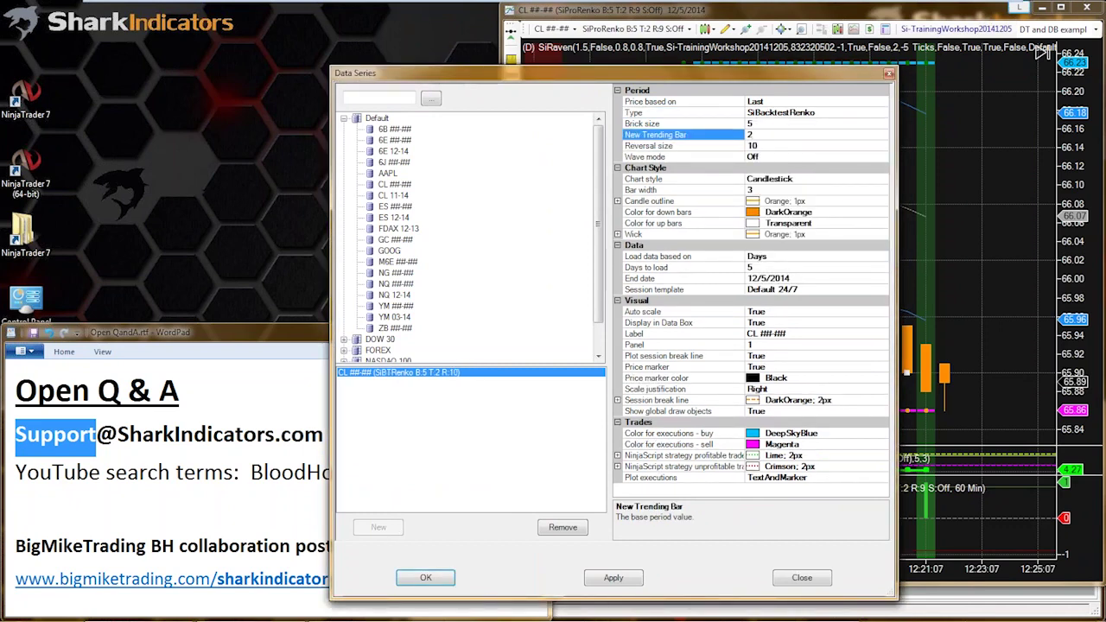
{"action": "left_click", "coordinate": [753, 124]}
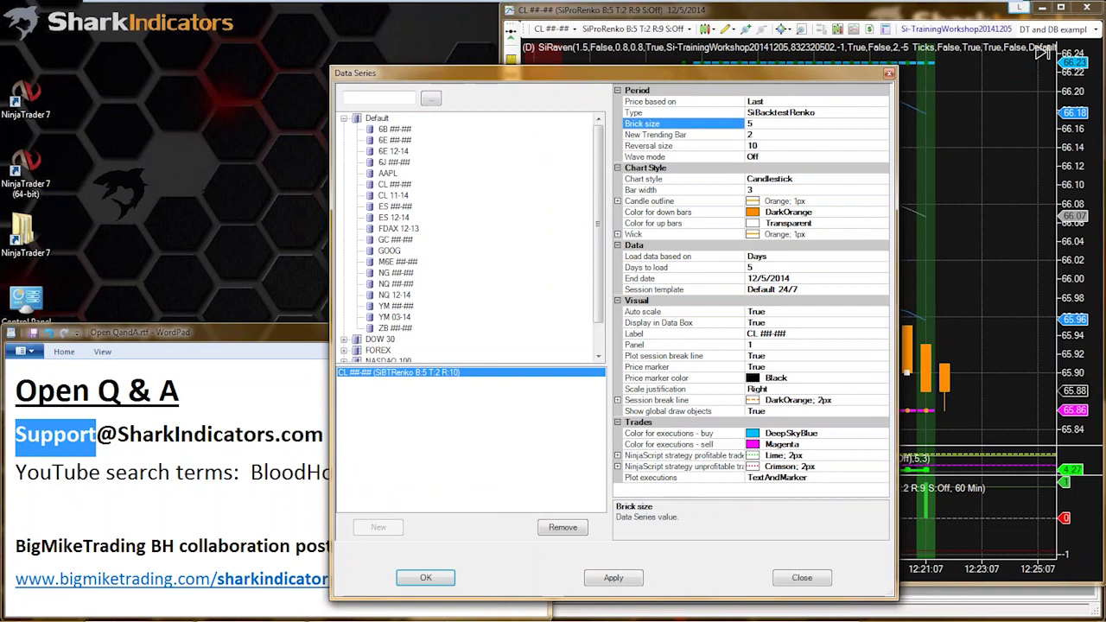
{"action": "left_click", "coordinate": [753, 157]}
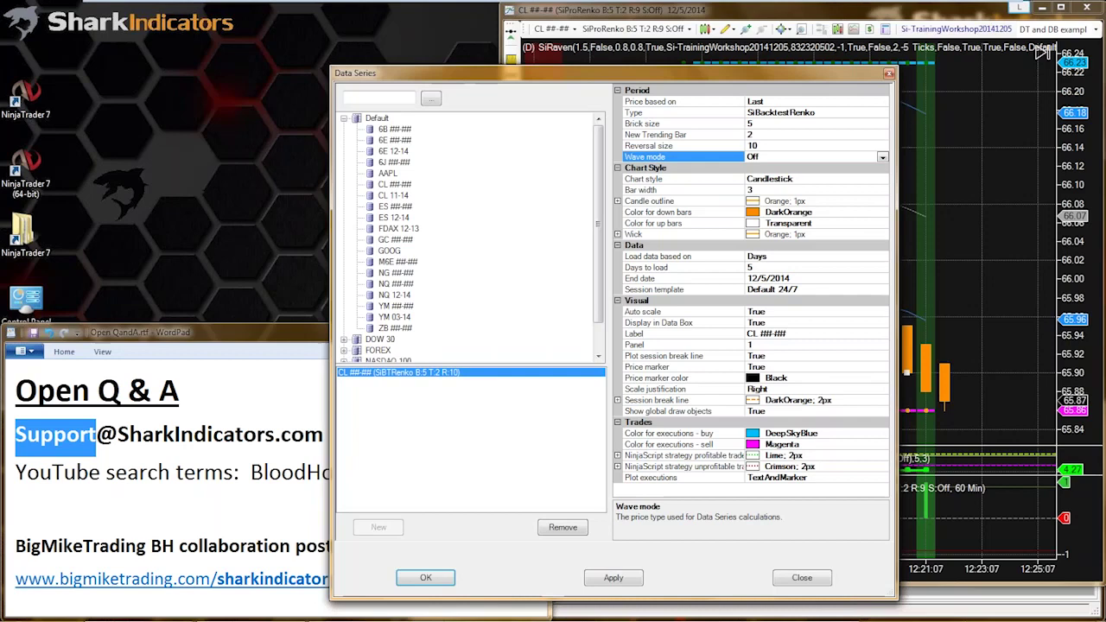
{"action": "double_click", "coordinate": [750, 124]}
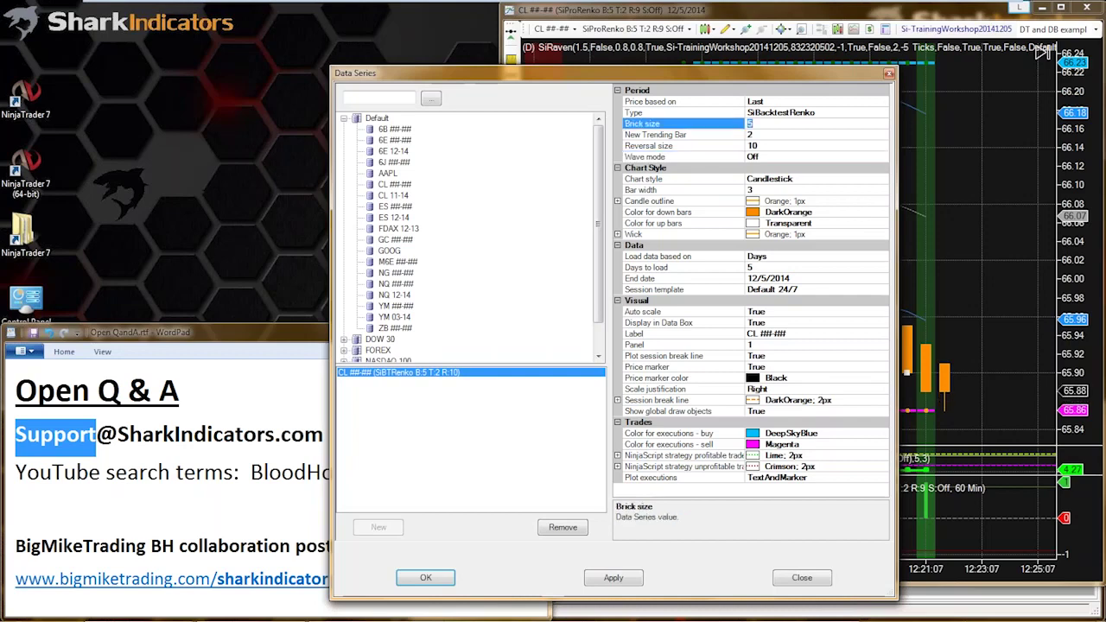
{"action": "left_click", "coordinate": [750, 134]}
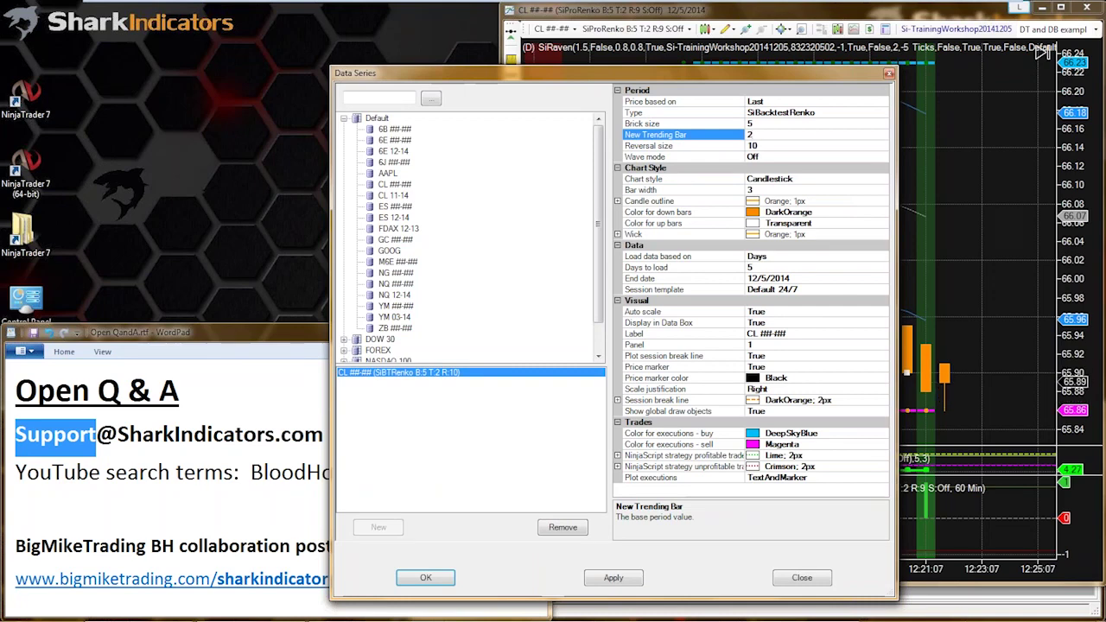
{"action": "key", "text": "Down"}
{"action": "left_click_drag", "start_coordinate": [712, 71], "coordinate": [481, 46]}
{"action": "left_click", "coordinate": [521, 110]}
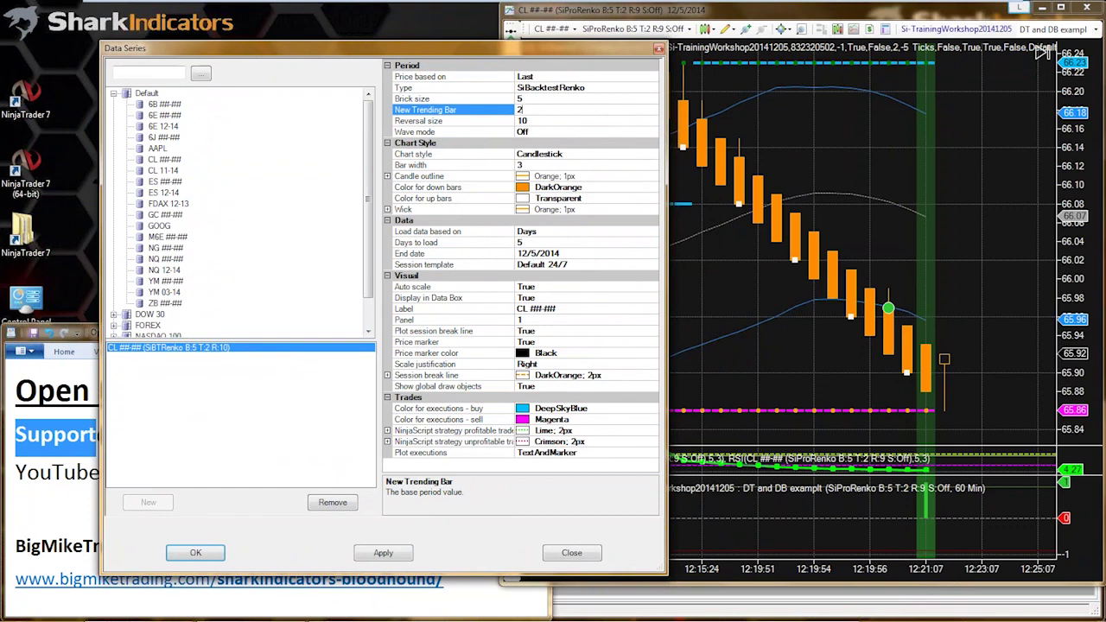
{"action": "double_click", "coordinate": [519, 110]}
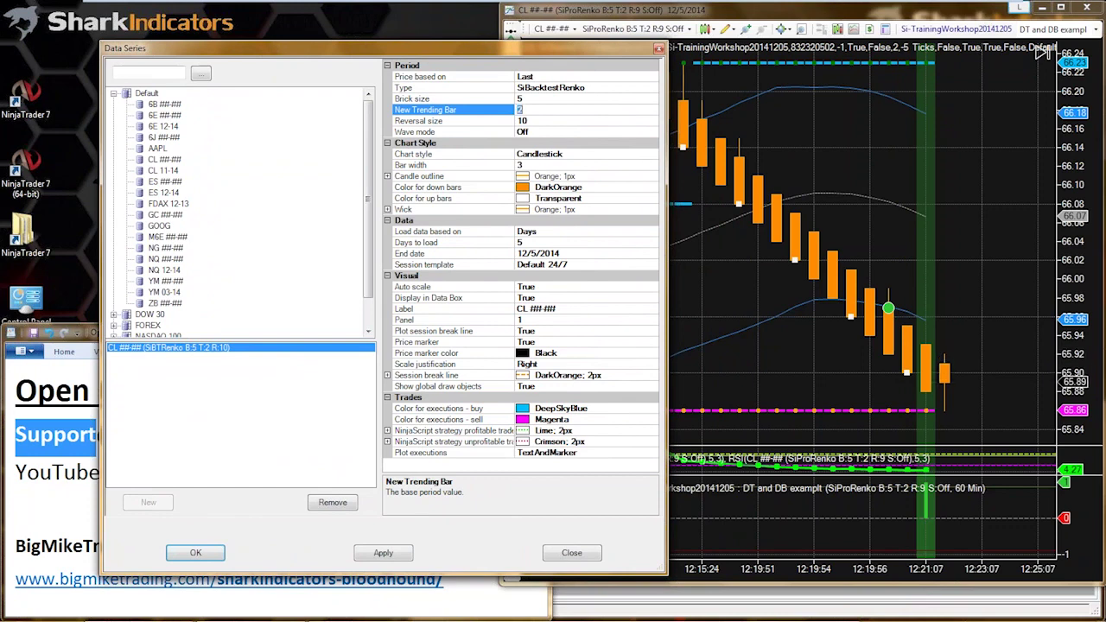
{"action": "type", "text": "5"}
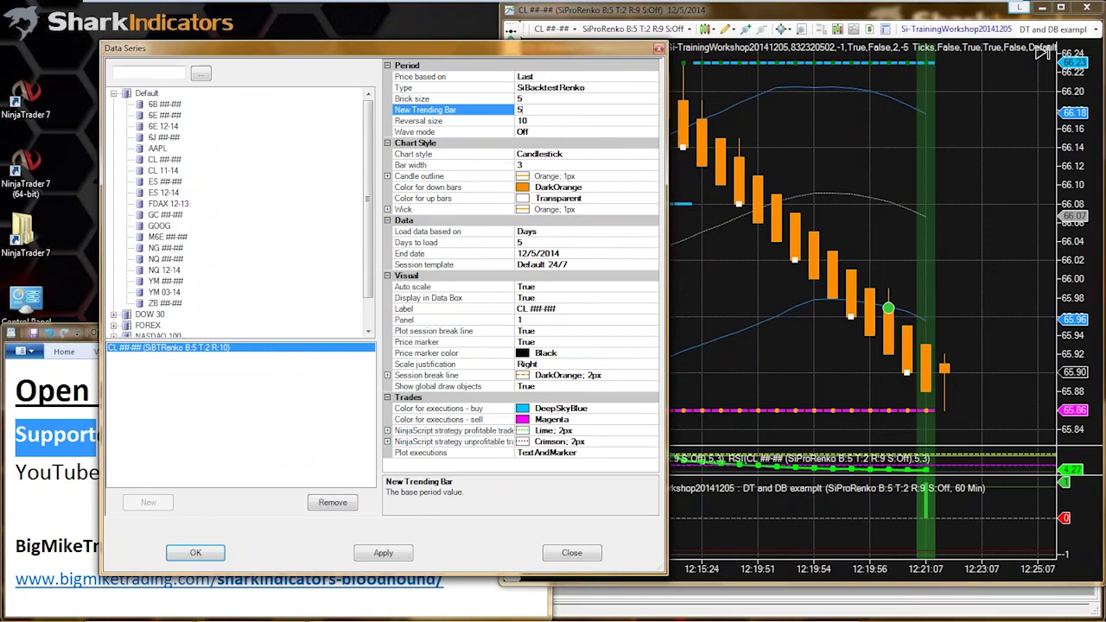
{"action": "left_click", "coordinate": [526, 121]}
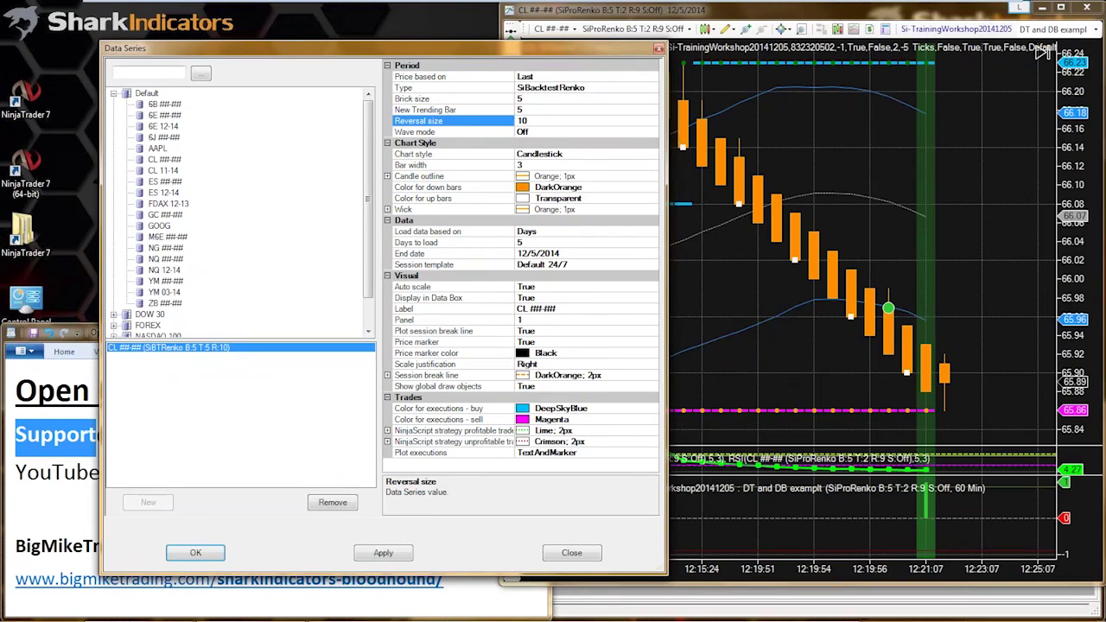
{"action": "left_click", "coordinate": [196, 552]}
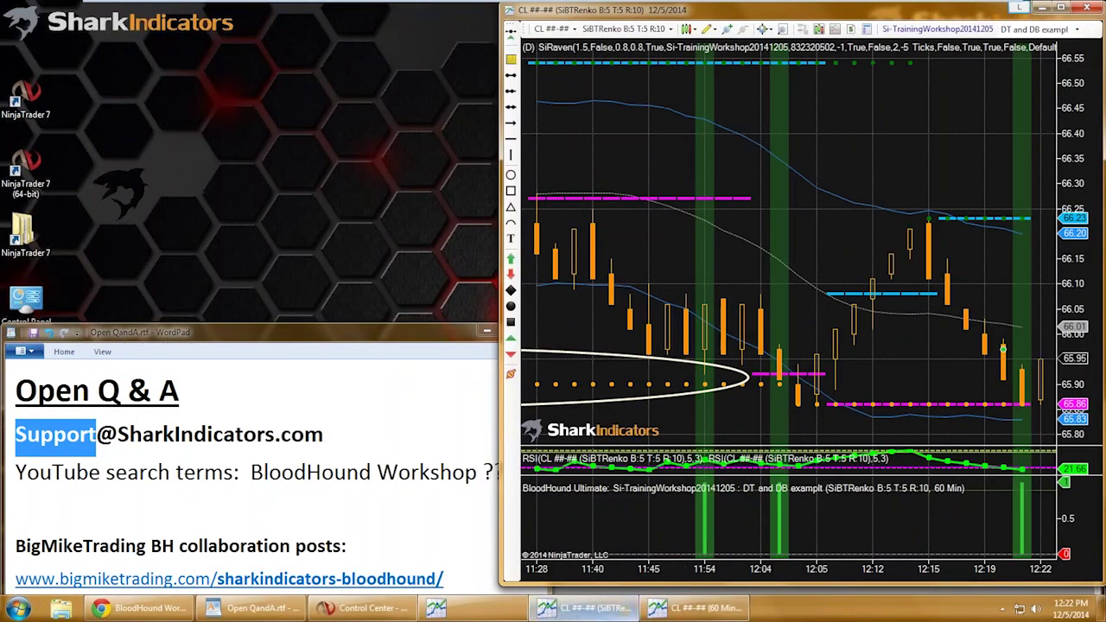
Switch to the 60-minute CL chart and change its data series to 5 Renko bars
{"action": "left_click", "coordinate": [694, 608]}
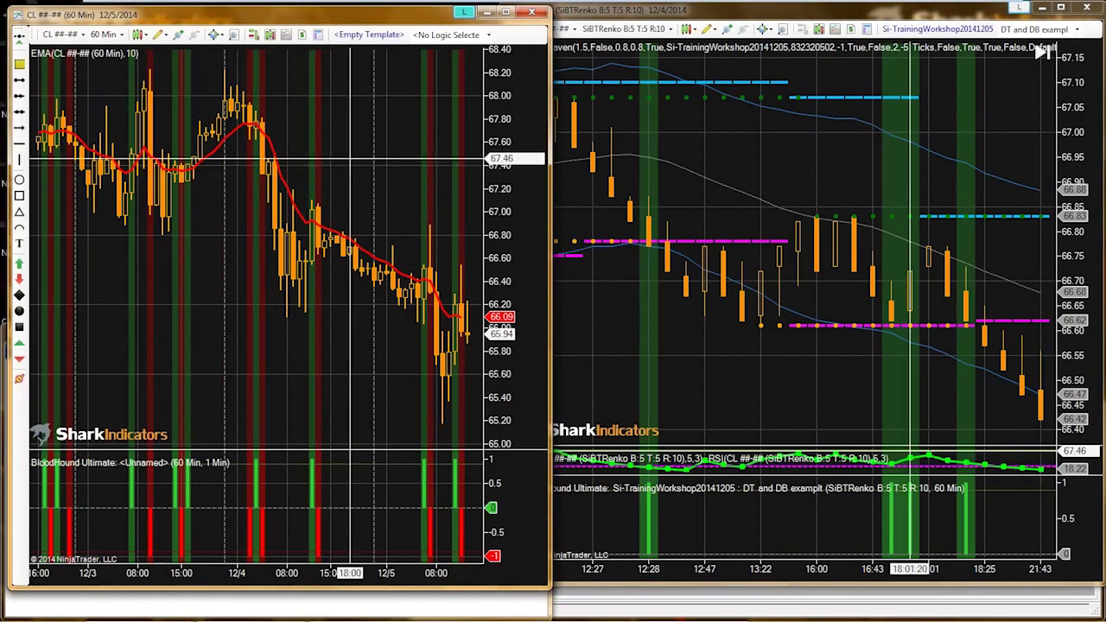
{"action": "type", "text": "60"}
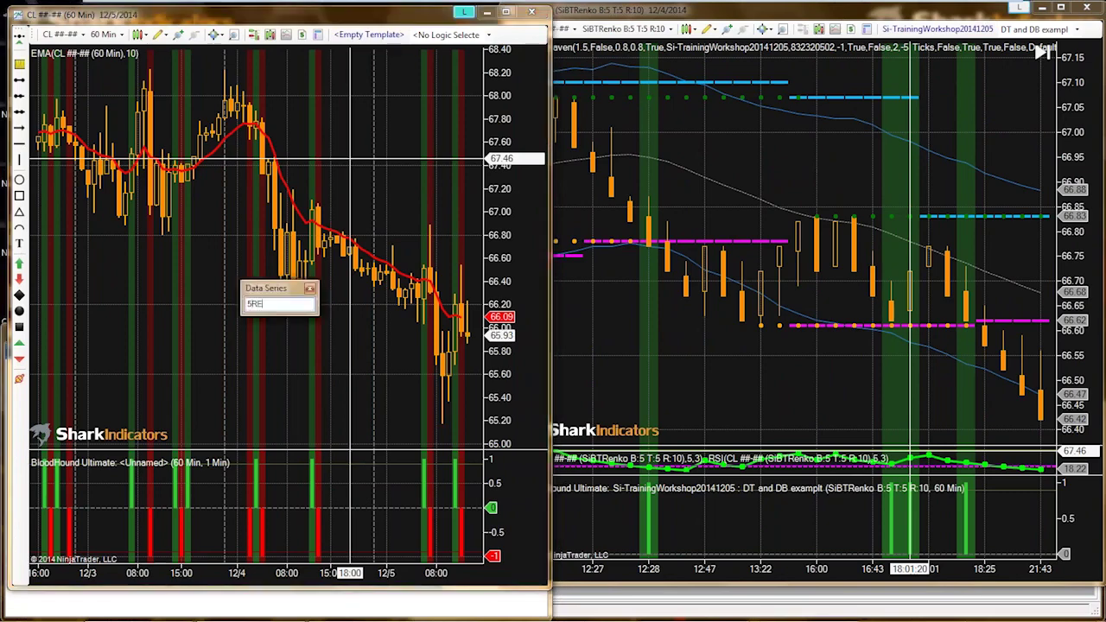
{"action": "key", "text": "Return"}
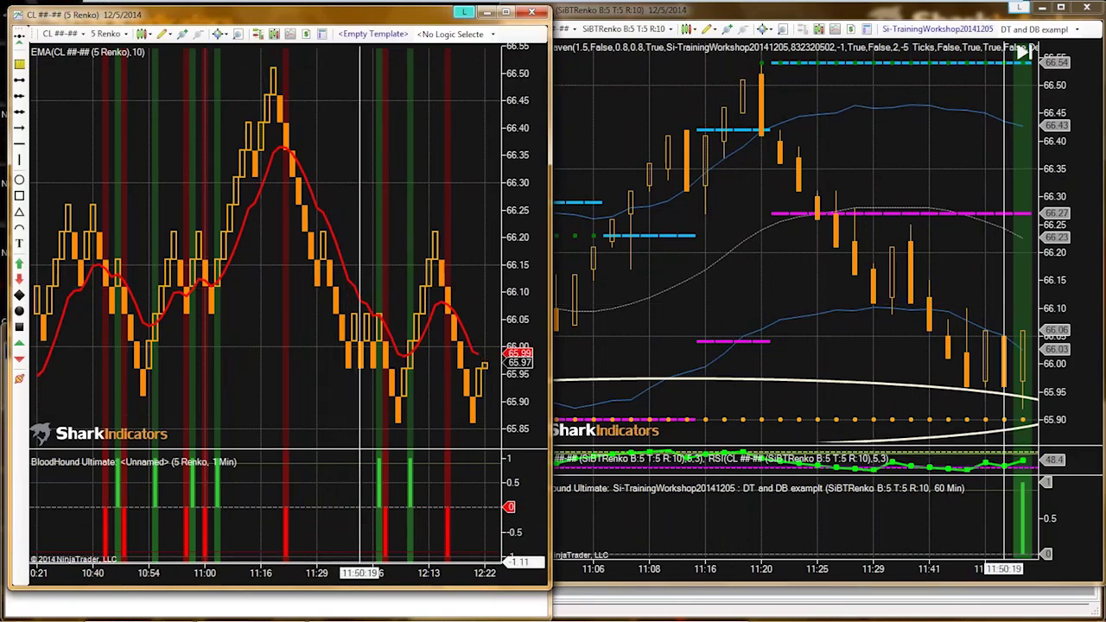
{"action": "left_click_drag", "start_coordinate": [355, 570], "coordinate": [264, 570]}
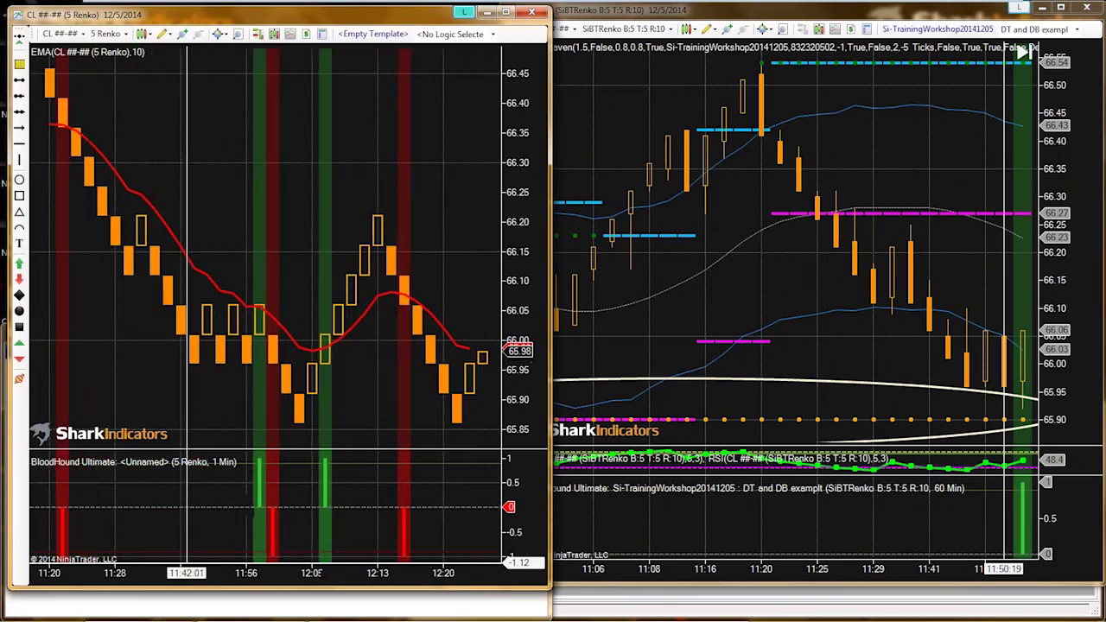
{"action": "left_click_drag", "start_coordinate": [319, 161], "coordinate": [223, 164]}
{"action": "scroll", "coordinate": [882, 368], "scroll_direction": "down", "scroll_amount": 3}
Widen the candles on the SiBTRenko CL chart and return to the 5 Renko chart to compare matching bars
{"action": "left_click", "coordinate": [881, 368]}
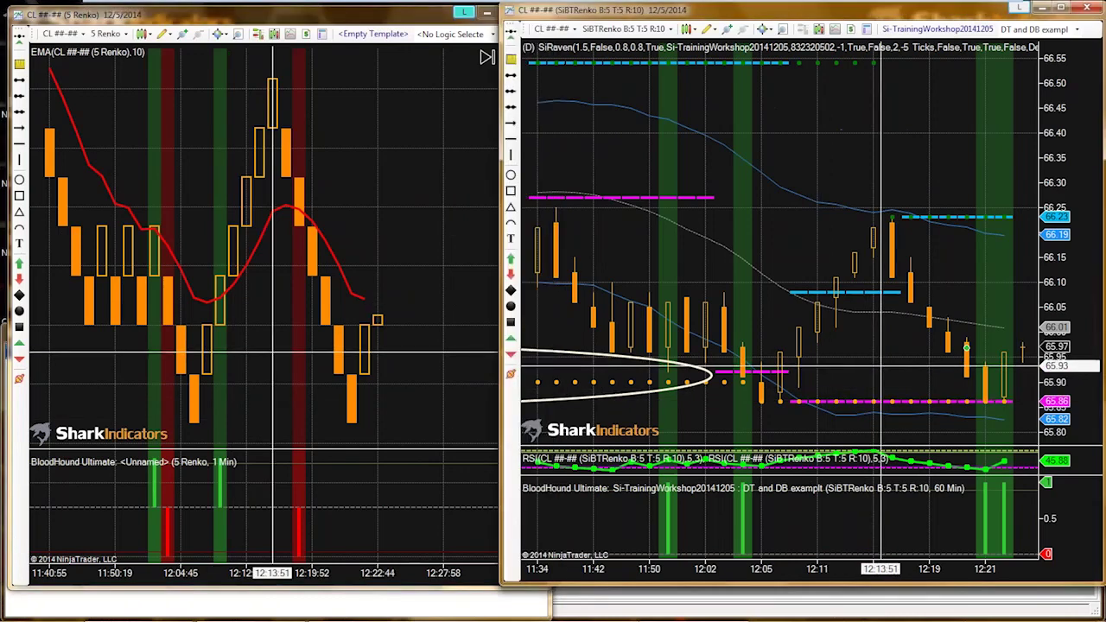
{"action": "key", "text": "alt+Up"}
{"action": "key", "text": "alt+Up"}
{"action": "key", "text": "alt+Up"}
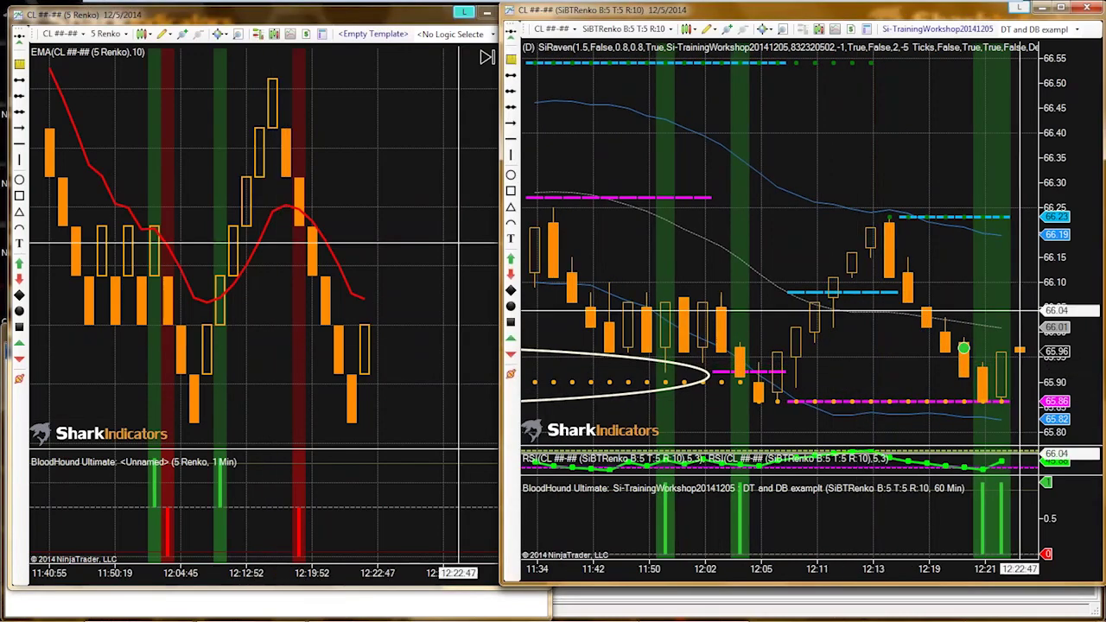
{"action": "left_click", "coordinate": [342, 127]}
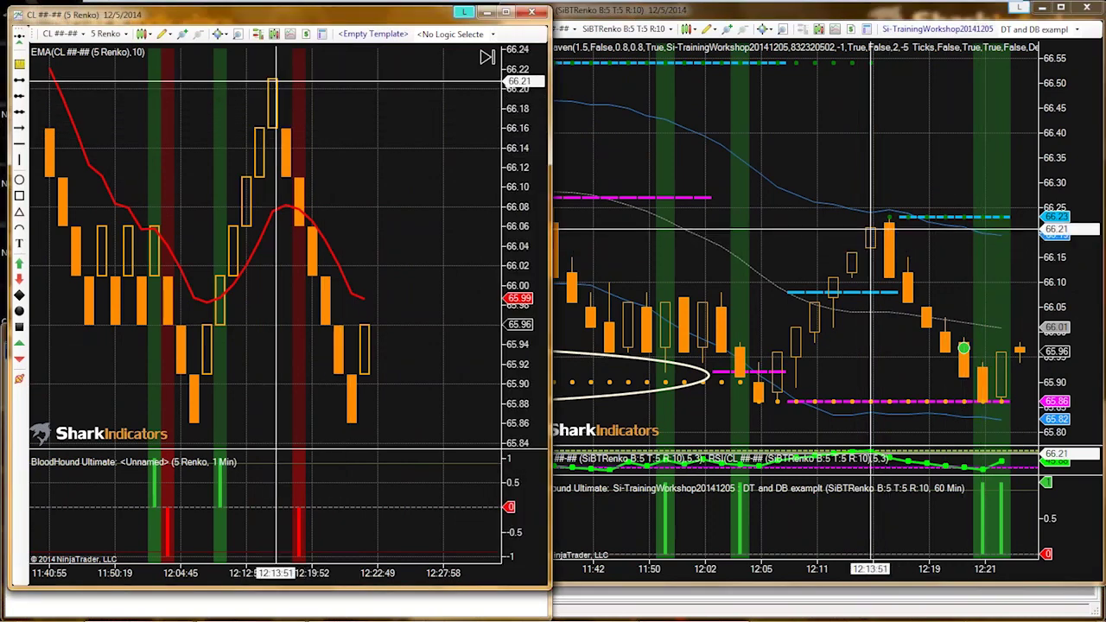